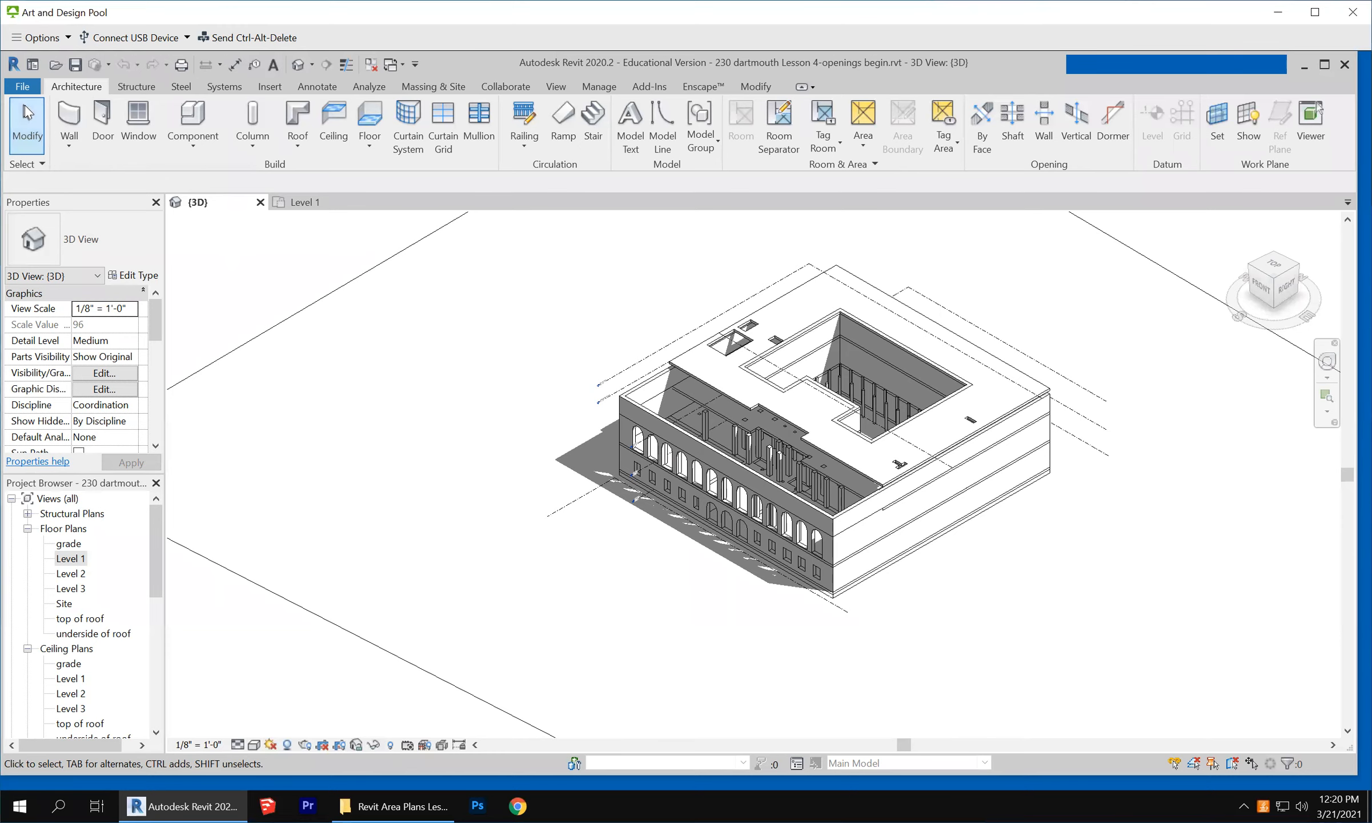
Select the ground-level front wall with the small window openings and open the South elevation
scroll(670, 466, up, 6)
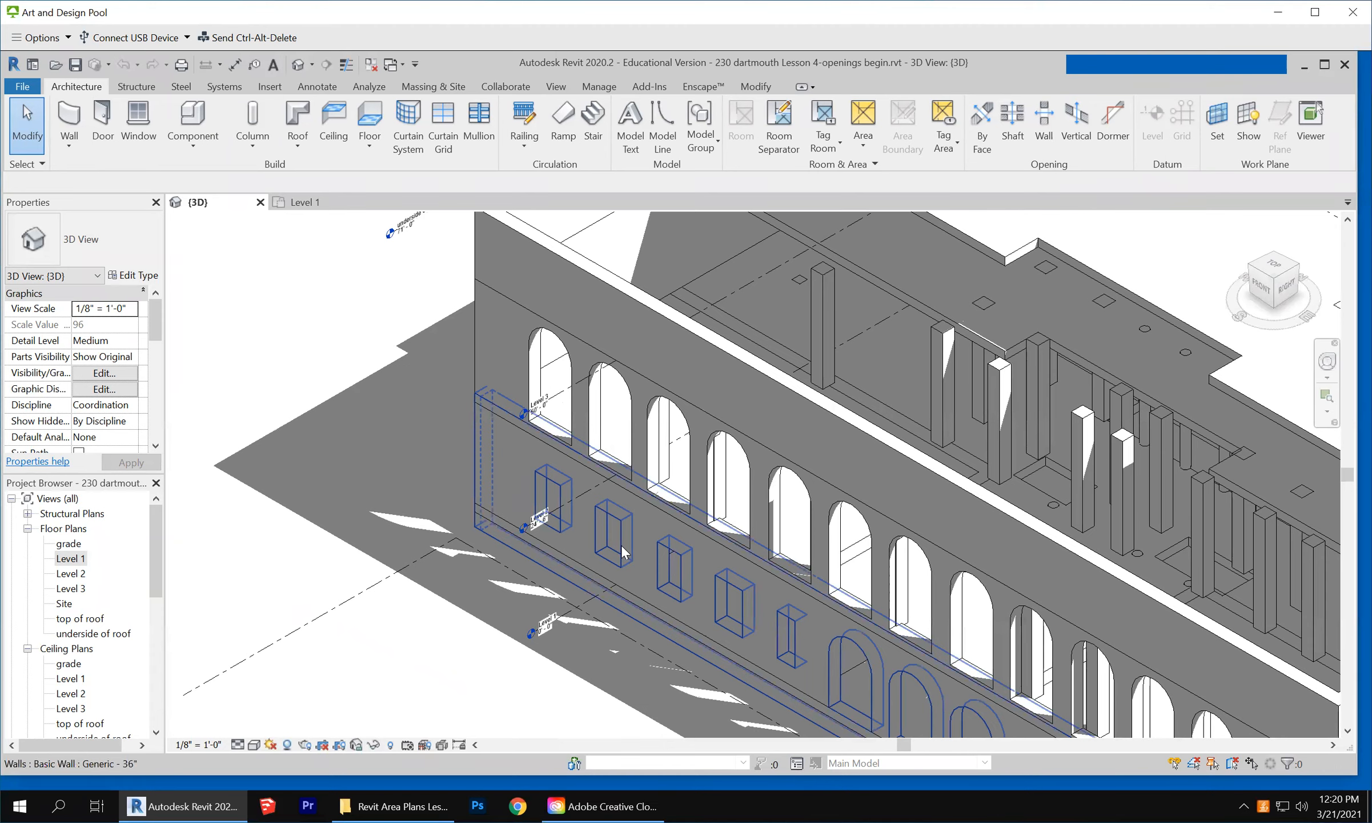
click(623, 548)
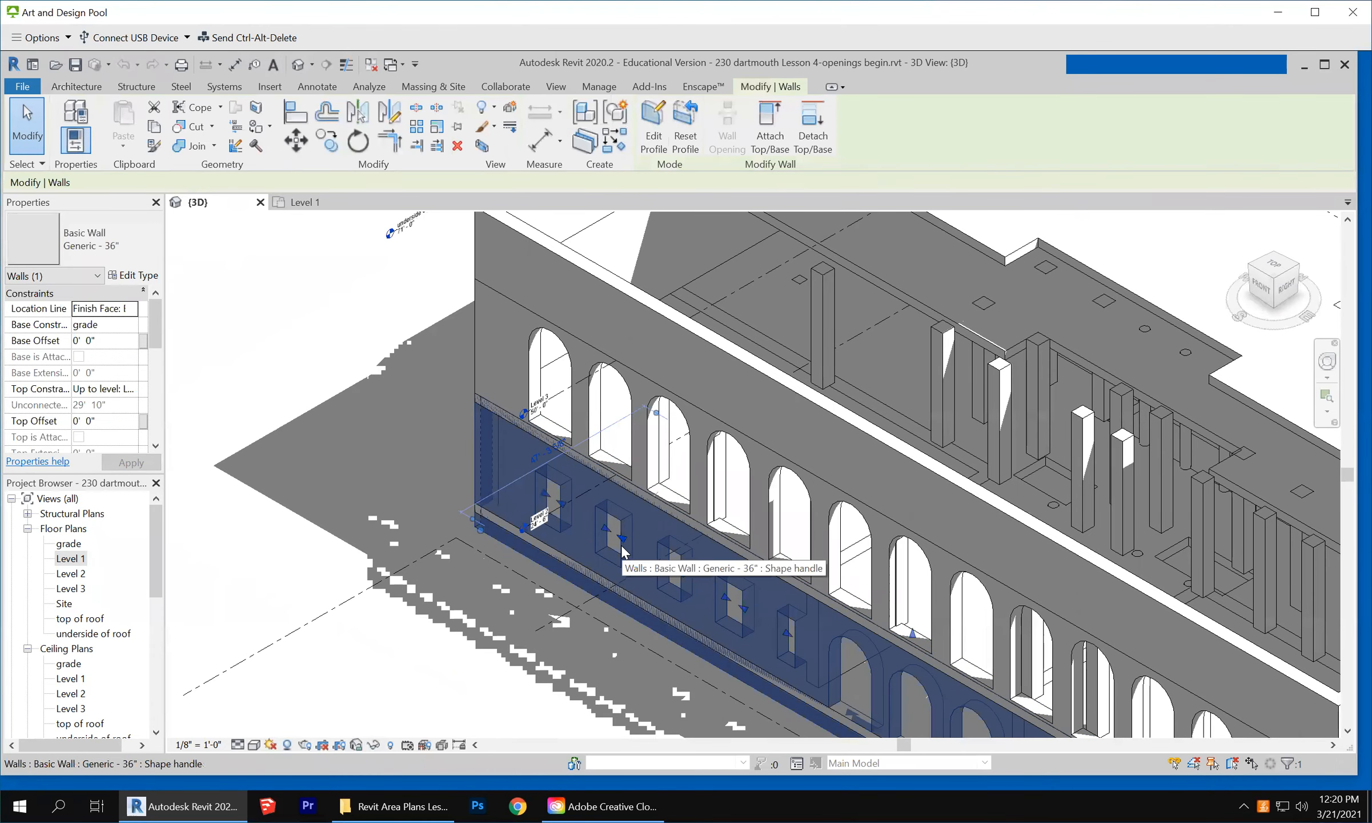
scroll(369, 368, down, 1)
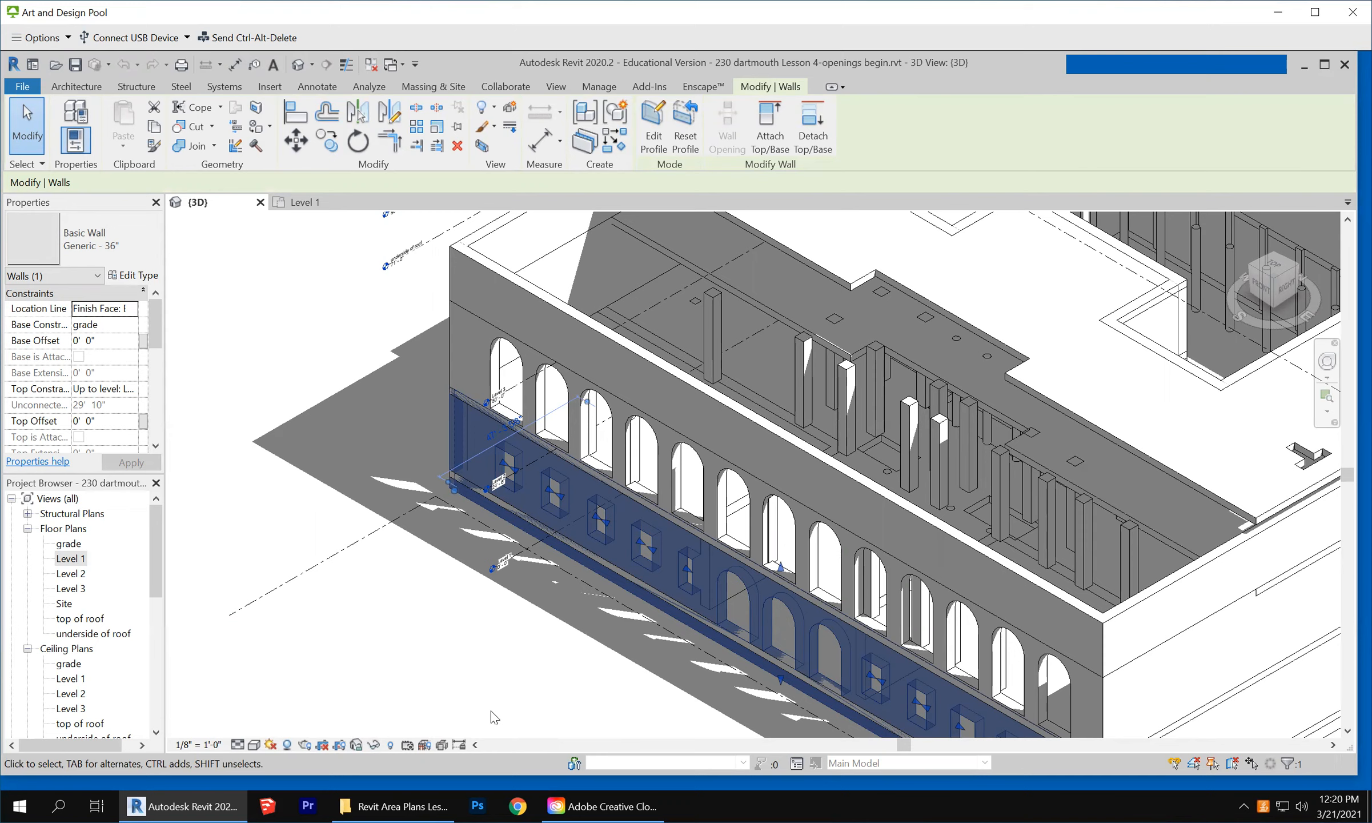
scroll(160, 589, down, 2)
key(Escape)
scroll(161, 620, down, 3)
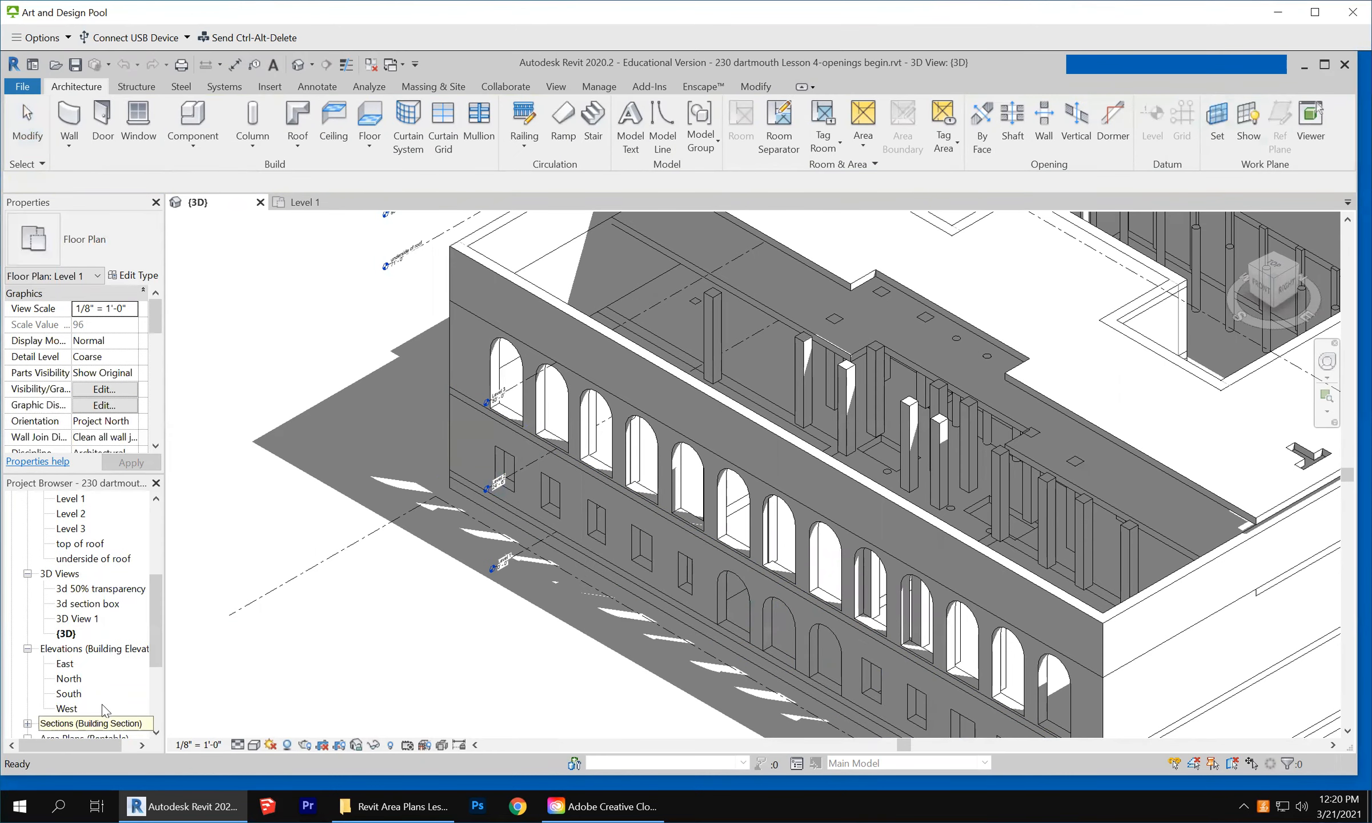
double_click(64, 693)
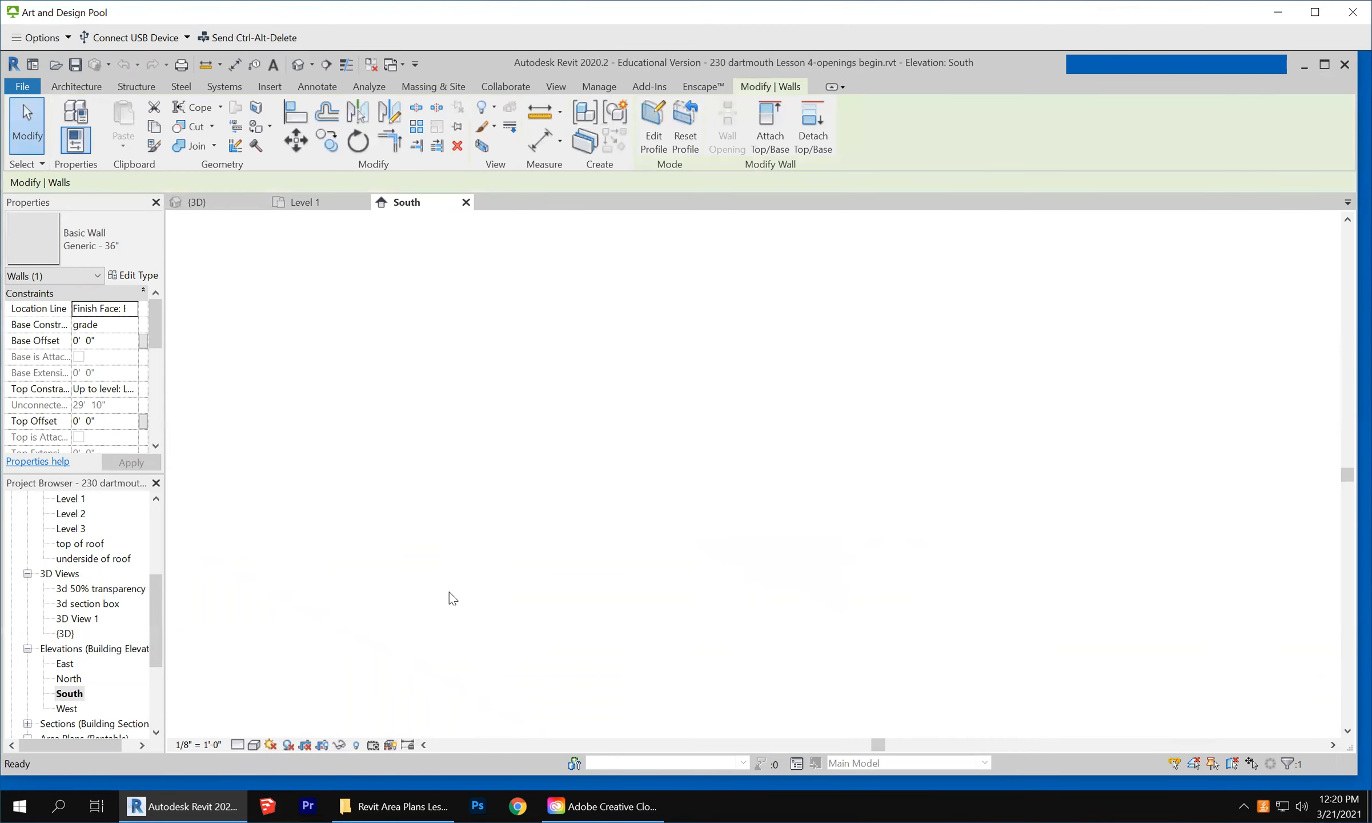
Inspect the dimensions of the rectangular window openings in the lower wall's profile sketch, leaving the sketch without changes
scroll(629, 499, up, 5)
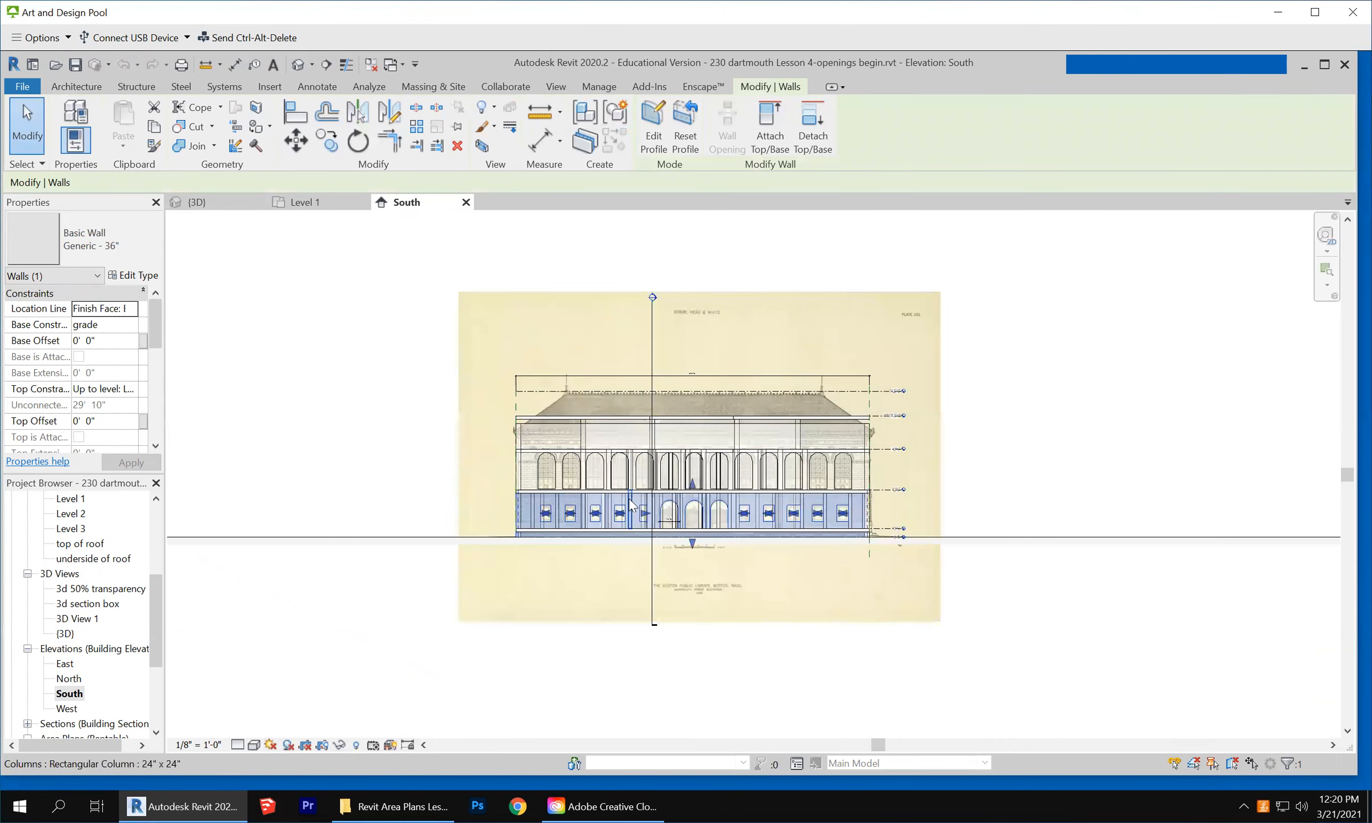
scroll(631, 503, up, 1)
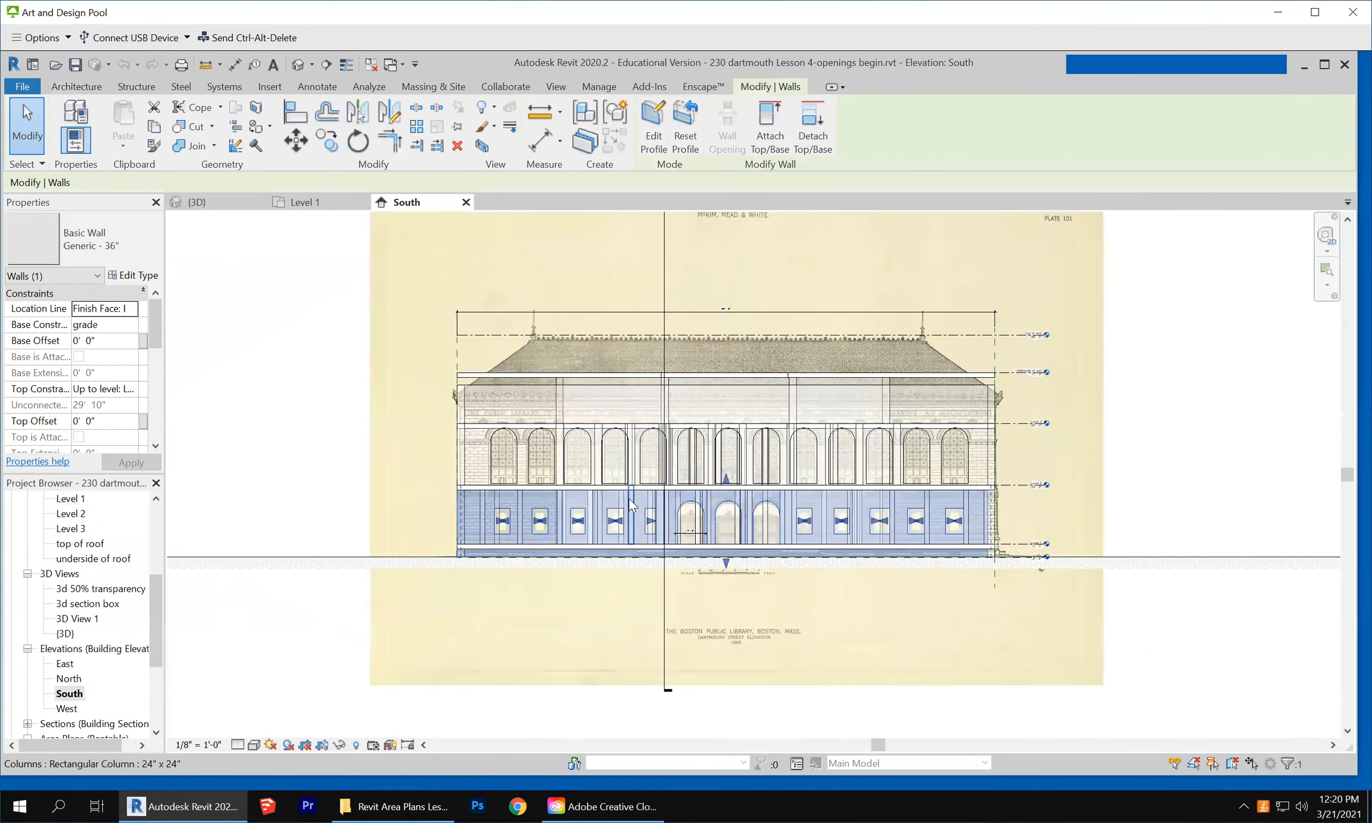
scroll(630, 503, up, 3)
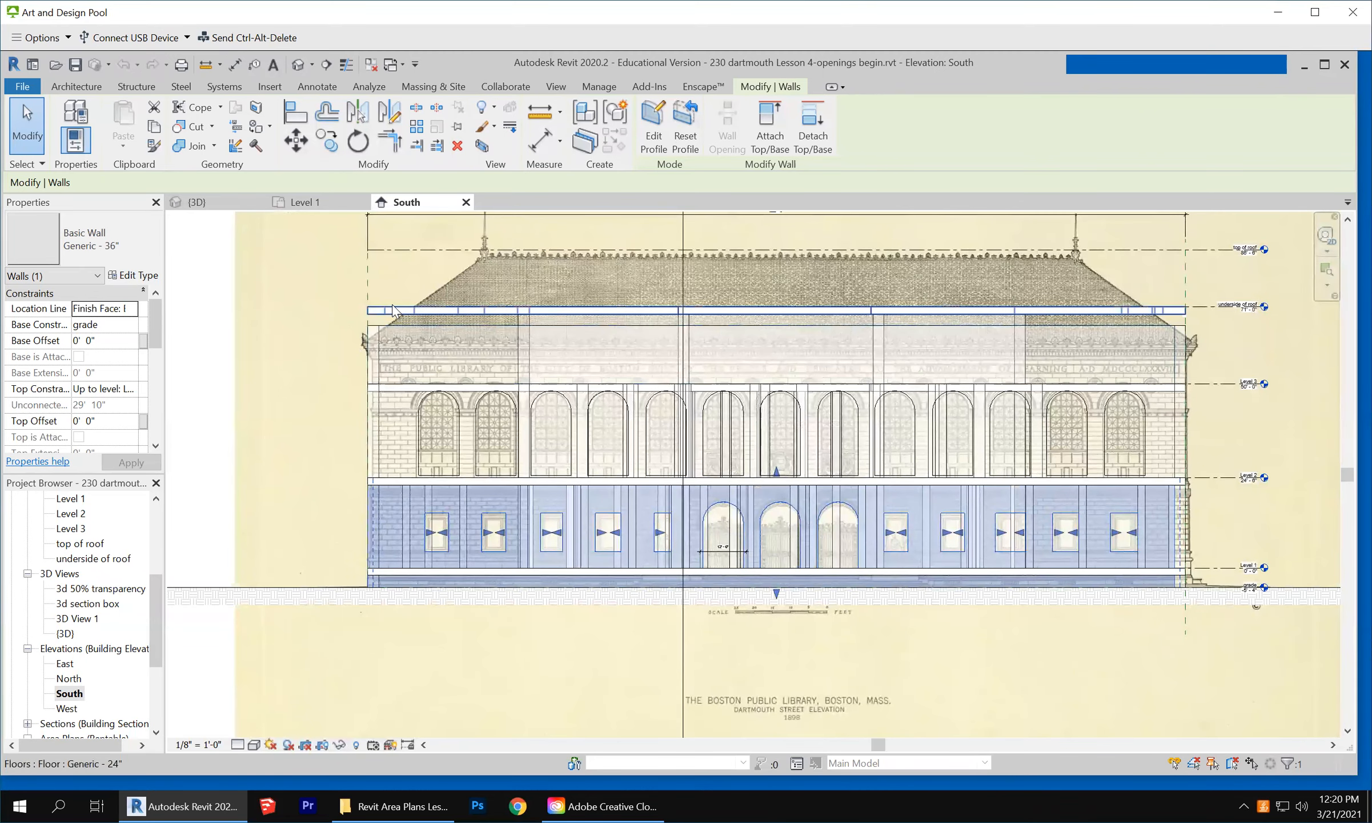
click(653, 126)
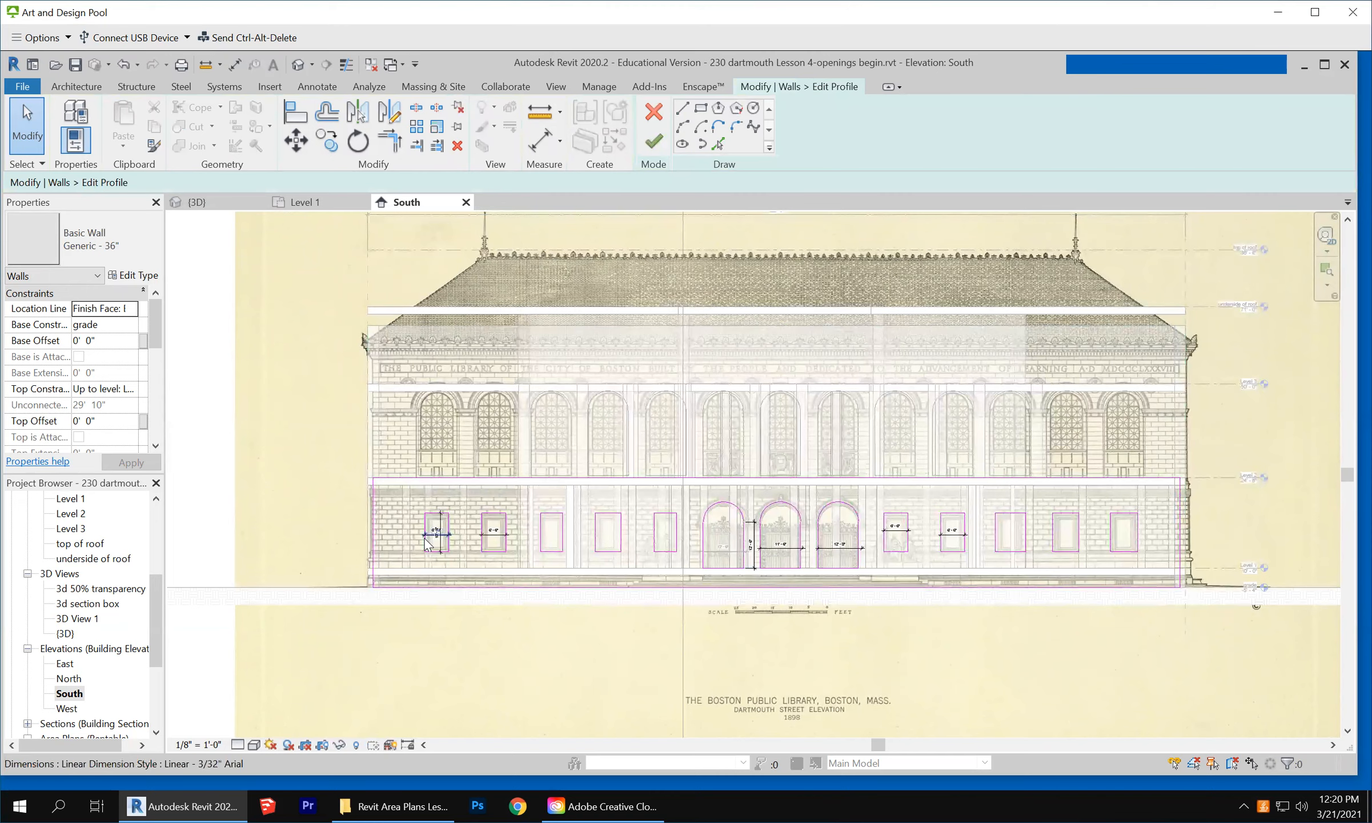
scroll(425, 540, up, 6)
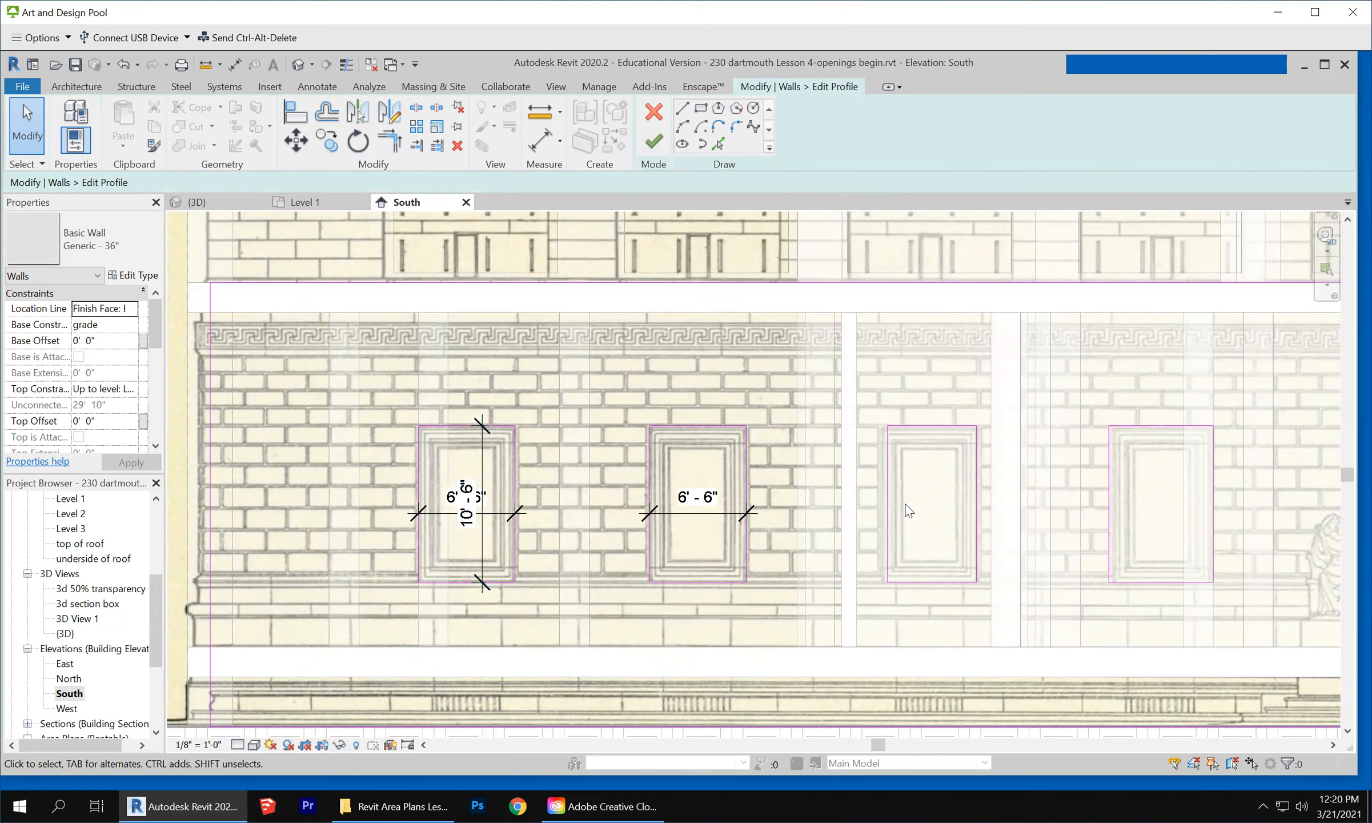
click(888, 508)
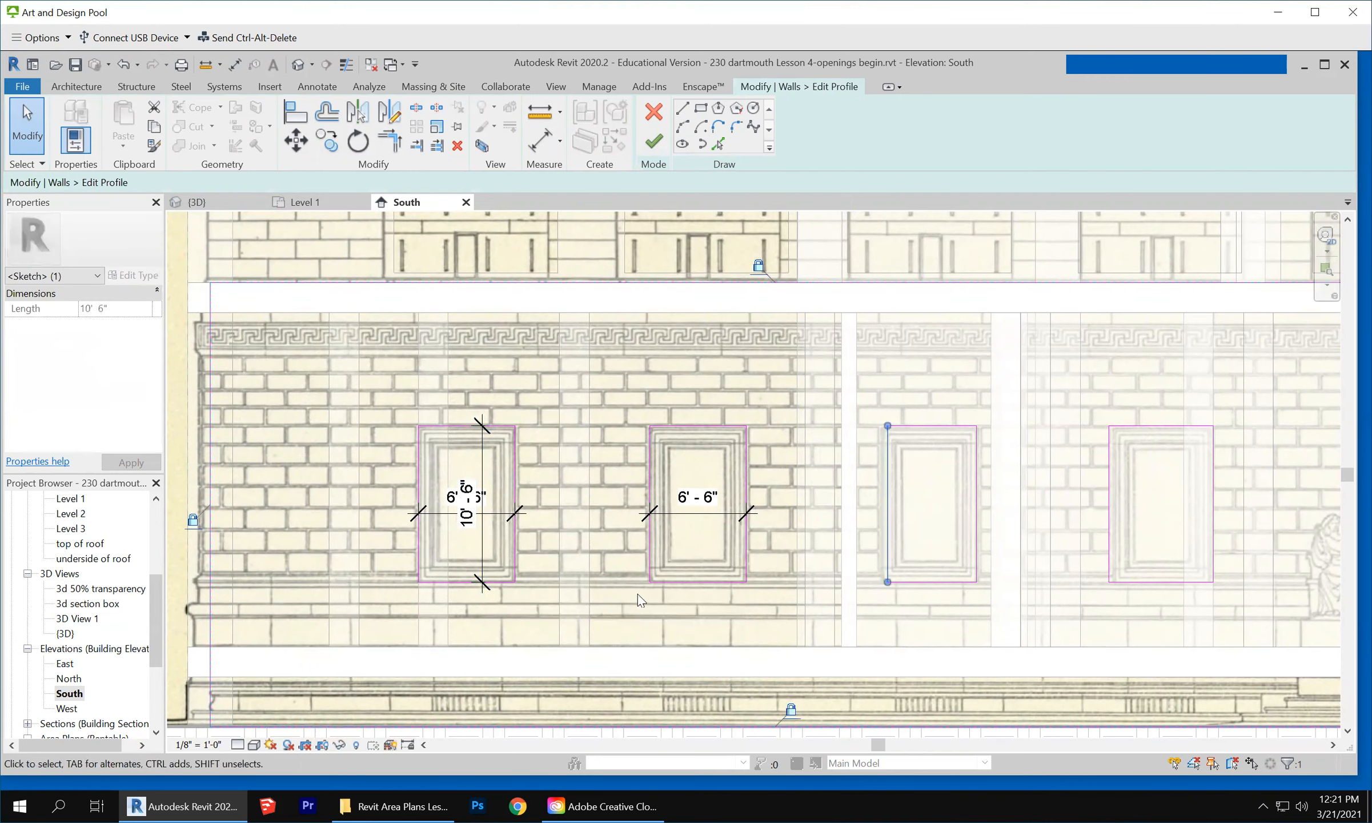
click(537, 583)
scroll(361, 575, down, 2)
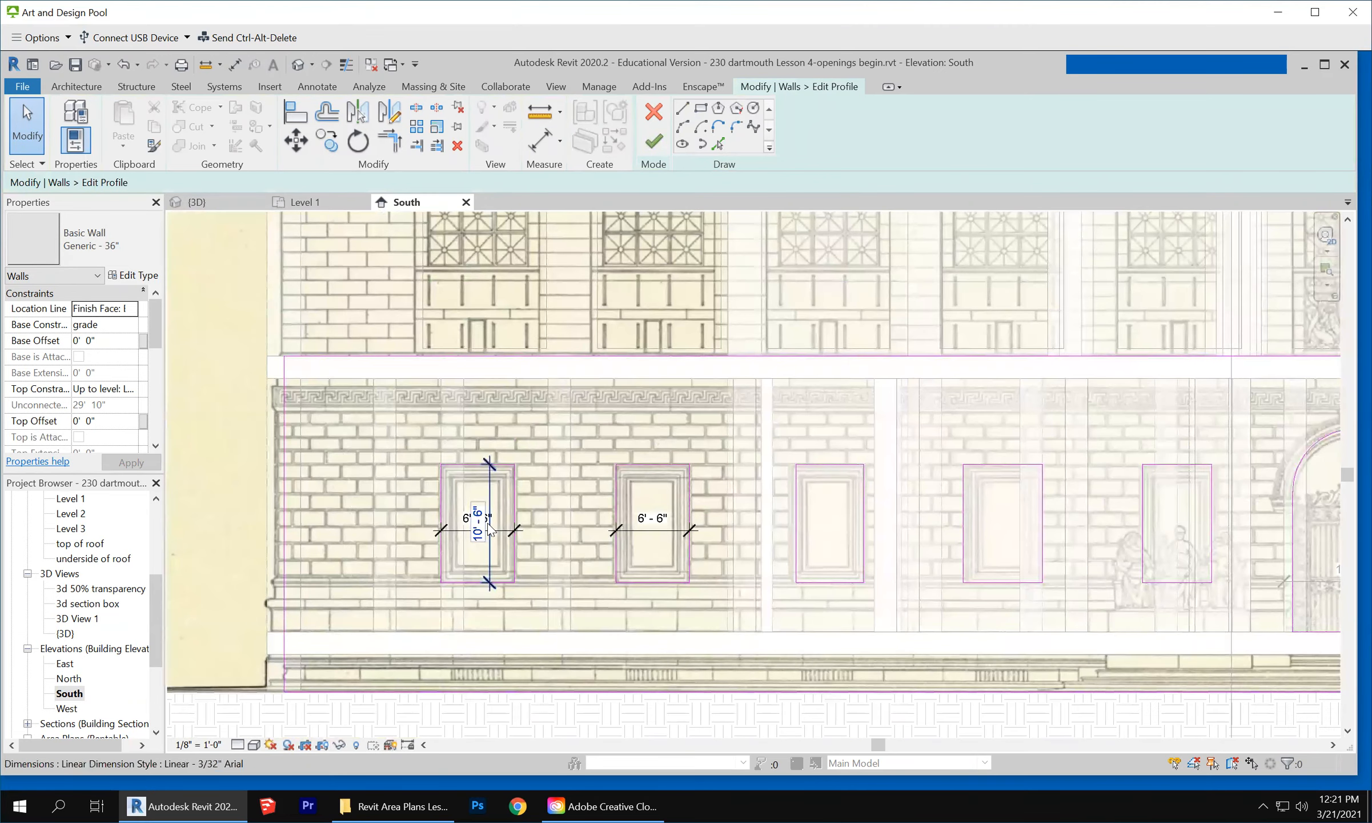
click(650, 123)
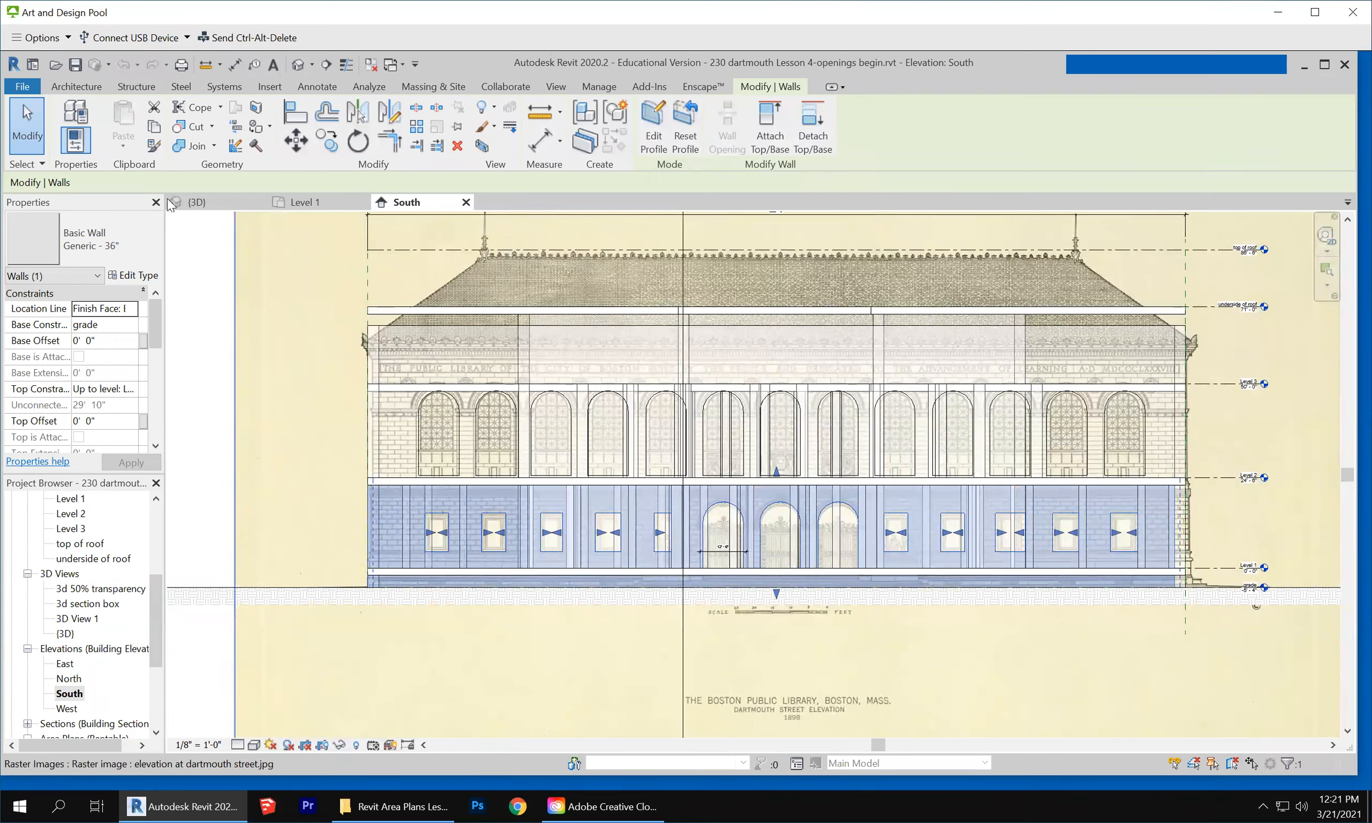
Start placing a window and duplicate the Fixed 36" x 48" type under the name 6'-6" x 10'-6"
click(72, 87)
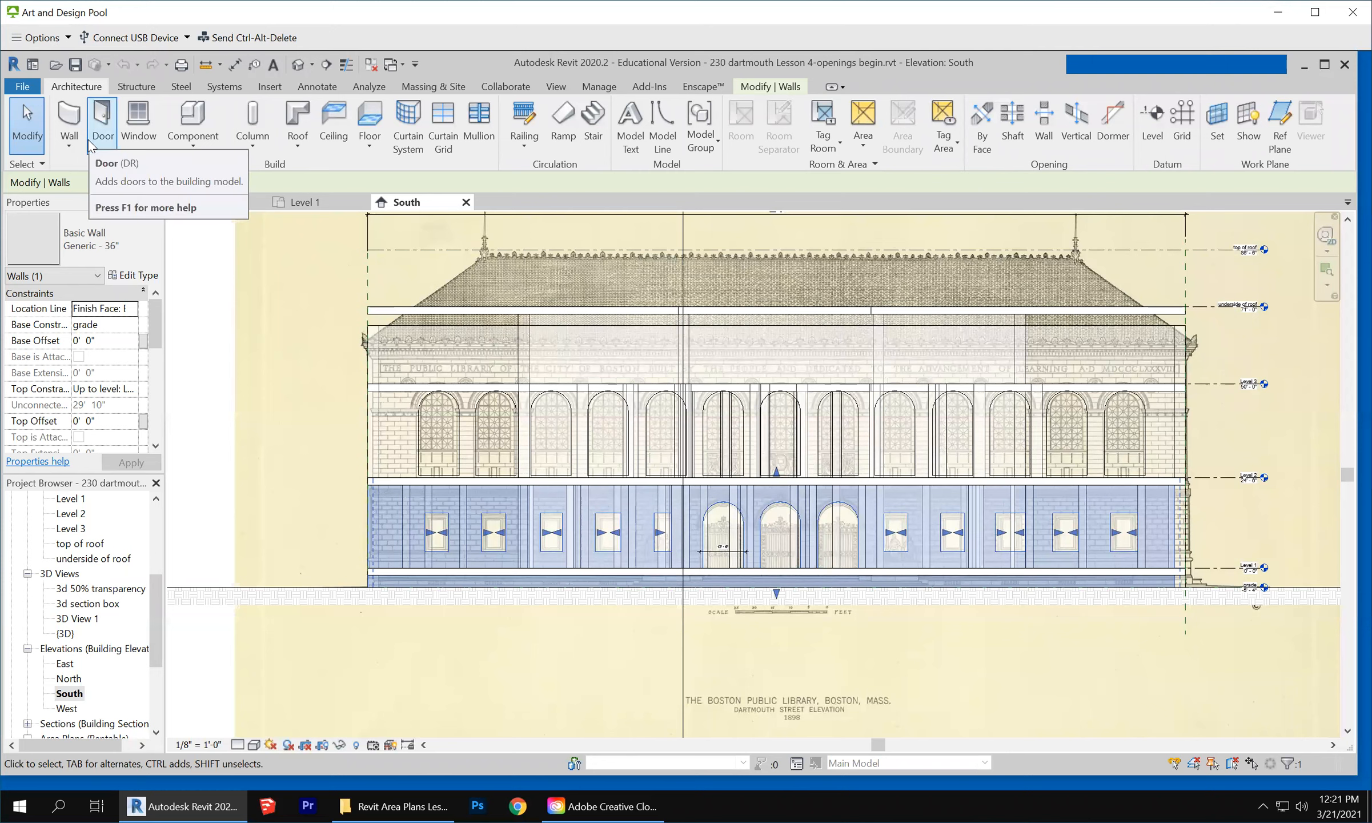
click(138, 122)
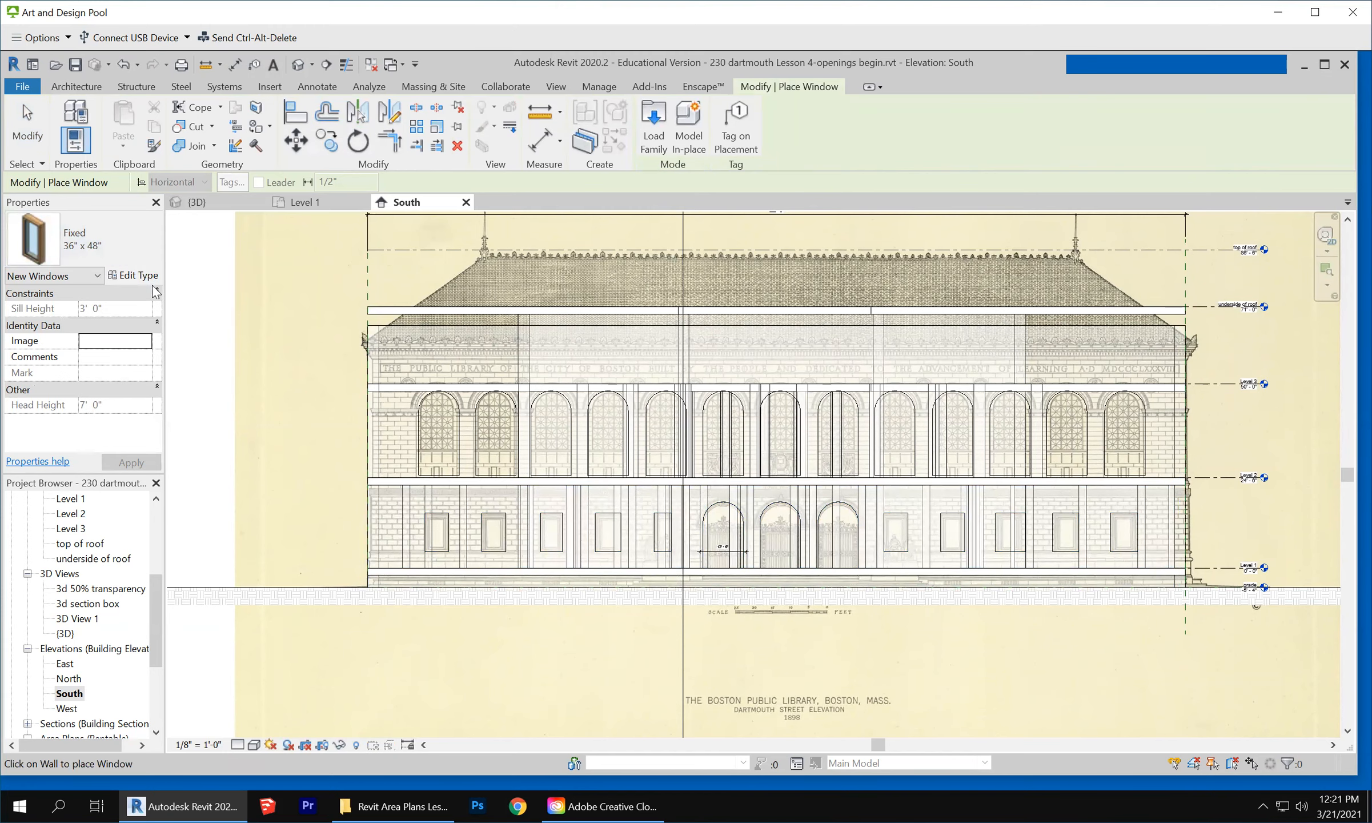
click(144, 280)
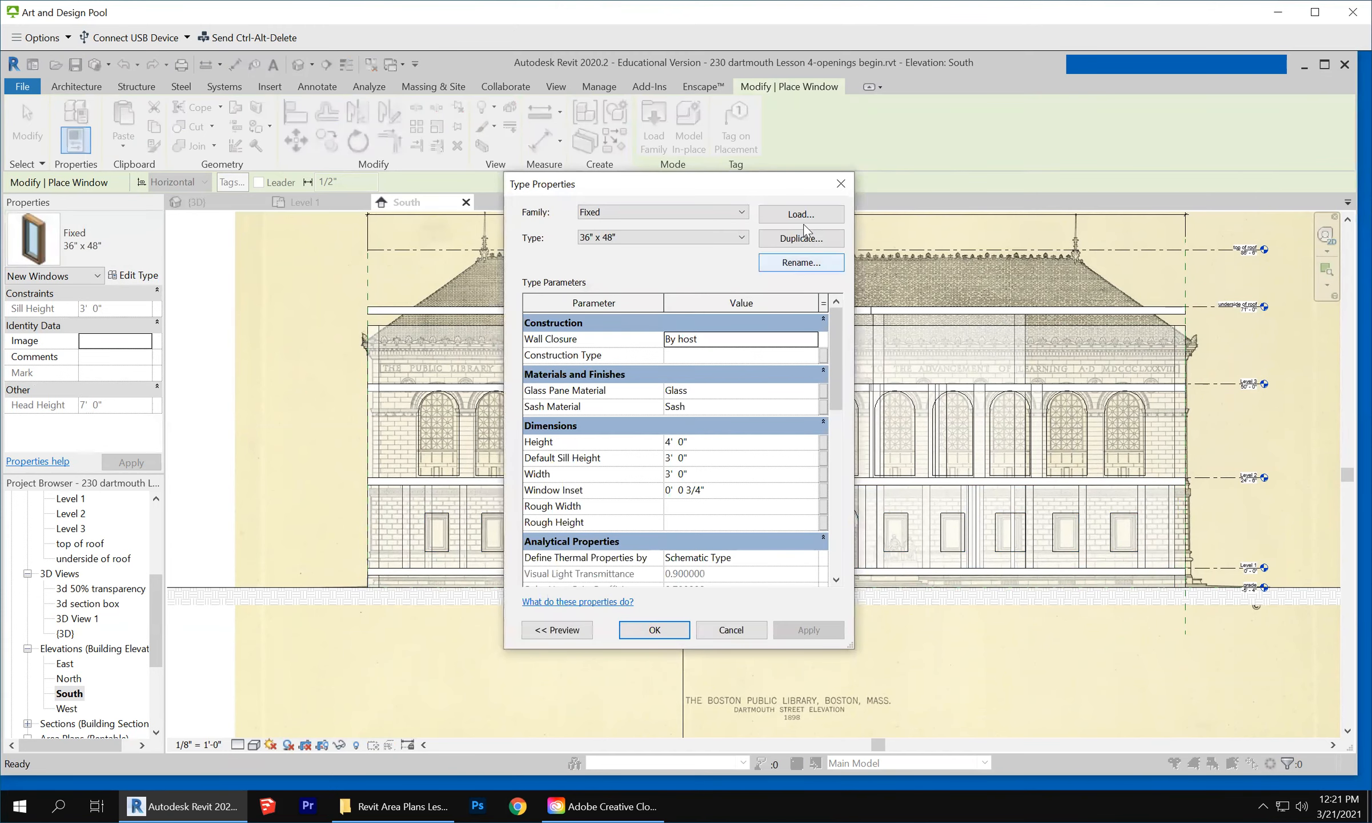
click(802, 239)
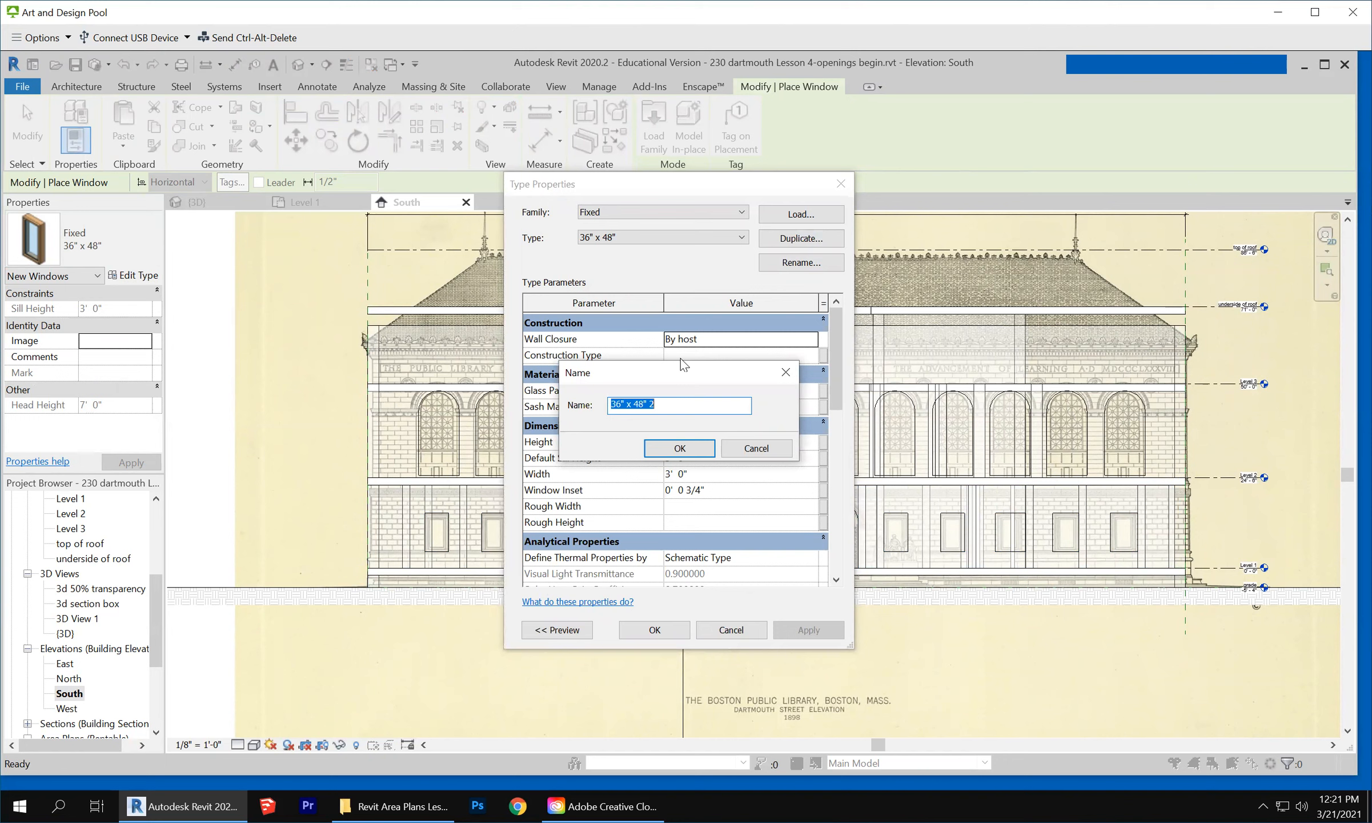
text(6)
text('6)
text(" x 1)
text(0)
text('-6)
text(")
text(-)
click(710, 451)
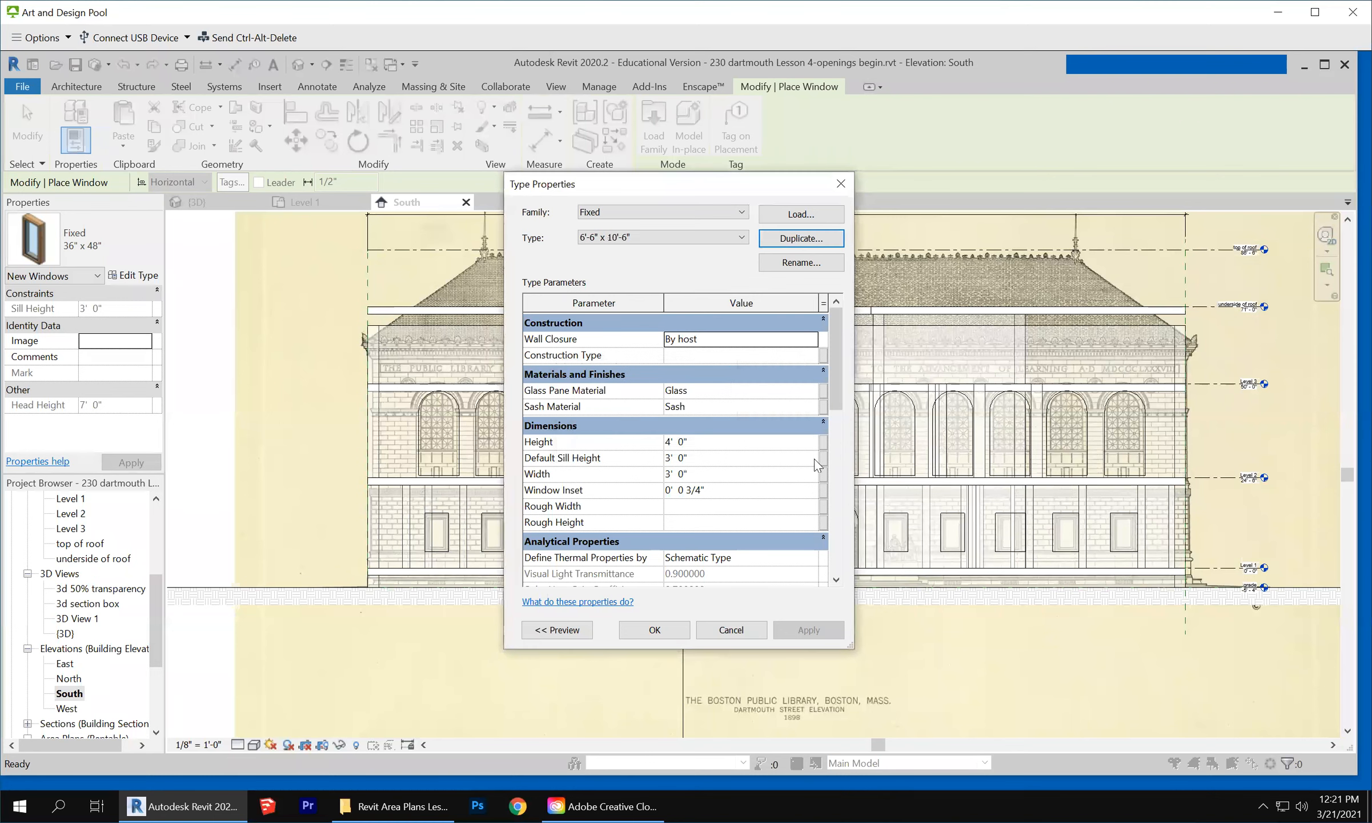
Set the new window type's height to 10' 6" and its width to 6' 6"
click(763, 444)
text(6 6)
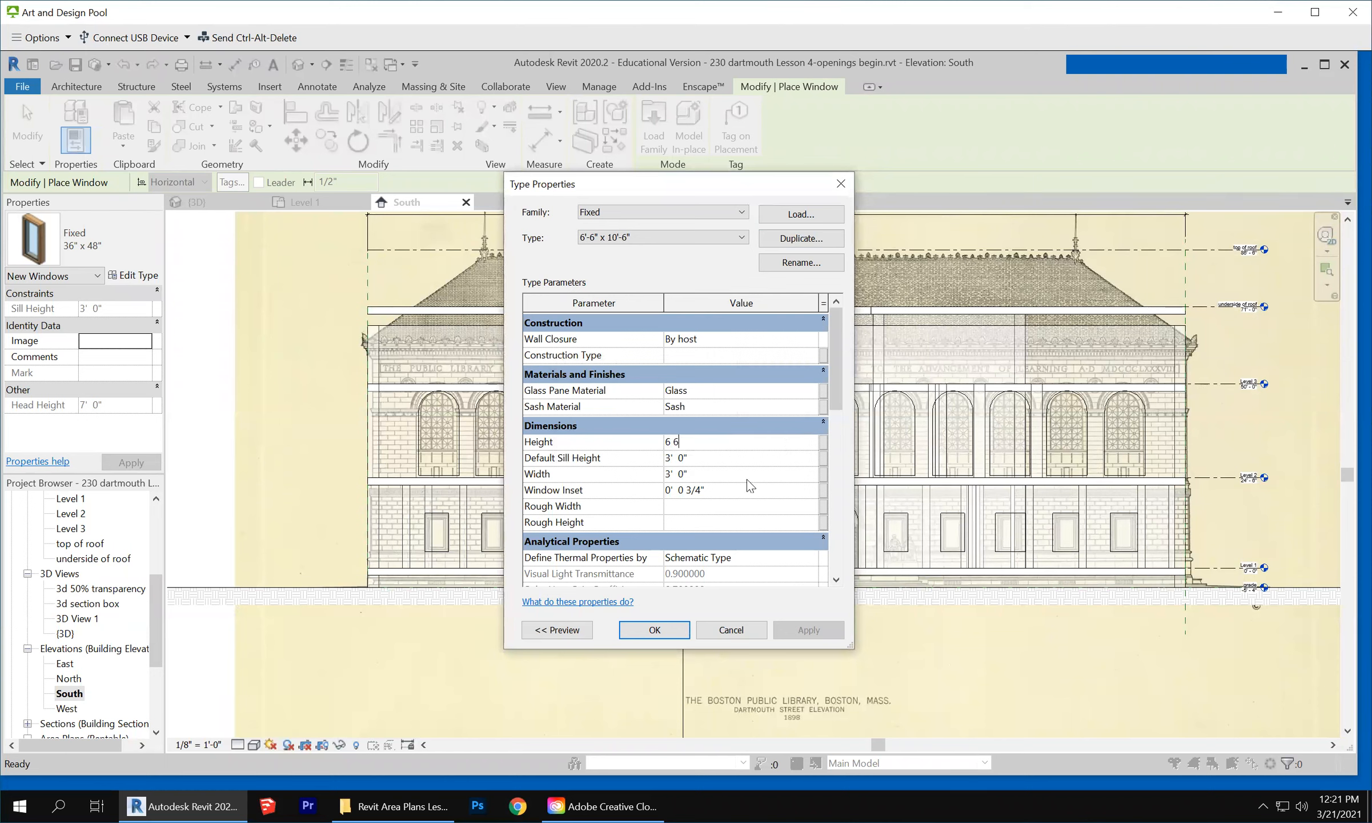
click(749, 476)
click(746, 438)
text(10 6)
key(Return)
click(750, 473)
text(6 6)
click(746, 456)
click(672, 631)
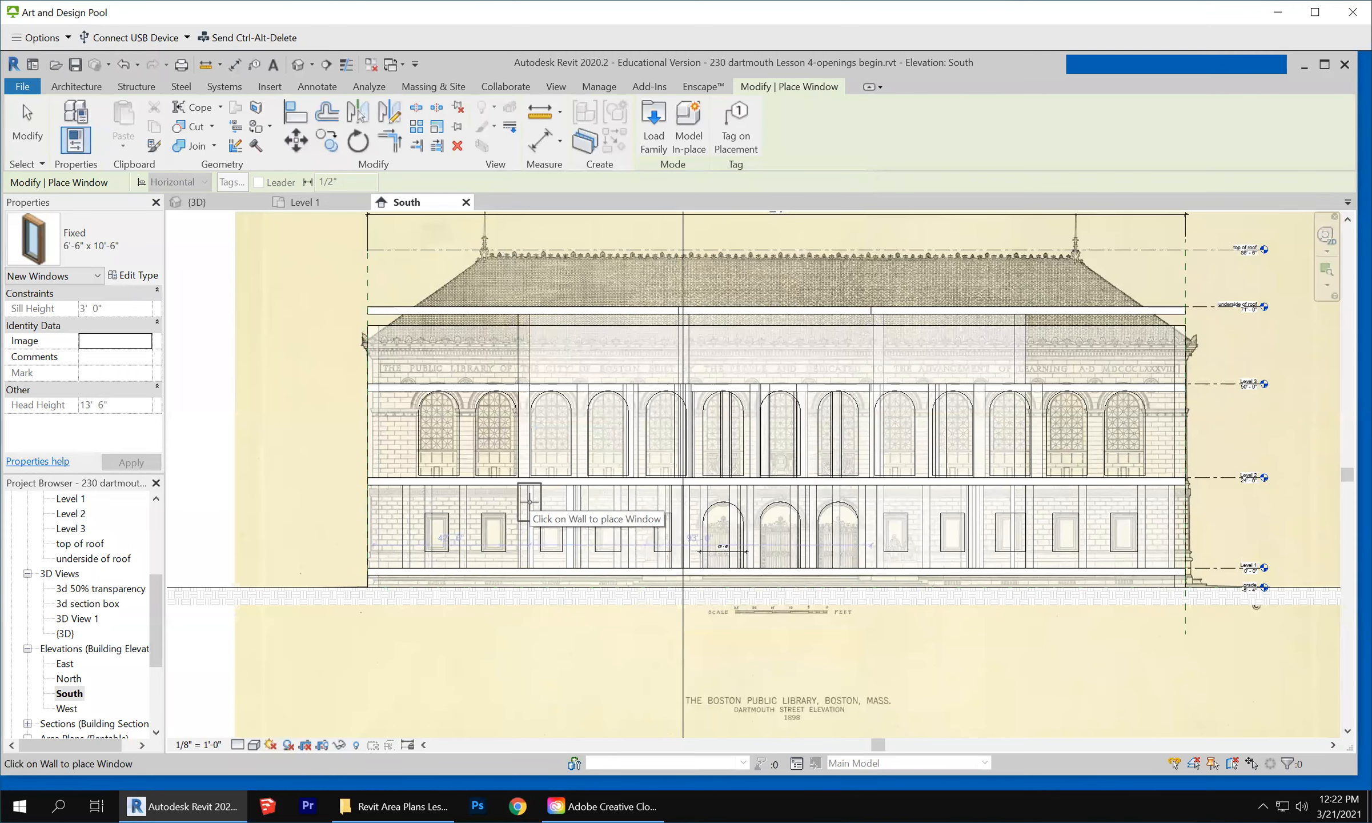
Place one 6'-6" x 10'-6" window in the lower wall, between its left end and the first opening, level with the existing openings
scroll(517, 524, up, 4)
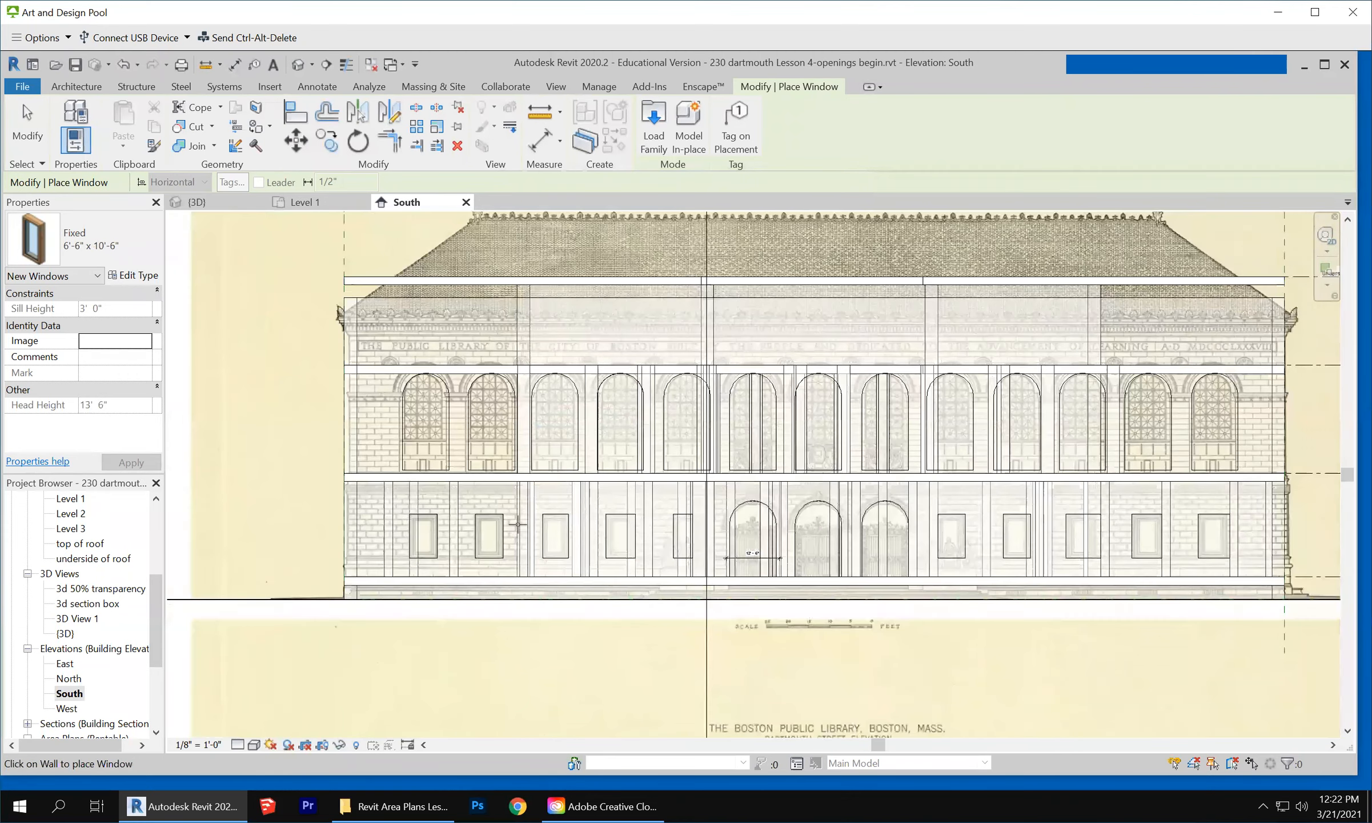
scroll(742, 537, up, 2)
scroll(379, 563, down, 1)
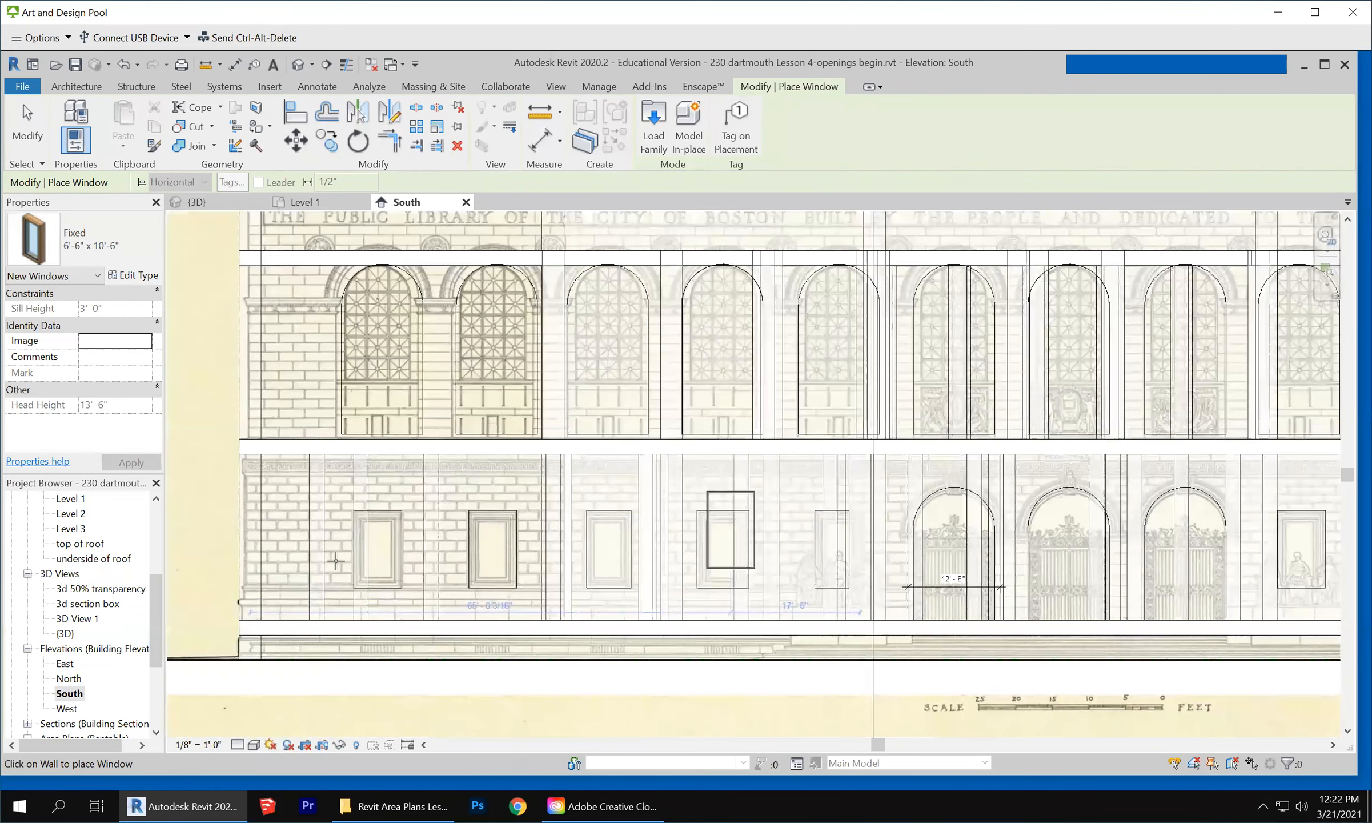
scroll(313, 560, down, 1)
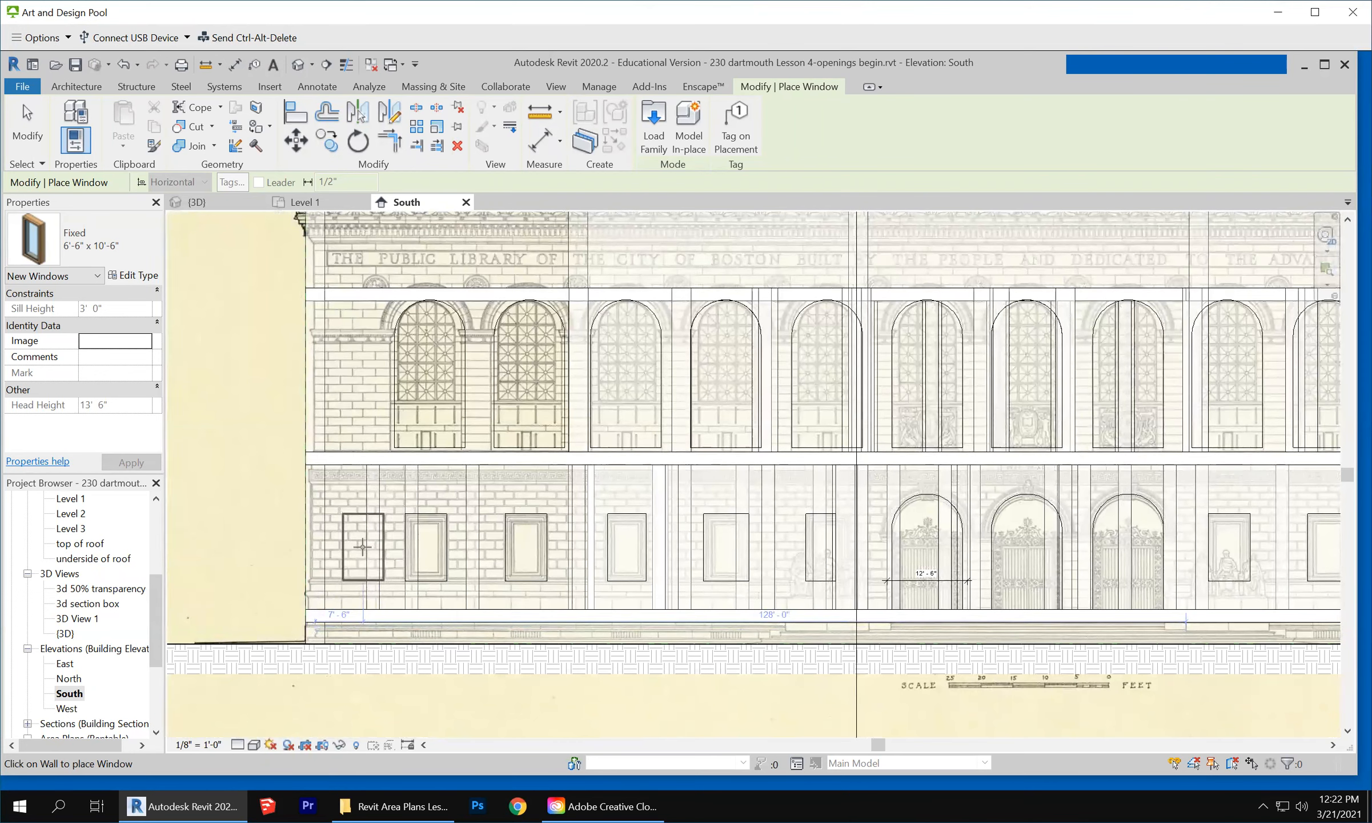
click(362, 547)
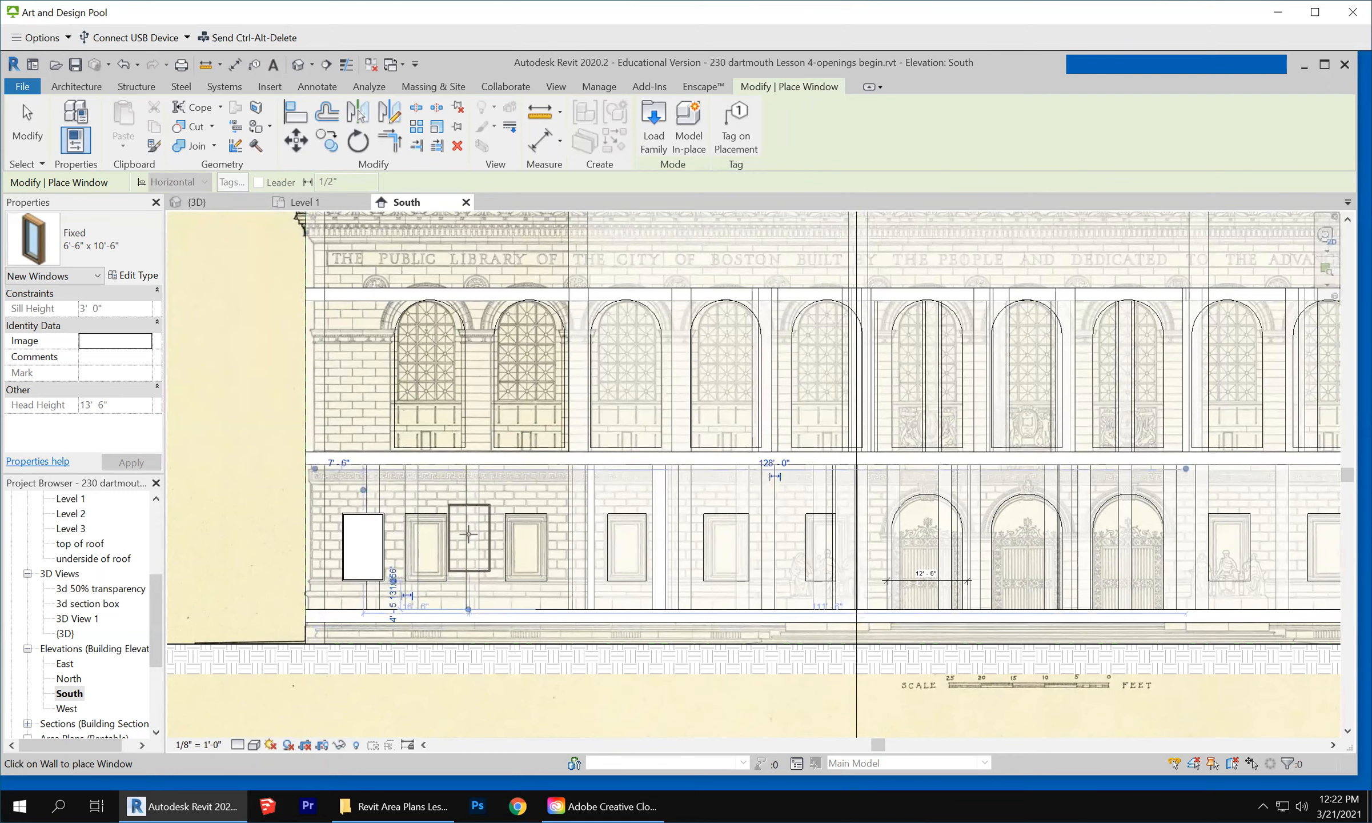
click(26, 123)
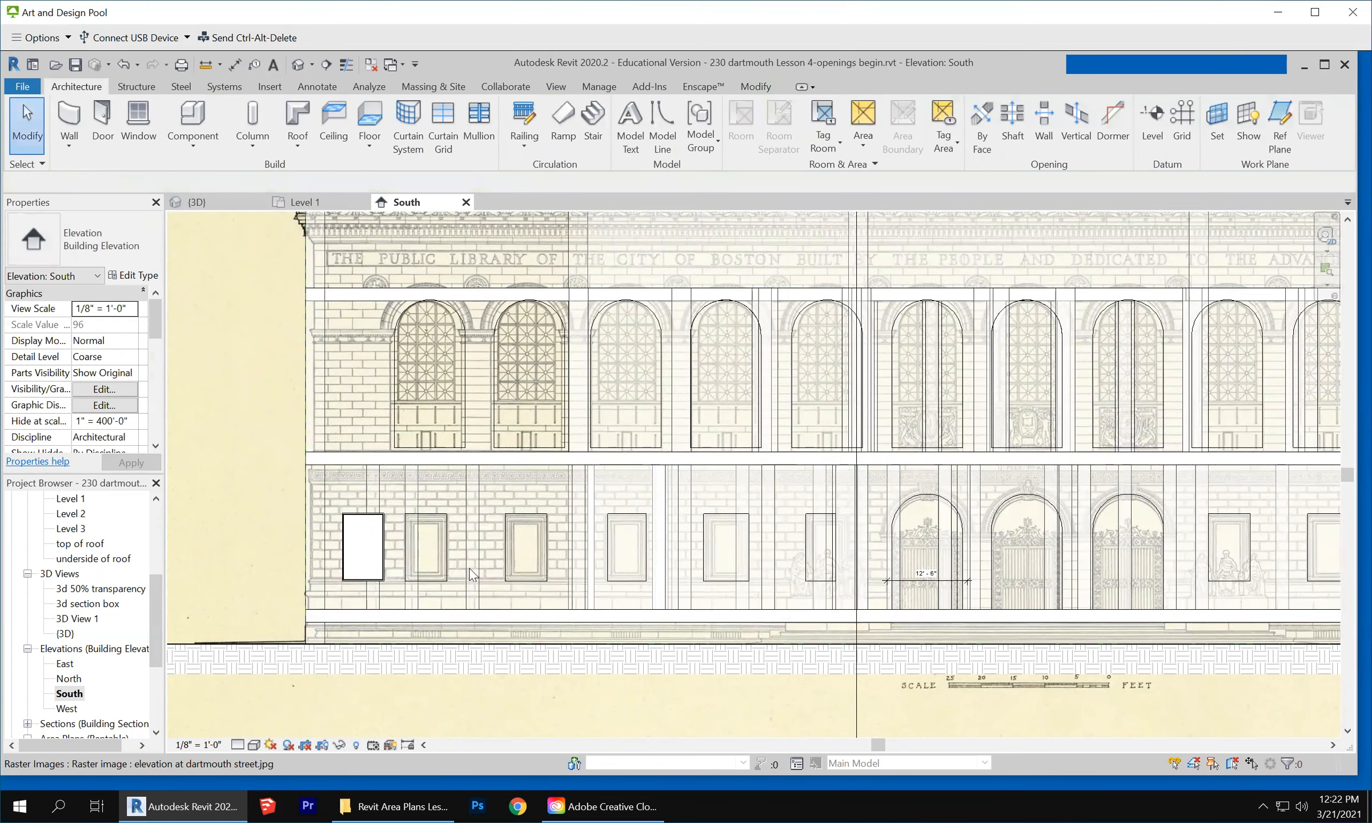
scroll(474, 574, up, 2)
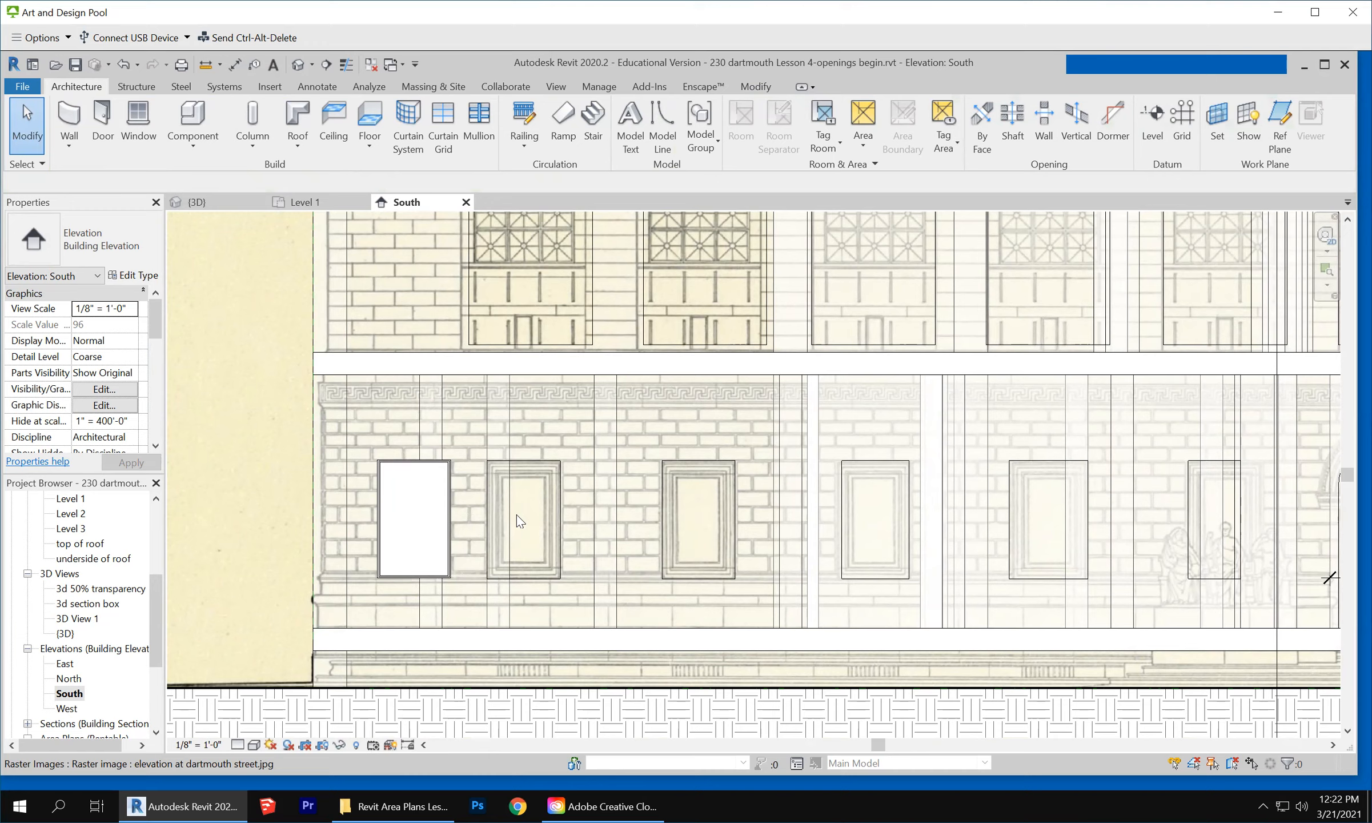
scroll(532, 634, down, 1)
scroll(528, 628, down, 2)
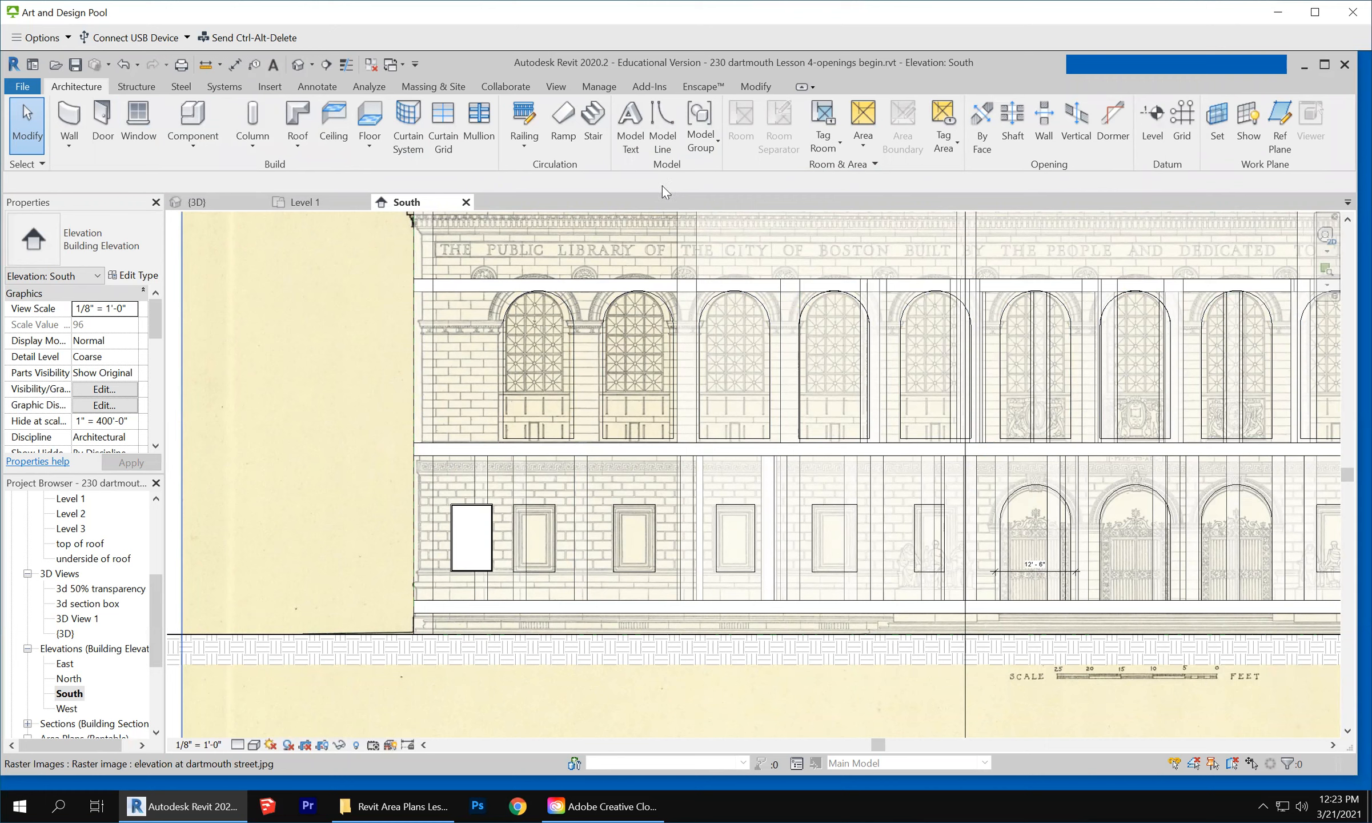
Open the 3D view and orbit the building to examine the new window near the corner of the front facade
click(297, 65)
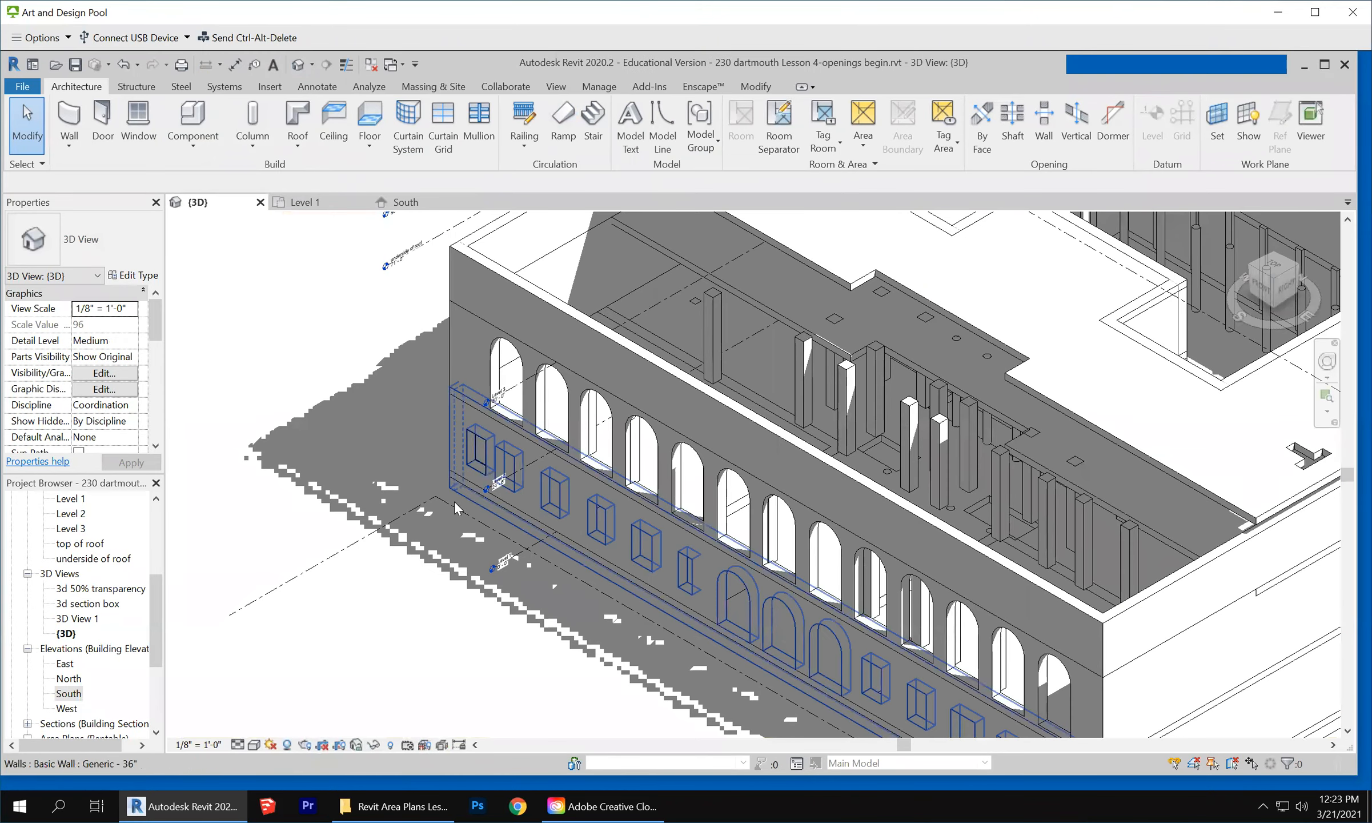
scroll(454, 500, down, 2)
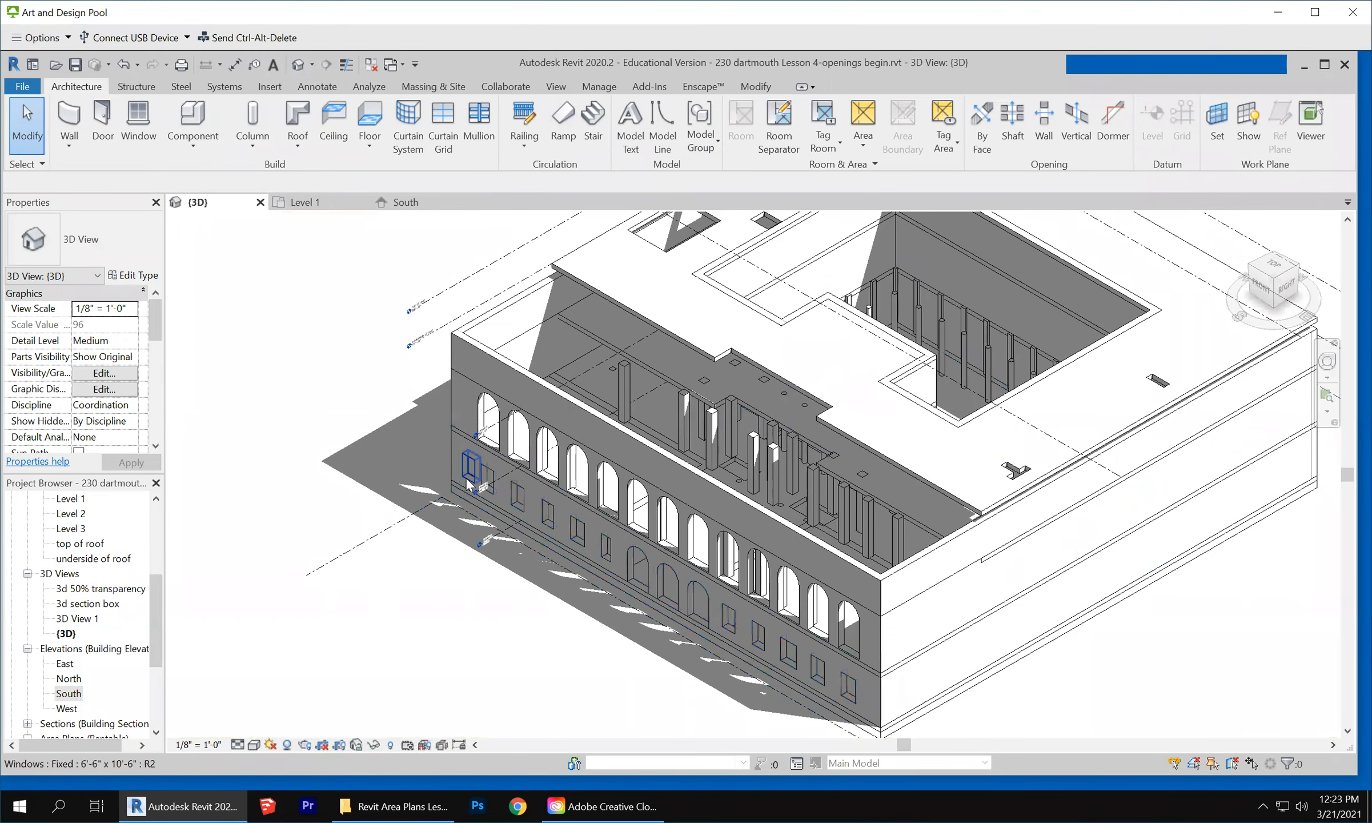
shift+middle_drag(372, 620, 531, 486)
scroll(532, 486, down, 3)
scroll(549, 639, up, 5)
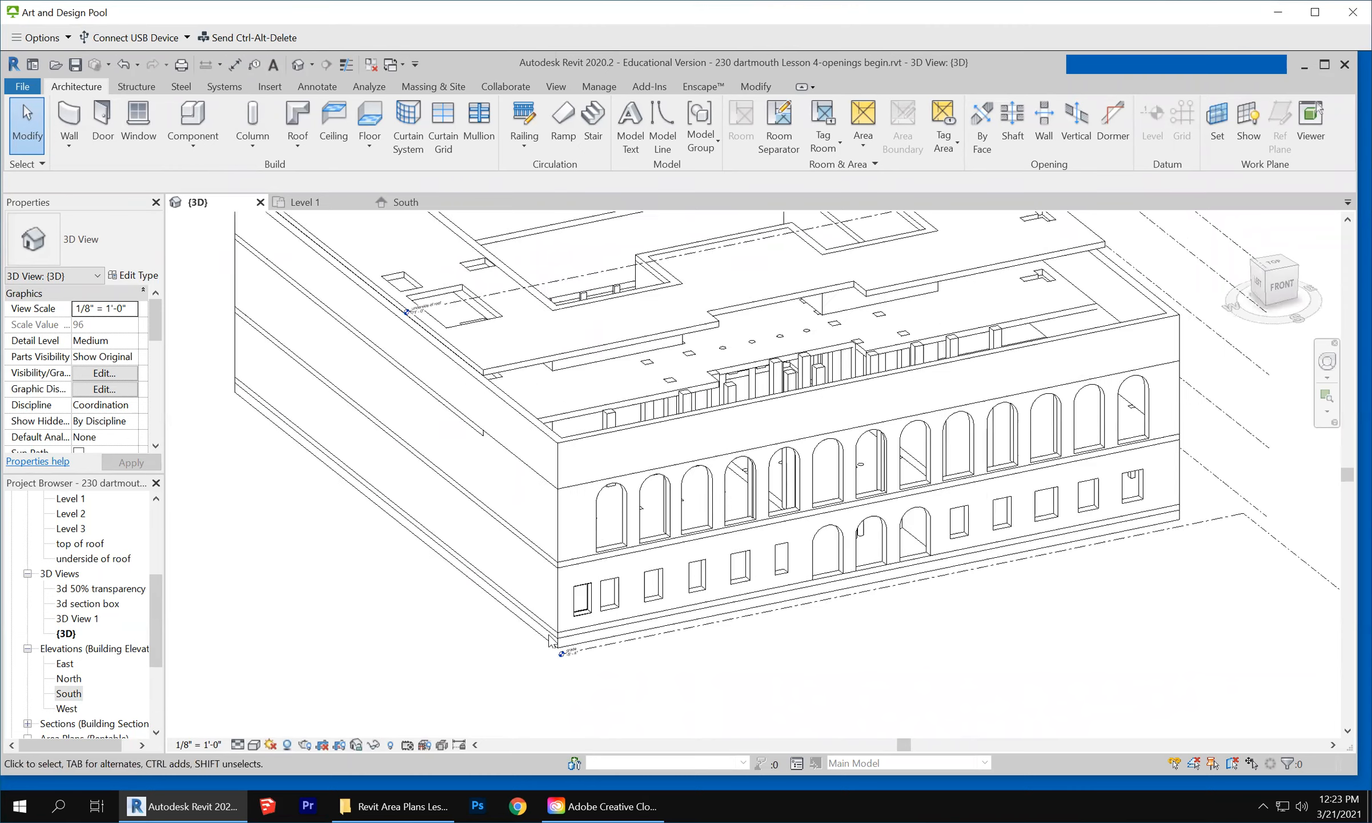
scroll(549, 639, up, 2)
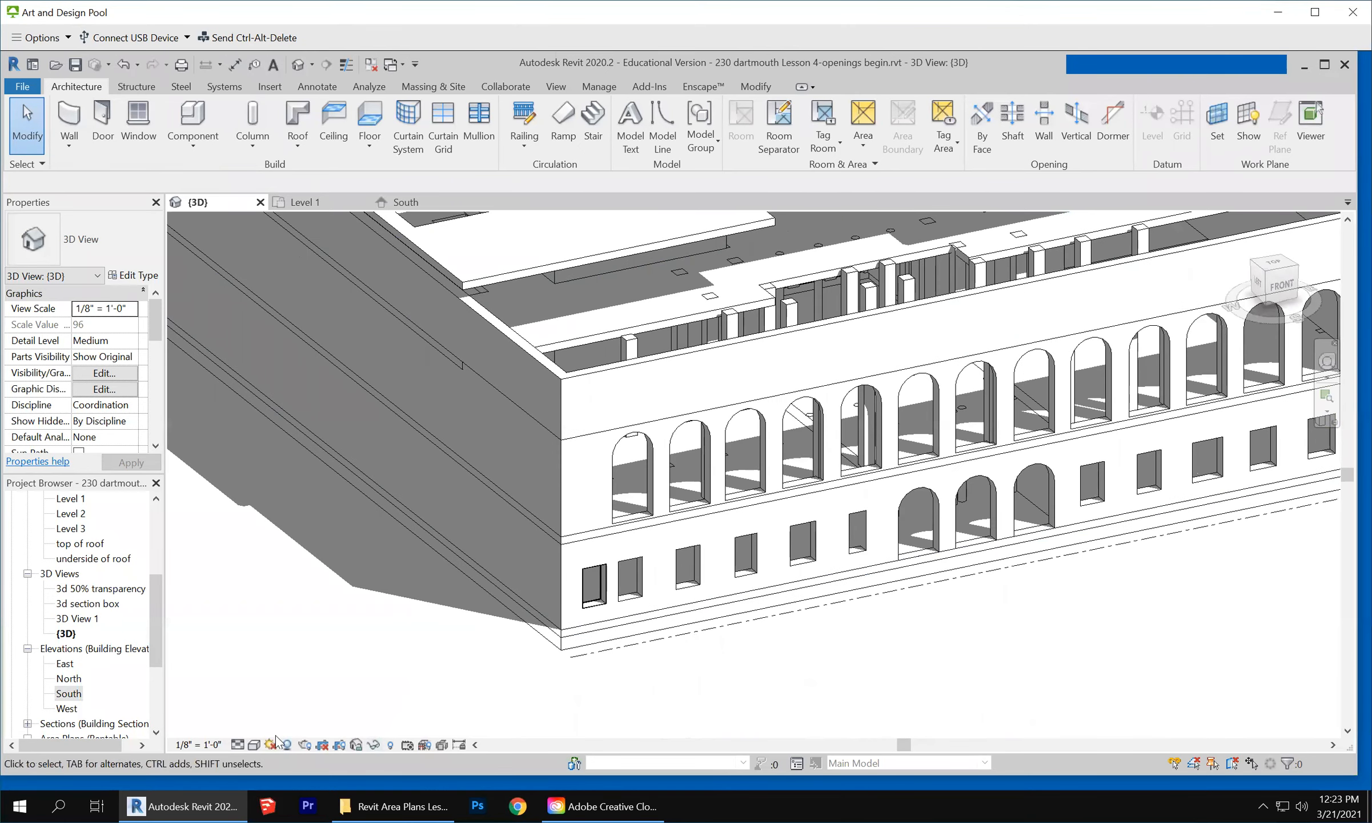
Change the 3D view's visual style to Shaded and inspect the new window's glass and sash
click(254, 744)
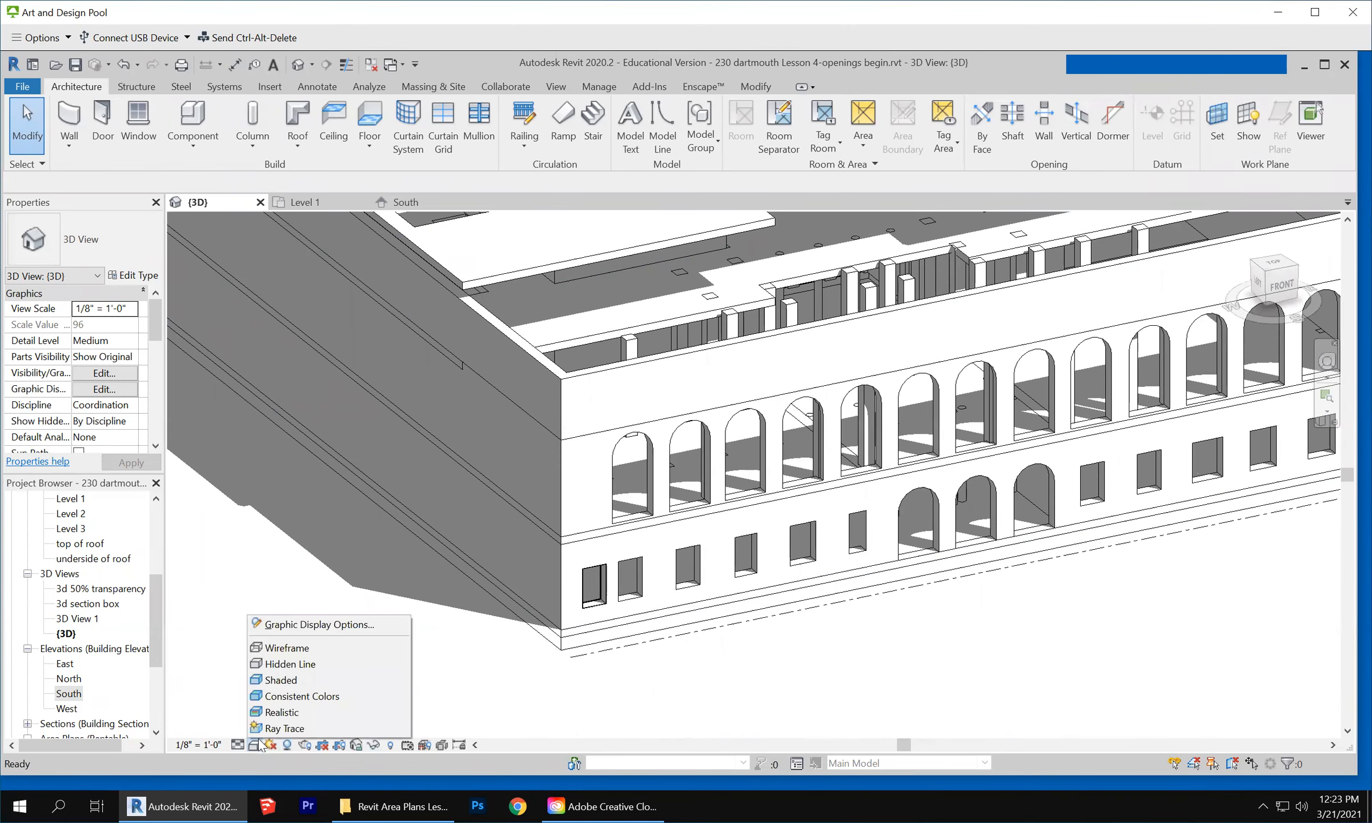
click(333, 679)
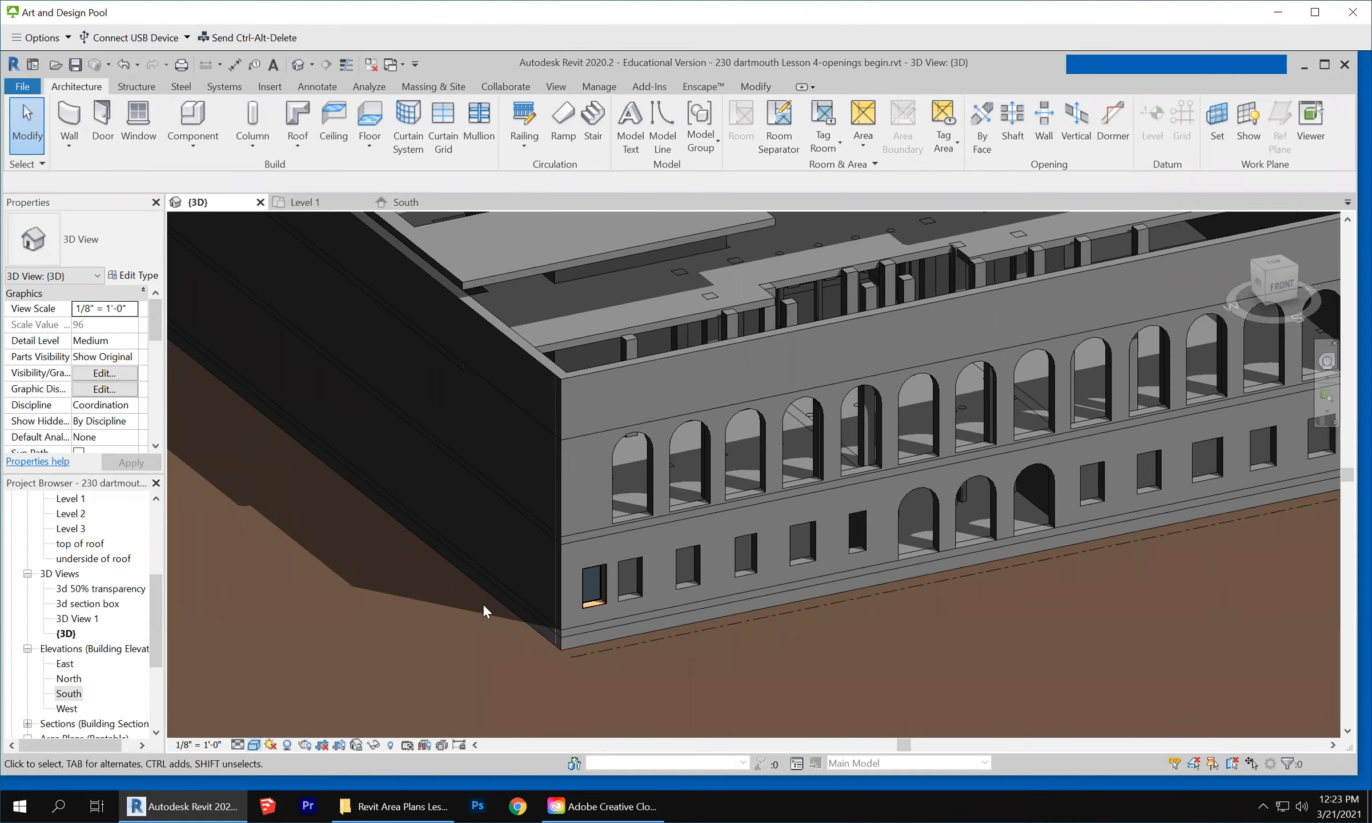
scroll(486, 605, up, 5)
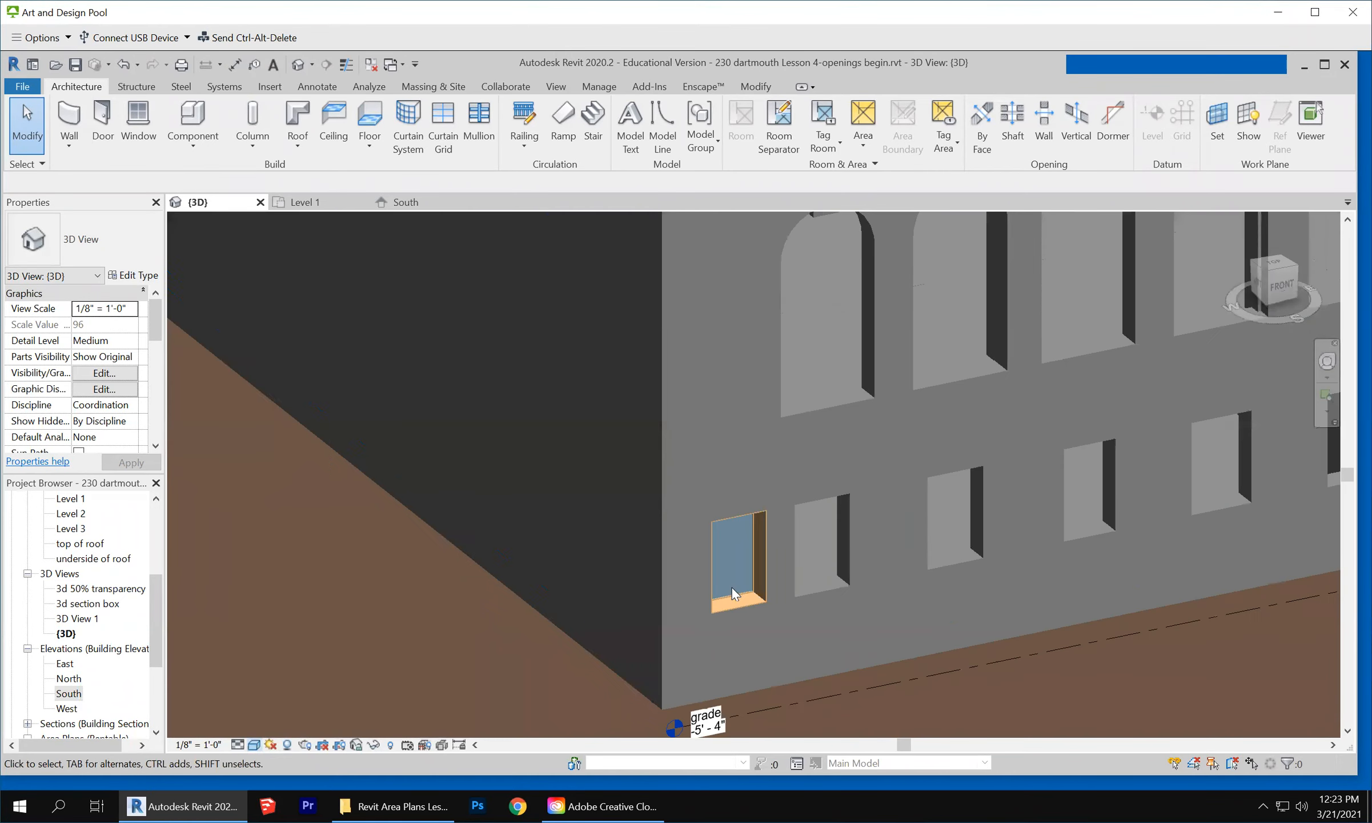
scroll(644, 631, down, 5)
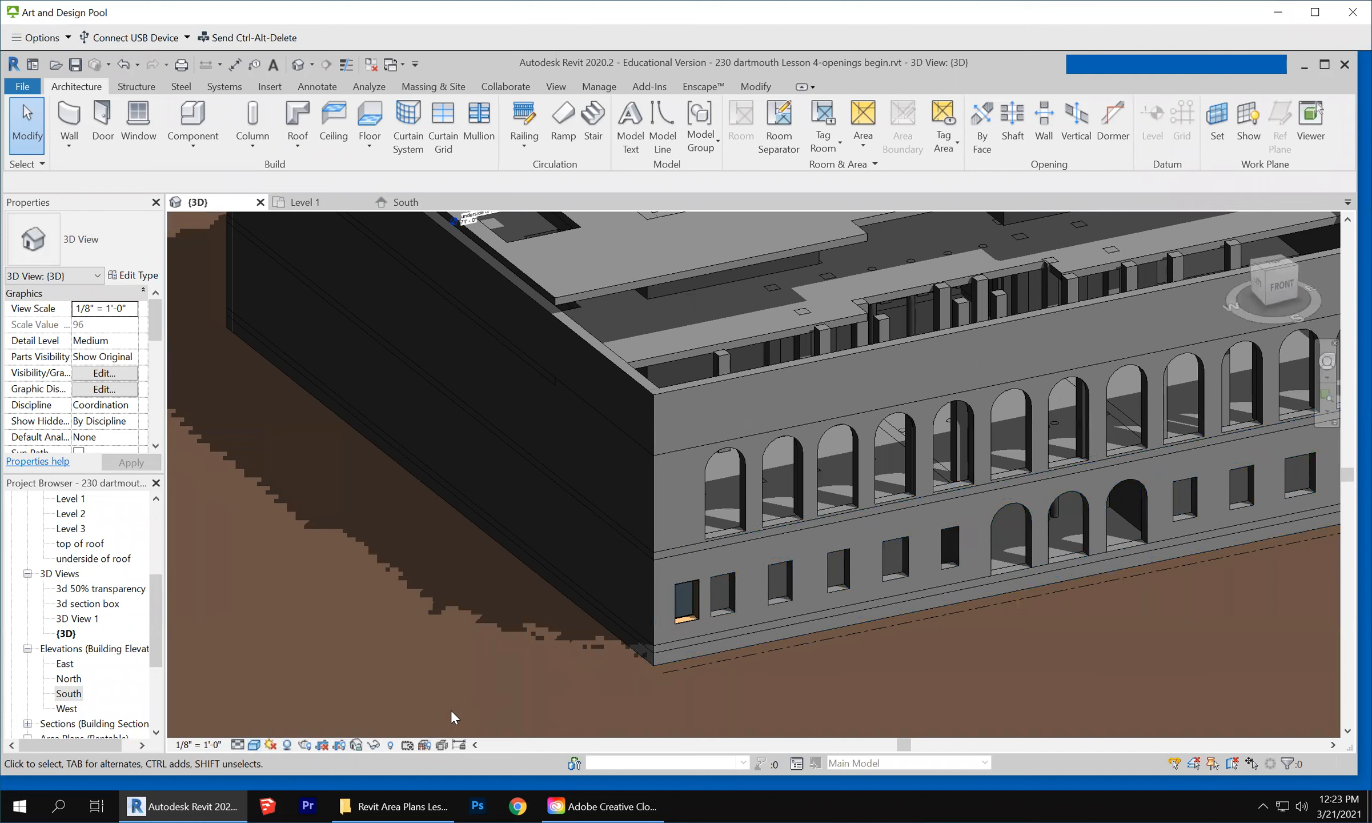
Change the 3D view's visual style to Hidden Line and inspect the Level 2 side wall around the corner from the front facade
click(254, 744)
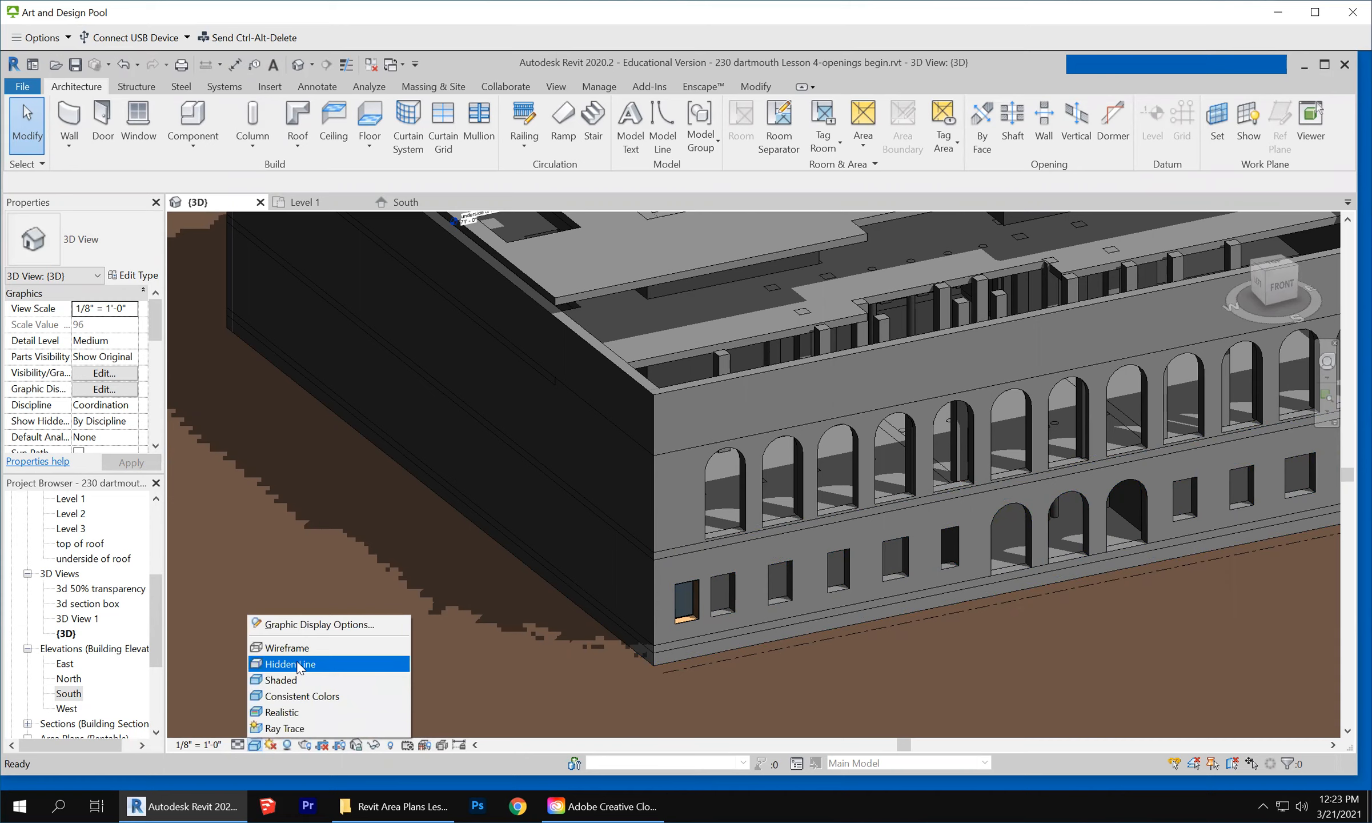
click(298, 665)
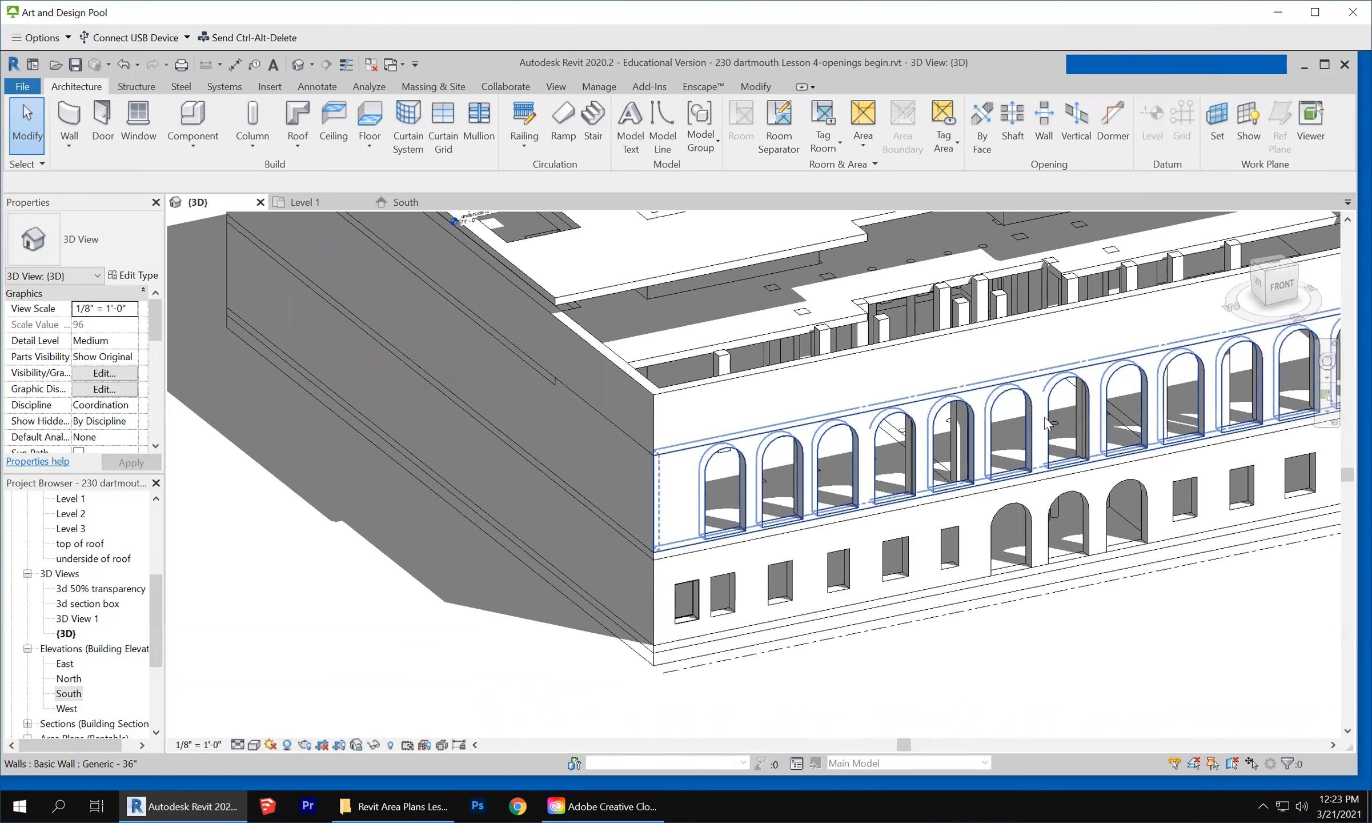
scroll(1078, 653, down, 2)
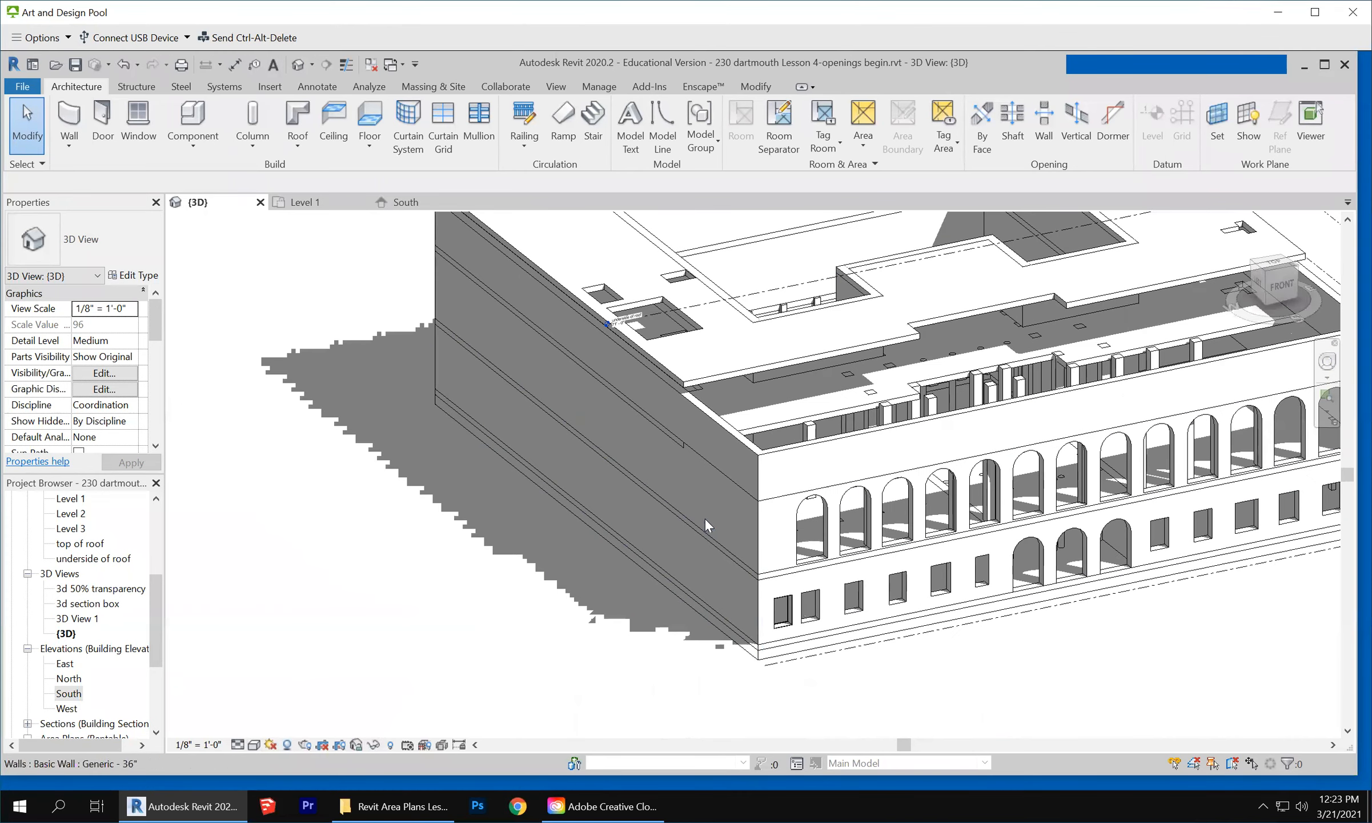
click(716, 471)
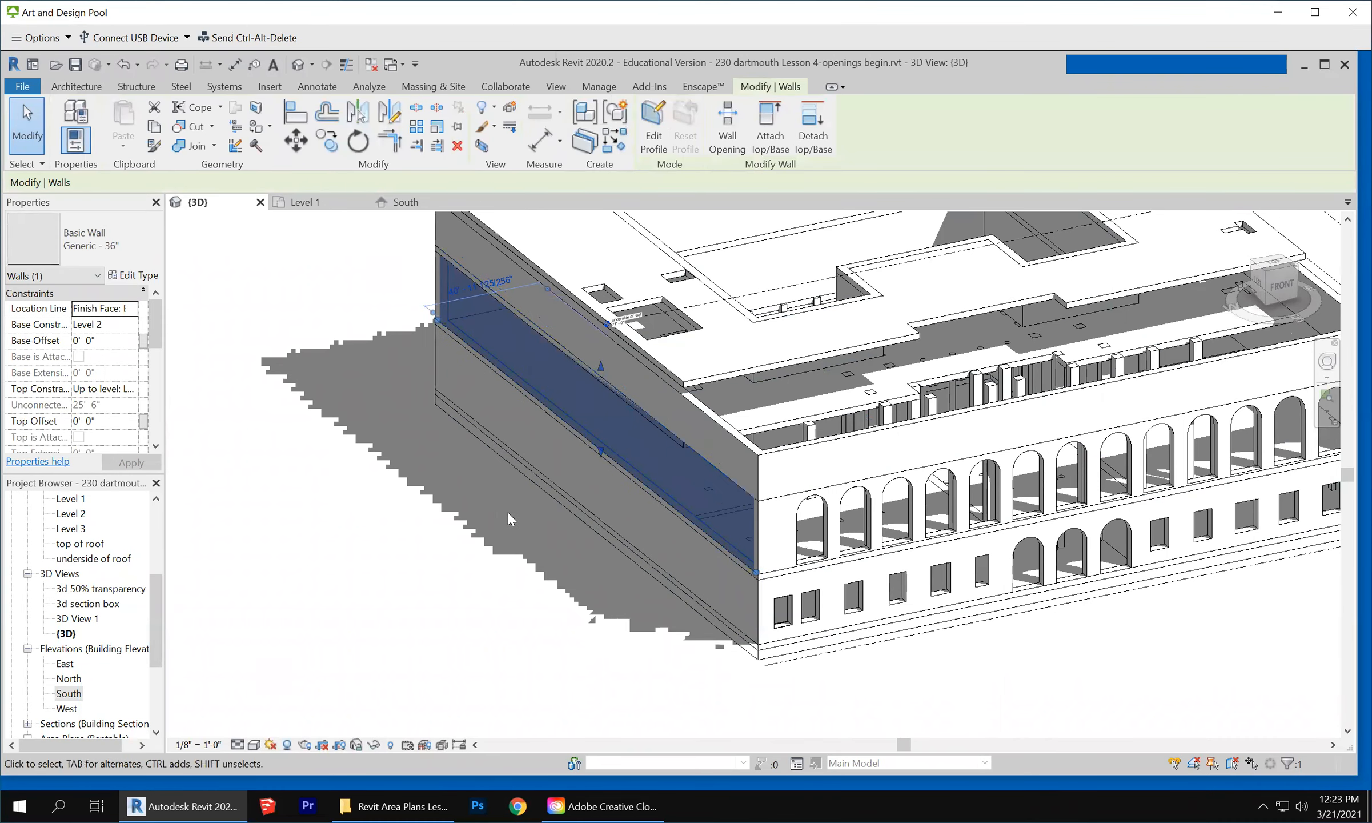
click(309, 280)
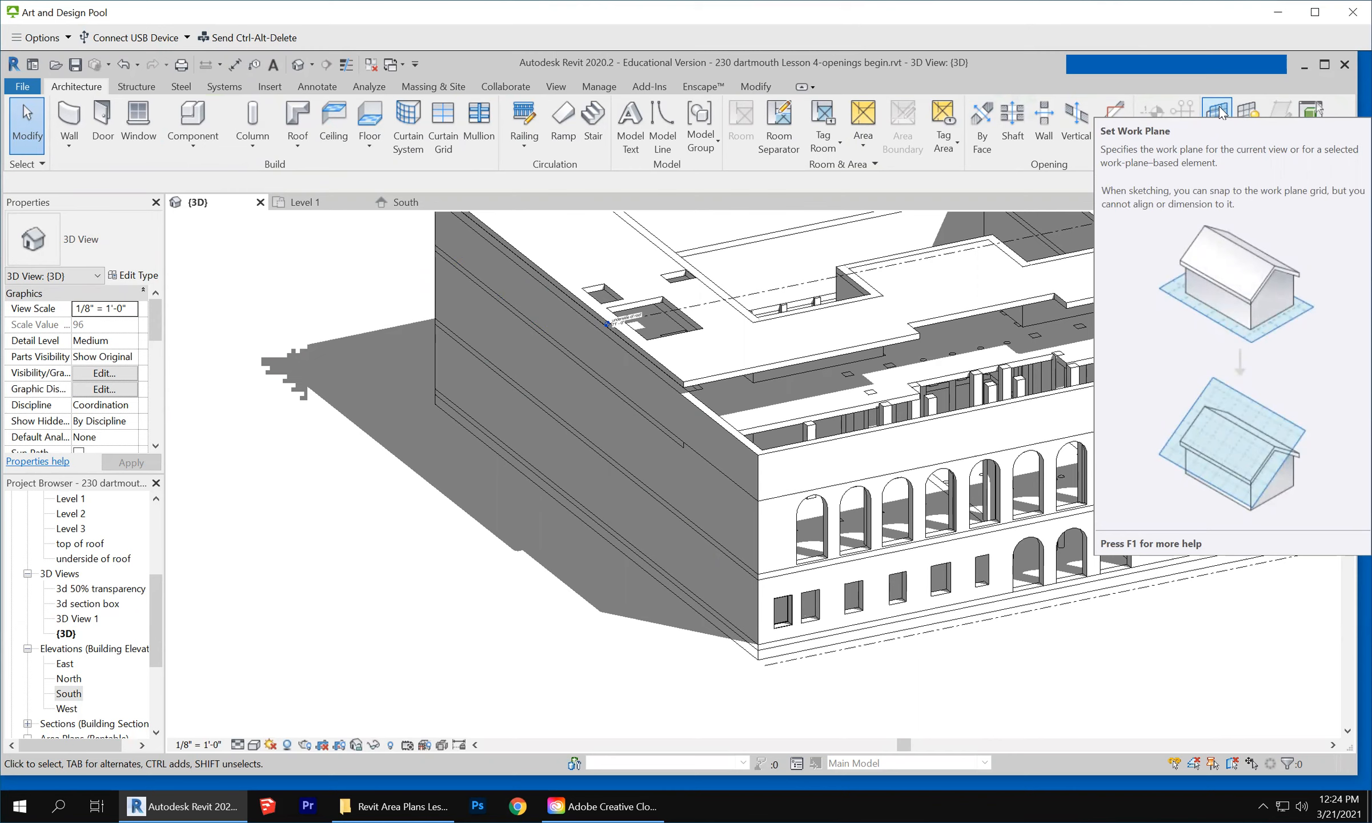
Set the outer face of the Level 2 side wall as the visible work plane and turn off the view's shadows
click(1219, 112)
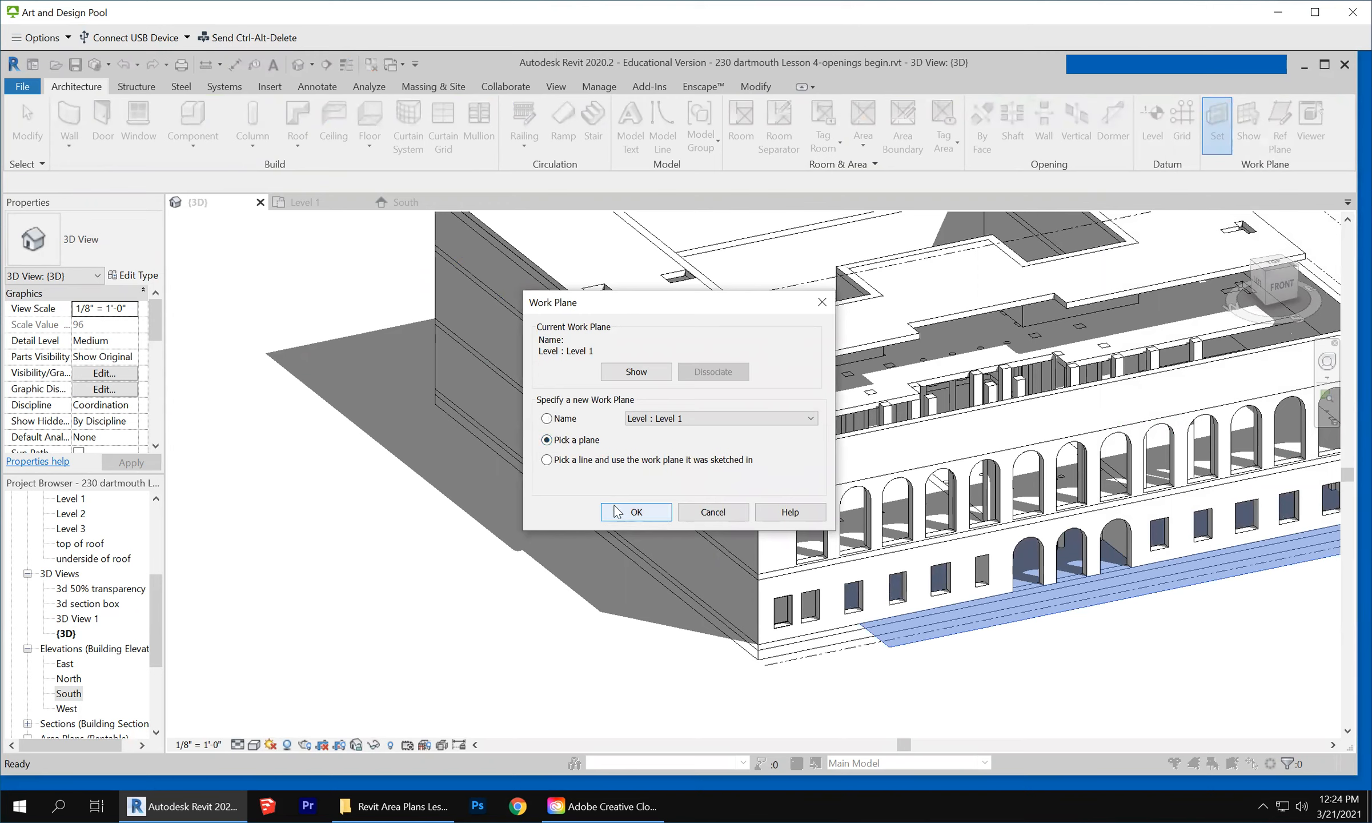
click(636, 512)
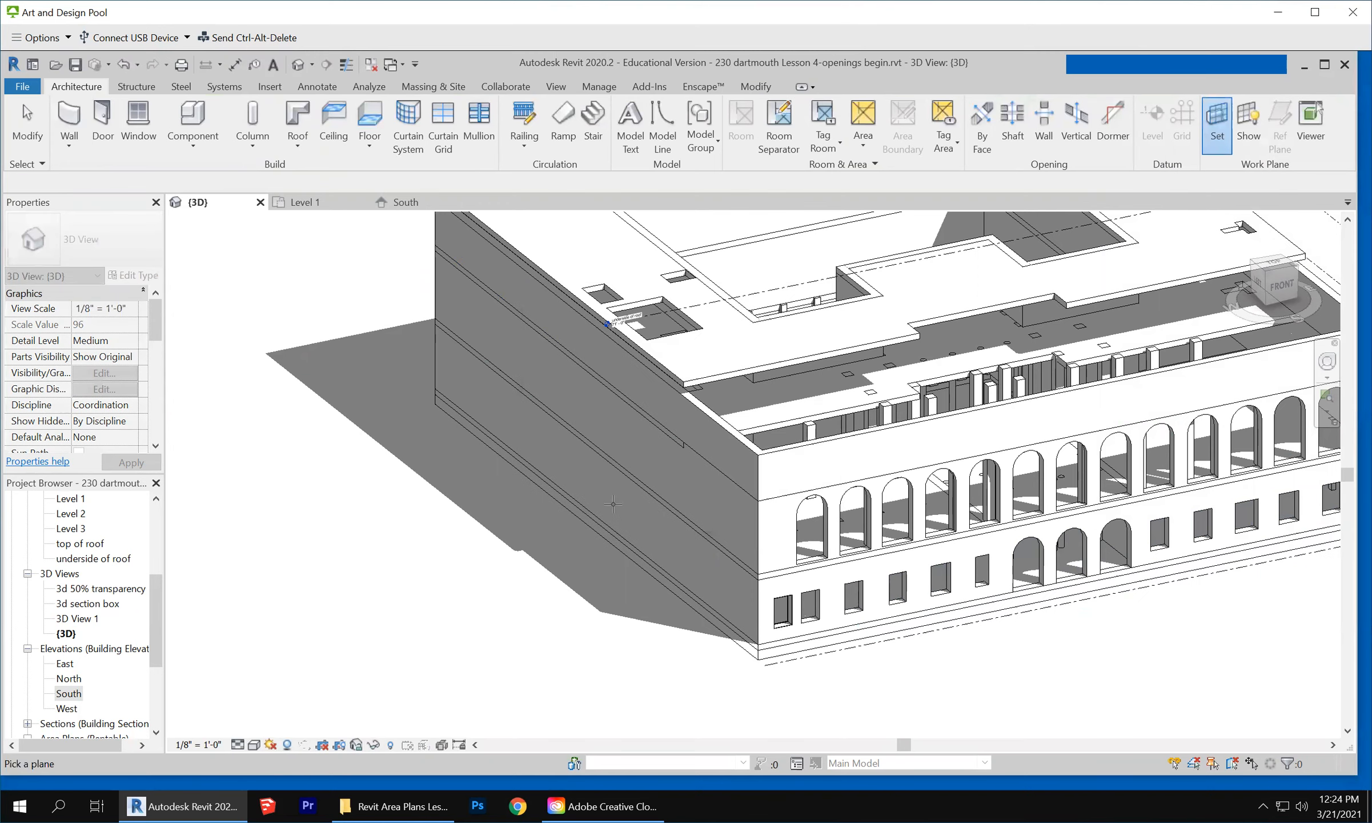
click(706, 530)
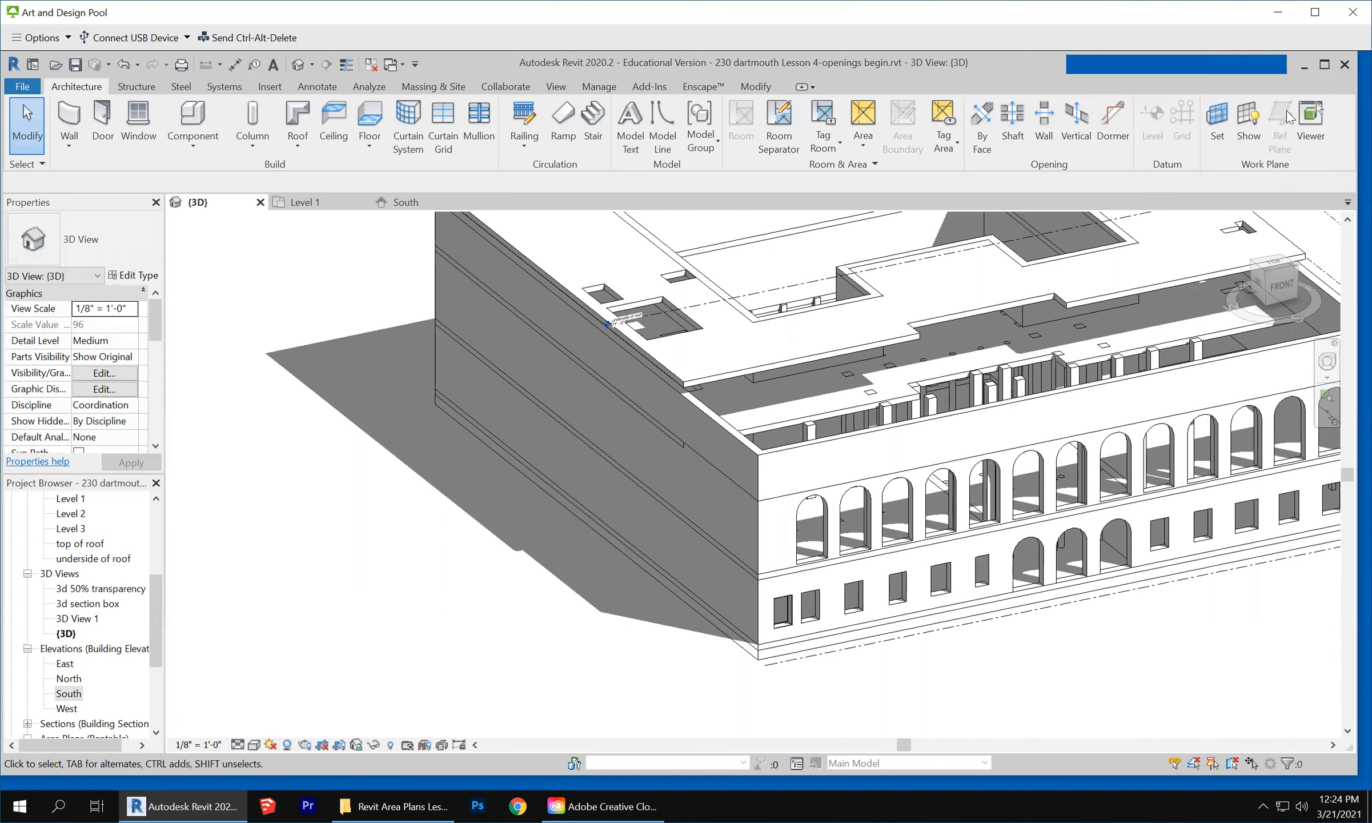
click(1248, 120)
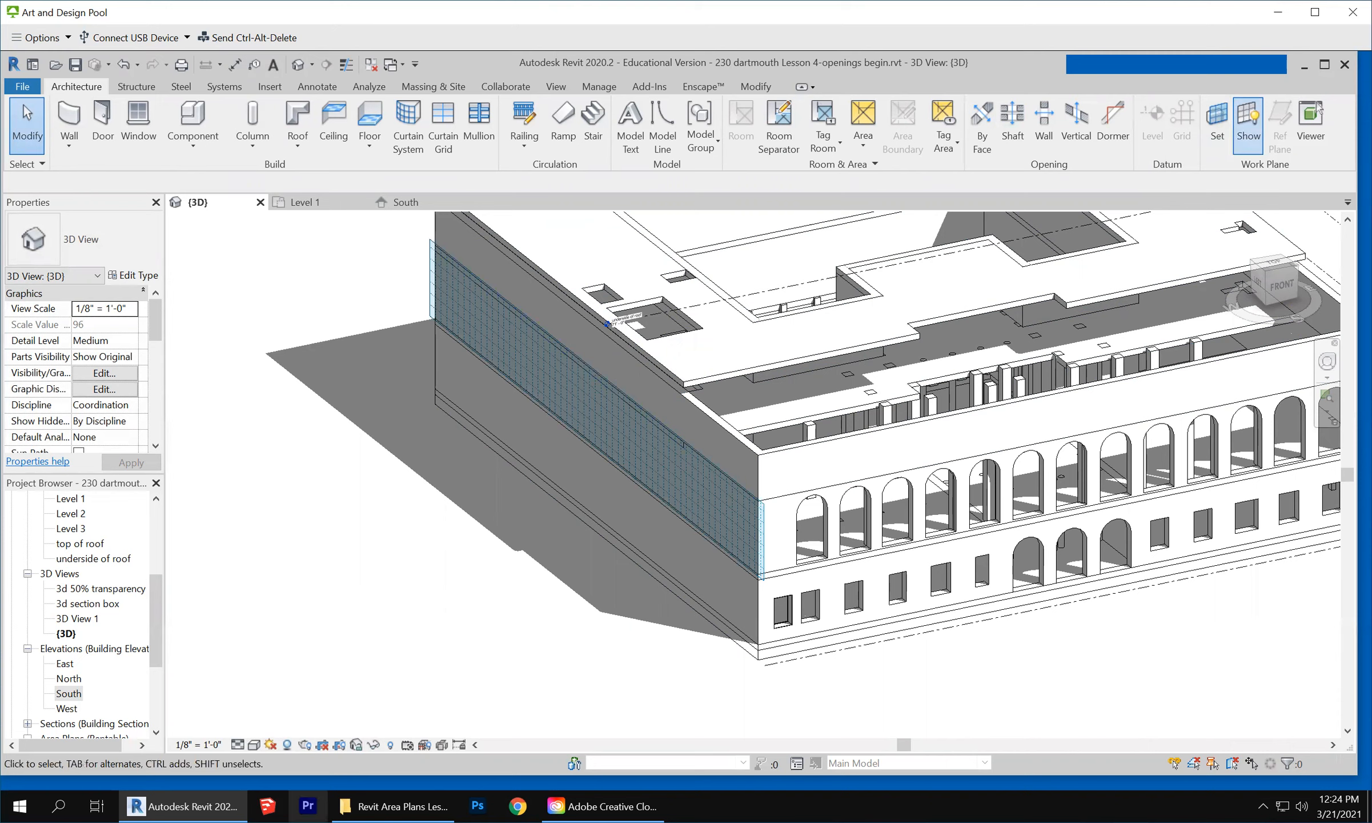
click(289, 744)
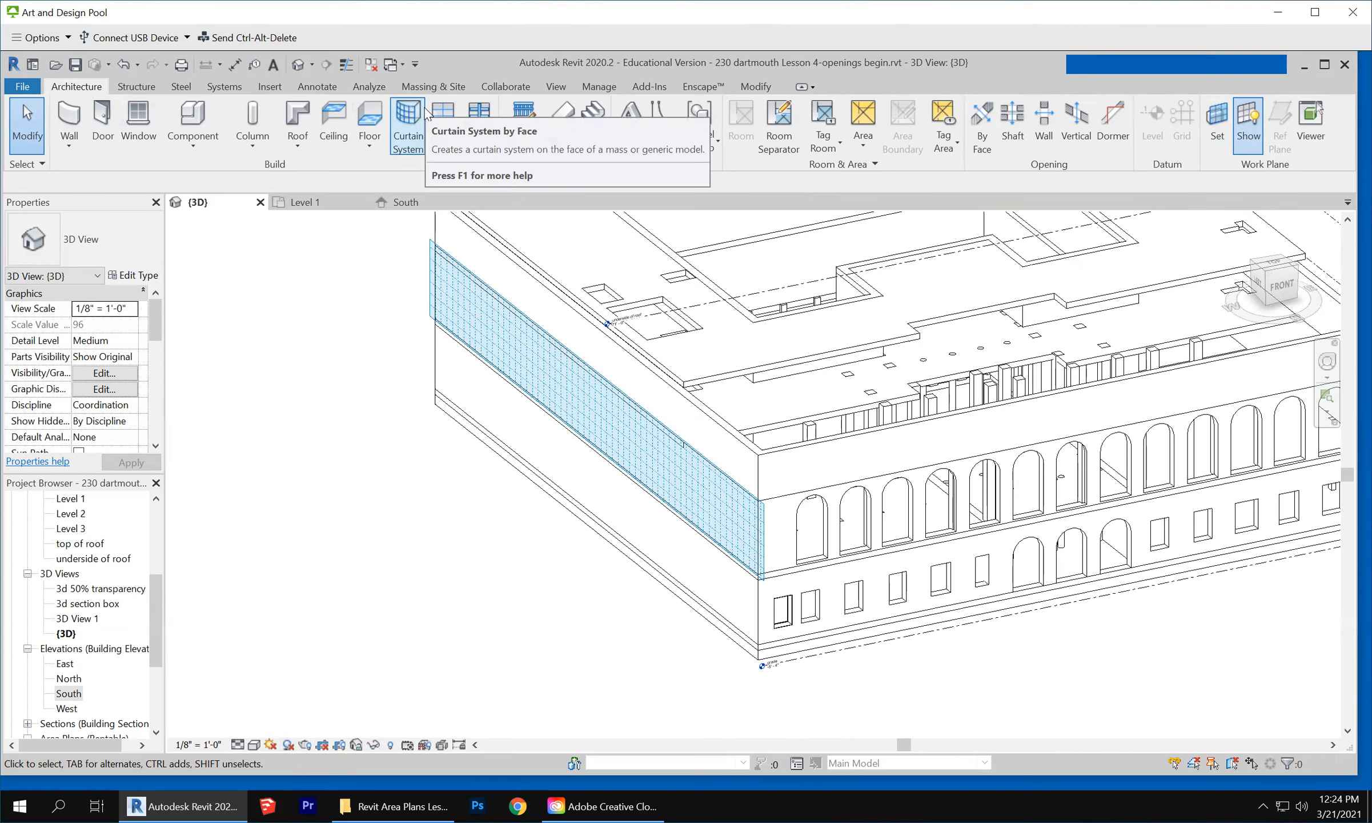
Create a model in-place in the Windows category and name it "arched window"
click(192, 143)
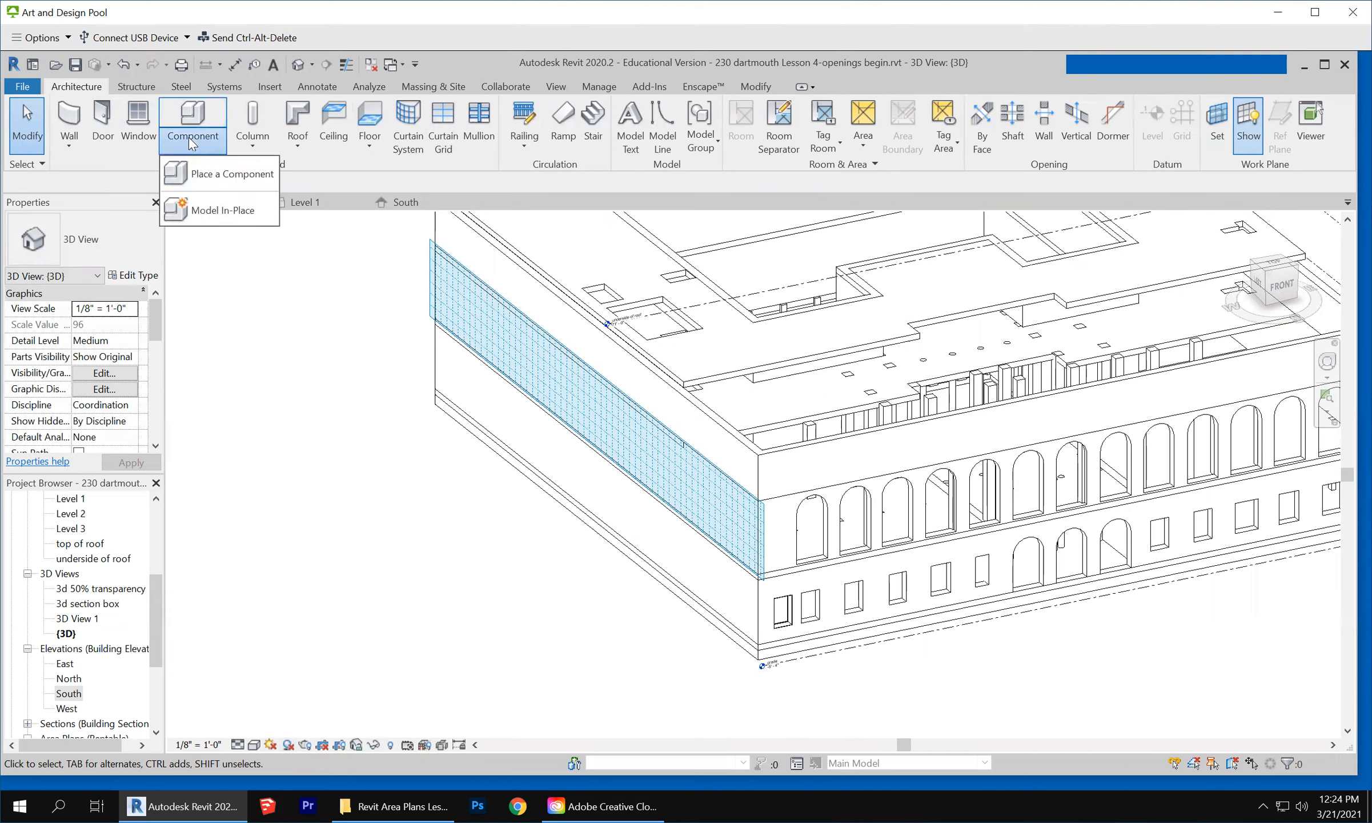
click(217, 209)
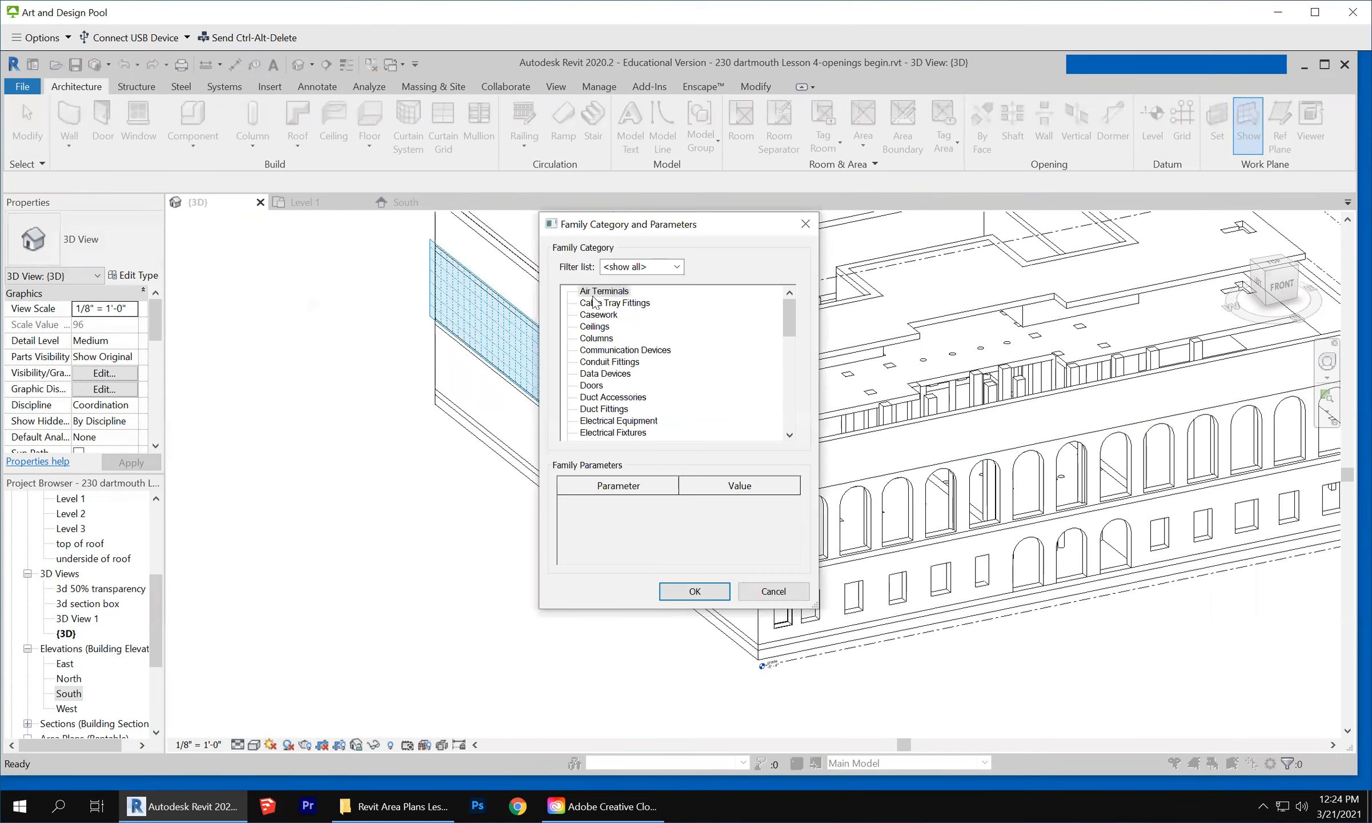
drag(791, 316, 791, 422)
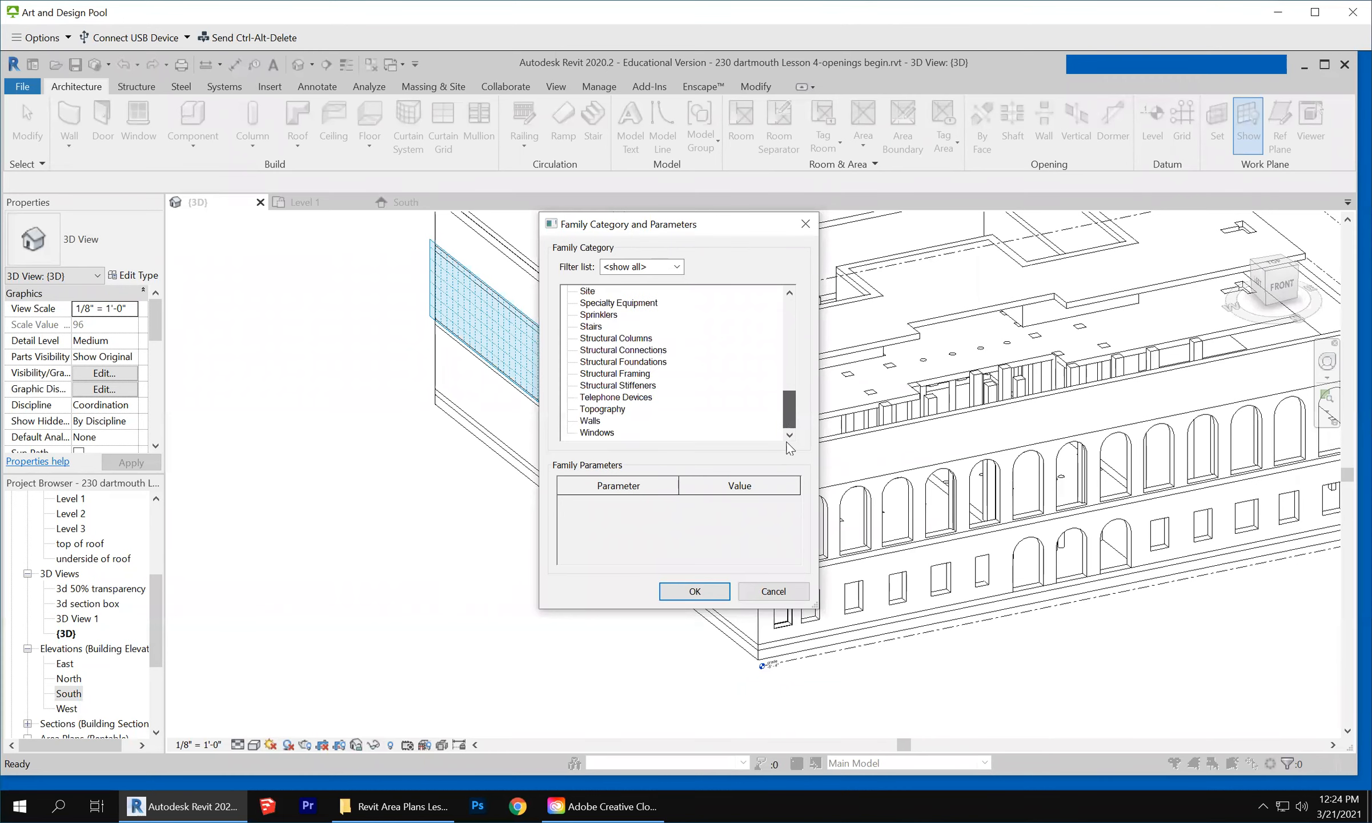
click(595, 434)
click(686, 595)
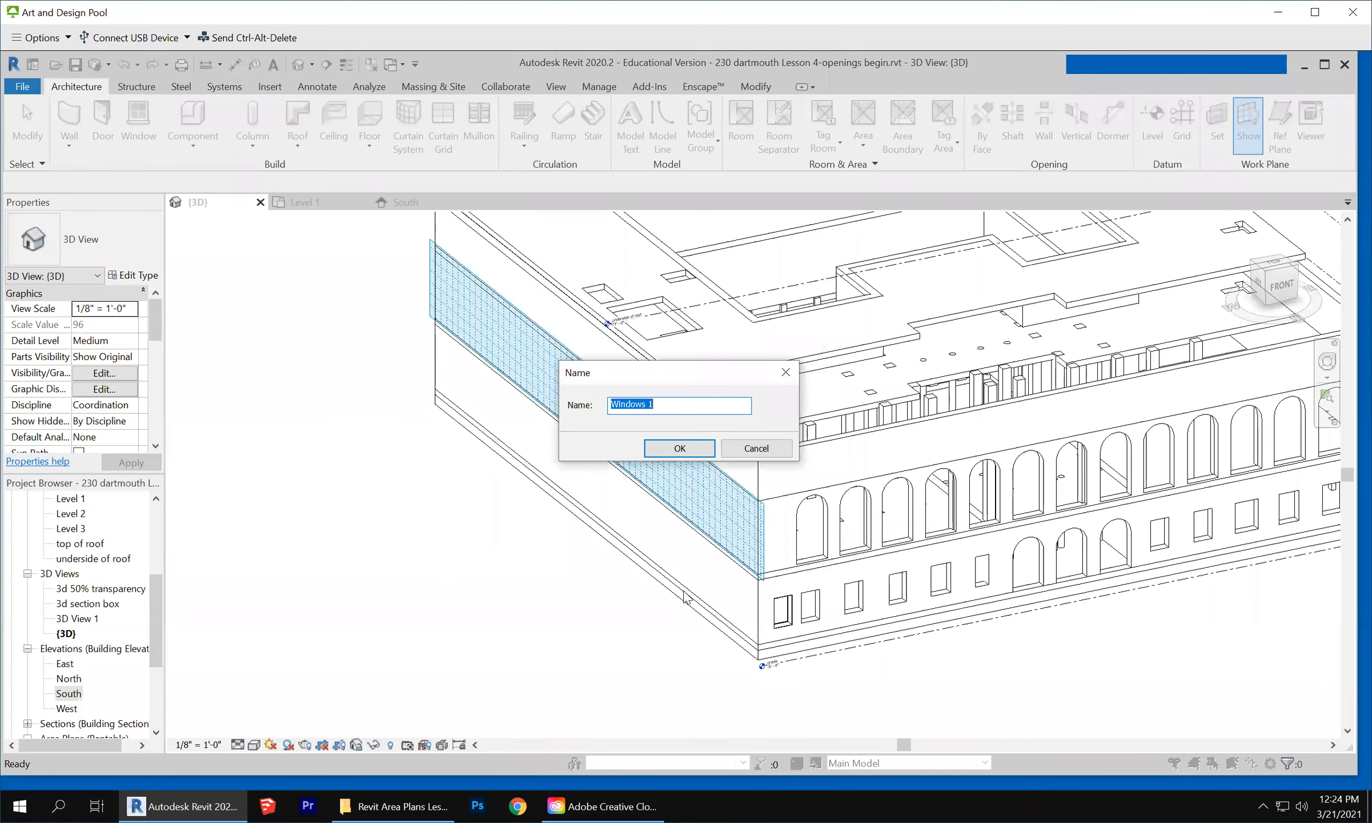
text(arched window)
key(Return)
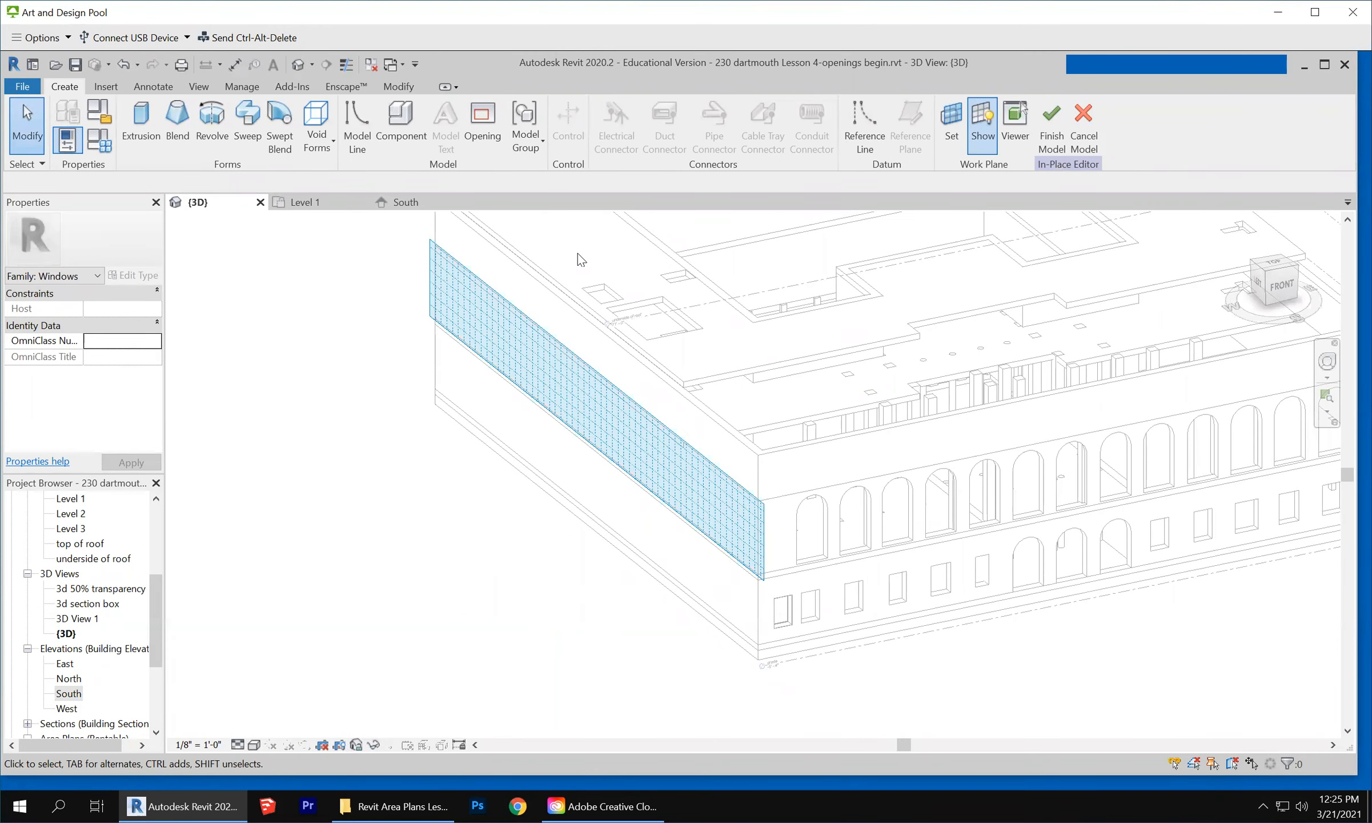
Start an opening hosted by the Level 2 side wall and sketch a rectangle about 11' wide and 14' high near the corner
click(483, 110)
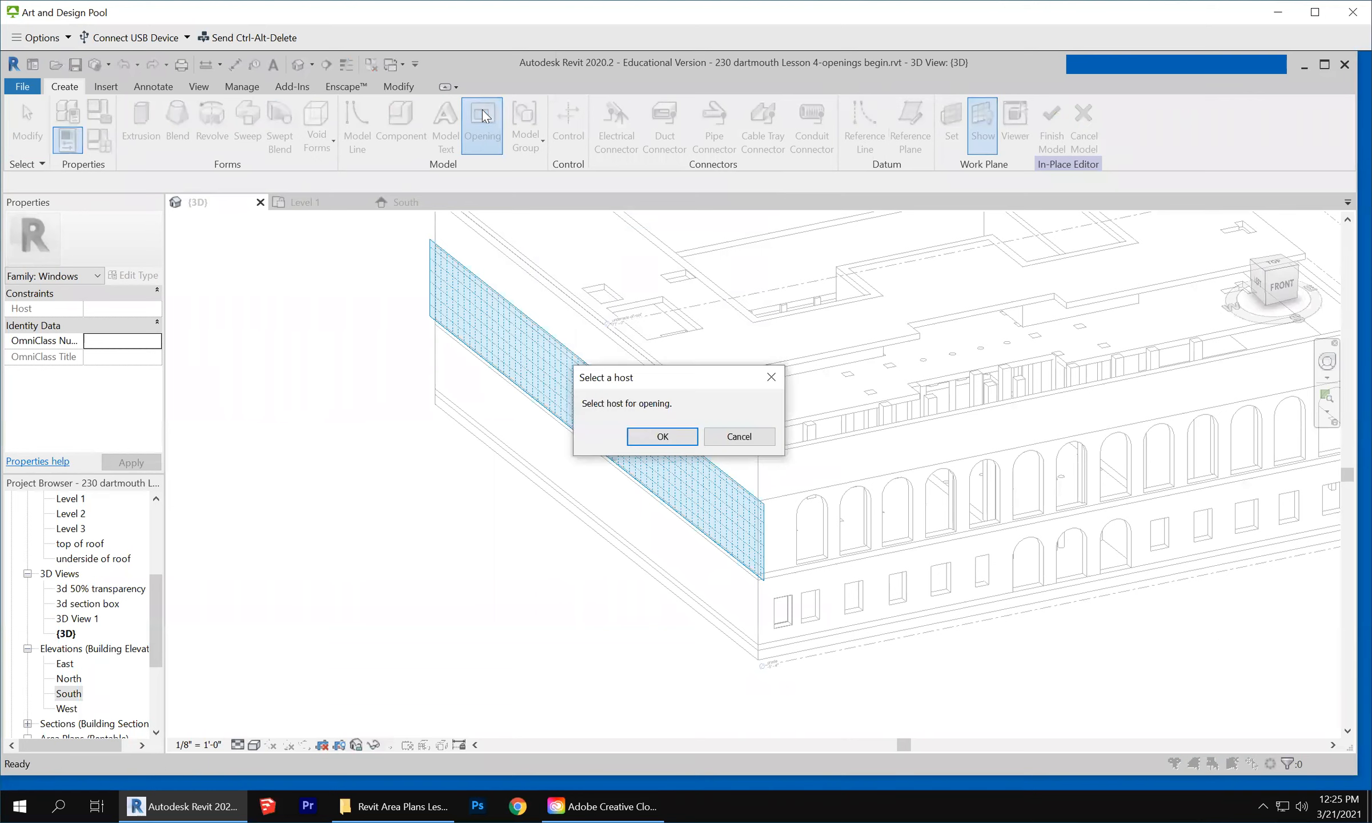
click(663, 440)
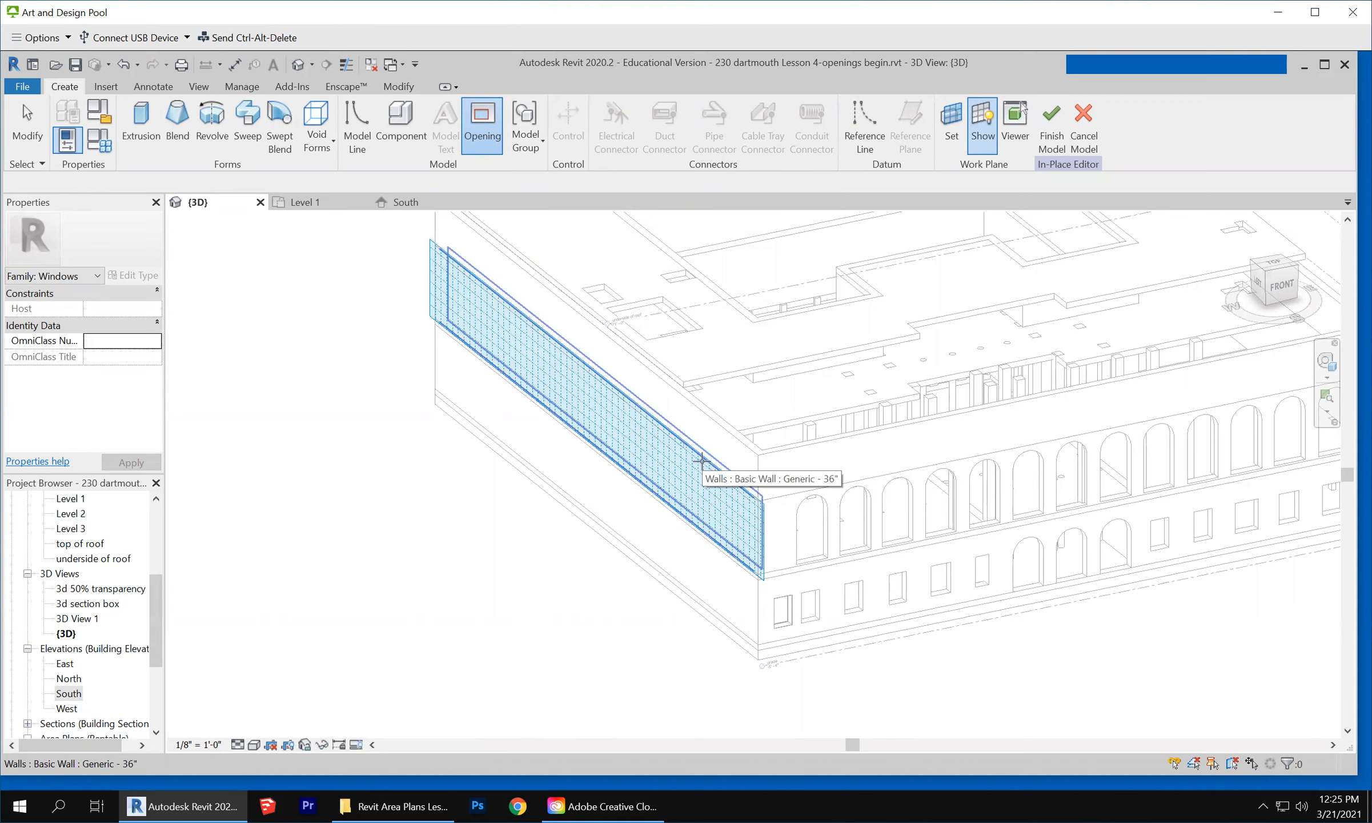
click(702, 461)
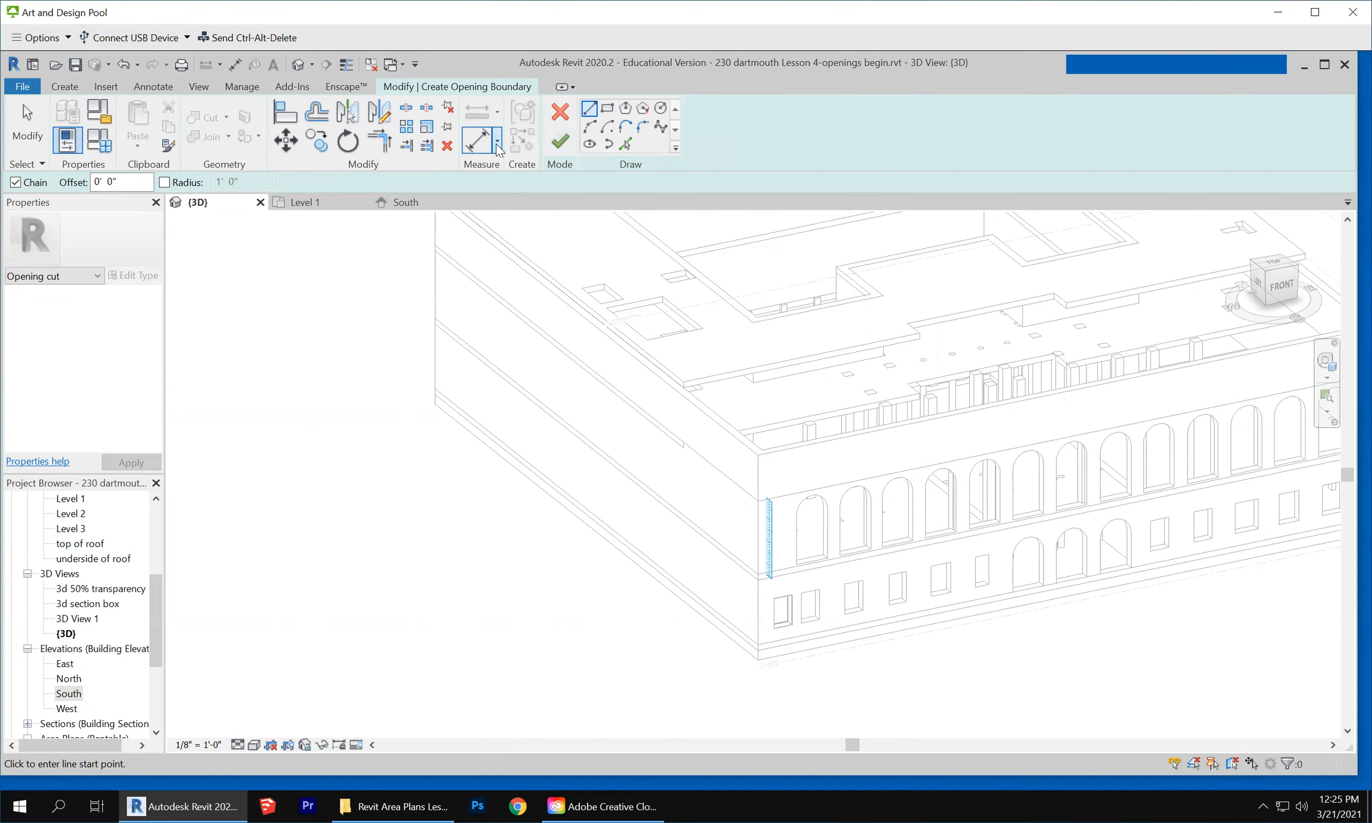
click(607, 107)
click(696, 469)
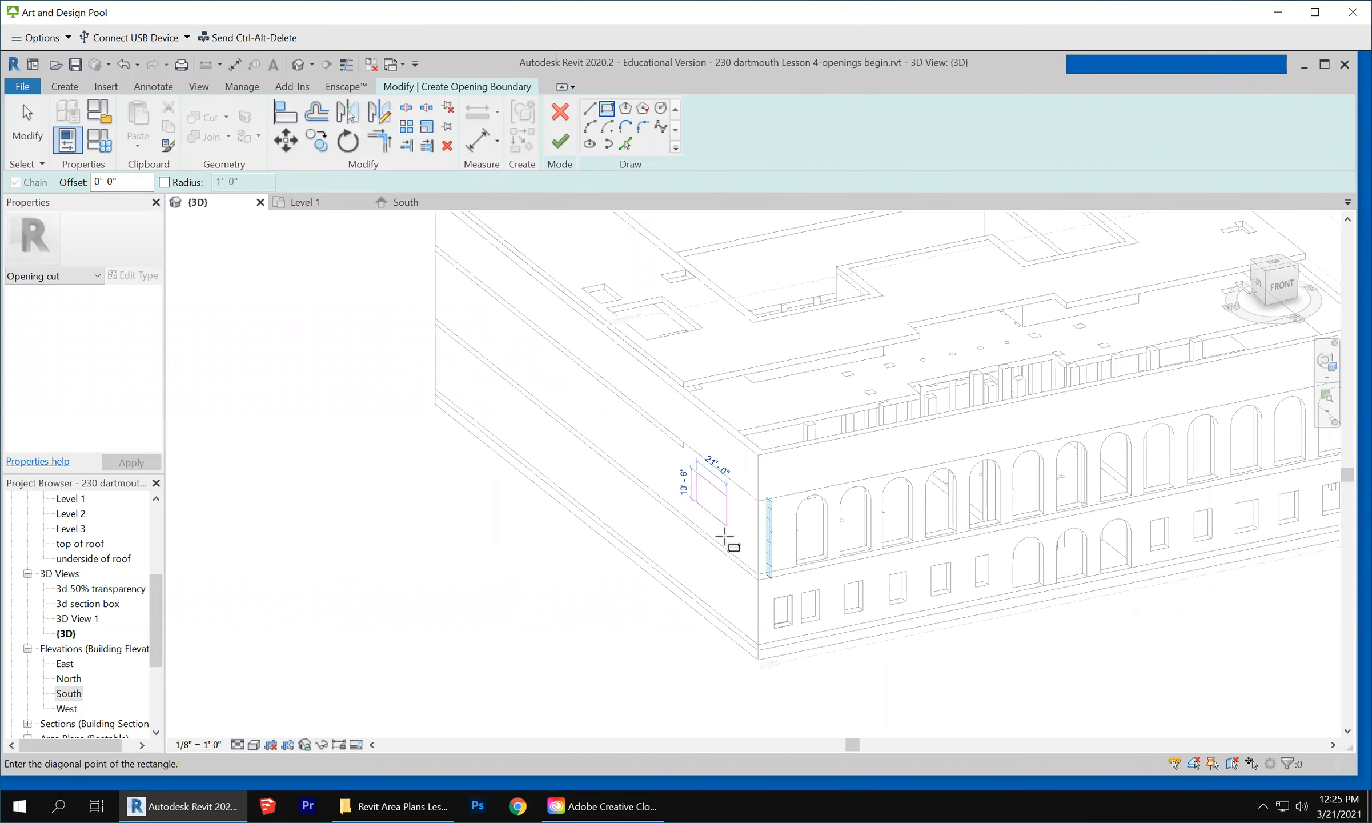
scroll(721, 529, up, 4)
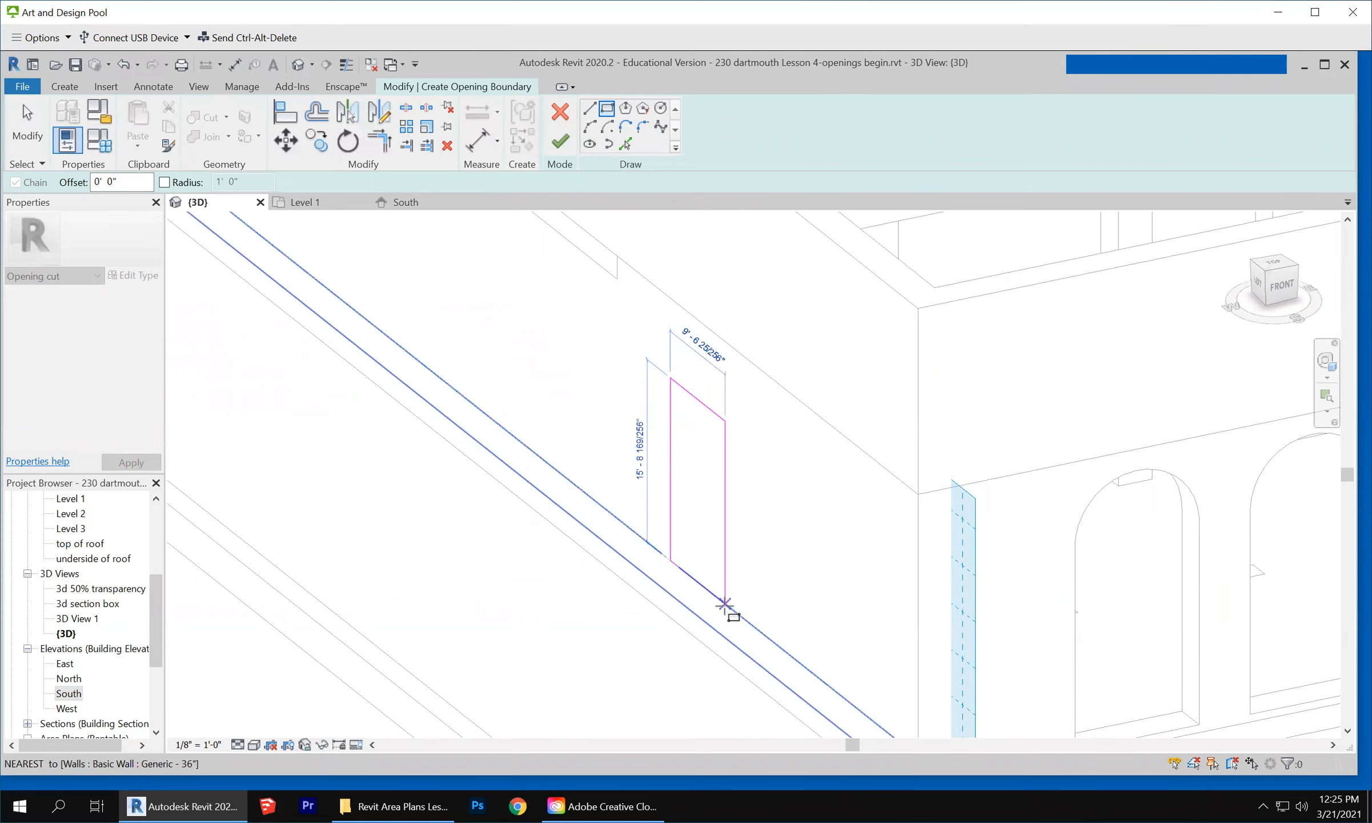
click(734, 591)
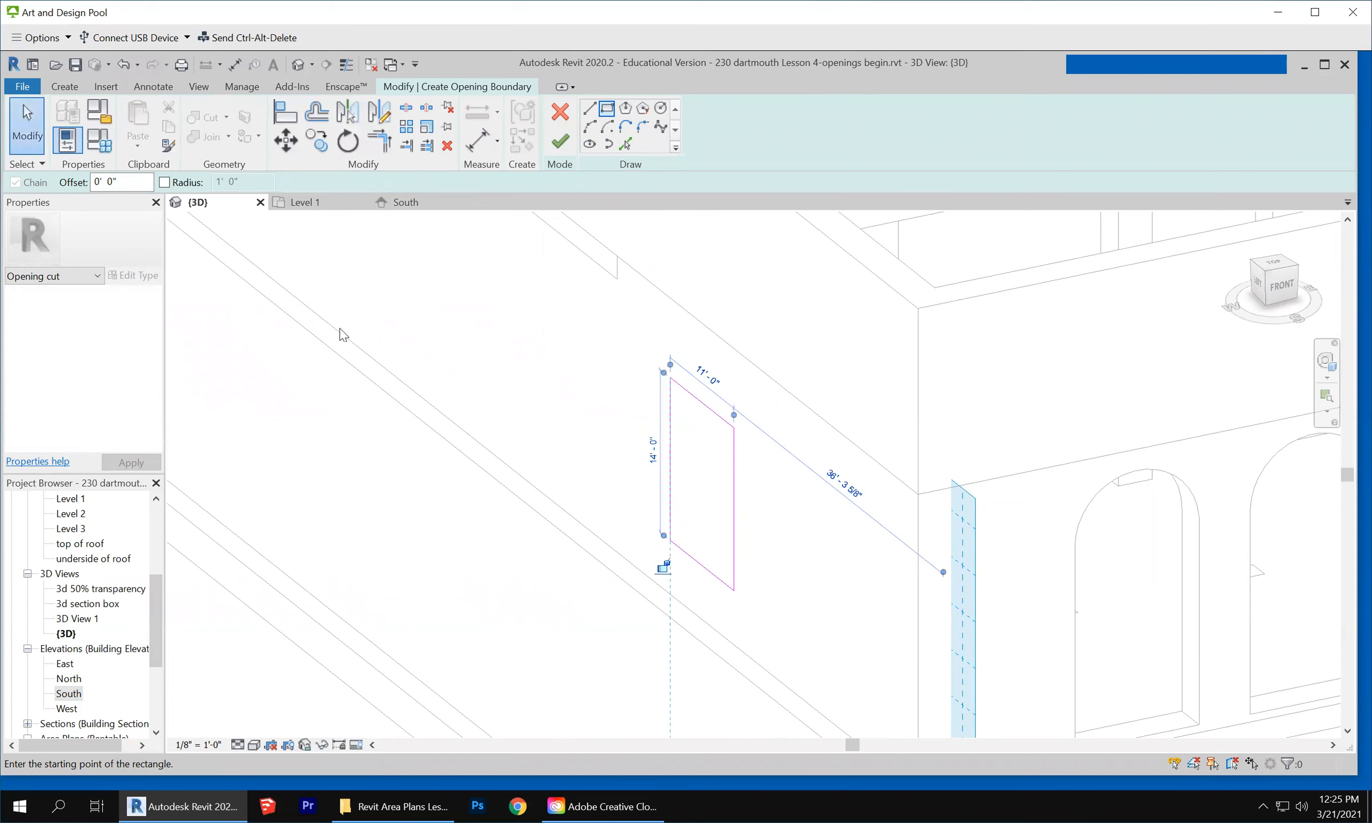
click(27, 125)
Set the opening rectangle's height to 12' 6" by moving its top line
click(741, 524)
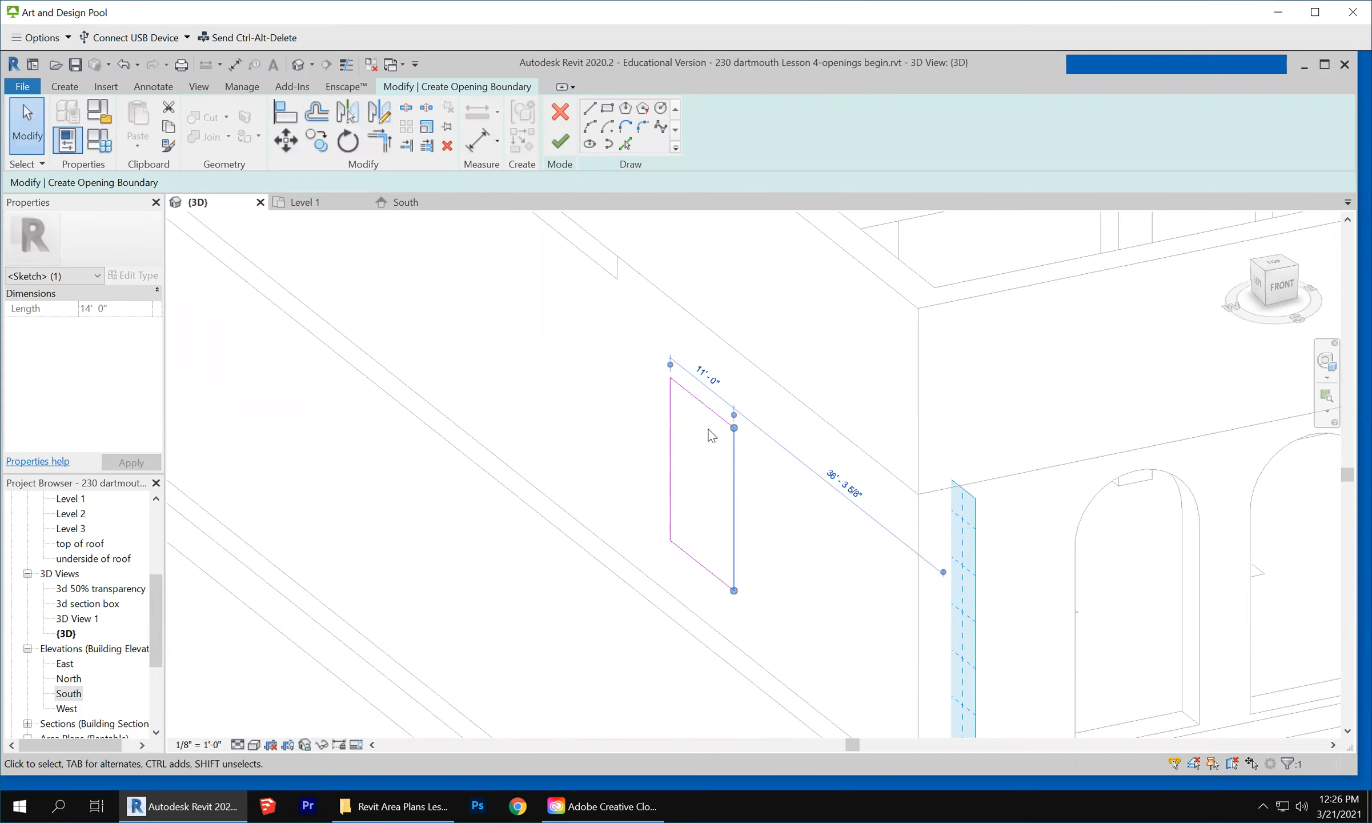
click(705, 566)
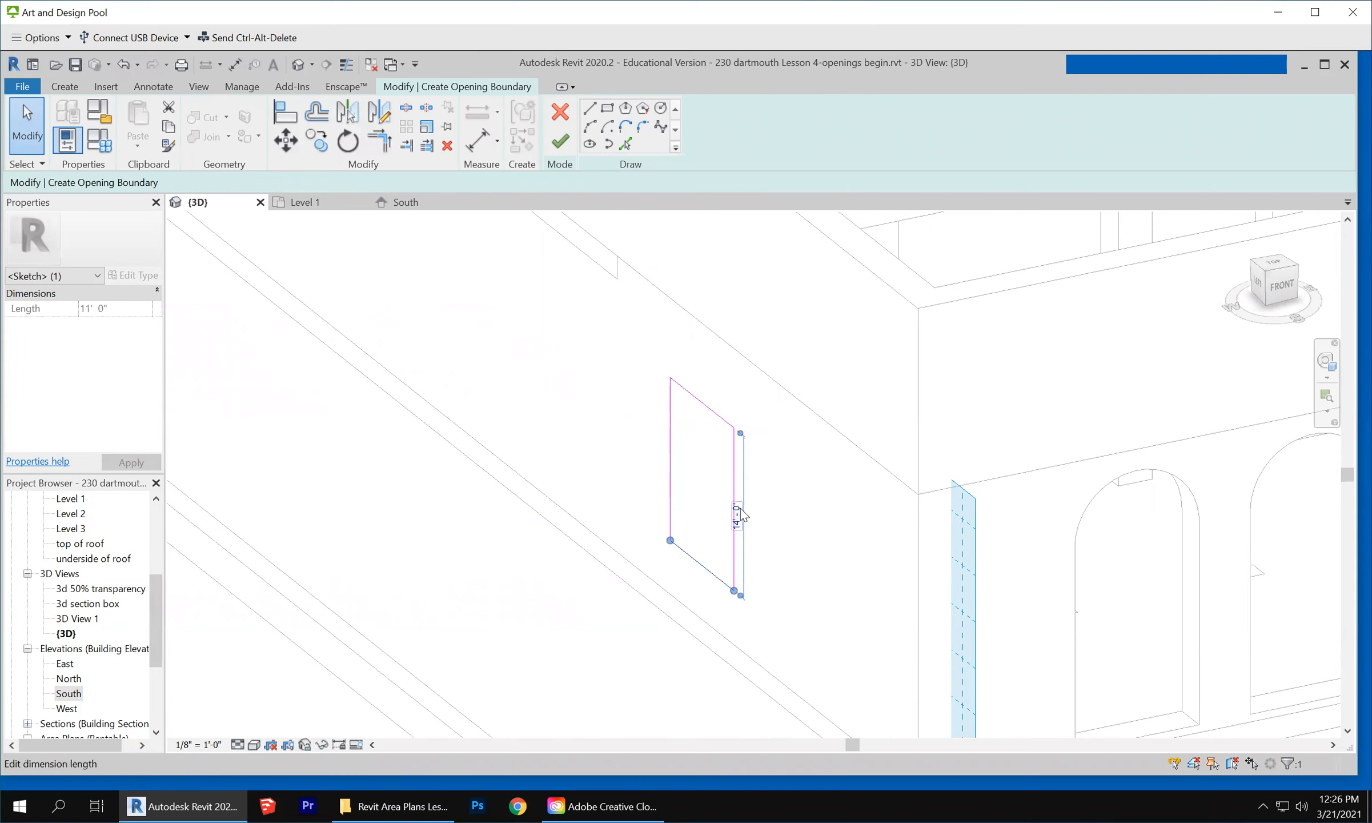
click(710, 408)
click(655, 454)
text(12 6)
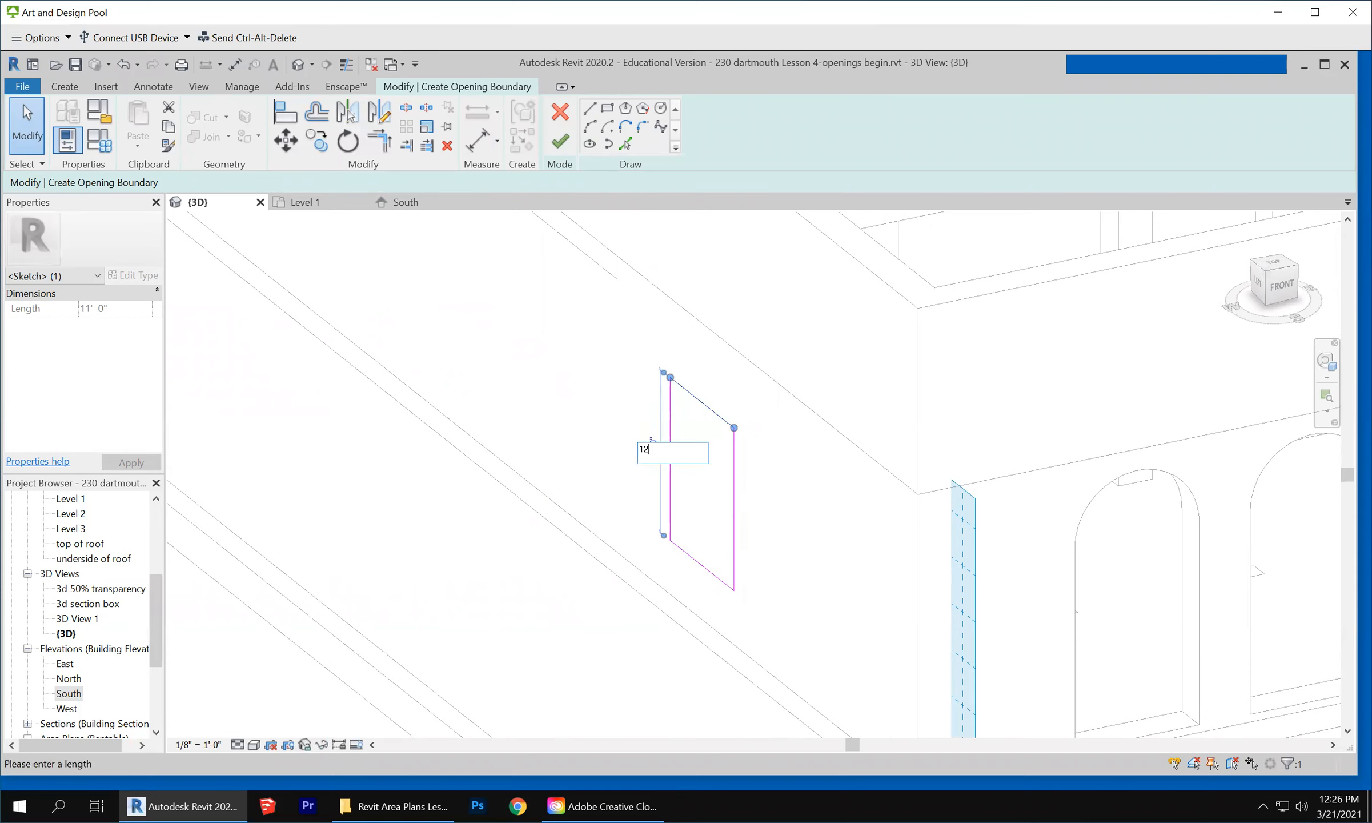
key(Return)
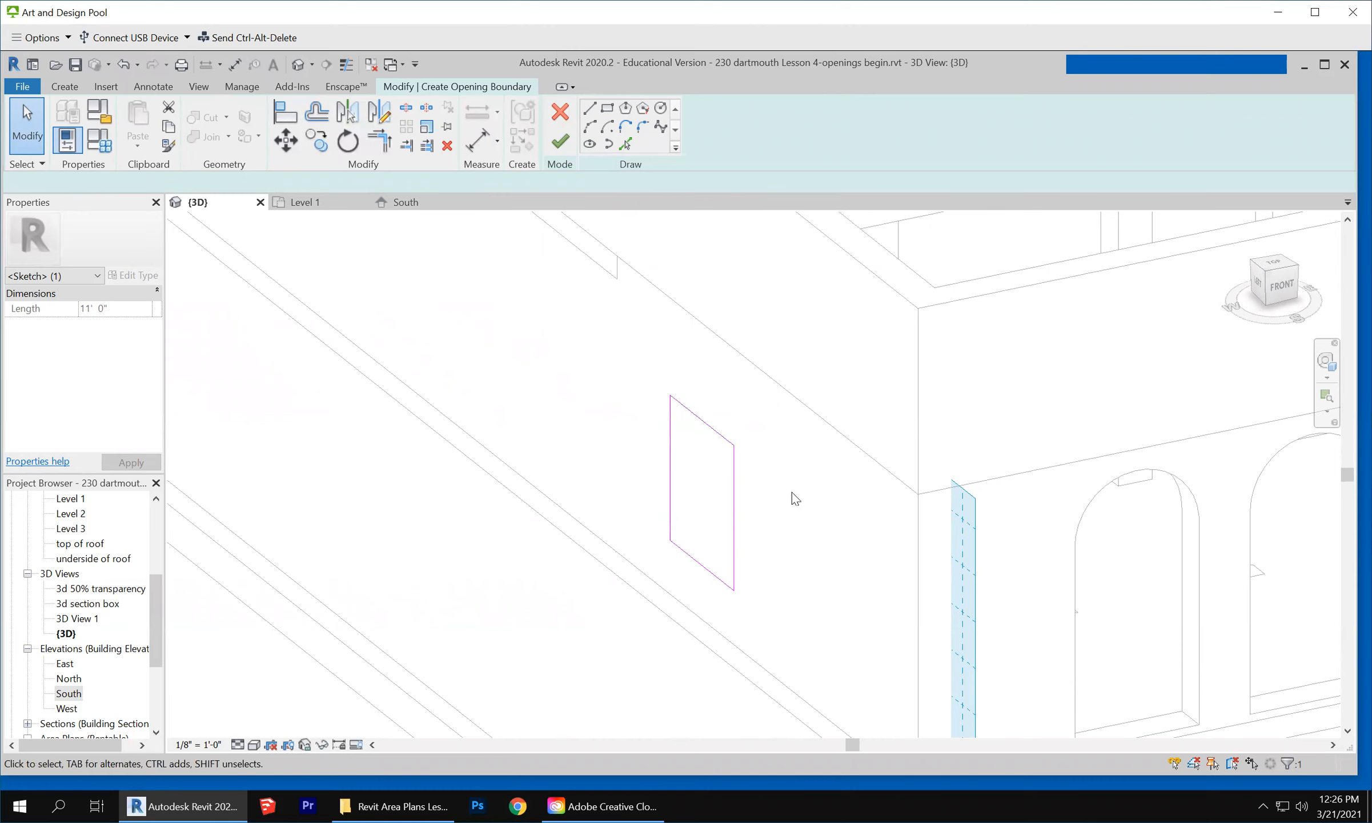
click(790, 496)
Replace the rectangle's top line with a tangent 180° arc of 5'-6" radius joining the ends of the two vertical lines
click(711, 427)
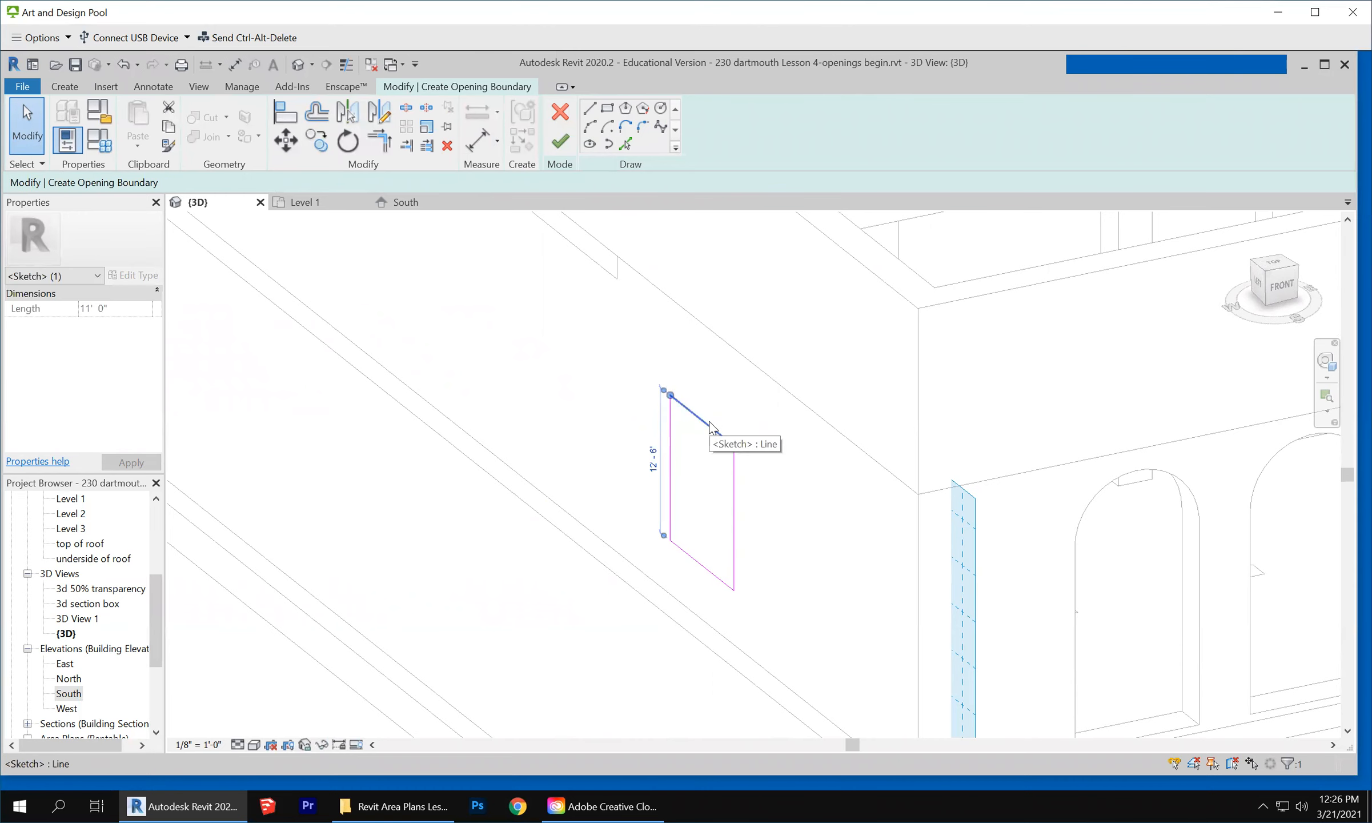
key(Delete)
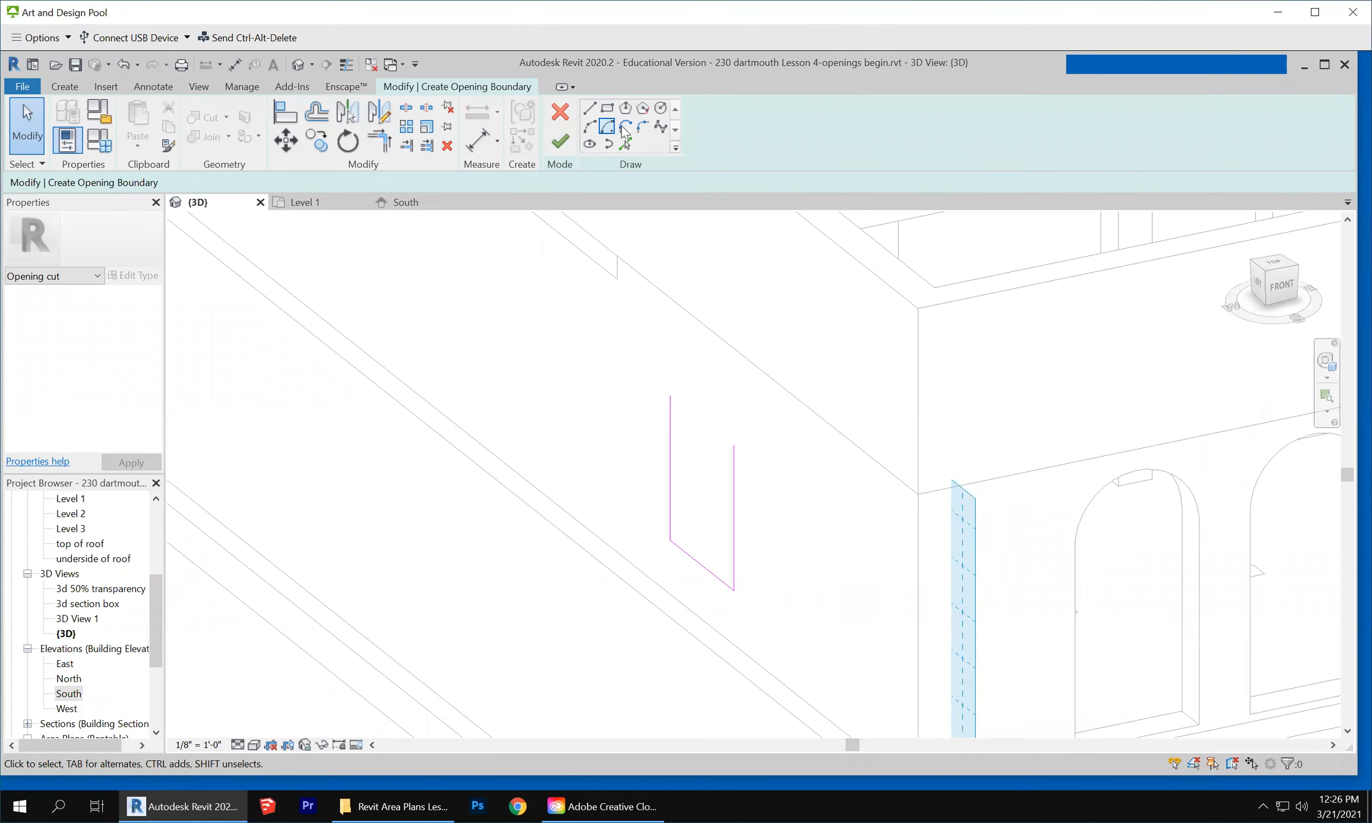
mouse_move(640, 462)
shift+middle_down()
mouse_move(695, 440)
mouse_move(684, 431)
shift+middle_up()
scroll(438, 466, down, 4)
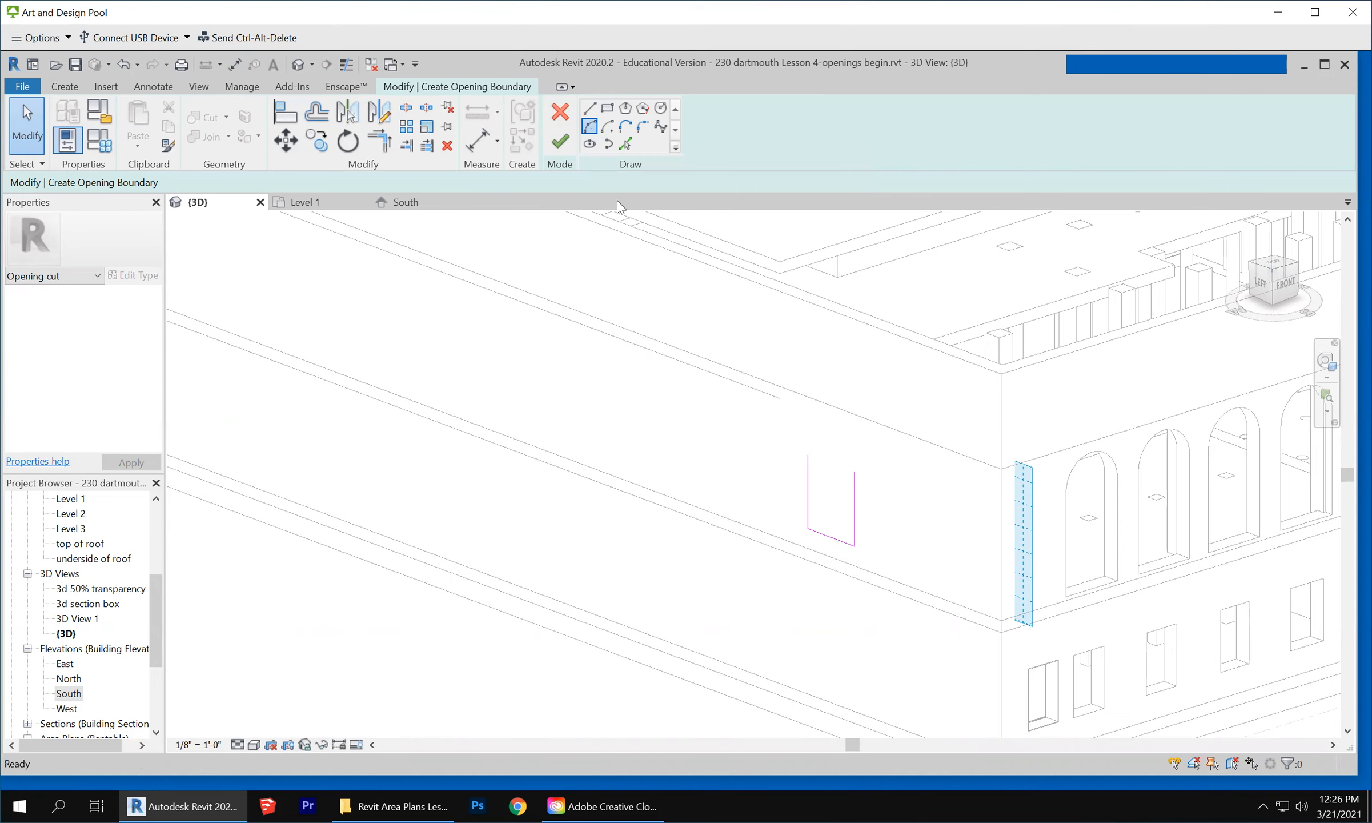
click(590, 126)
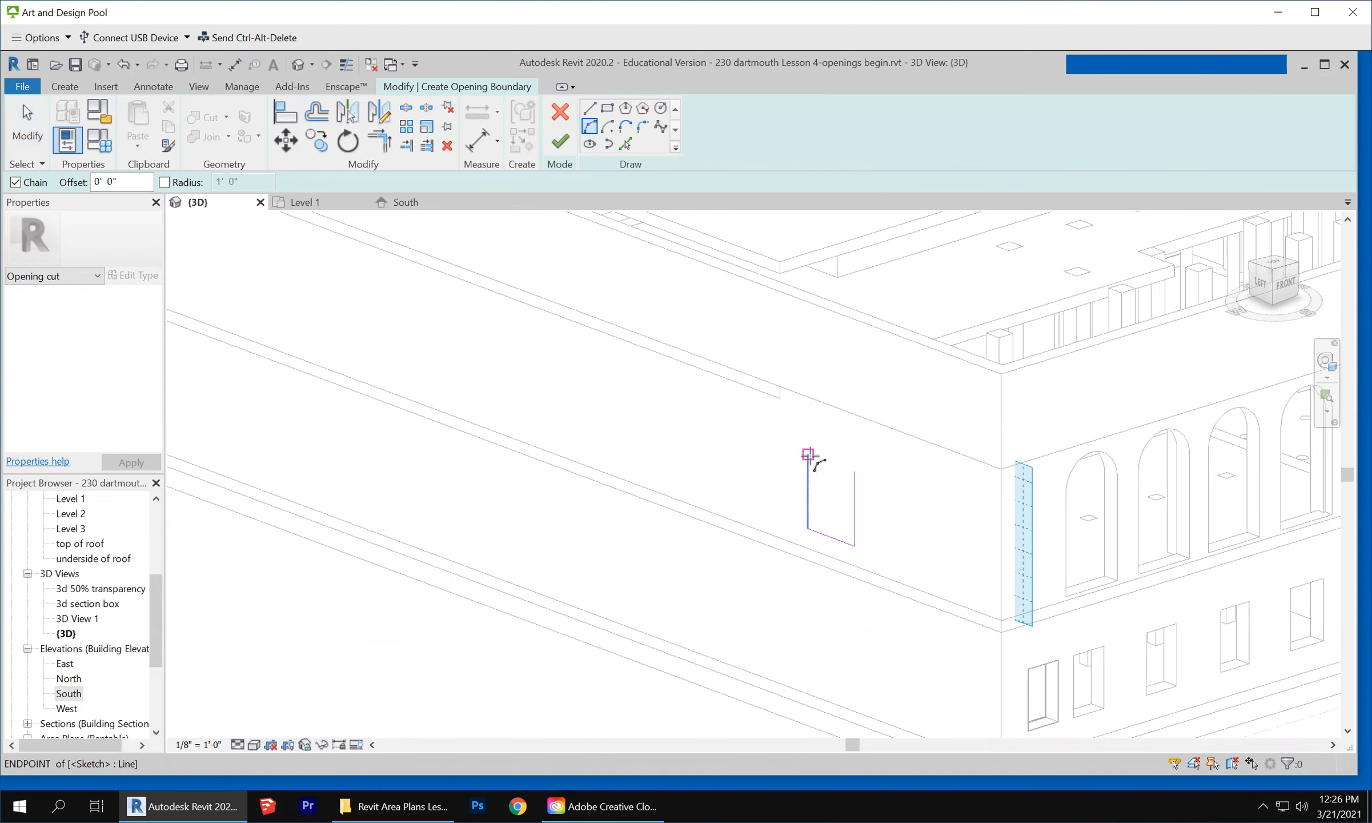
click(809, 456)
click(854, 472)
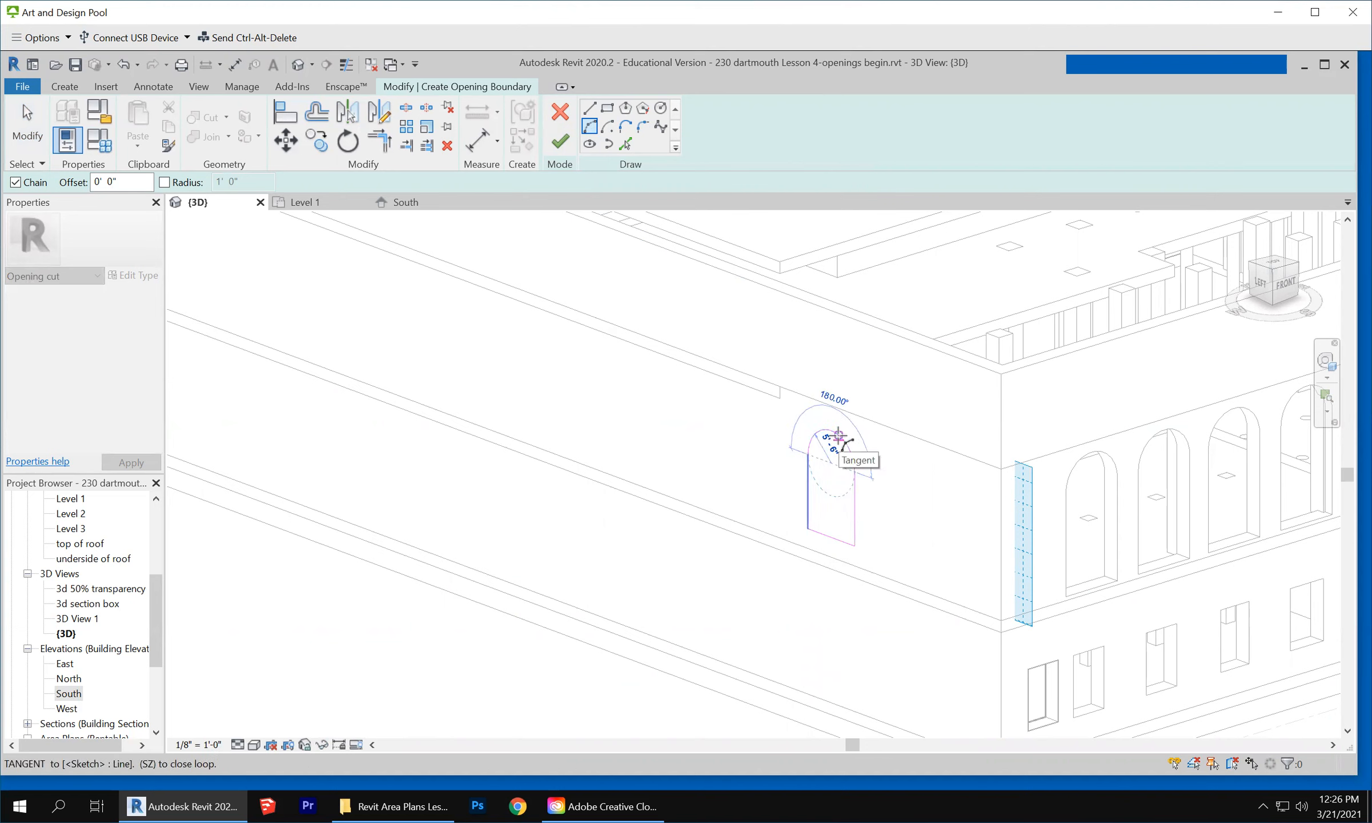
click(838, 436)
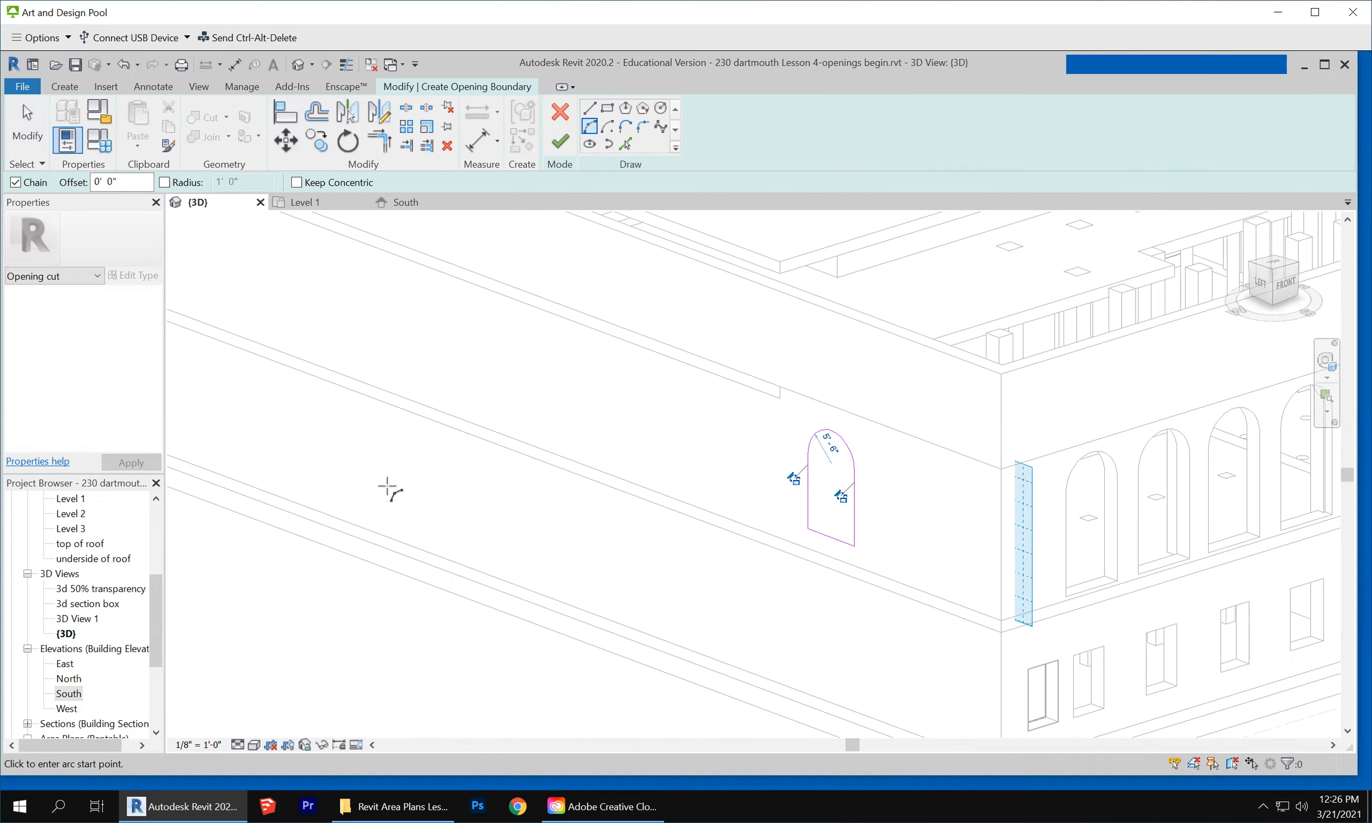
Finish the arched opening's sketch and complete the in-place window model
click(560, 144)
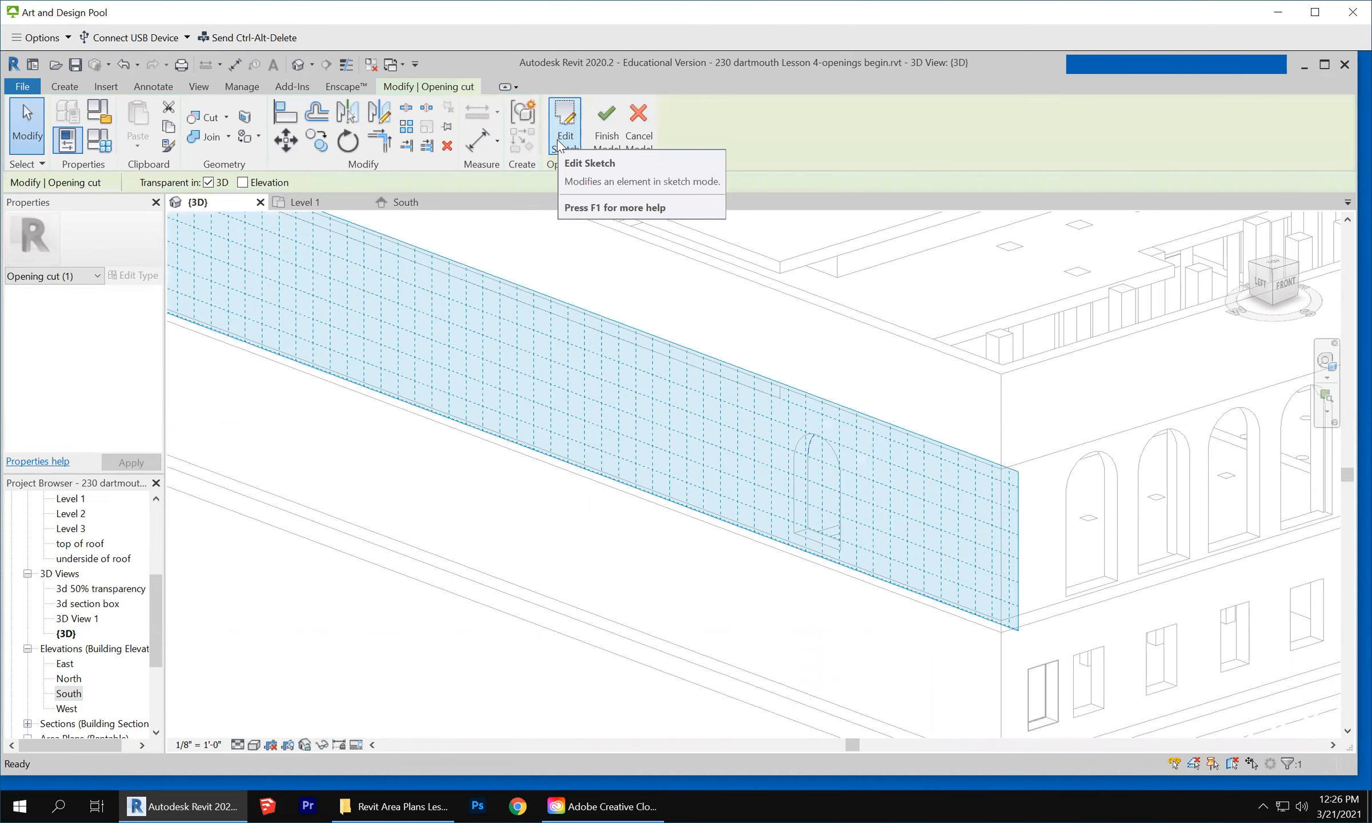
scroll(646, 575, down, 2)
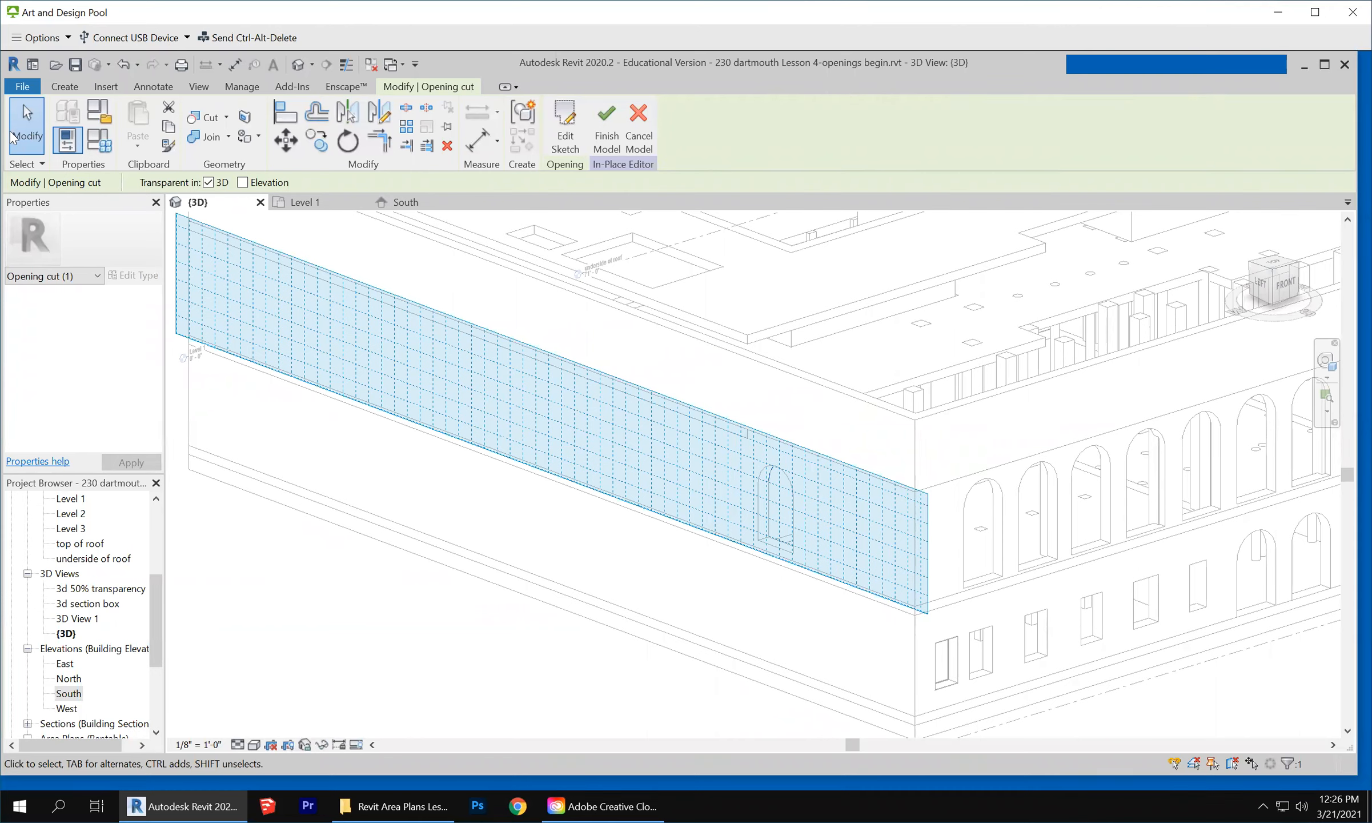
click(27, 122)
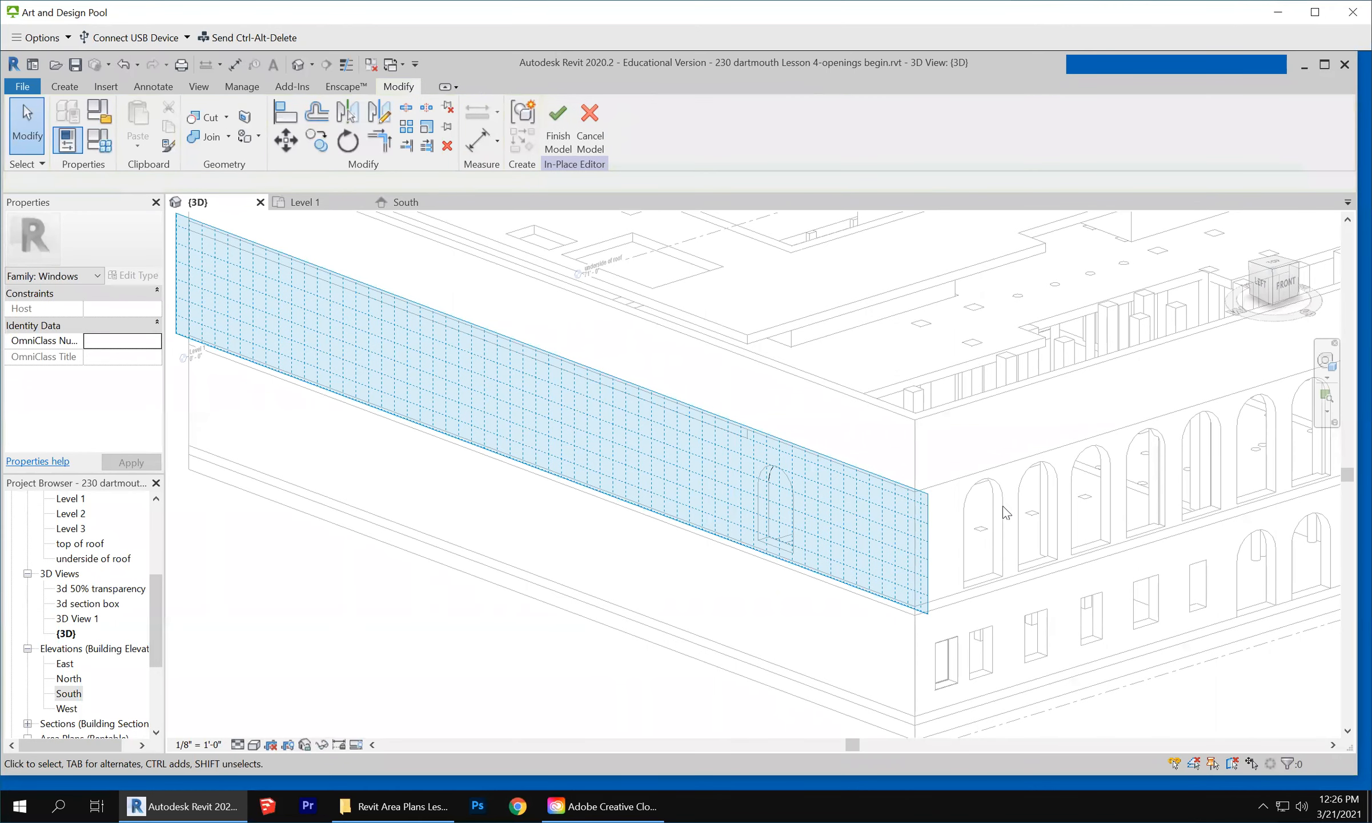
click(558, 123)
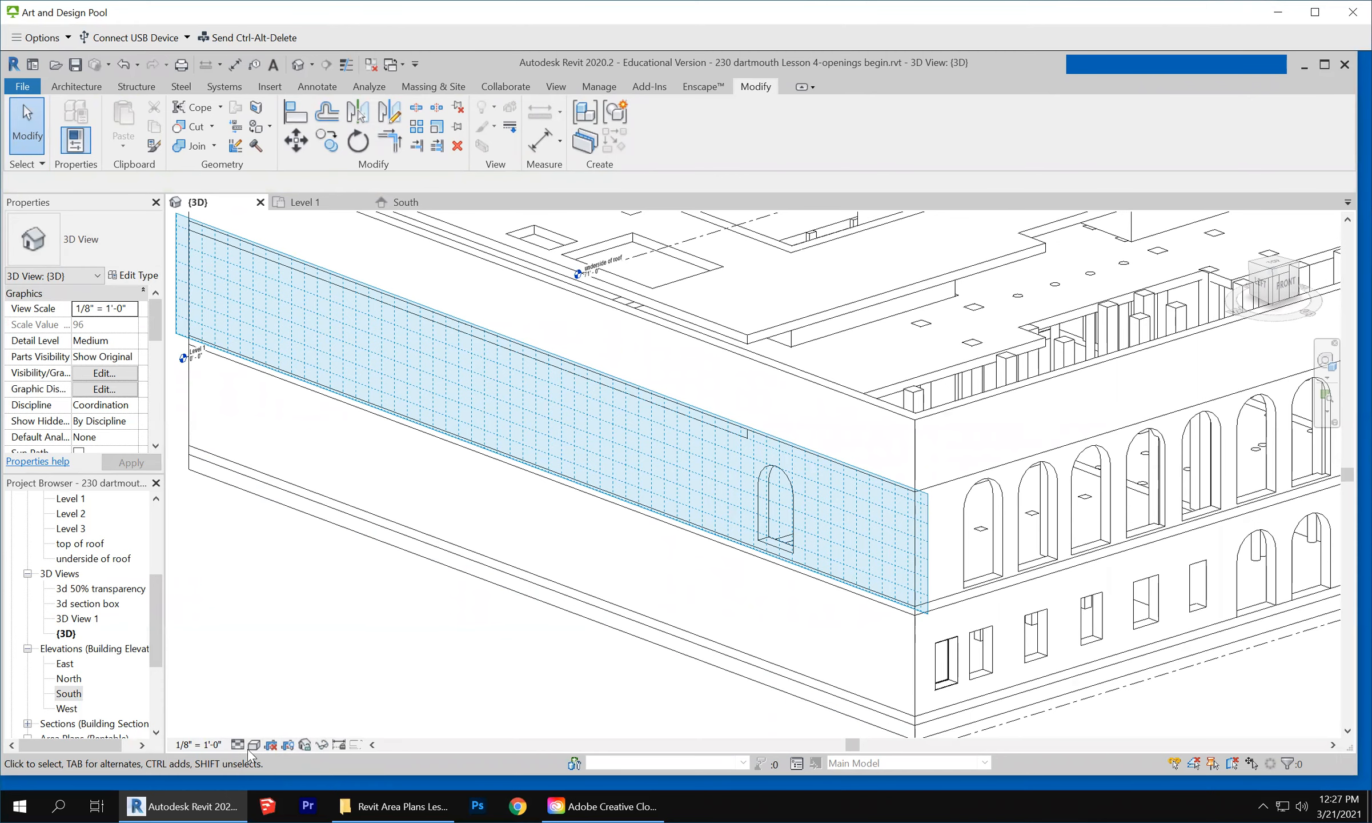
Check the straight side height of an arched opening in the Level 2 front wall's profile, then leave the profile without editing it
scroll(517, 597, down, 1)
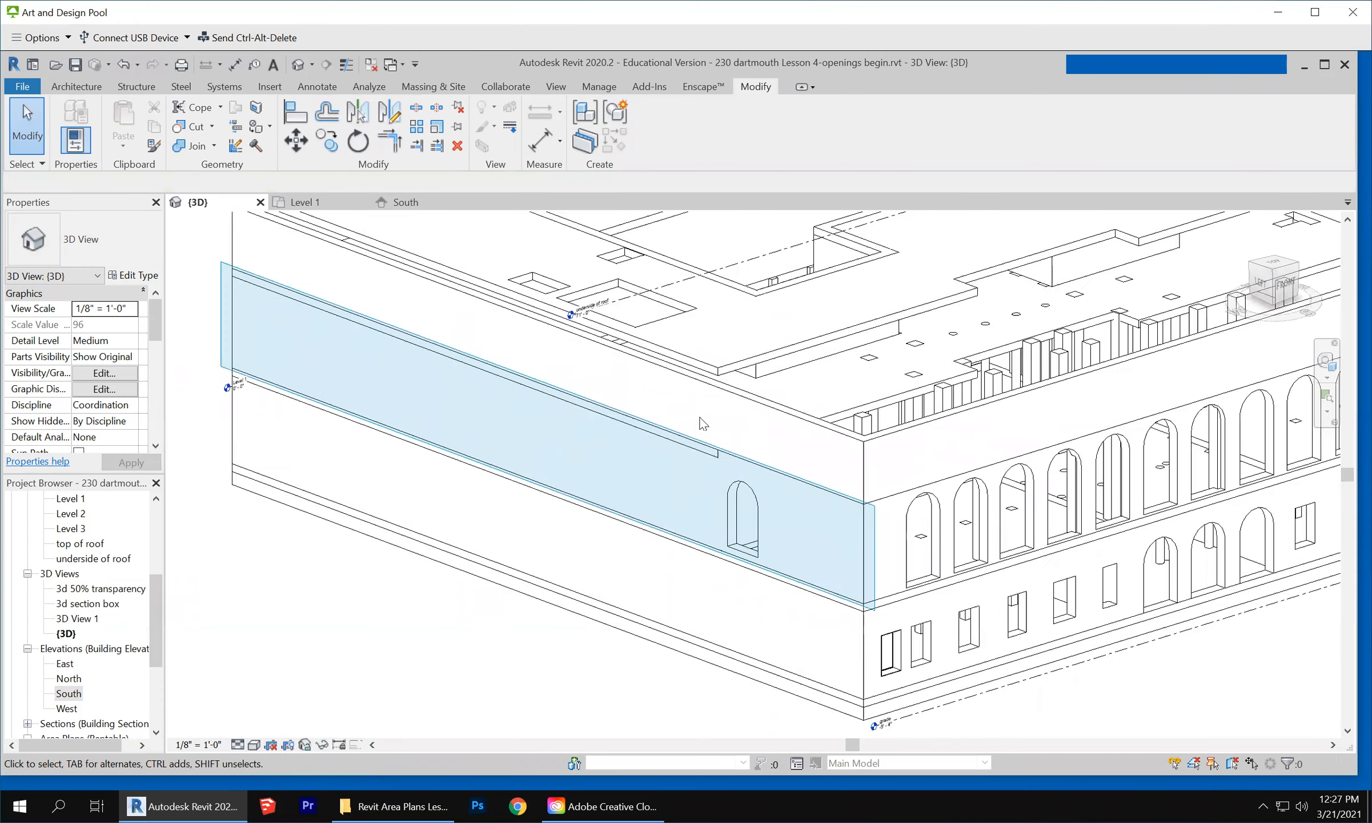
scroll(702, 423, down, 1)
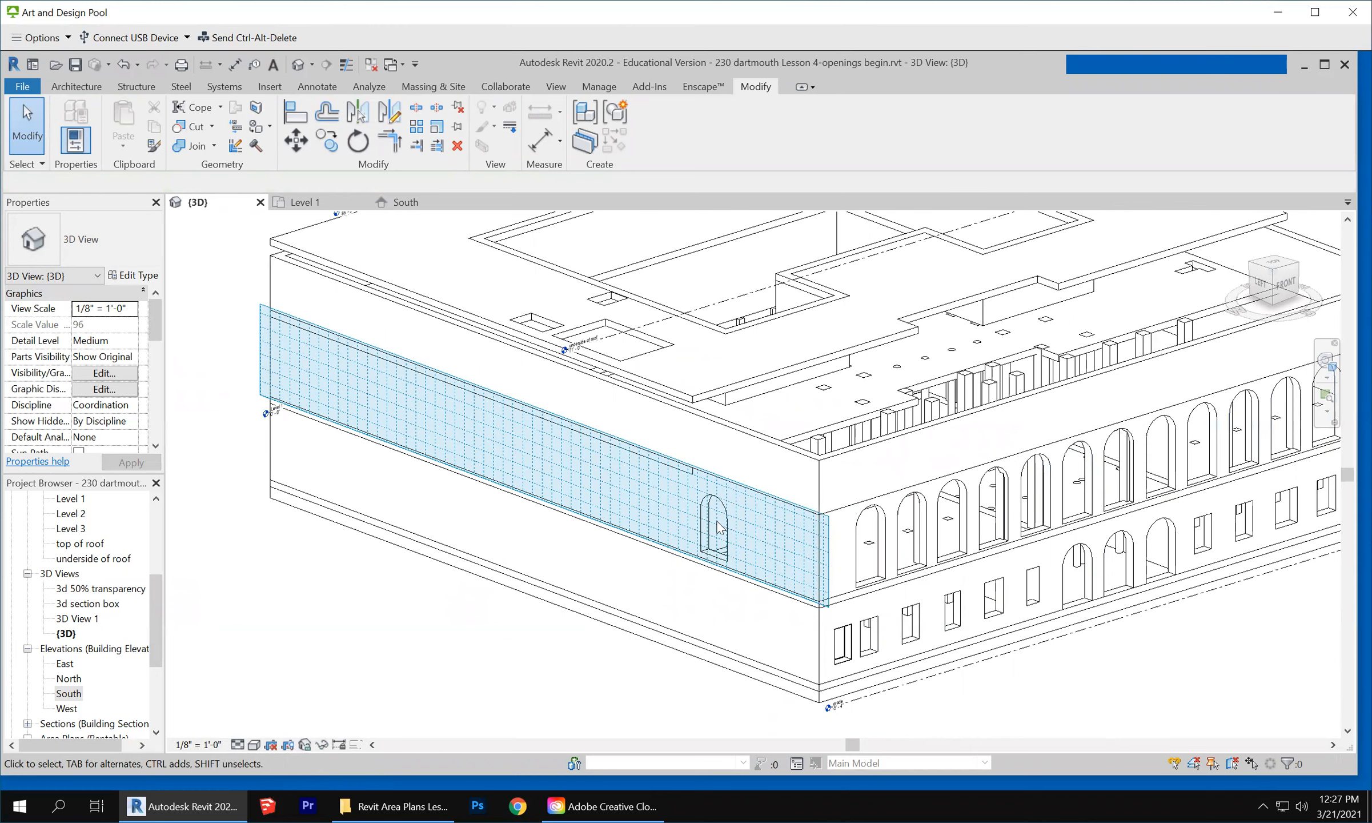
click(725, 544)
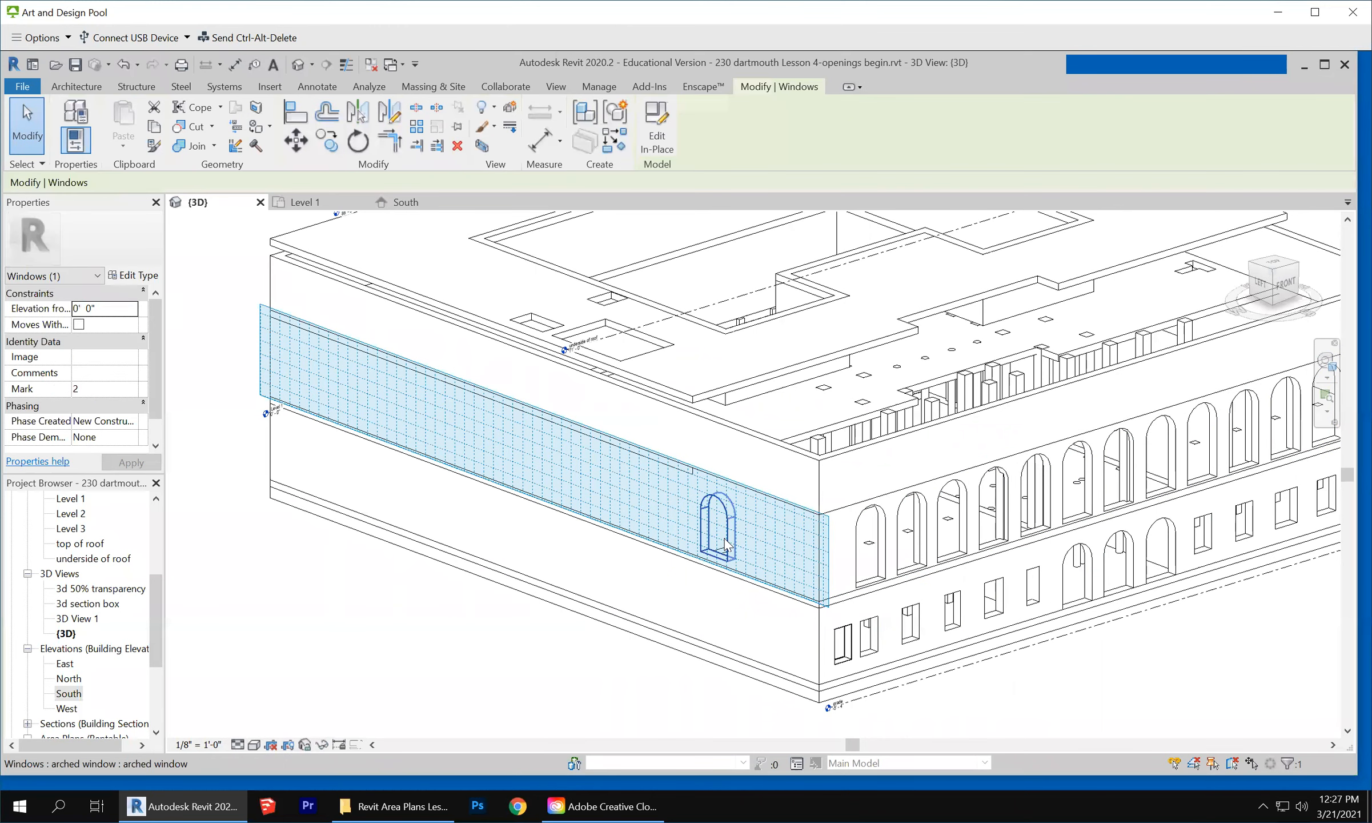
click(897, 560)
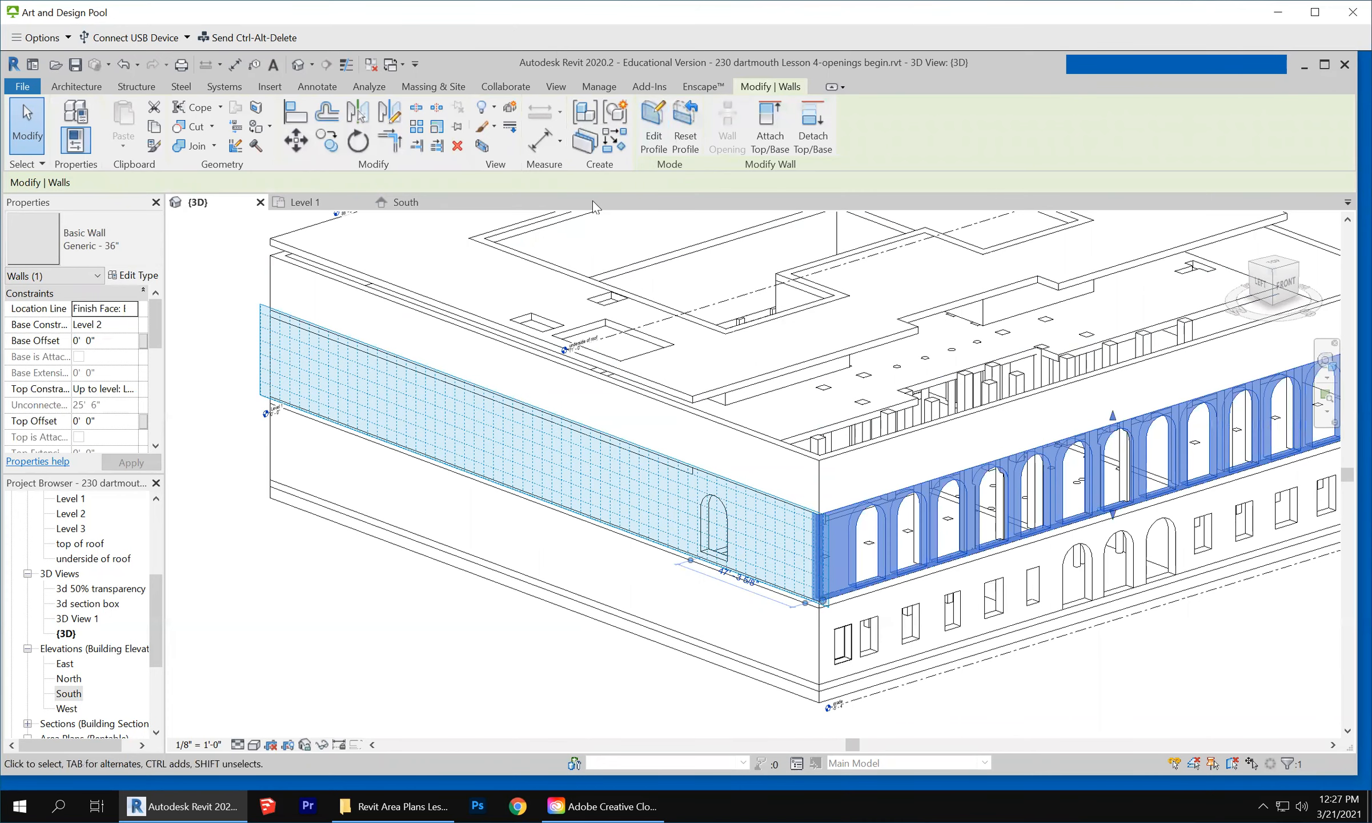
click(658, 137)
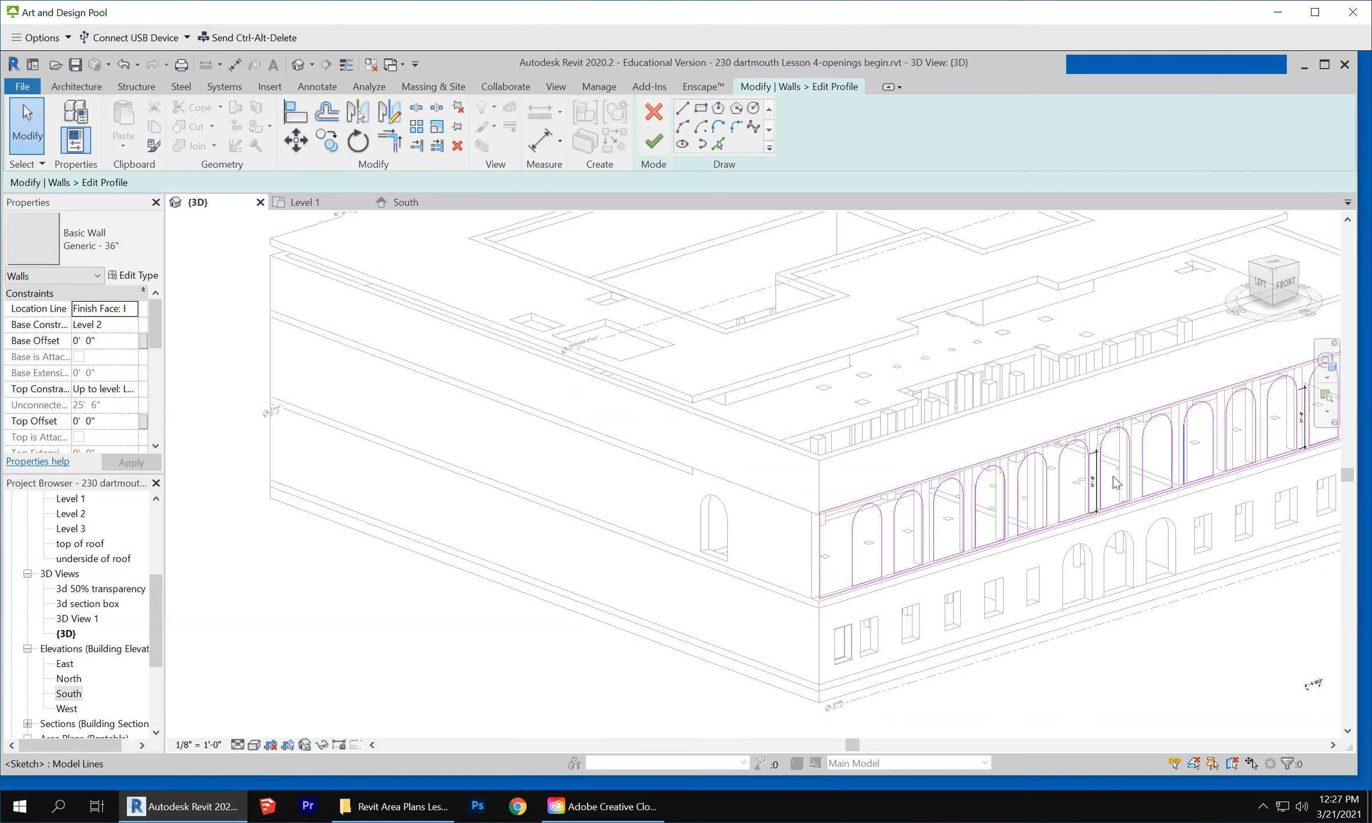
scroll(1115, 483, up, 2)
scroll(1116, 482, up, 1)
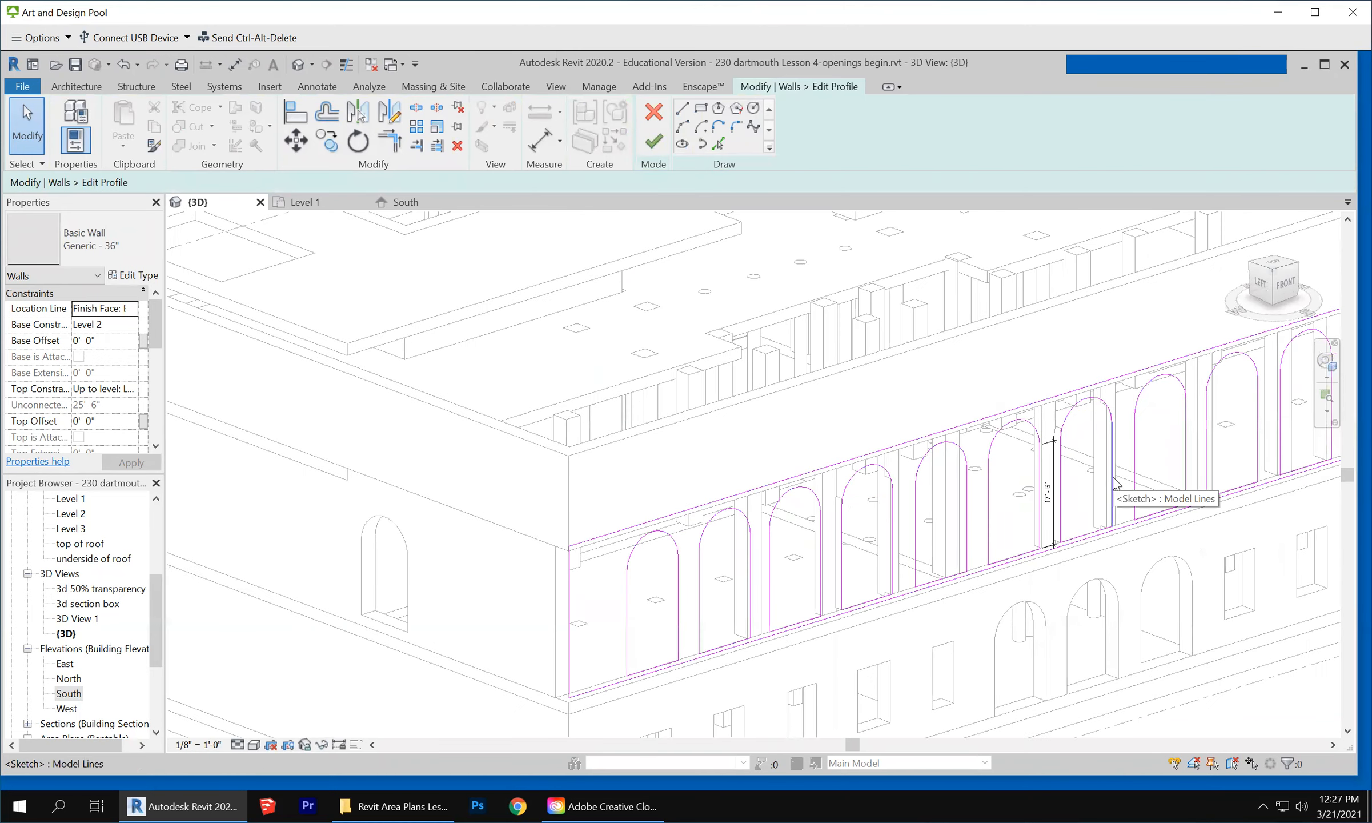
scroll(1116, 483, down, 1)
click(654, 114)
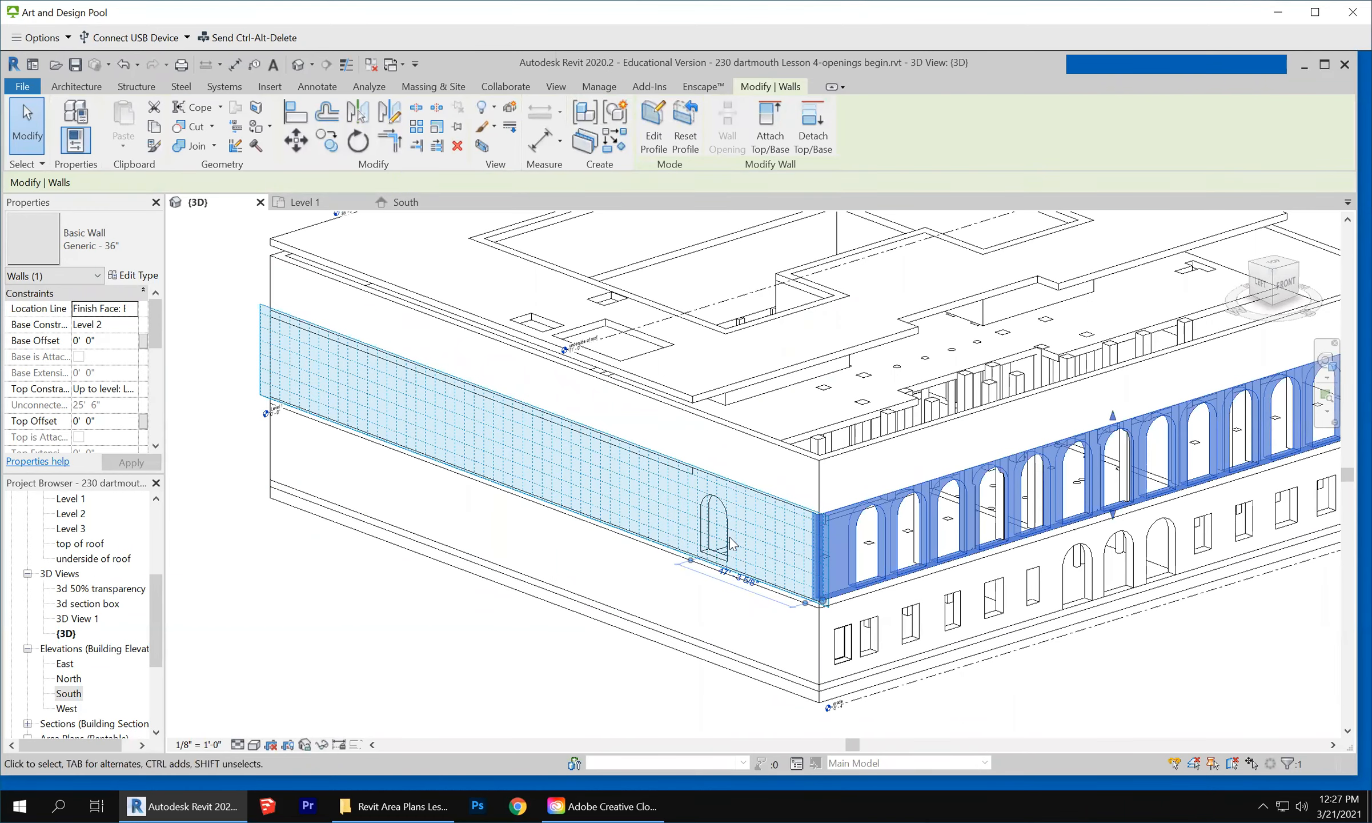
click(732, 542)
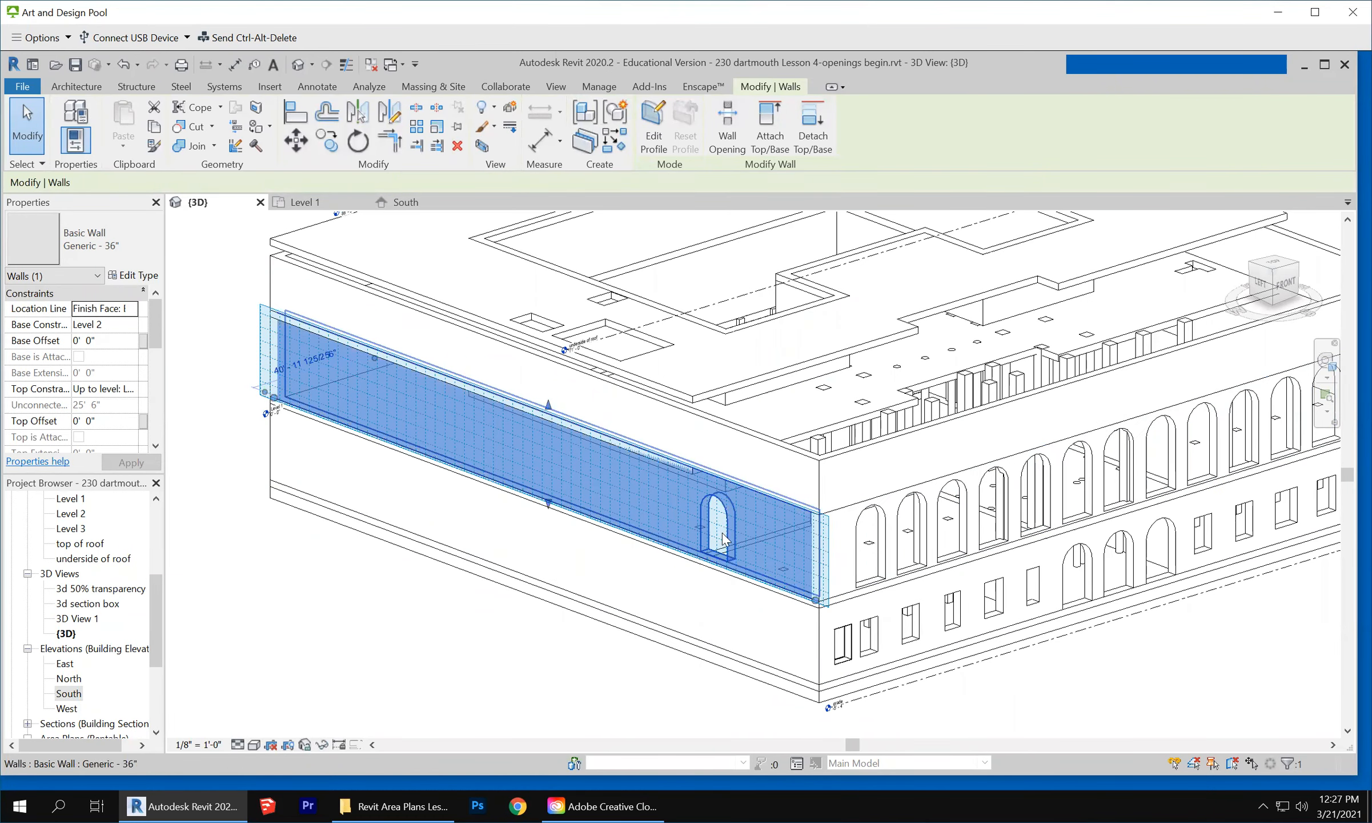
scroll(732, 543, up, 4)
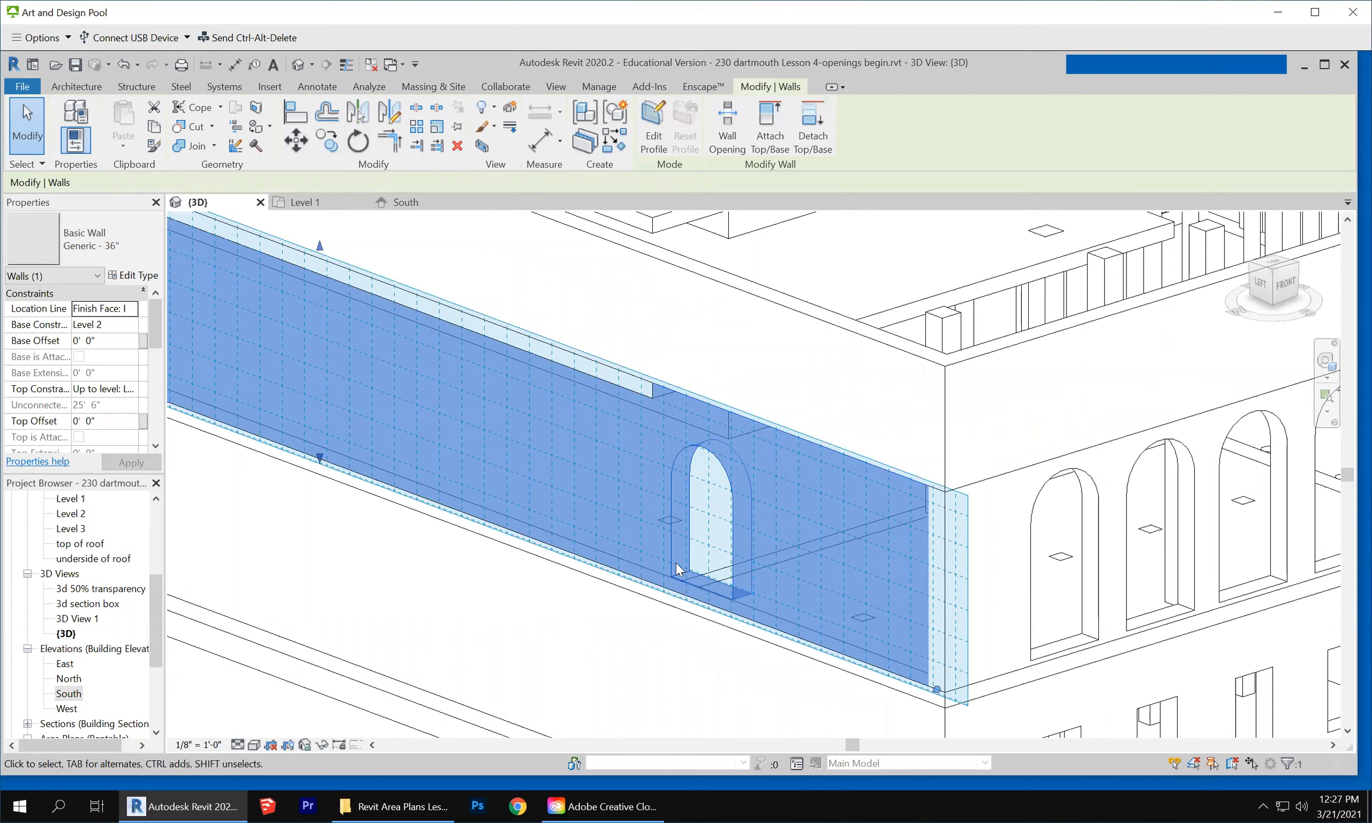
key(Tab)
key(Tab)
click(675, 563)
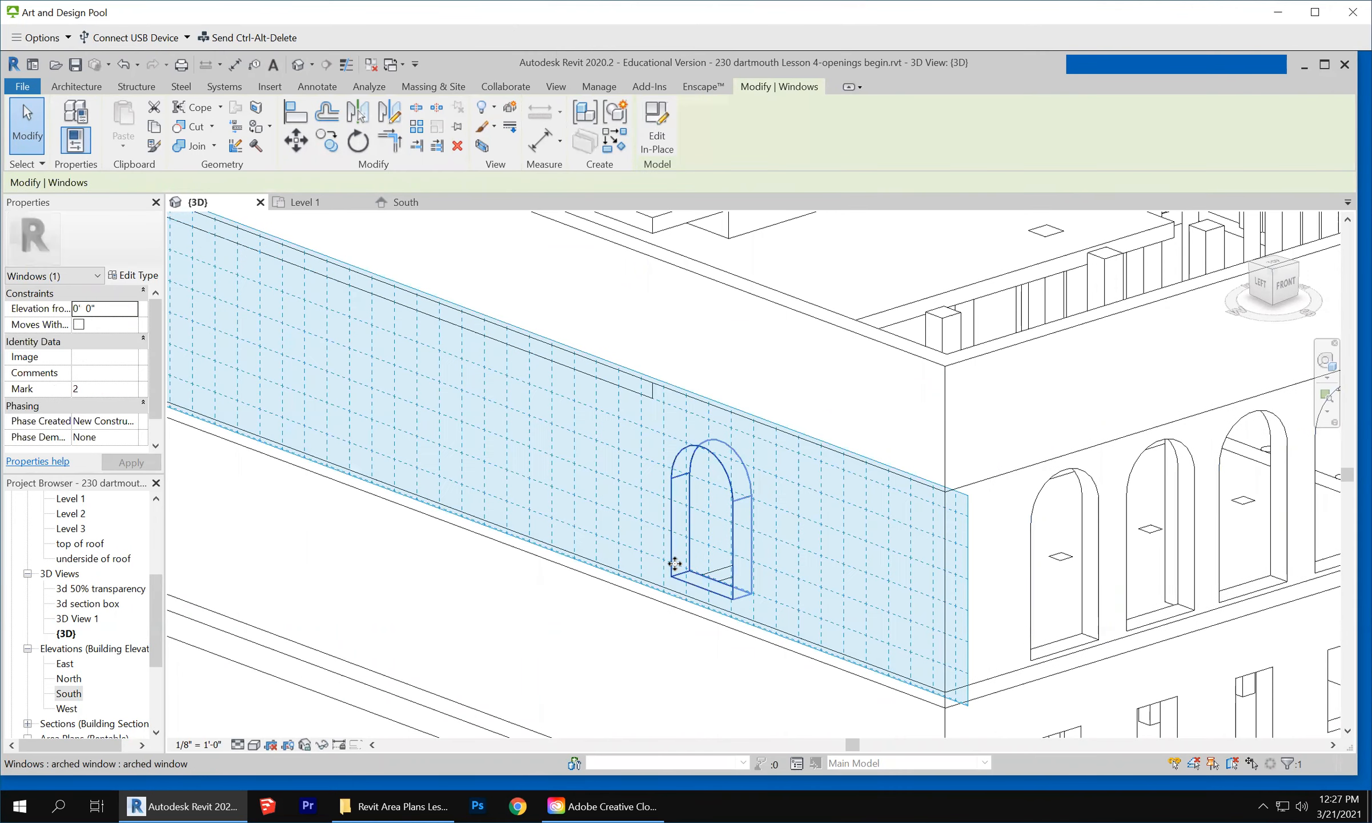
click(656, 129)
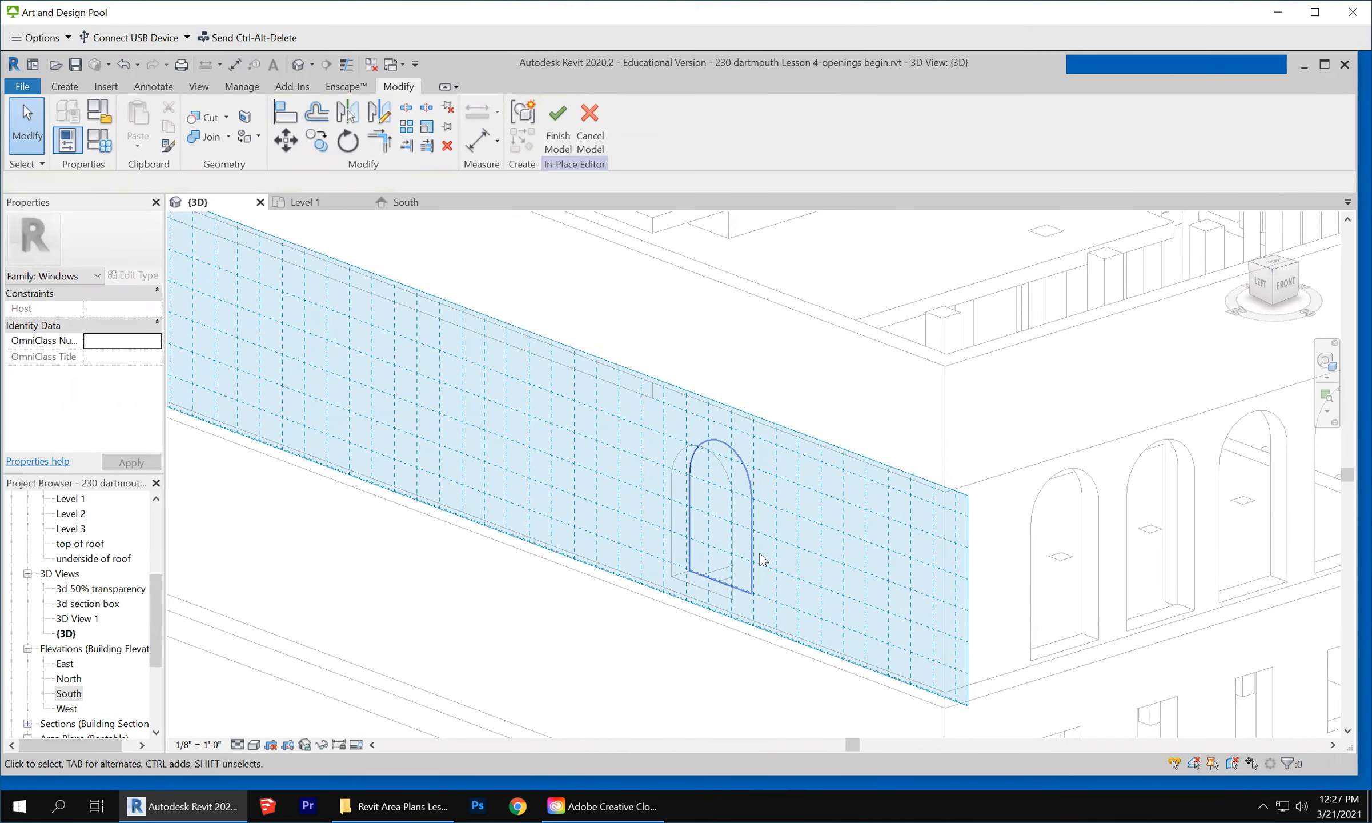
click(599, 119)
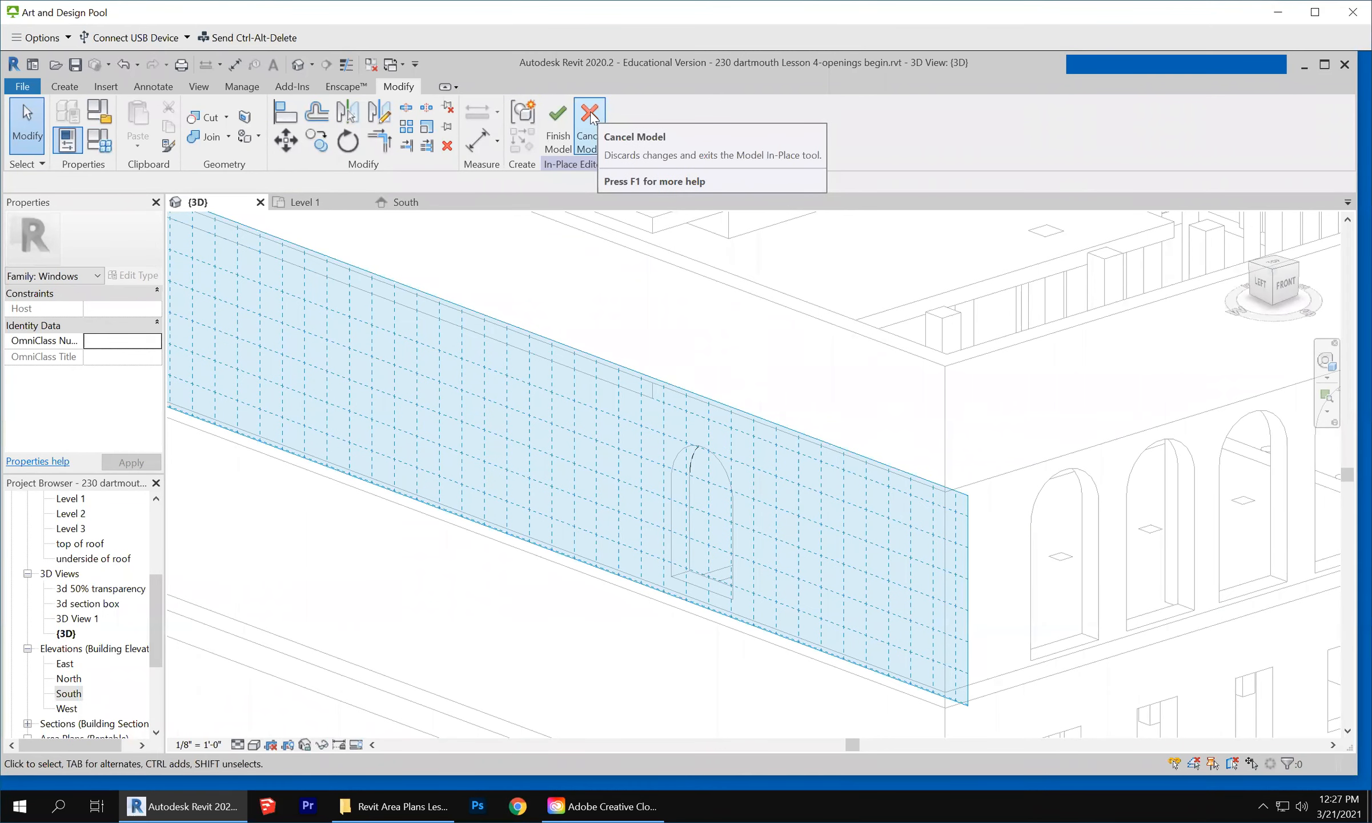
Edit the arched window in place on the Level 2 side wall and open its opening cut's boundary sketch
click(727, 485)
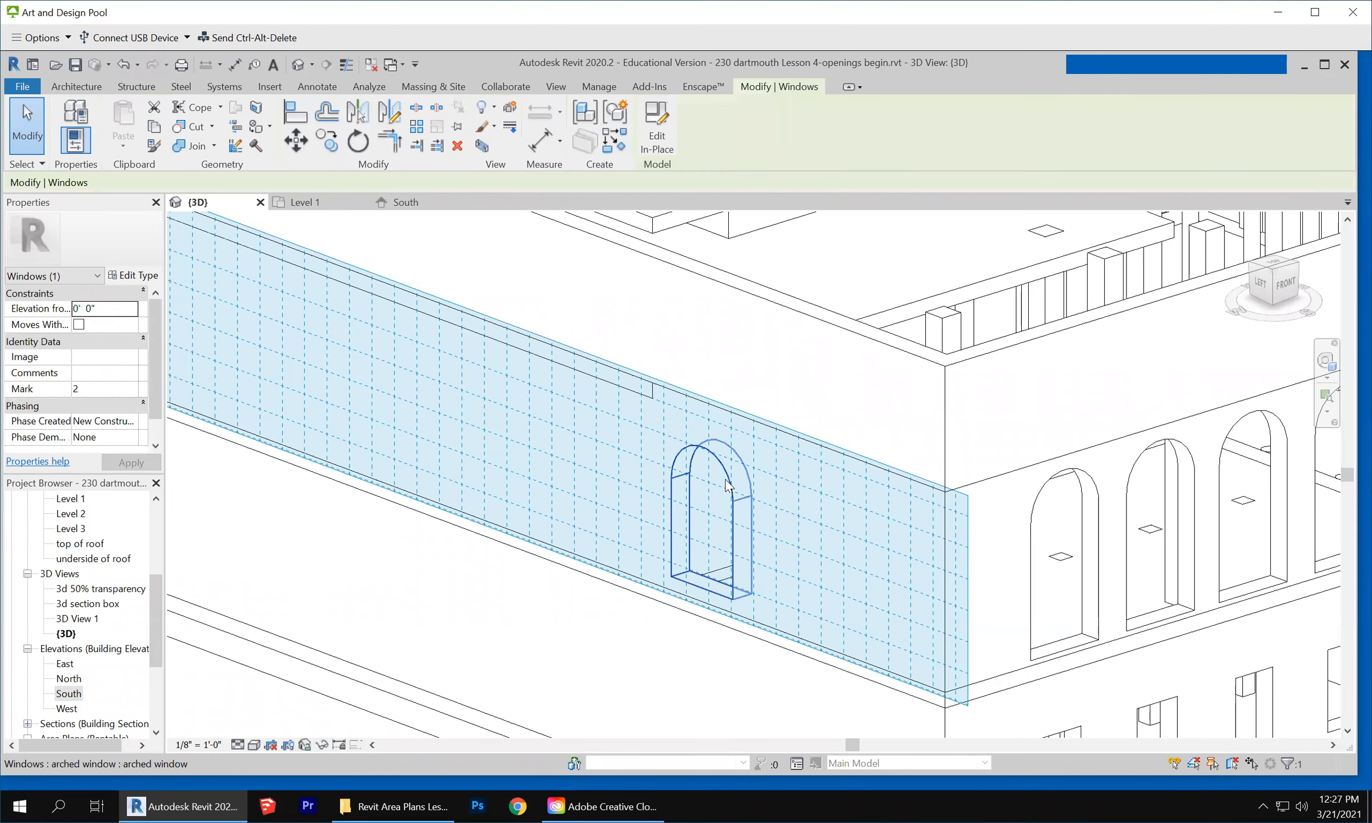
click(658, 127)
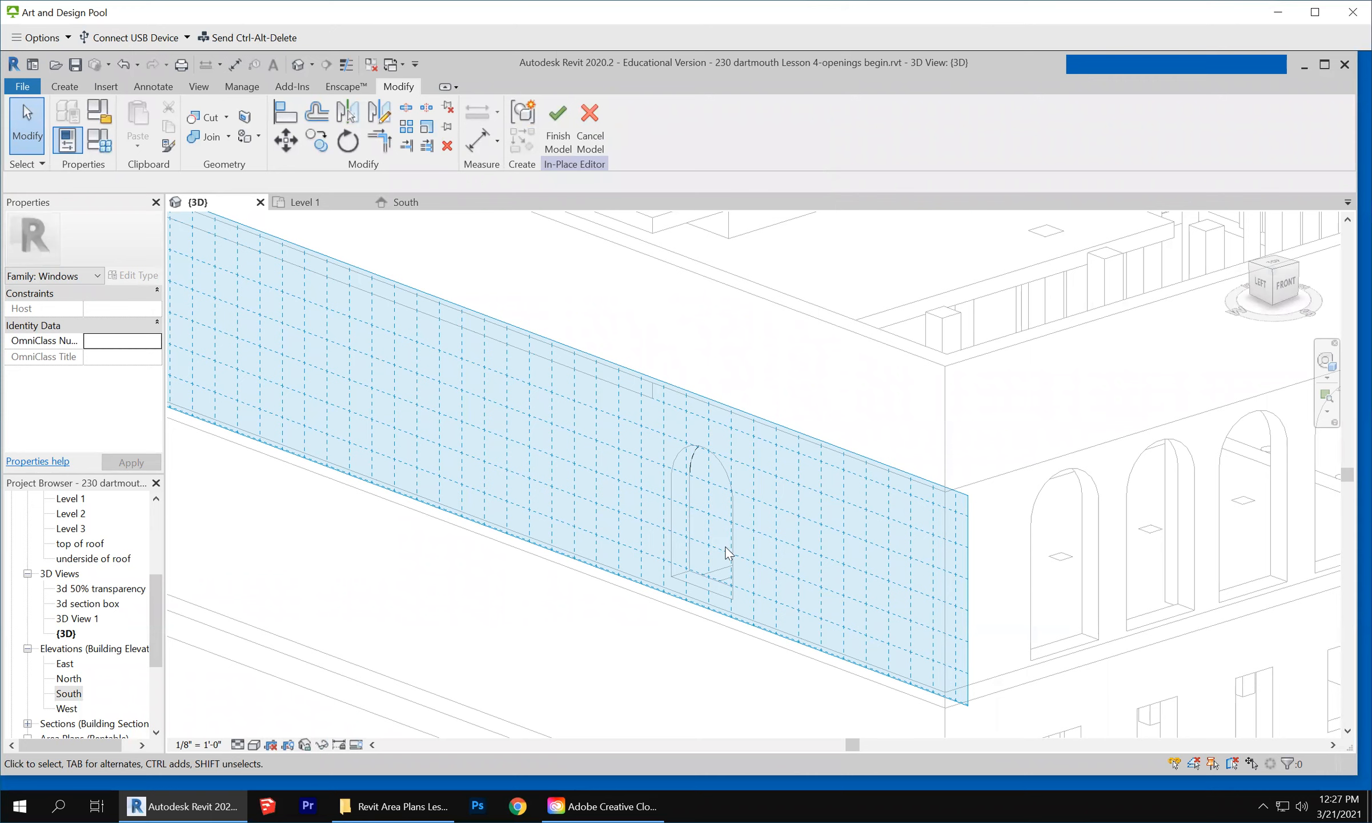
click(693, 452)
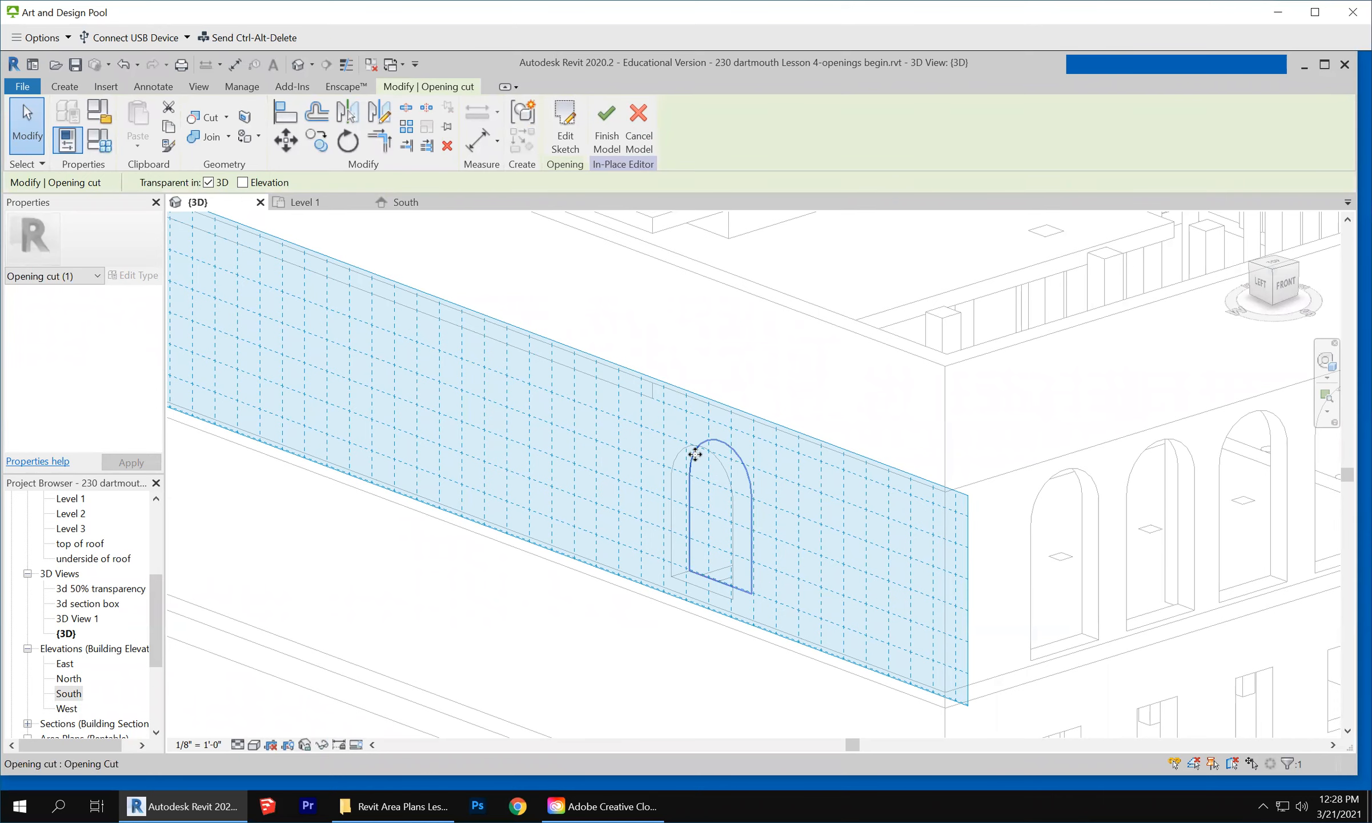
click(565, 127)
scroll(774, 529, up, 3)
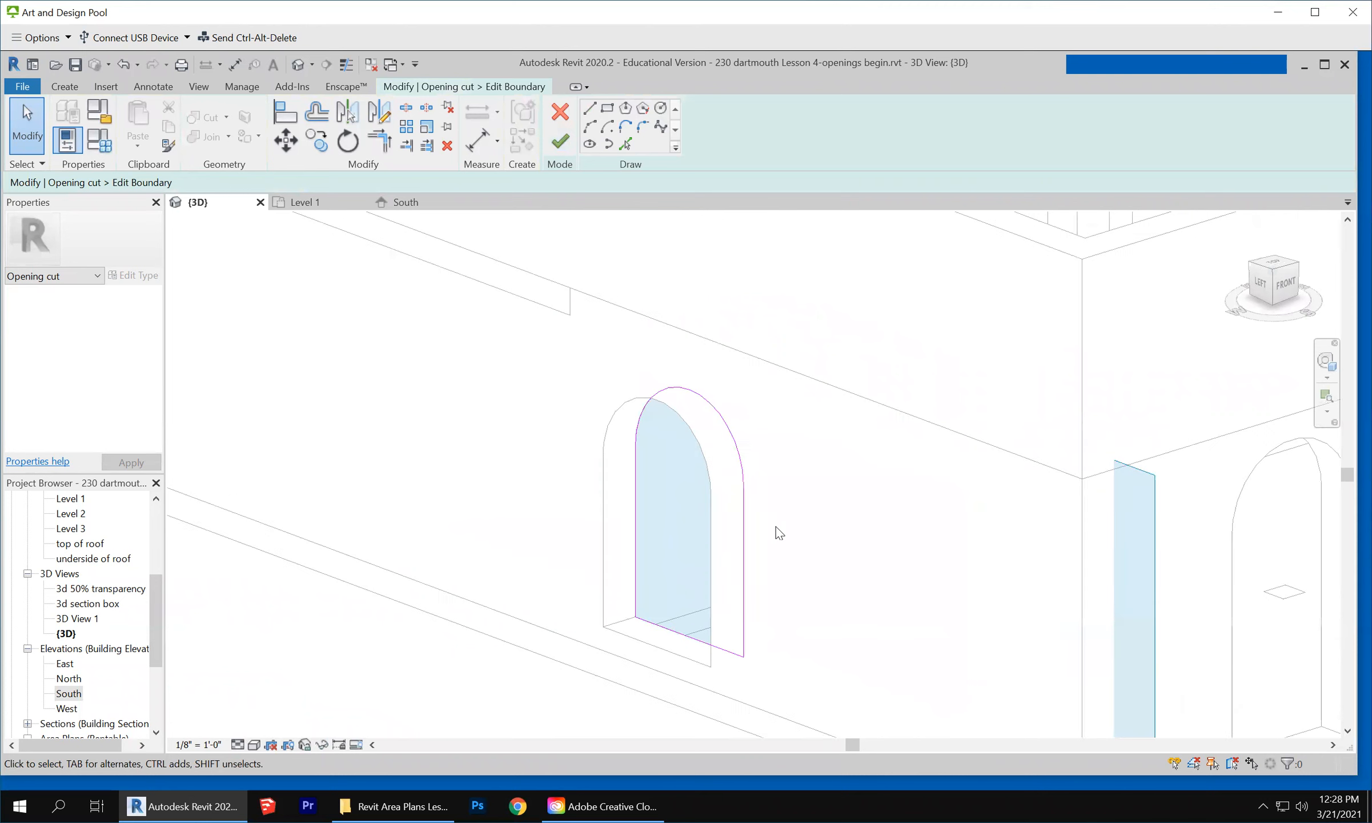
Delete the arc at the head of the opening cut's sketch
click(744, 570)
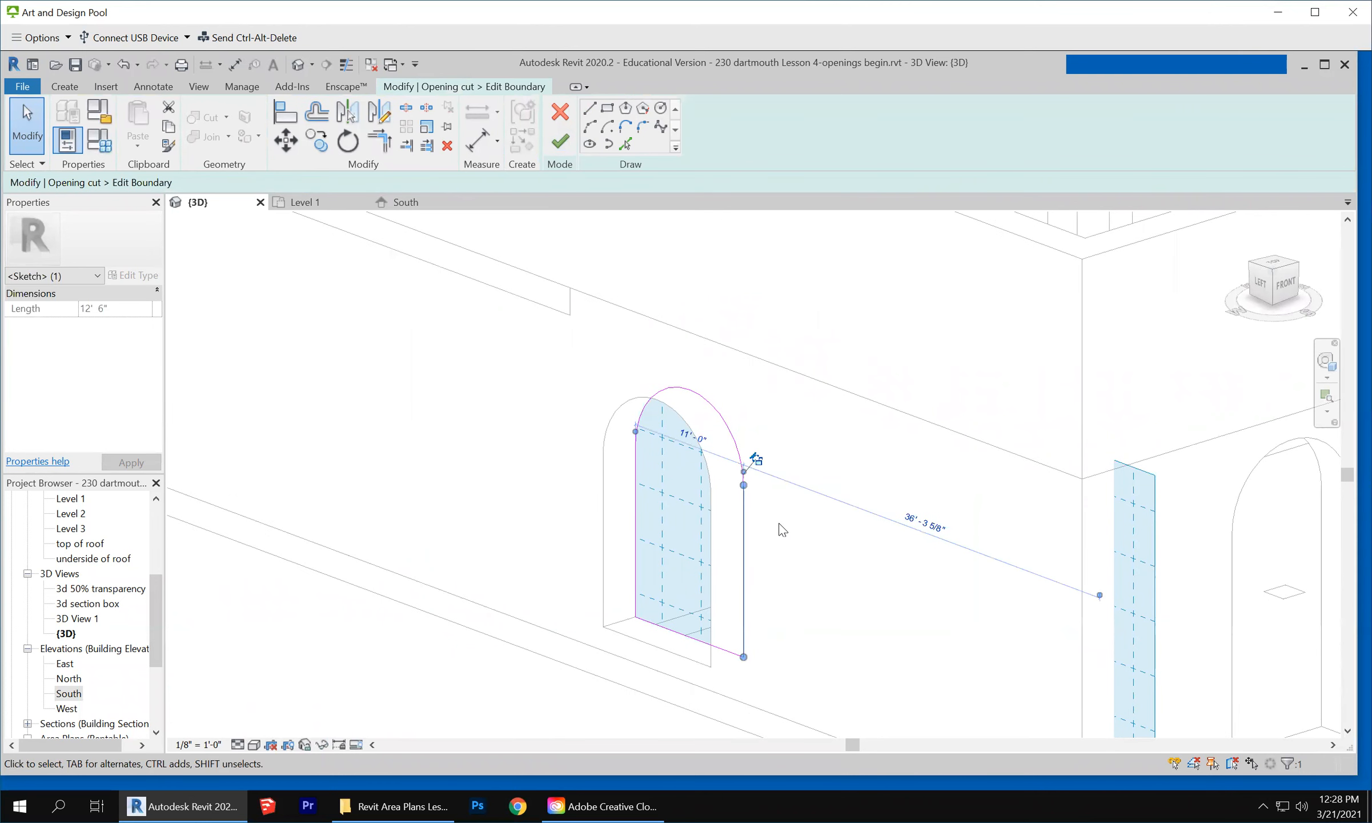
click(699, 652)
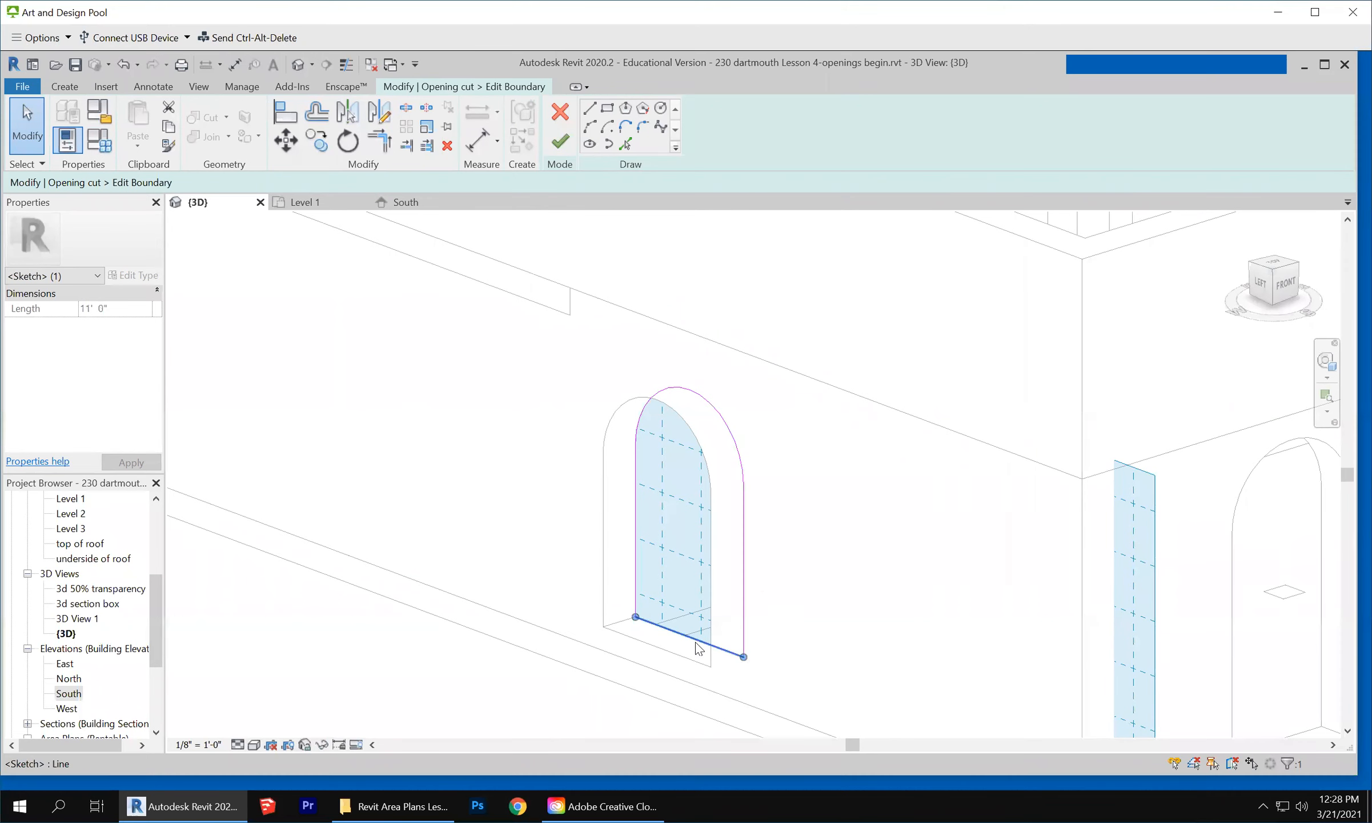
scroll(634, 482, down, 2)
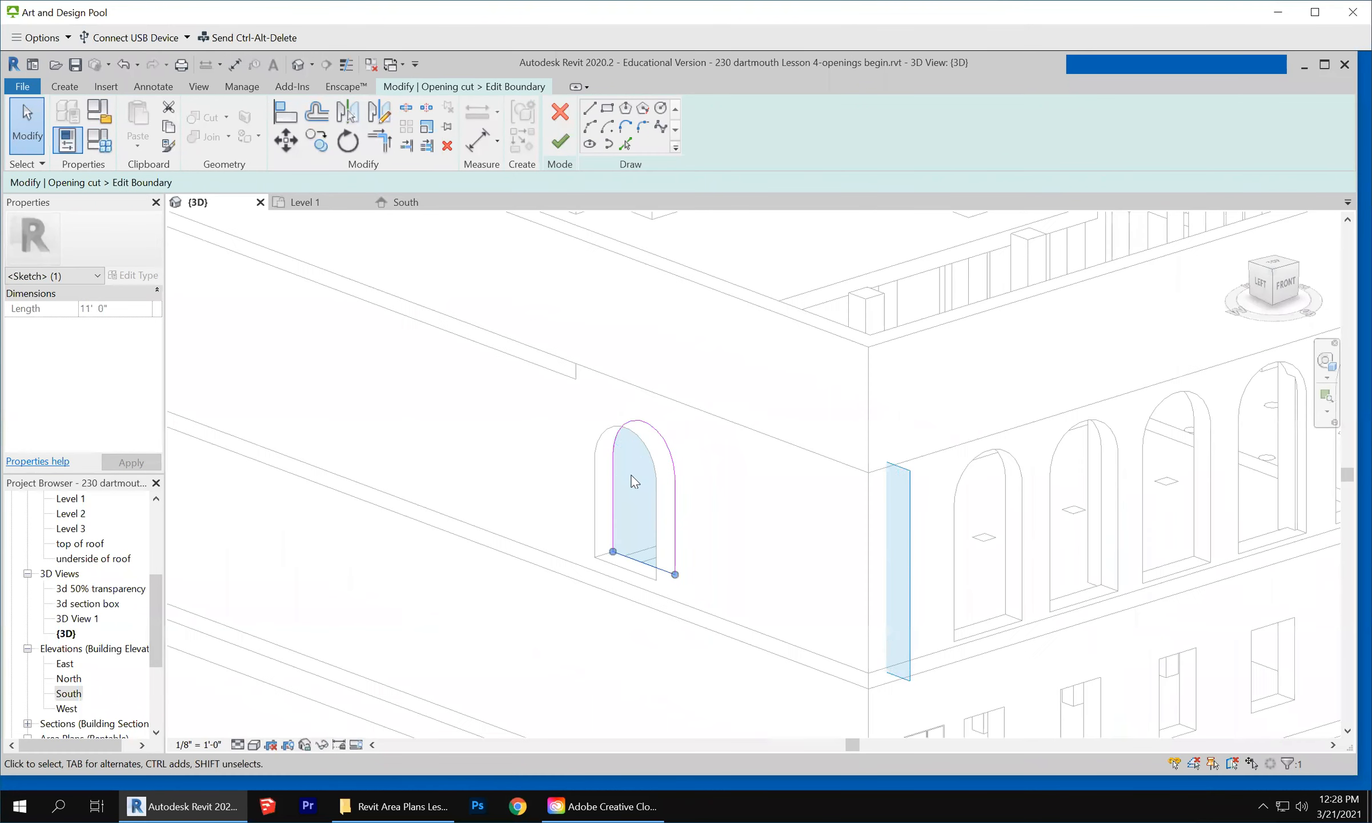
click(676, 501)
click(635, 428)
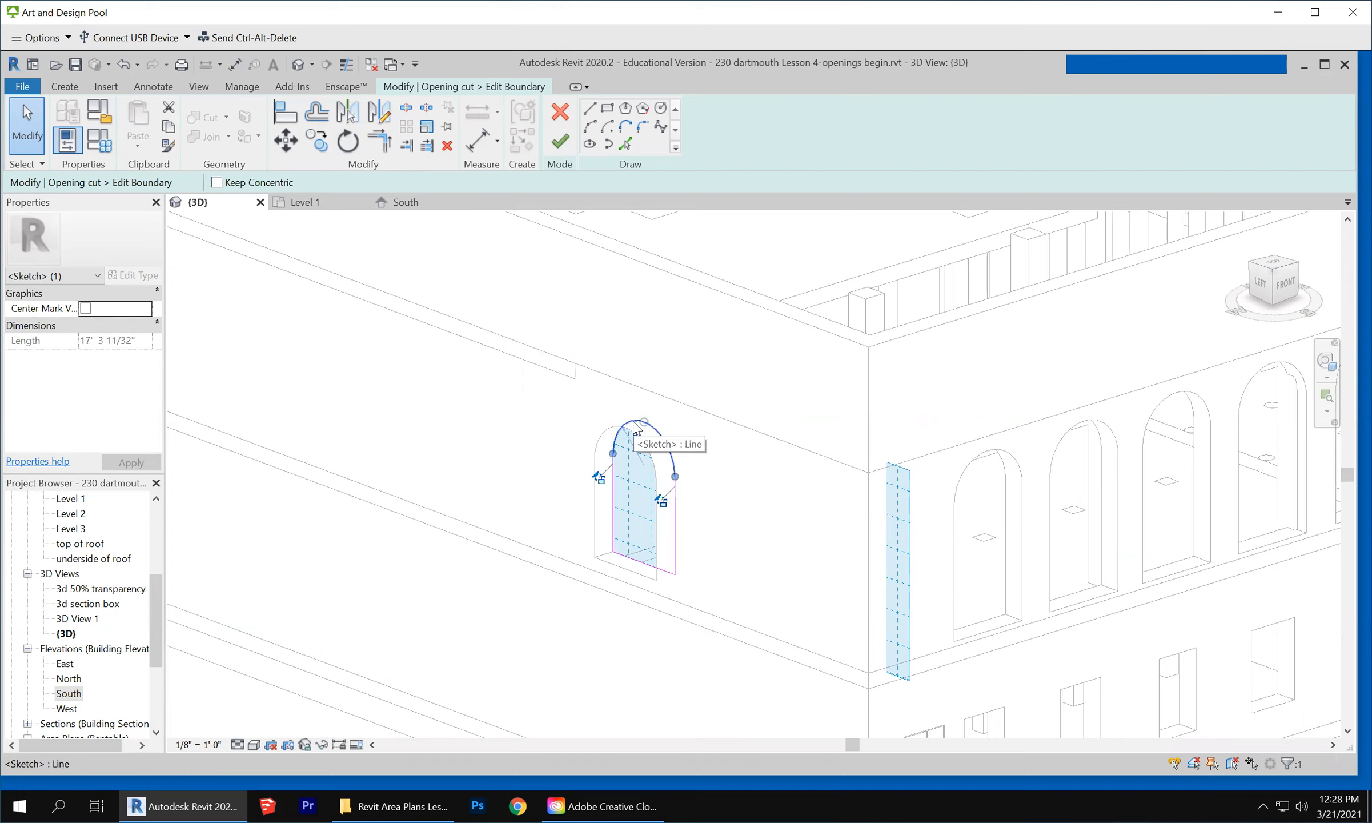
key(Delete)
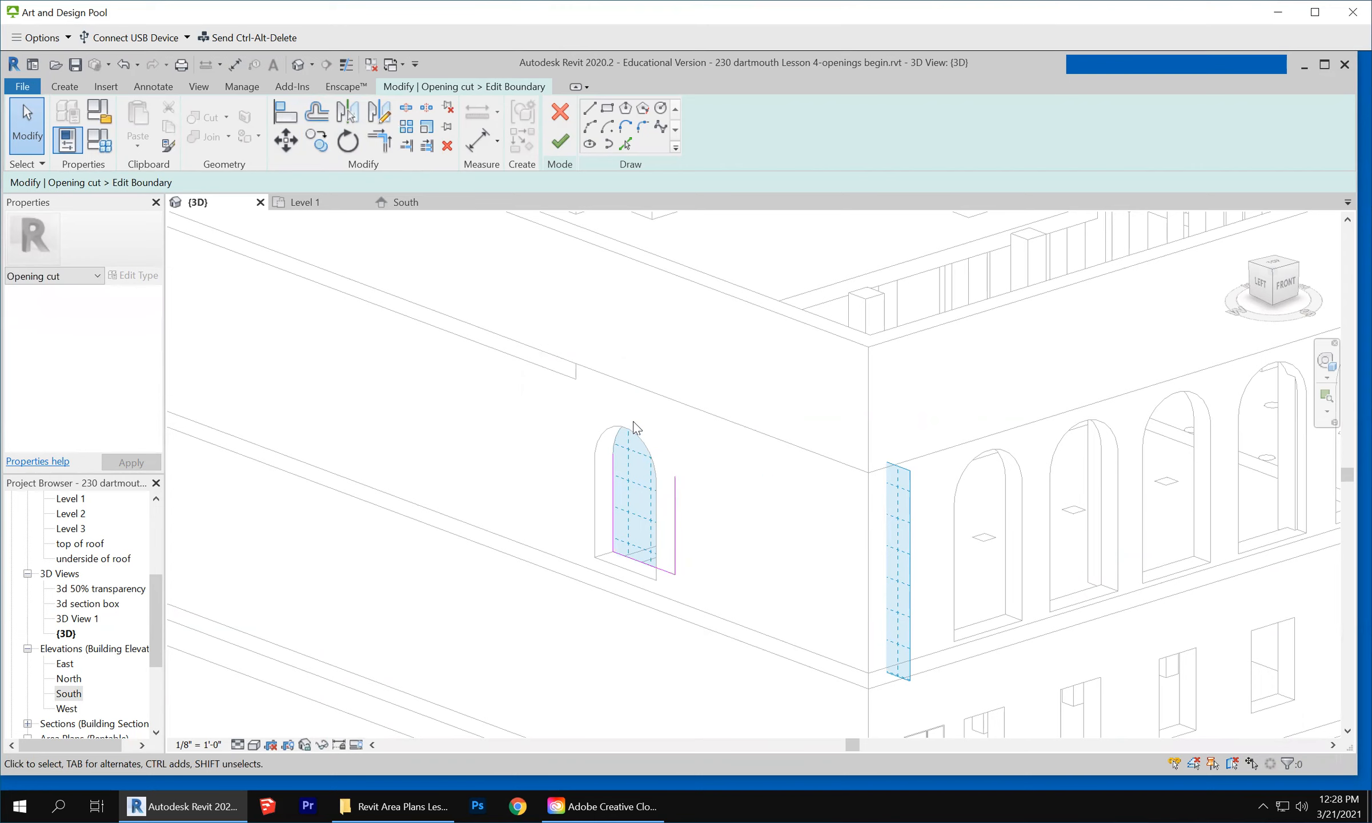
Set the length of both vertical lines of the opening sketch to 17' 6"
click(676, 536)
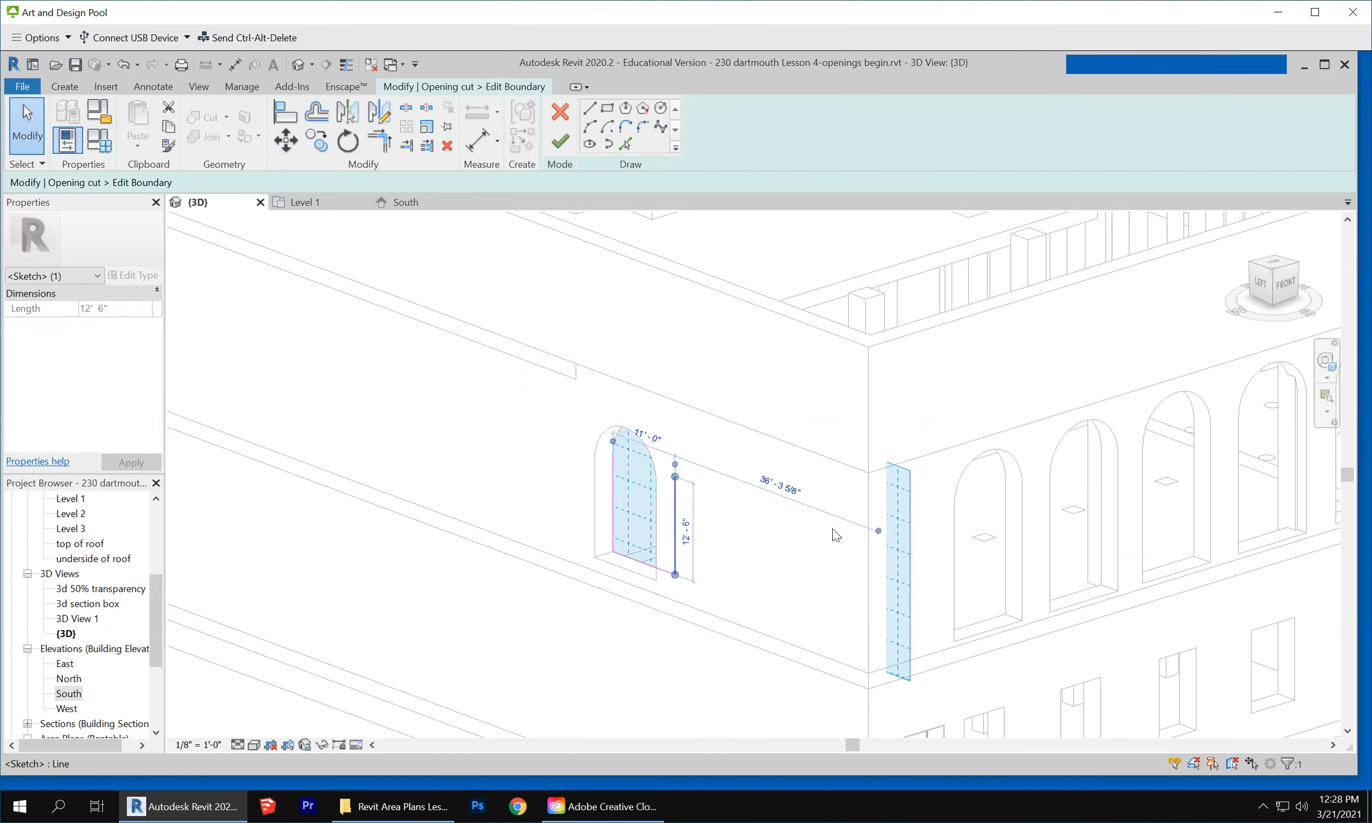
click(685, 533)
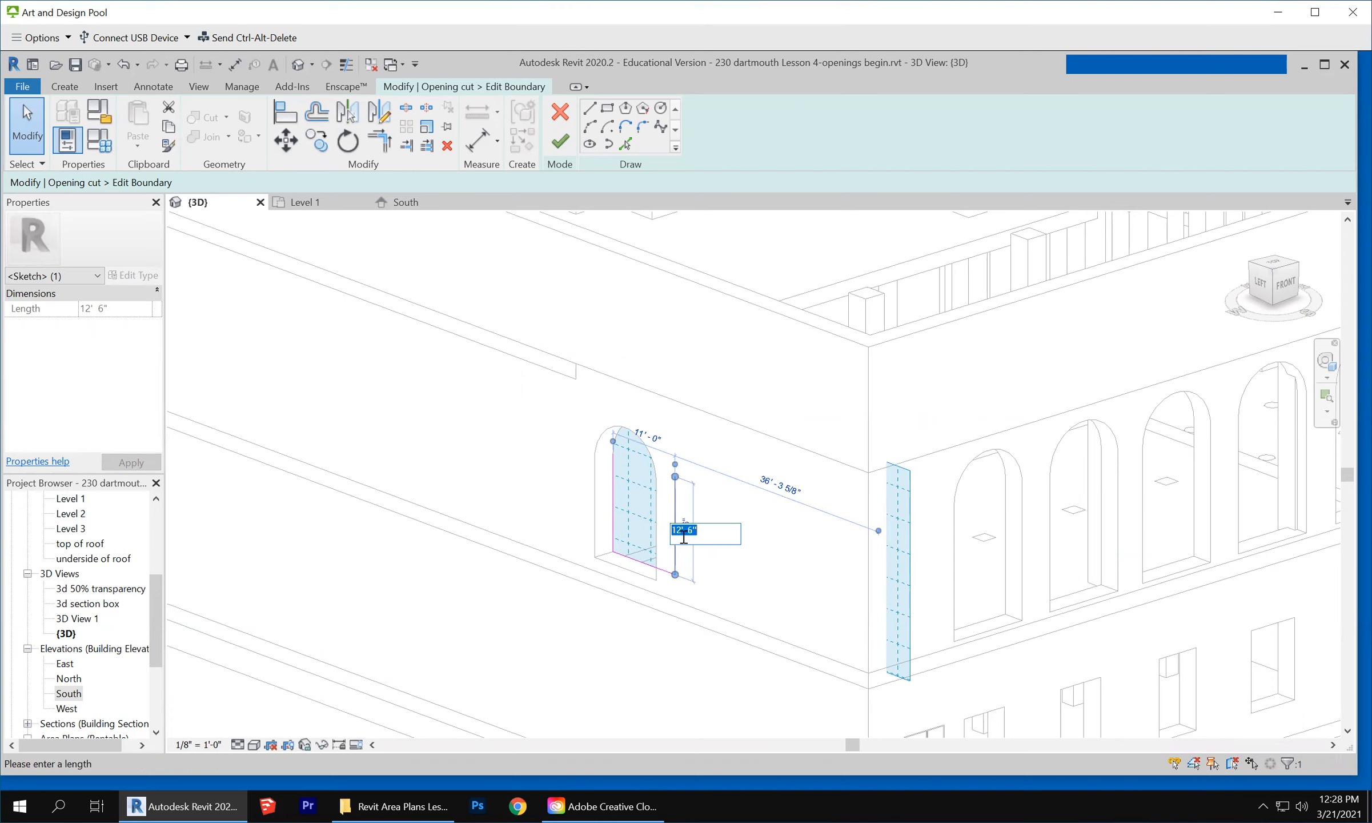
text(17'  6)
key(Return)
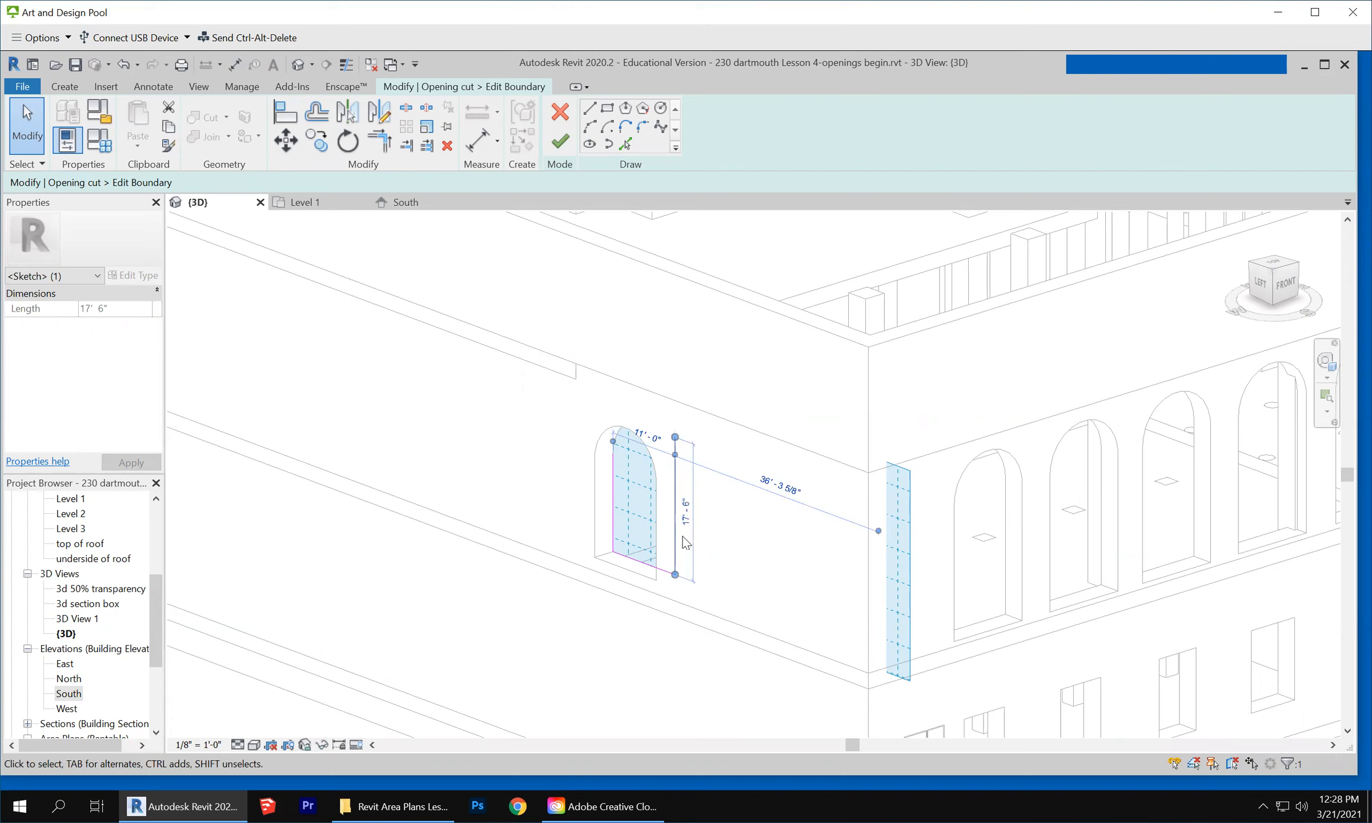
click(611, 524)
click(588, 495)
text(17')
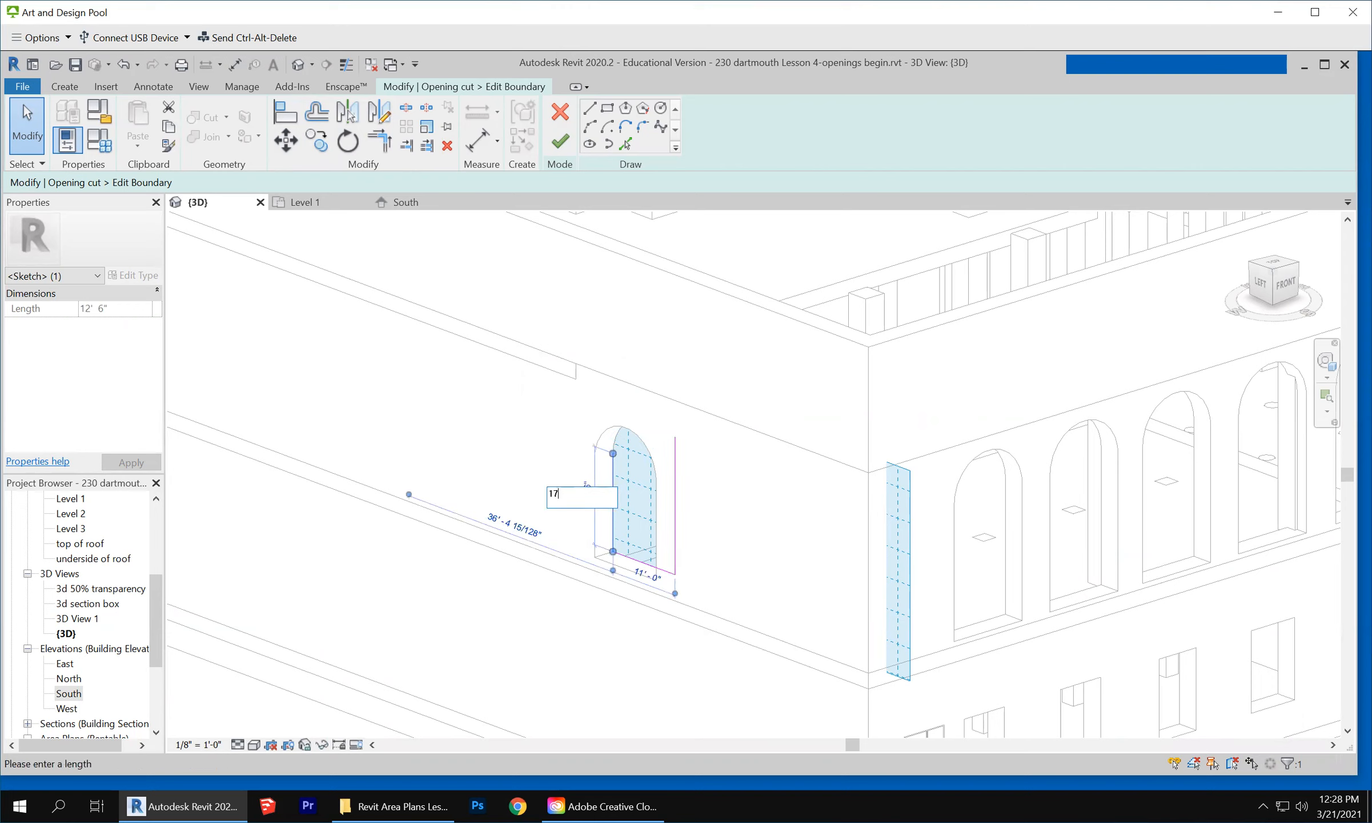
text(  6)
key(Return)
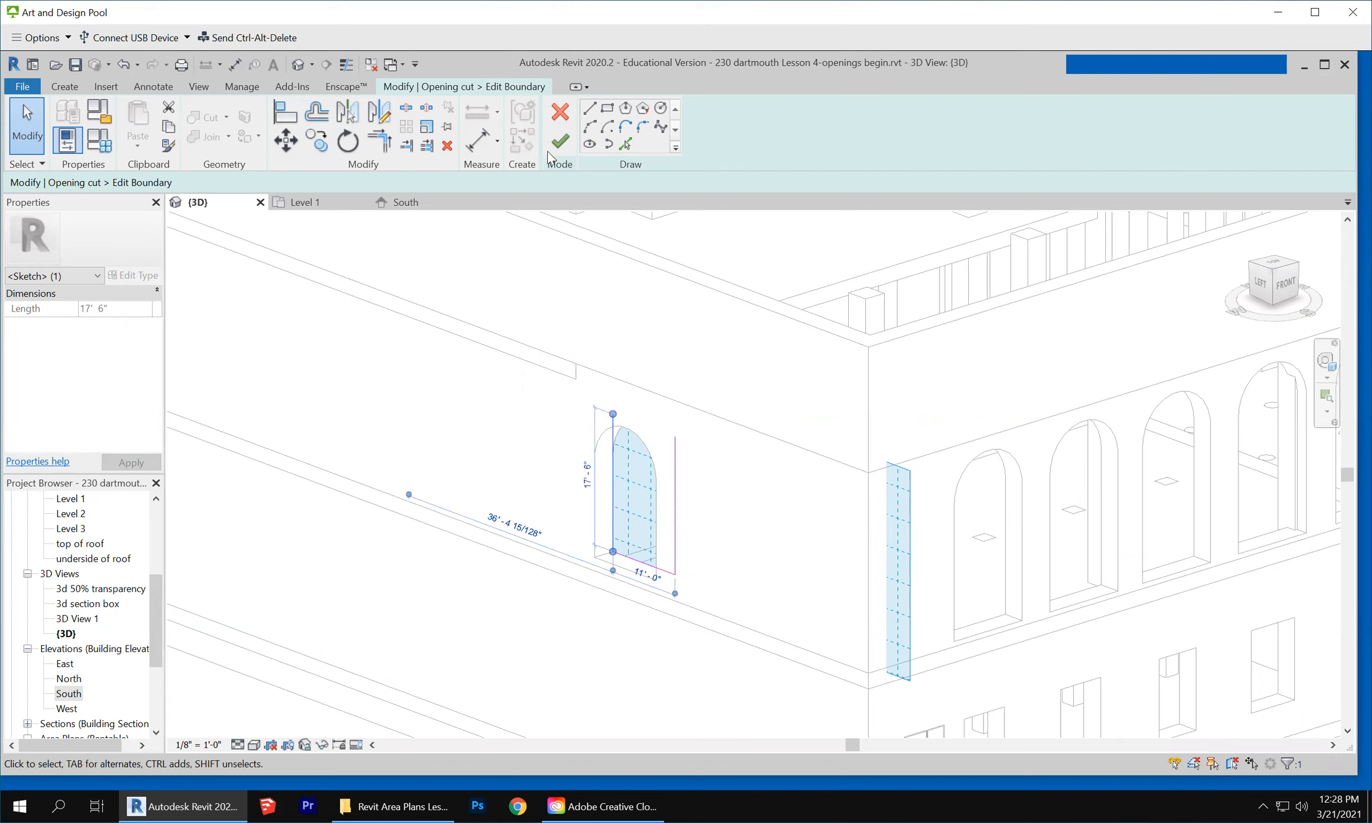
Draw a 5'-6" radius arc joining the upper ends of the two vertical lines to close the opening sketch
click(589, 126)
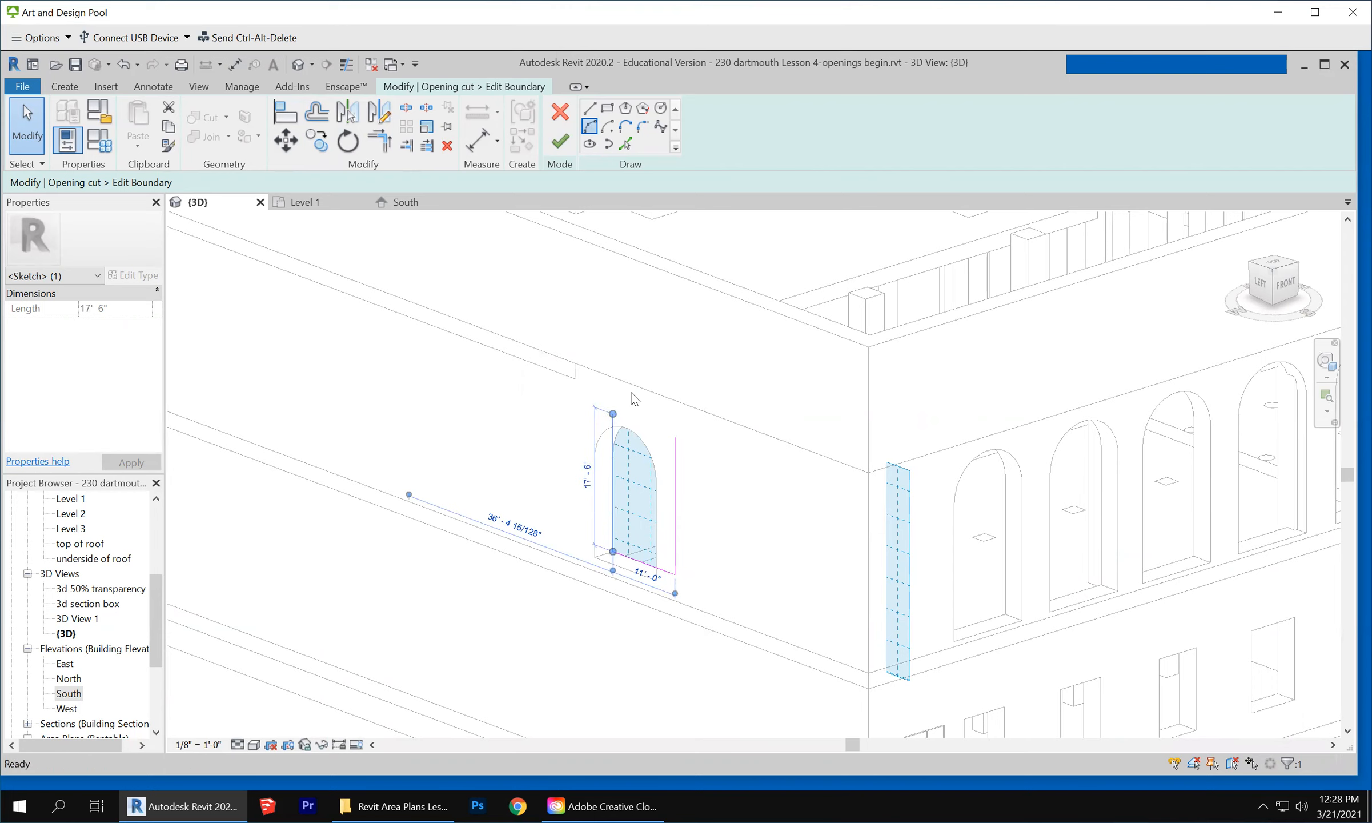
click(613, 413)
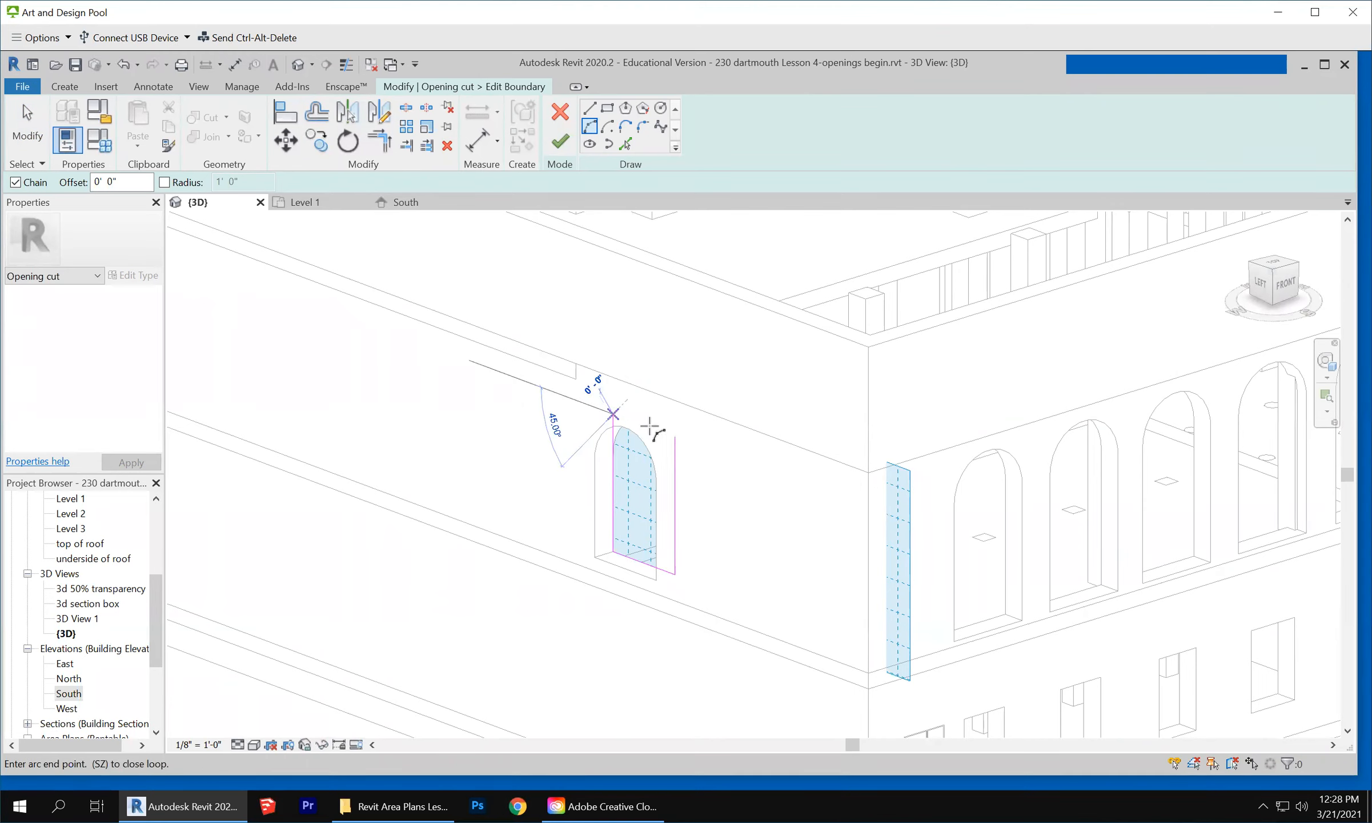
click(675, 436)
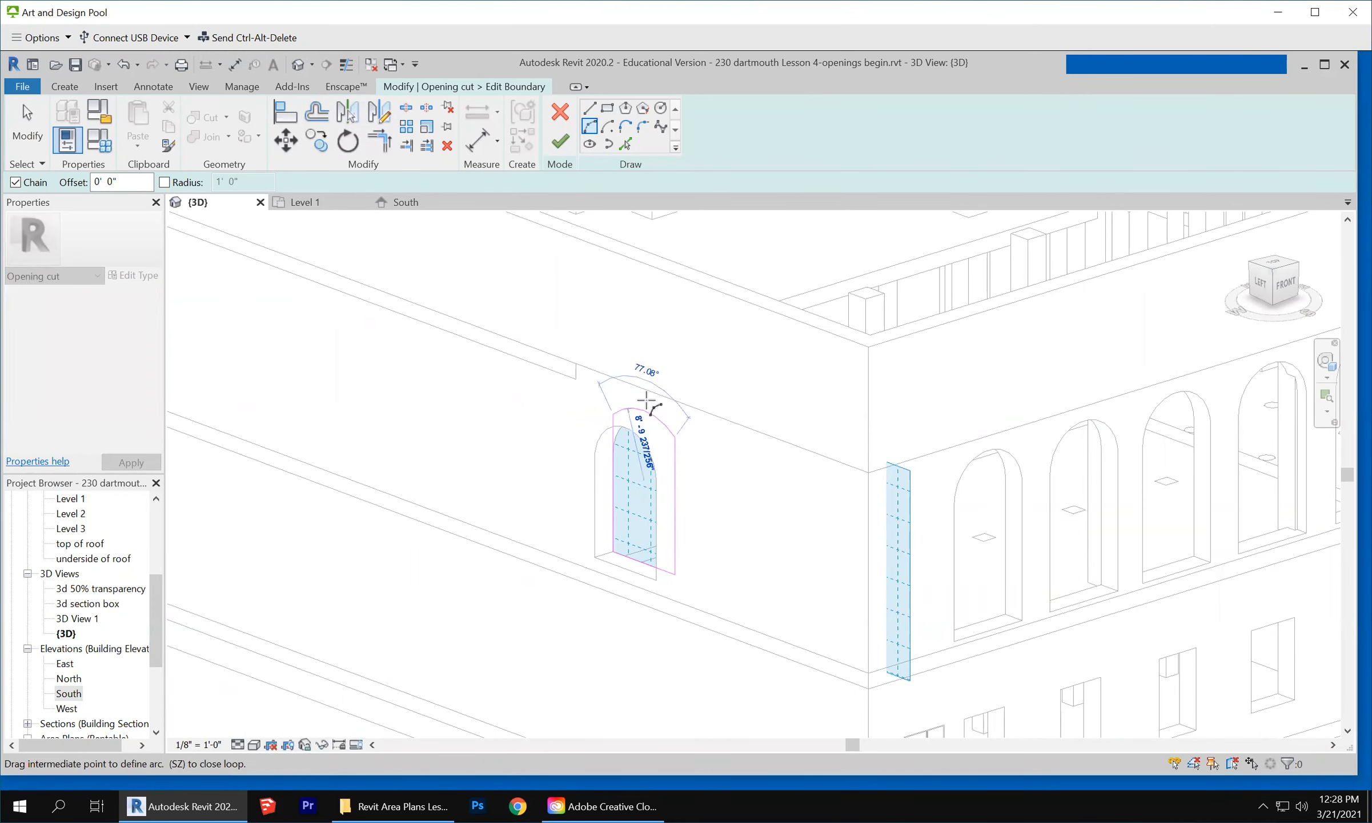
click(640, 389)
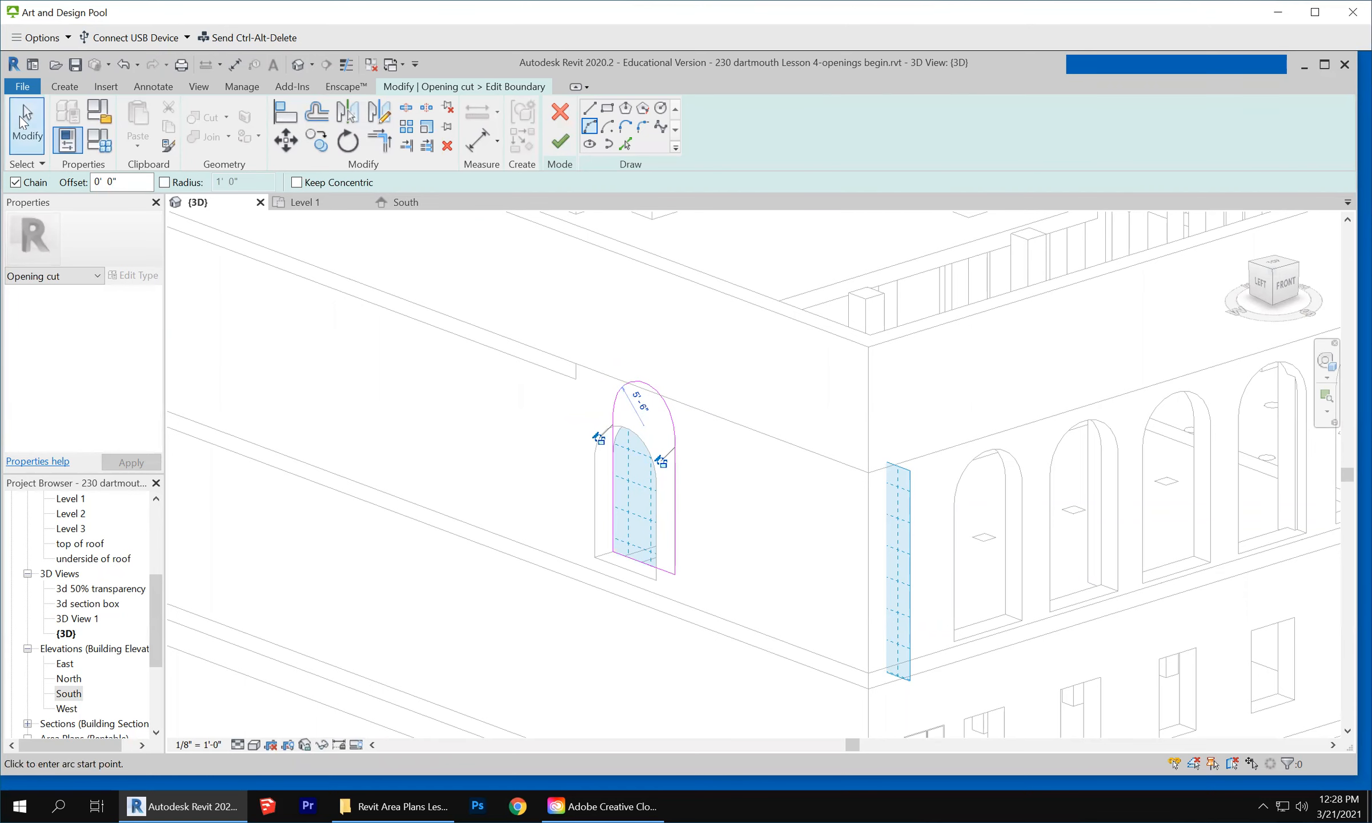
click(24, 123)
Finish the opening's boundary sketch and complete the in-place arched window model
click(568, 143)
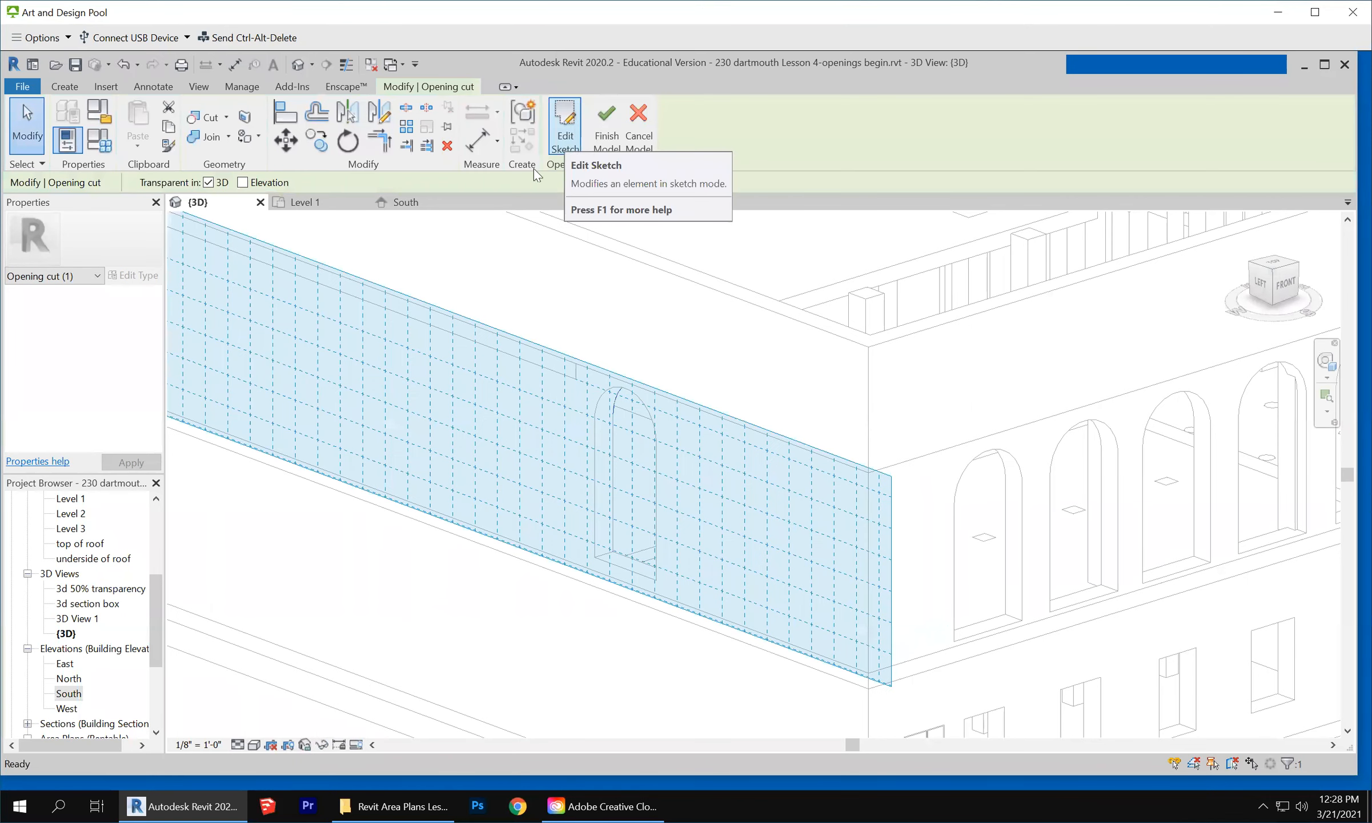
click(607, 123)
scroll(622, 620, down, 1)
scroll(621, 620, down, 2)
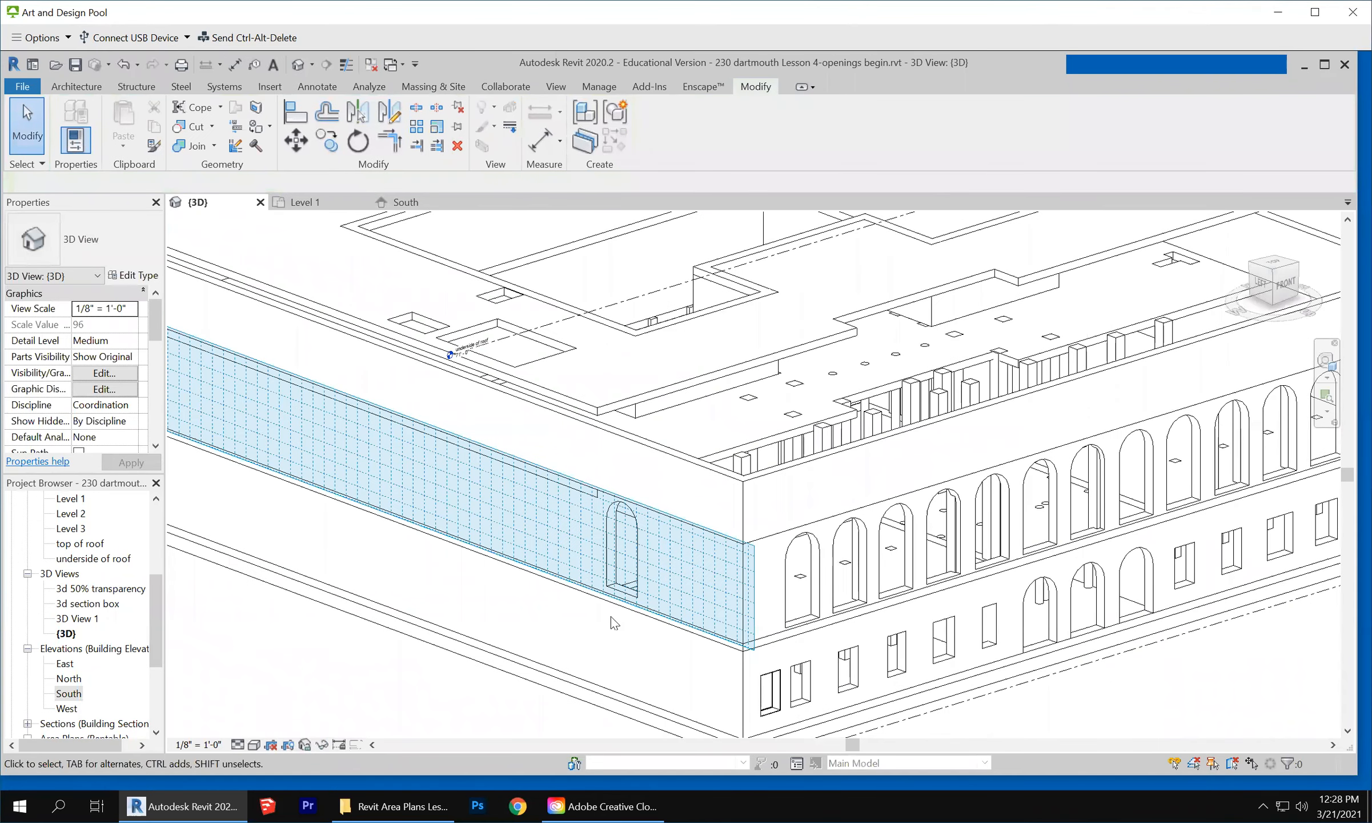
Set the arched window's elevation from level to -1' 0" in its widened properties
click(626, 601)
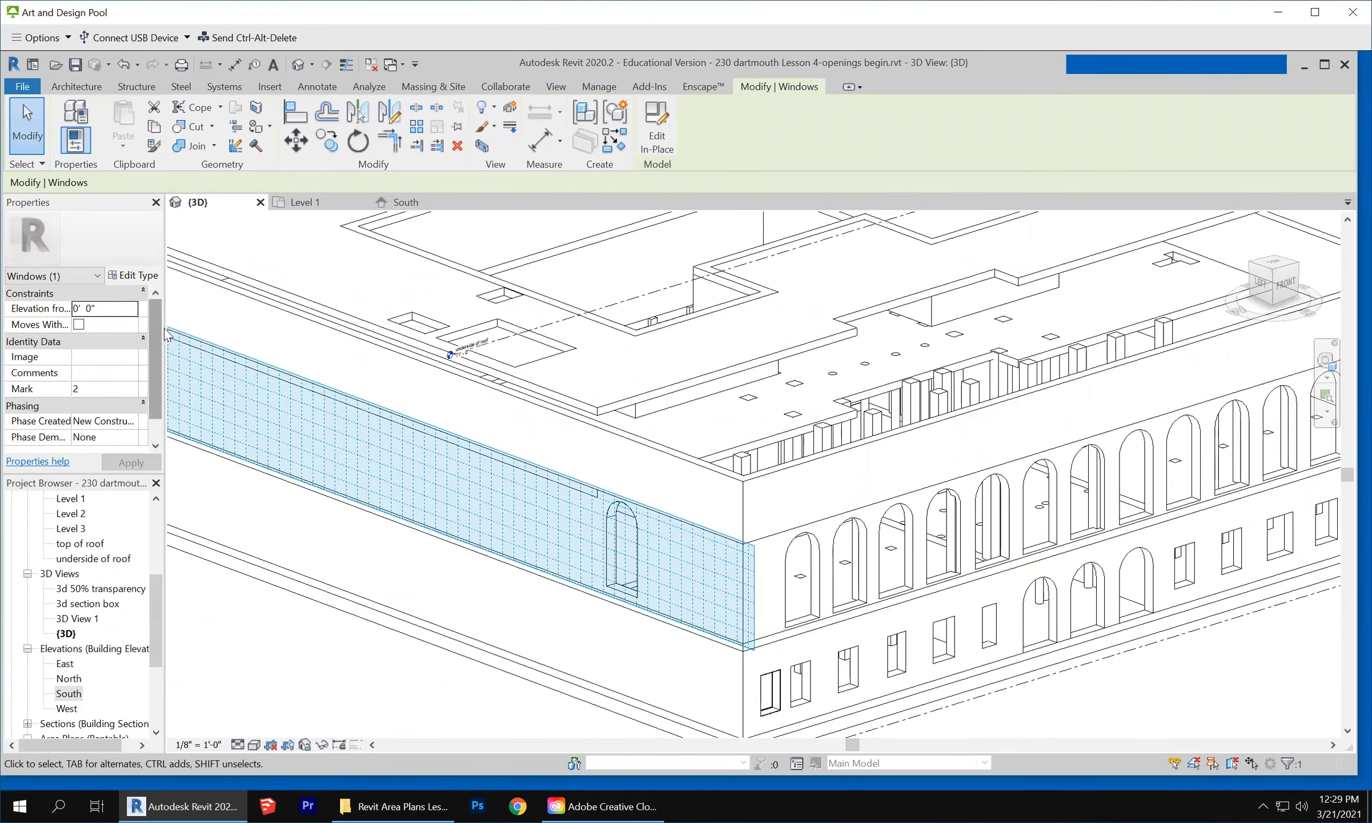
drag(164, 329, 306, 360)
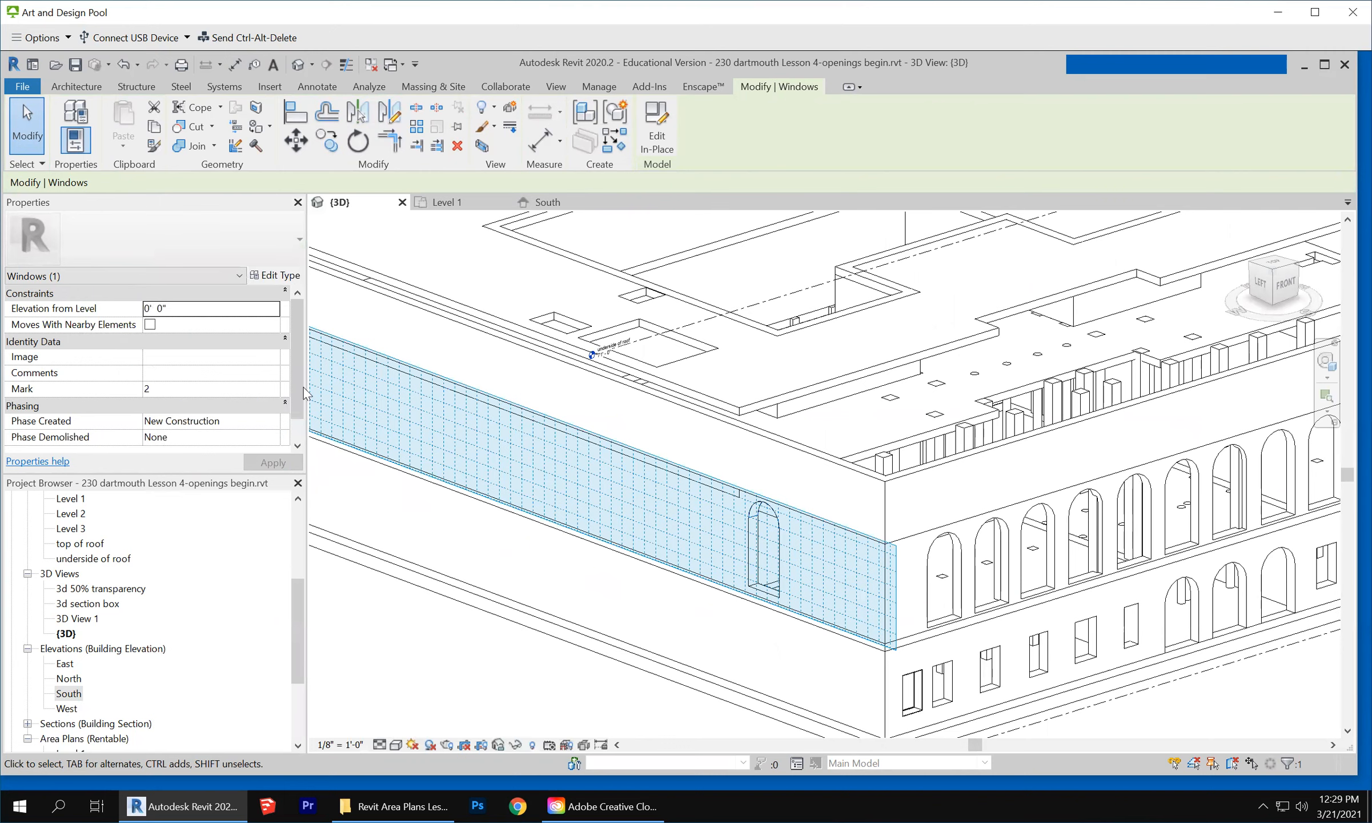
drag(299, 403, 291, 346)
click(165, 312)
click(214, 308)
text(-1)
scroll(842, 578, up, 2)
scroll(771, 584, down, 2)
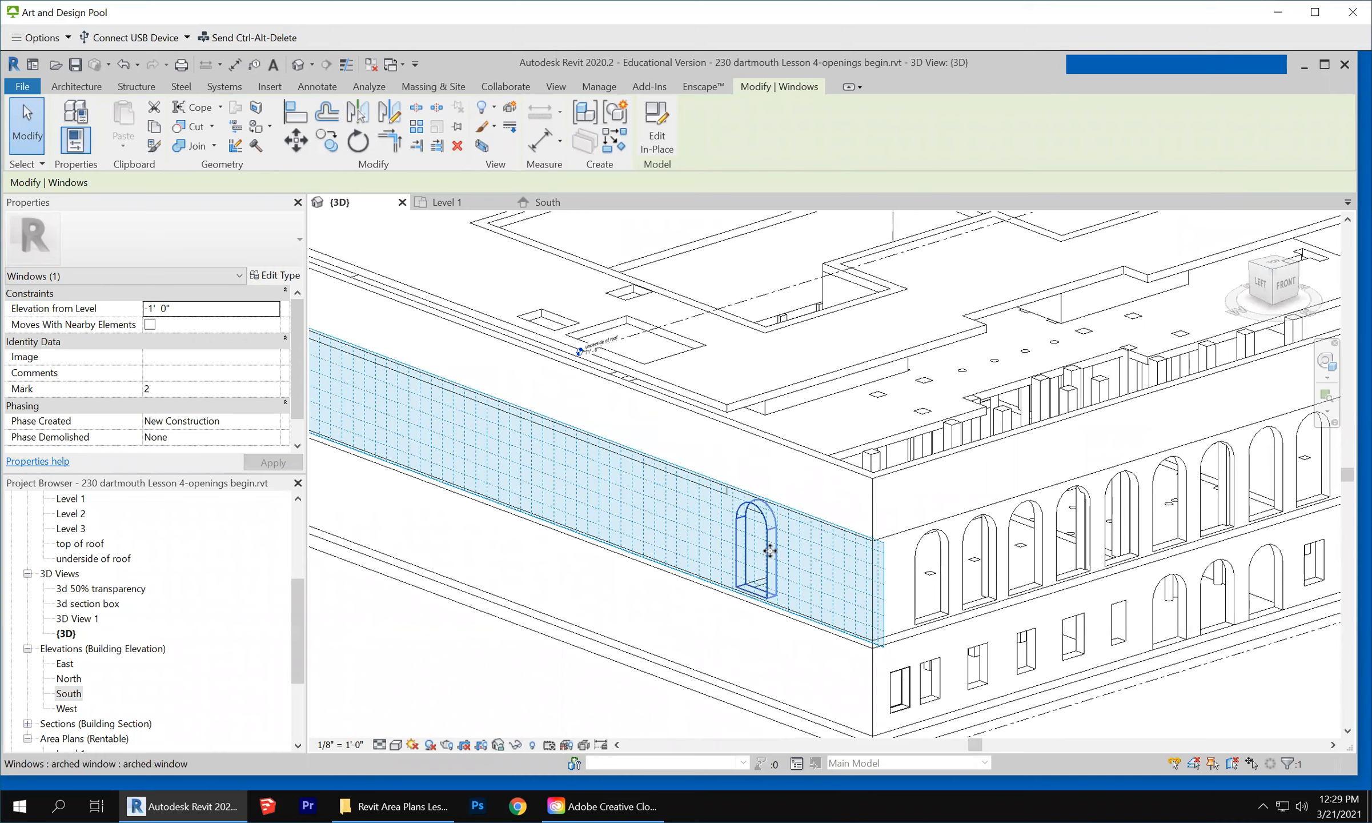
Open the boundary of the Generic - 24" floor on Level 2 for editing
scroll(651, 565, down, 2)
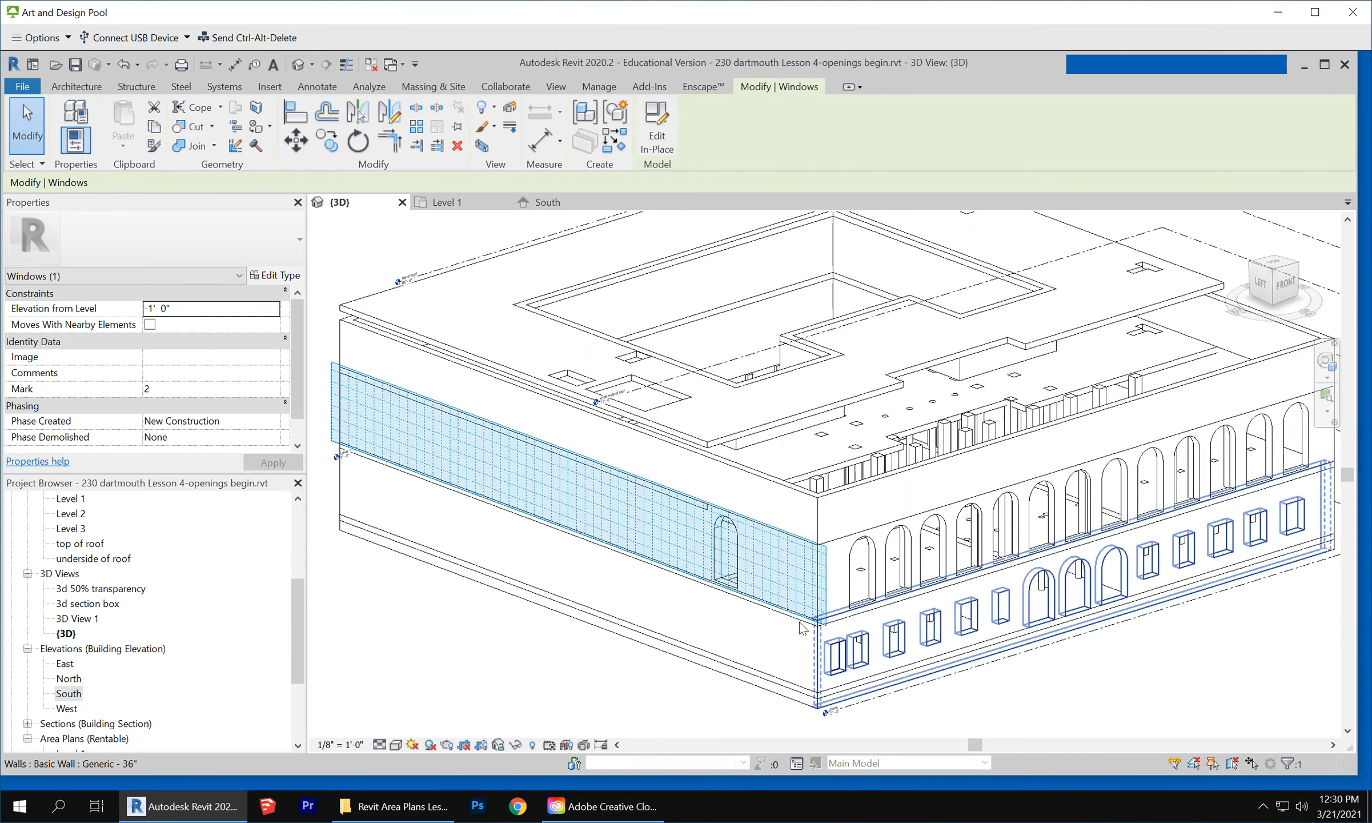
scroll(802, 627, down, 1)
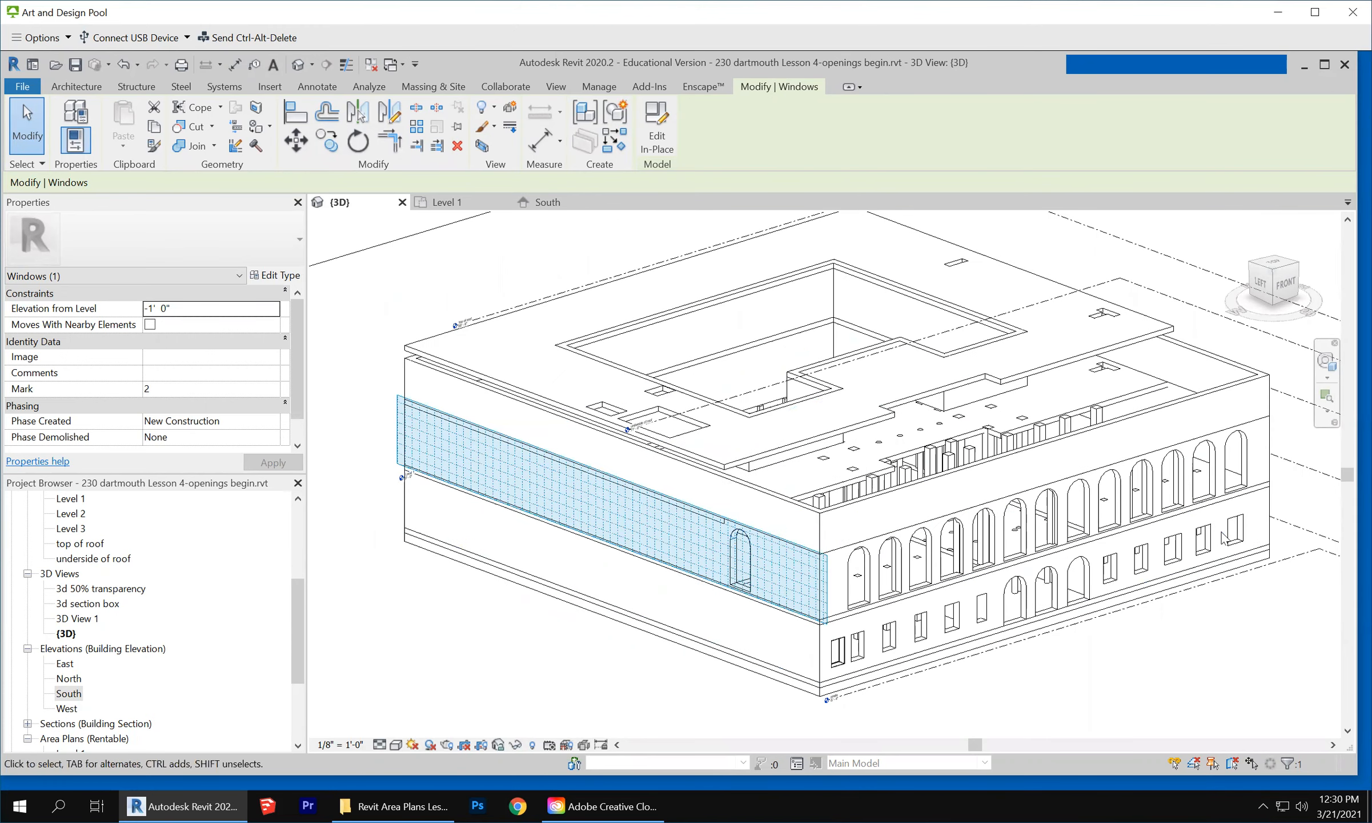
shift+middle_drag(963, 491, 811, 577)
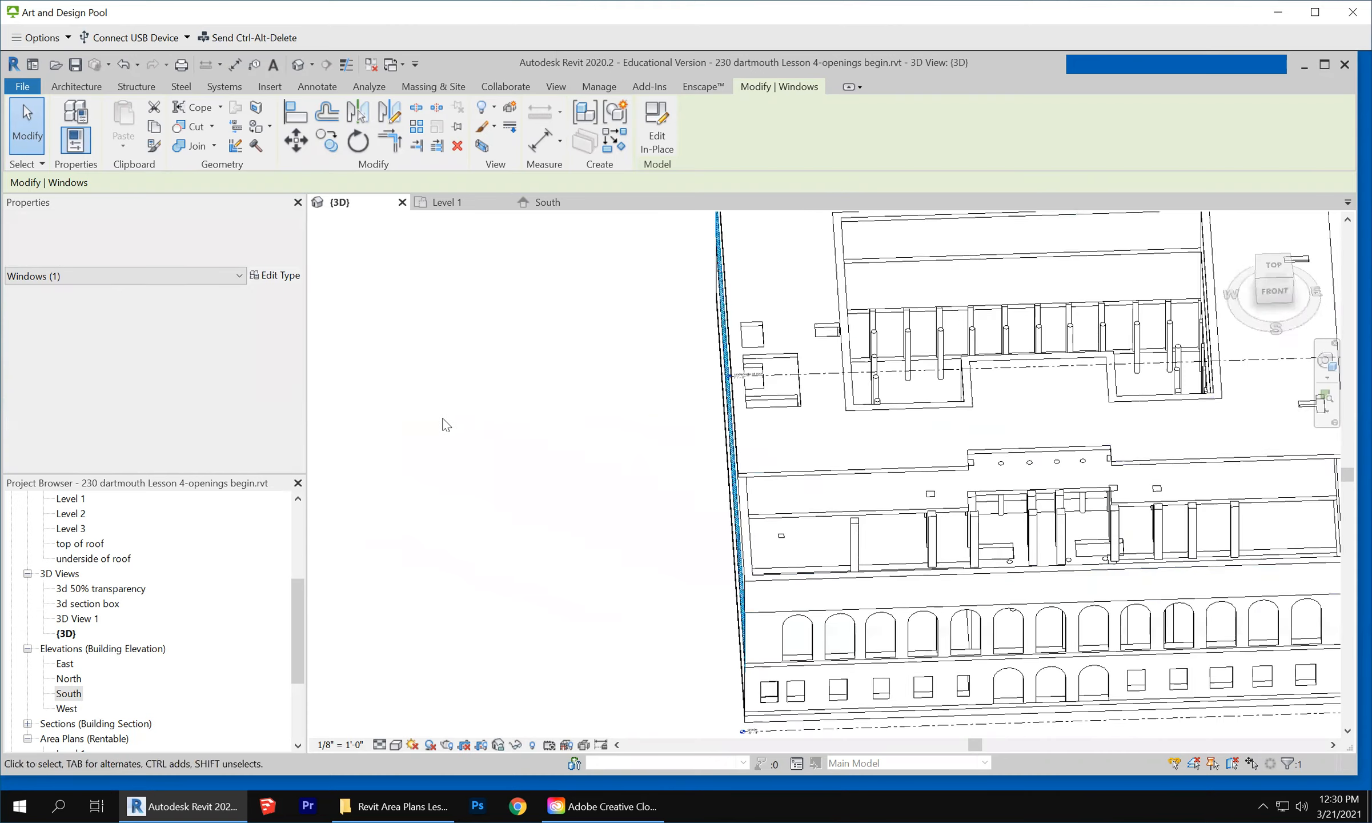
scroll(445, 424, down, 2)
shift+middle_drag(925, 506, 707, 485)
scroll(986, 600, up, 2)
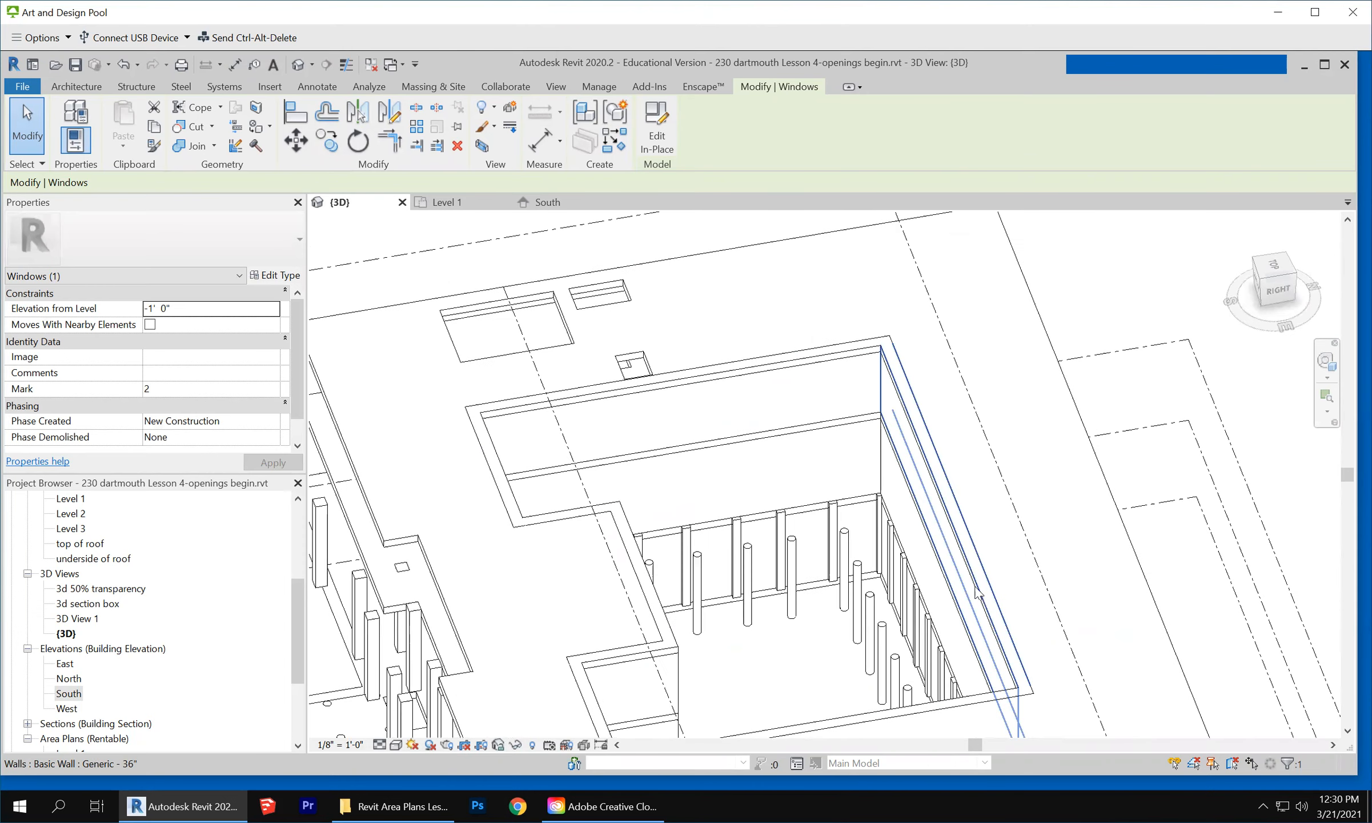
click(815, 518)
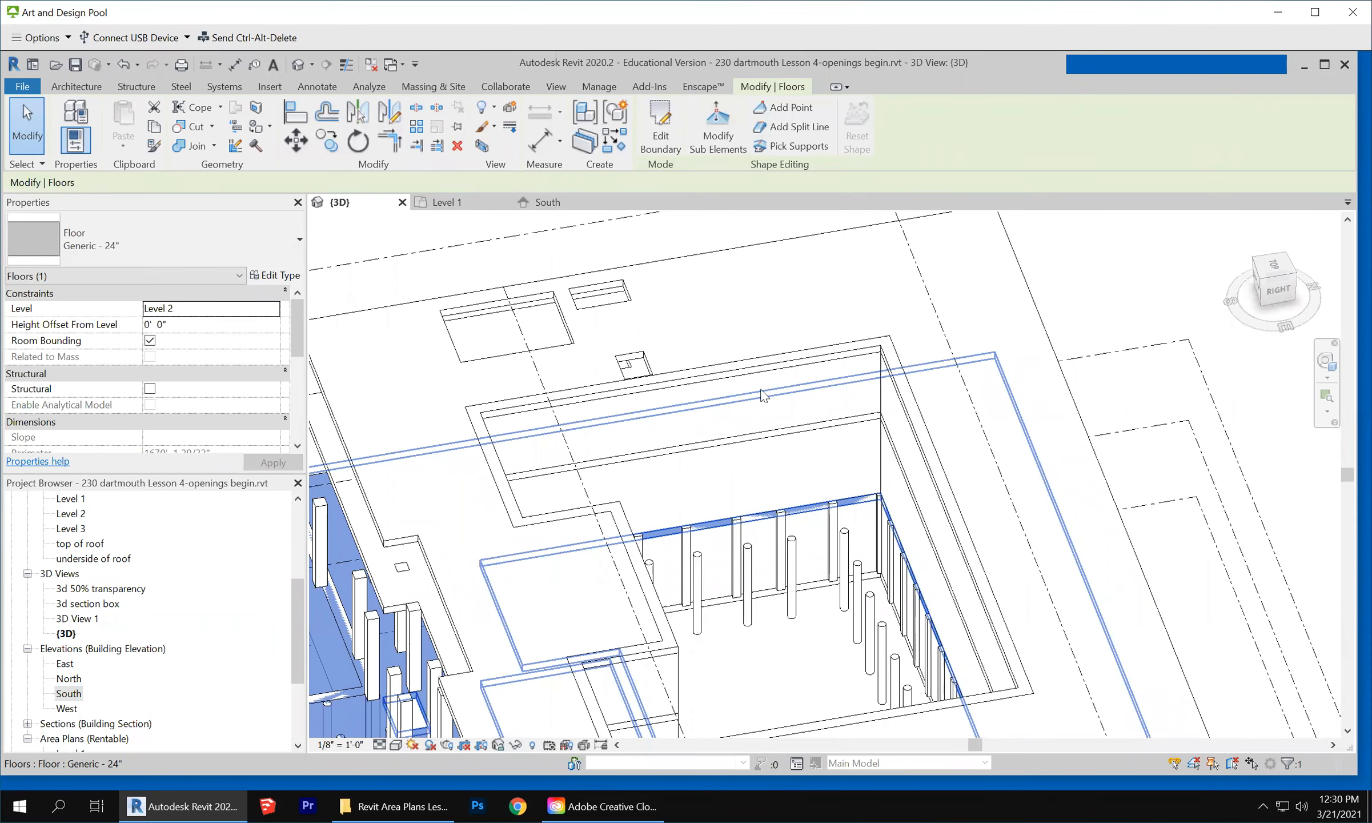
scroll(742, 388, down, 3)
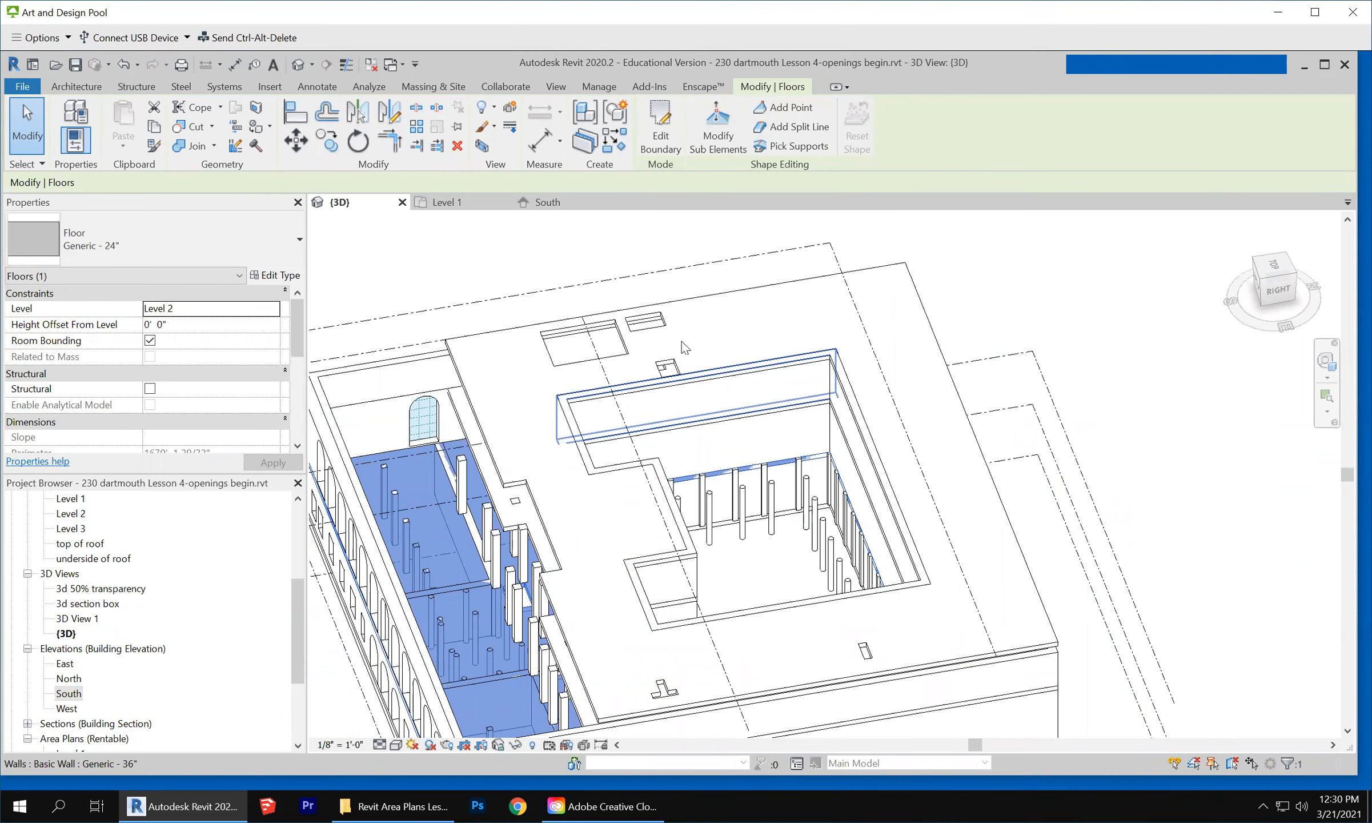
click(661, 116)
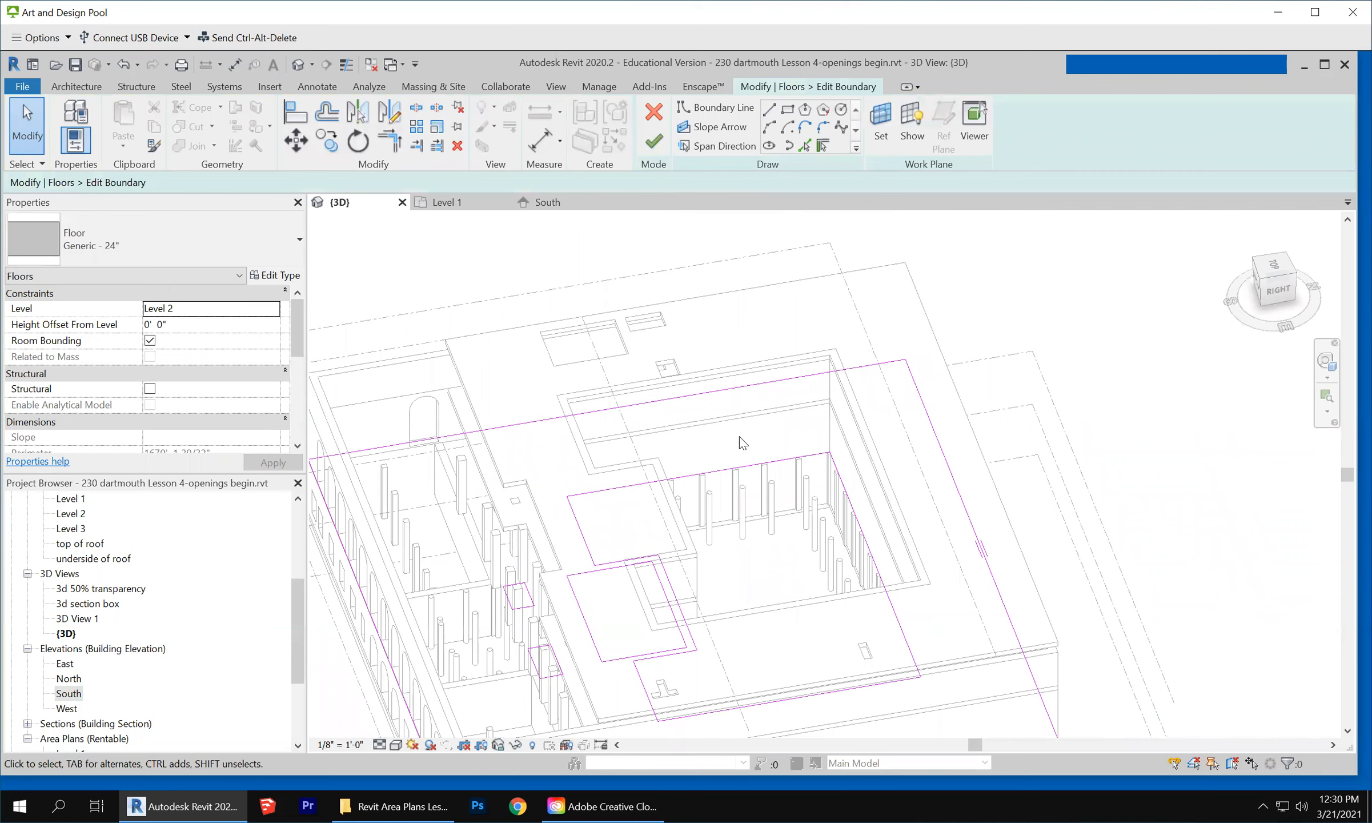
In the Level 2 floor plan, move the courtyard's west floor boundary line inward onto the colonnade, about 13'-6" from the wall
drag(299, 623, 300, 520)
double_click(83, 575)
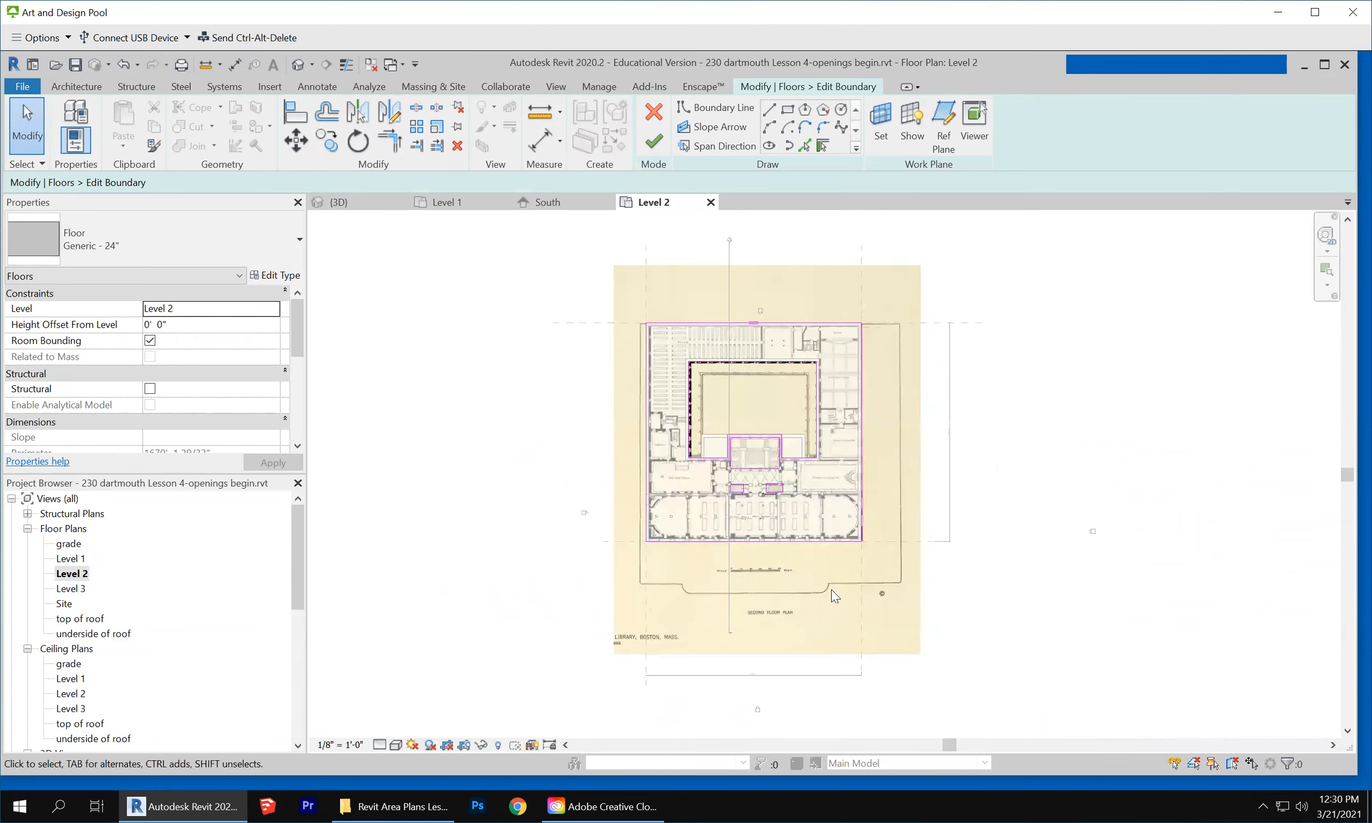
scroll(714, 388, up, 4)
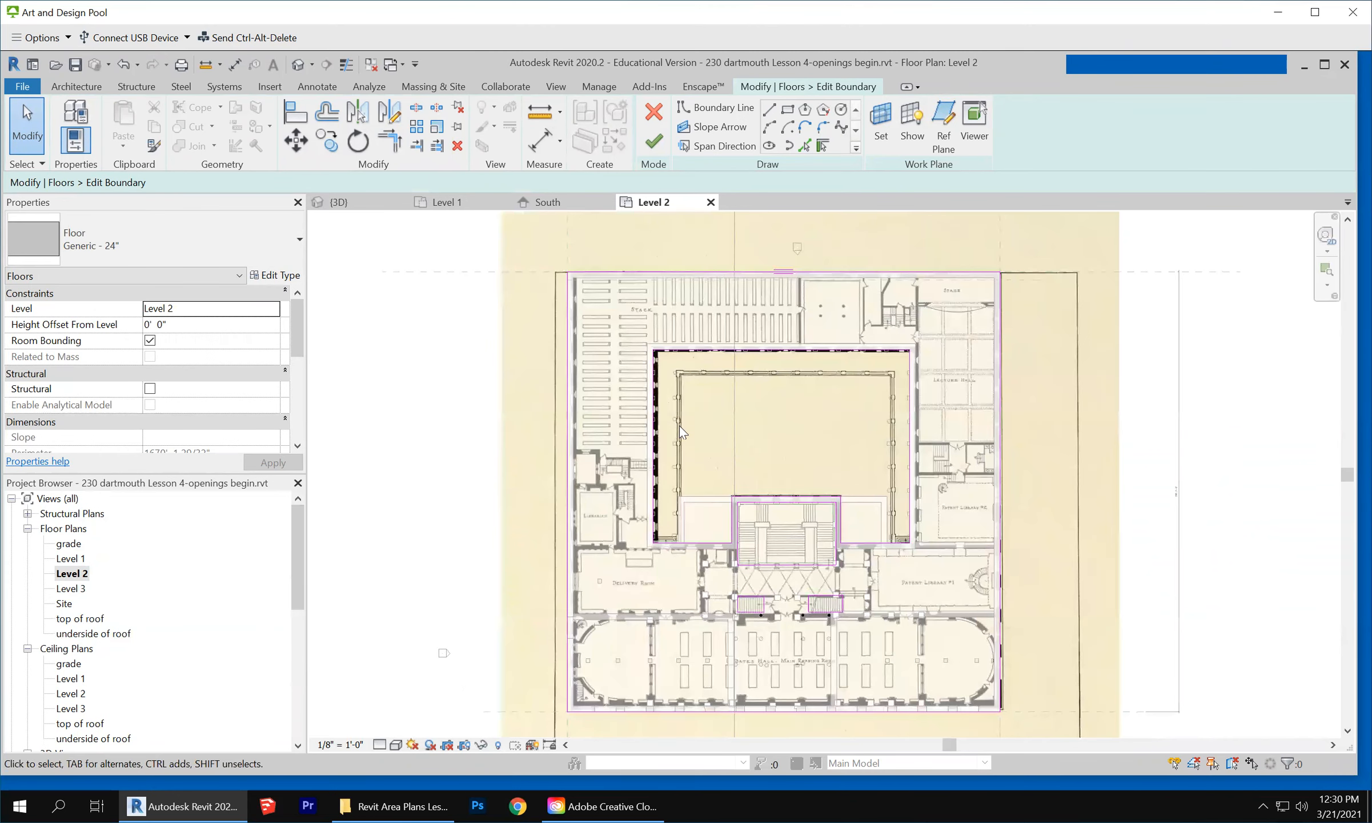
scroll(680, 429, up, 5)
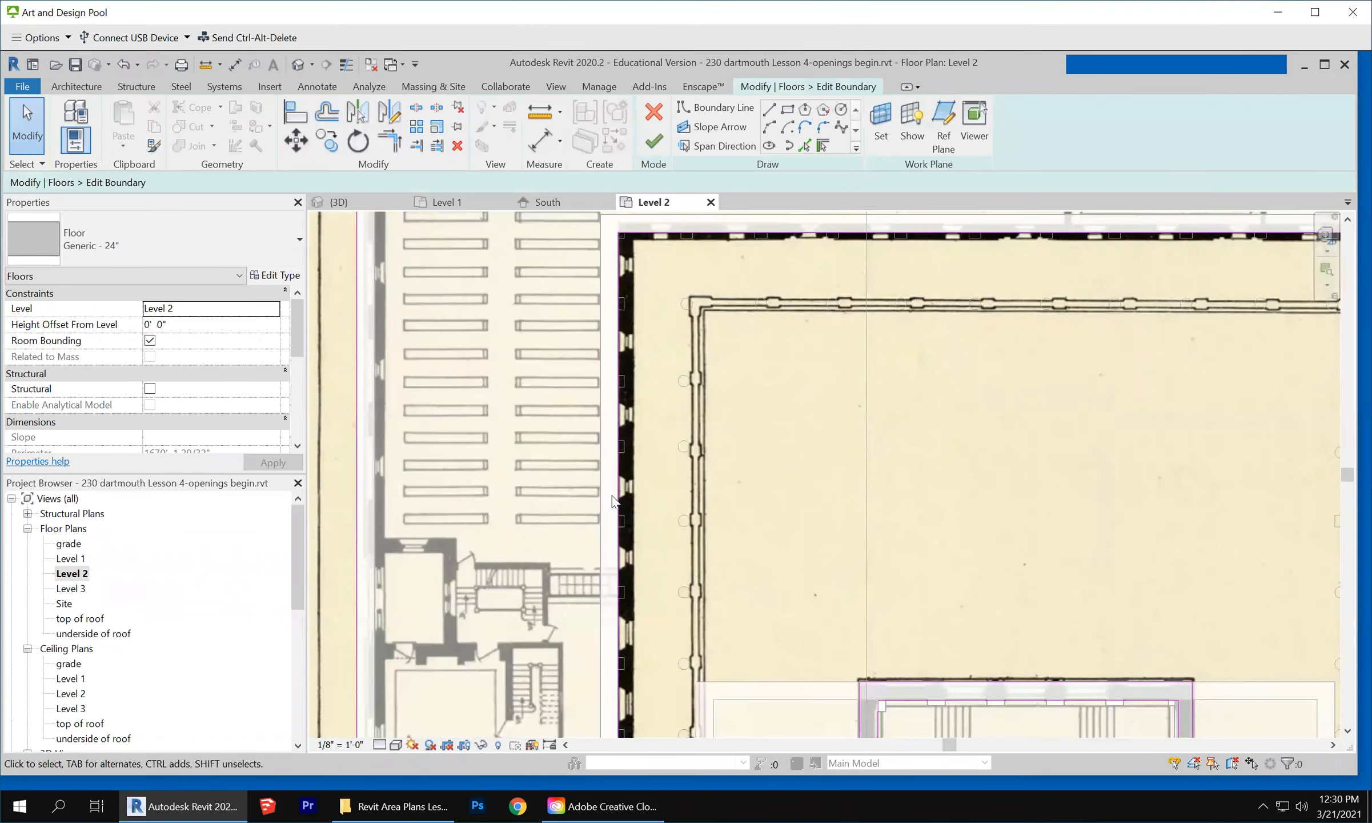
drag(620, 498, 690, 491)
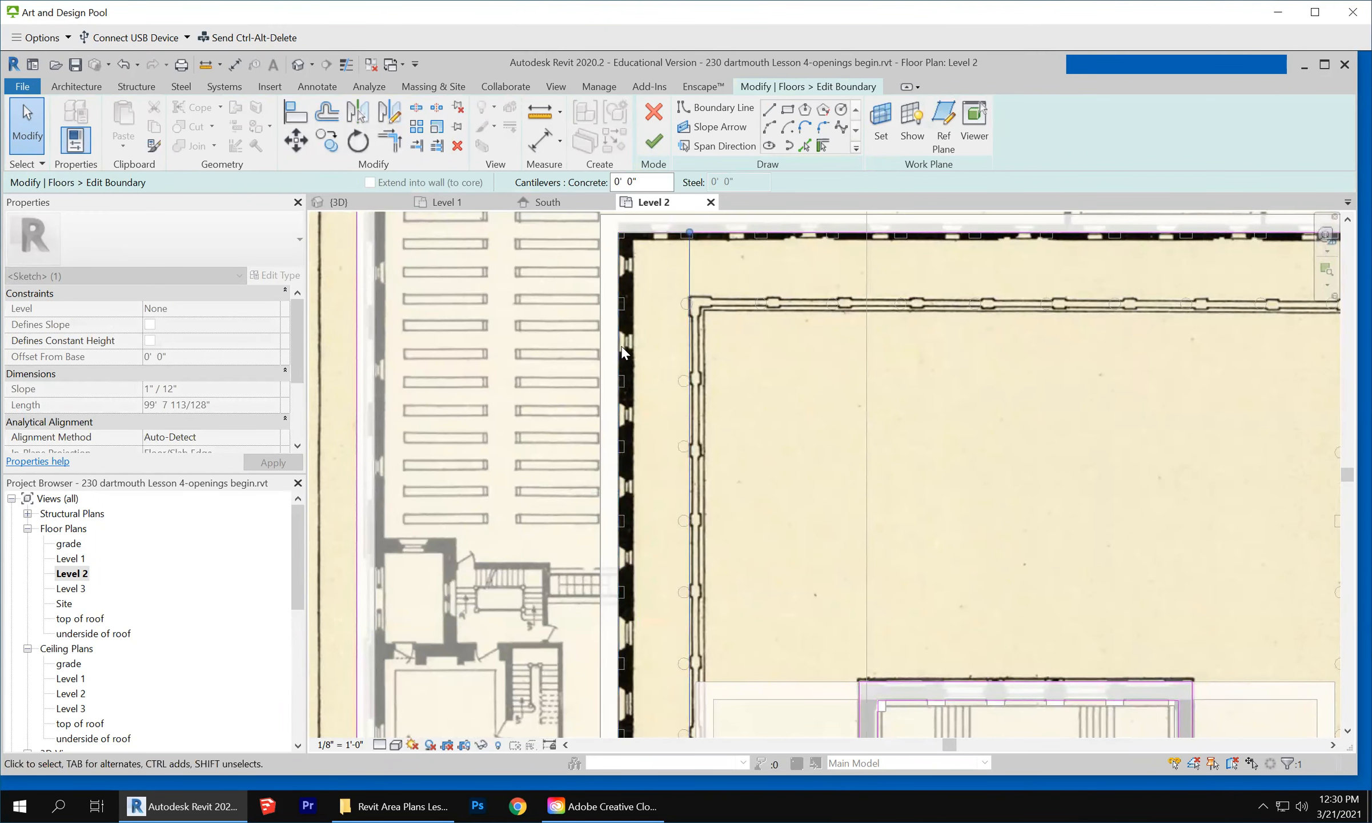
Shift the west courtyard boundary line slightly east to meet the adjoining wall's face, about 14'-6" from the courtyard wall
scroll(626, 334, down, 5)
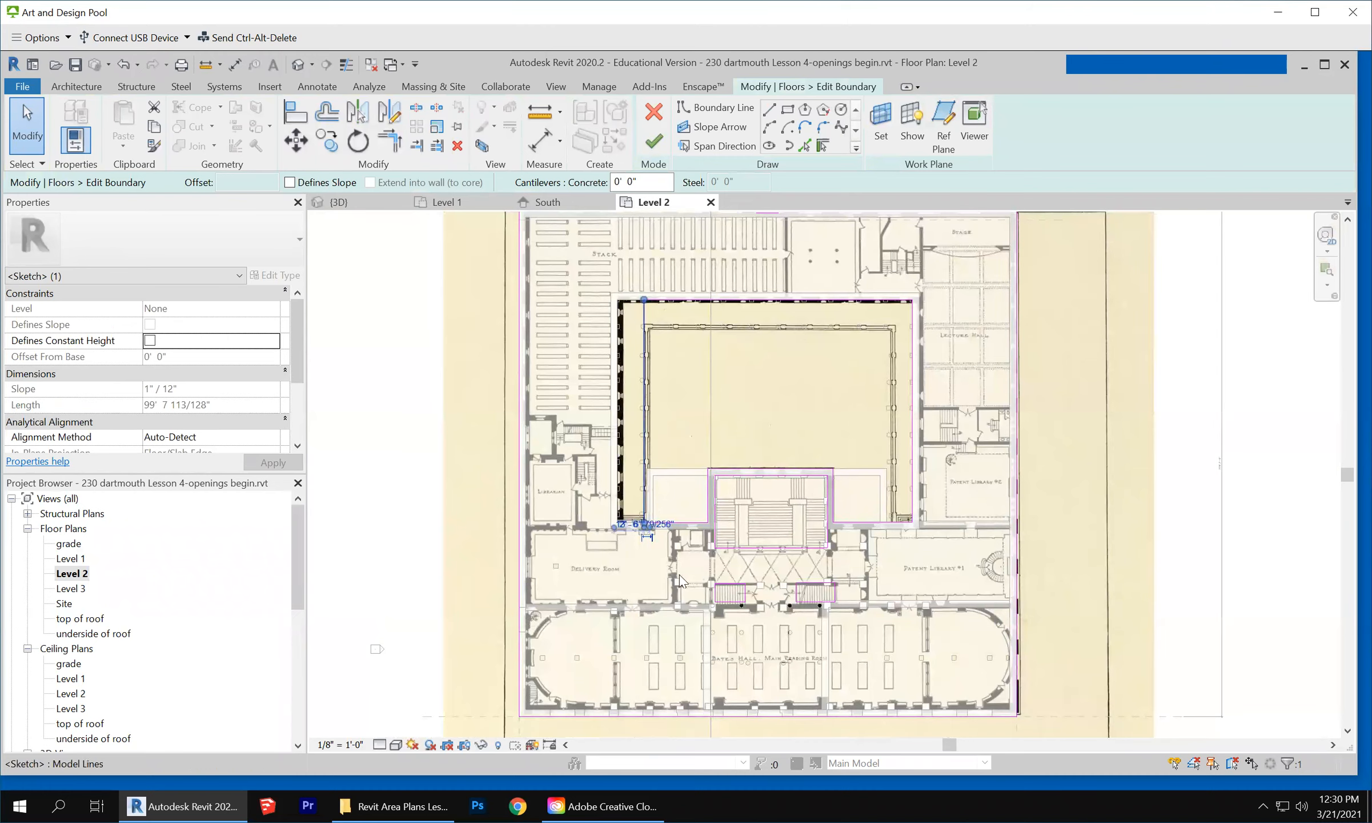
scroll(644, 479, up, 1)
scroll(644, 485, up, 5)
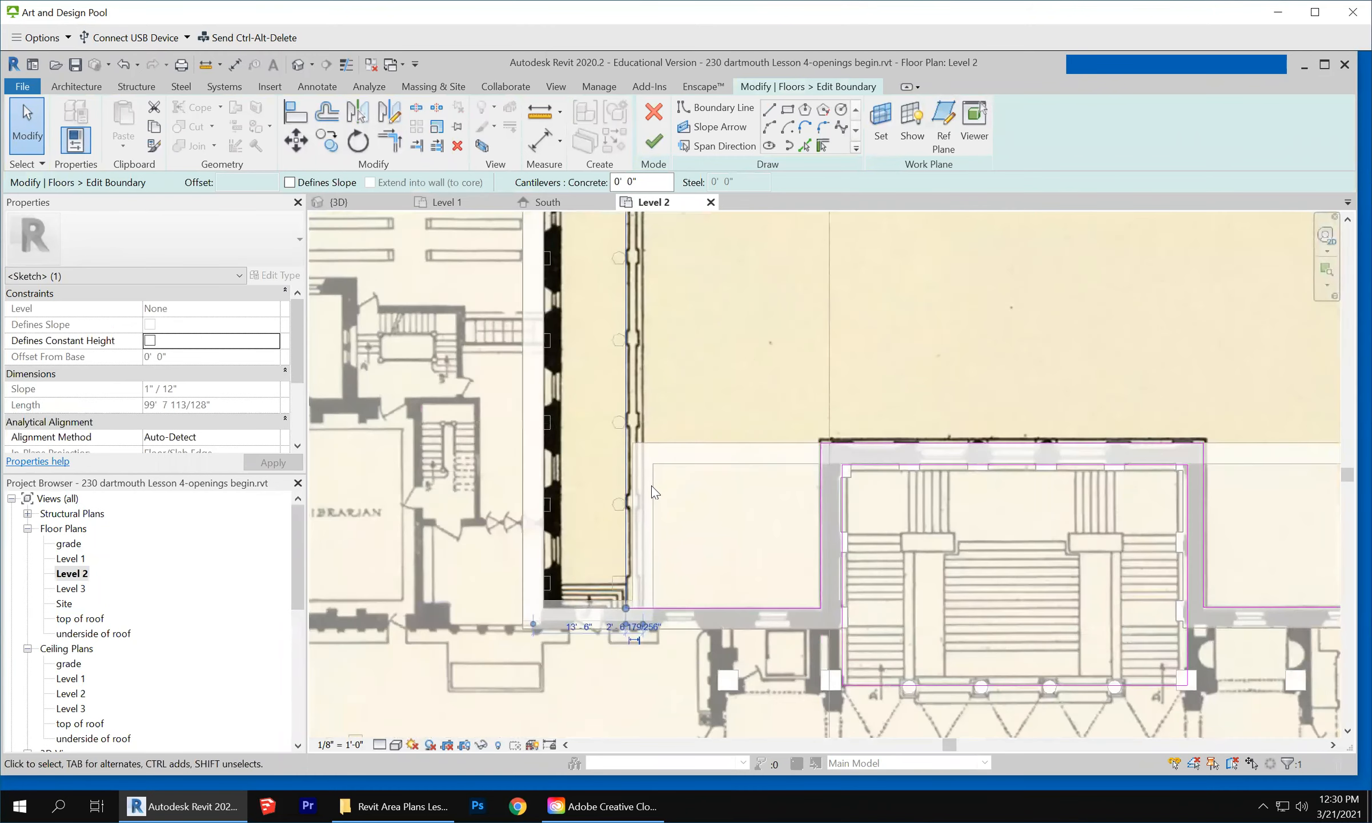
scroll(651, 497, down, 3)
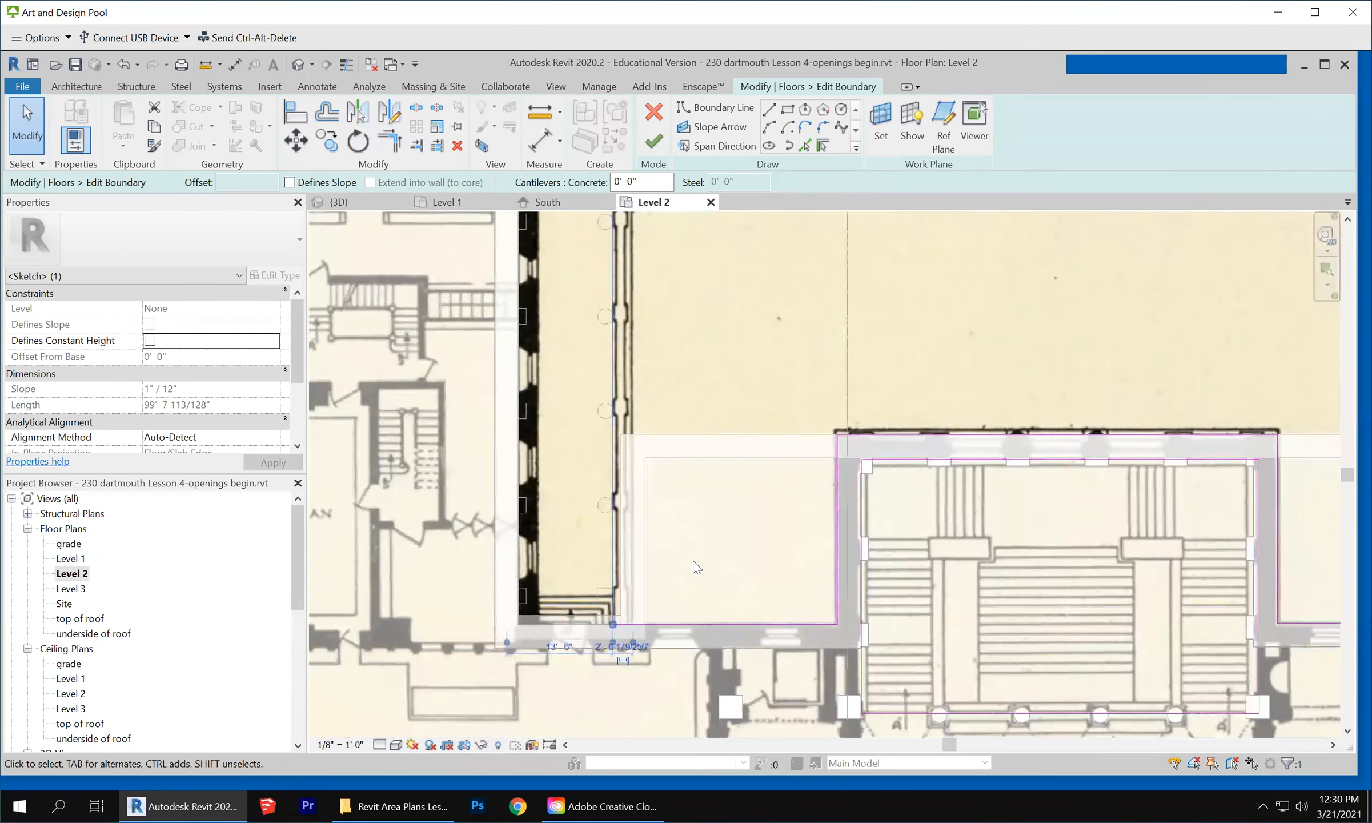
click(574, 462)
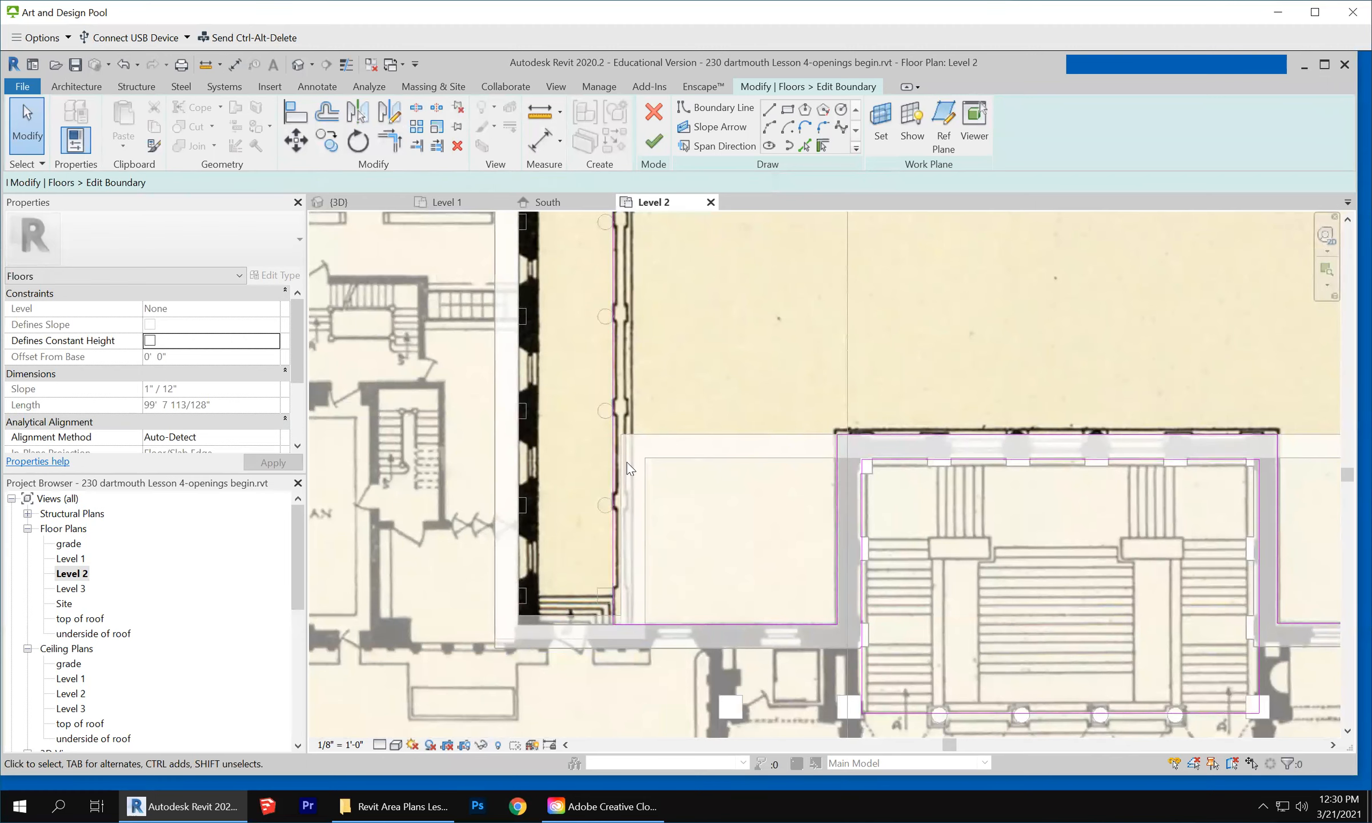
mouse_move(612, 464)
mouse_down()
mouse_move(646, 464)
mouse_move(623, 466)
mouse_up()
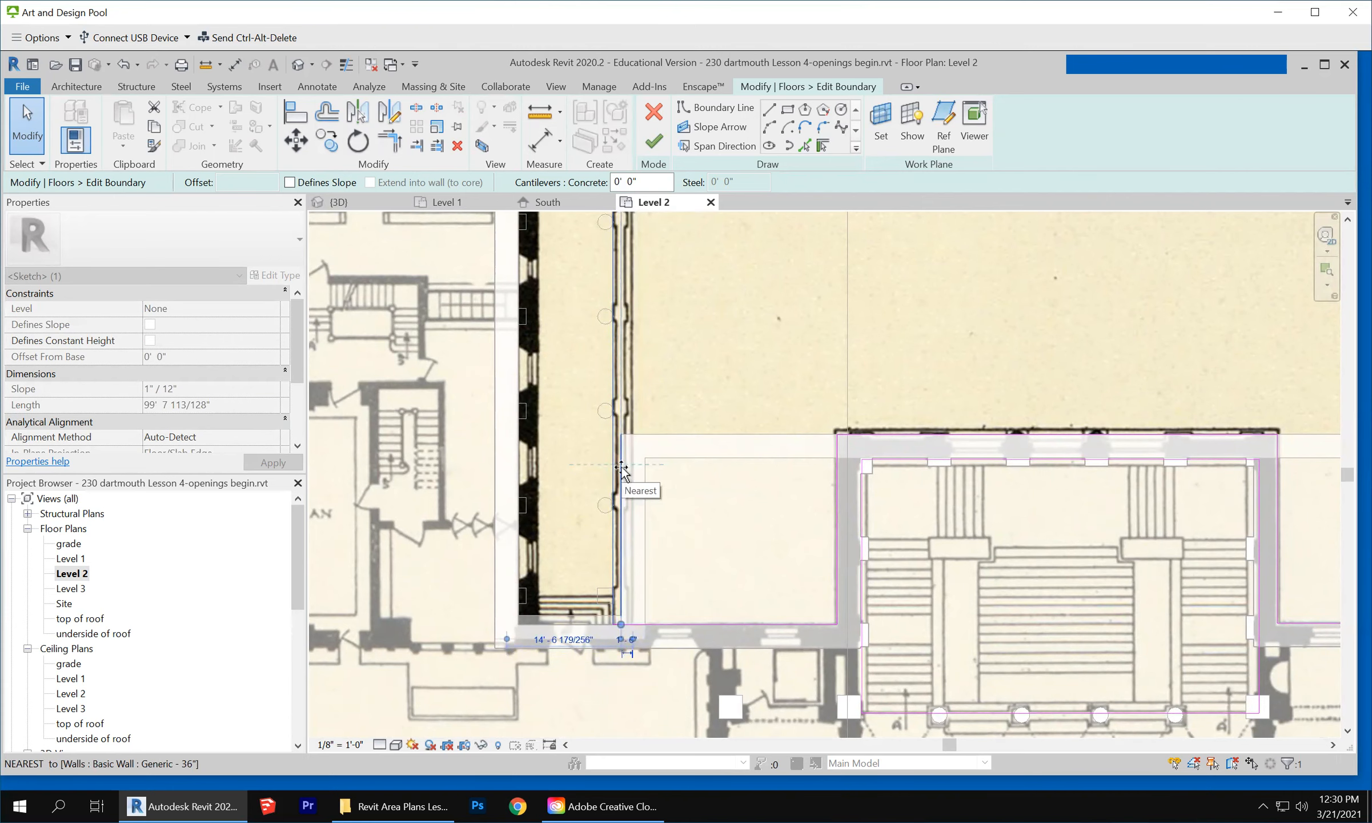
Move the courtyard's north floor boundary line inward onto the traced colonnade, about 13'-6" from the wall
scroll(566, 685, down, 1)
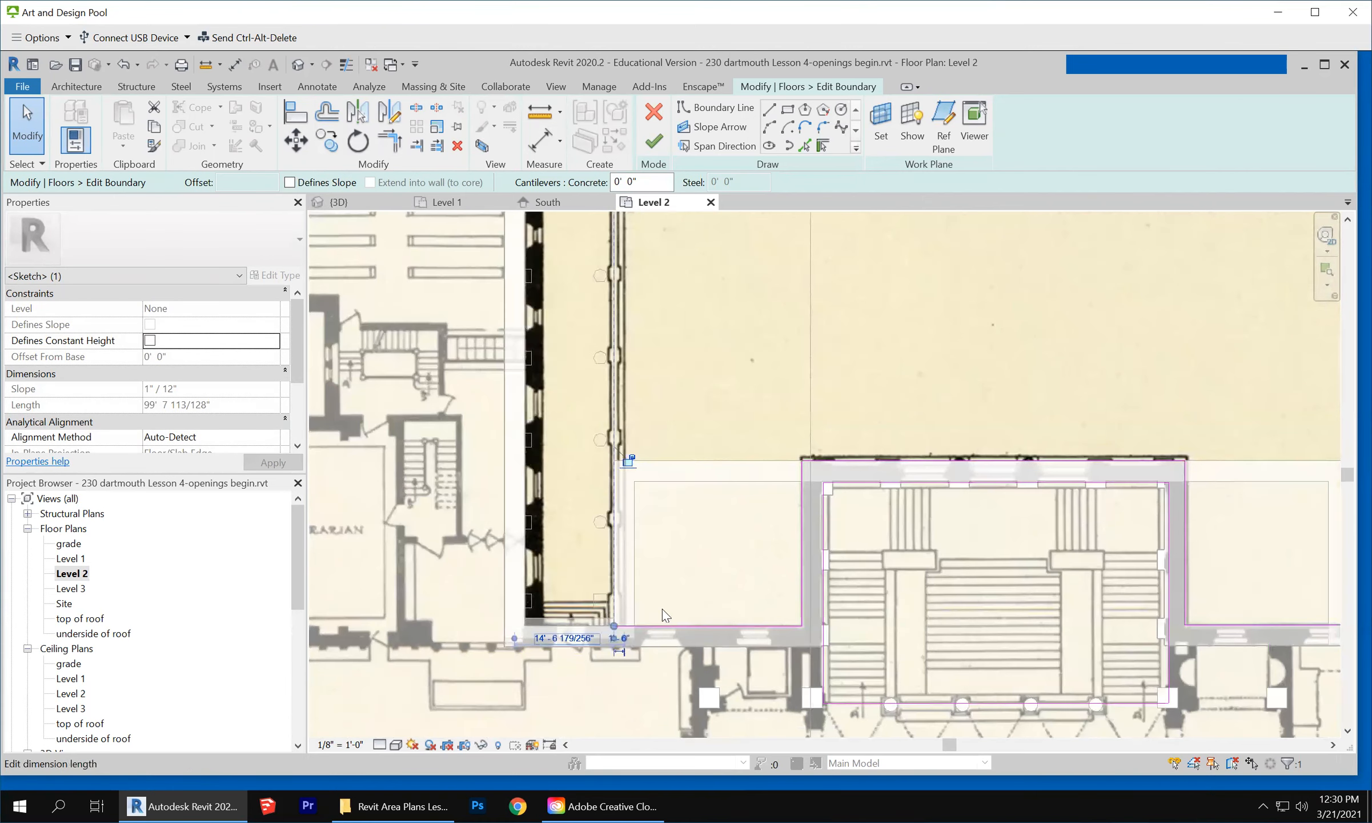
scroll(503, 683, down, 2)
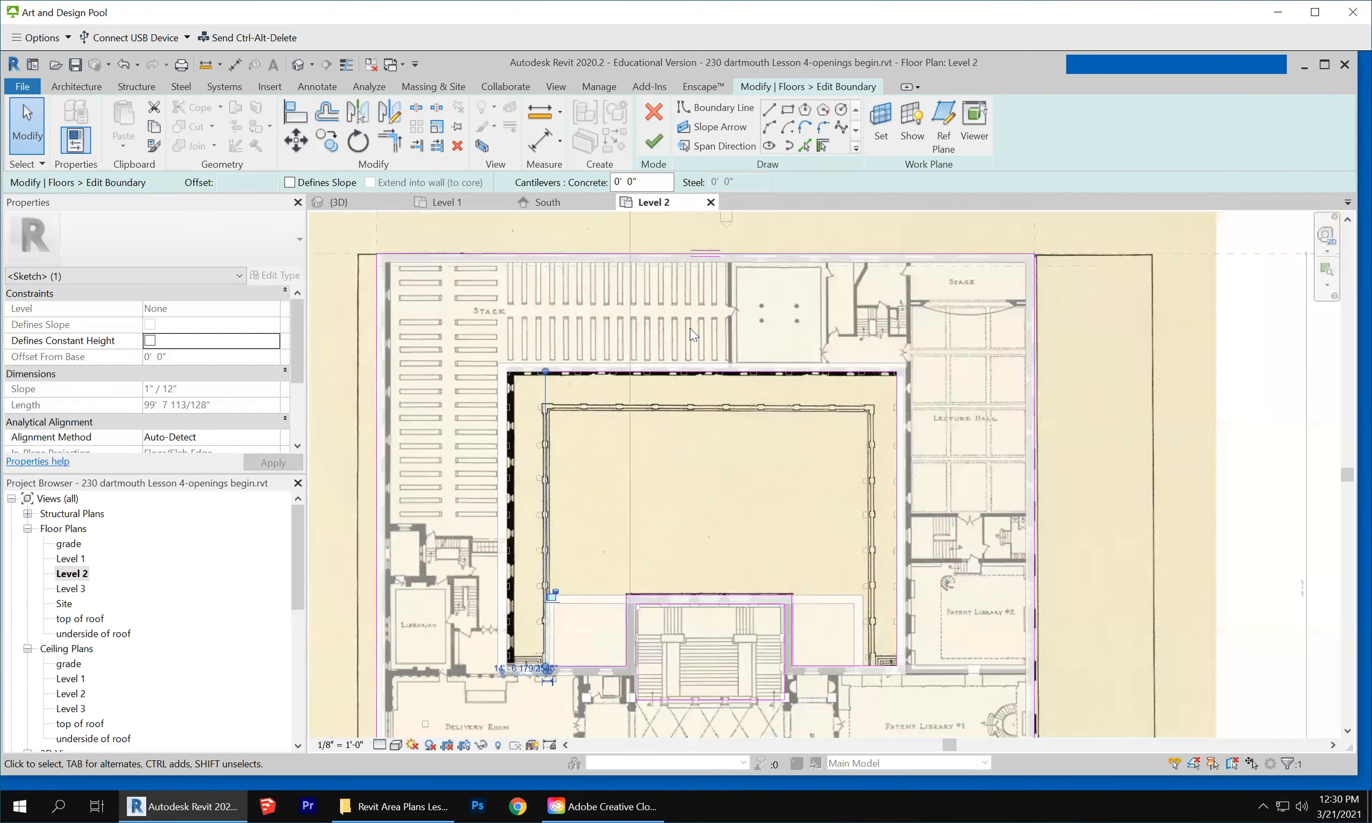
click(585, 390)
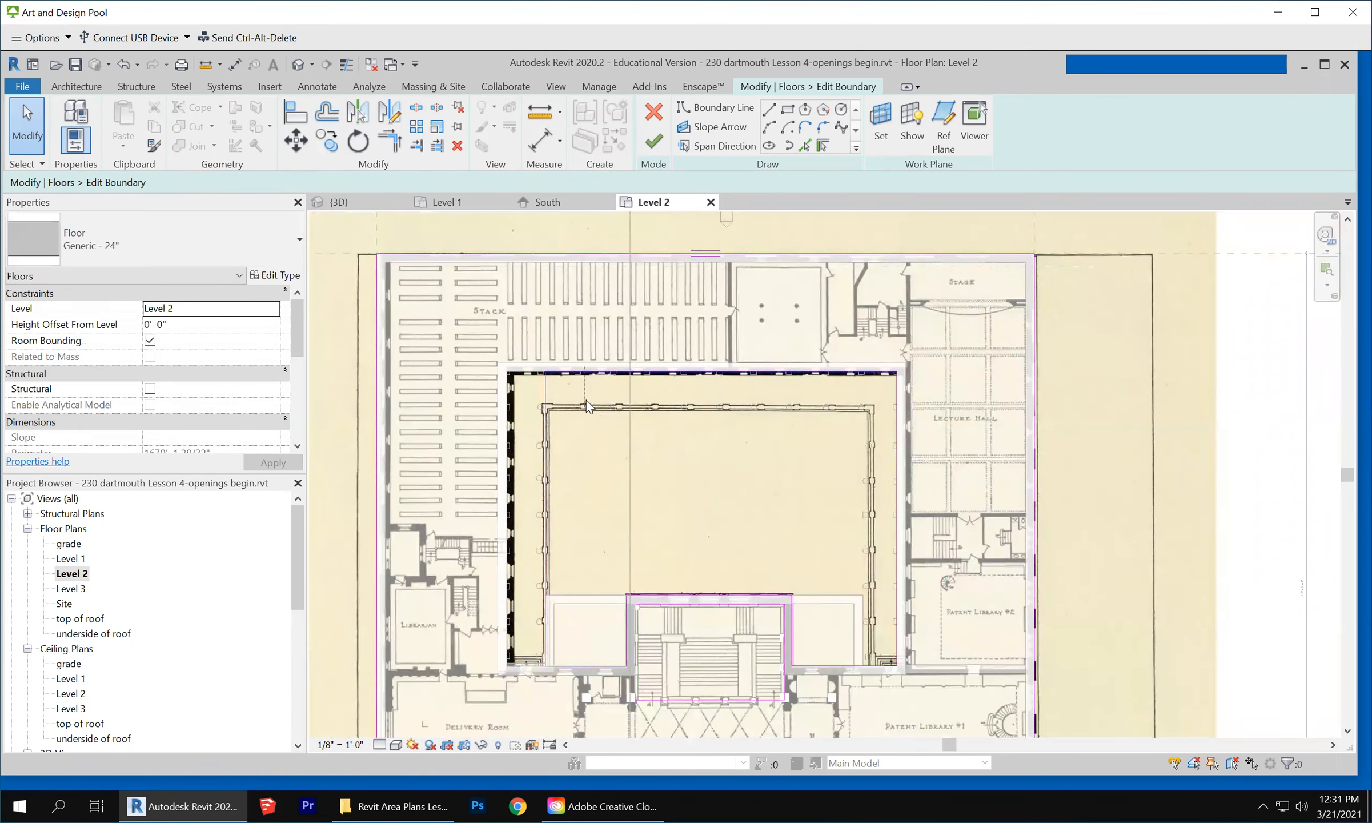
click(588, 407)
click(577, 341)
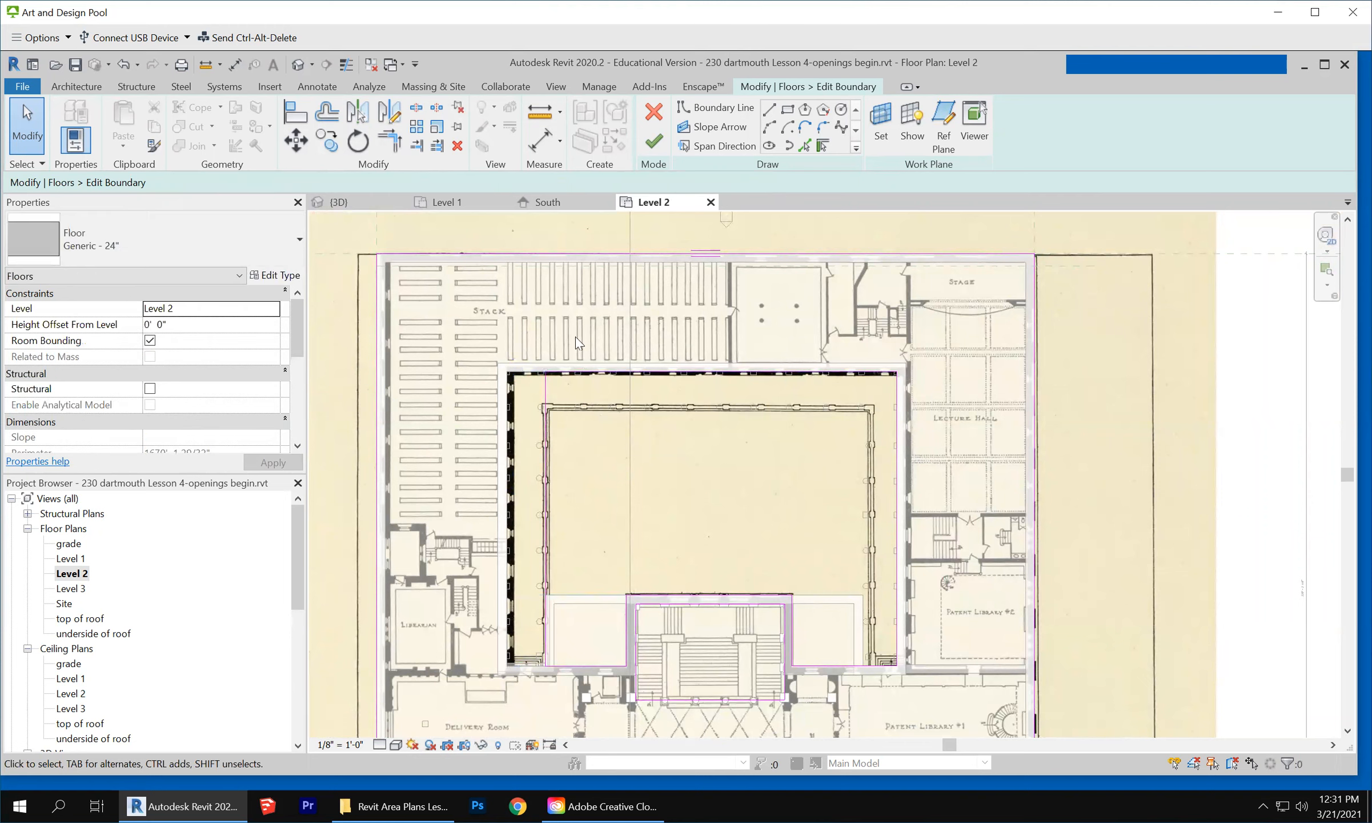
scroll(578, 375, up, 3)
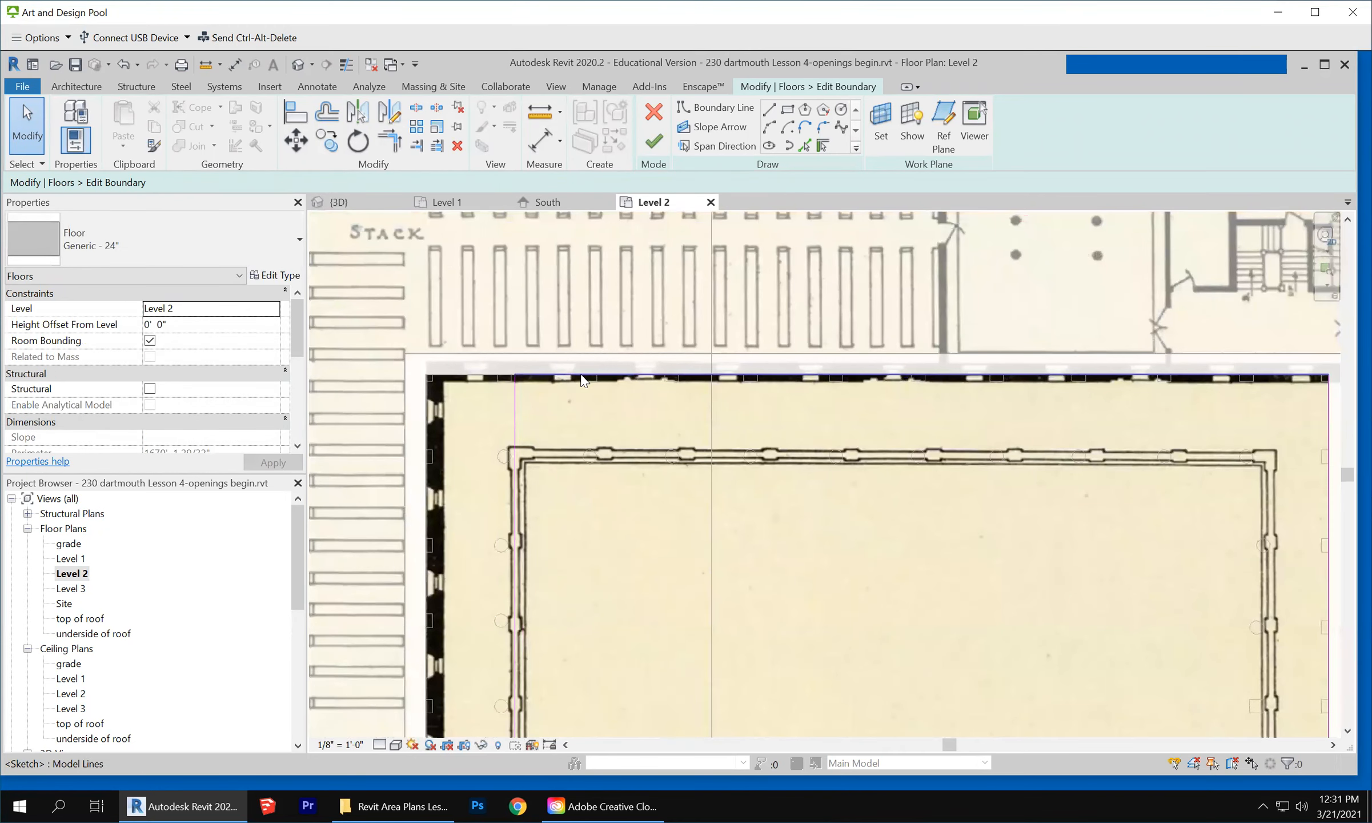
drag(571, 379, 571, 456)
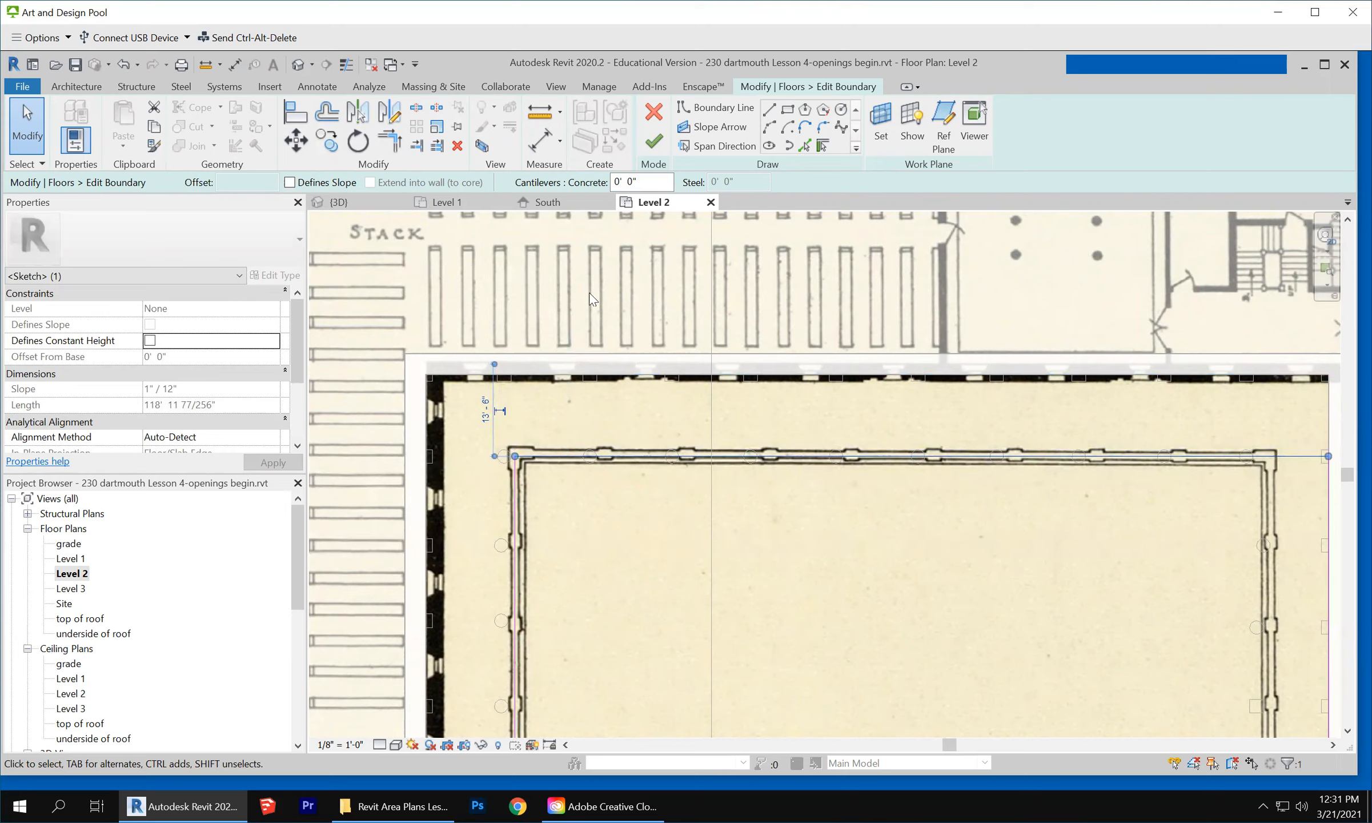
Move the courtyard's east floor boundary line inward to the traced colonnade, about 11'-0" from the wall
scroll(393, 232, down, 2)
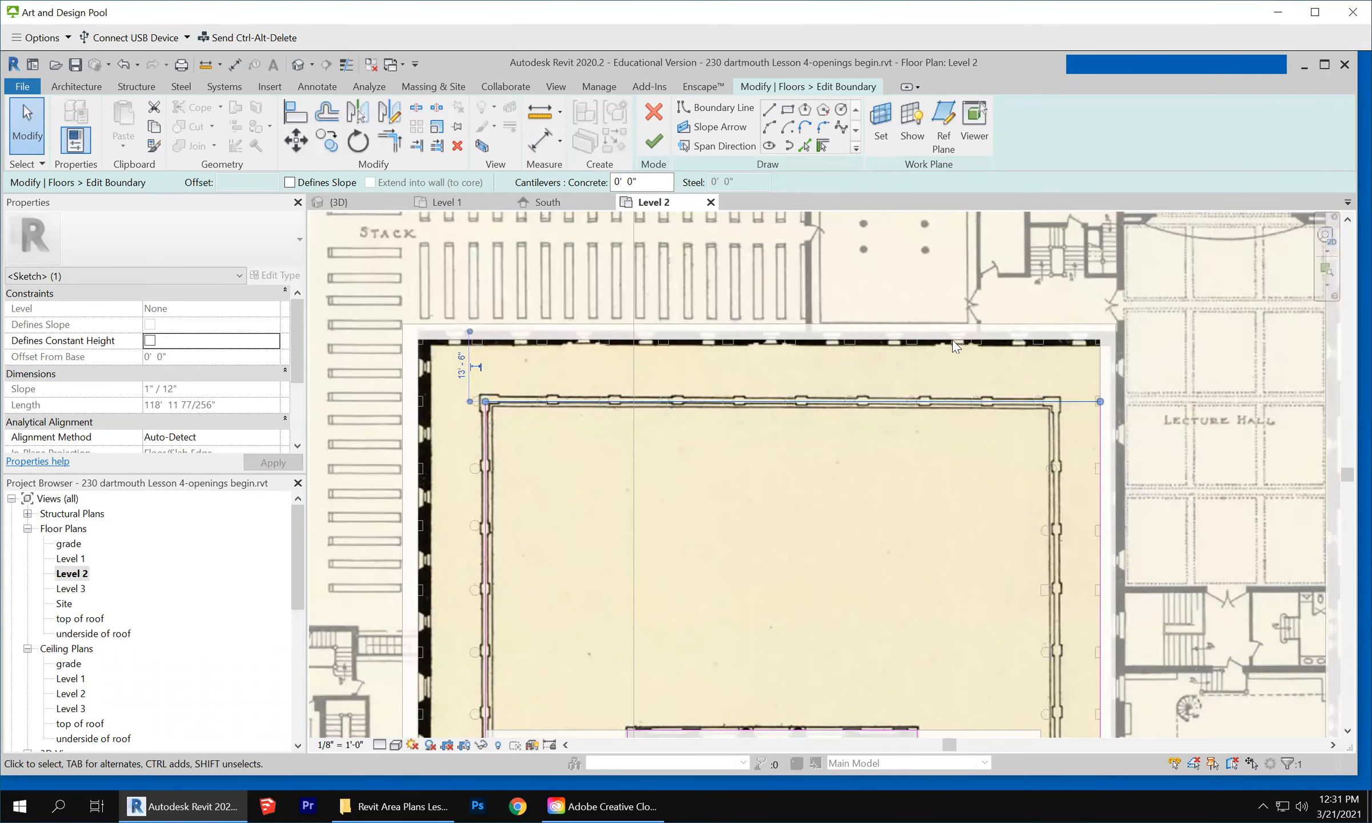
scroll(1079, 527, down, 2)
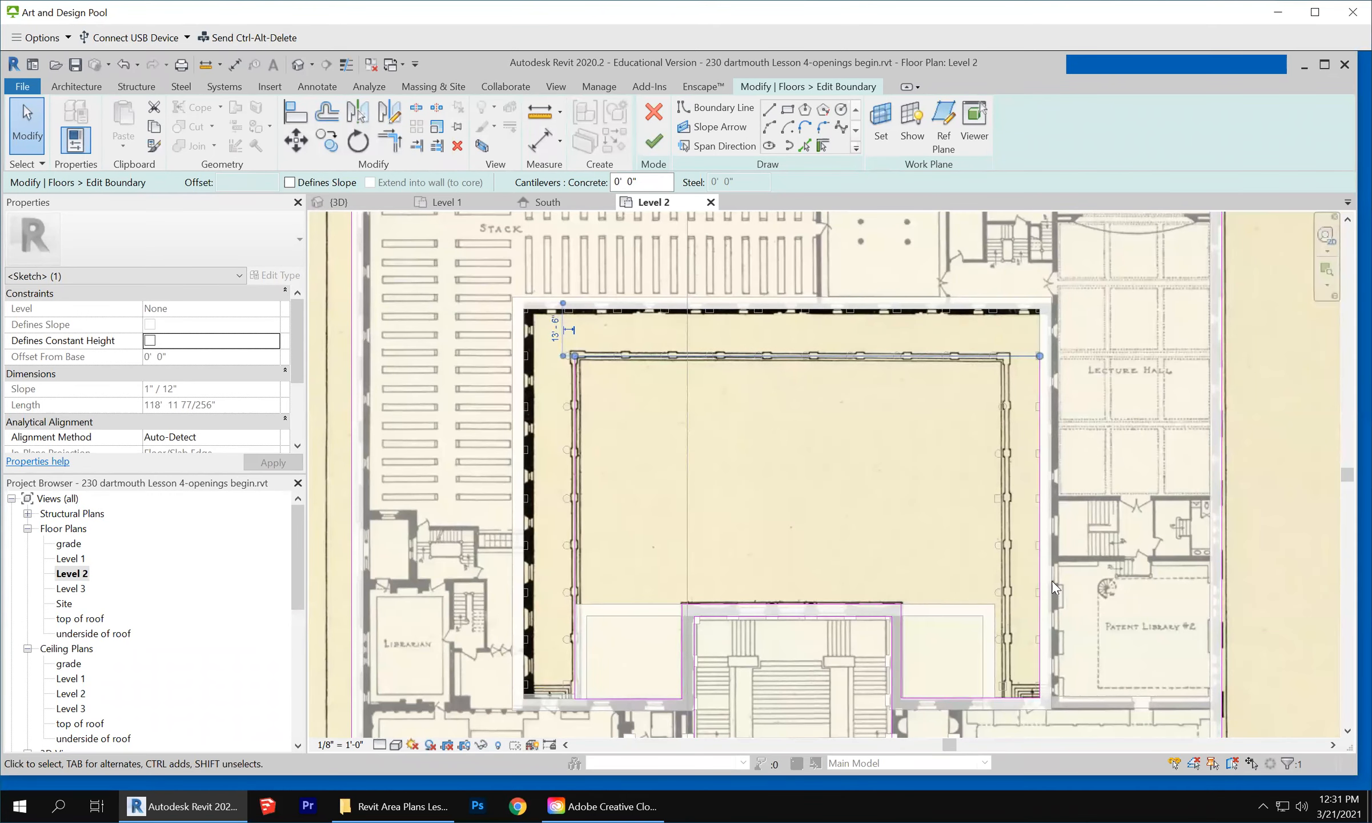
drag(1018, 588, 1001, 586)
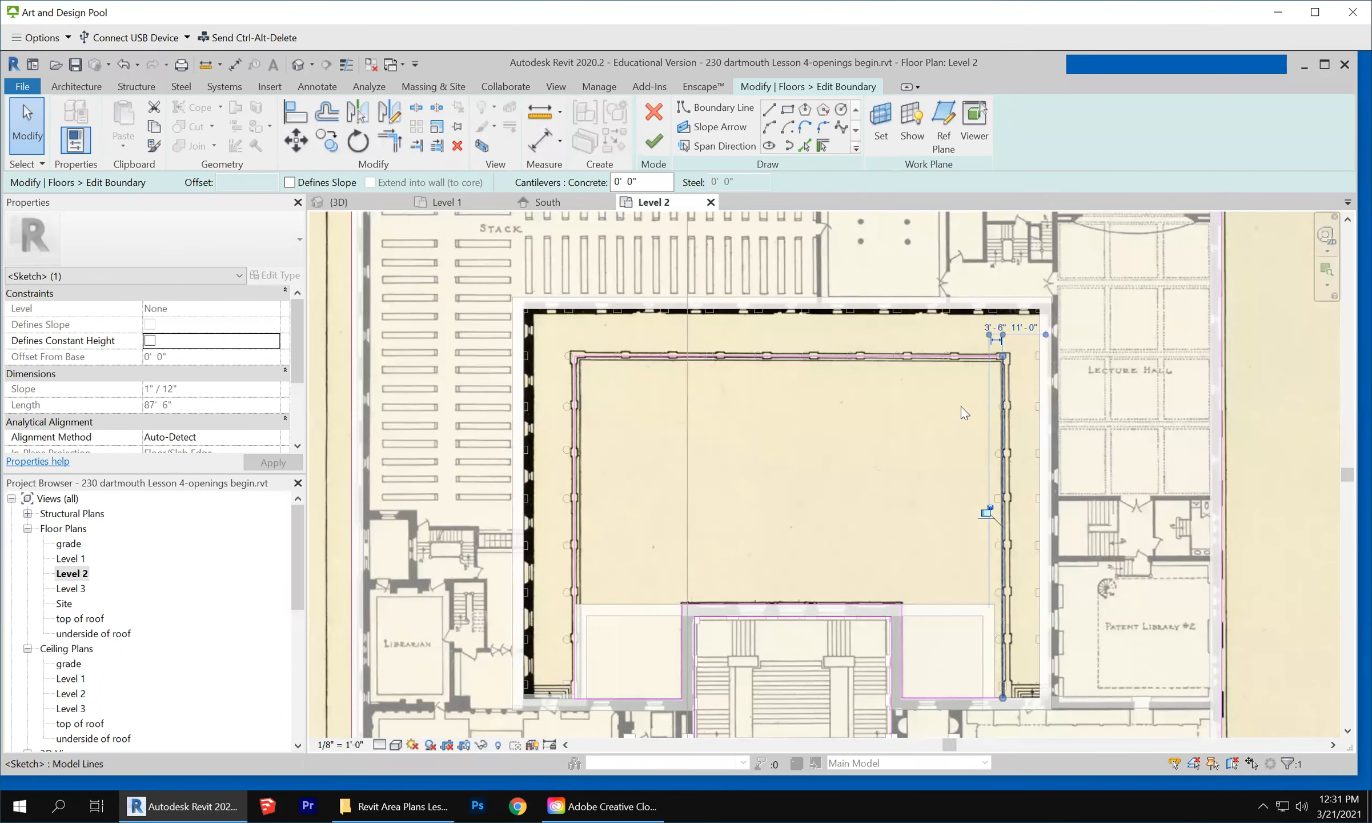
Shift the east courtyard boundary line farther inward, about 13'-0" from the courtyard wall
scroll(993, 469, up, 5)
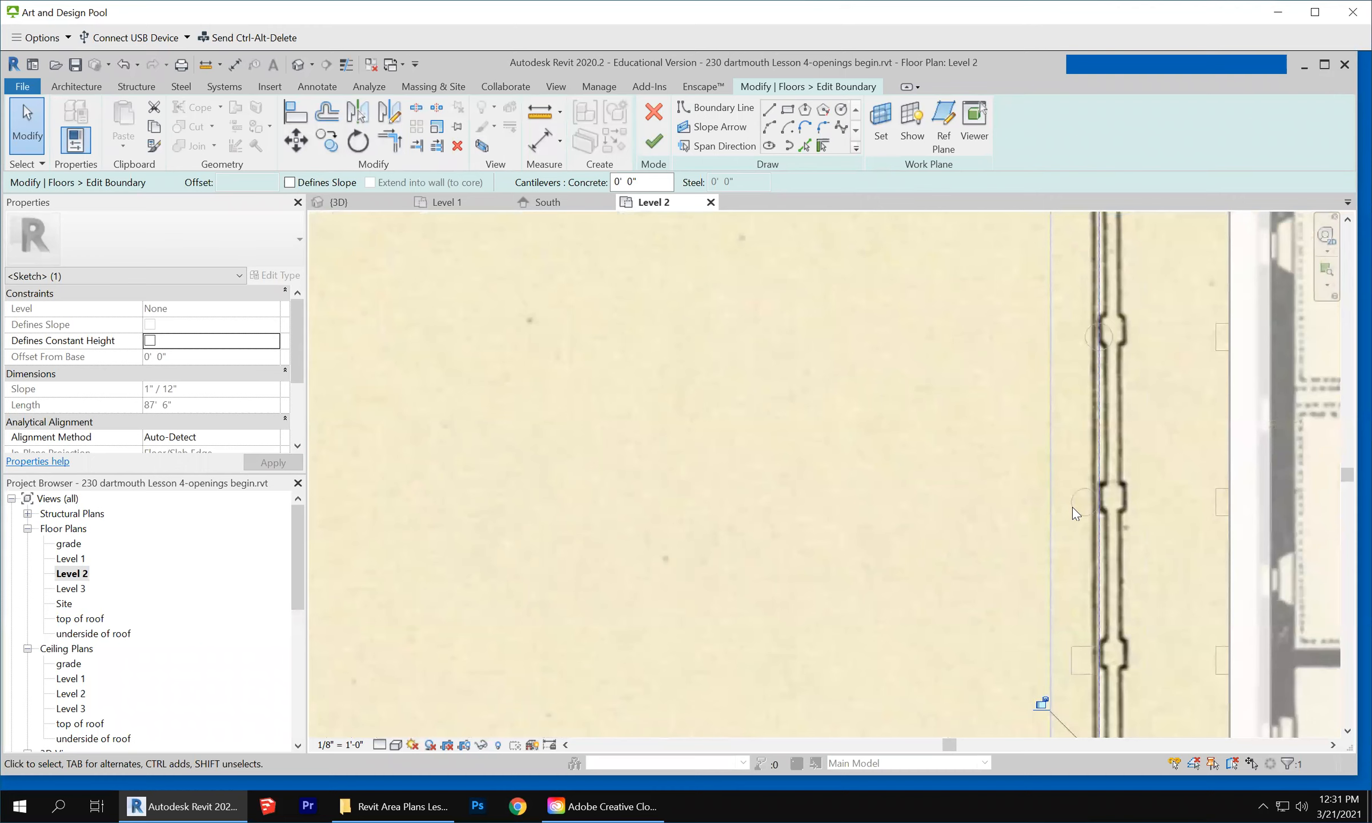
scroll(1001, 419, down, 2)
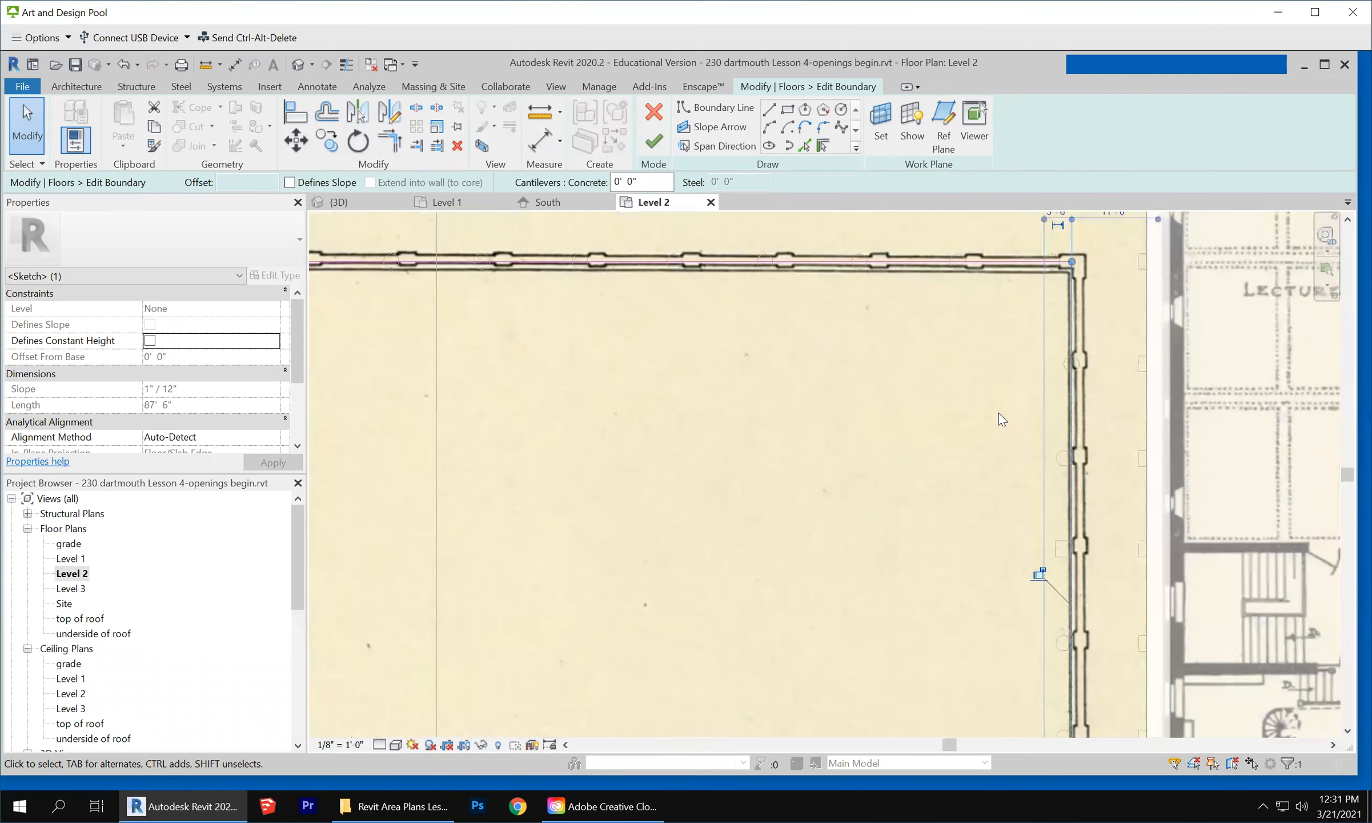
scroll(1001, 419, down, 2)
scroll(1001, 419, up, 1)
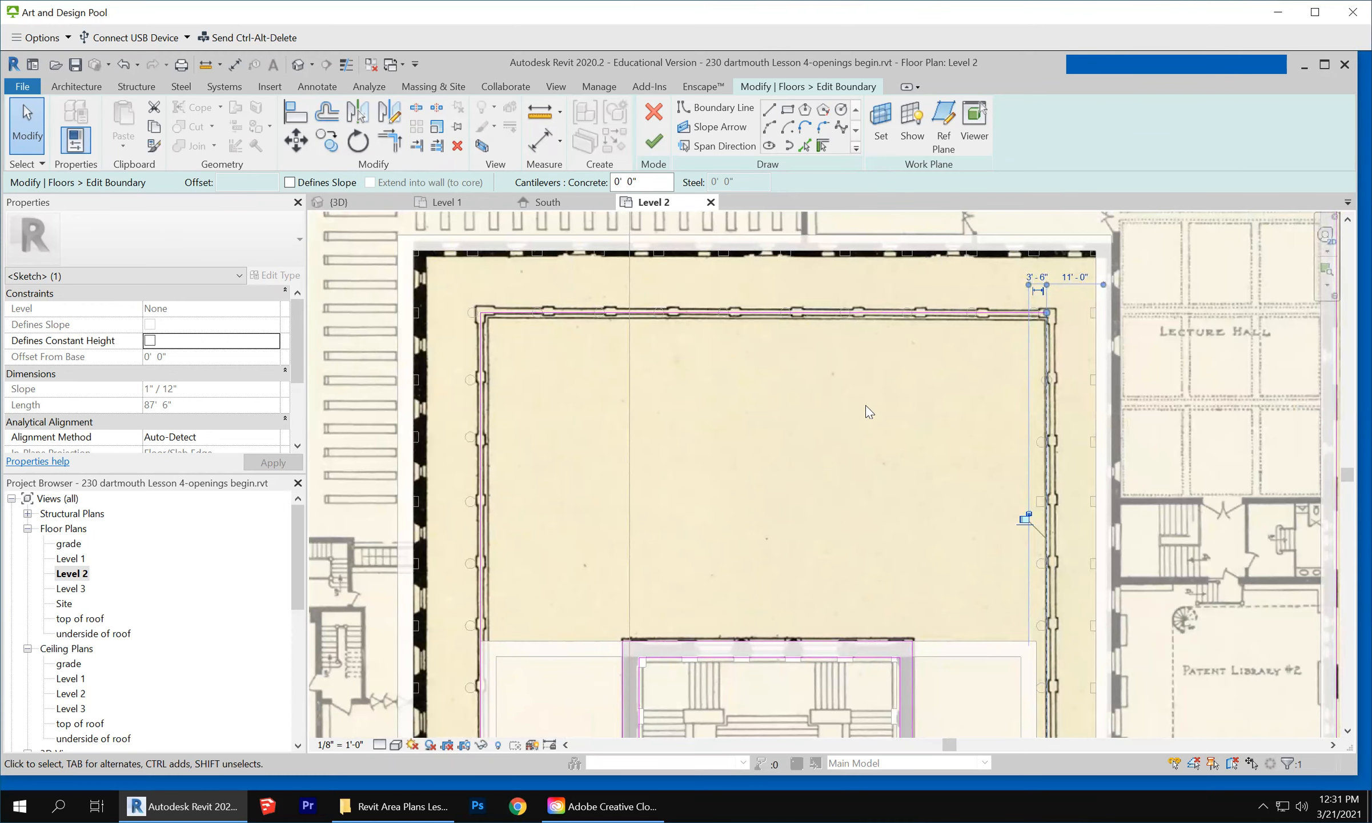
scroll(889, 420, down, 1)
scroll(893, 413, down, 1)
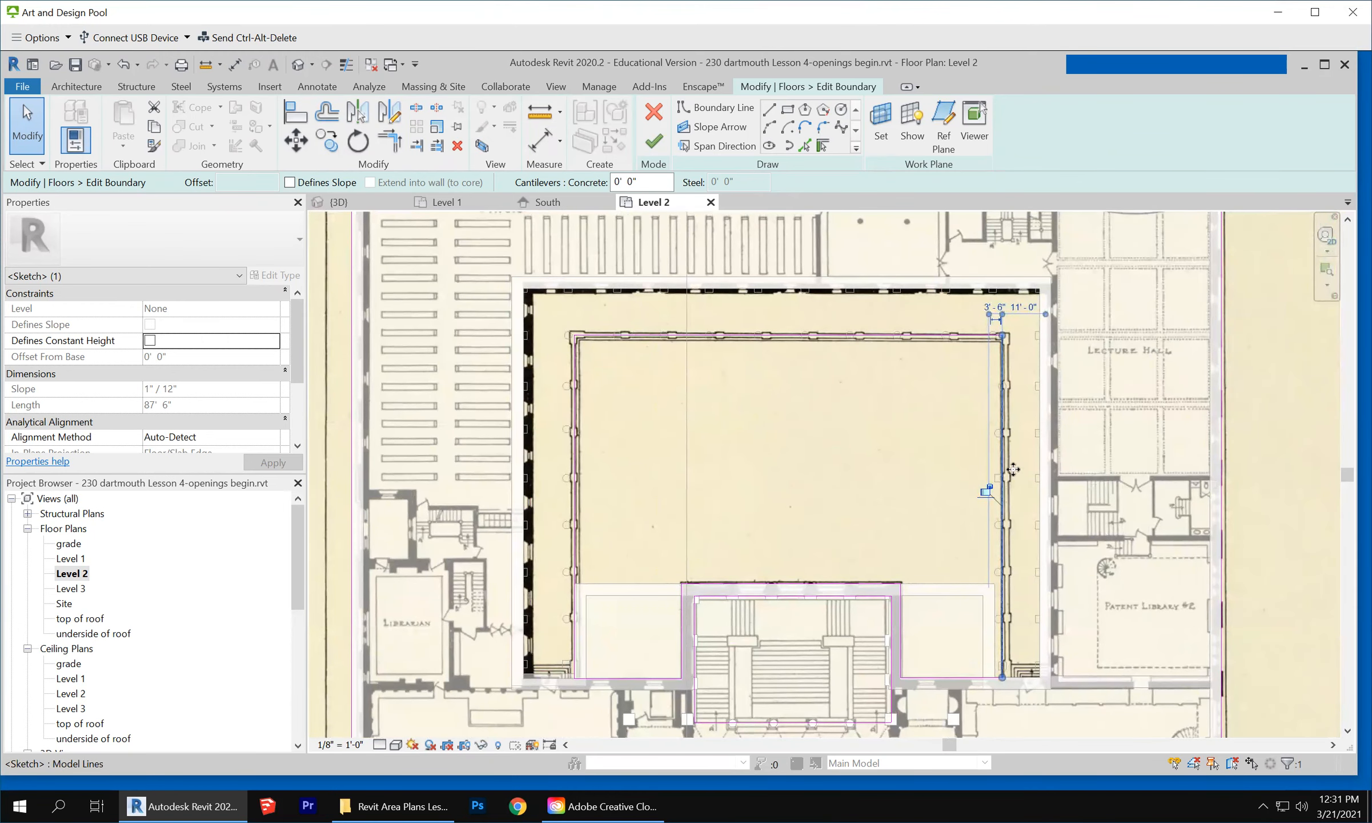
drag(1005, 467, 995, 468)
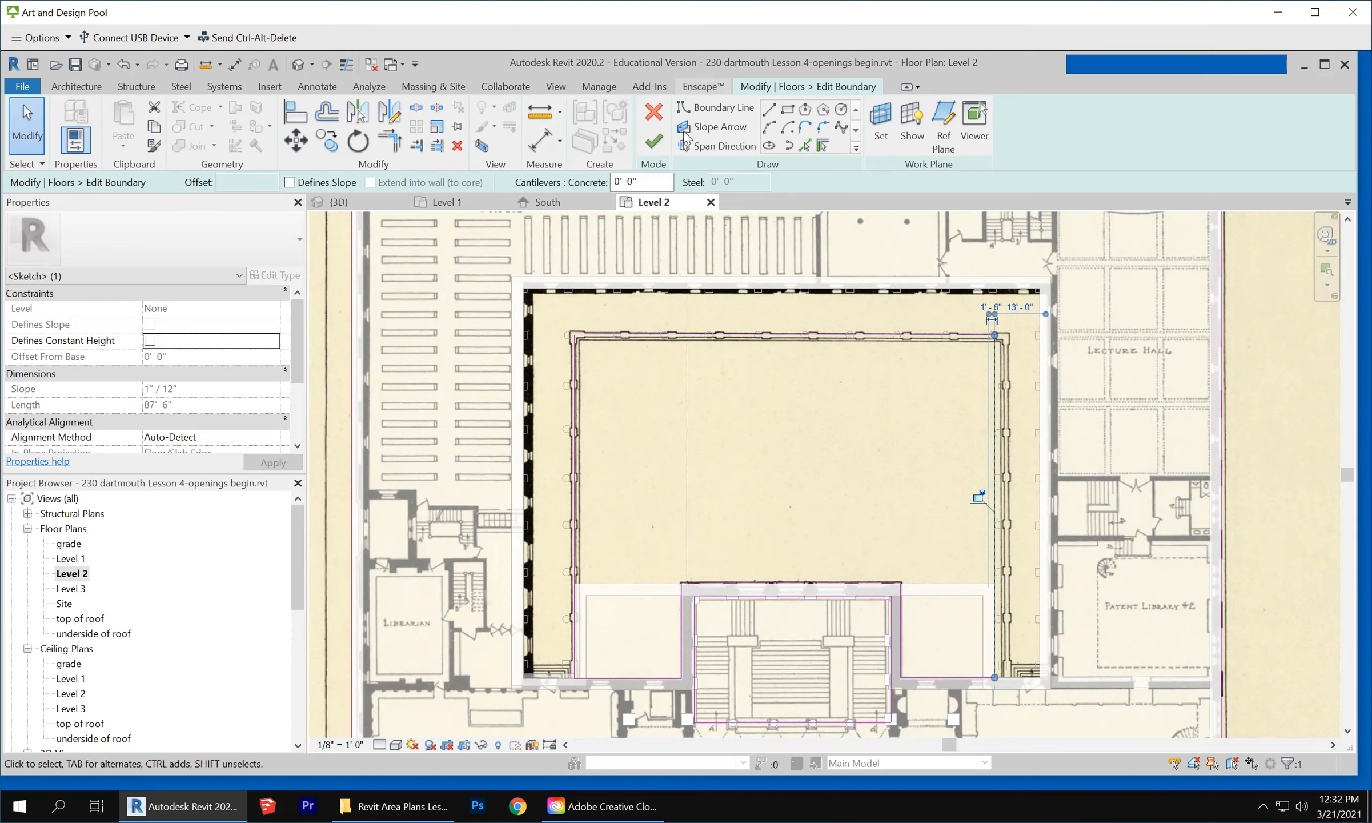
Finish the floor boundary without attaching walls to the floor's bottom, and check the extended courtyard floor in the 3D view
click(654, 141)
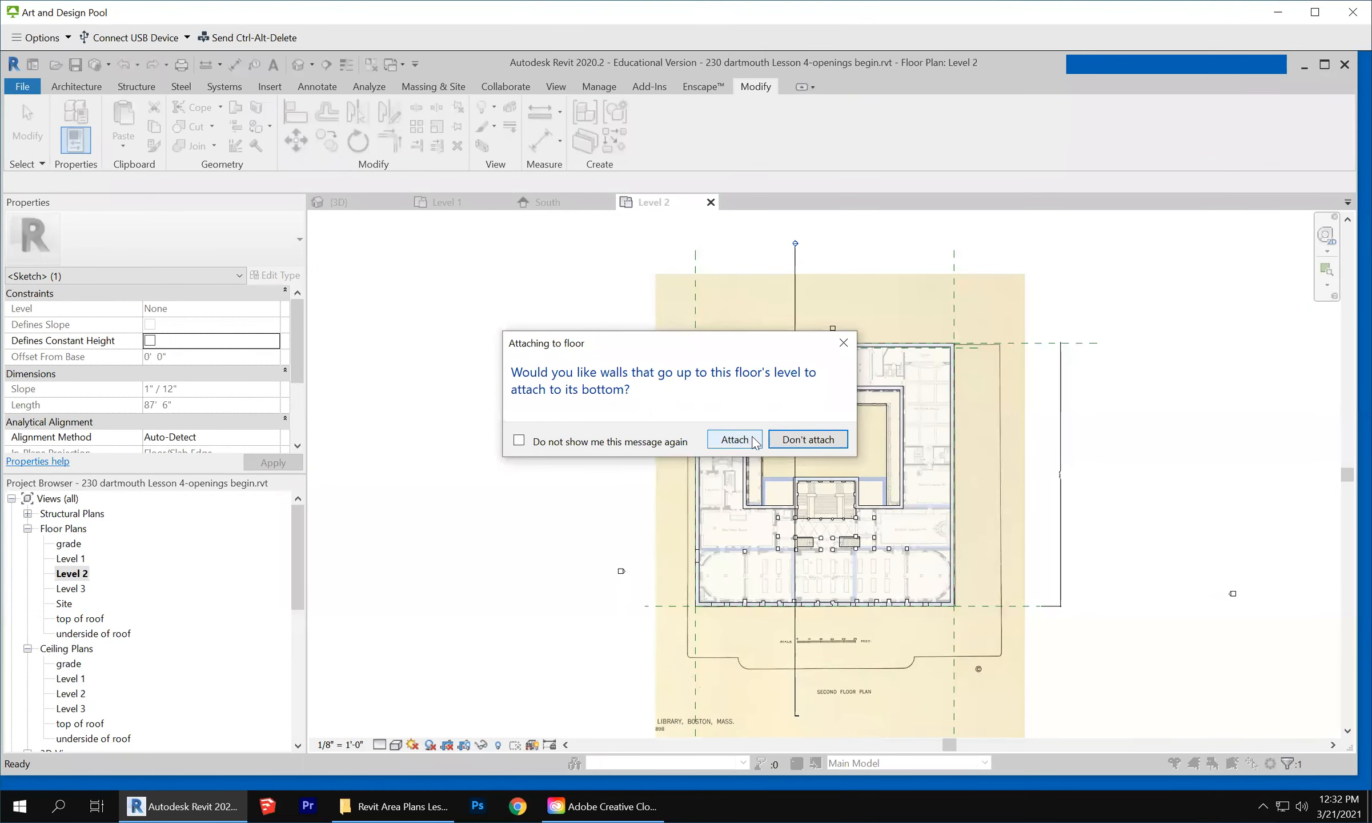
click(808, 438)
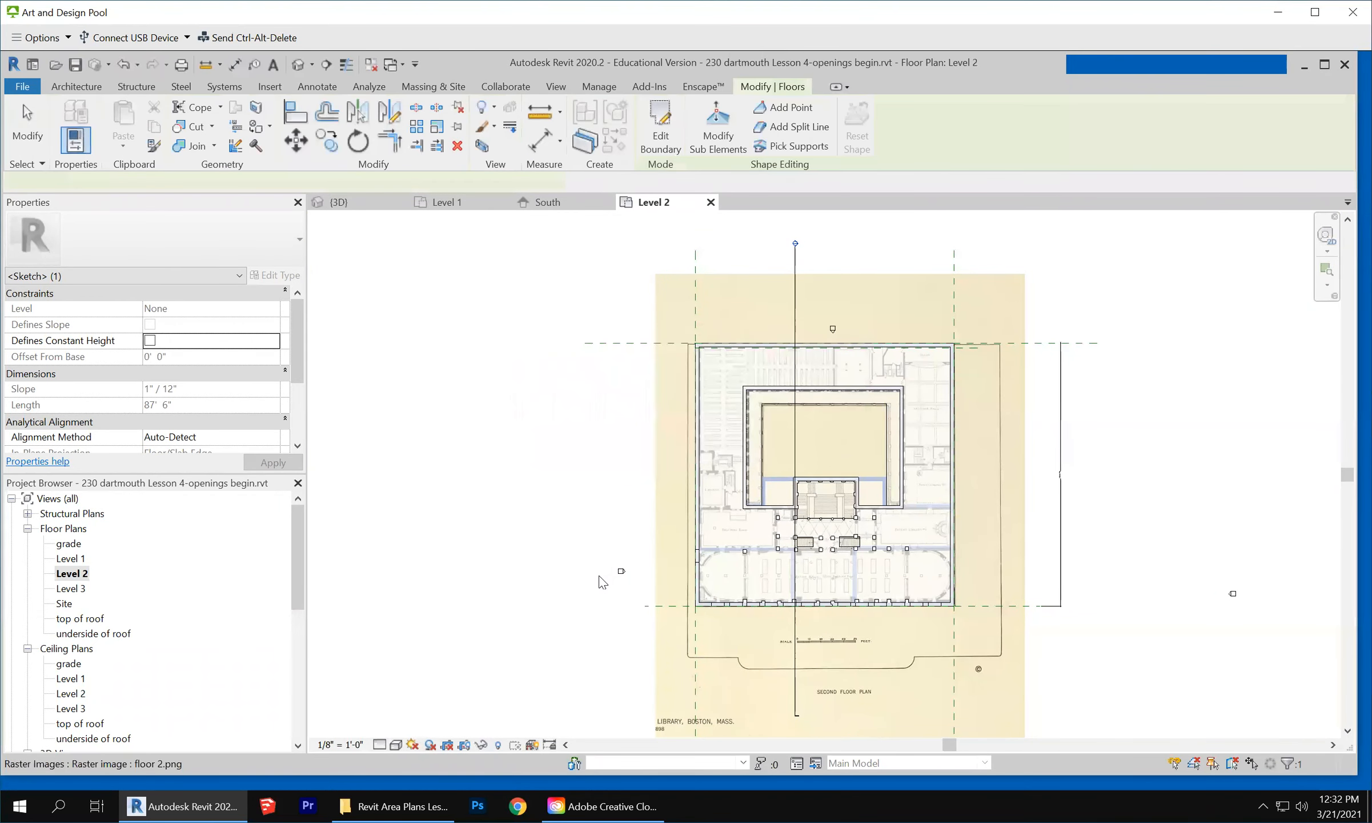
scroll(613, 573, up, 5)
scroll(818, 365, down, 3)
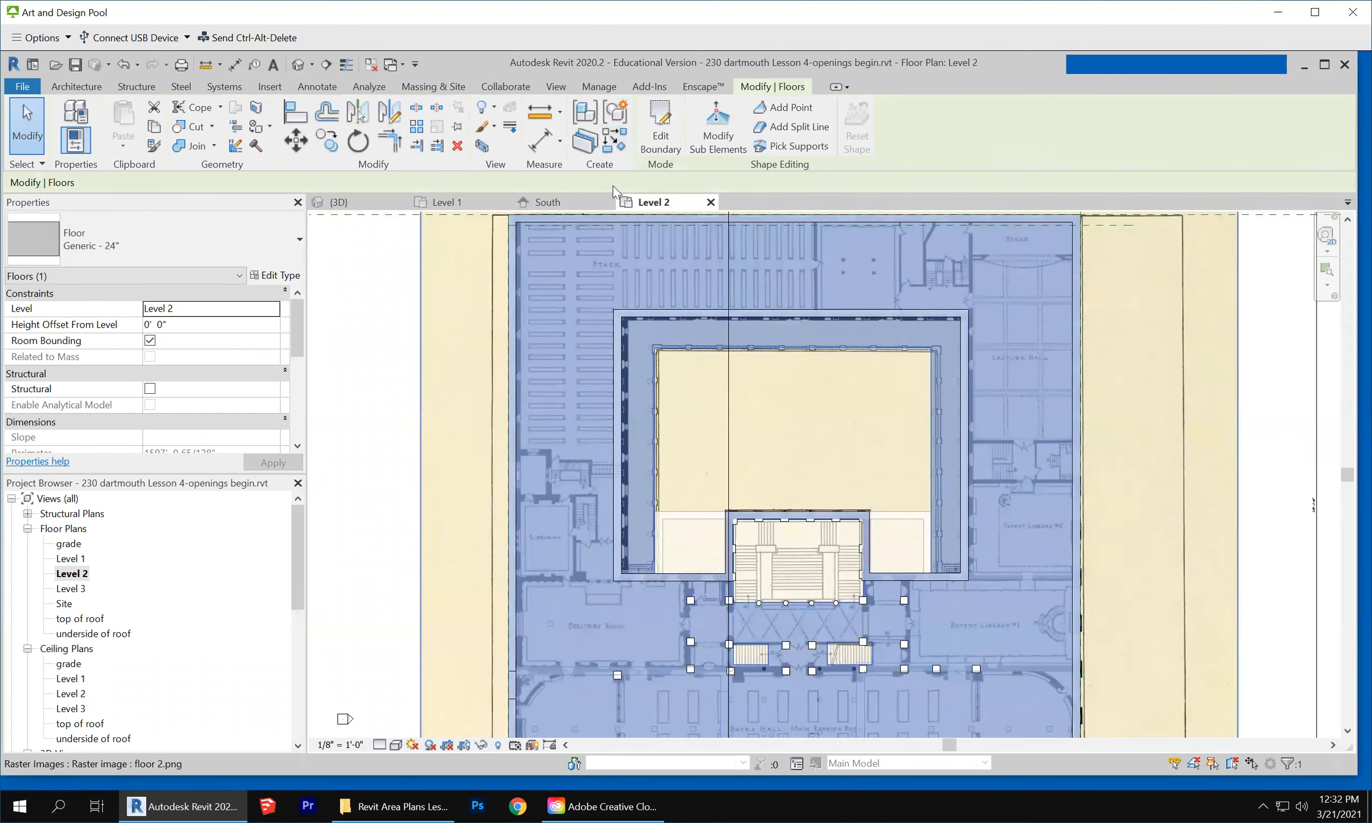
click(342, 202)
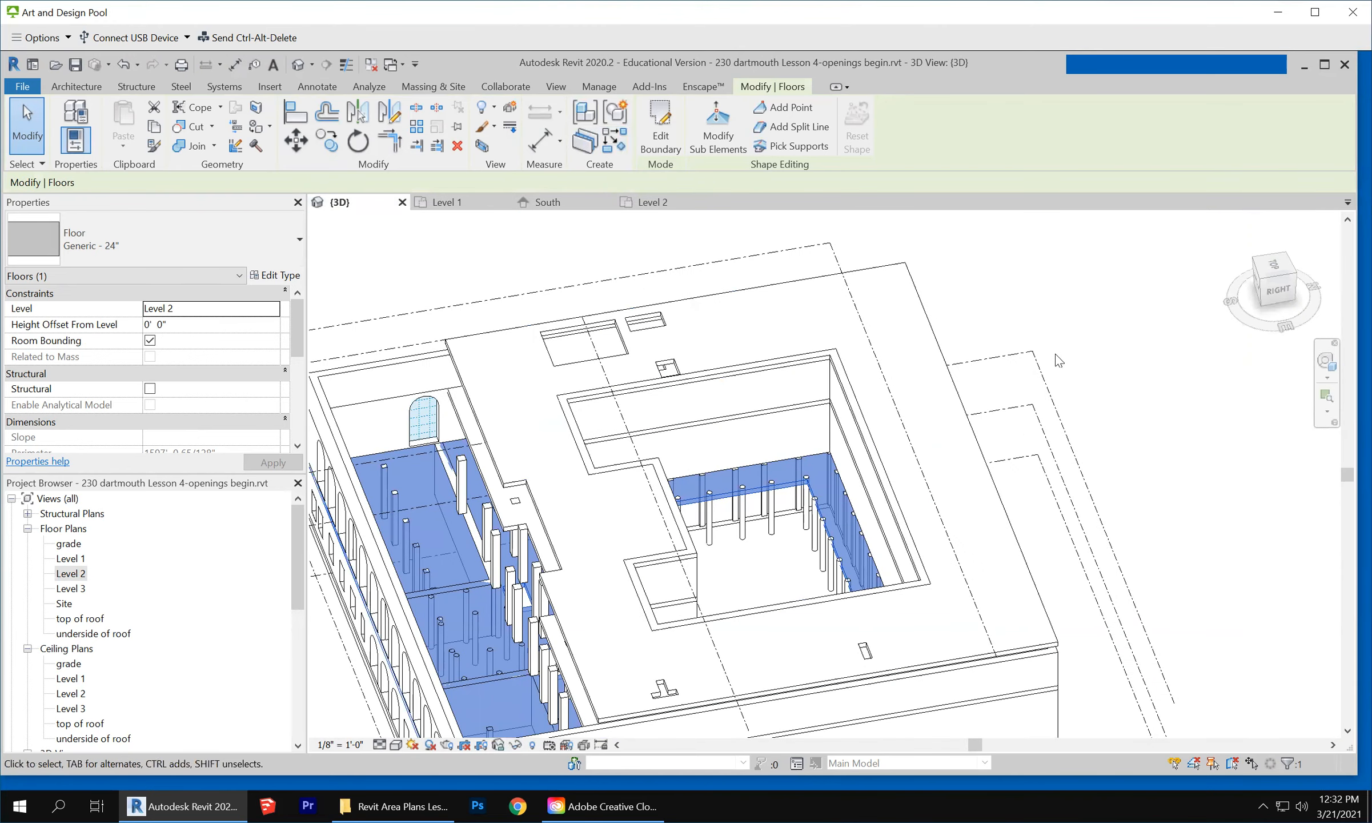
click(1112, 361)
scroll(1050, 353, down, 2)
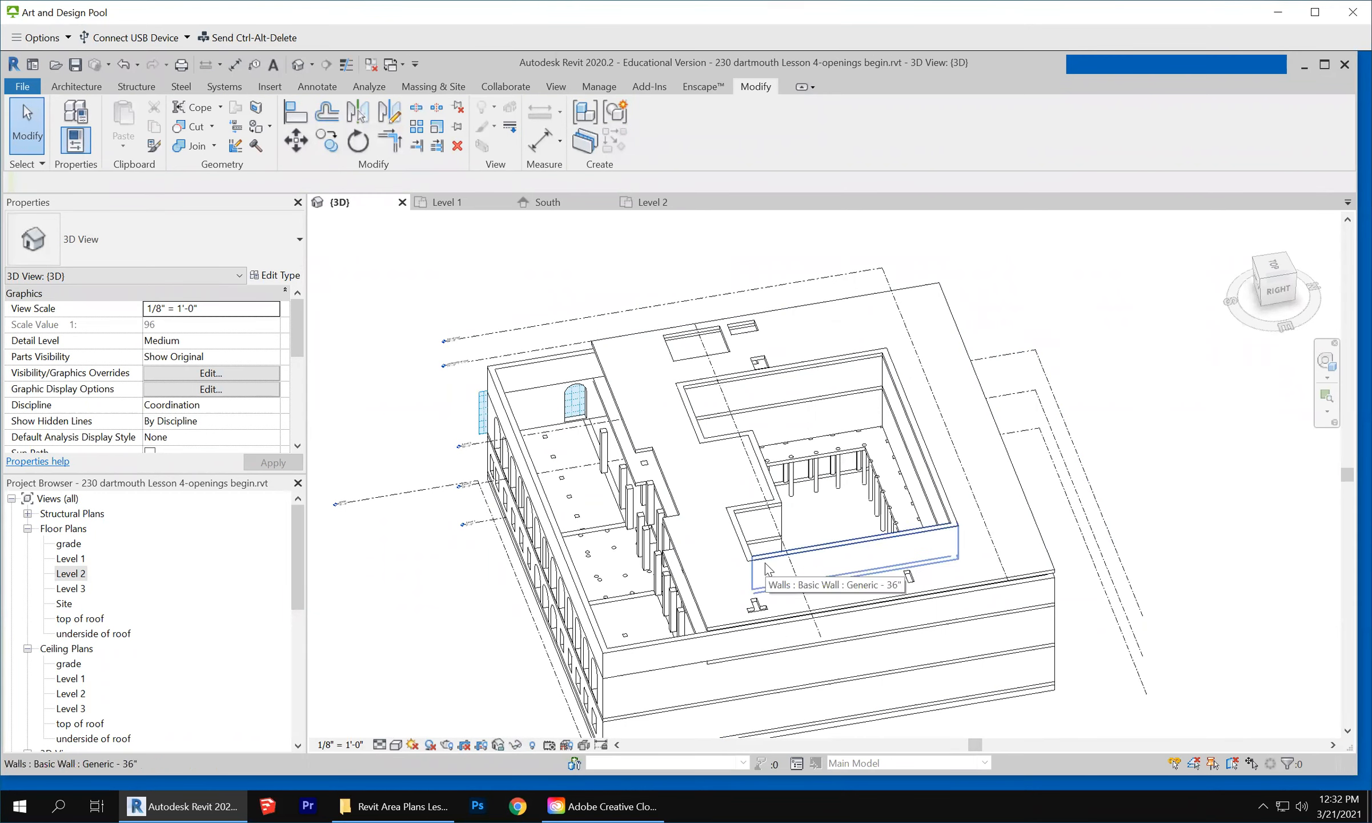
Examine the extended courtyard arcade floor, the roof level and the exterior window facades of the building in the 3D view
scroll(840, 517, up, 4)
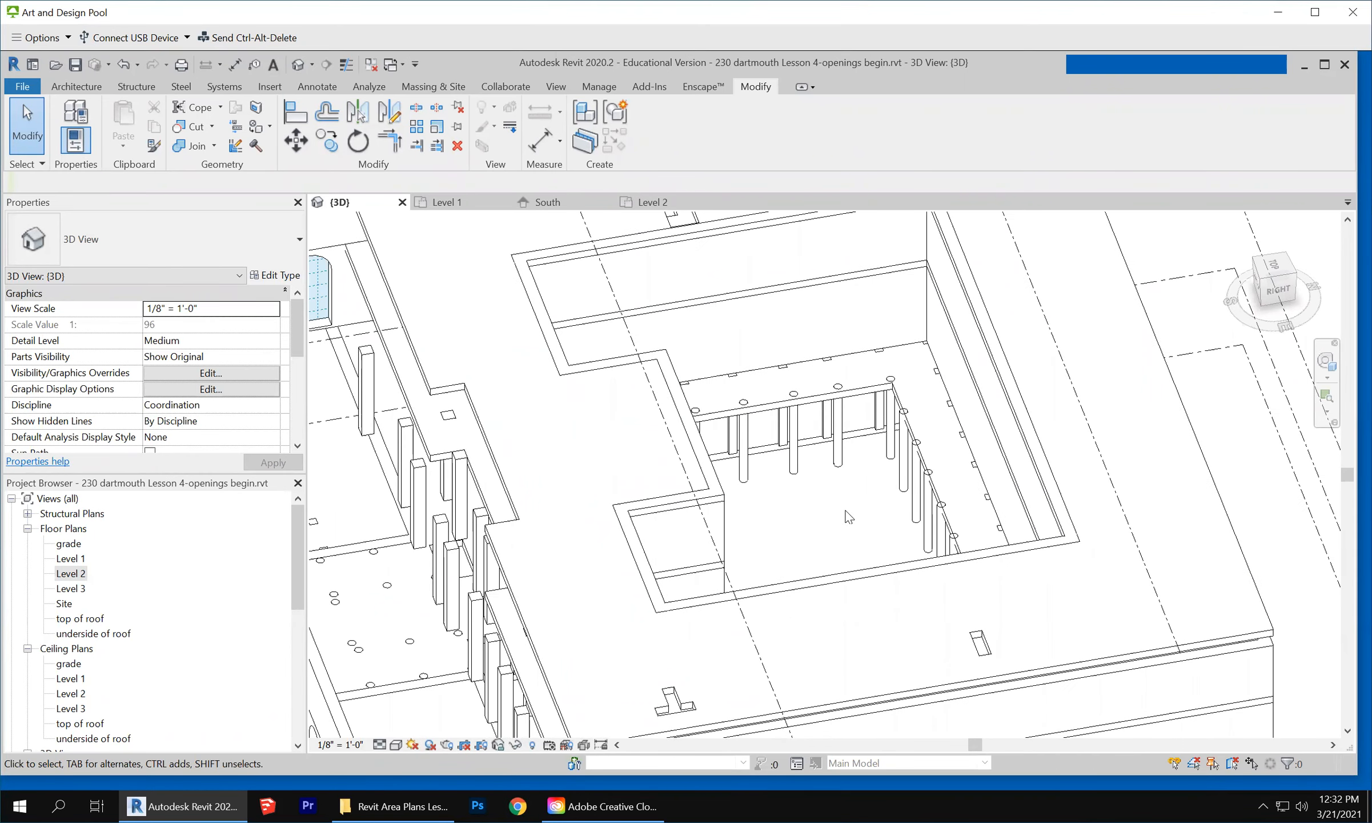
shift+middle_drag(845, 498, 780, 662)
scroll(780, 663, down, 2)
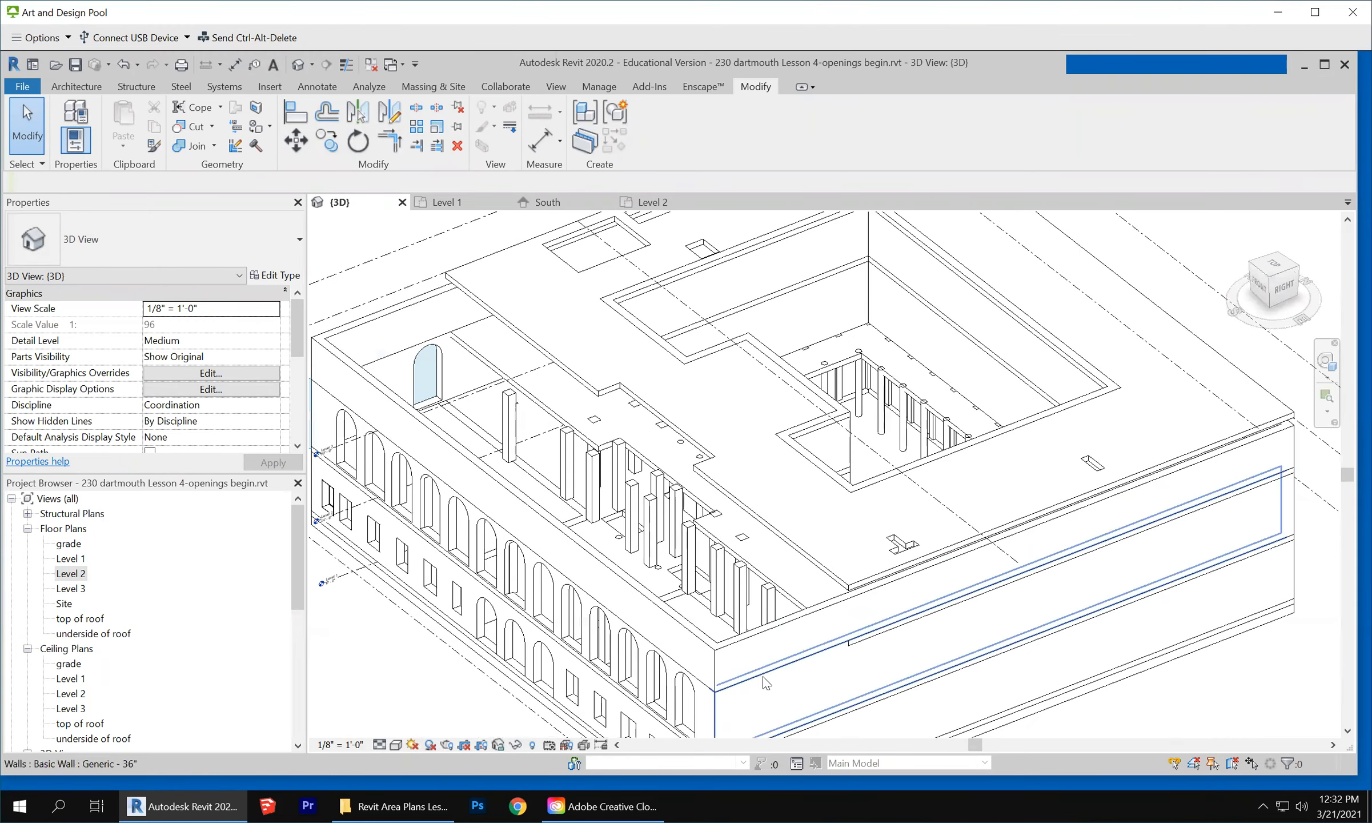
shift+middle_drag(948, 600, 957, 620)
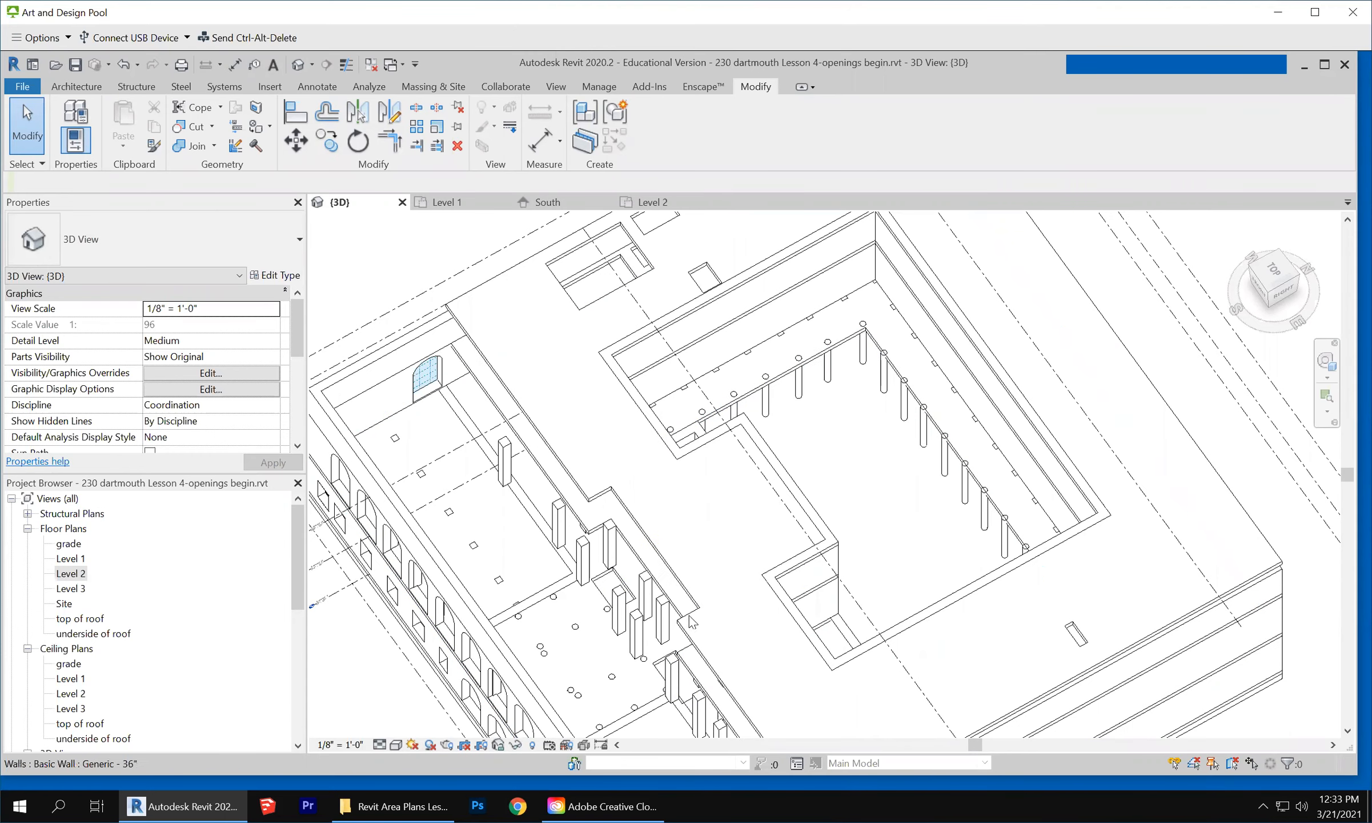
scroll(643, 557, down, 3)
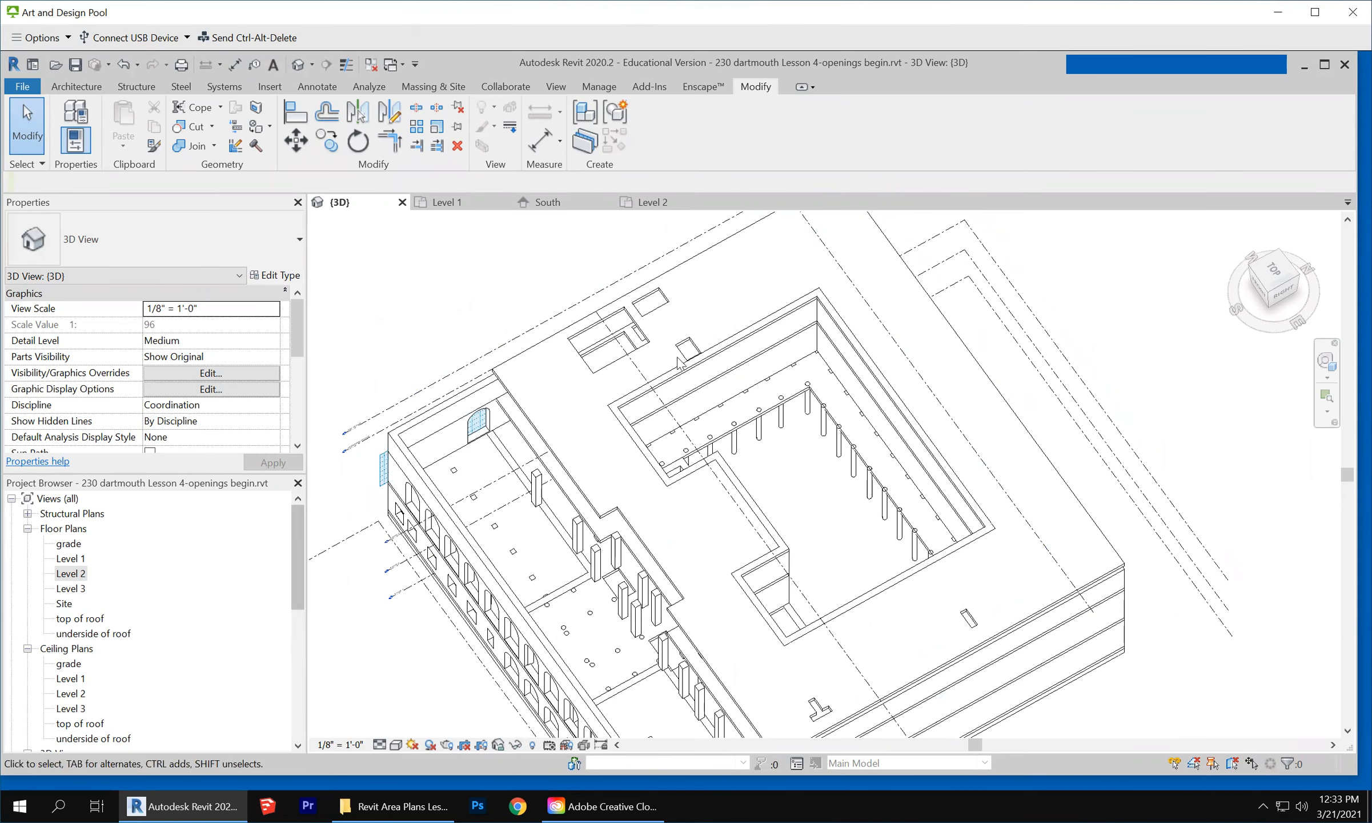
scroll(664, 305, down, 3)
shift+middle_drag(724, 628, 756, 450)
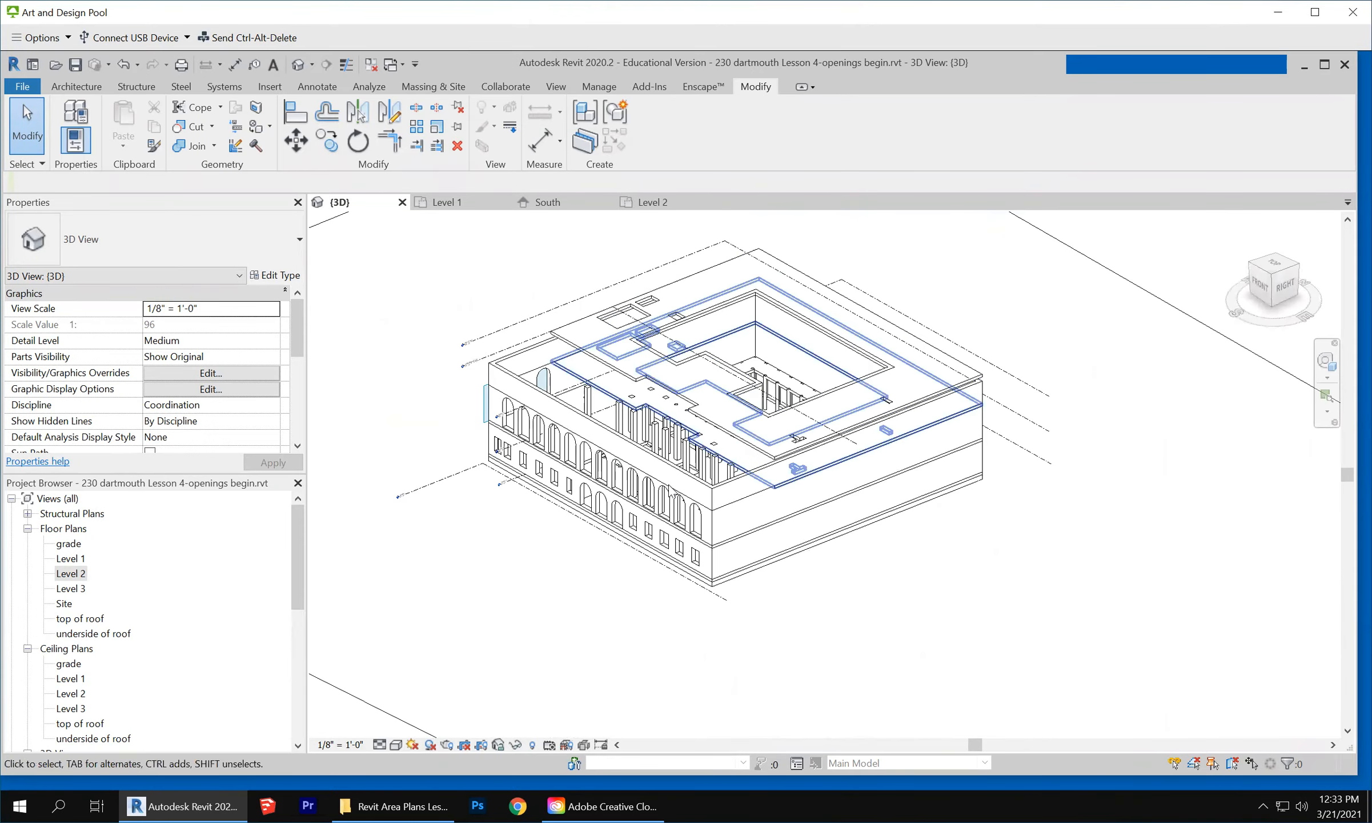
scroll(672, 479, up, 2)
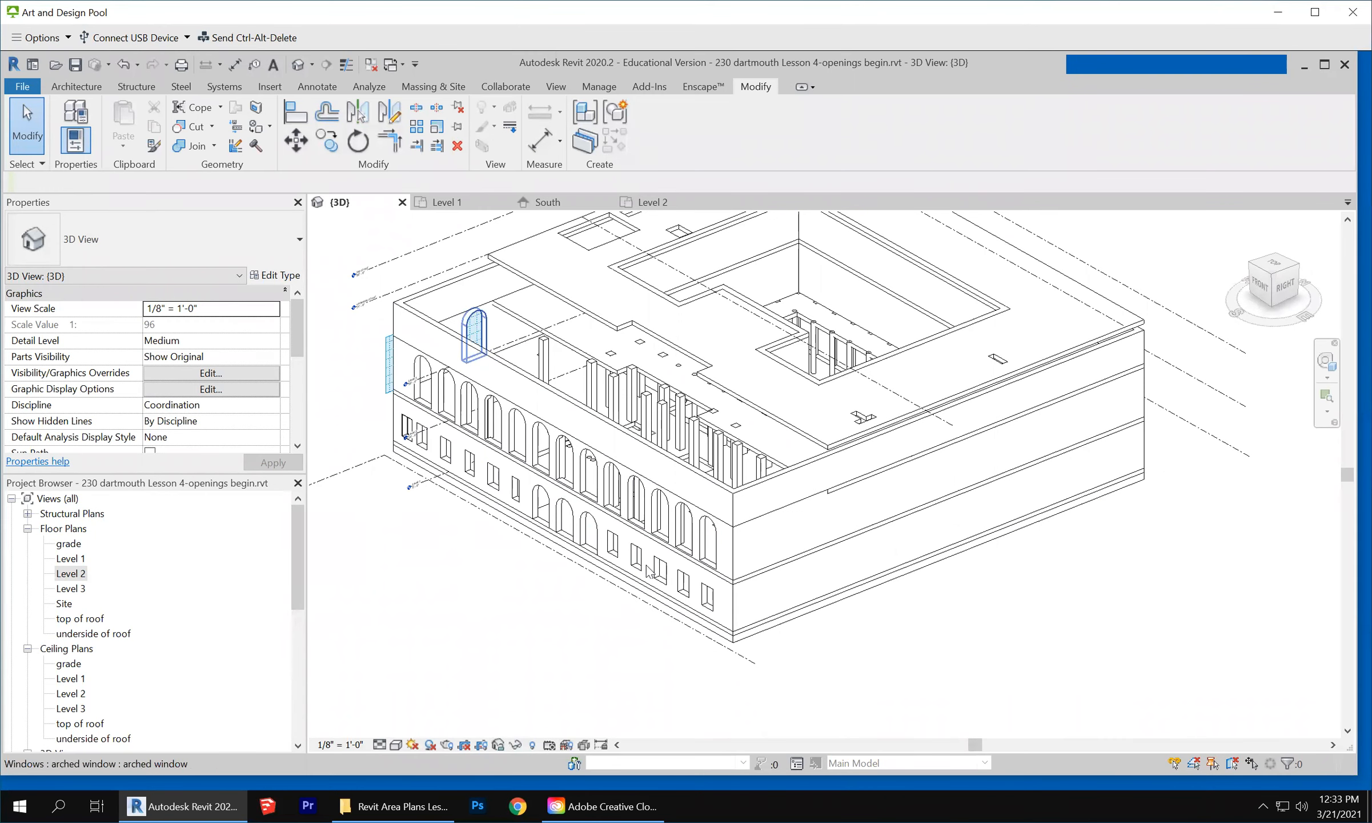
scroll(560, 520, up, 1)
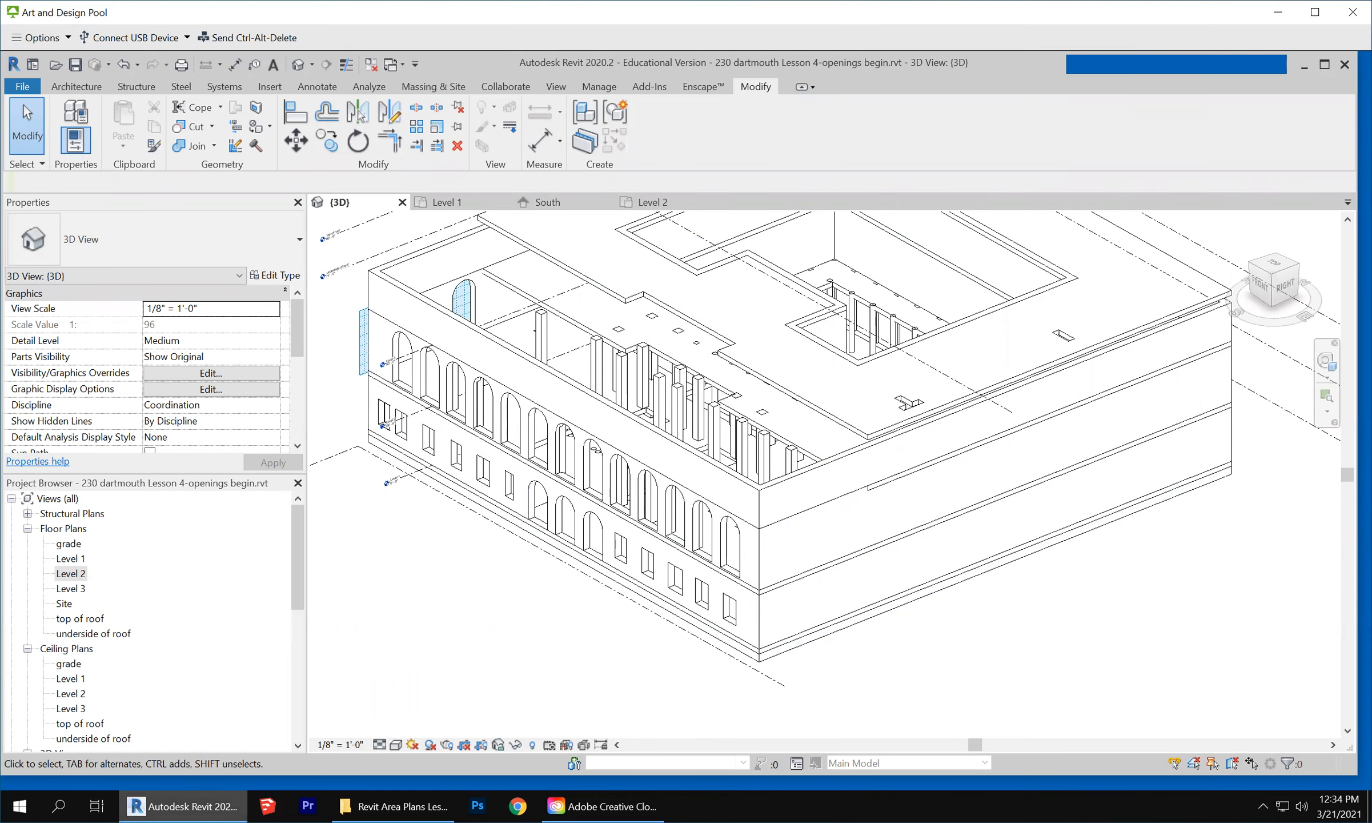
Switch to File Explorer, open the ISD Permit Images folder under 230 Dartmouth Street and view restoration 1999.tif in Windows Photo Viewer
mouse_move(211, 812)
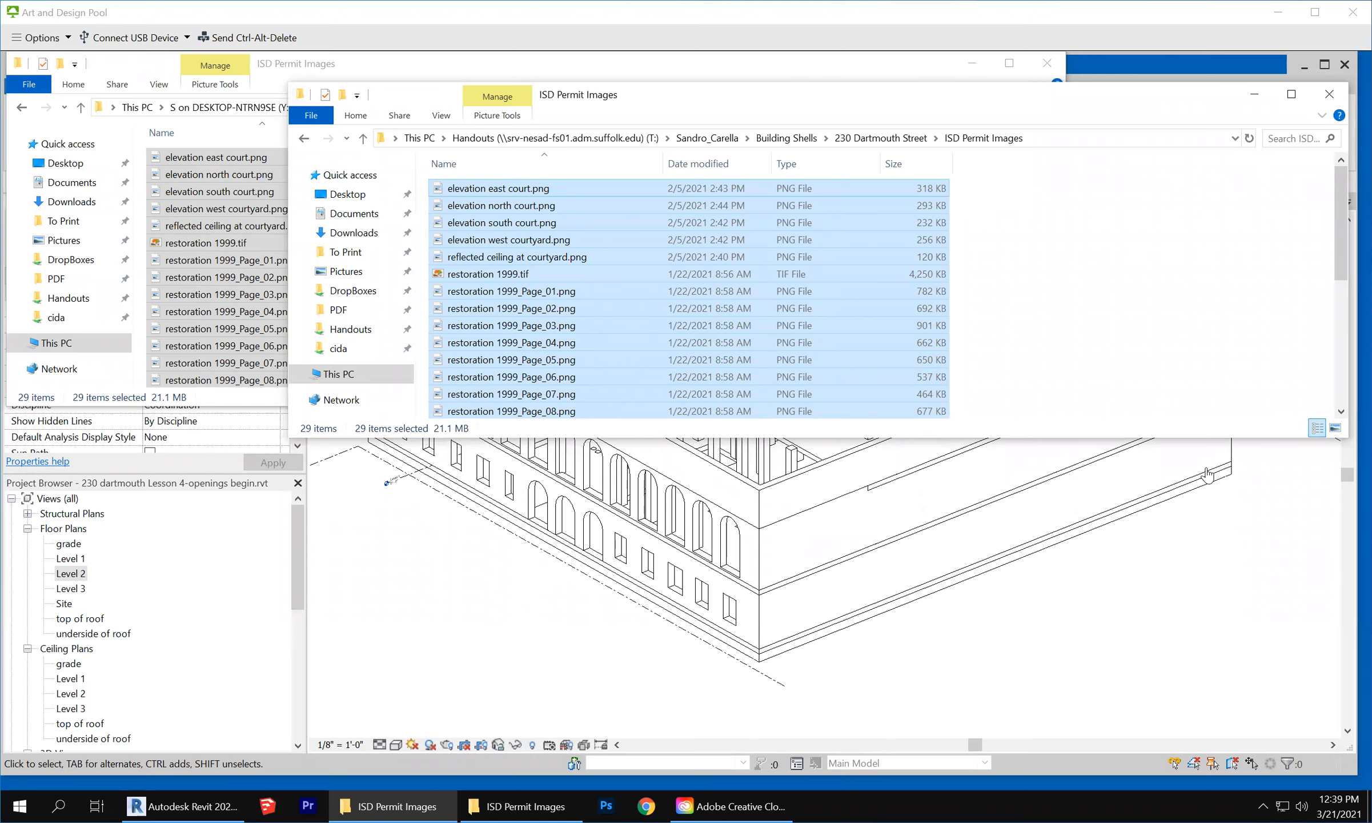
click(880, 139)
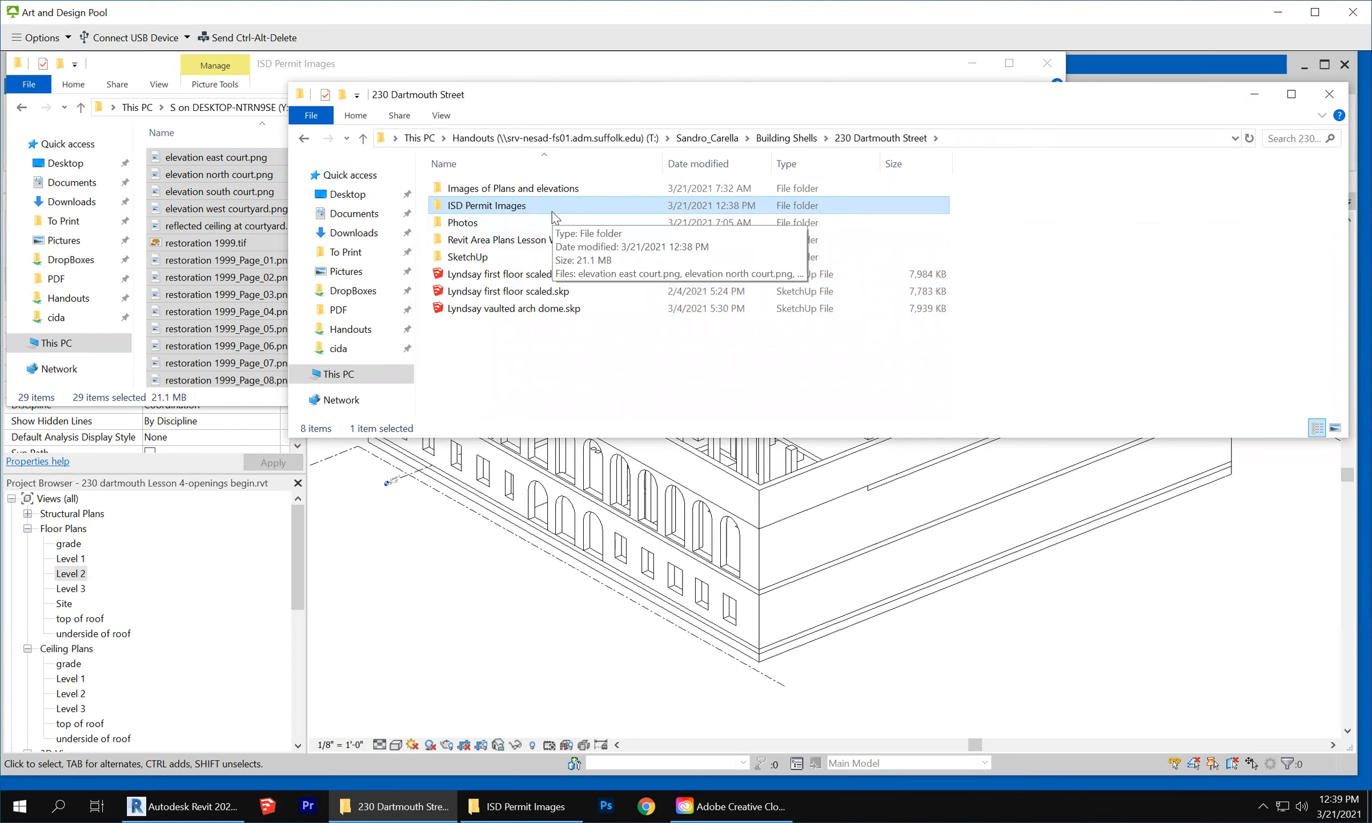
double_click(553, 212)
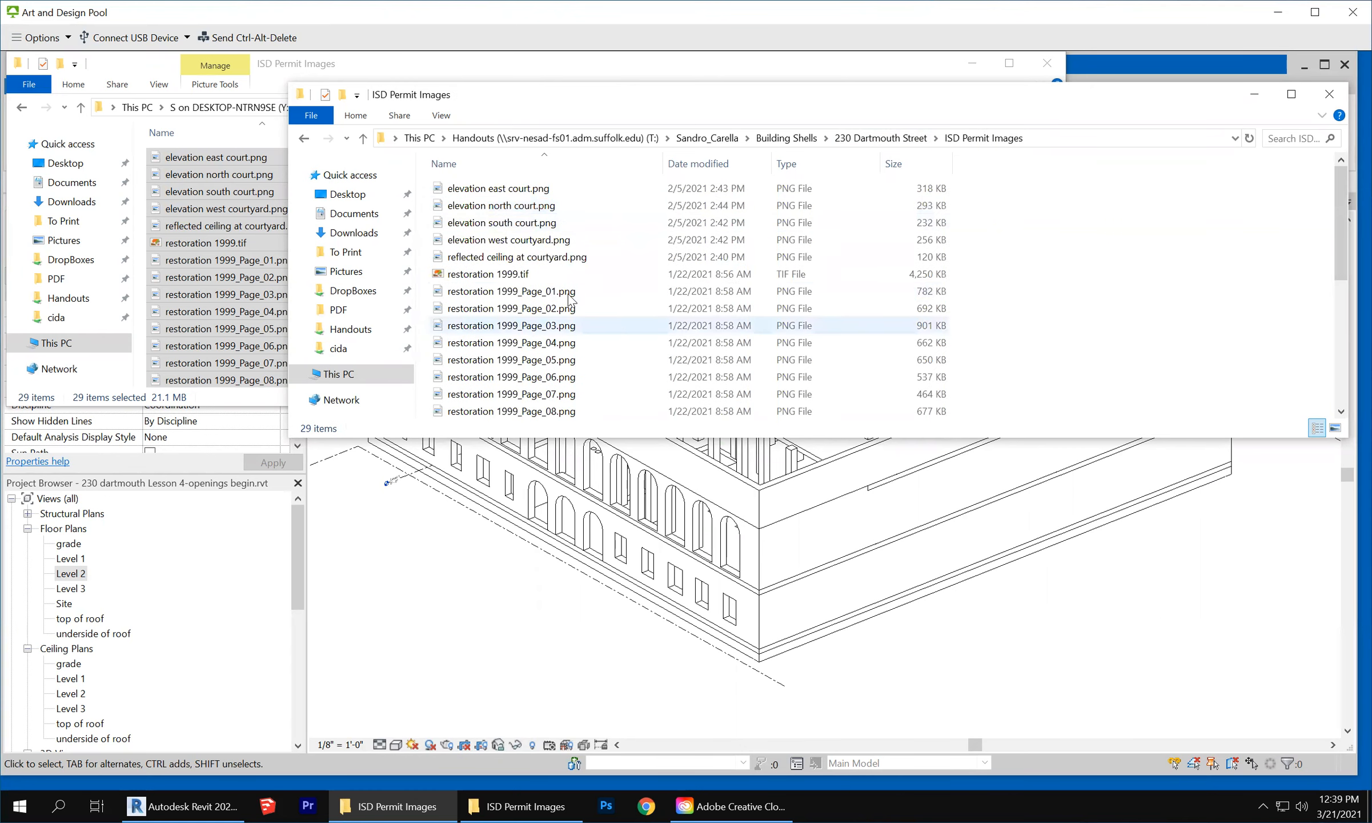
click(538, 275)
double_click(717, 277)
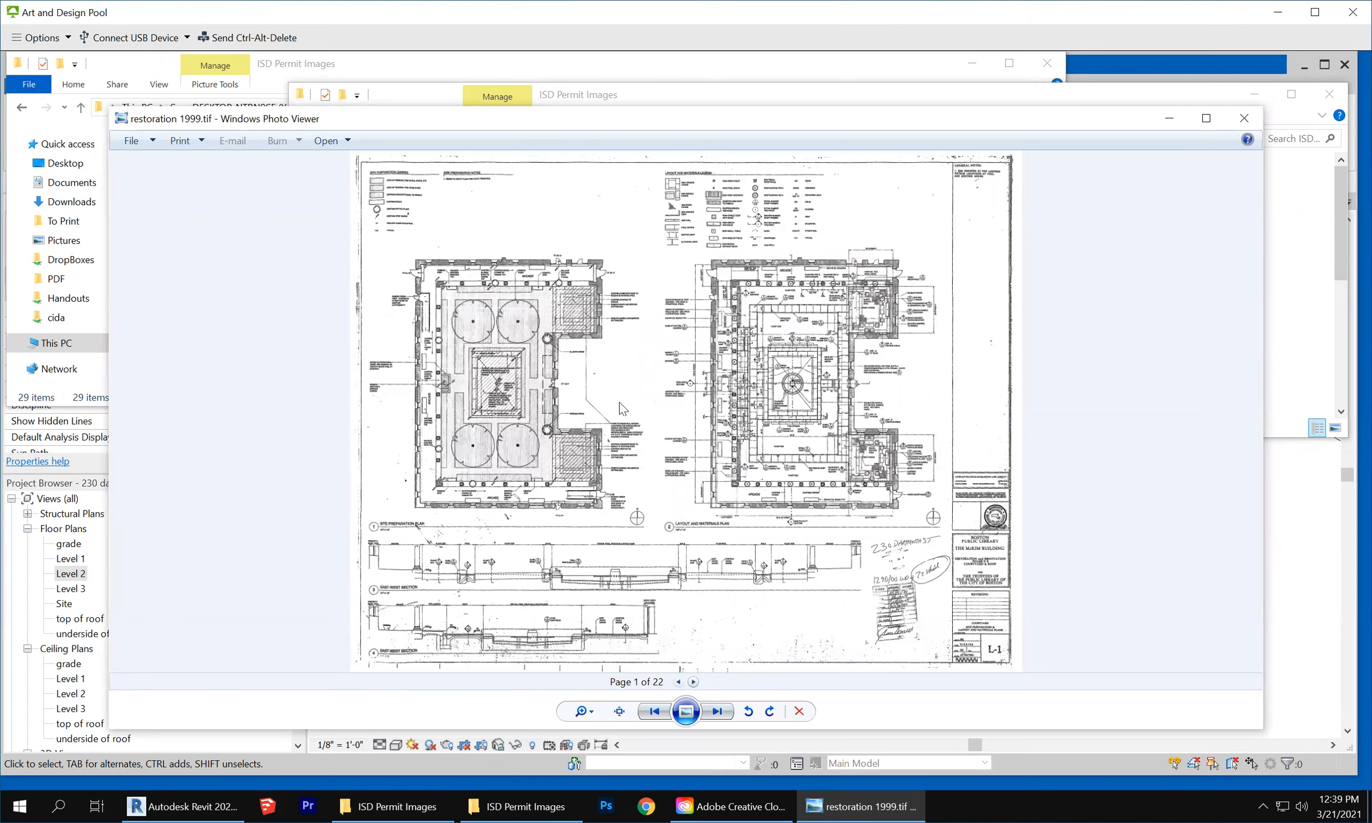
Page forward to restoration 1999_Page_04.png and enlarge its courtyard elevations for comparison with the Revit 3D model
click(716, 711)
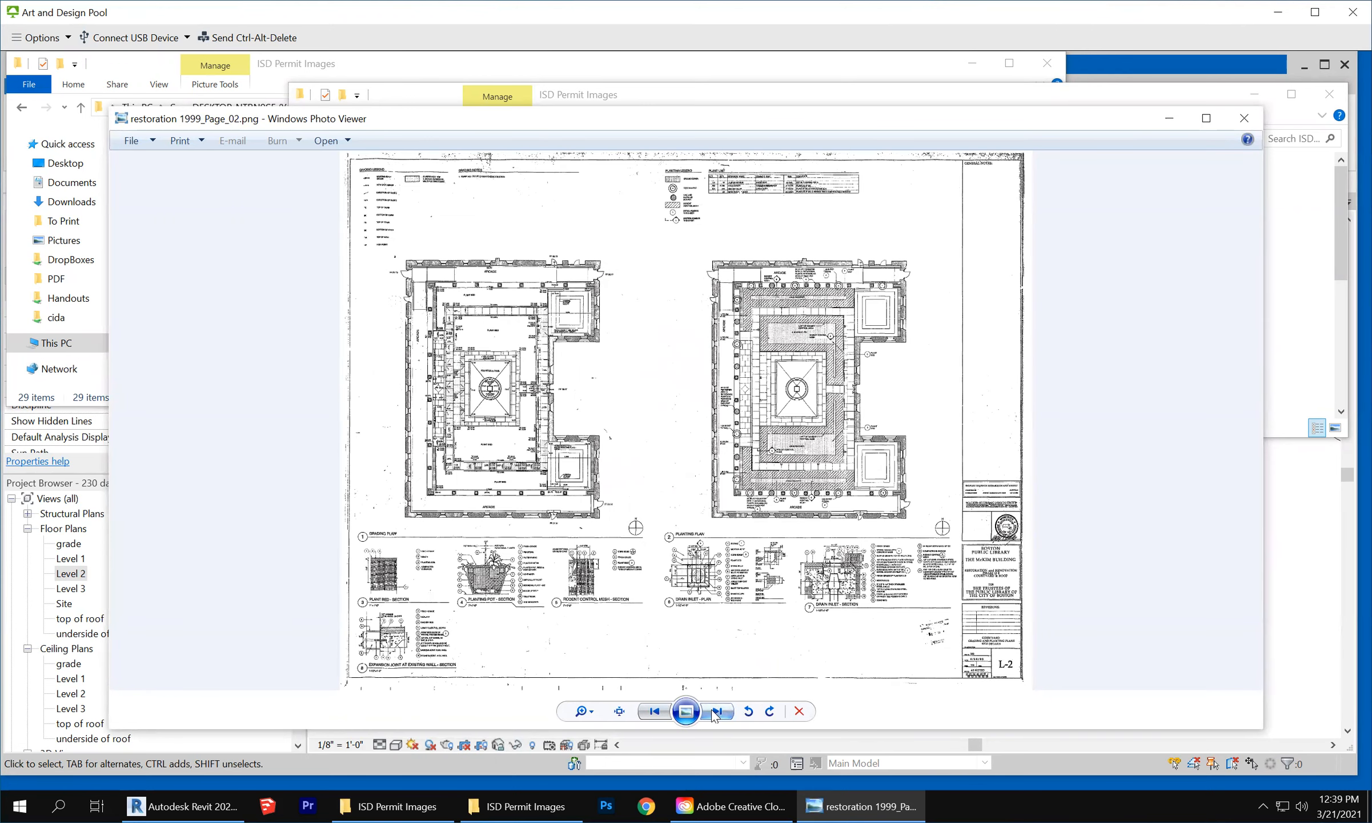
click(716, 711)
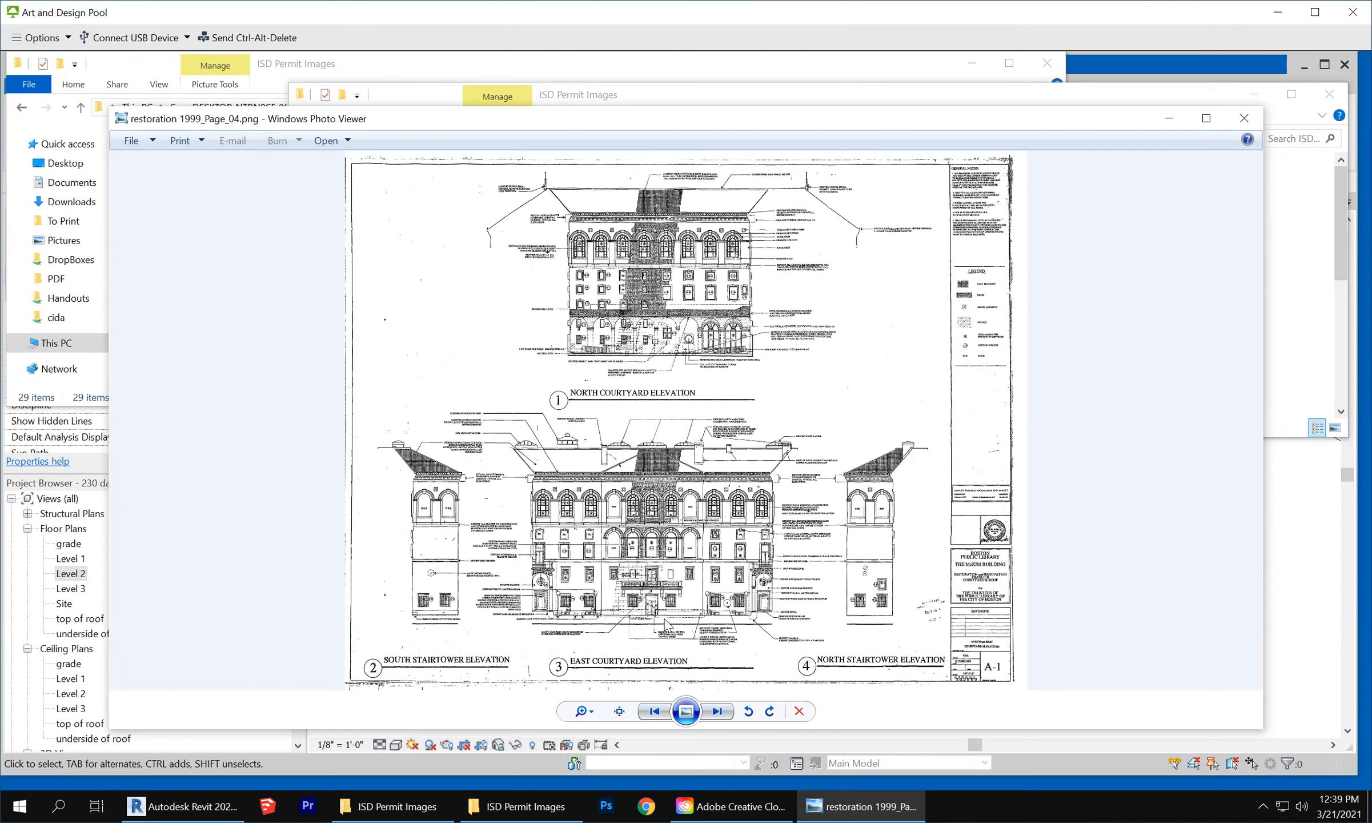
click(590, 712)
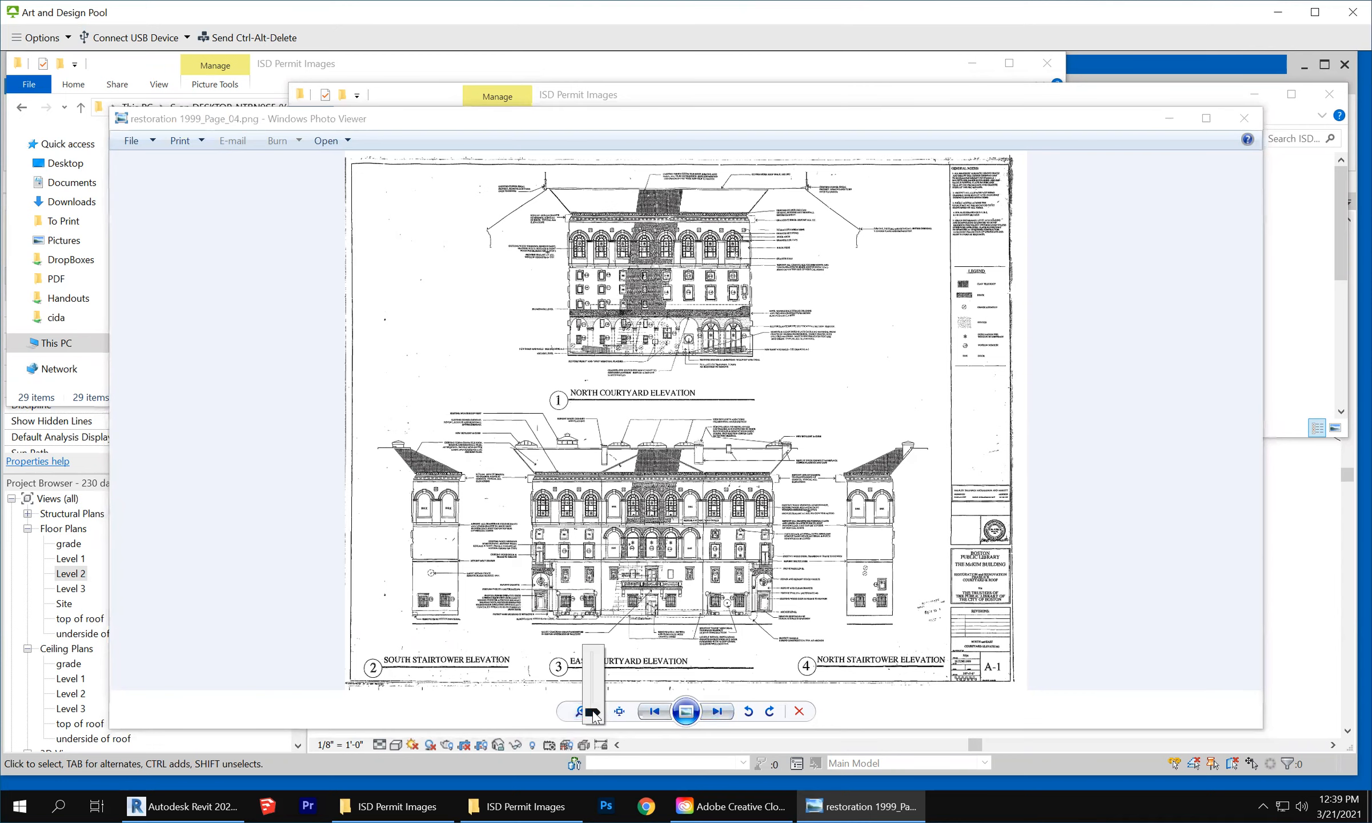
drag(591, 714, 592, 697)
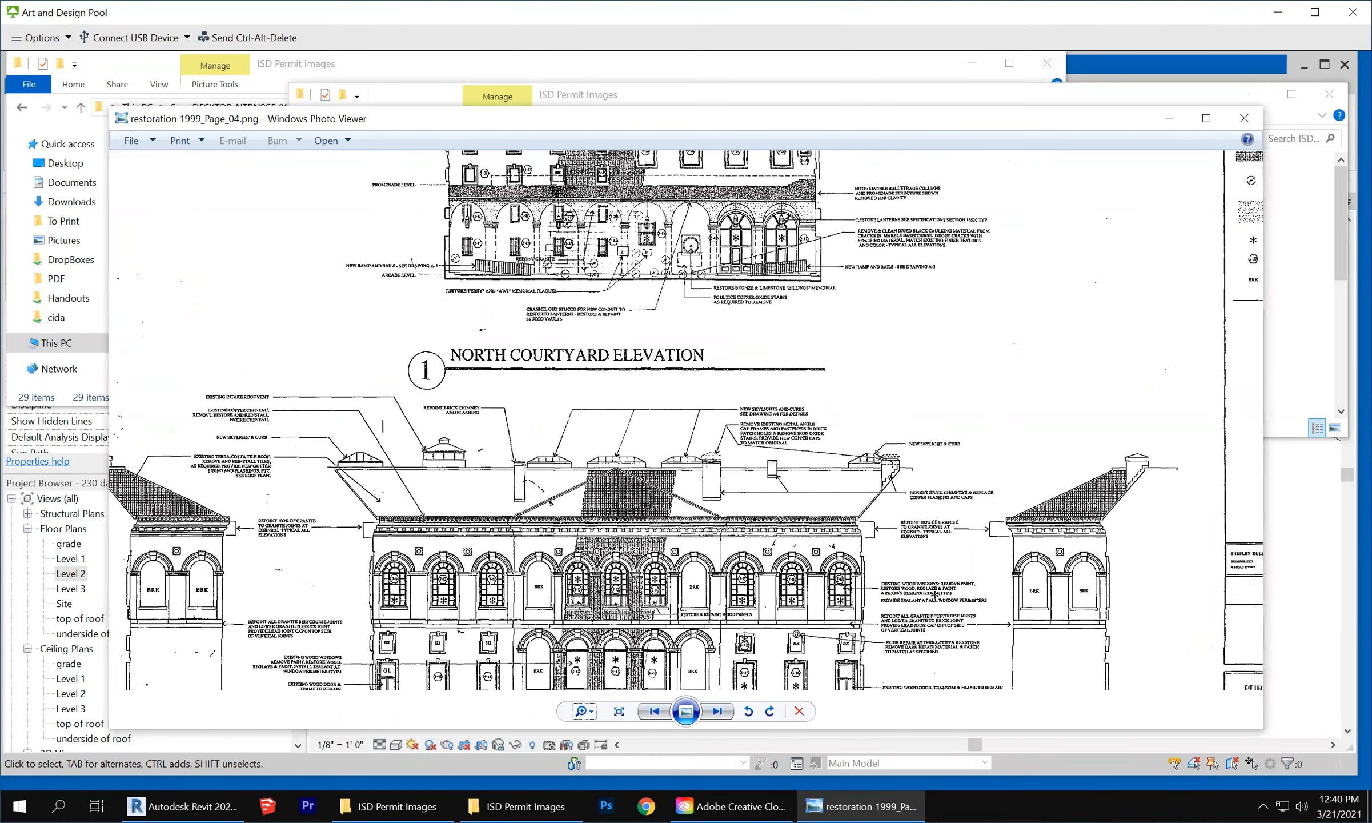
click(1347, 732)
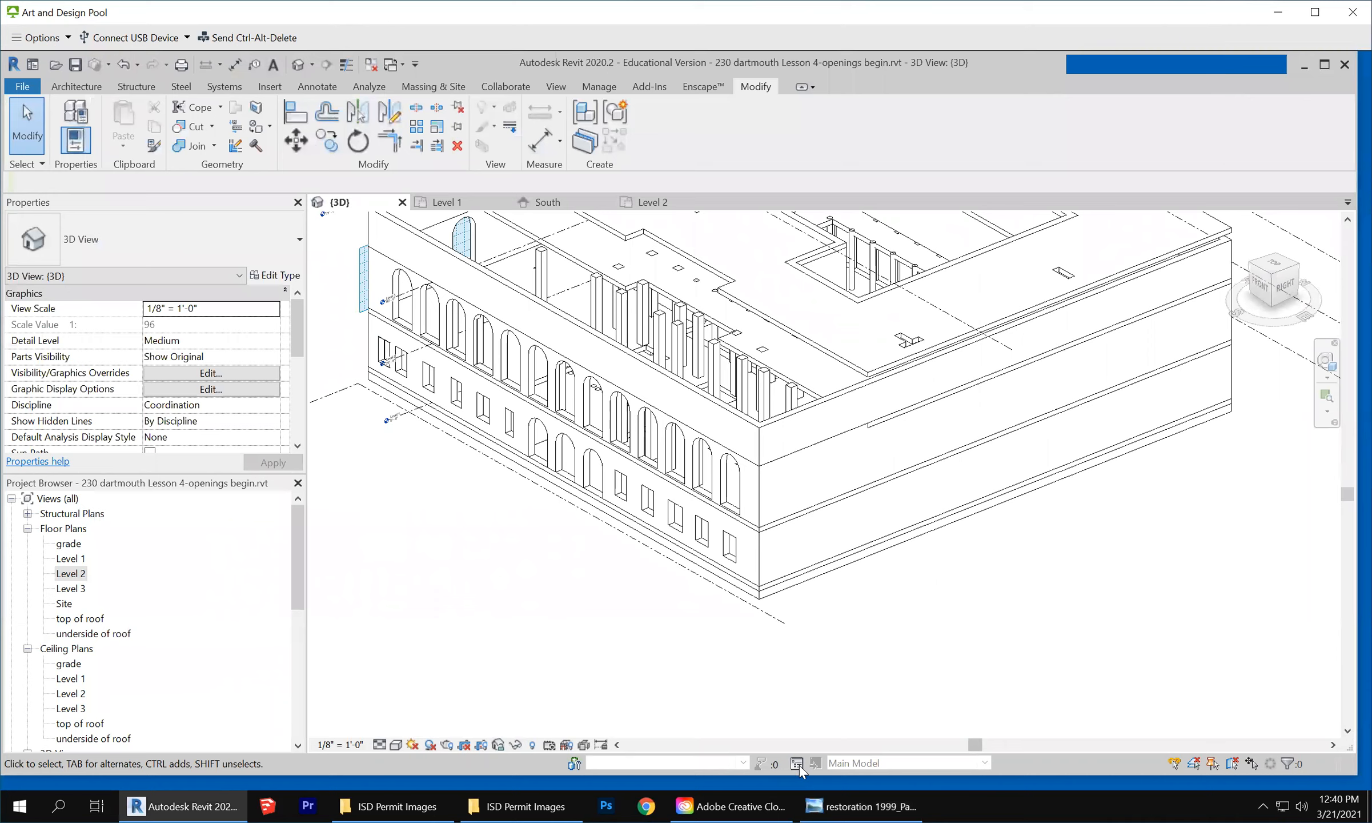
click(864, 806)
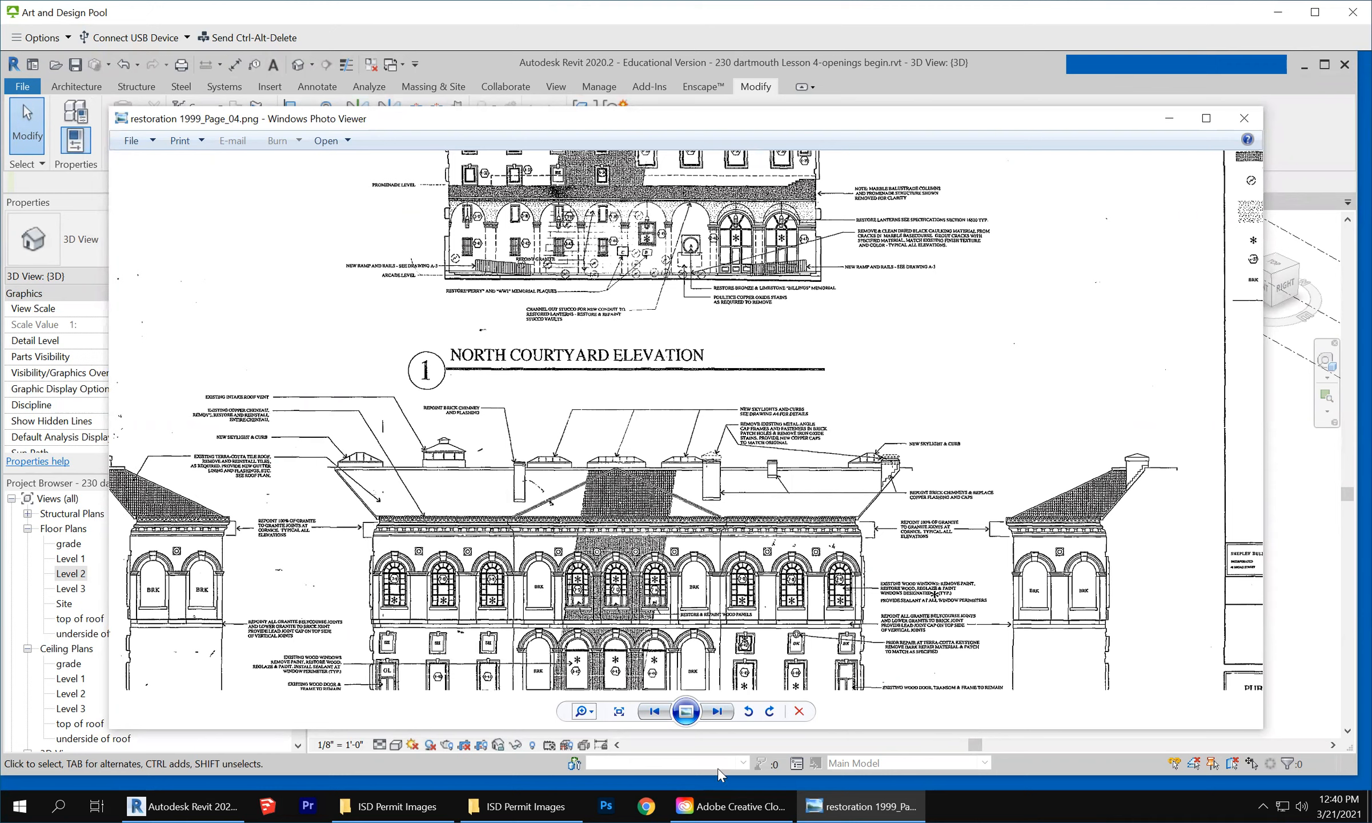
Advance to restoration 1999_Page_05.png and enlarge the West Courtyard Elevation to examine its arched and rectangular windows
click(716, 716)
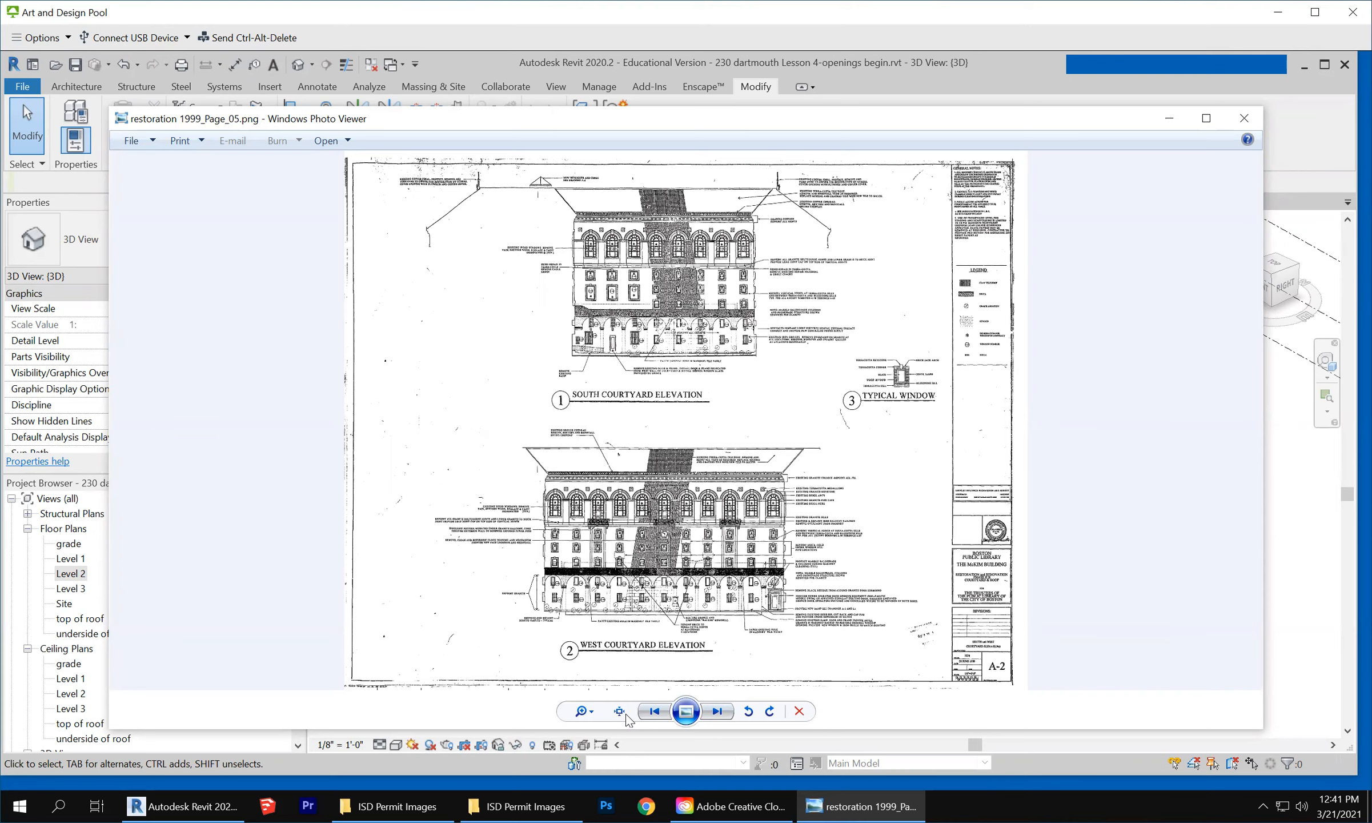
click(591, 711)
drag(592, 709, 597, 665)
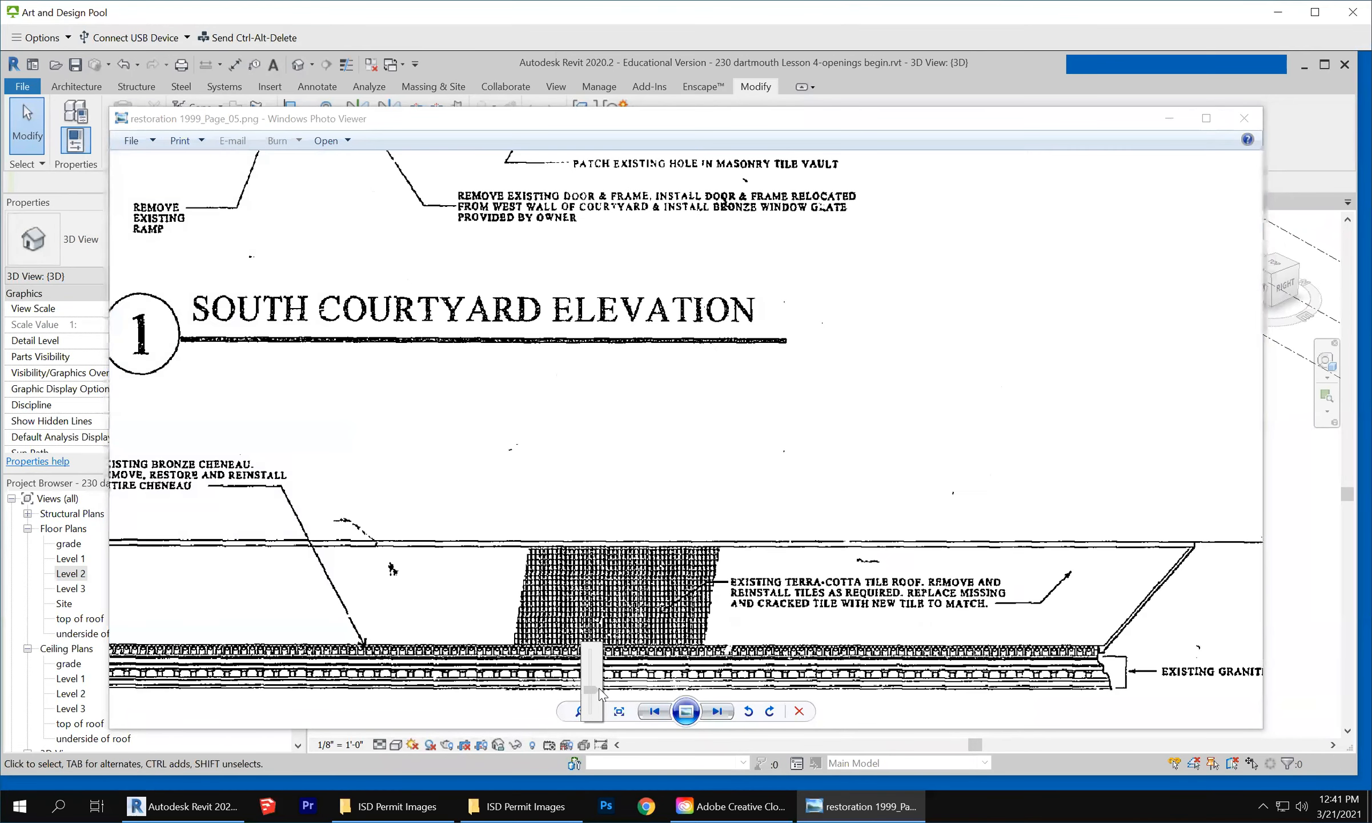
mouse_move(1137, 517)
mouse_down()
mouse_move(1028, 334)
mouse_move(895, 226)
mouse_move(829, 236)
mouse_up()
mouse_move(937, 558)
mouse_down()
mouse_move(794, 309)
mouse_move(766, 288)
mouse_up()
drag(889, 466, 576, 312)
drag(694, 380, 907, 549)
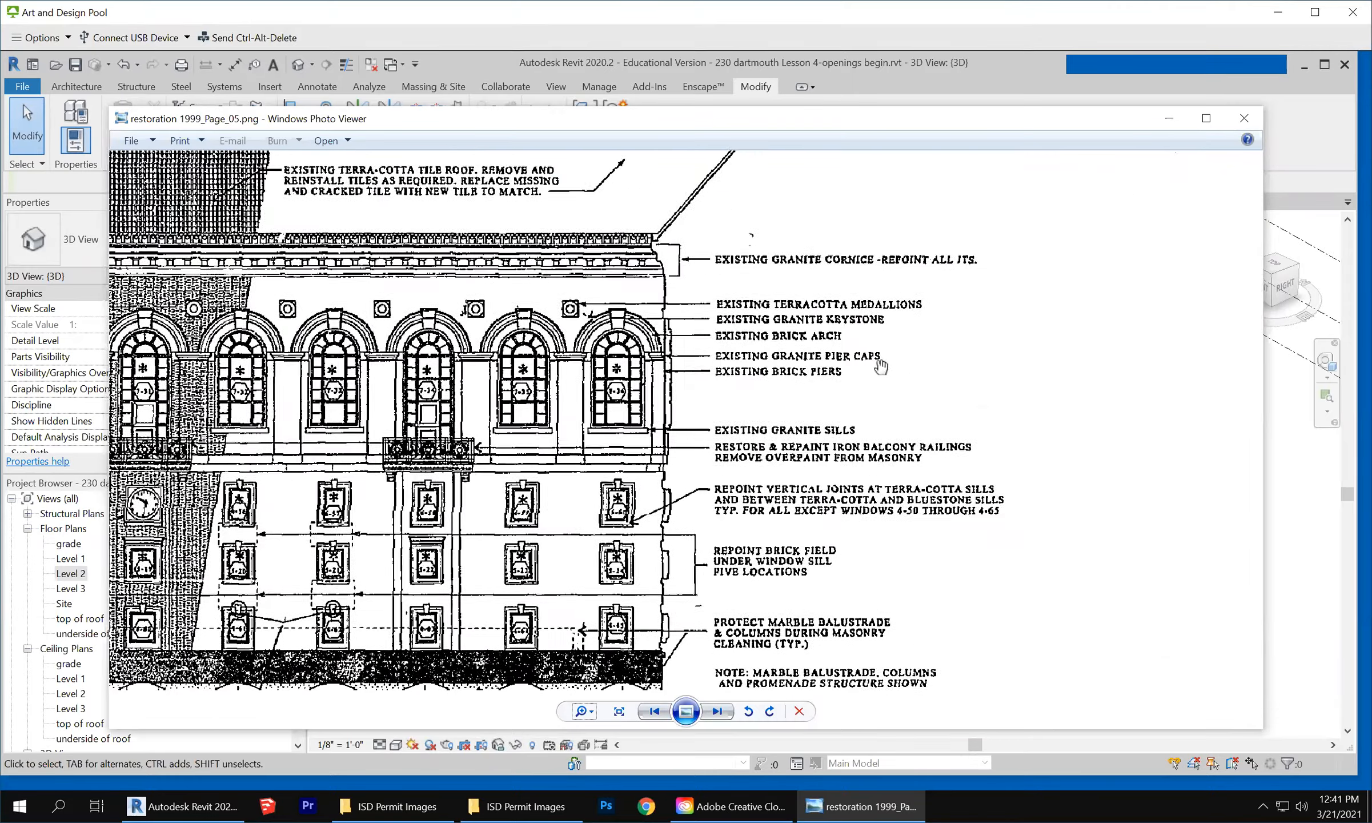
Examine the Typical Window detail on restoration 1999_Page_05.png
drag(881, 368, 1044, 584)
mouse_move(776, 427)
mouse_down()
mouse_move(967, 337)
mouse_move(1091, 370)
mouse_up()
mouse_move(847, 374)
mouse_down()
mouse_move(857, 457)
mouse_move(800, 319)
mouse_move(763, 304)
mouse_move(844, 529)
mouse_move(876, 526)
mouse_move(1104, 315)
mouse_move(912, 442)
mouse_up()
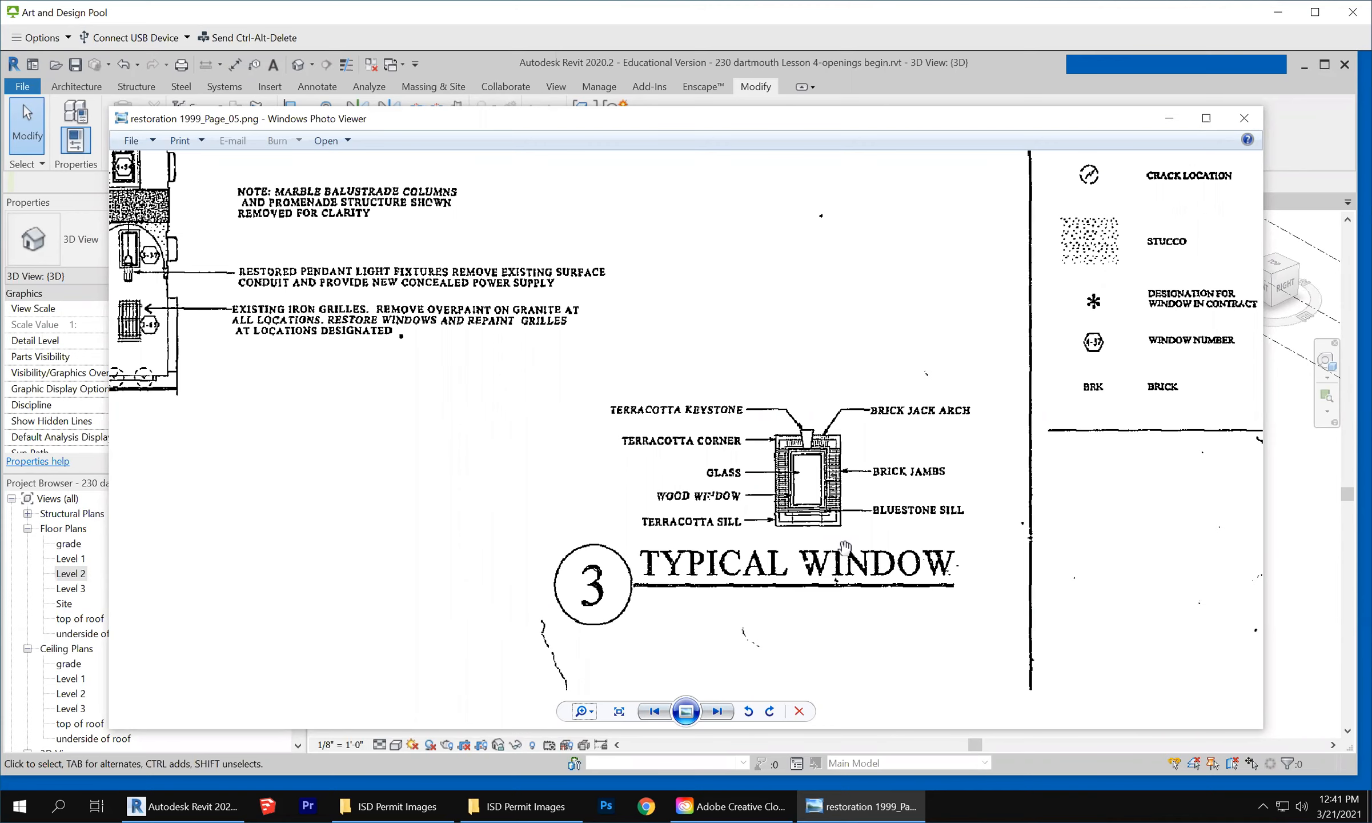
Examine the South Courtyard Elevation on restoration 1999_Page_05.png, from the arcade openings up to the arched windows and roof
drag(440, 345, 885, 425)
mouse_move(449, 267)
mouse_down()
mouse_move(810, 416)
mouse_move(824, 521)
mouse_move(670, 393)
mouse_up()
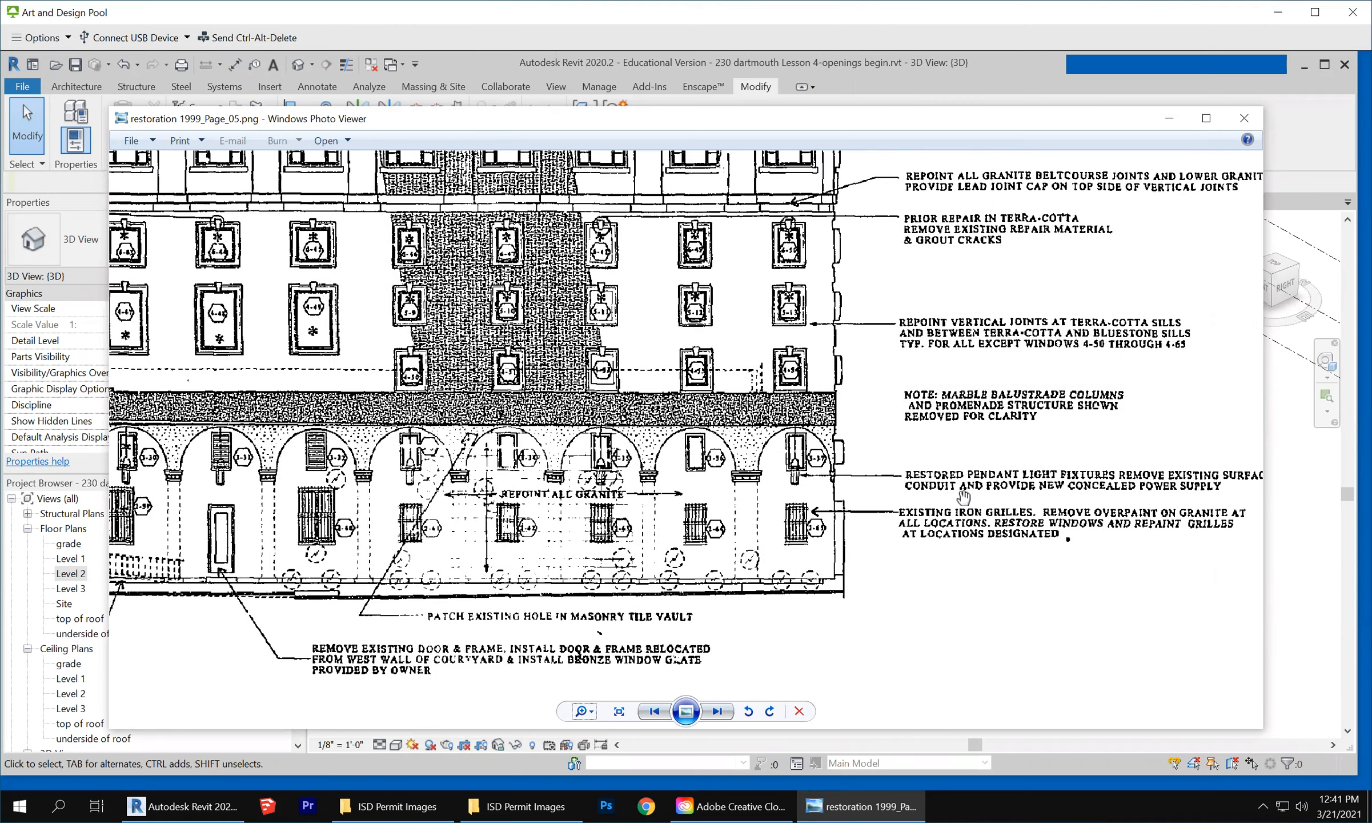
mouse_move(964, 497)
mouse_down()
mouse_move(752, 486)
mouse_move(645, 461)
mouse_move(558, 415)
mouse_up()
drag(985, 538, 1092, 554)
drag(164, 280, 637, 419)
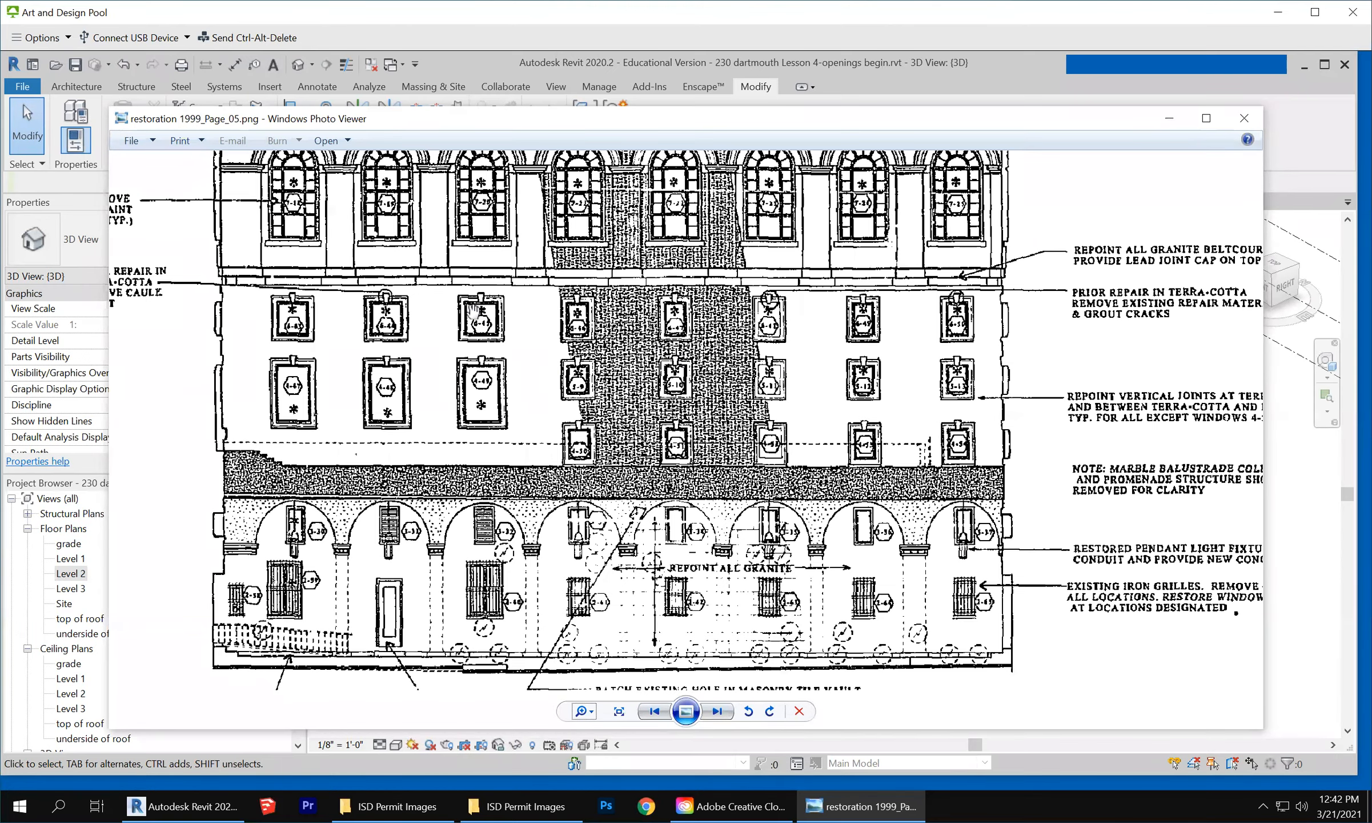
drag(357, 311, 530, 376)
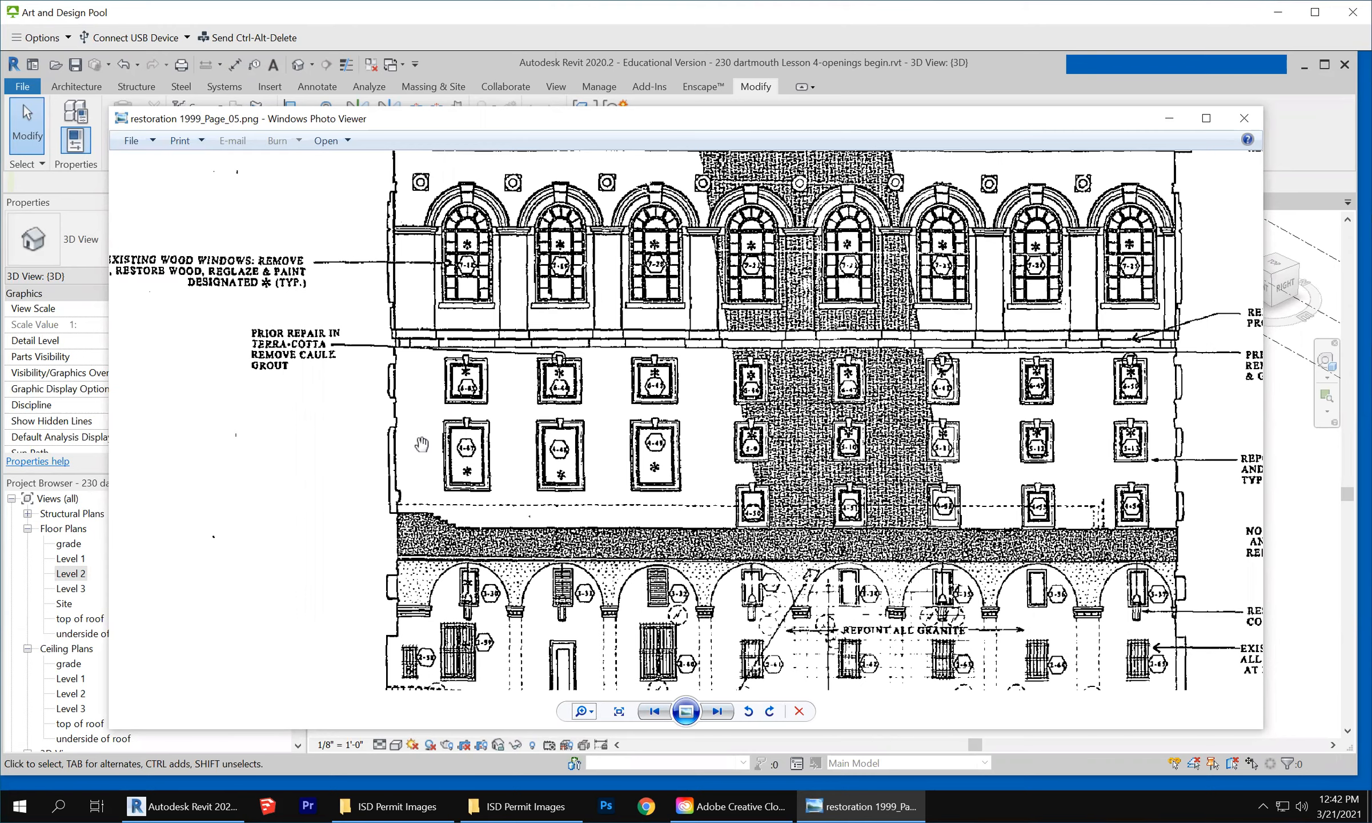
drag(888, 525, 762, 370)
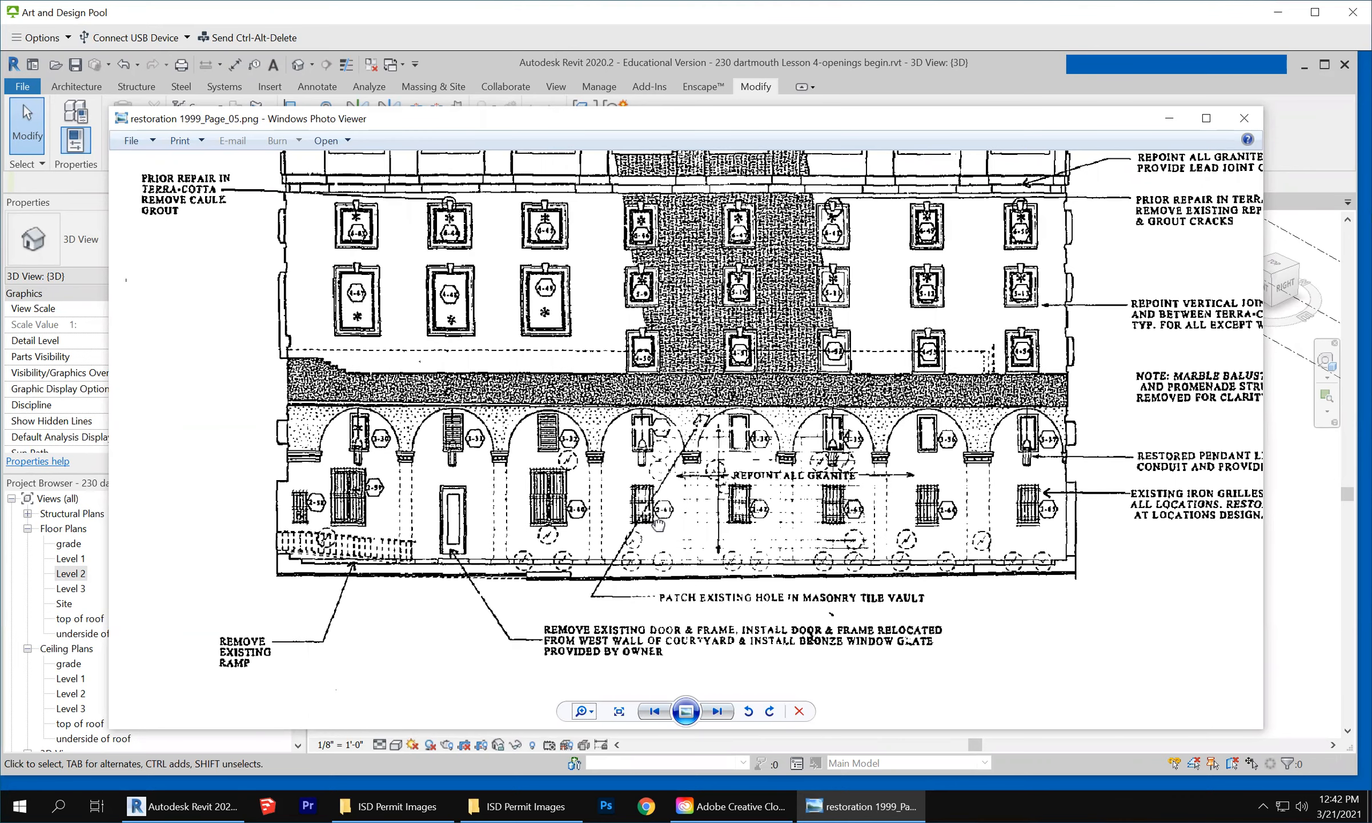
drag(677, 429, 658, 524)
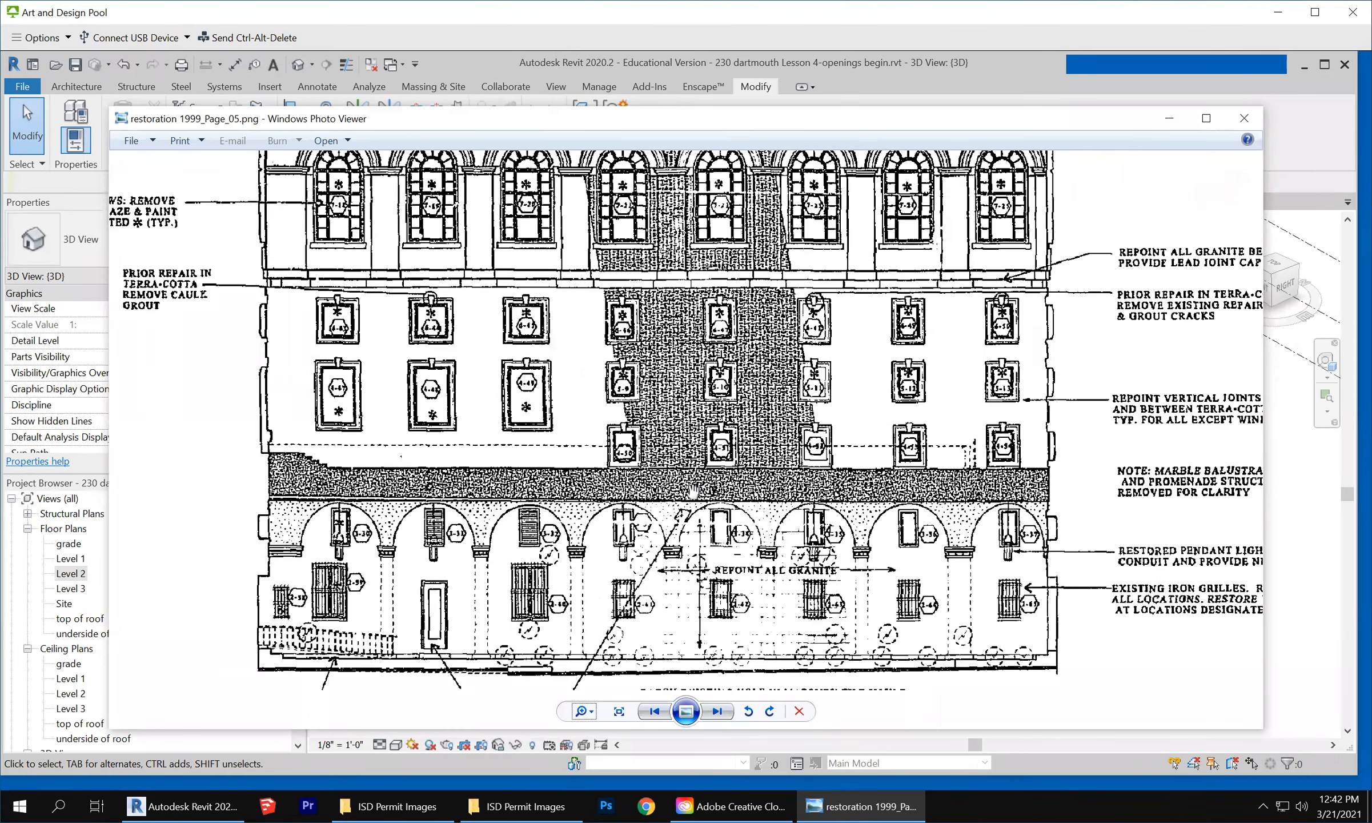
scroll(691, 491, down, 1)
scroll(686, 499, down, 1)
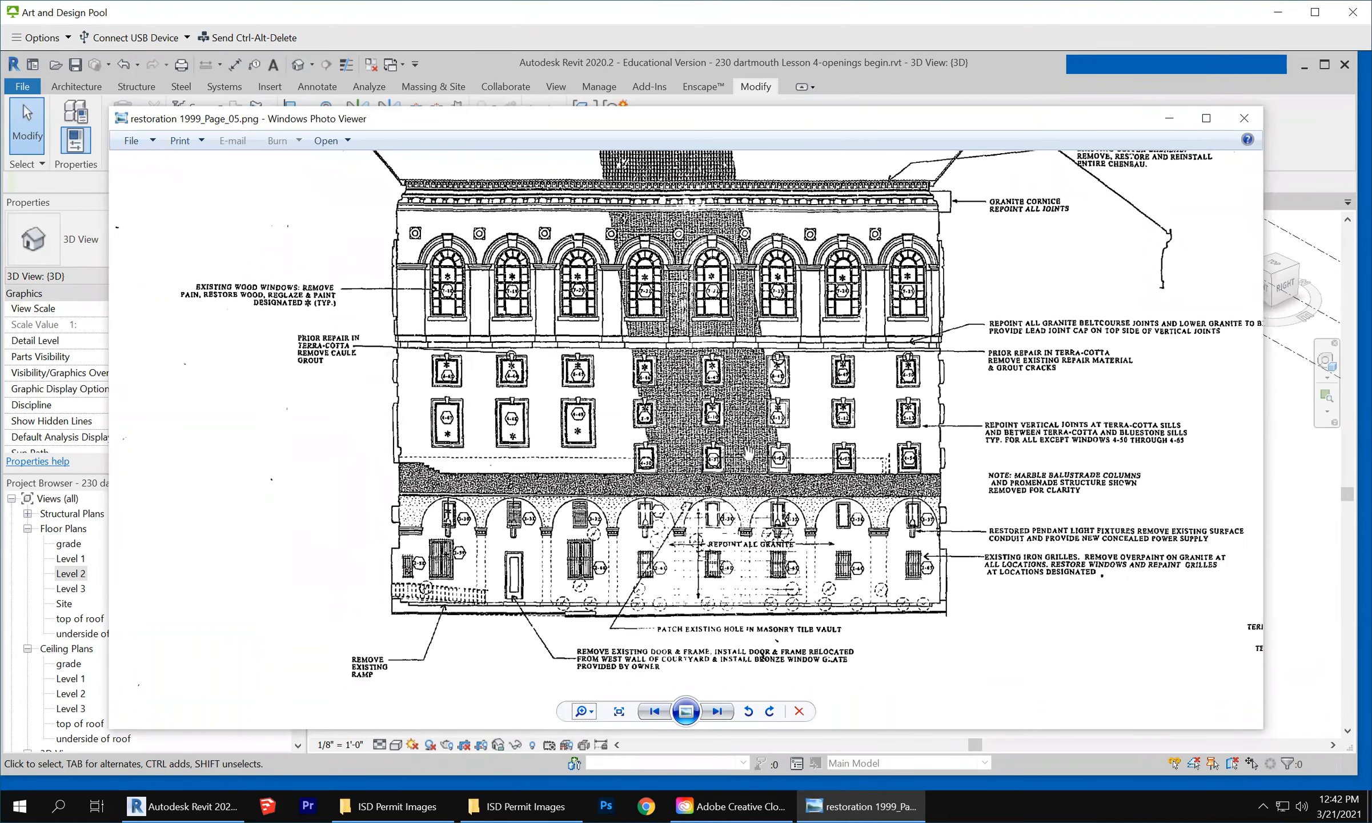
drag(772, 446, 739, 547)
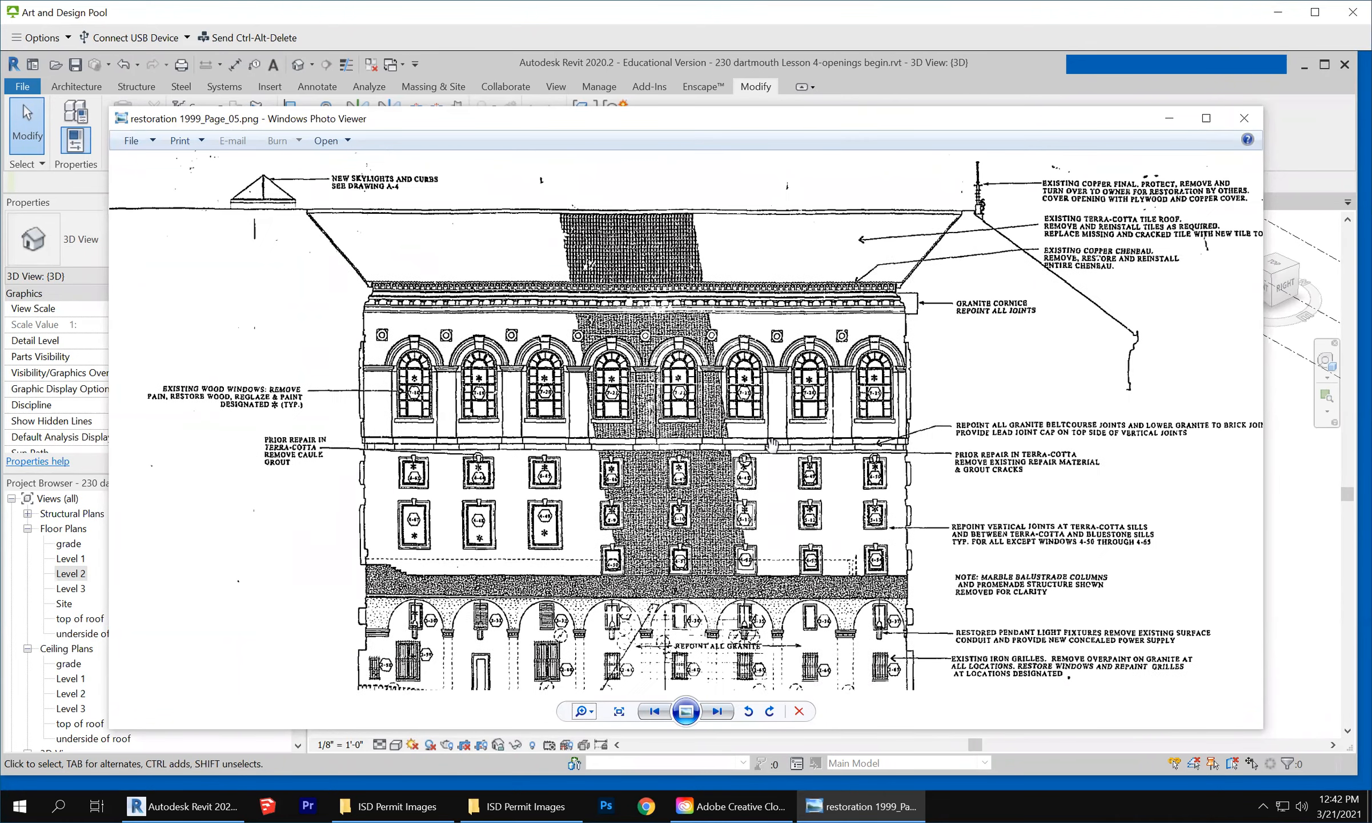
Page through the remaining drawings up to restoration 1999_Page_15.png, examining the ramp, roof plan, roofing and skylight details
click(718, 711)
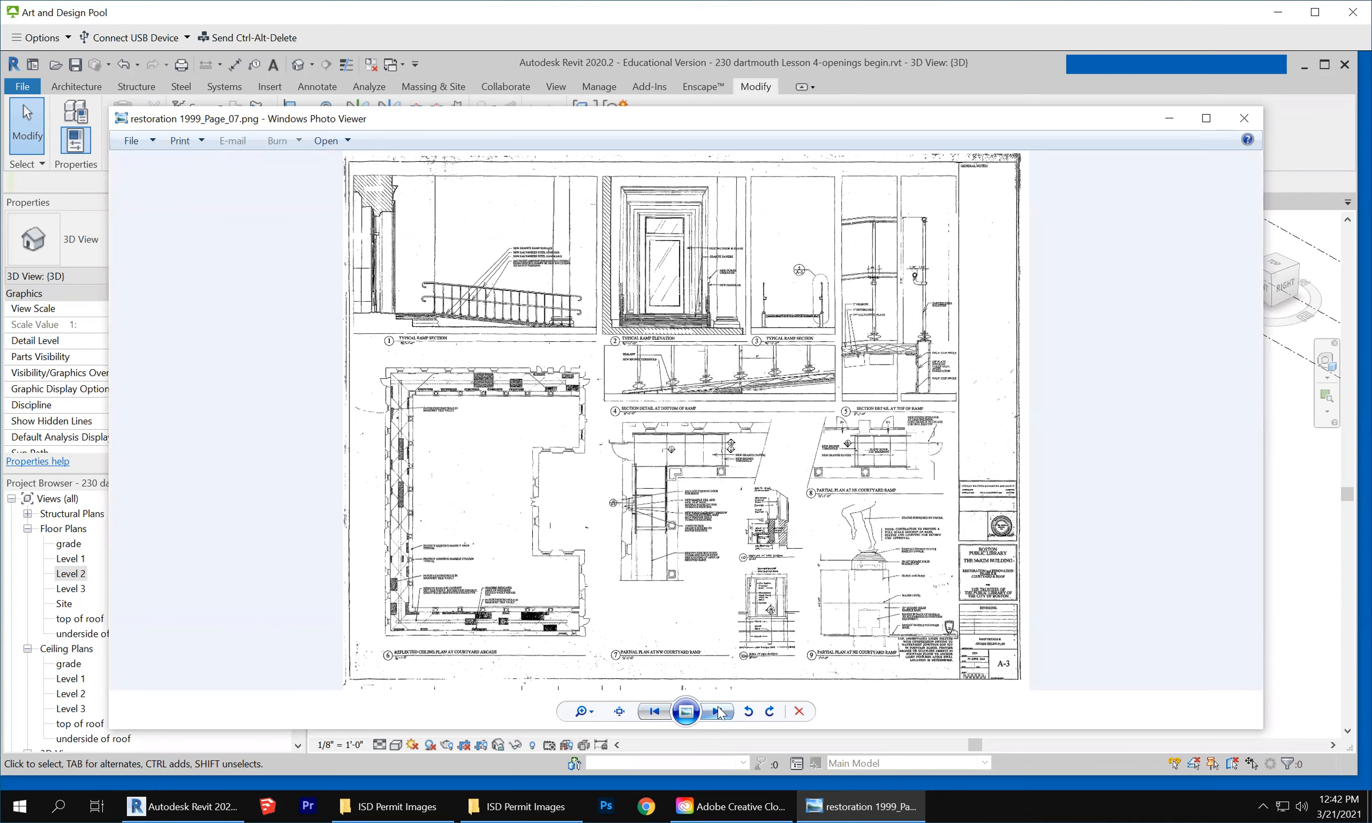
click(719, 711)
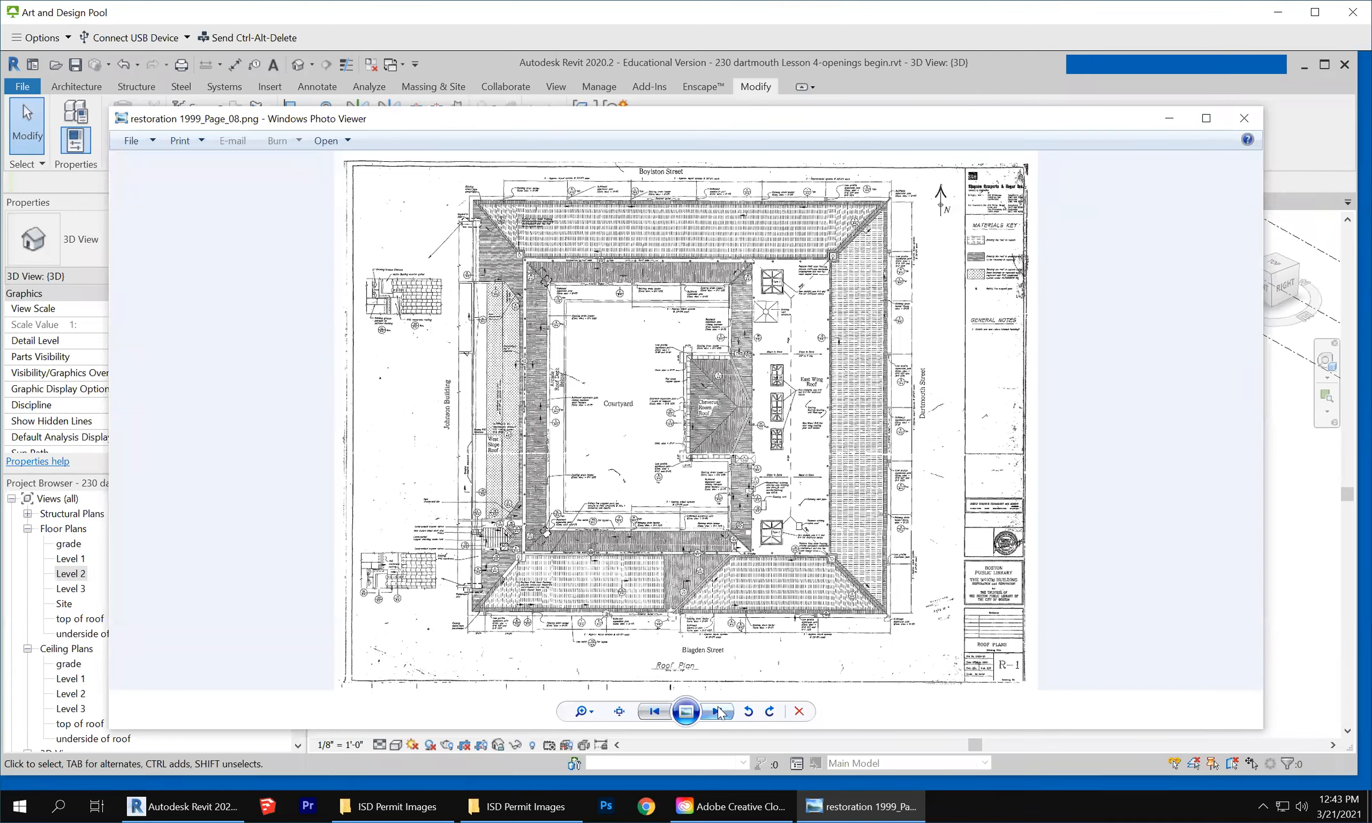
click(719, 713)
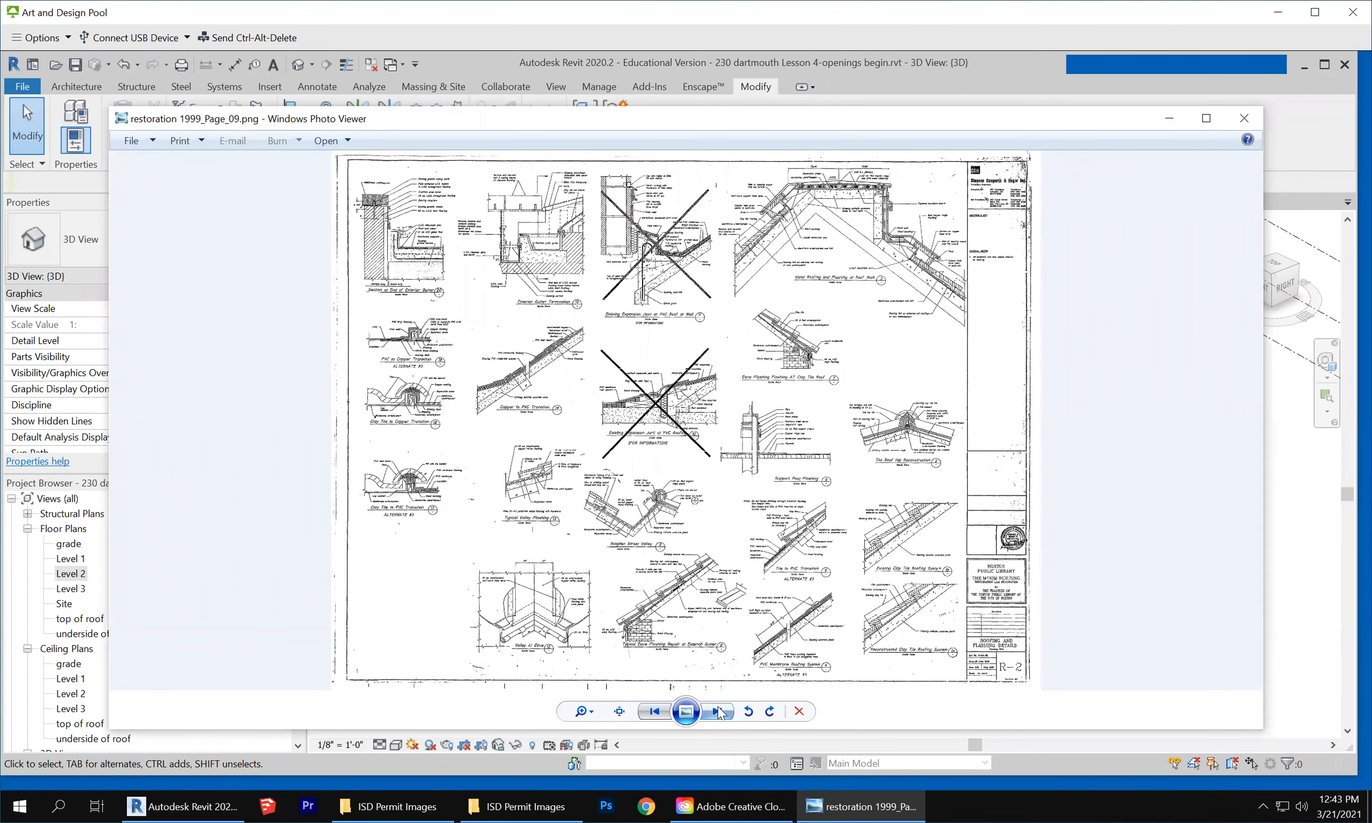
click(719, 712)
click(719, 713)
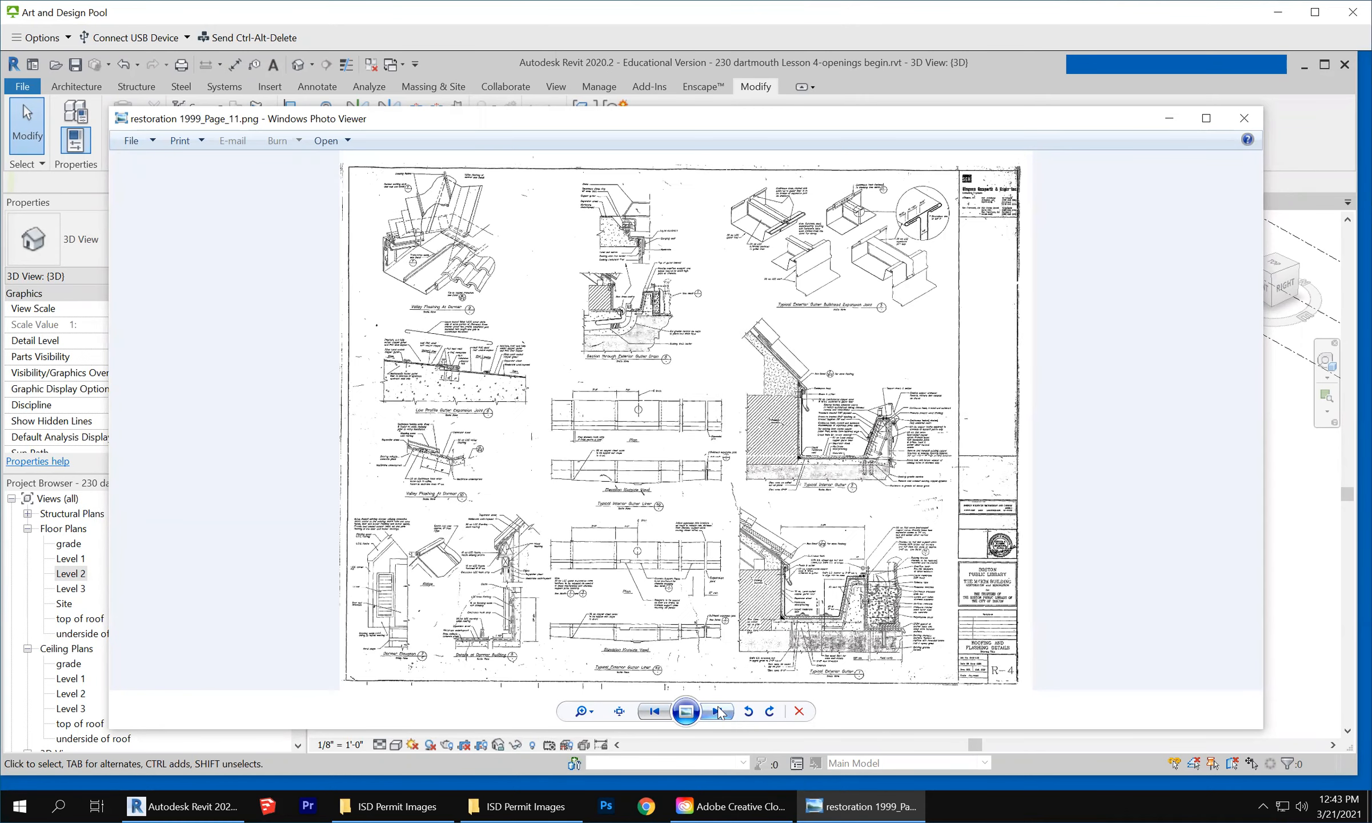
click(718, 713)
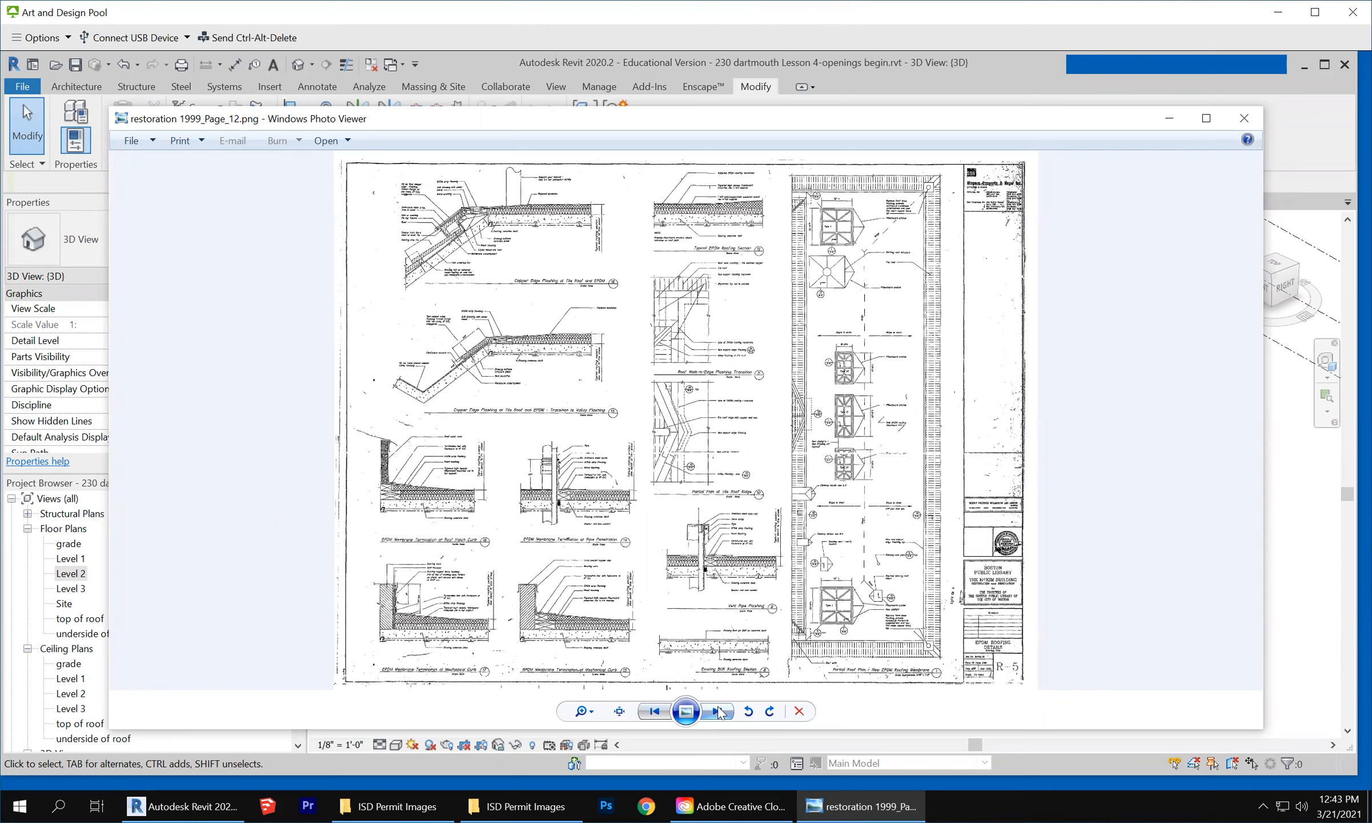
click(718, 712)
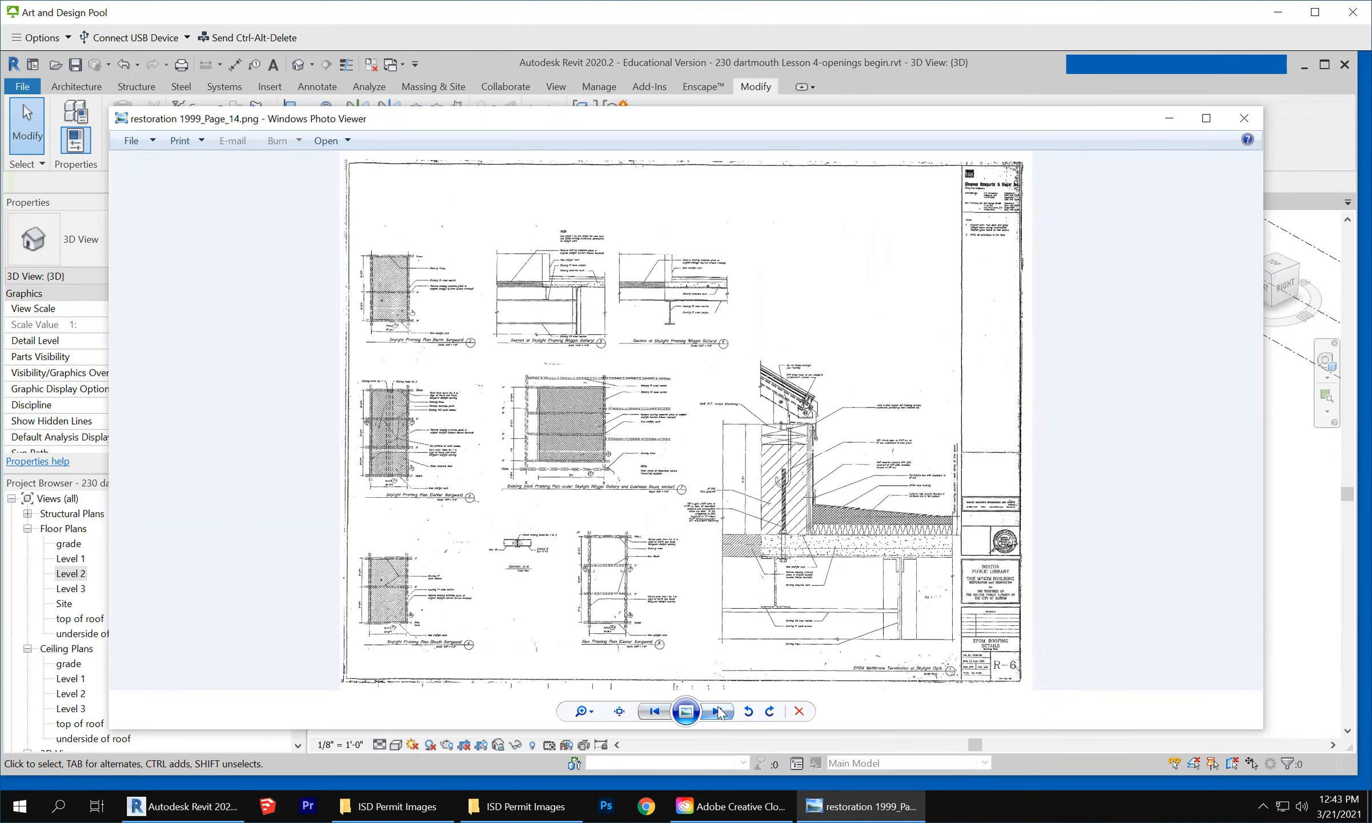
click(718, 713)
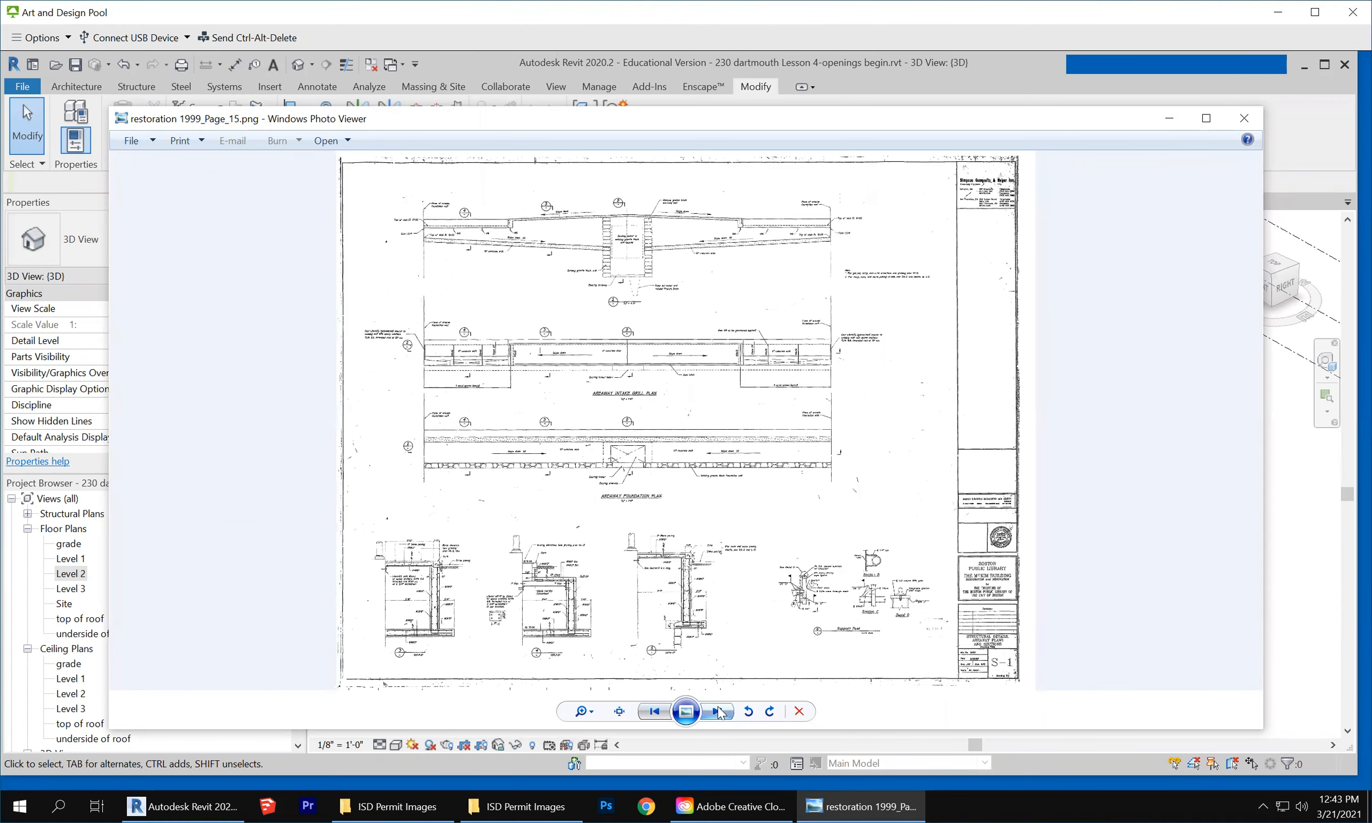
Page forward from restoration 1999_Page_15.png through the irrigation plan and plumbing drawings
click(718, 712)
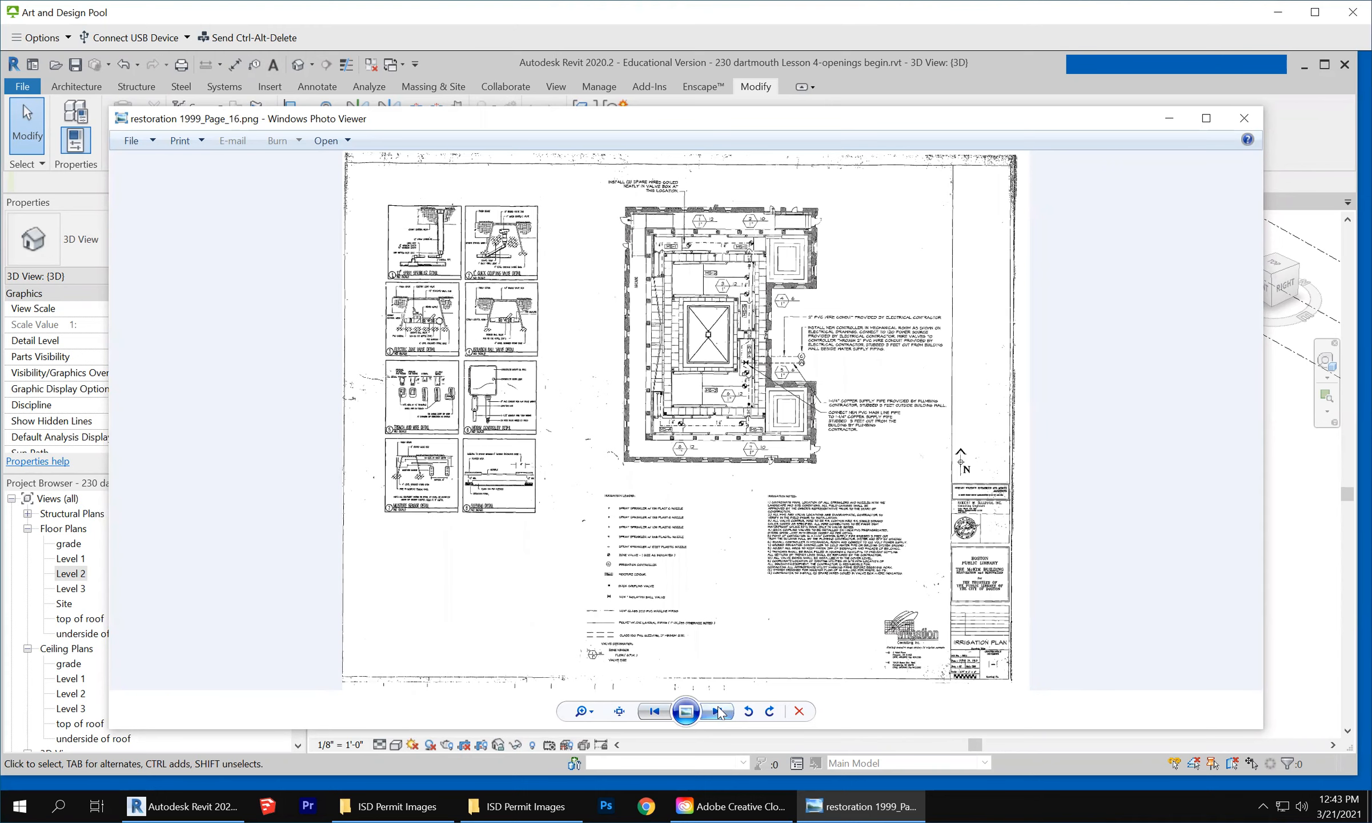
click(719, 713)
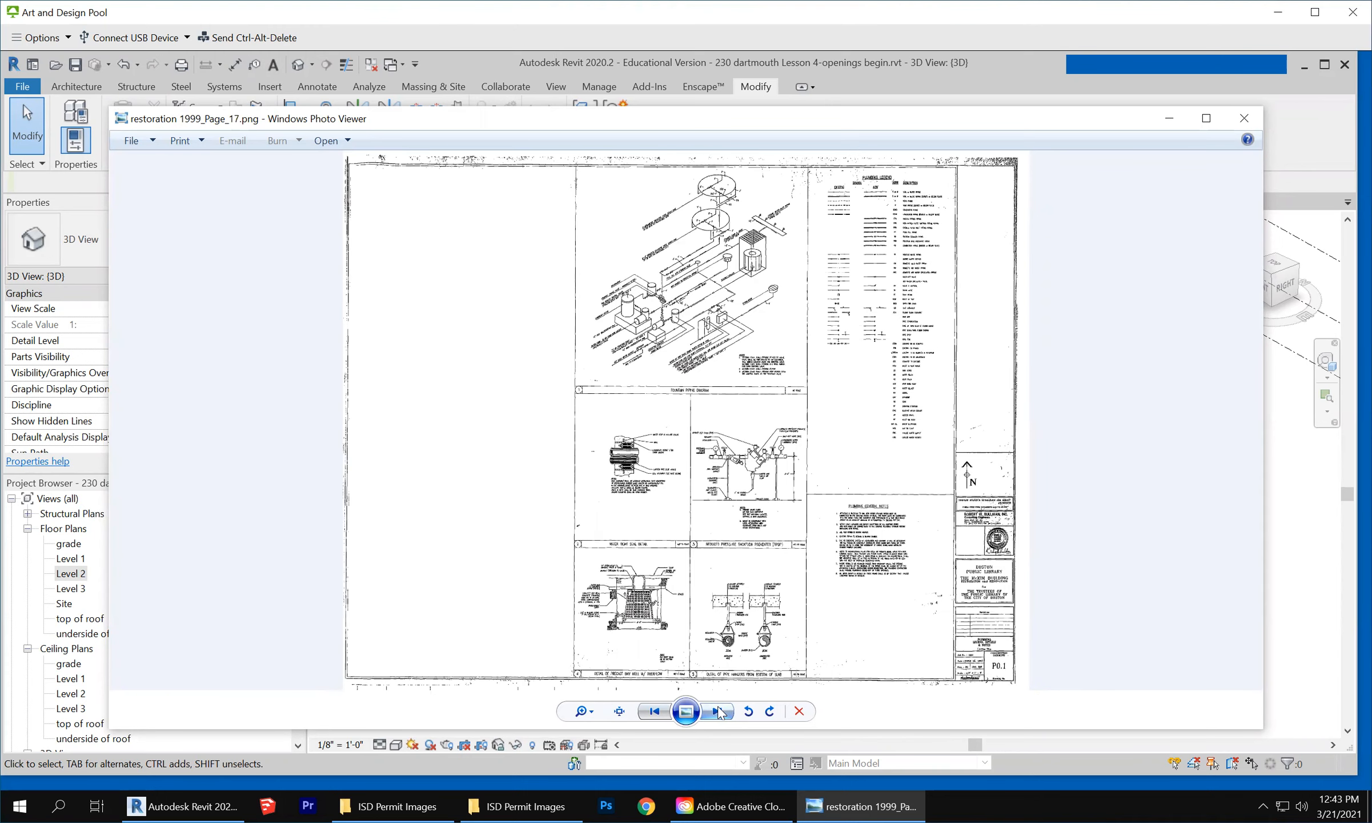
click(719, 713)
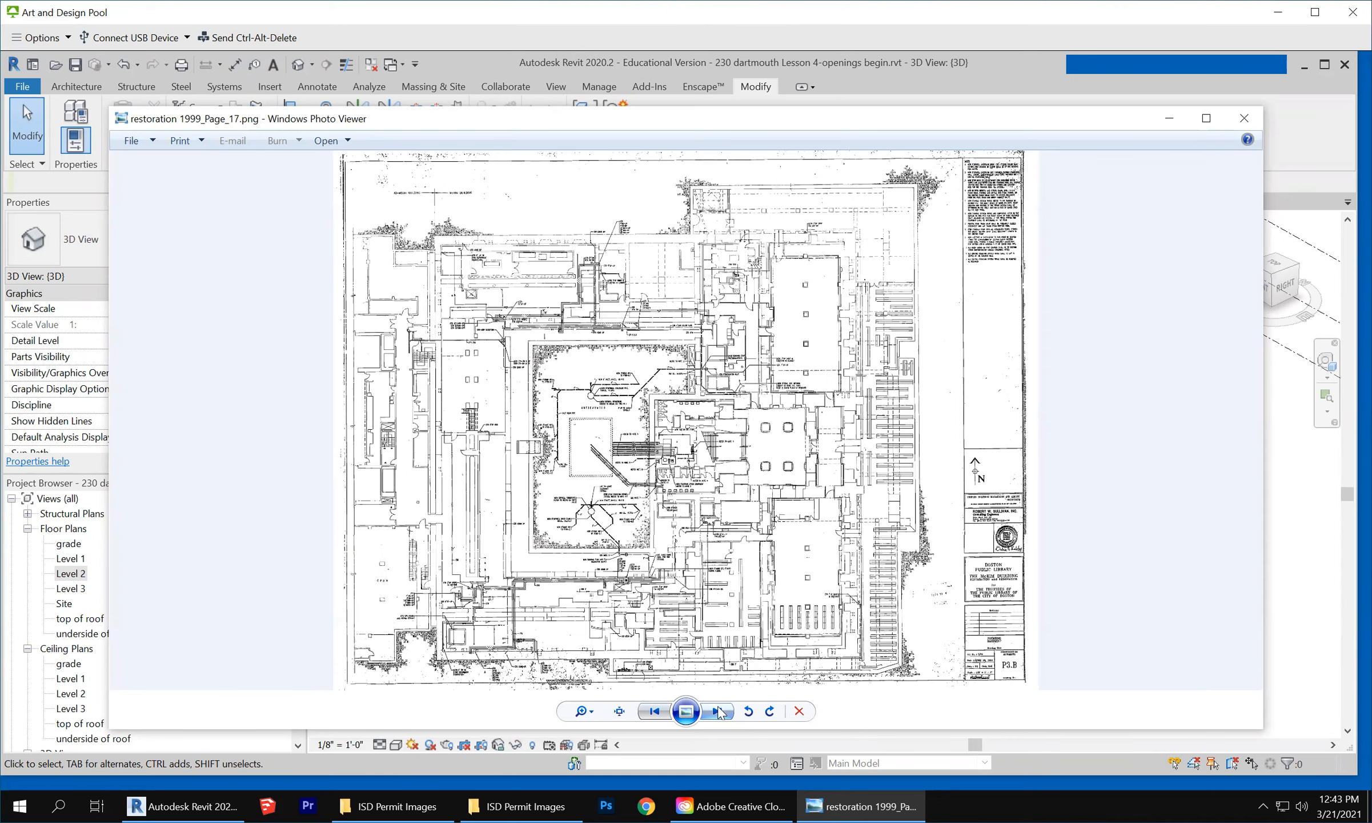
Page back through the restoration drawings to restoration 1999_Page_04.png with the North and East Courtyard Elevations
click(665, 709)
click(665, 709)
click(665, 712)
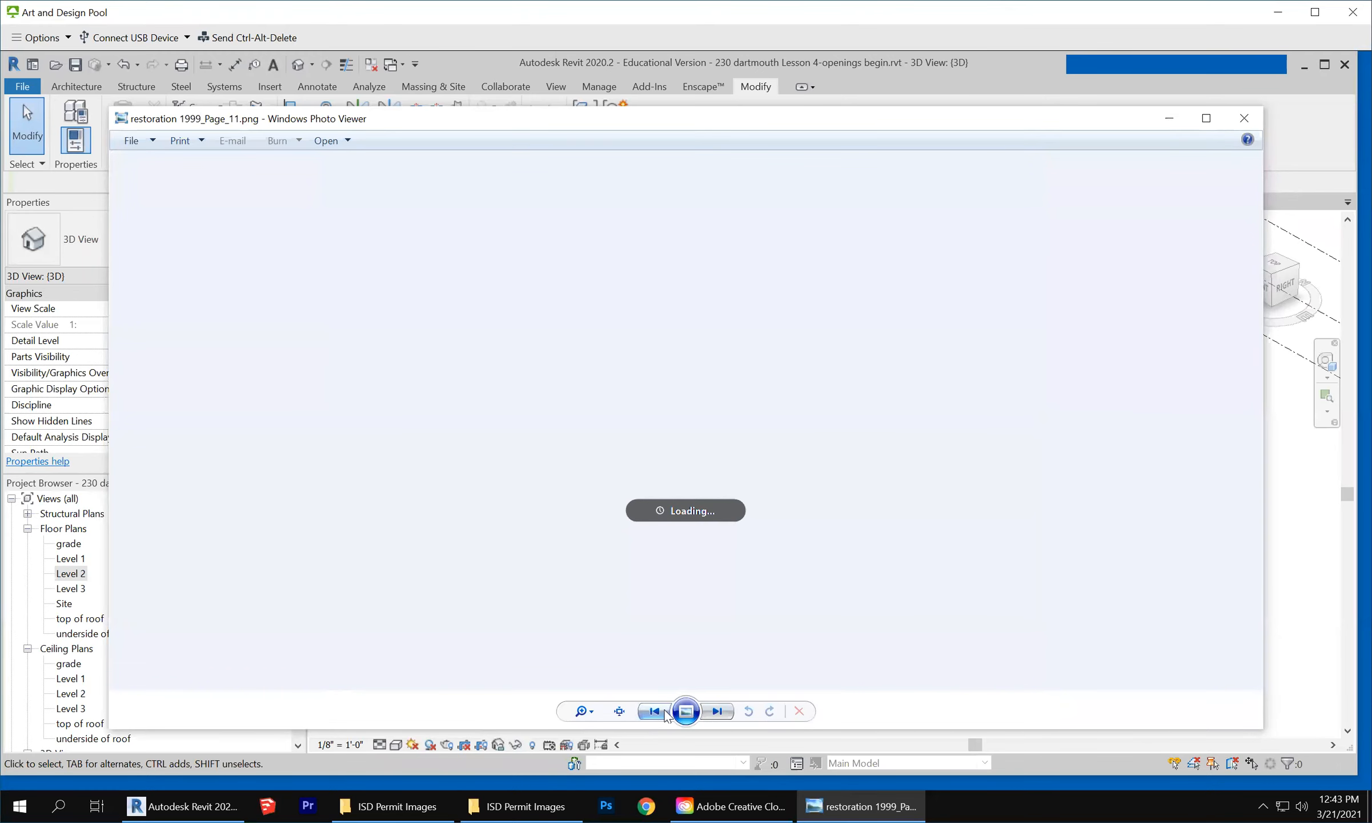
click(665, 712)
click(665, 711)
click(665, 712)
click(665, 712)
click(665, 712)
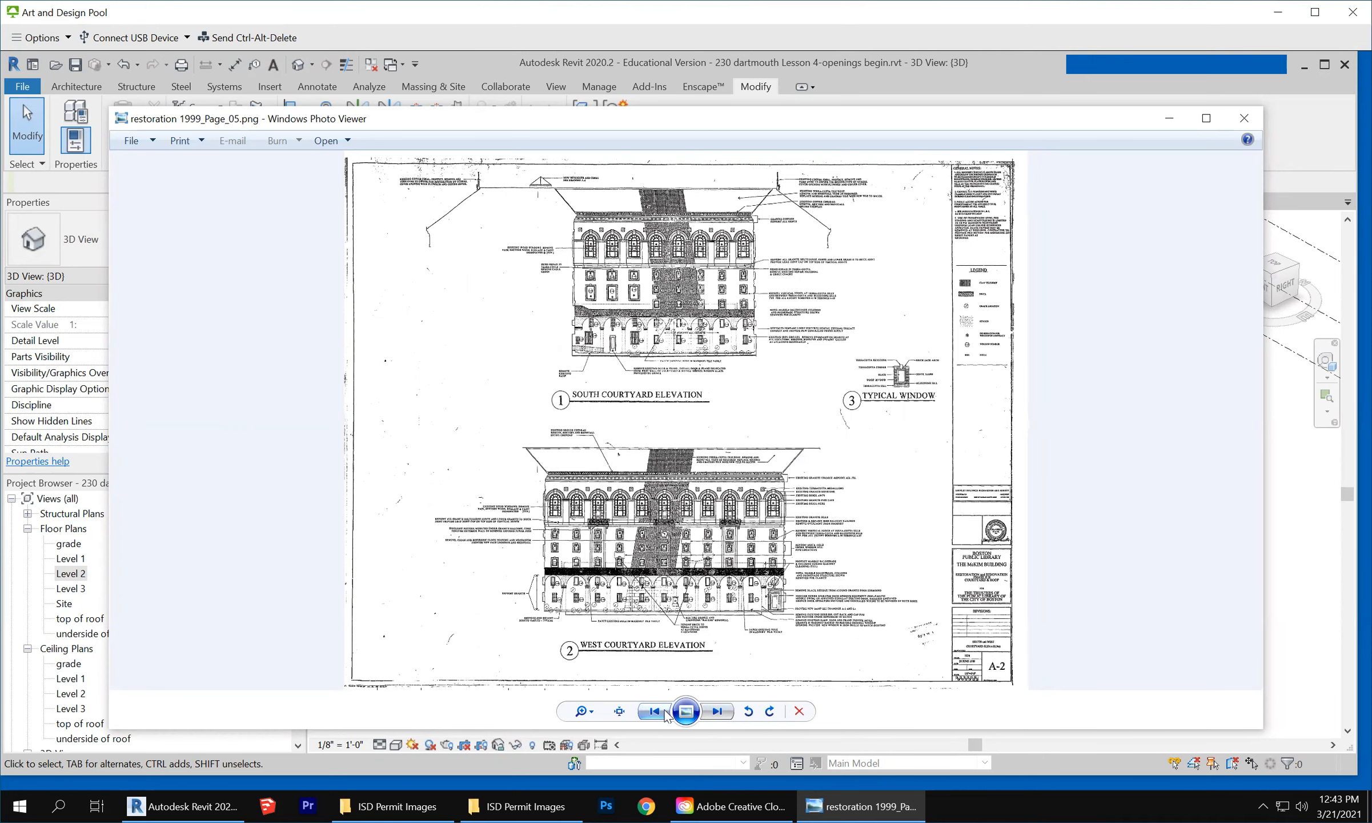
click(665, 712)
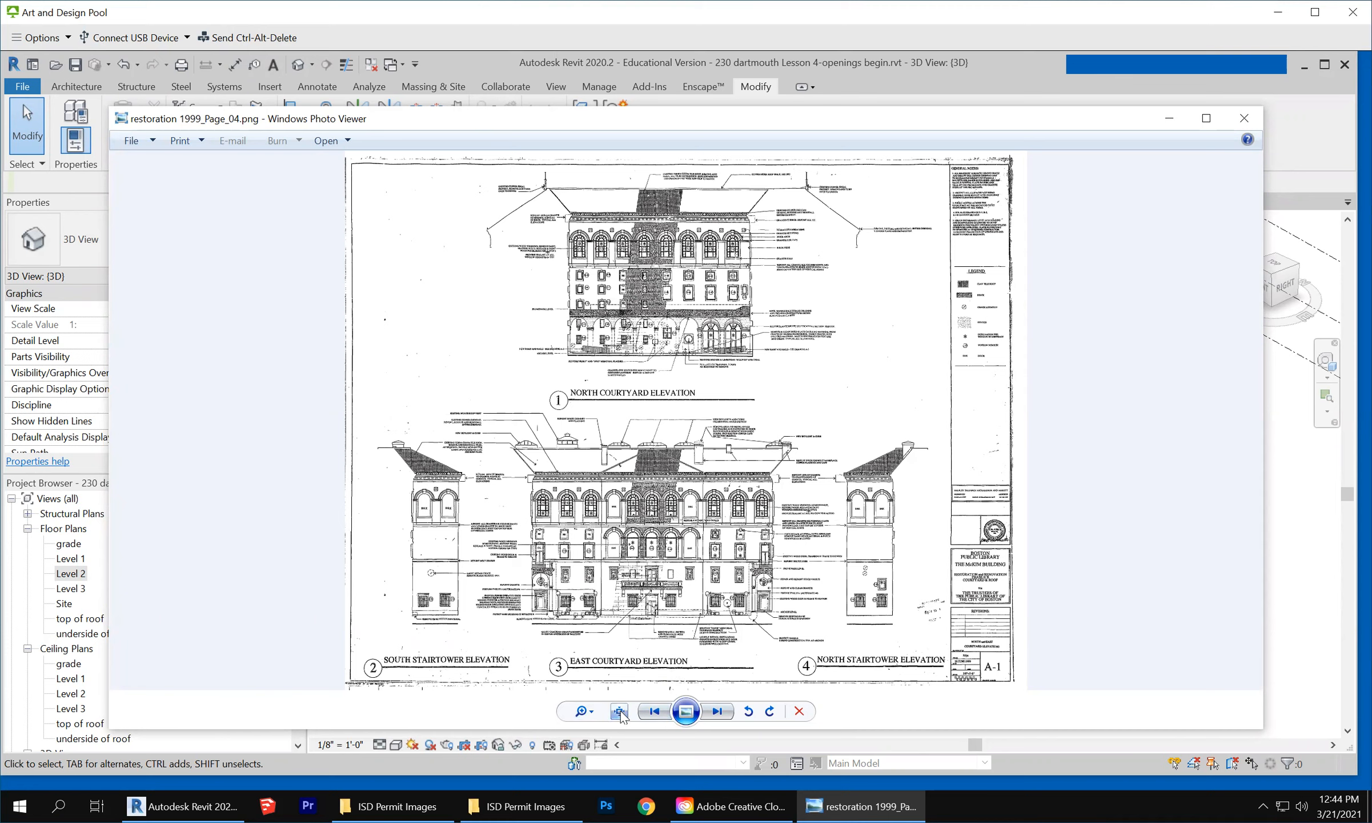
Enlarge restoration 1999_Page_04.png and examine the East Courtyard Elevation's windows, doors and balcony
click(592, 715)
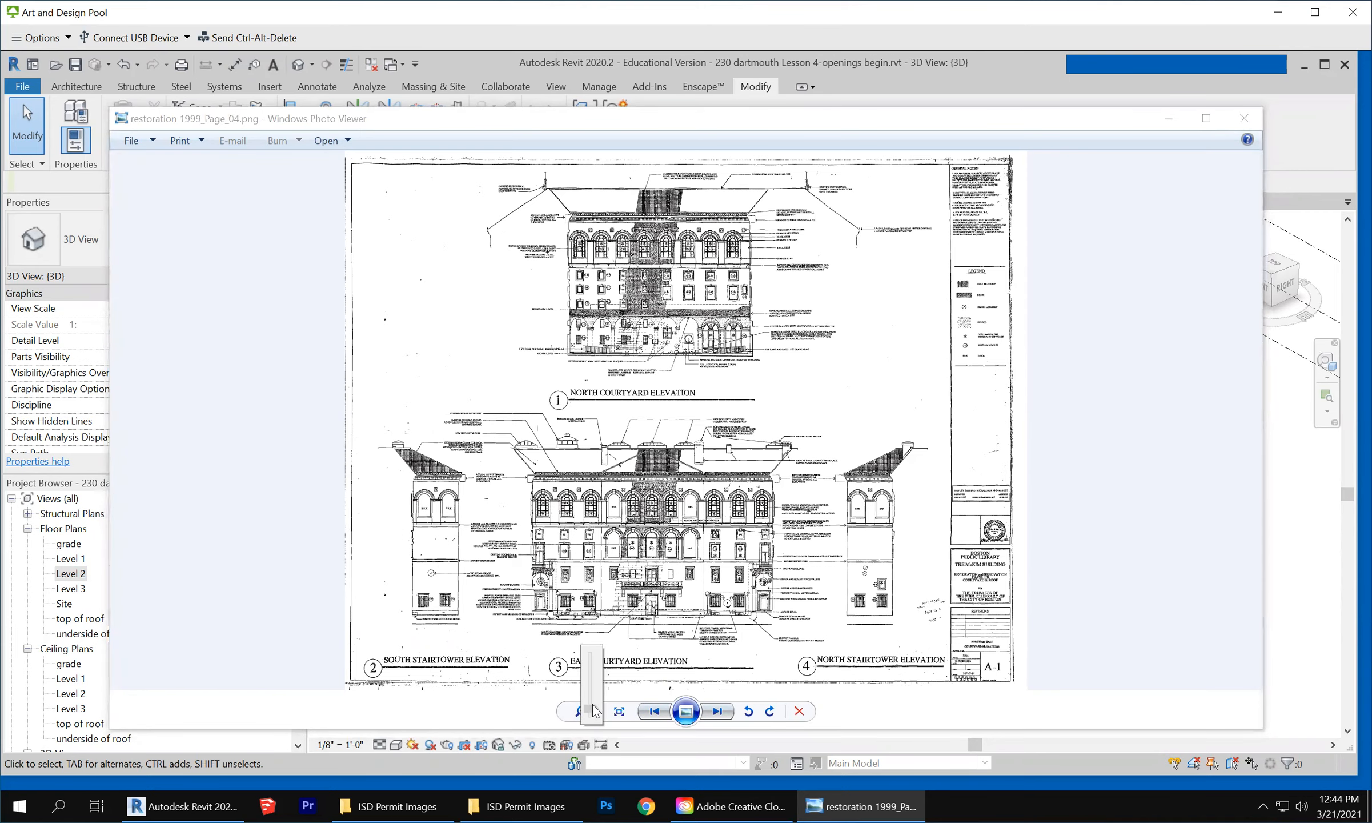
drag(593, 685, 593, 695)
click(866, 298)
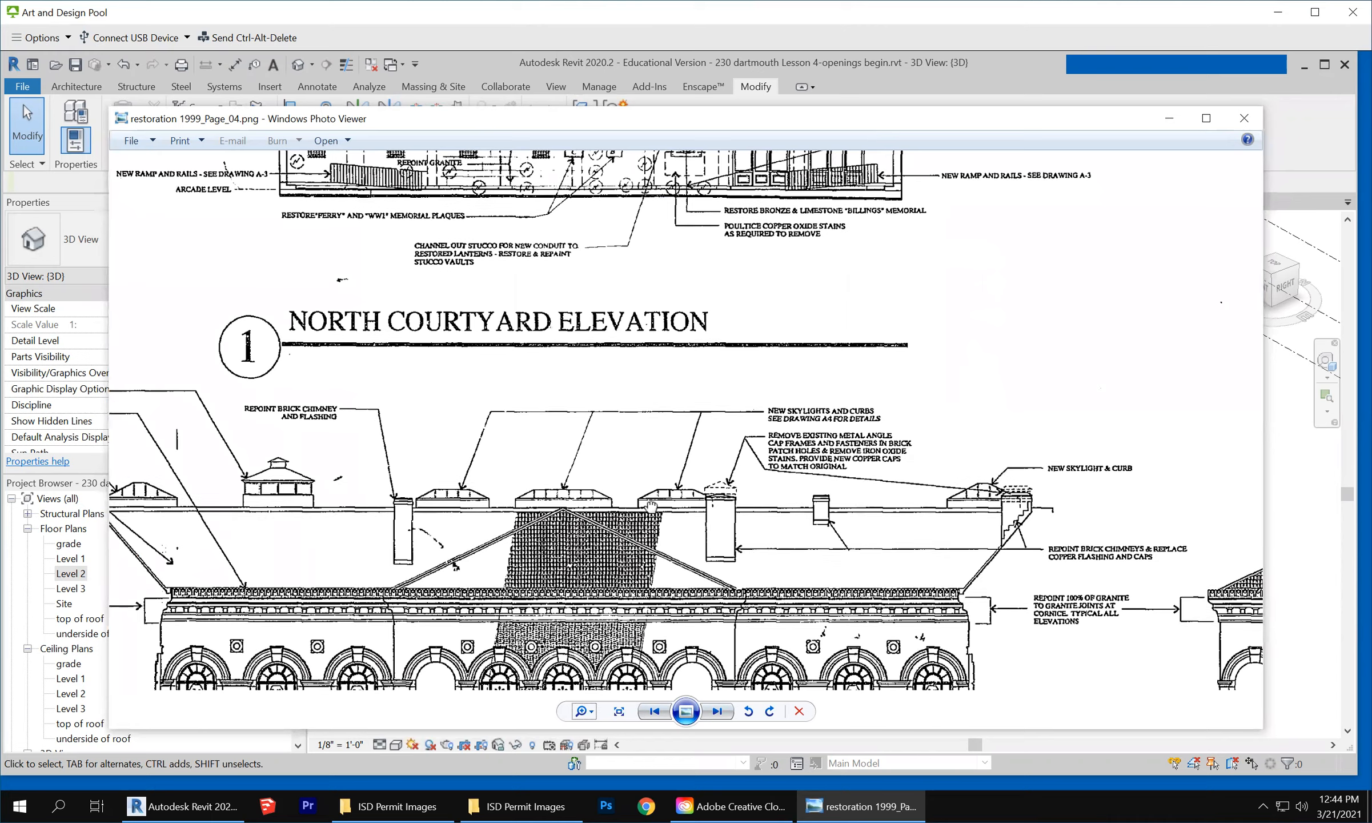
drag(746, 481, 872, 233)
mouse_move(675, 510)
mouse_down()
mouse_move(674, 485)
mouse_move(617, 529)
mouse_up()
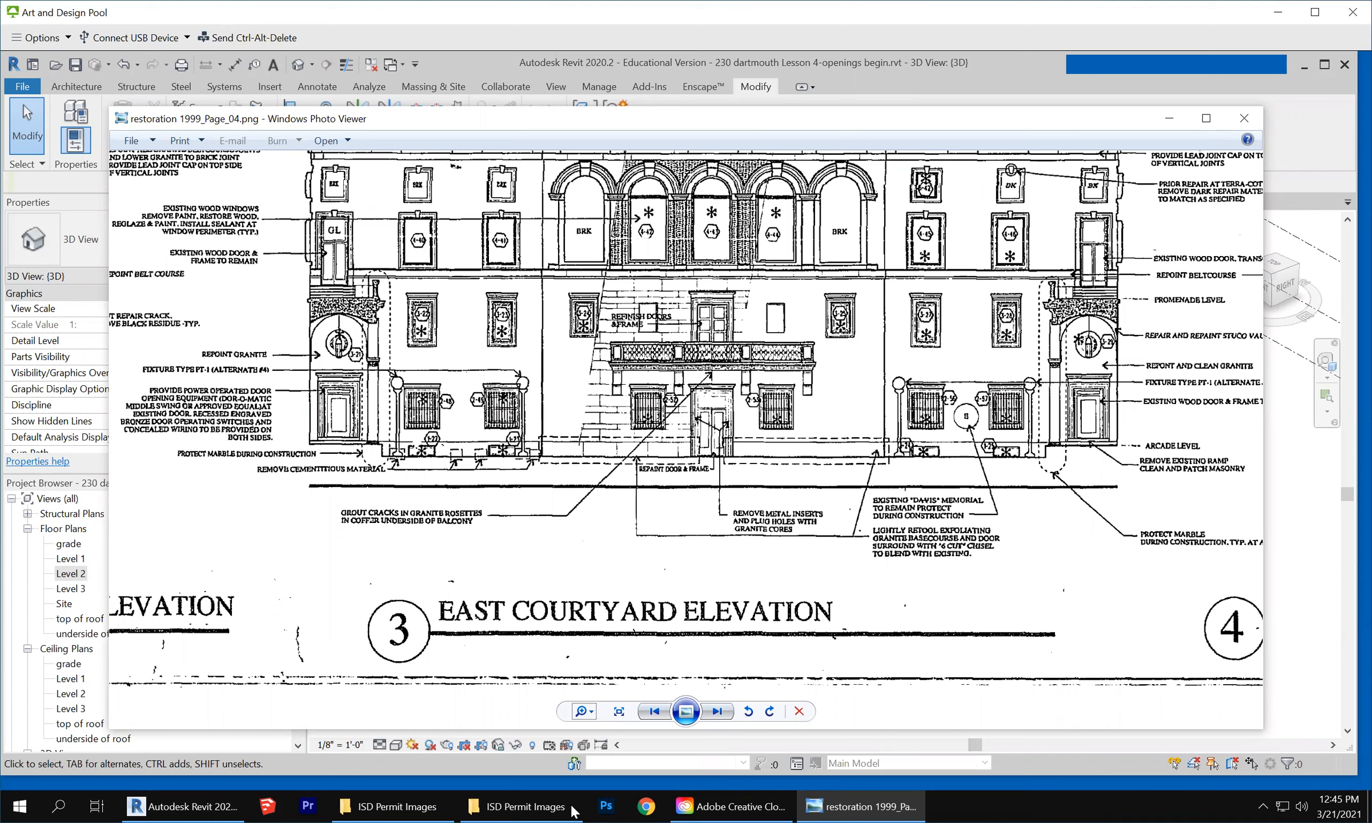
Switch to Autodesk Revit and open the Level 1 floor plan
mouse_move(408, 811)
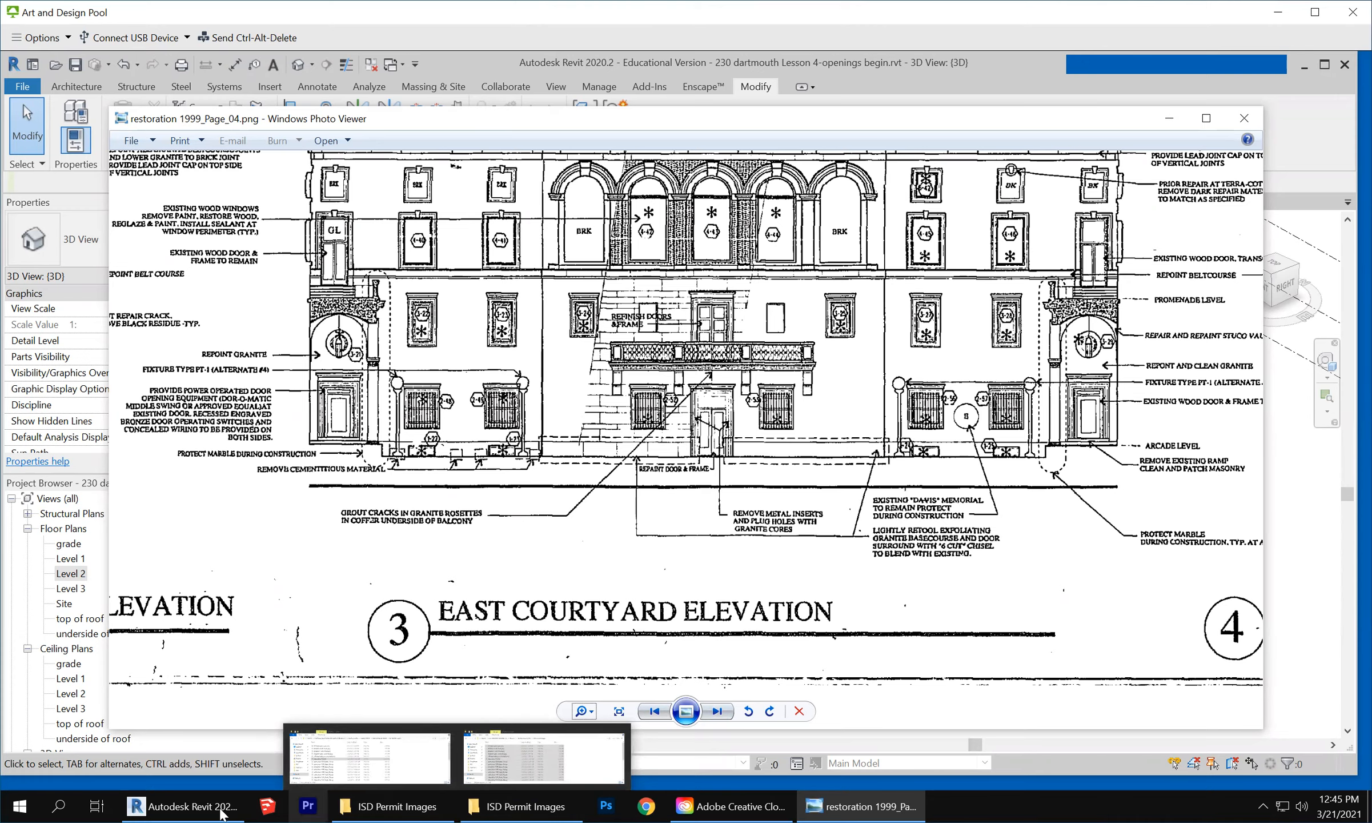
click(196, 810)
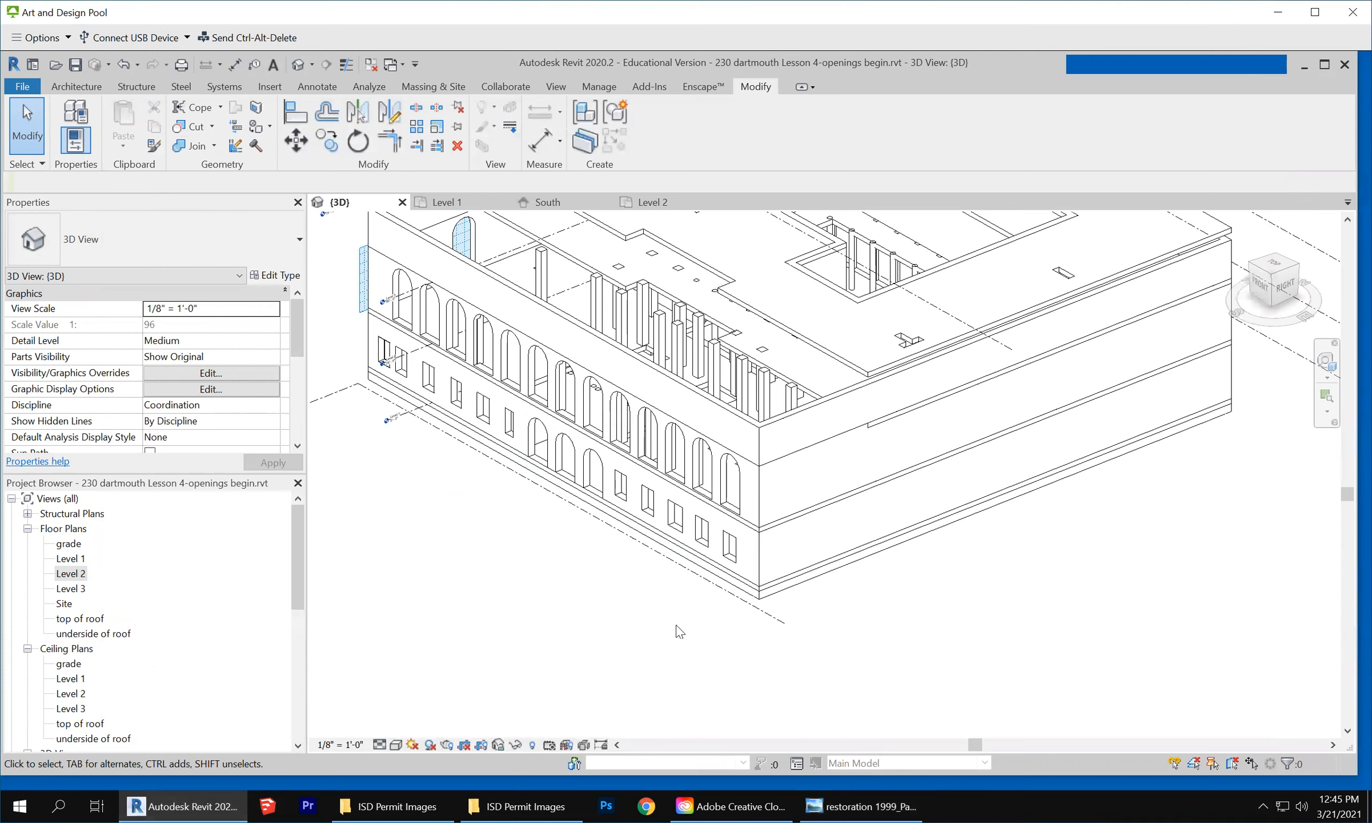
drag(299, 580, 312, 672)
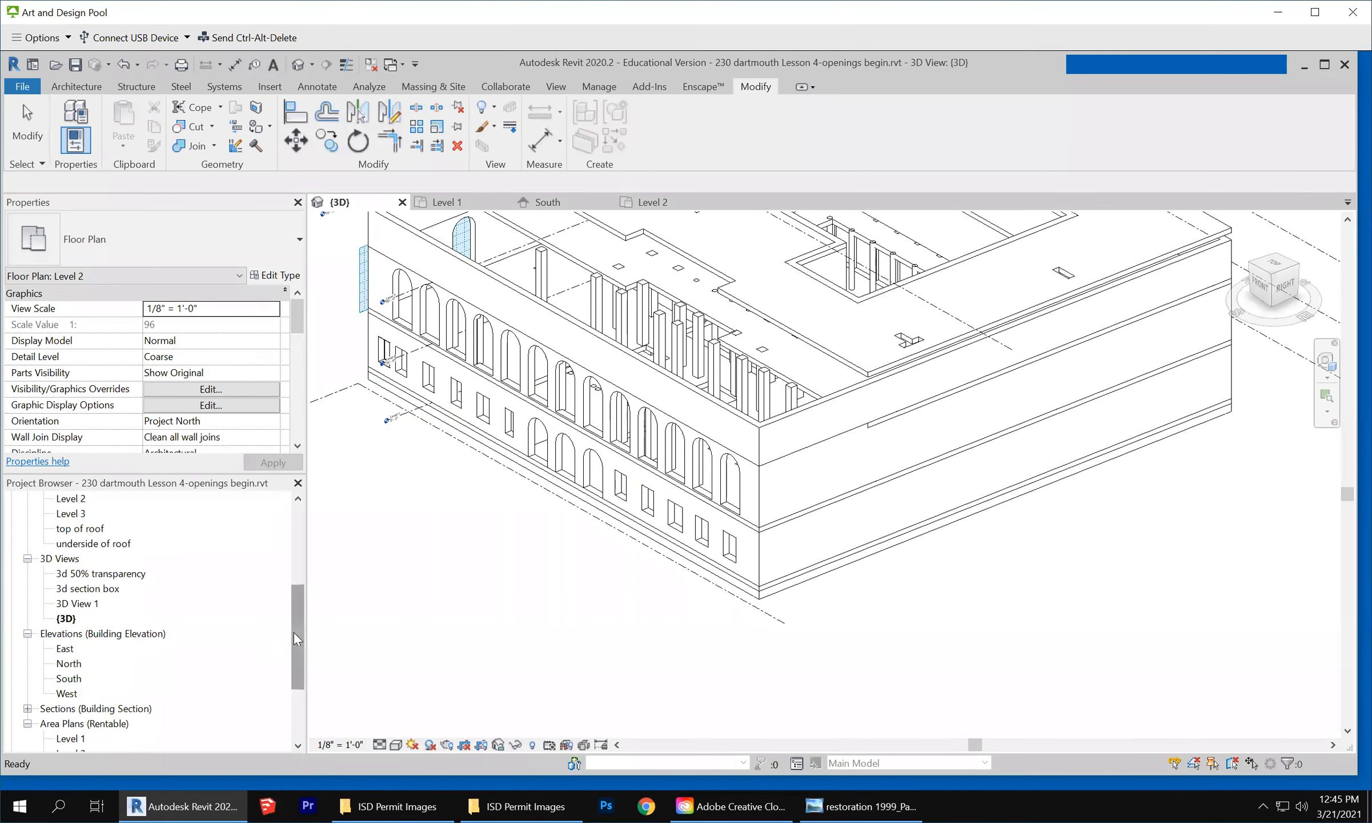
drag(298, 628, 310, 549)
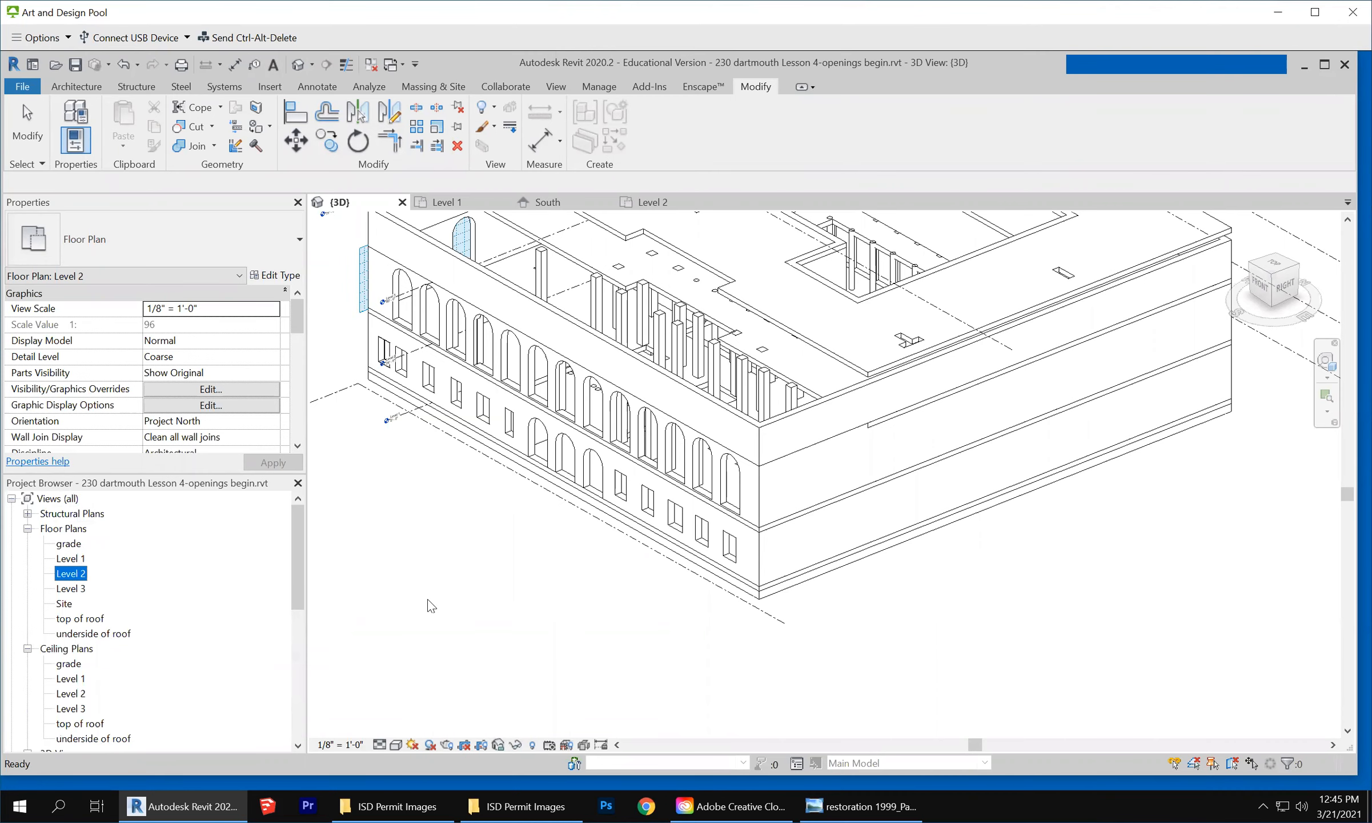
double_click(71, 558)
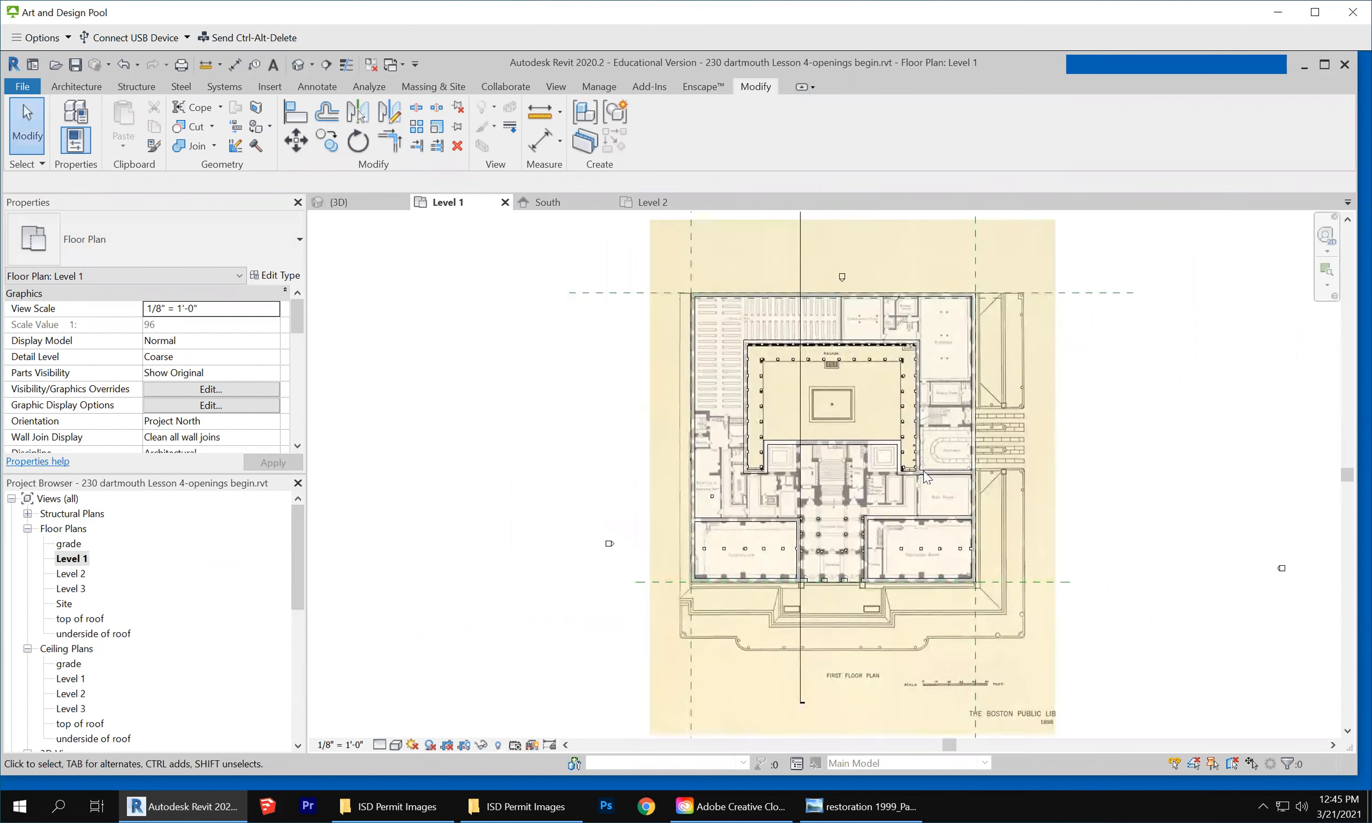
Place a Building Elevation marker in the courtyard between the central pool and the entrance stair wall, facing that wall
scroll(861, 337, up, 4)
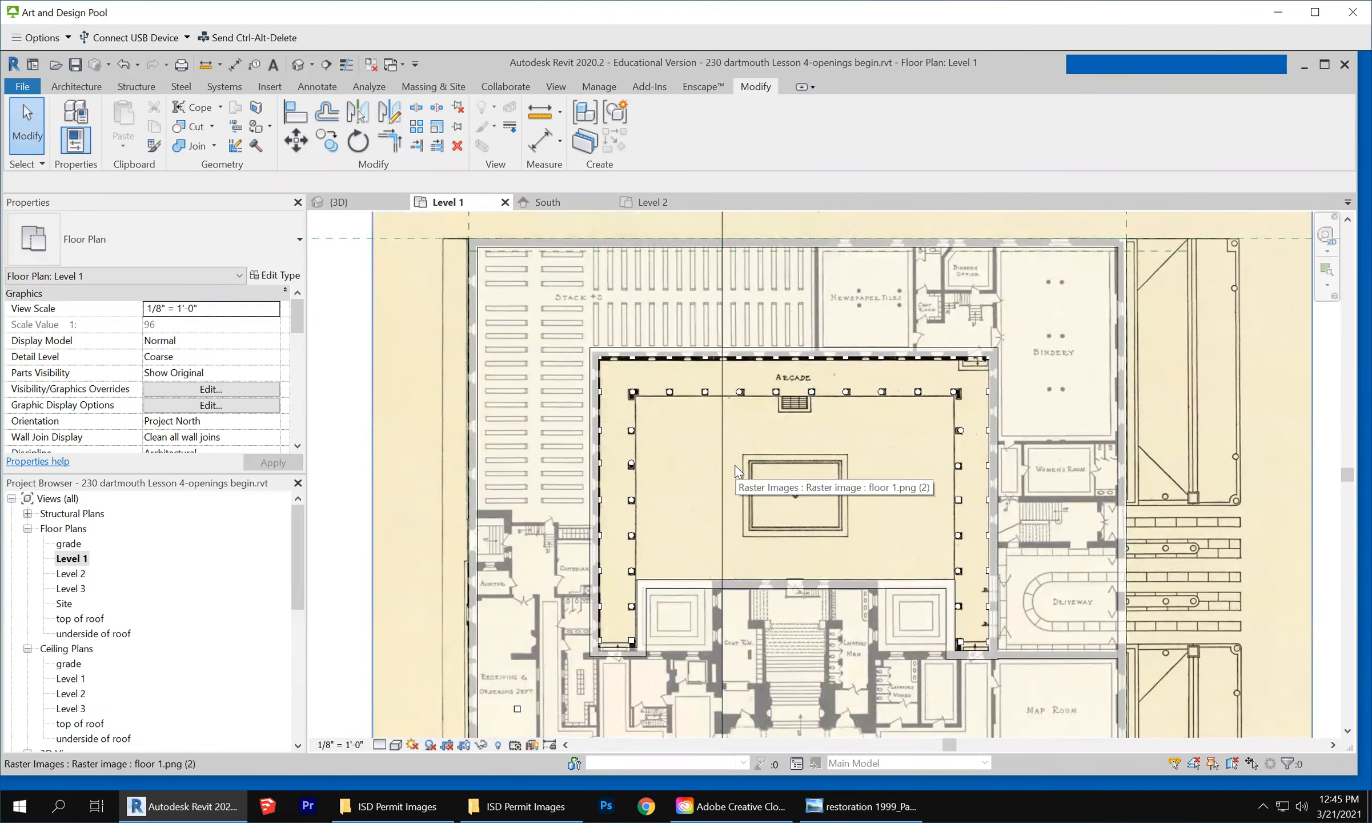
scroll(732, 441, down, 1)
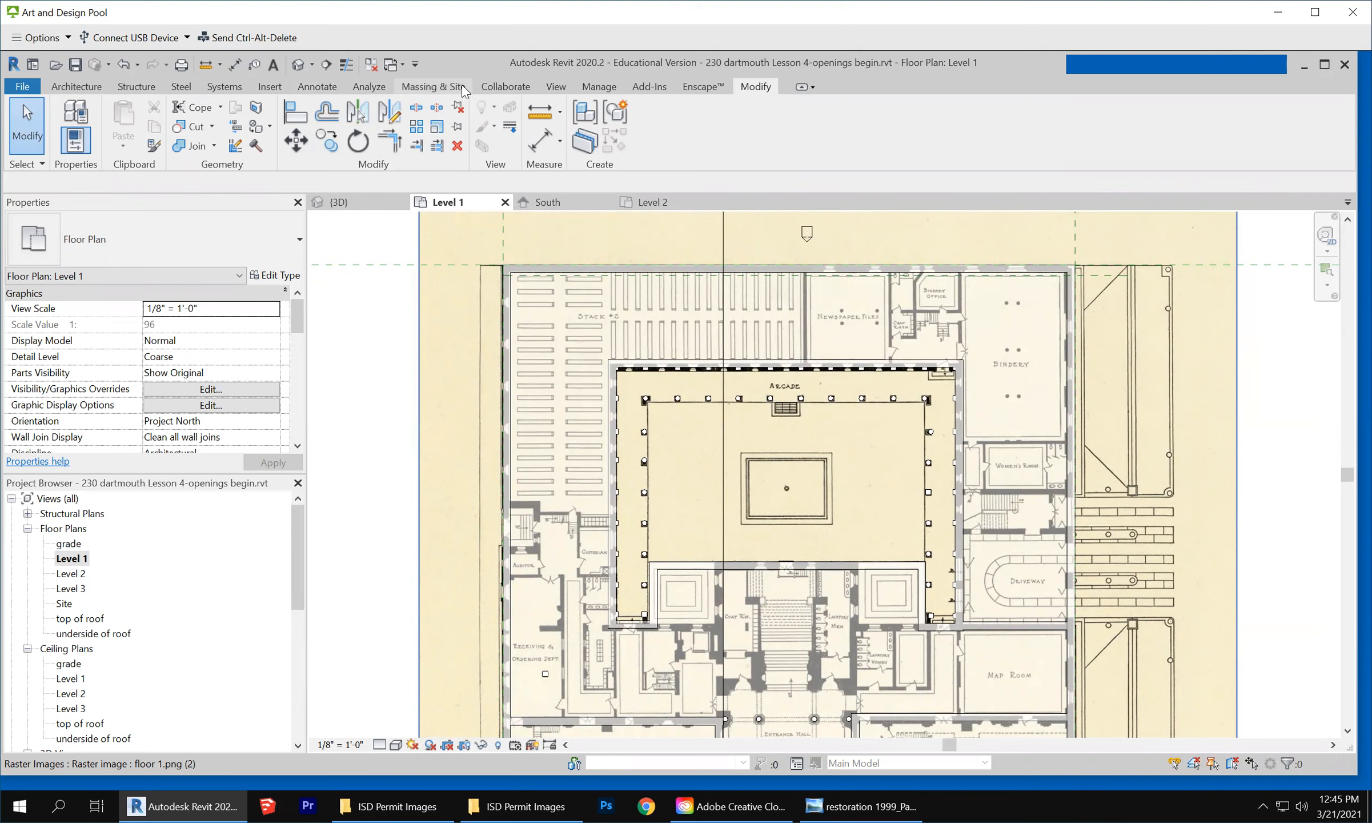
click(553, 86)
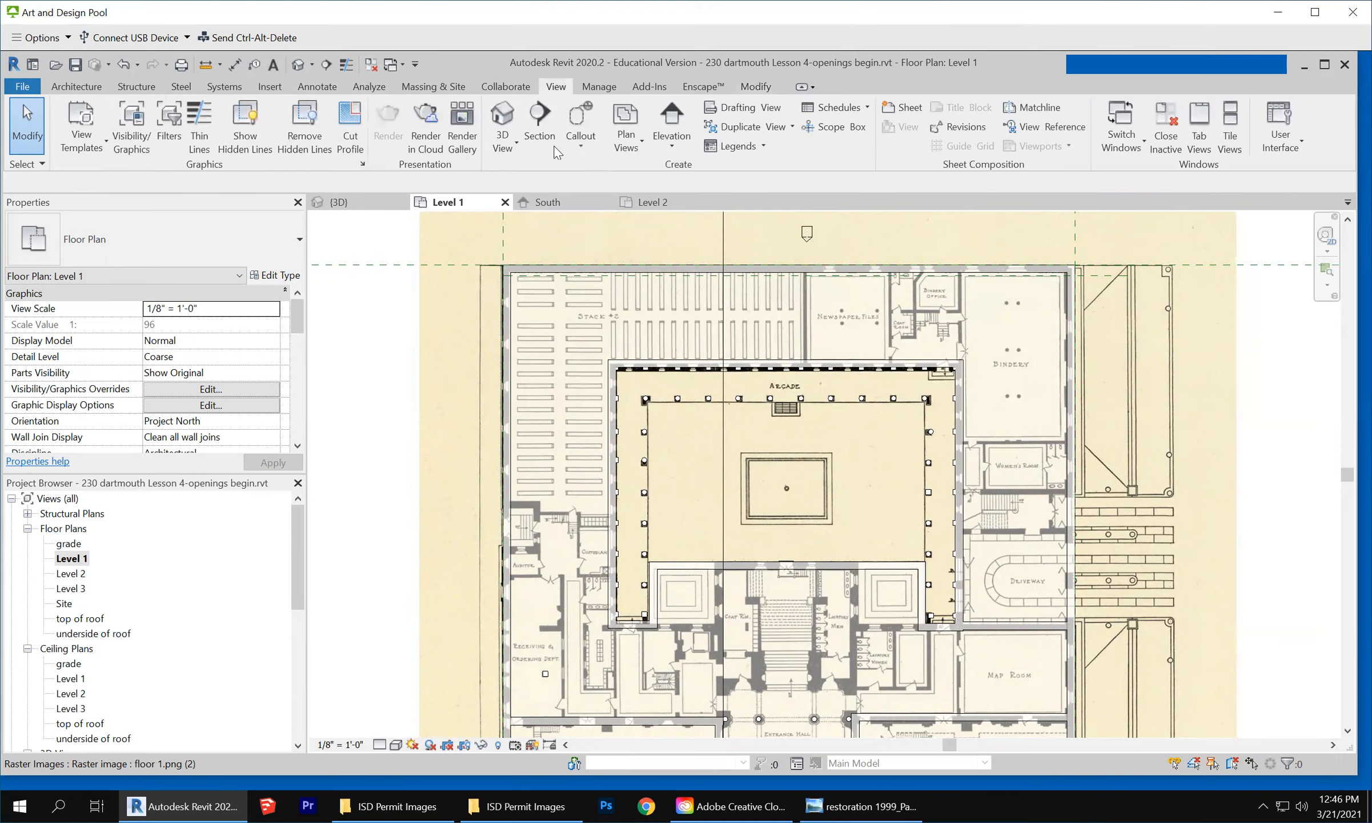
click(668, 145)
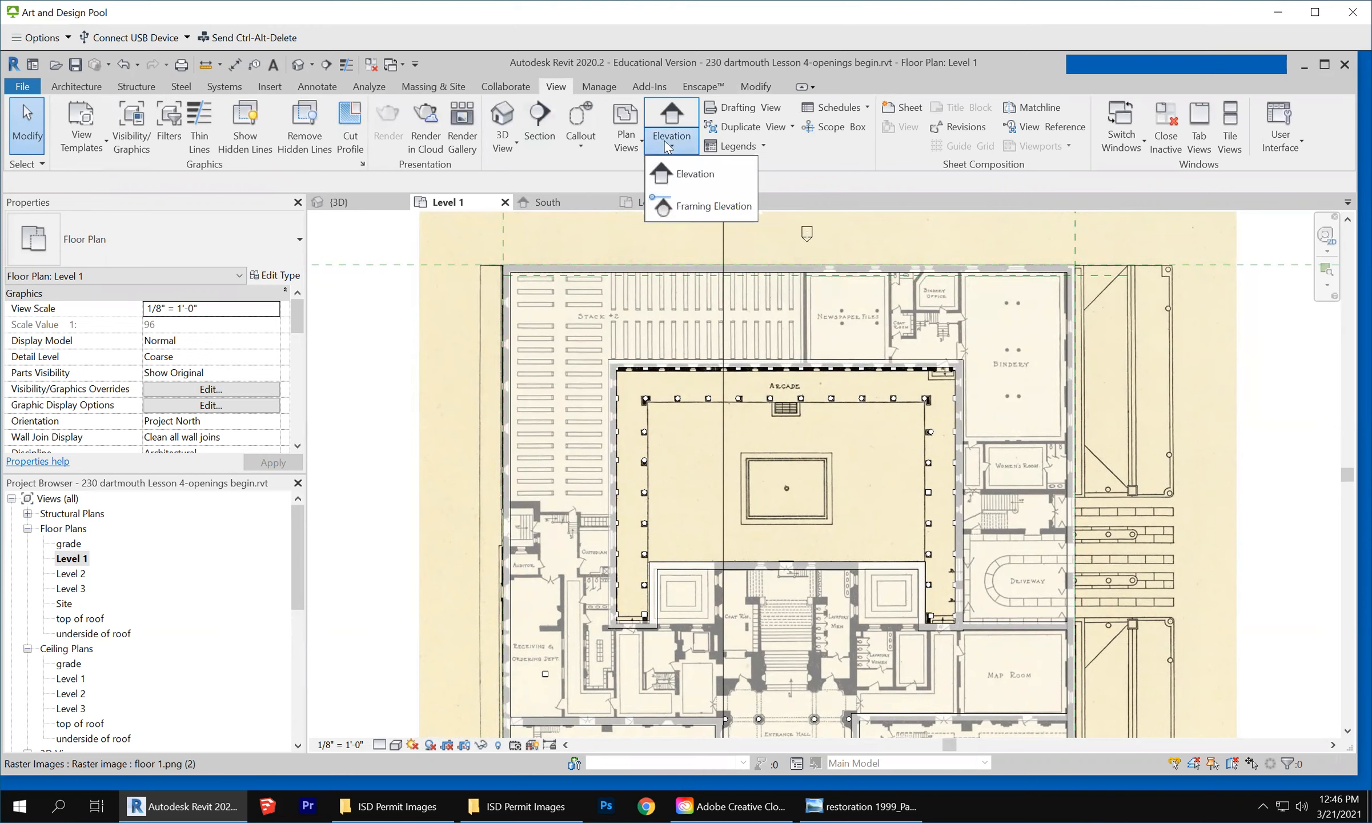
click(694, 174)
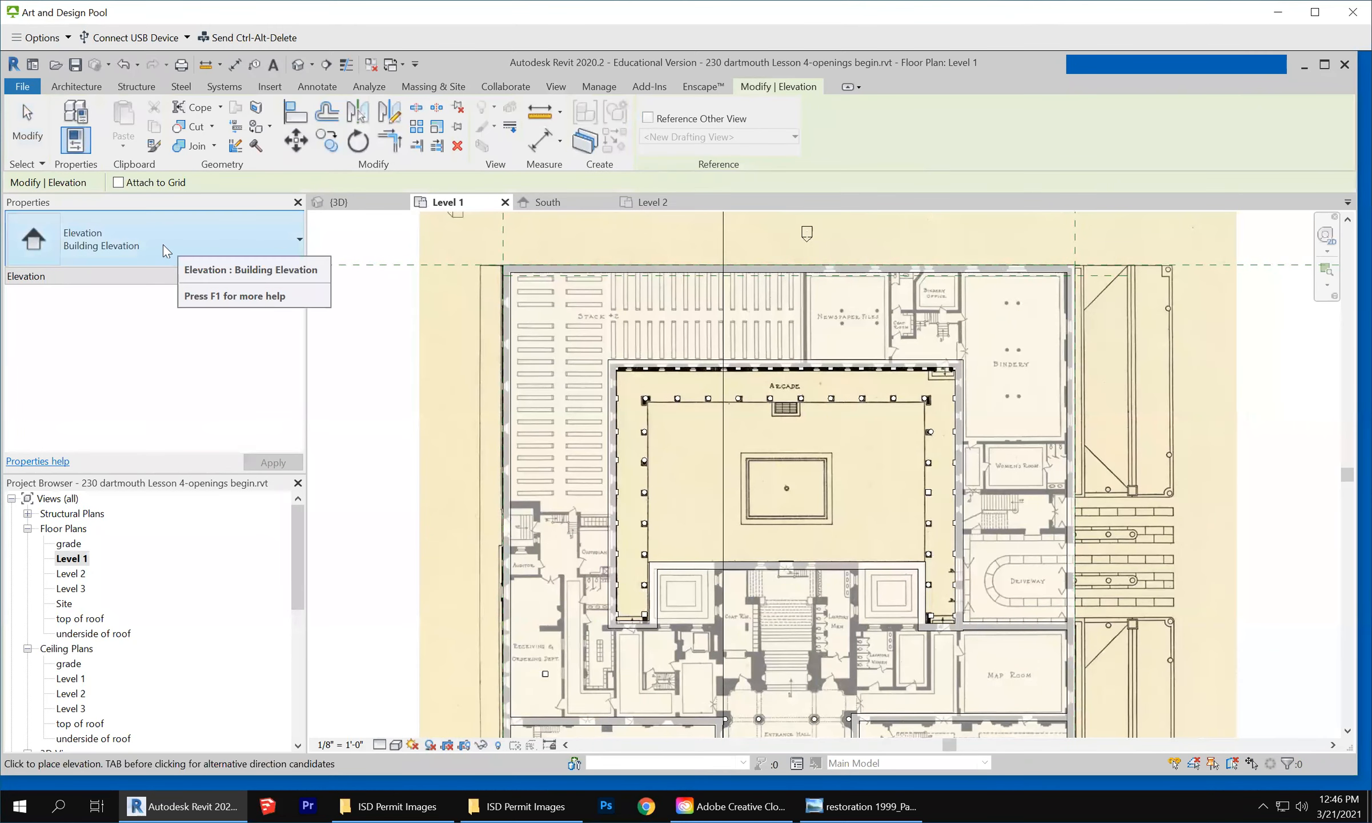
click(164, 244)
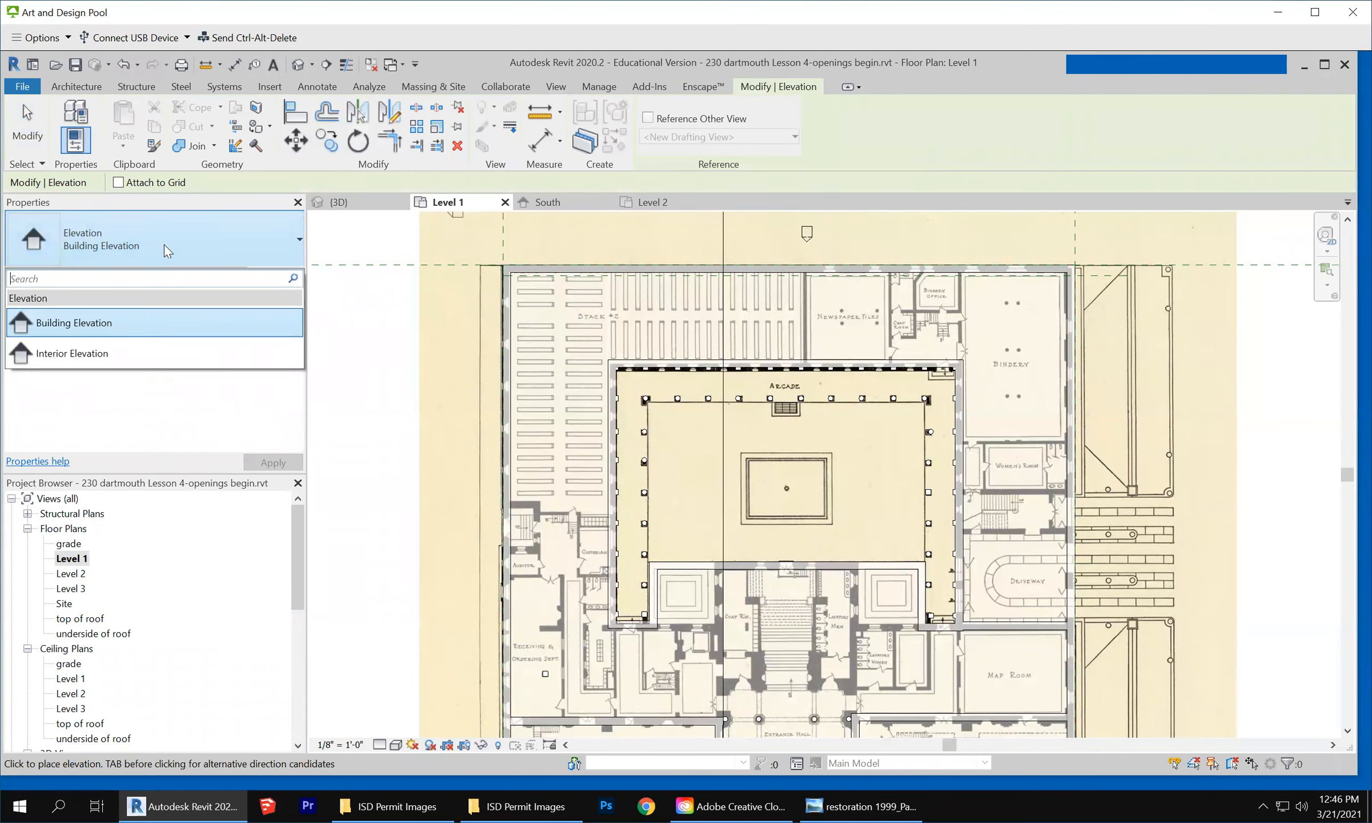
click(164, 244)
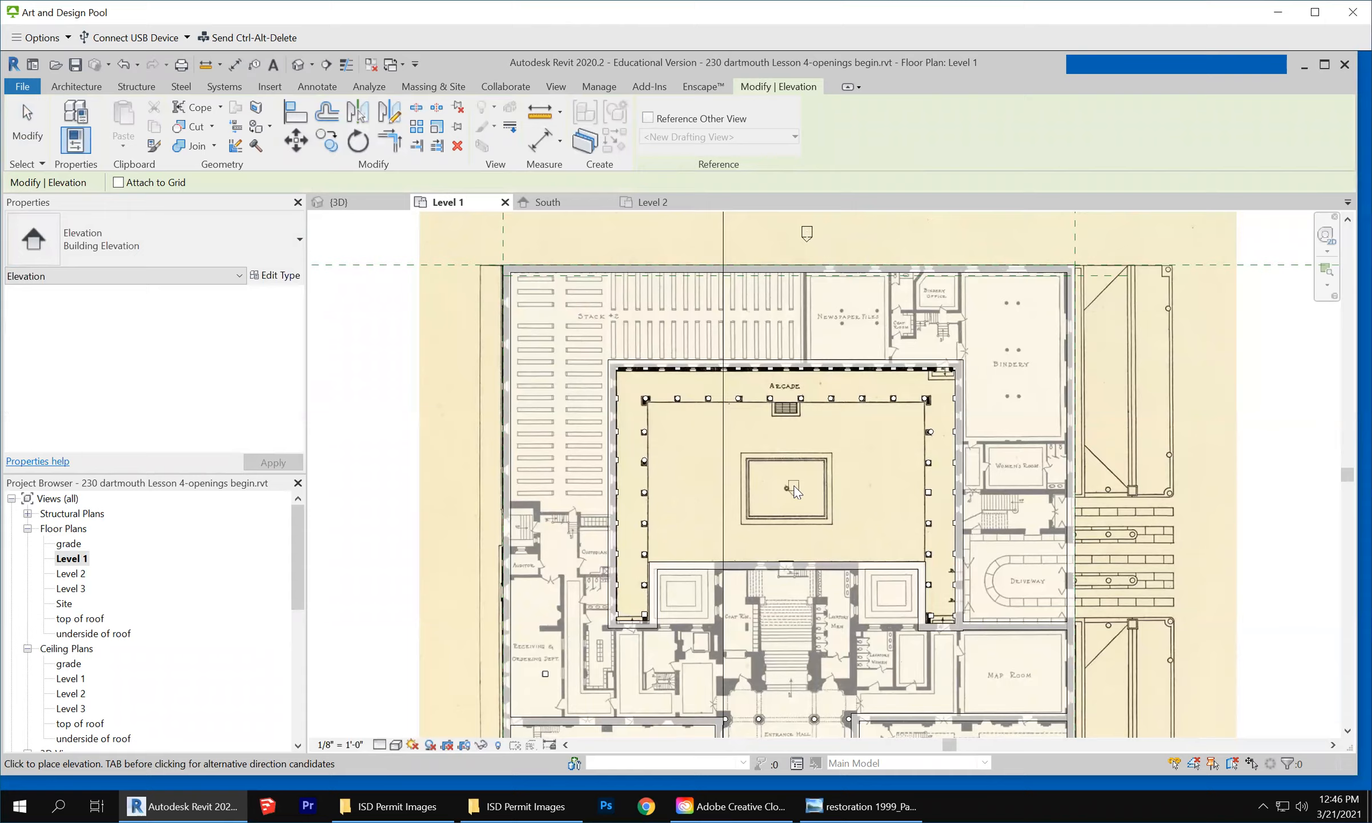
scroll(794, 491, up, 5)
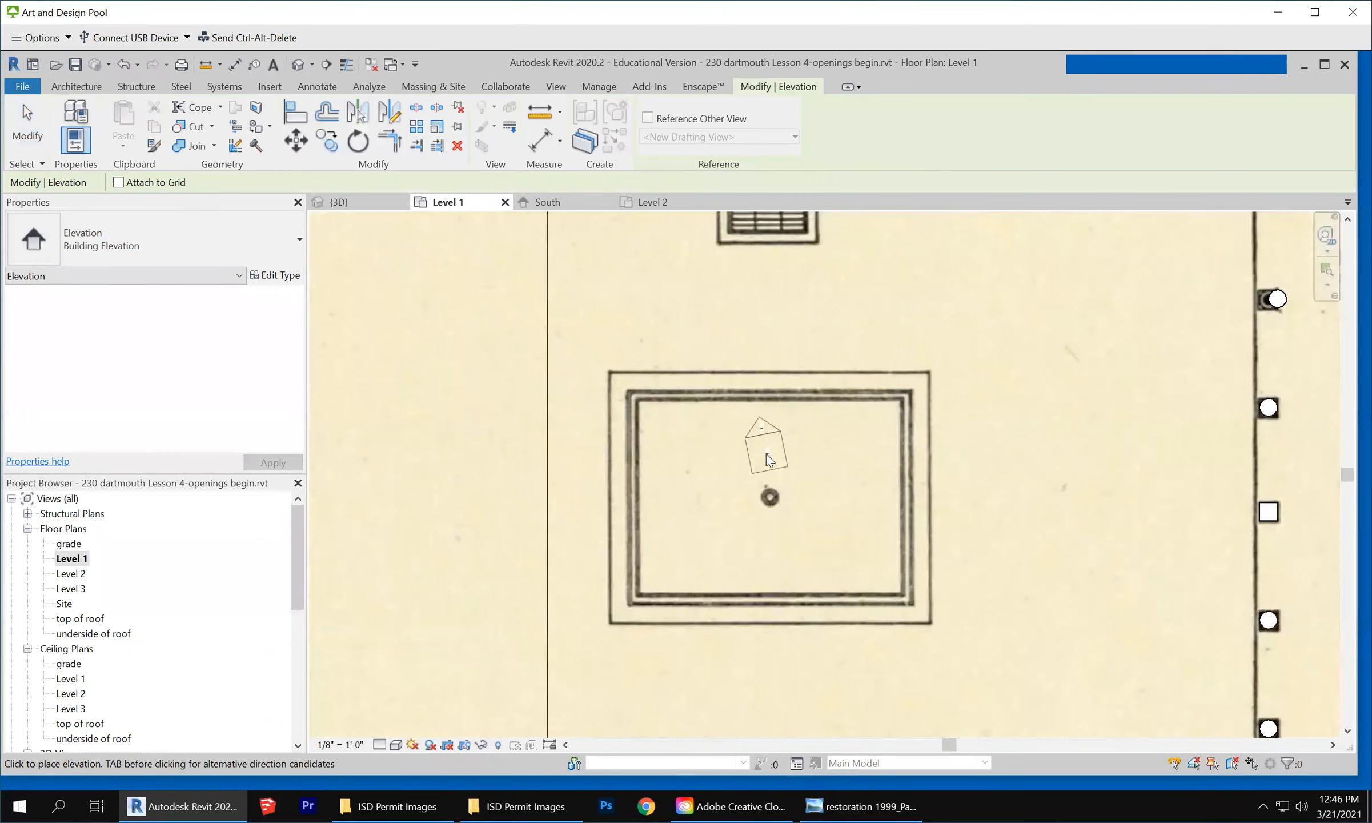
scroll(799, 474, down, 3)
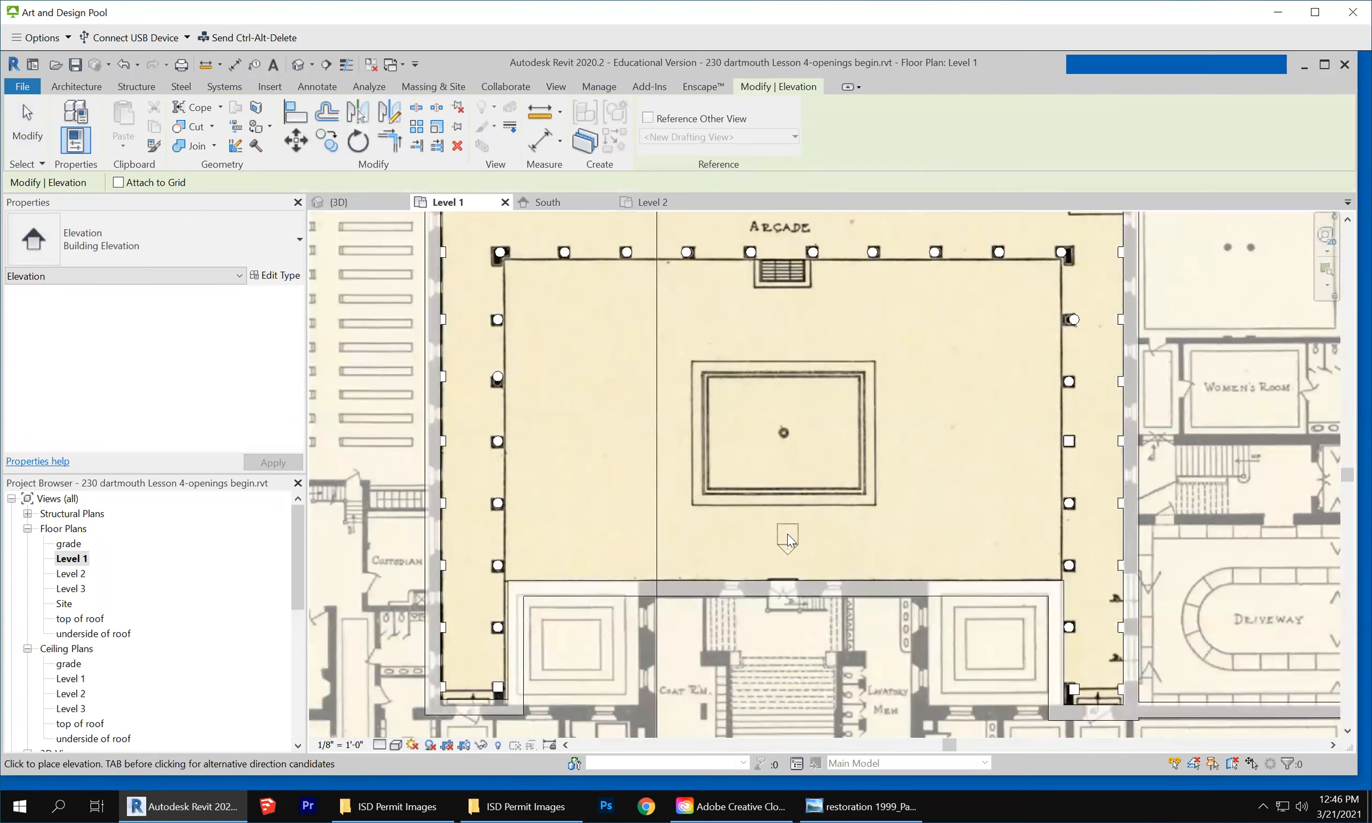
click(786, 537)
key(Escape)
key(Escape)
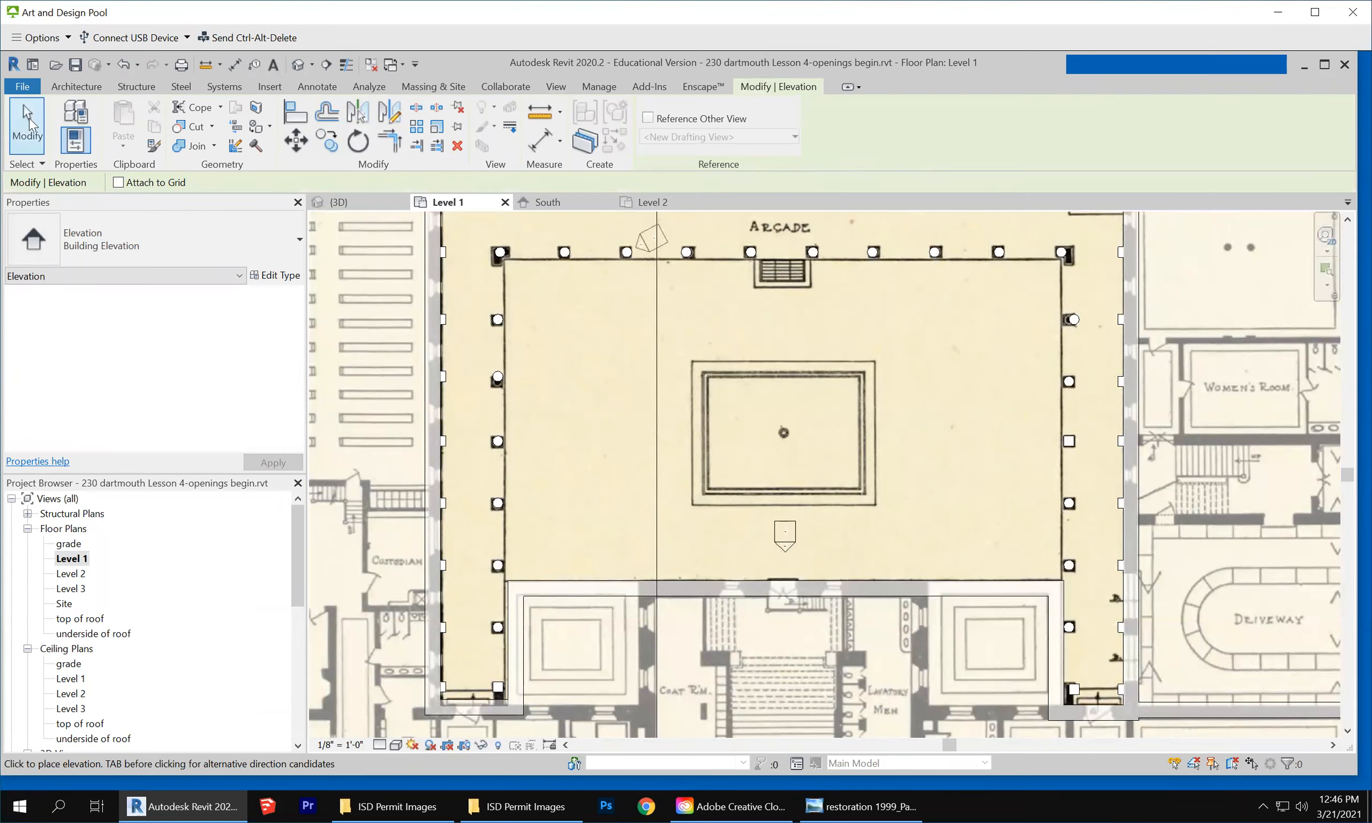
Turn on the other three view directions of the courtyard elevation marker so it generates elevations on all four sides
scroll(806, 537, up, 5)
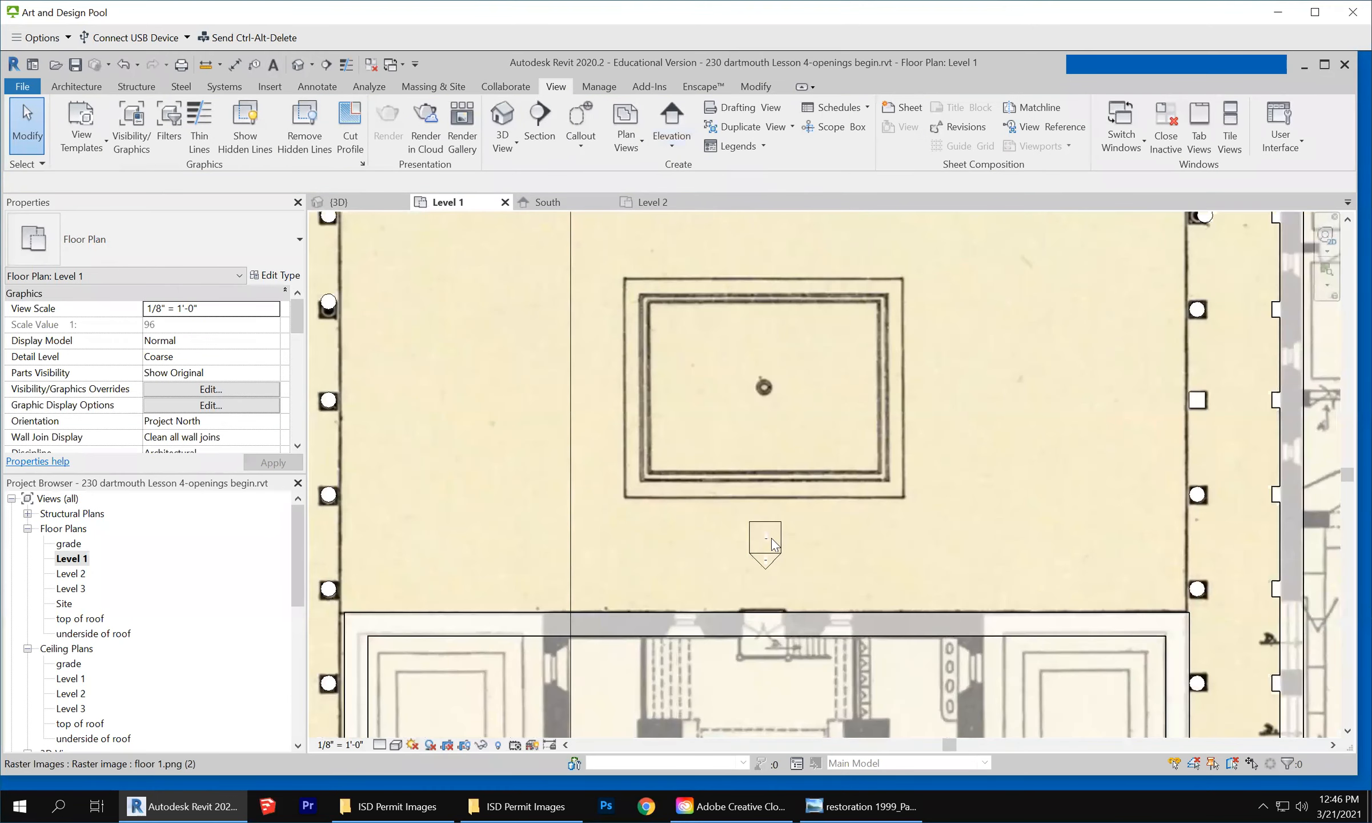
click(771, 547)
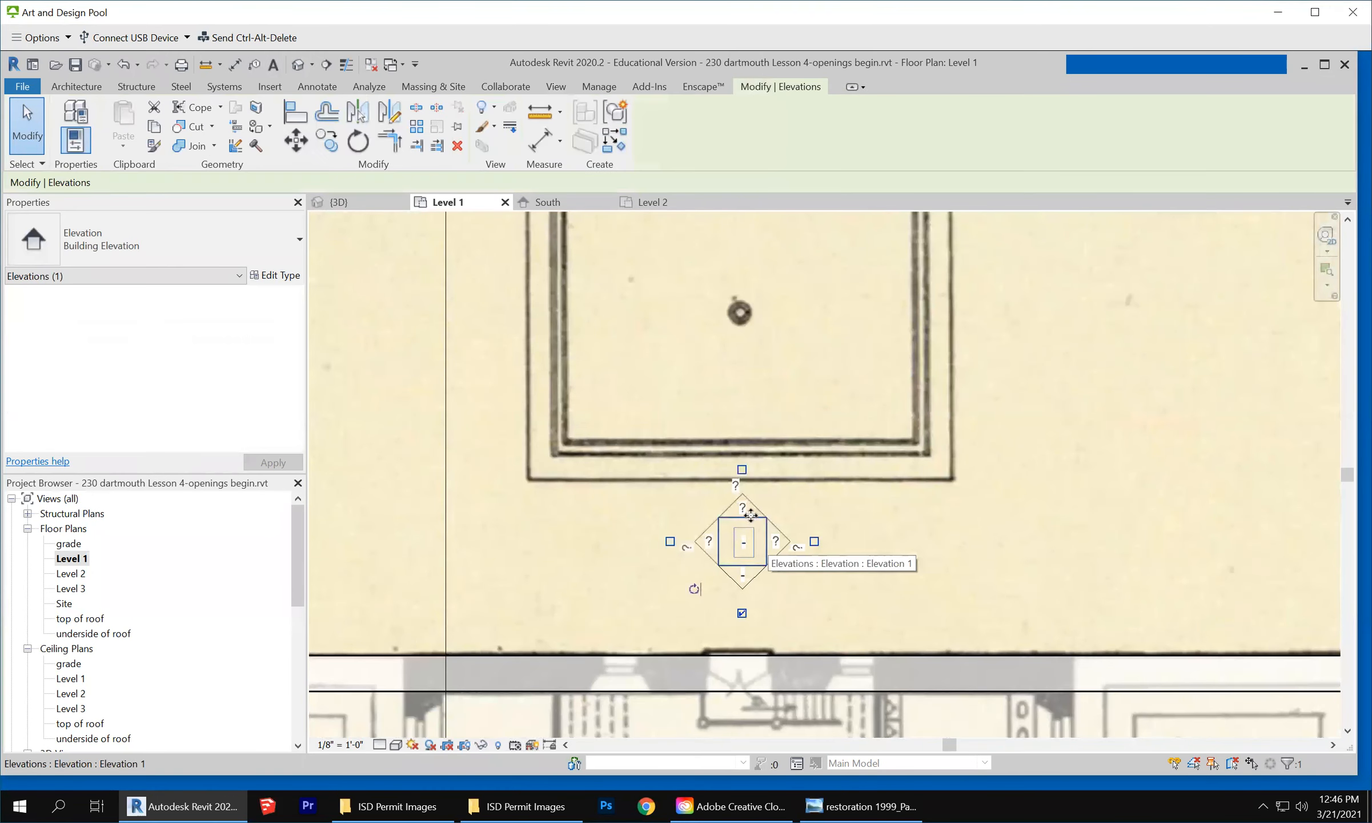
click(742, 469)
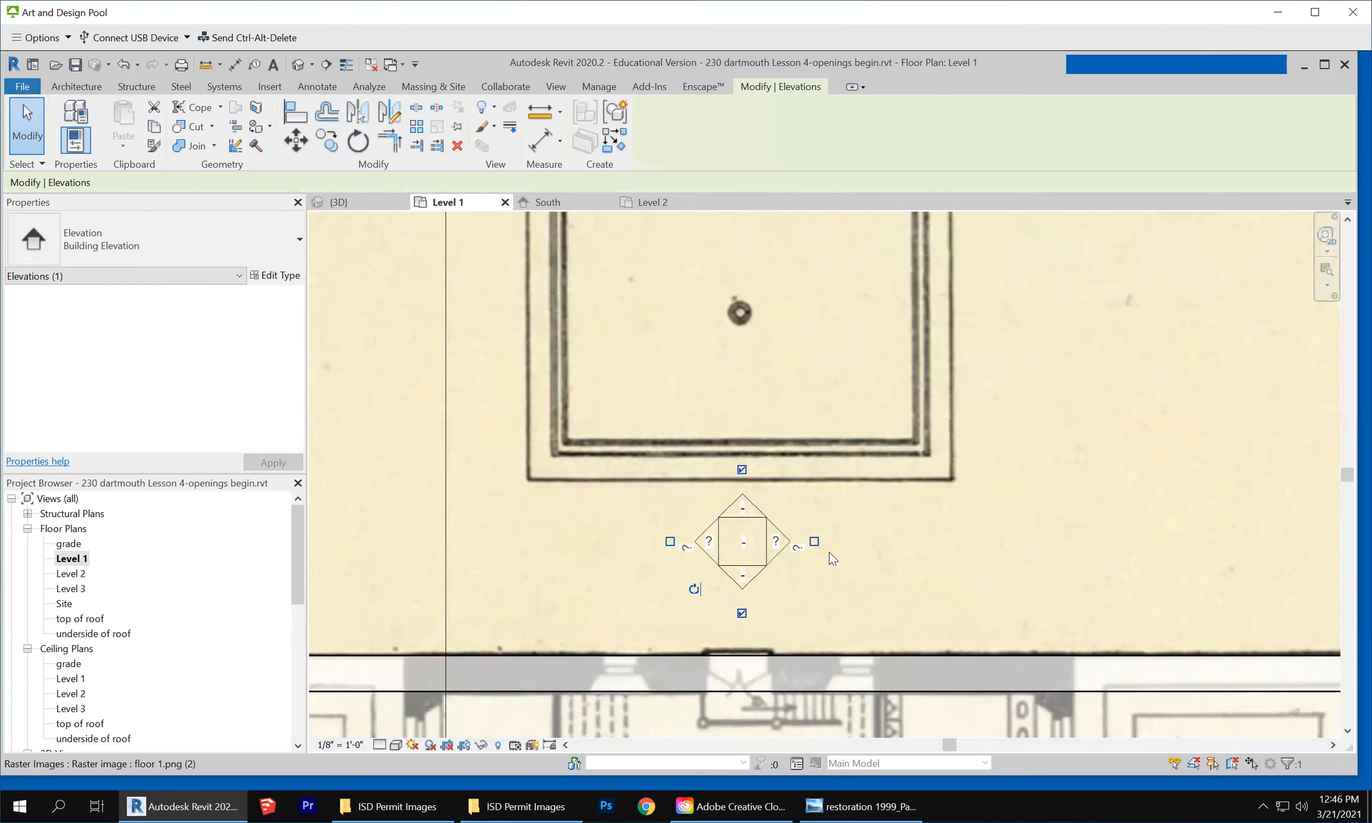
click(816, 542)
click(670, 541)
scroll(741, 332, down, 5)
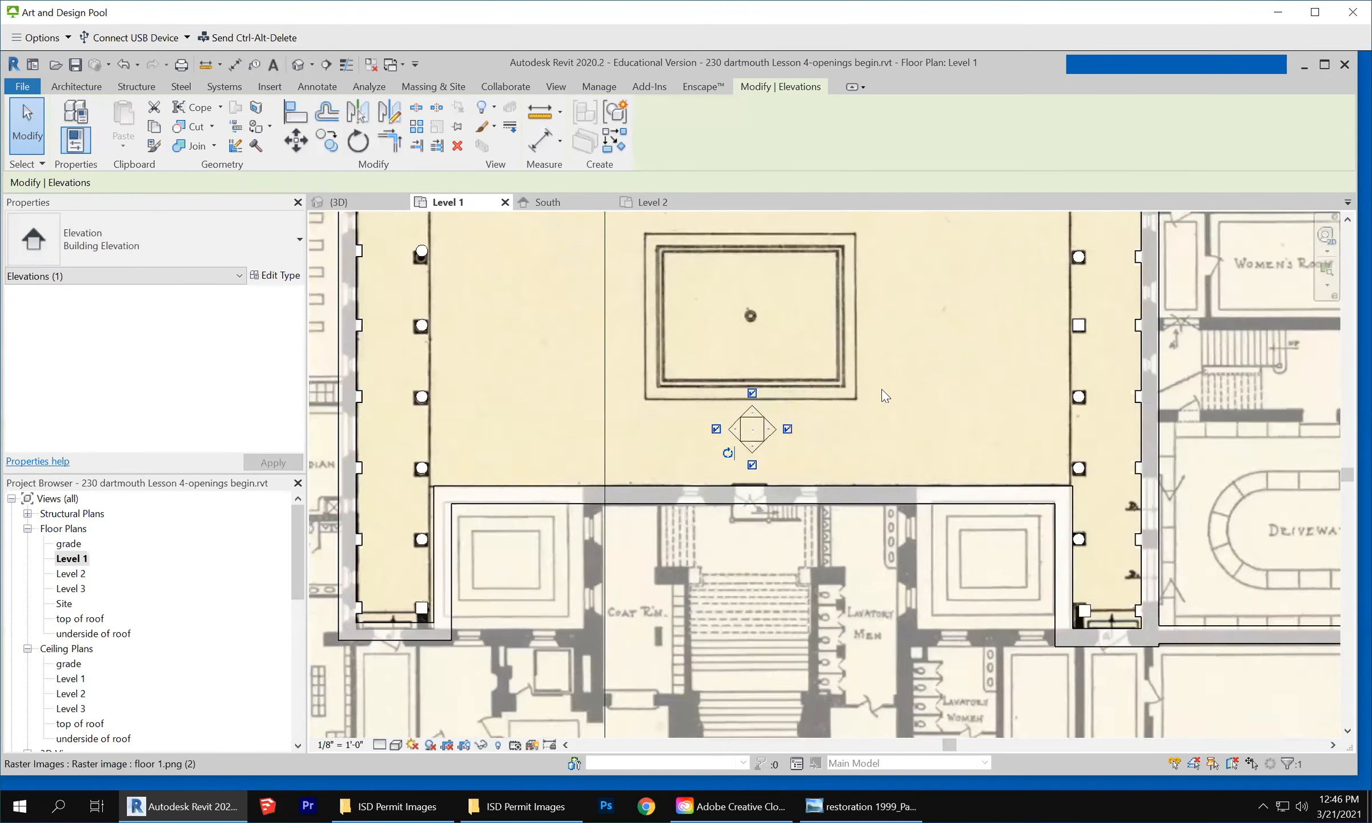
click(884, 395)
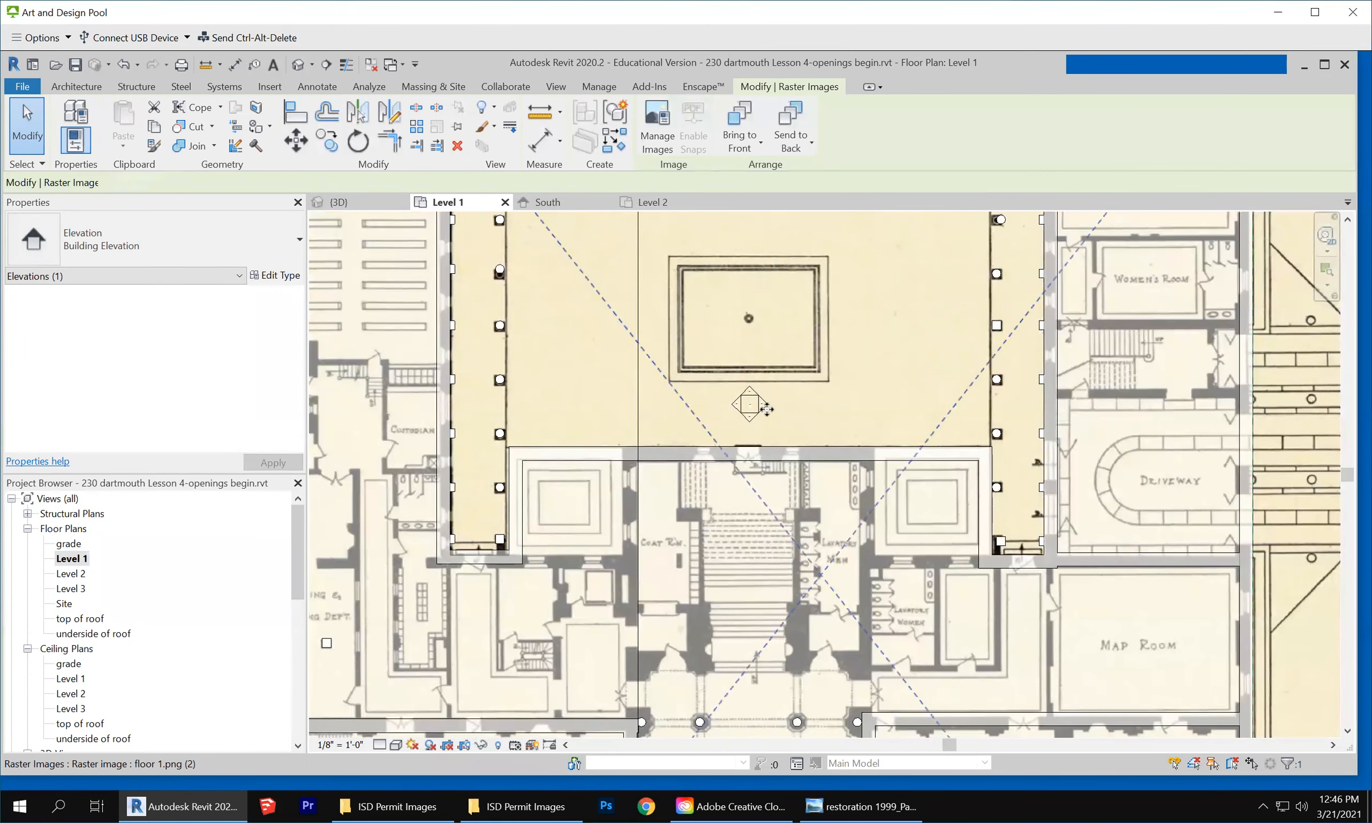
key(Escape)
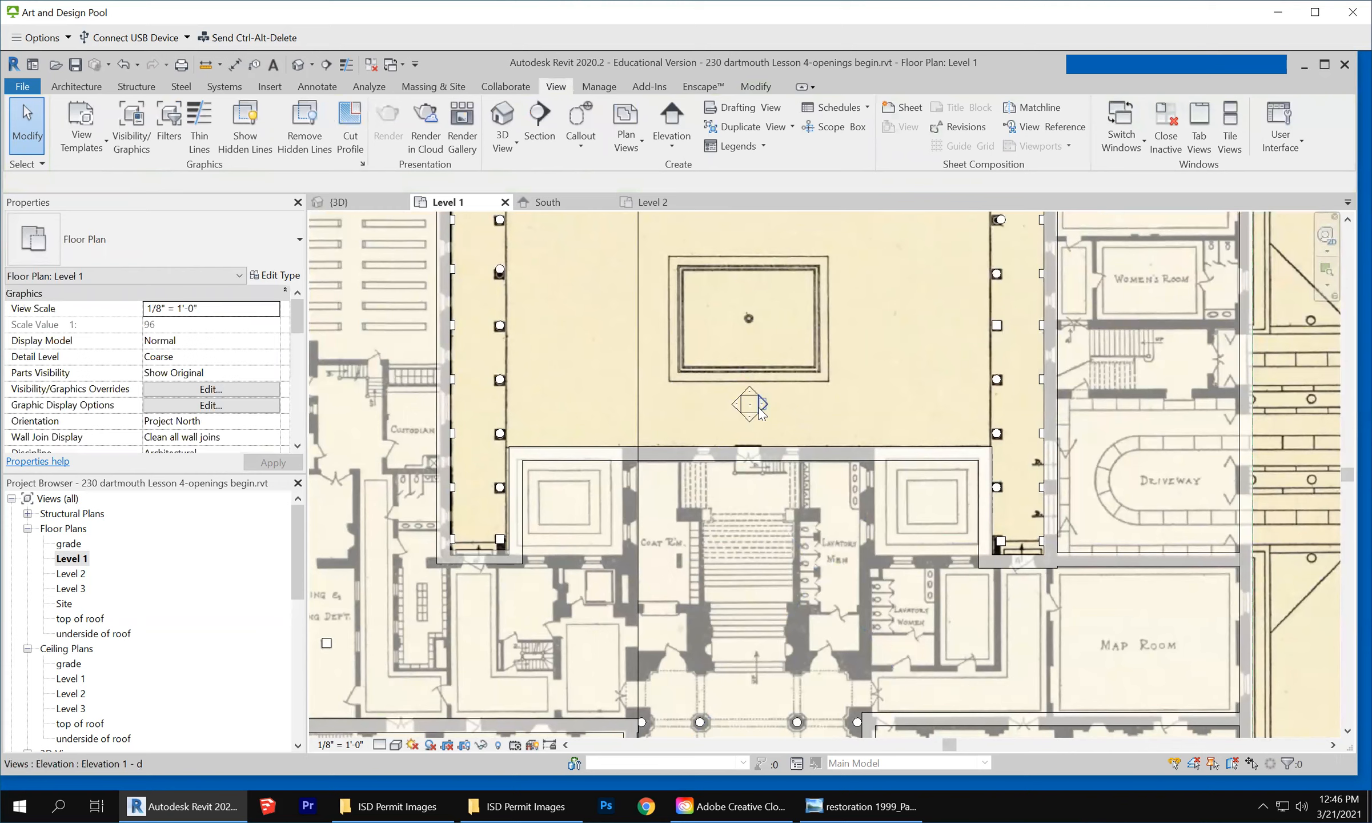
Select the marker's elevation arrows toward the driveway side and the stack side in turn to examine their view extents
click(760, 407)
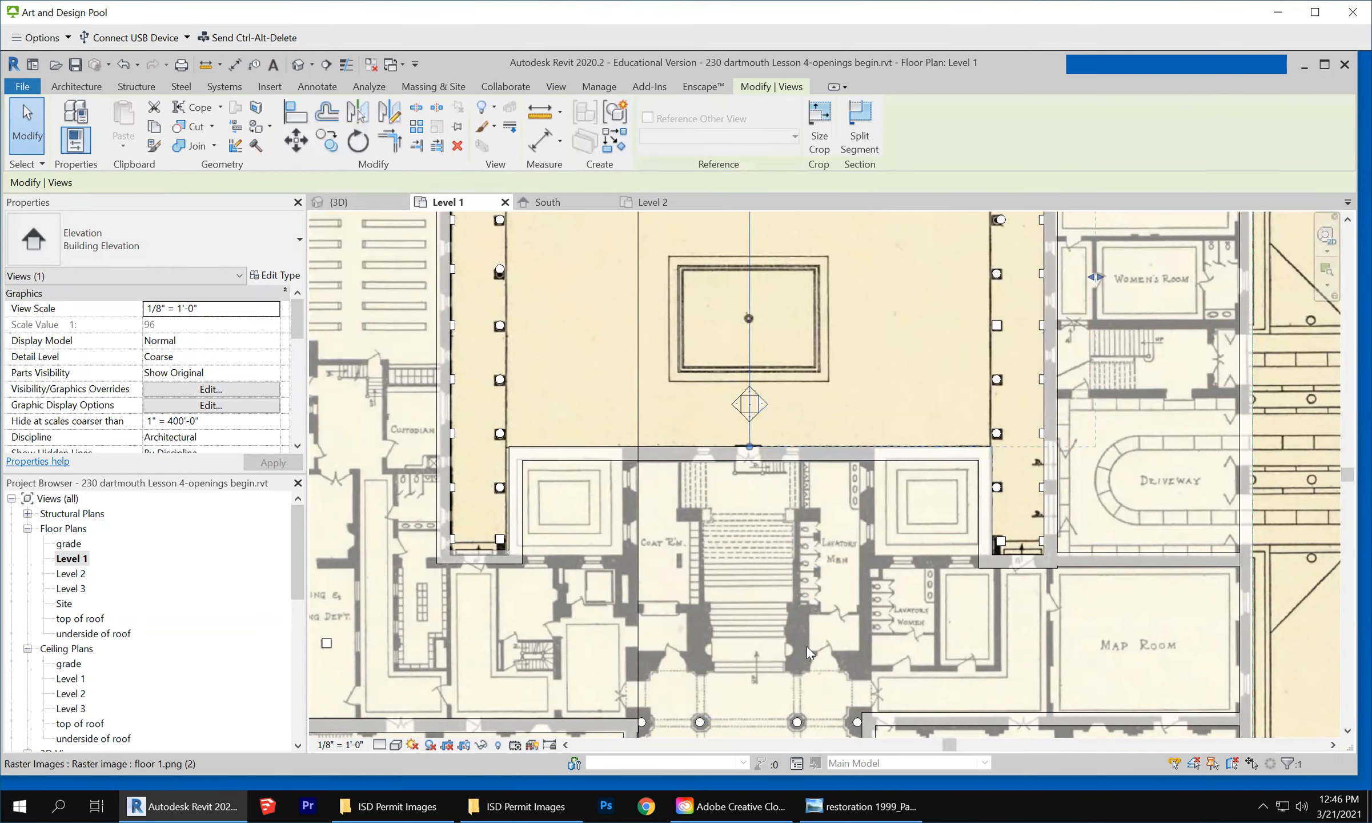
scroll(808, 652, down, 2)
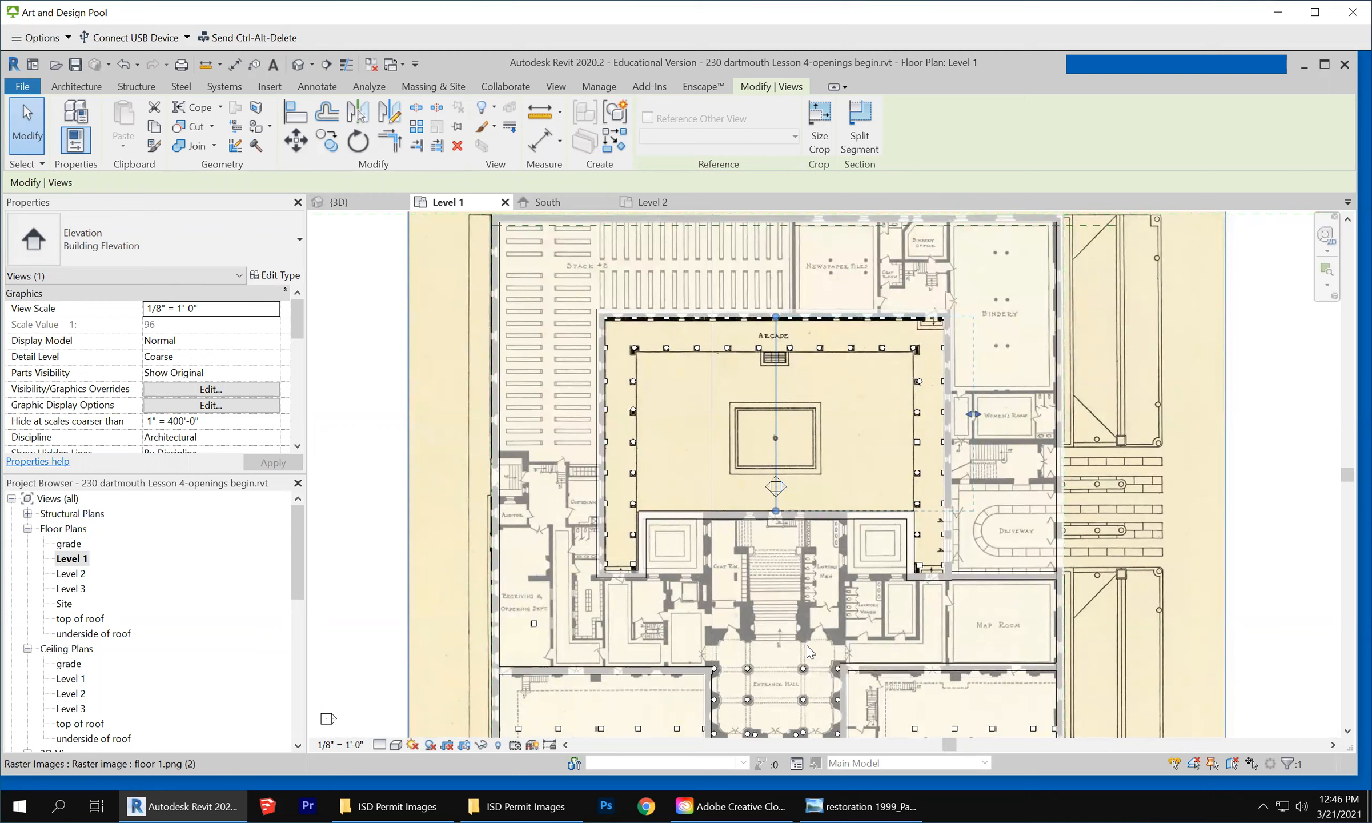
click(772, 488)
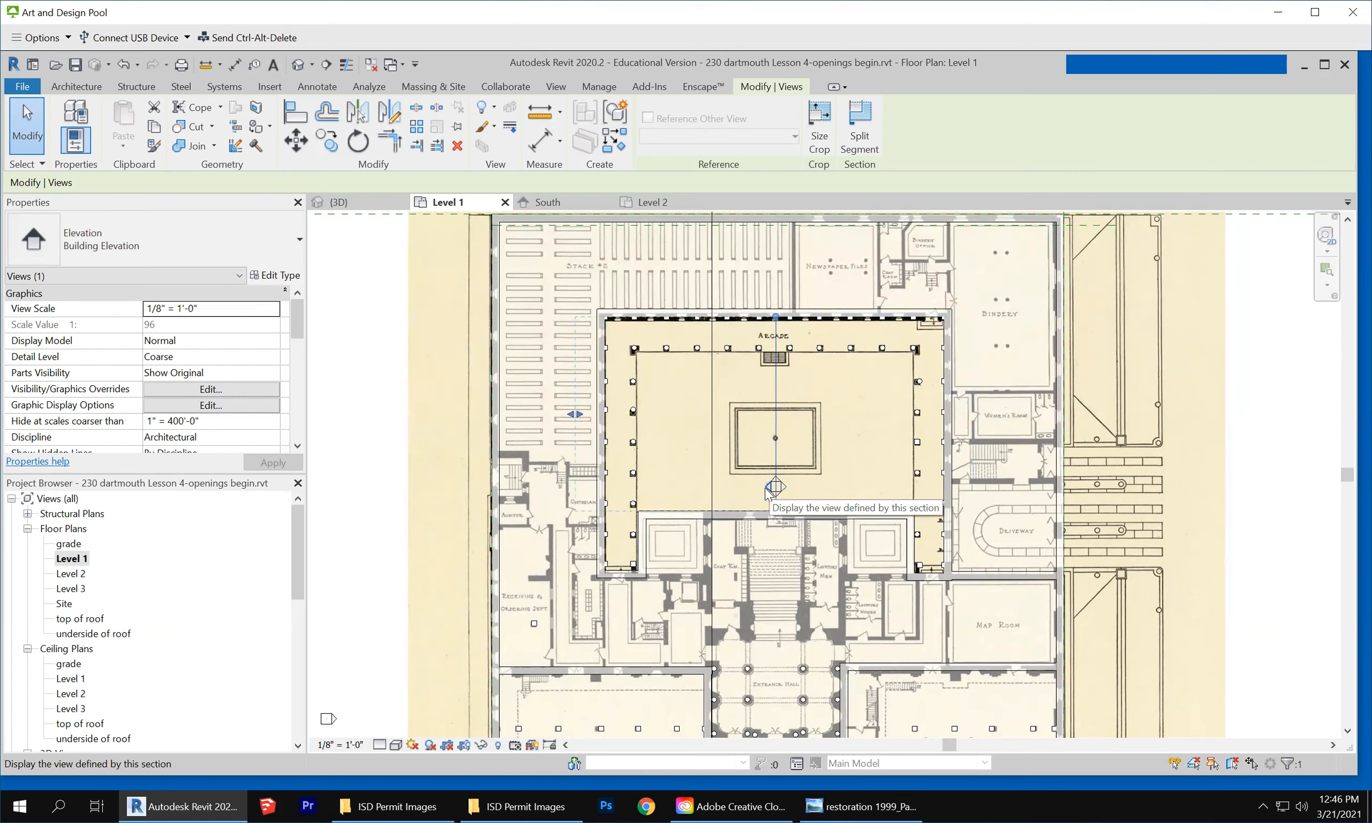
scroll(769, 492, up, 3)
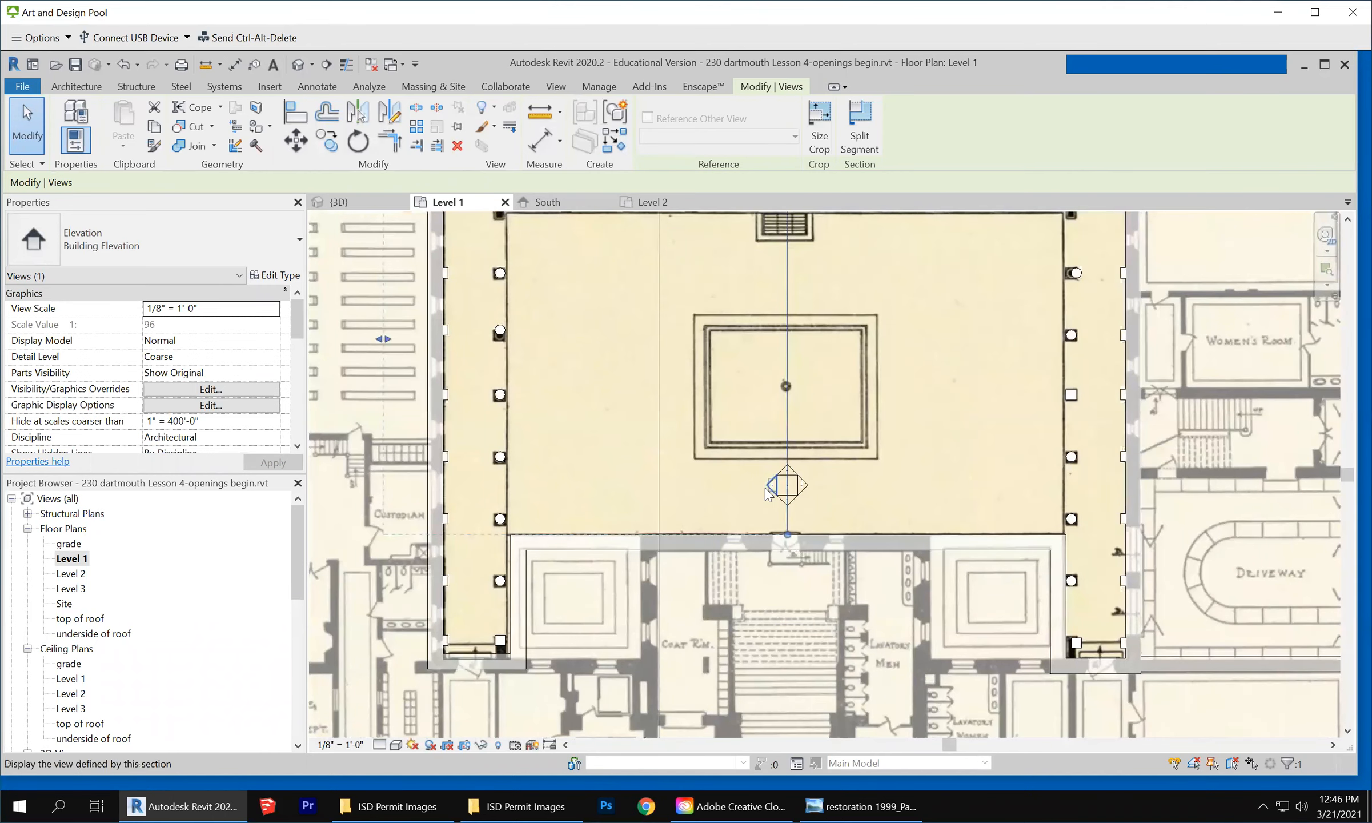
scroll(768, 493, down, 3)
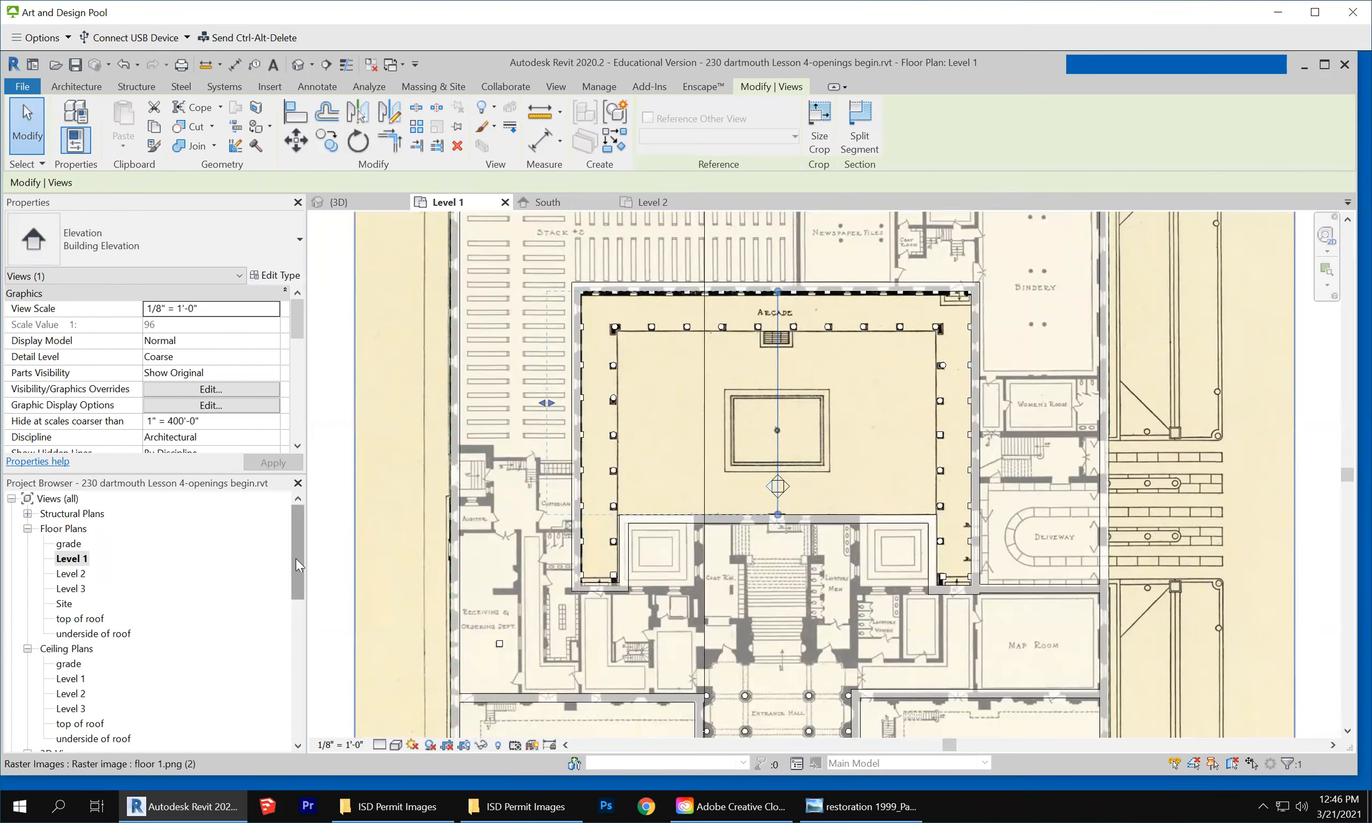
Check the view names assigned to the courtyard marker's elevations facing the driveway side and the stack side
drag(296, 558, 308, 631)
click(109, 648)
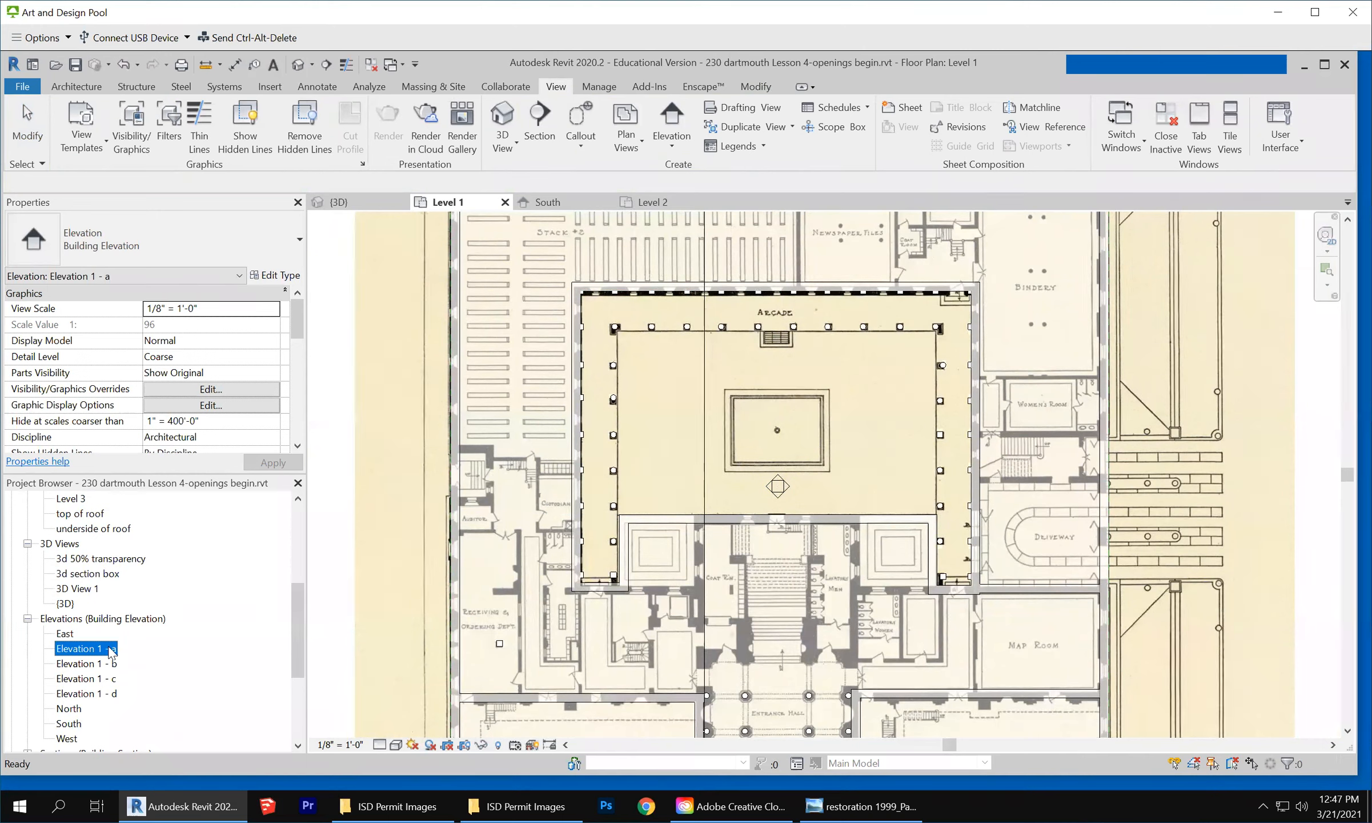
click(108, 650)
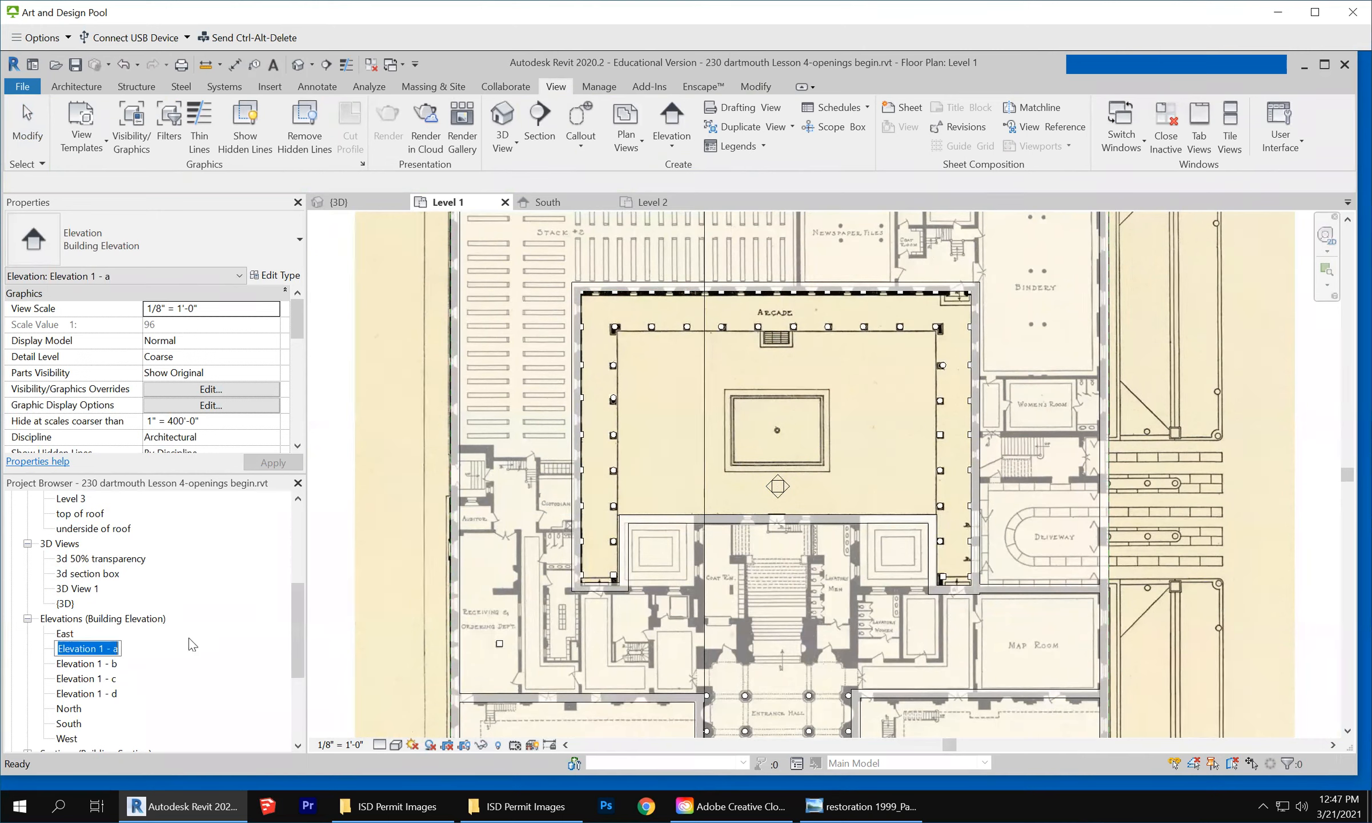
click(780, 492)
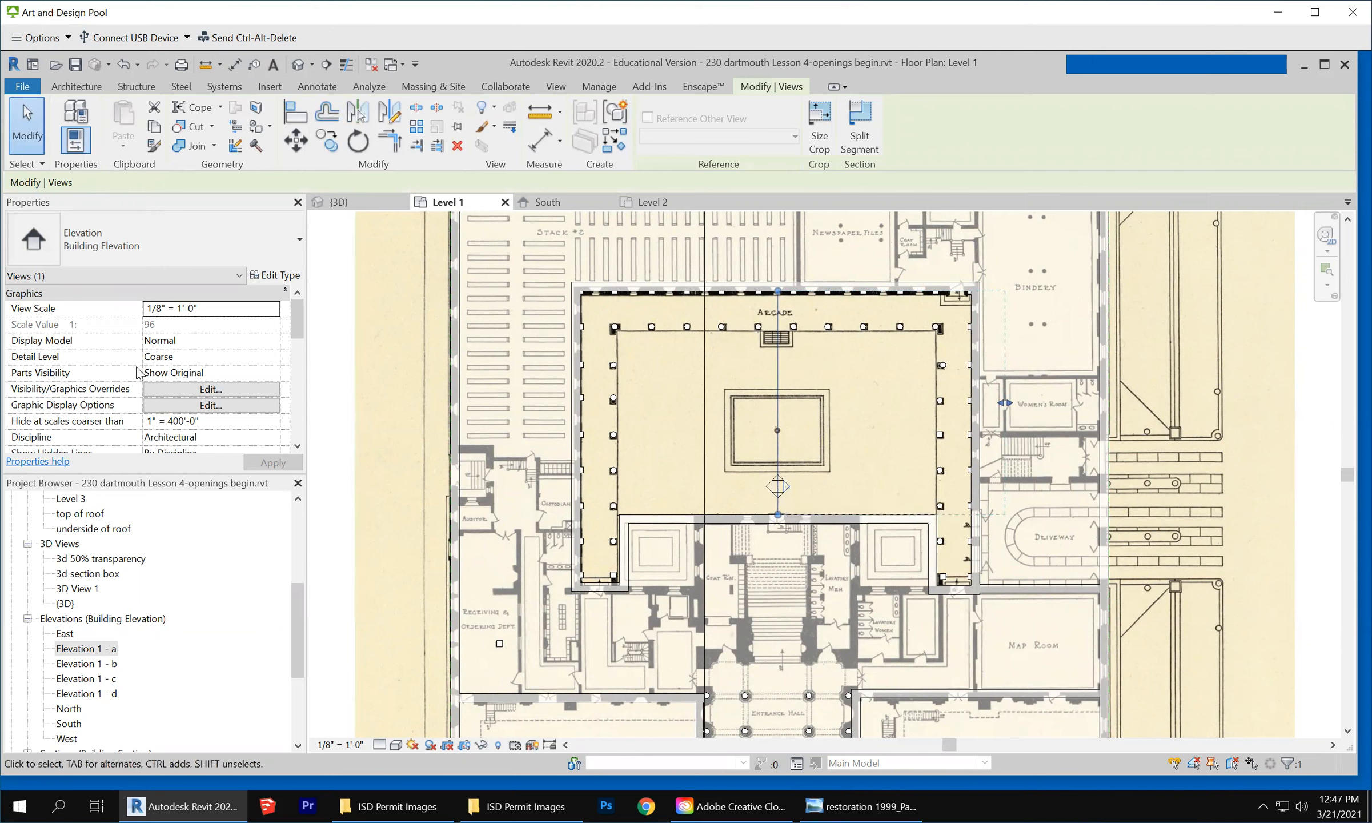
drag(299, 323, 309, 400)
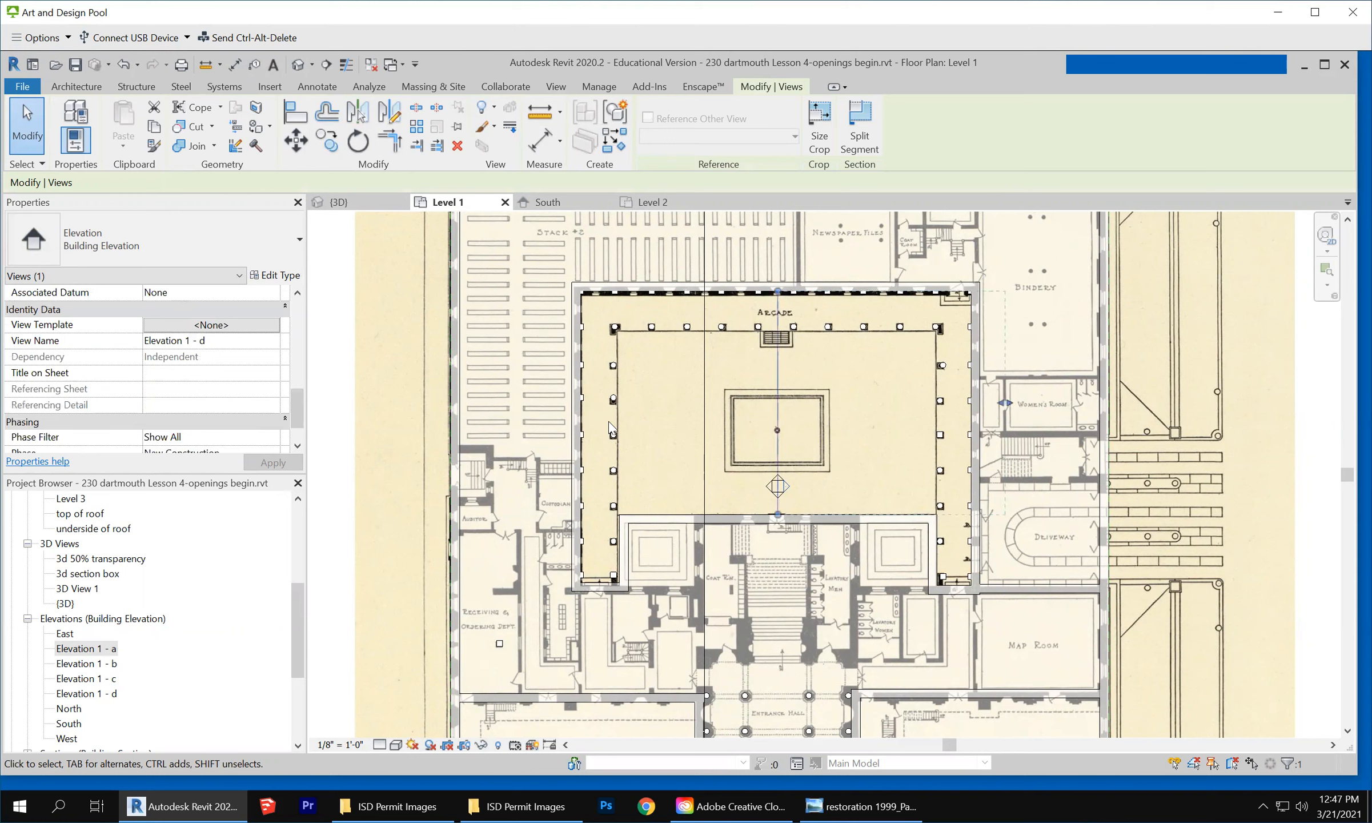
click(768, 492)
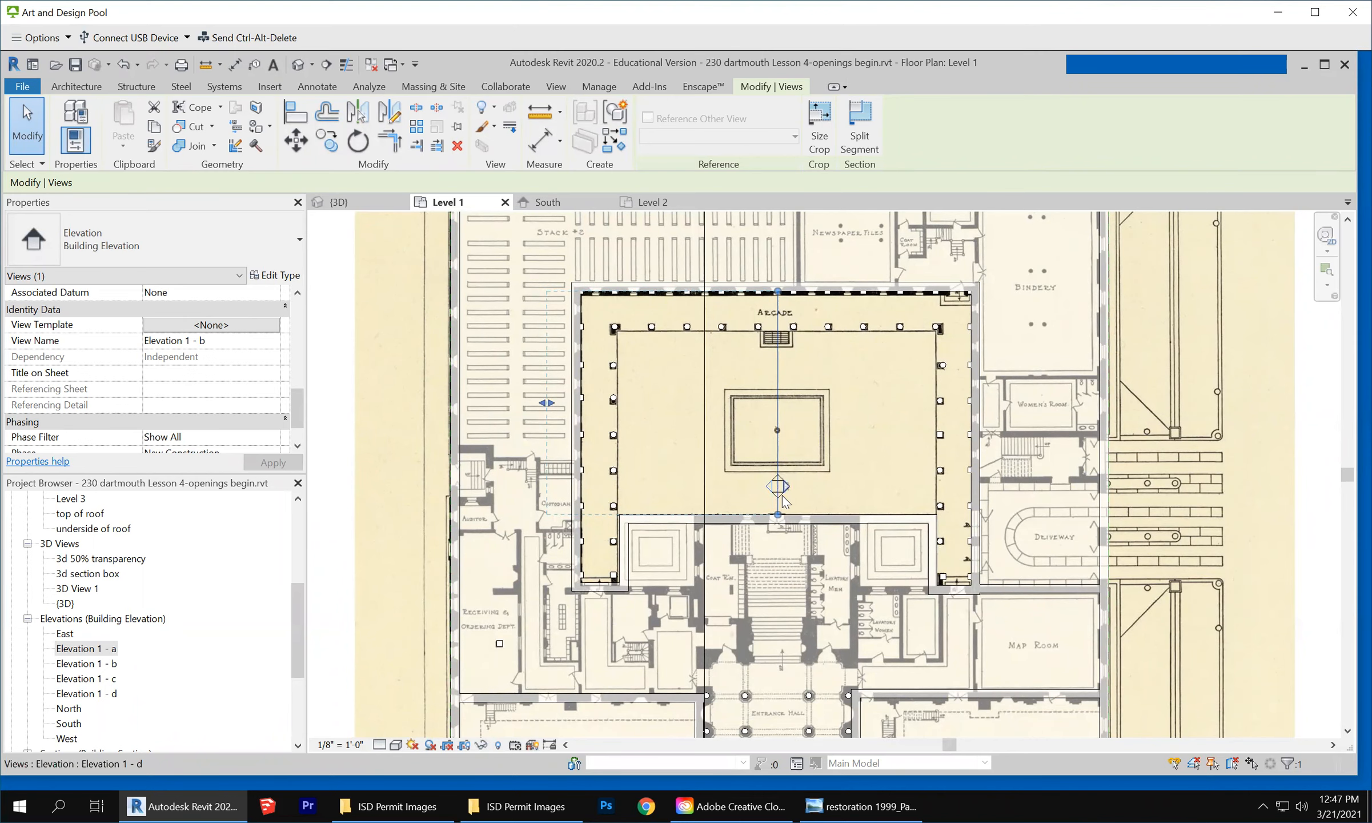
scroll(784, 501, up, 3)
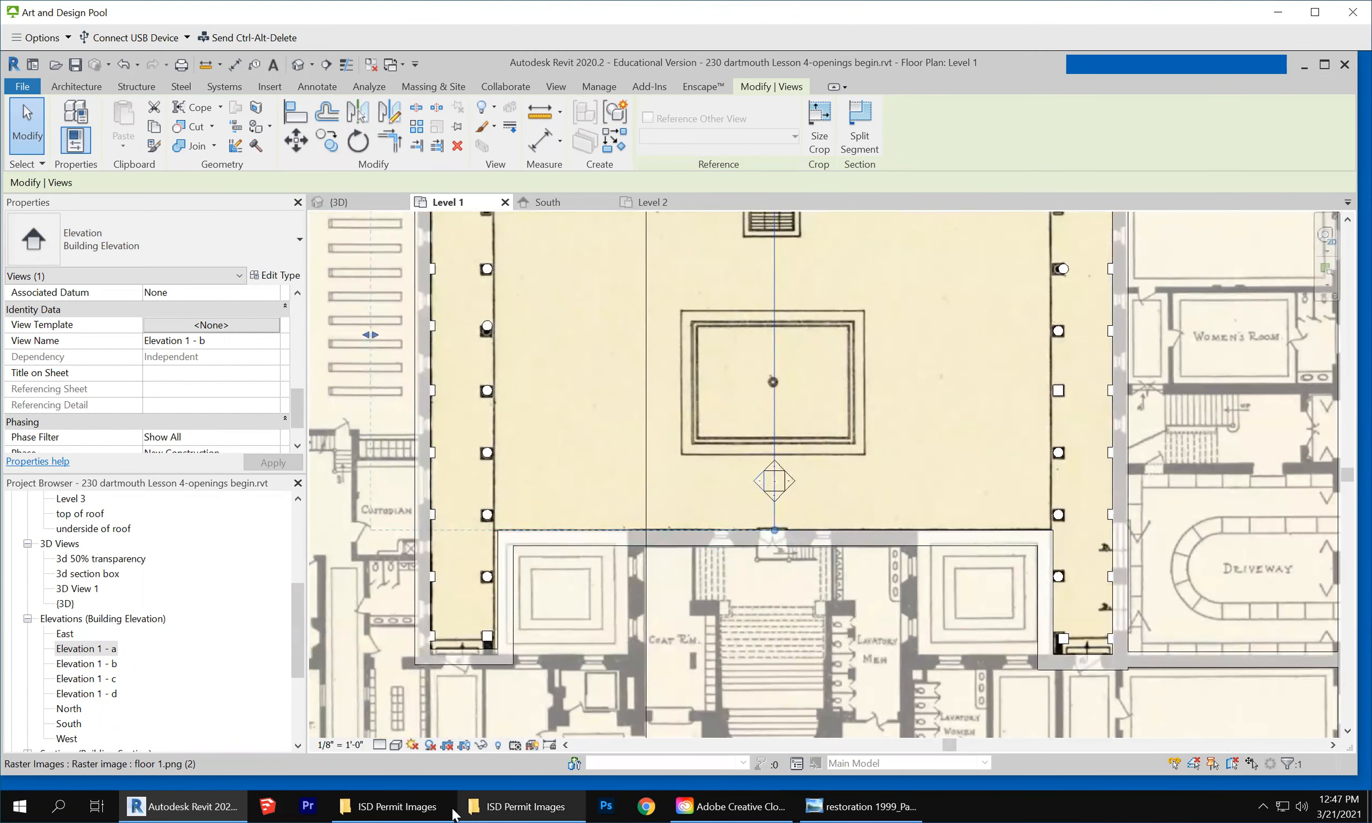
Switch to Windows Photo Viewer and check the East Courtyard Elevation in restoration 1999_Page_04.png against the entrance stair wall
click(838, 806)
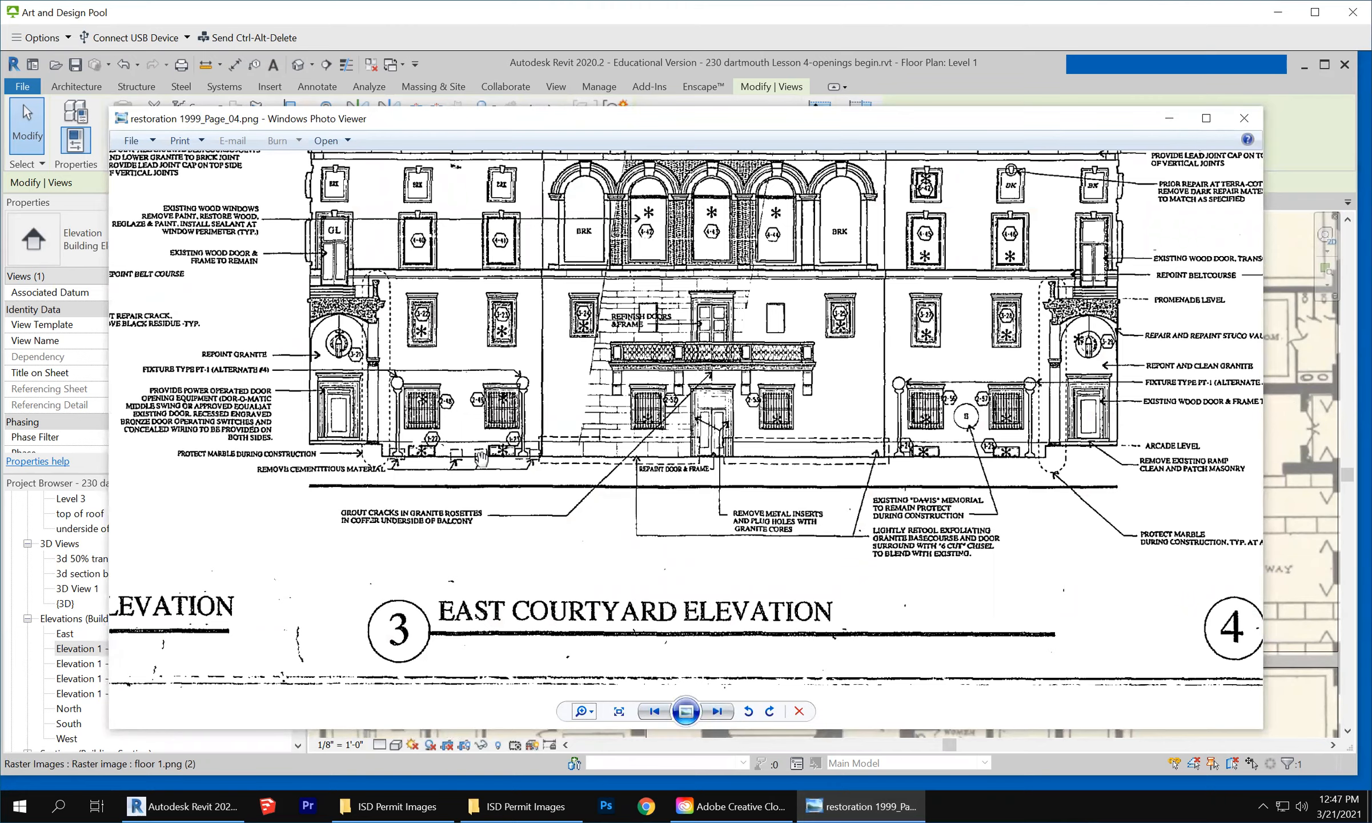
scroll(649, 489, down, 1)
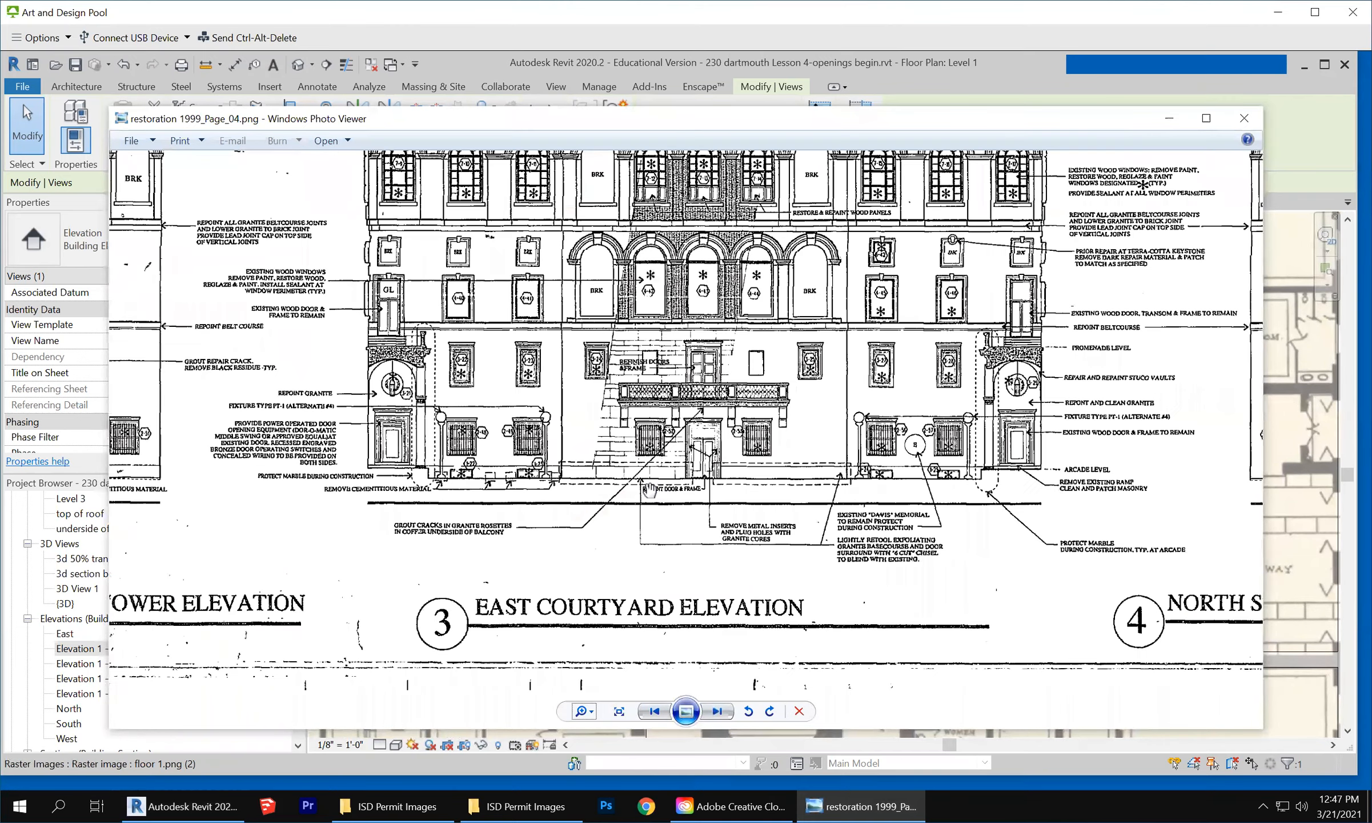
scroll(649, 490, down, 1)
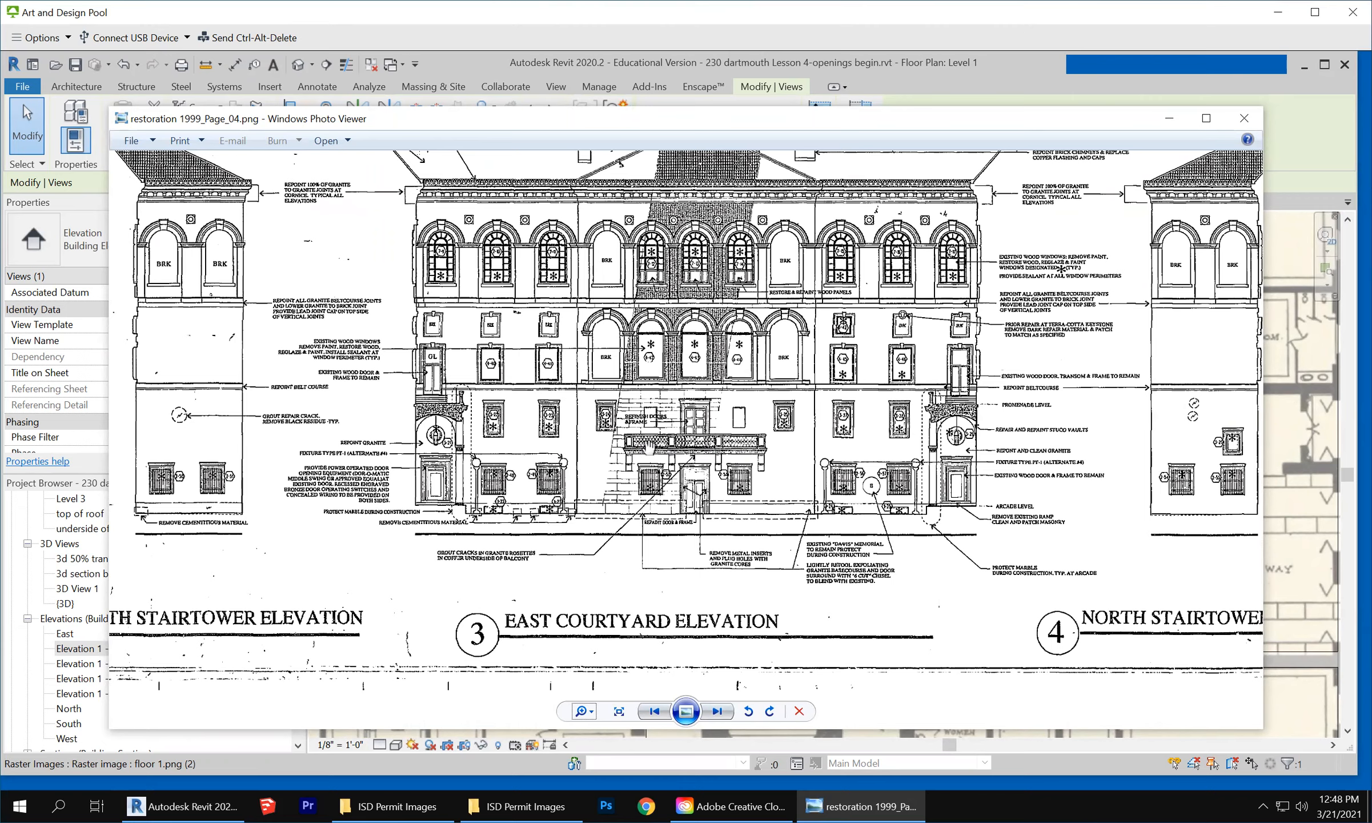
click(1303, 130)
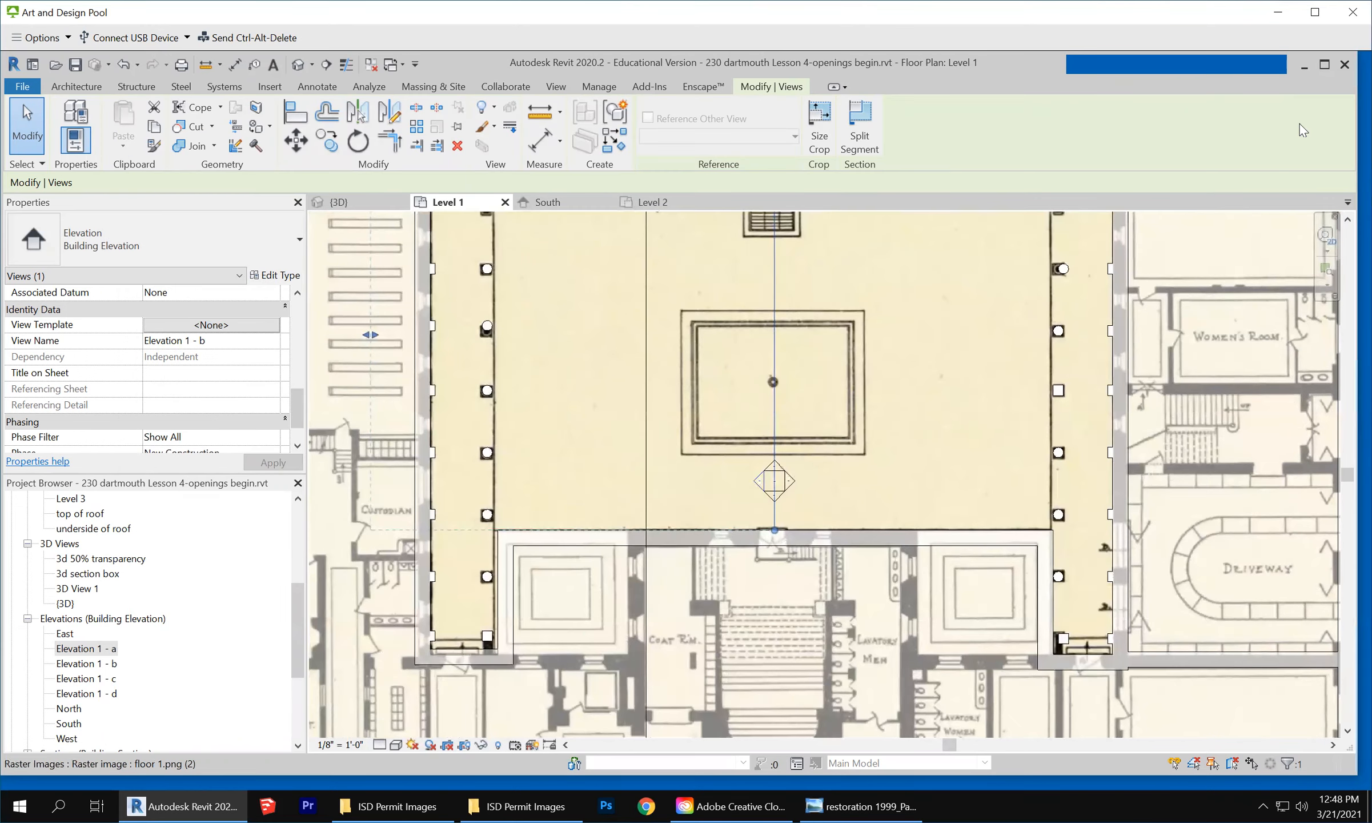
Rename Elevation 1 - a, the courtyard elevation facing the entrance stair wall, as East Courtyard
click(781, 501)
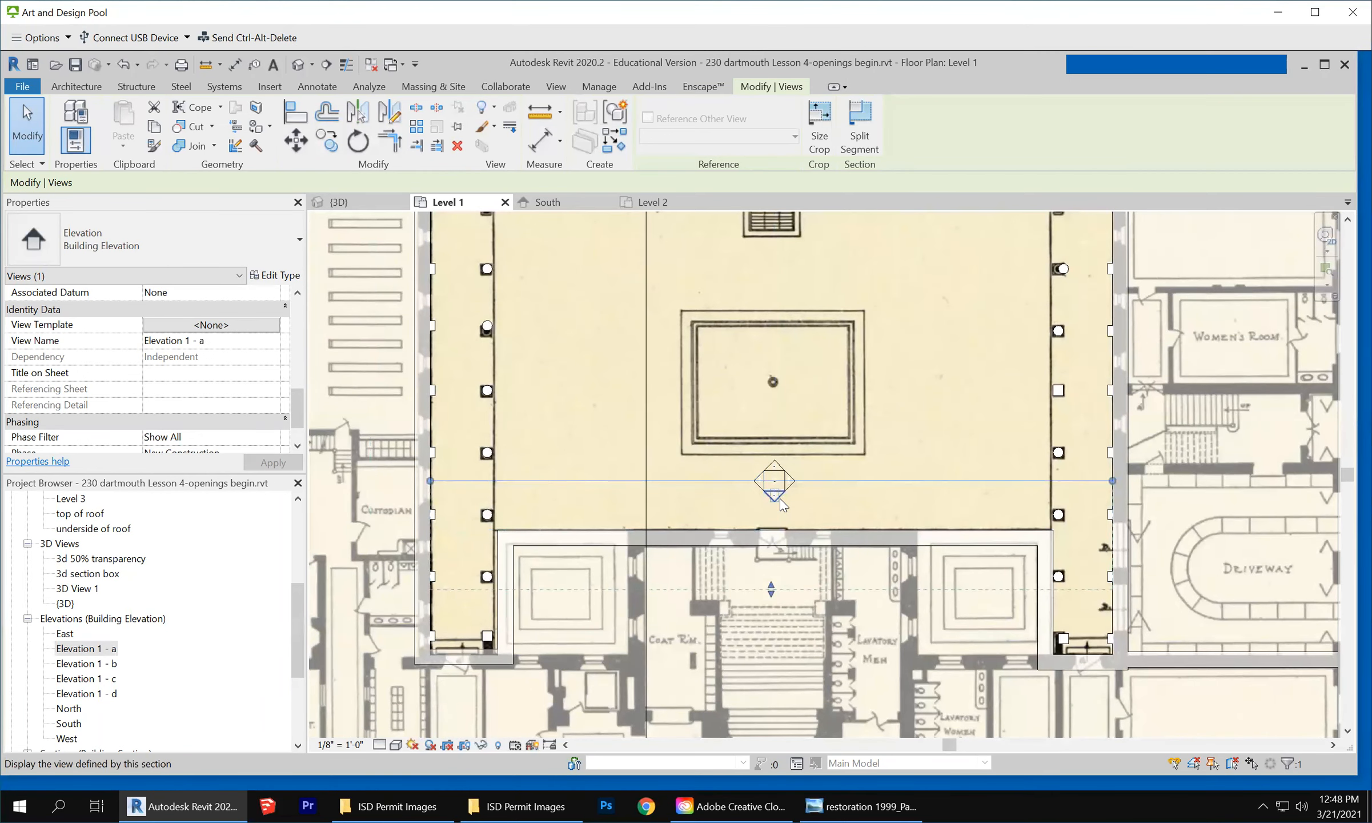
right_click(85, 652)
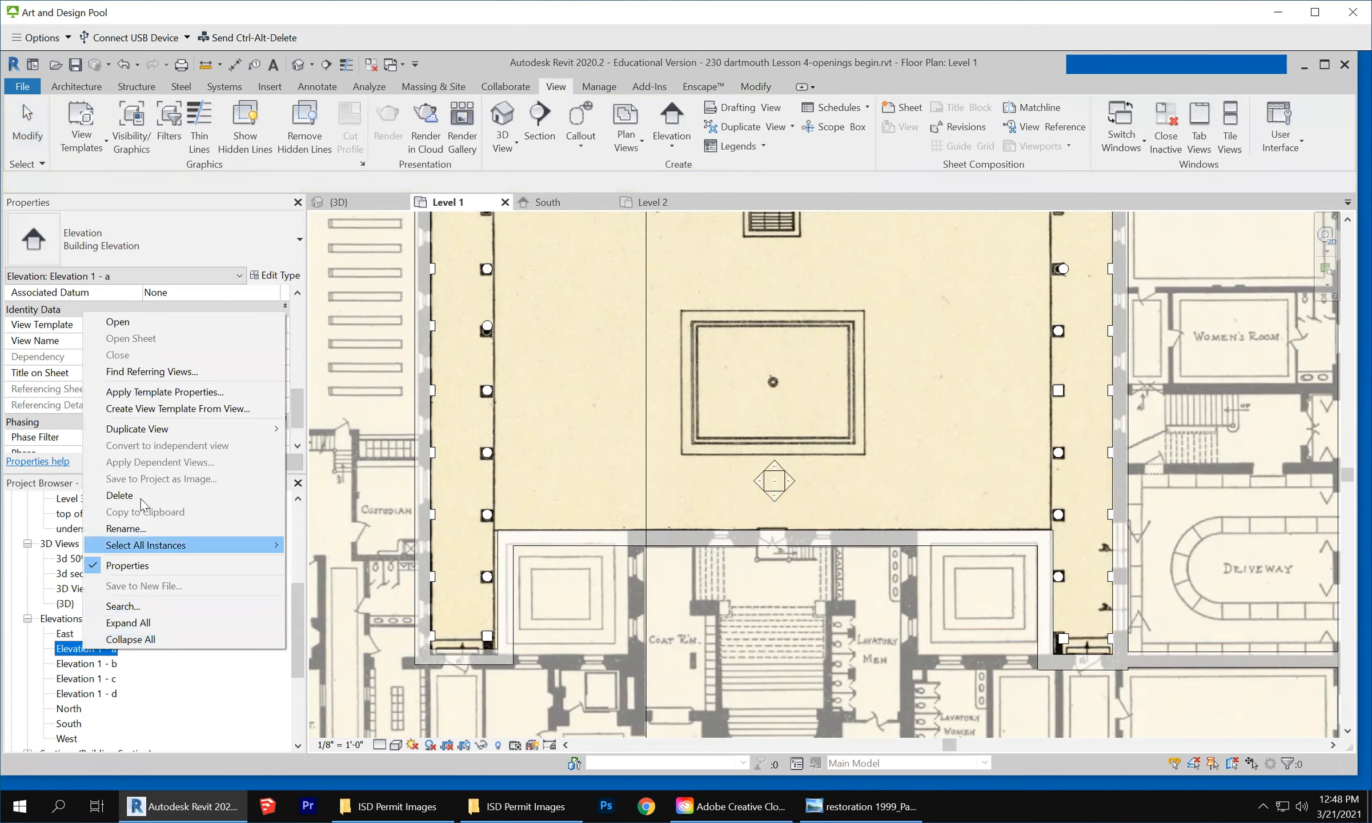
click(158, 532)
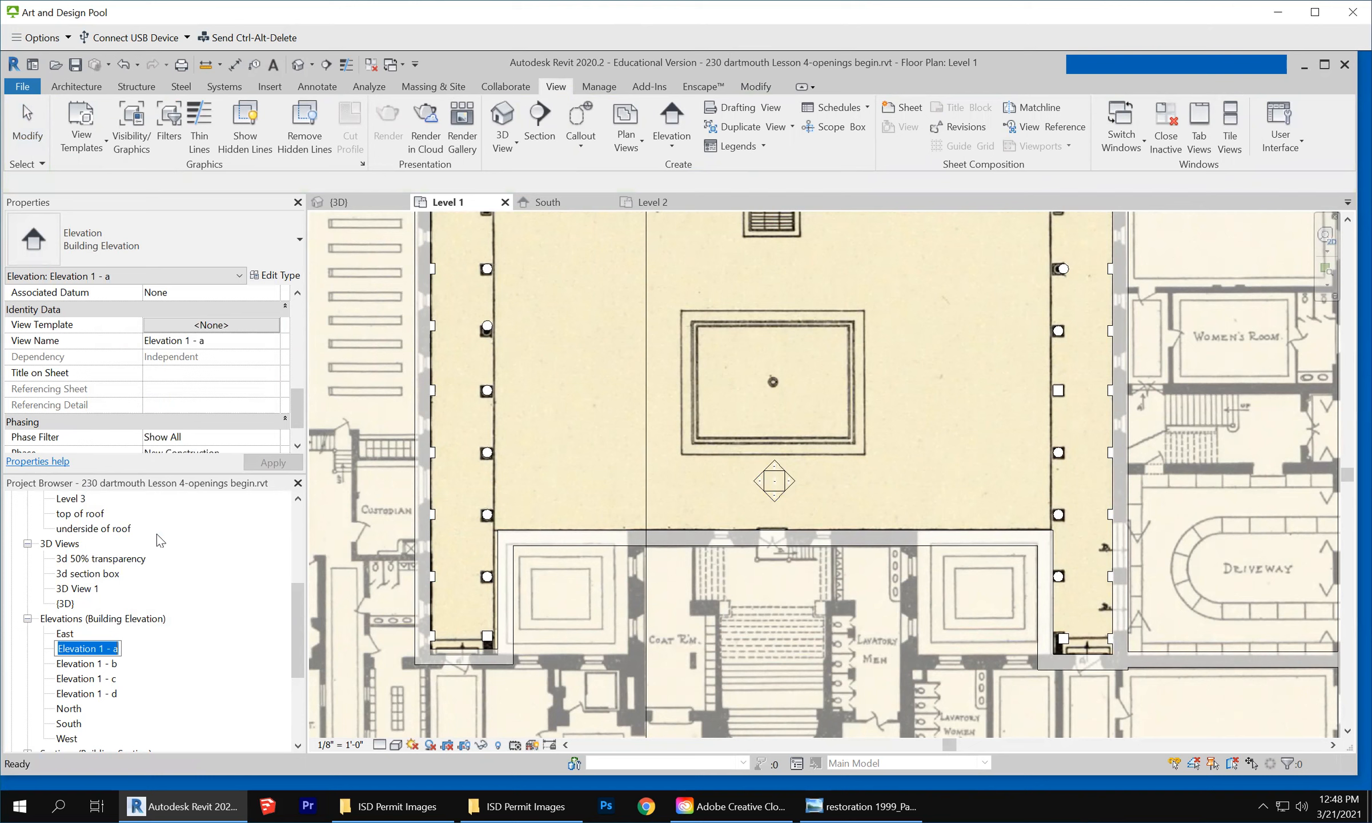
text(East Courtyard)
key(Return)
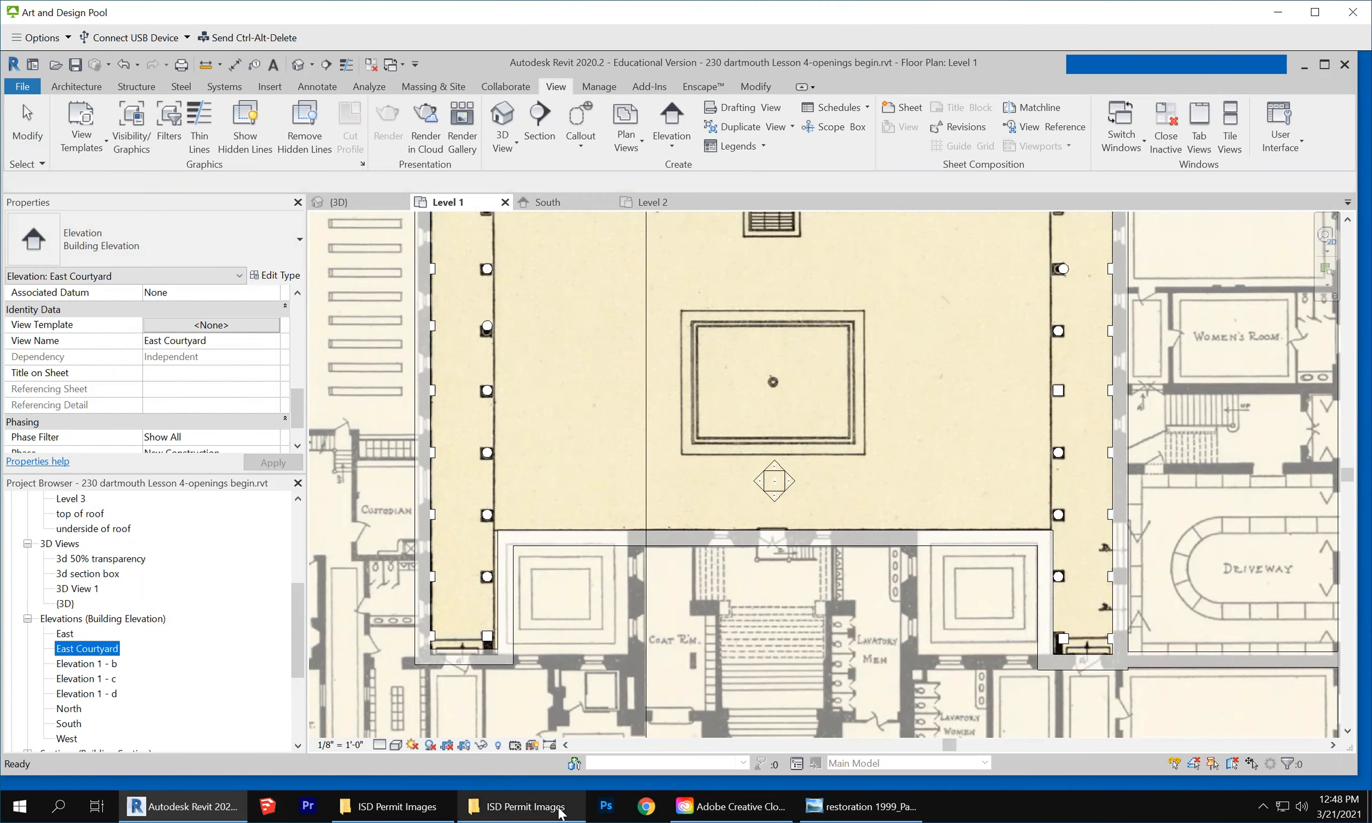
Examine the East and North Courtyard Elevations in restoration 1999_Page_04.png in Windows Photo Viewer, and return to Revit
click(860, 811)
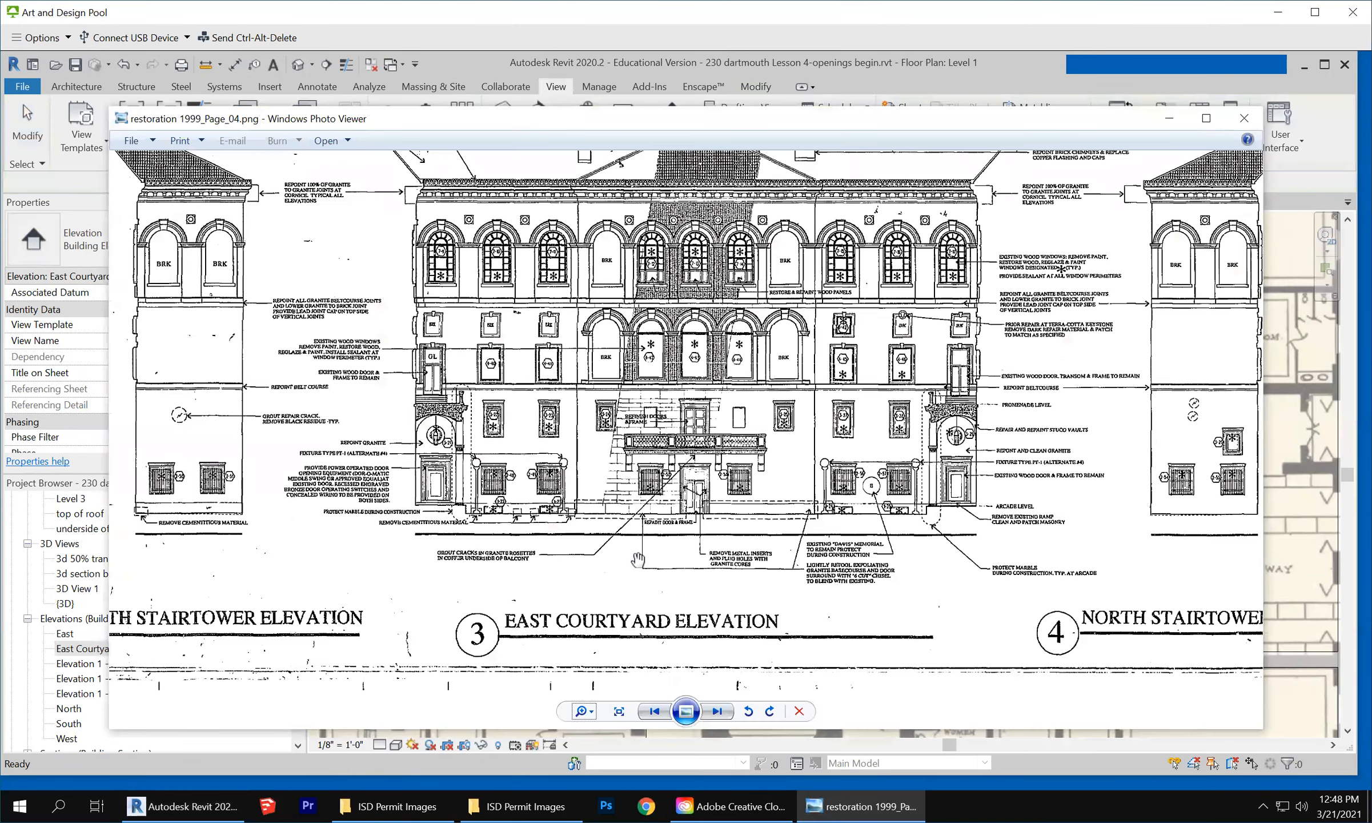
scroll(736, 514, down, 1)
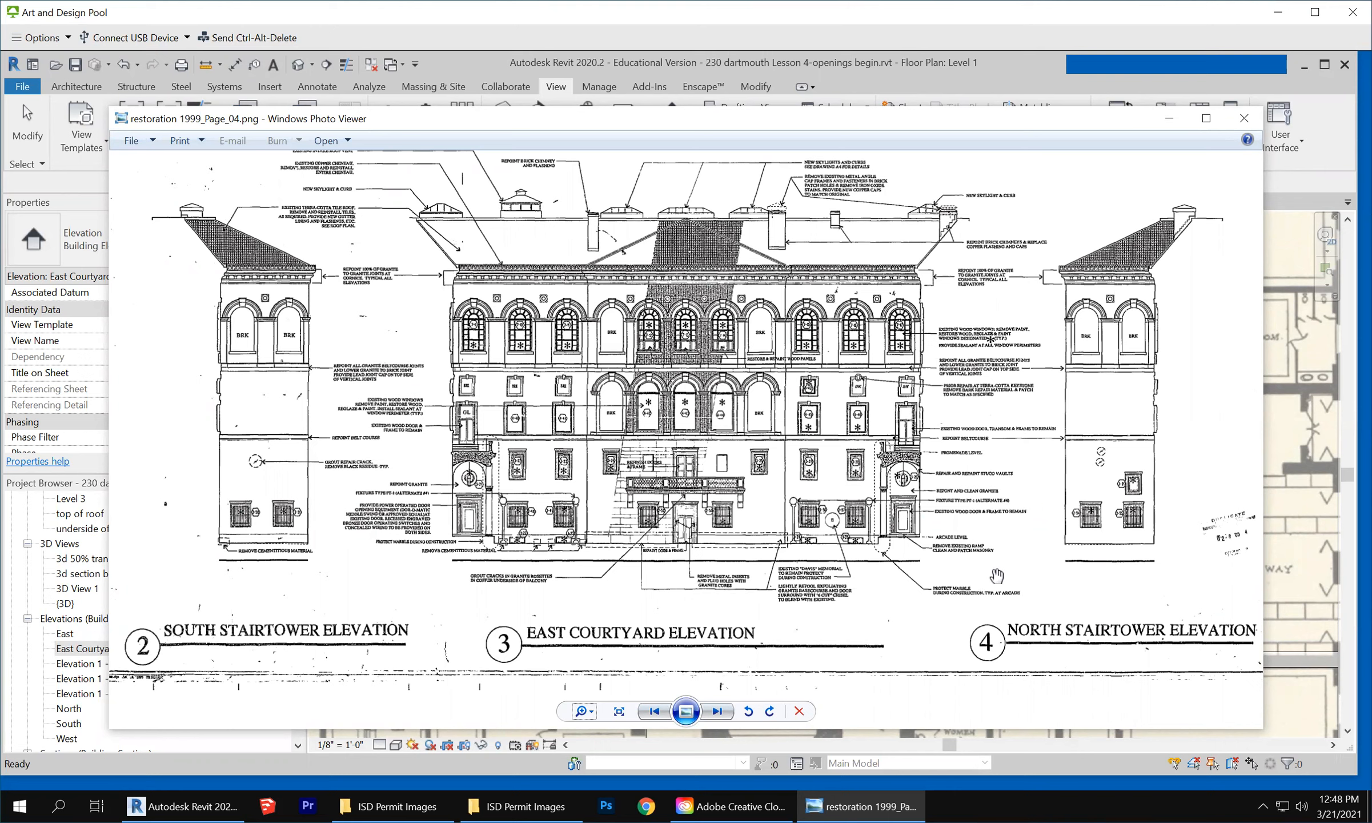
scroll(911, 554, down, 1)
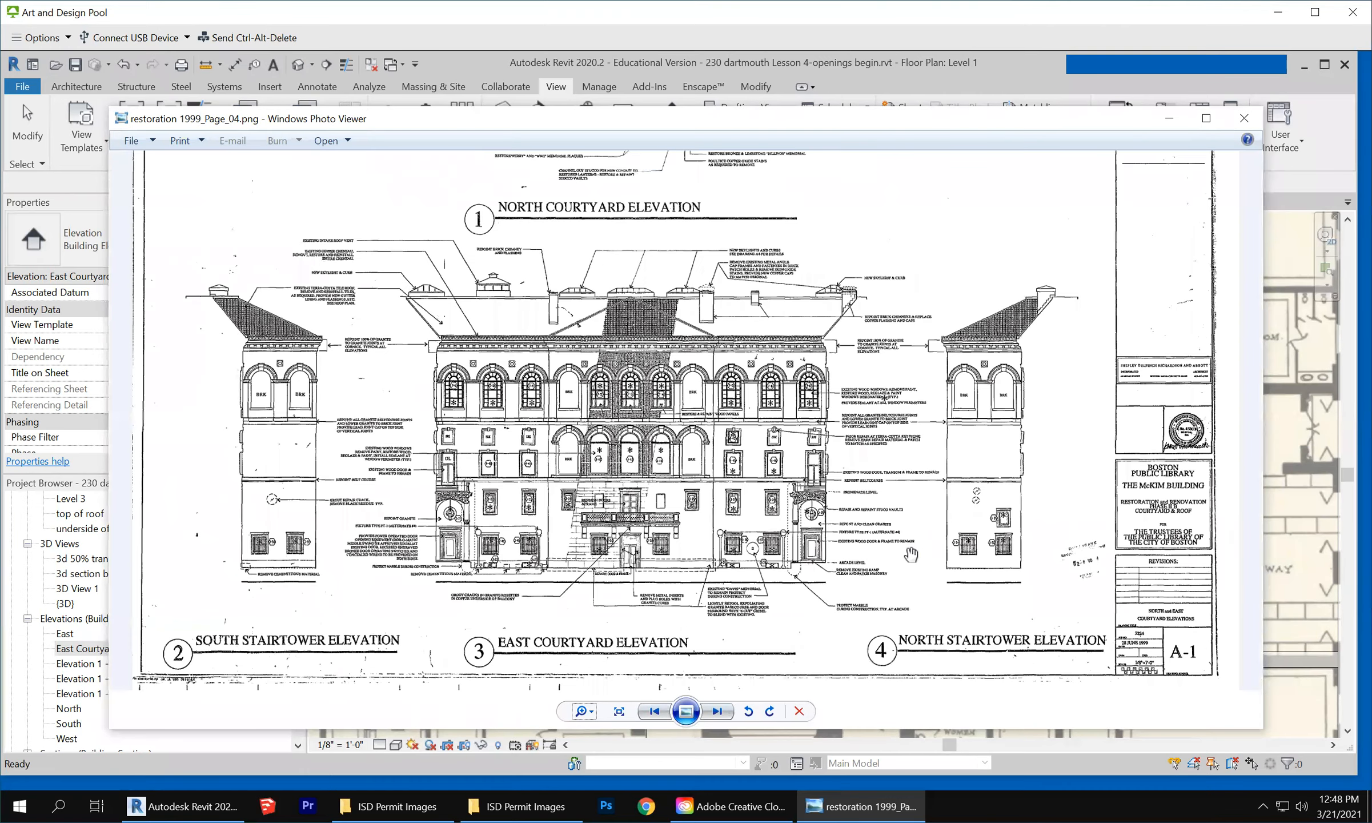
scroll(747, 346, down, 1)
scroll(707, 252, down, 1)
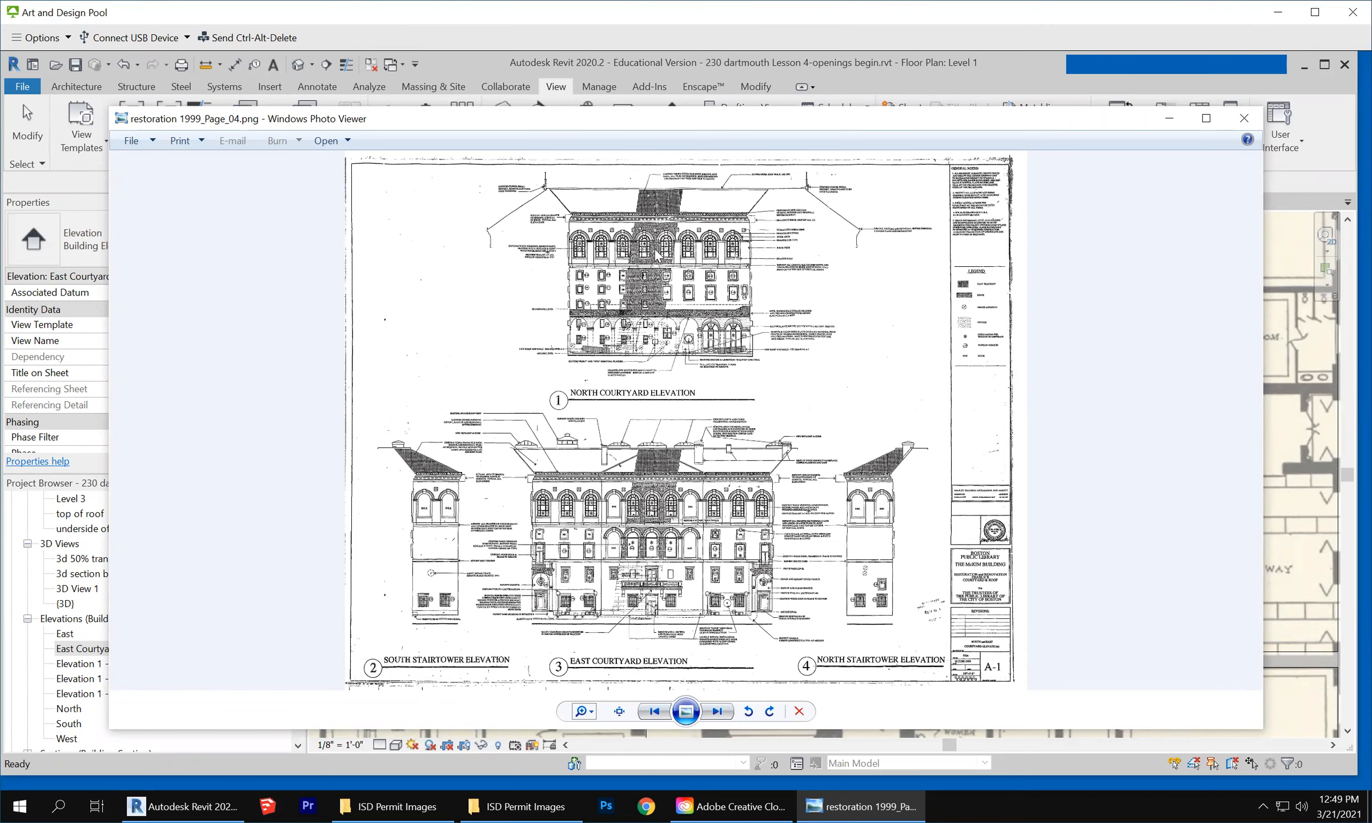
scroll(663, 342, up, 1)
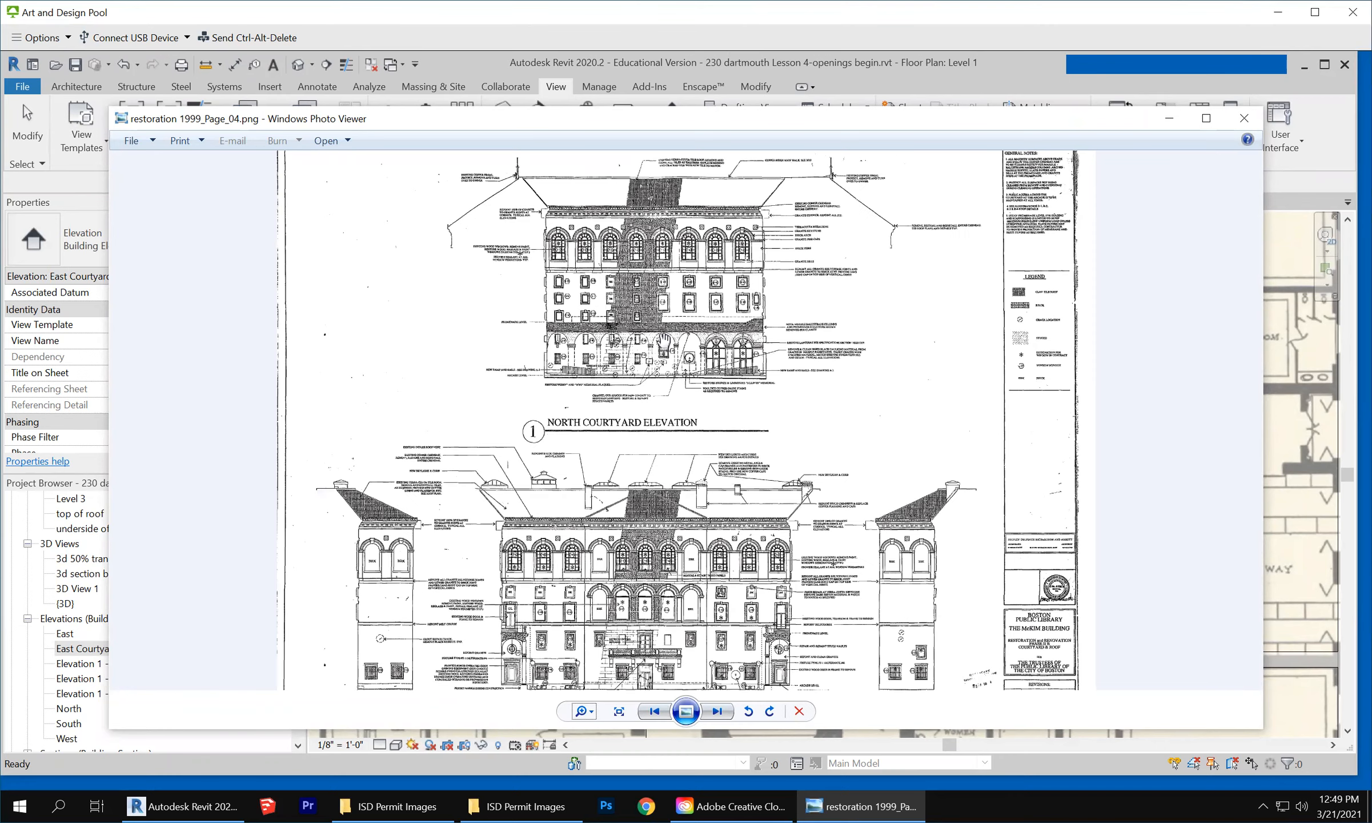
scroll(662, 341, up, 2)
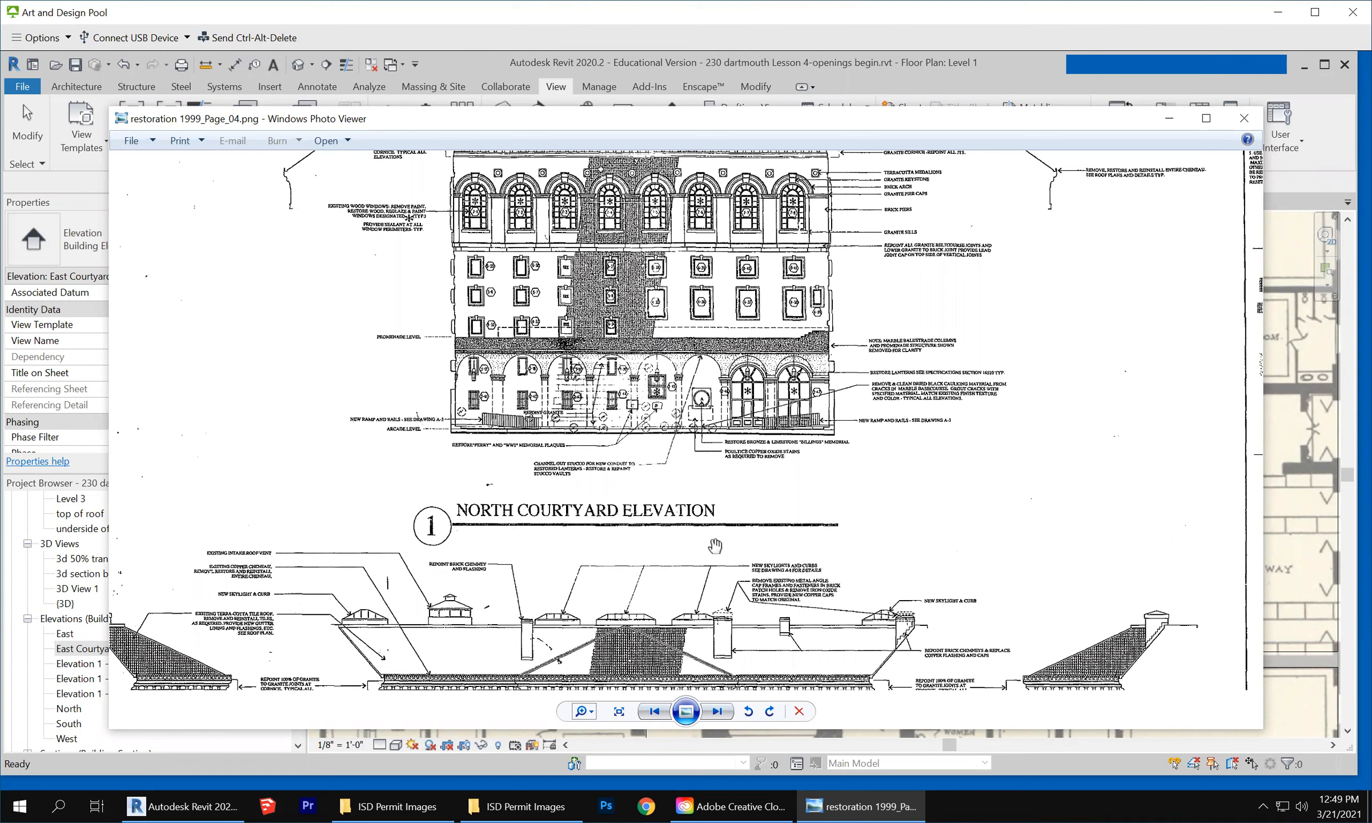
click(203, 804)
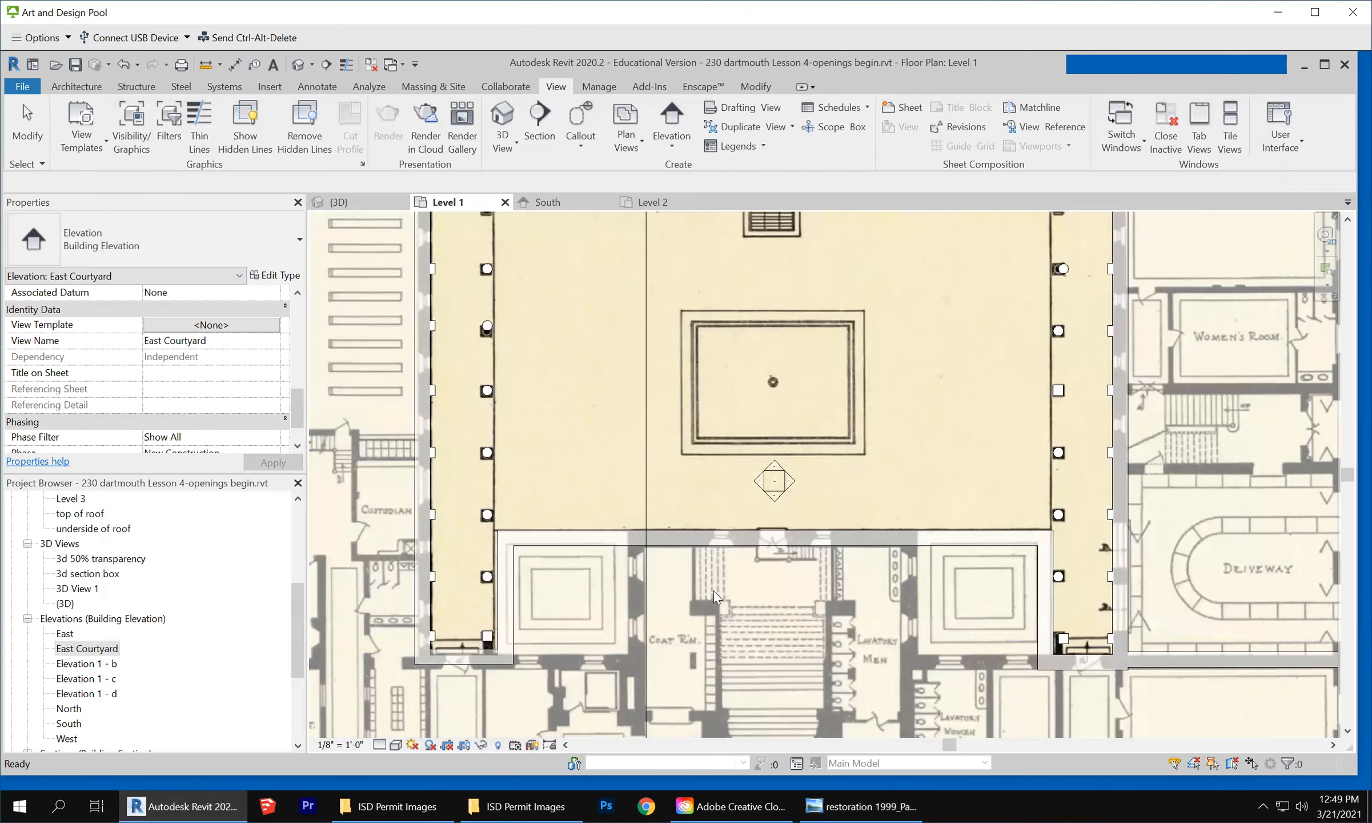
Rename Elevation 1 - d, the courtyard elevation facing the driveway side, as North Courtyard
click(792, 482)
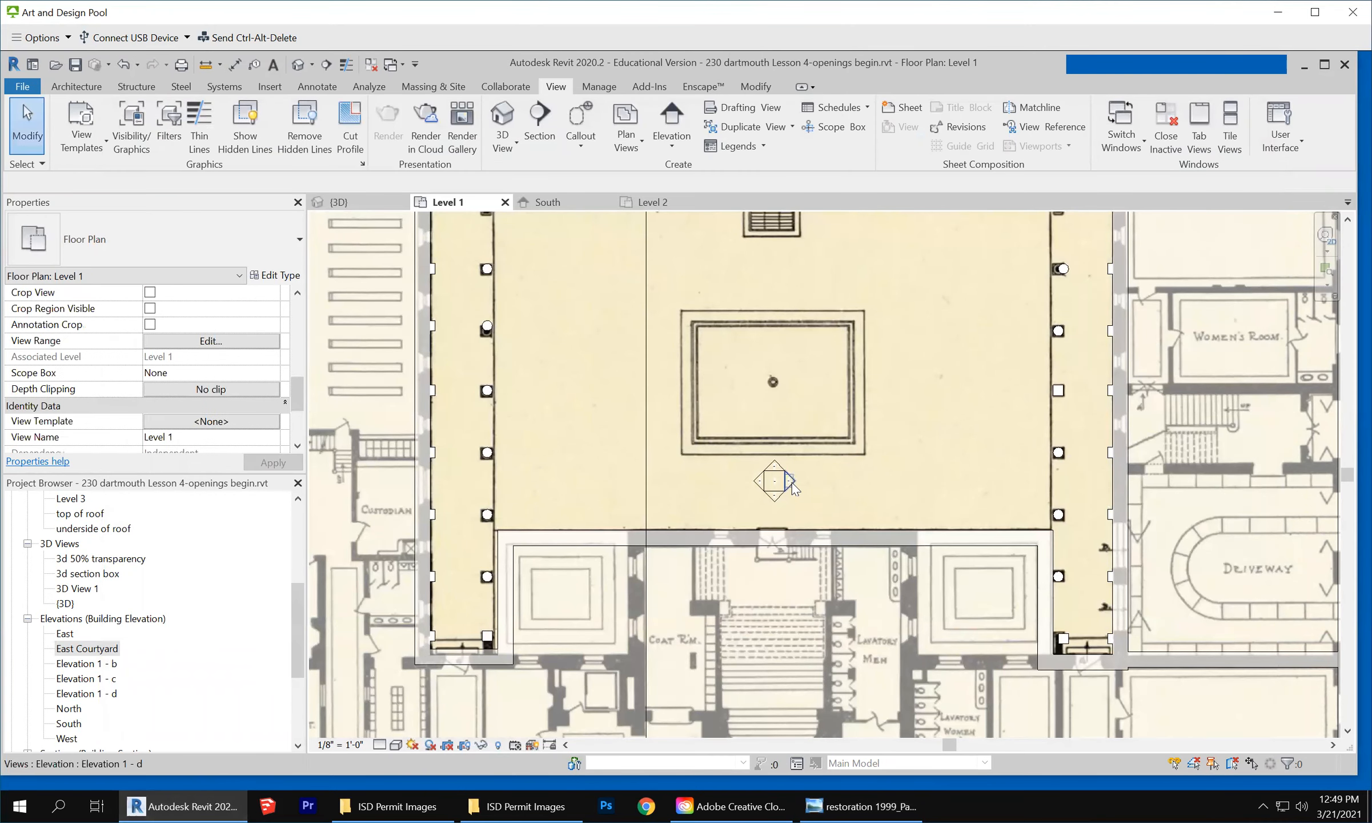
click(792, 483)
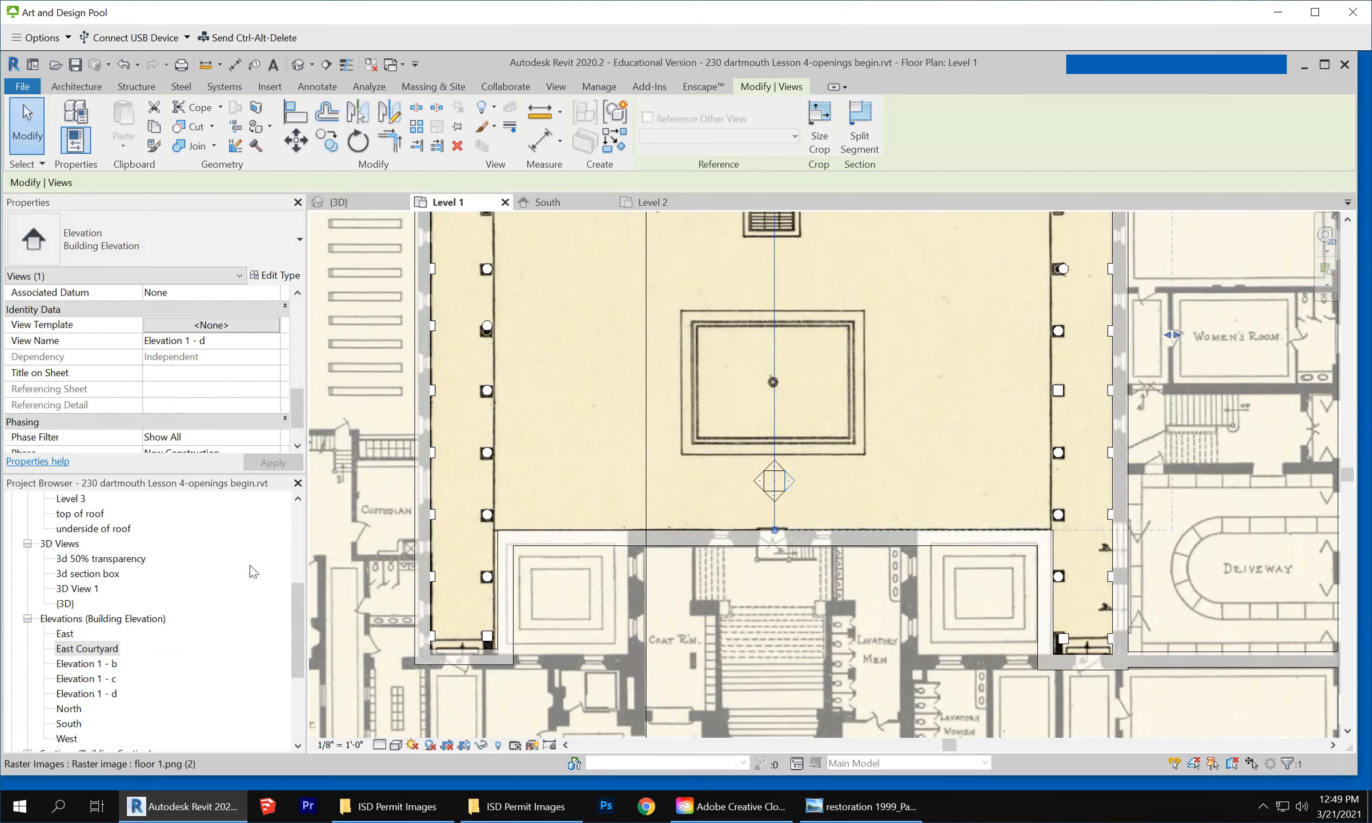
click(109, 693)
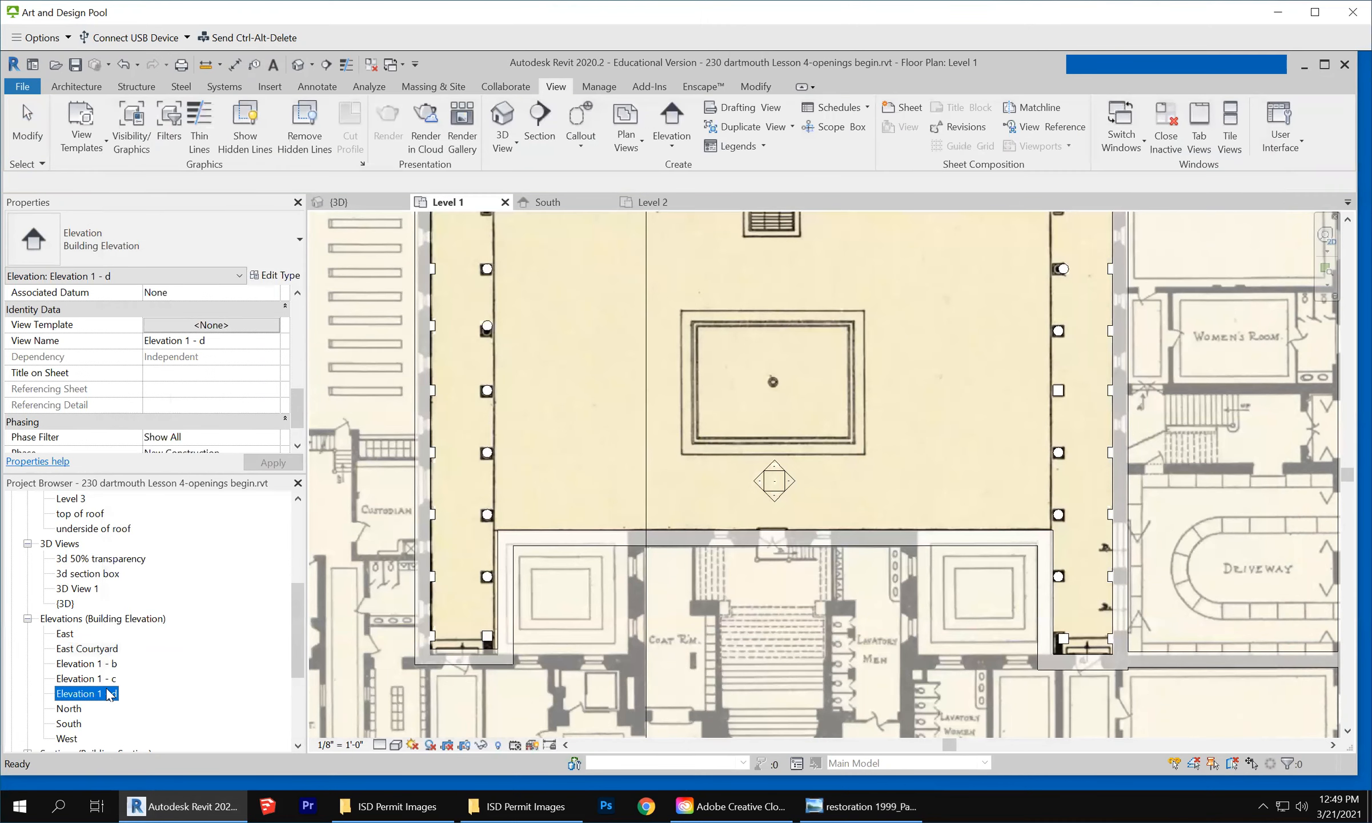
right_click(109, 693)
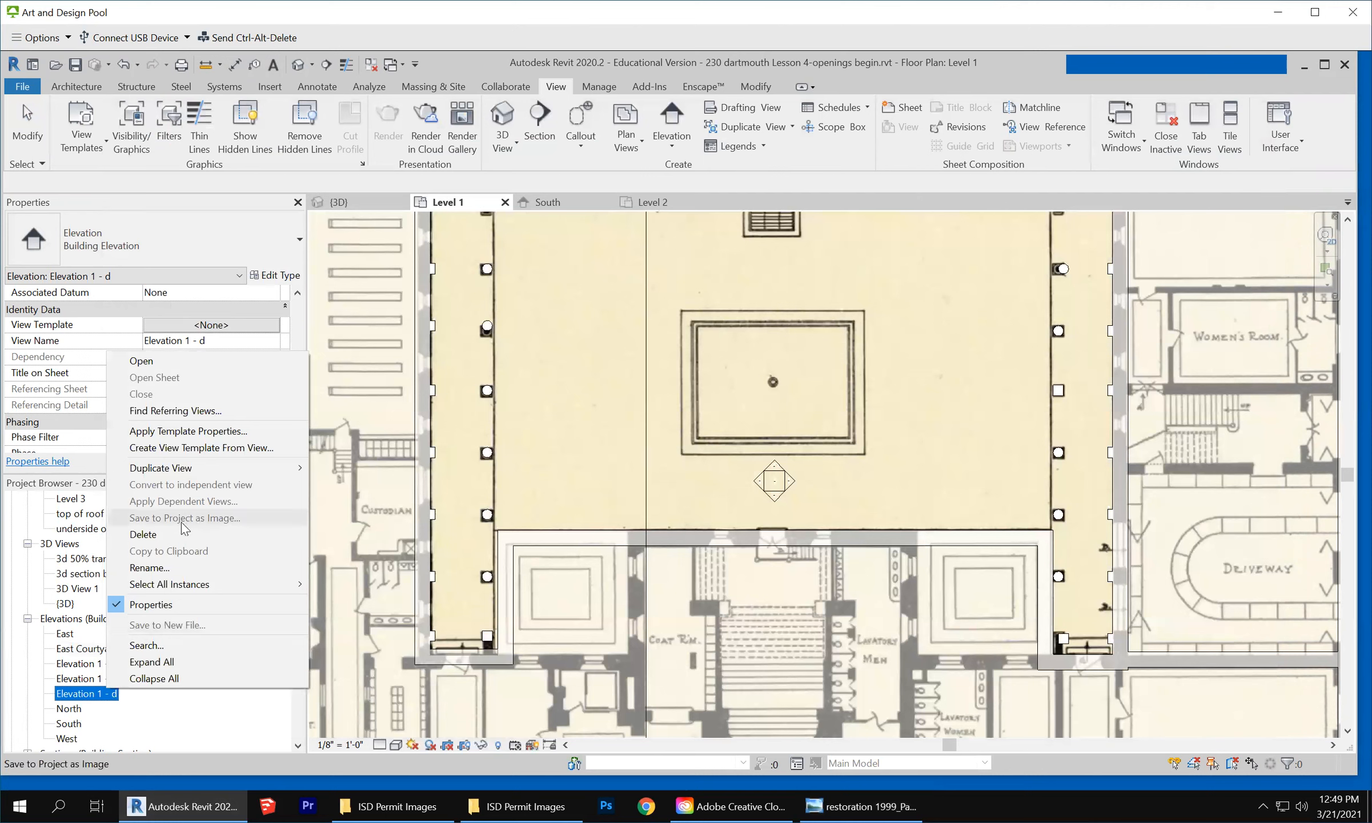
click(182, 567)
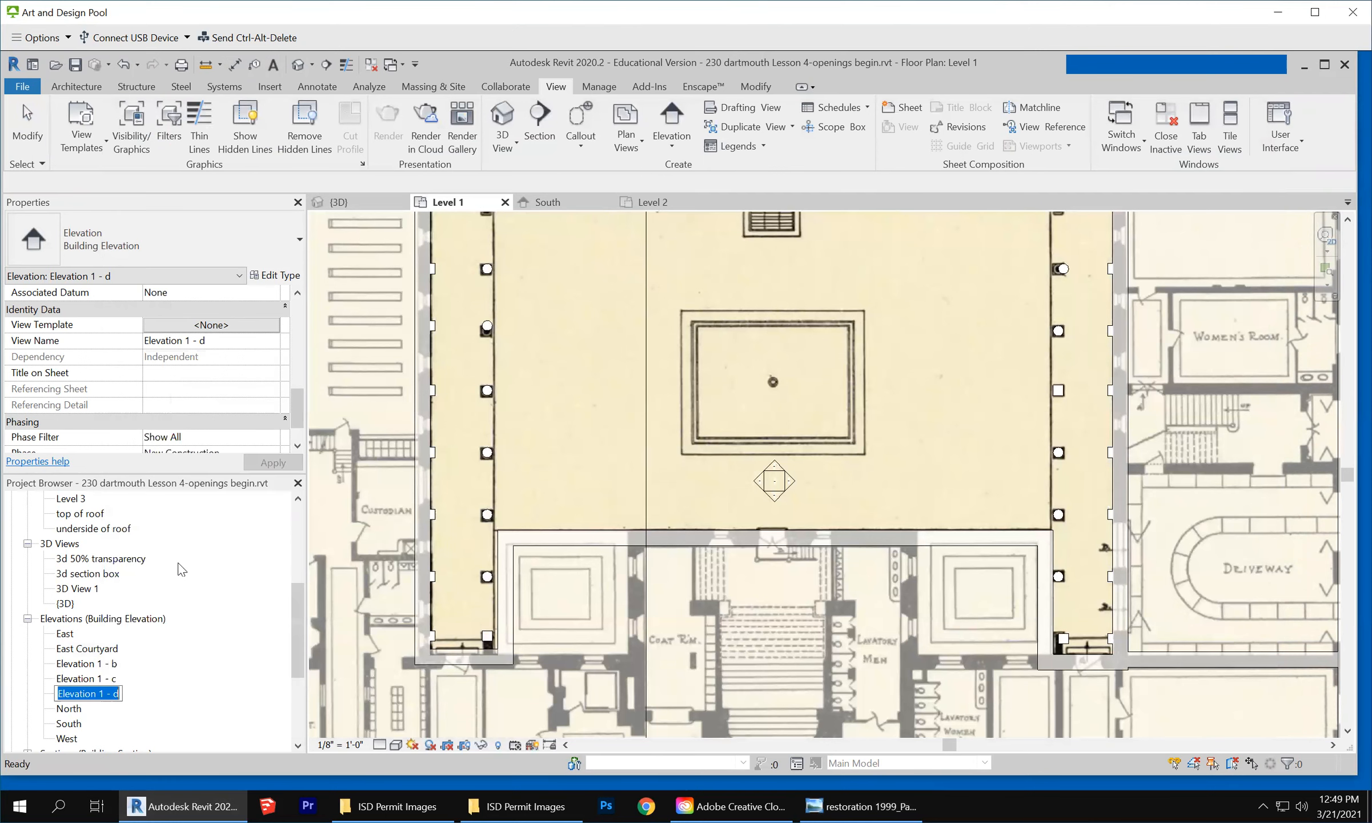
text(North Coury)
key(BackSpace)
text(tyard)
key(Return)
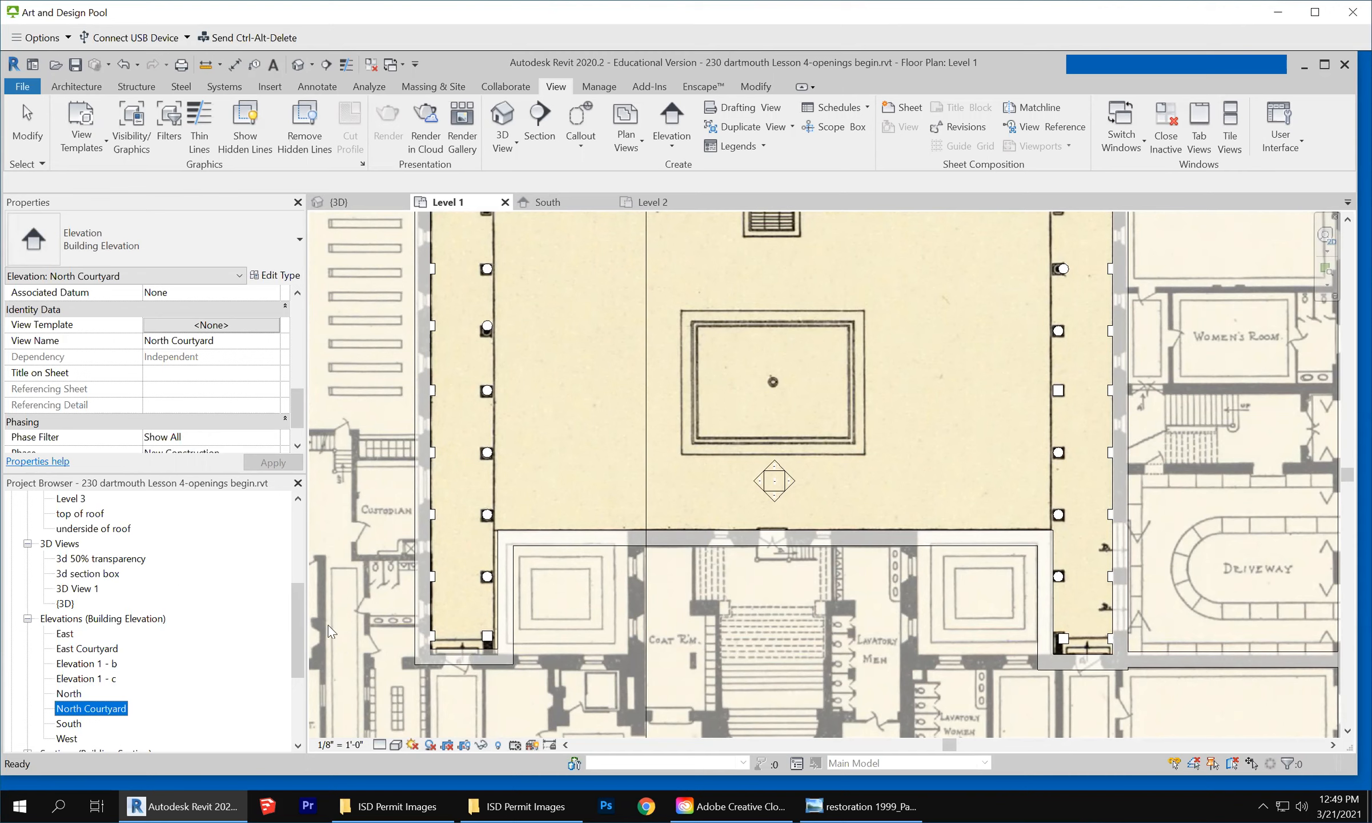
Rename Elevation 1 - c, the courtyard elevation facing the central pool, as west courtyard
click(779, 465)
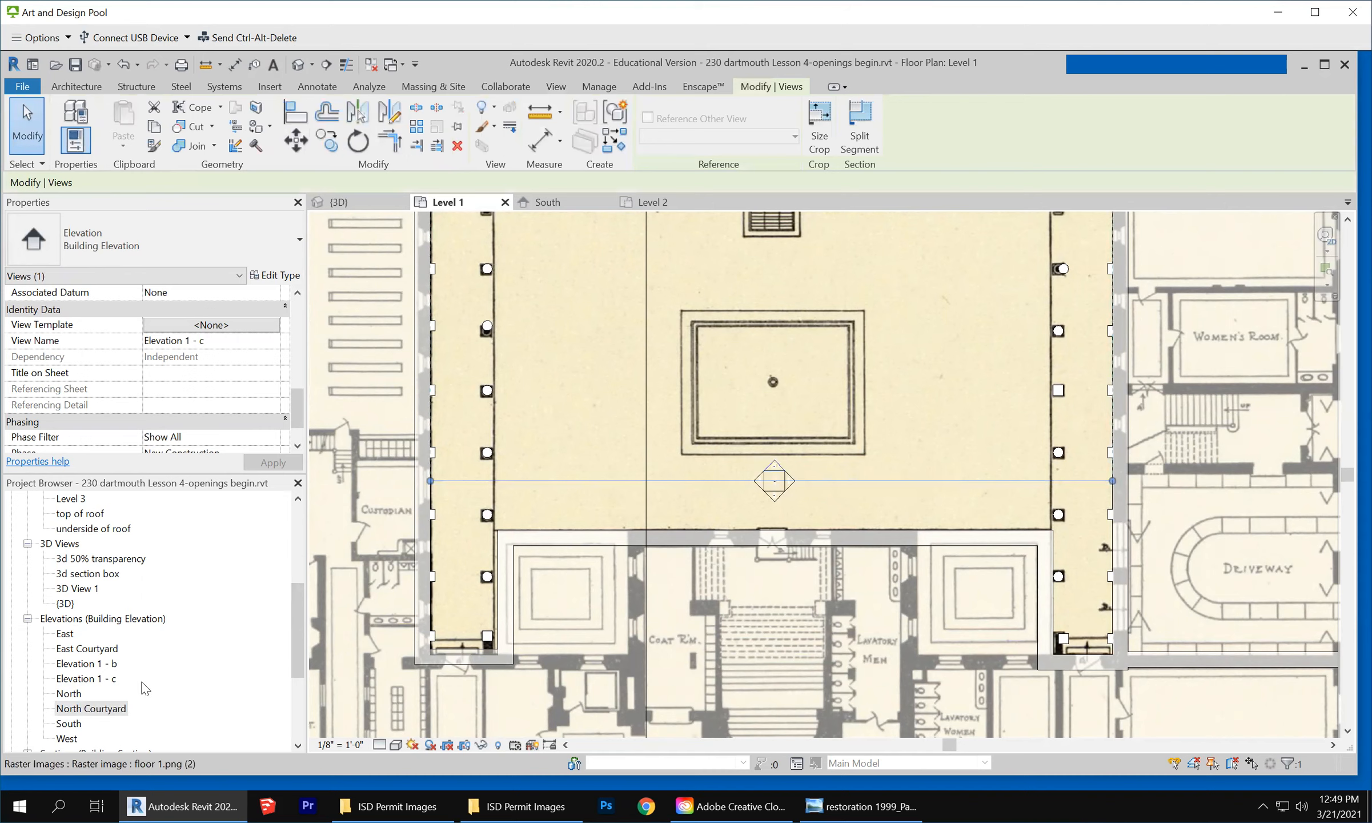
click(91, 679)
right_click(90, 677)
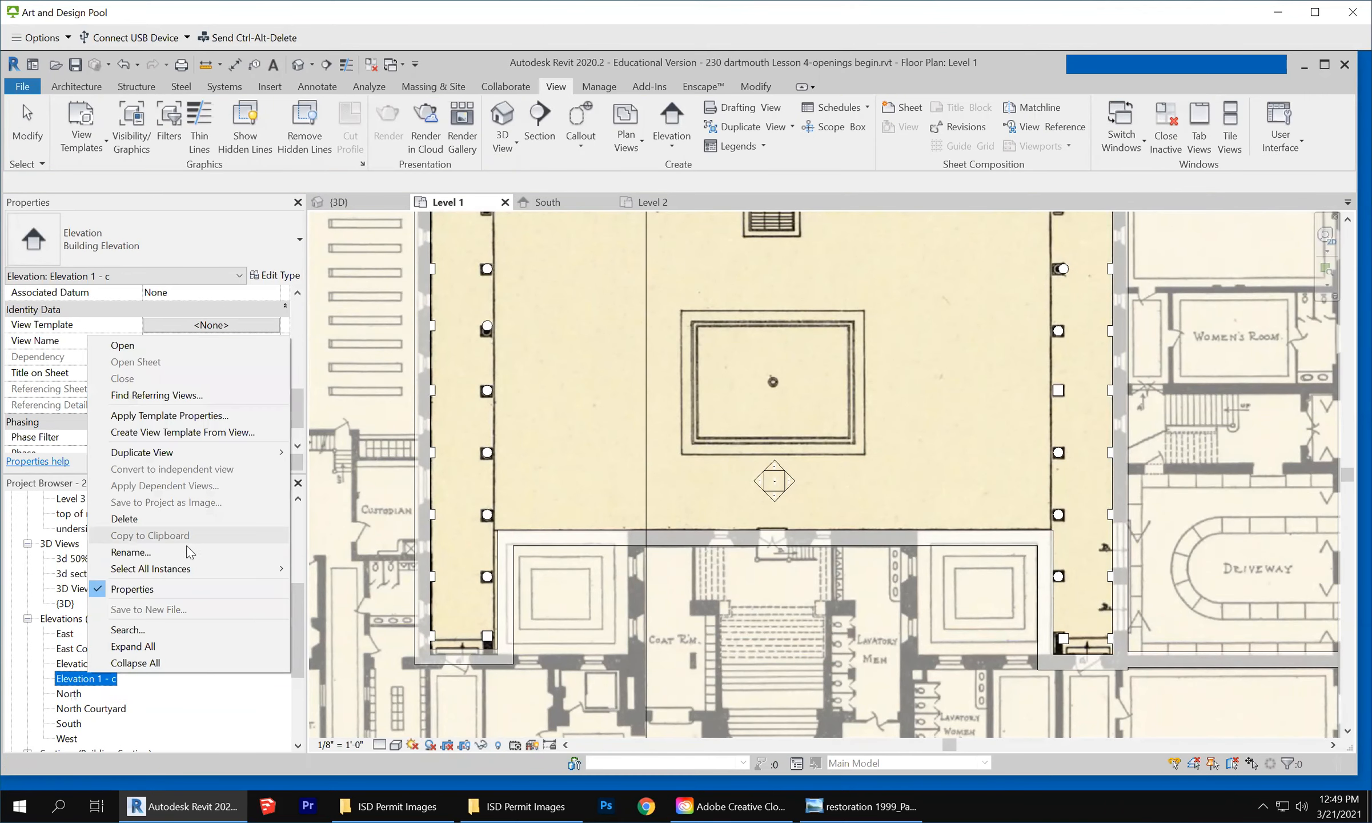
click(131, 551)
text(w)
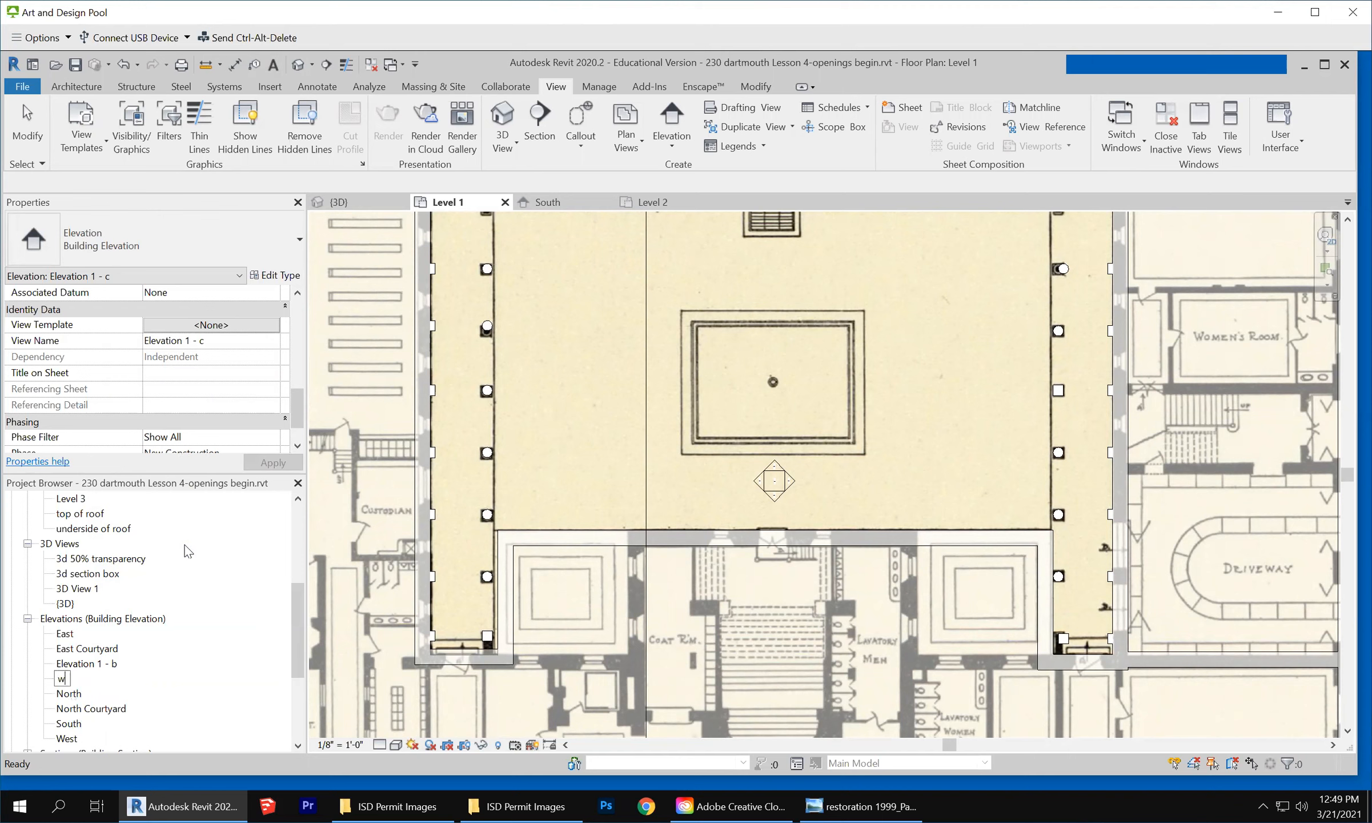
text(est courtyard)
key(Return)
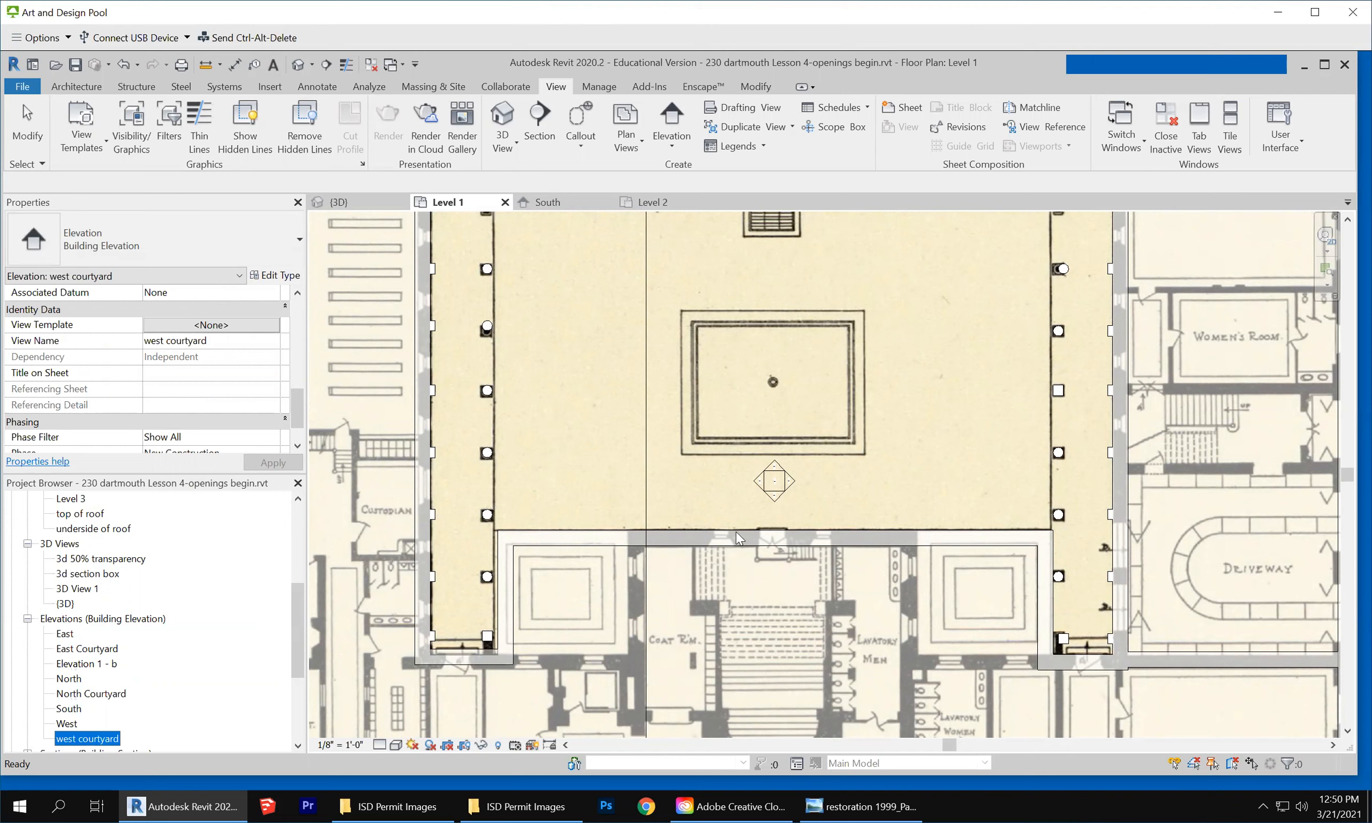
Identify the marker arrow pointing away from the driveway on the Level 1 plan and rename its view, Elevation 1 - b, as south courtyard
click(758, 484)
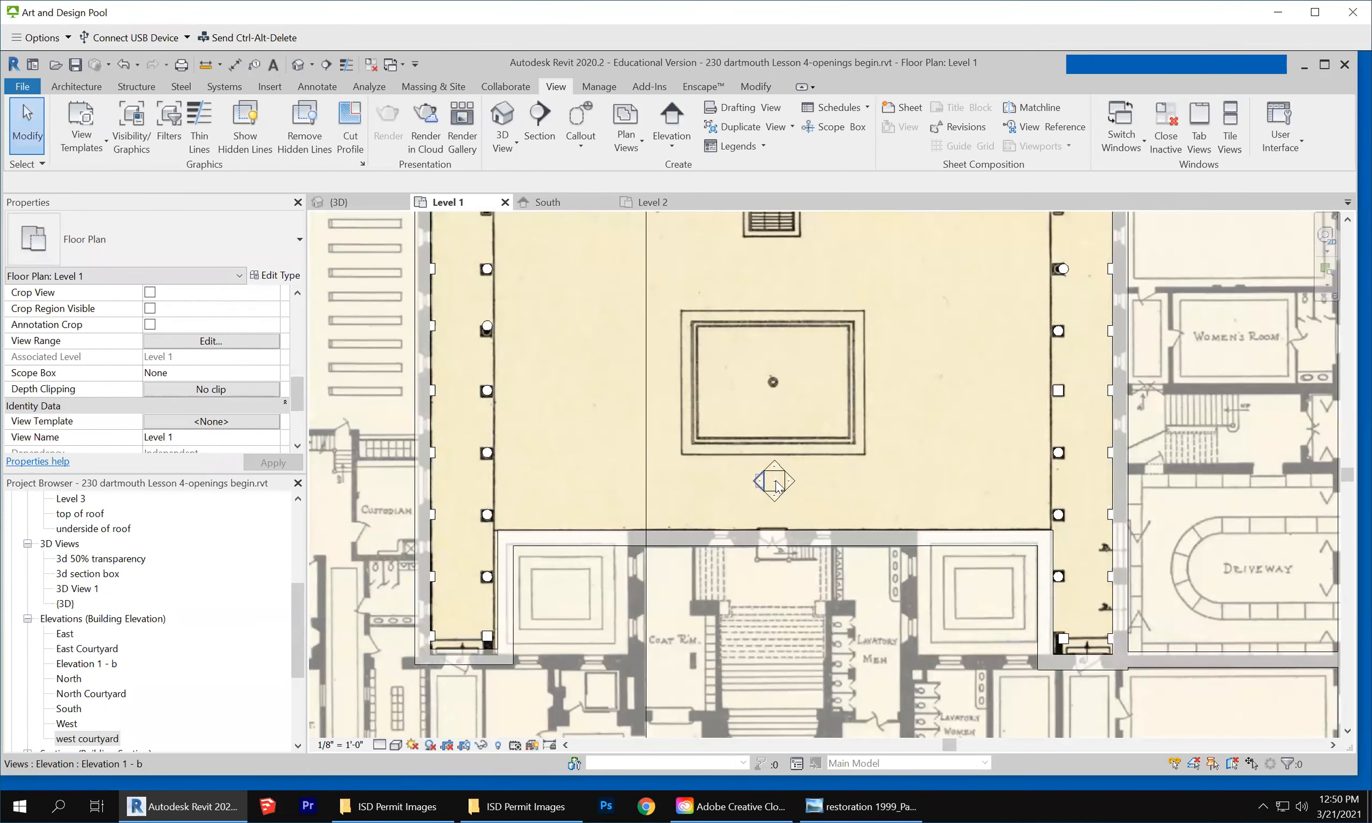
click(791, 481)
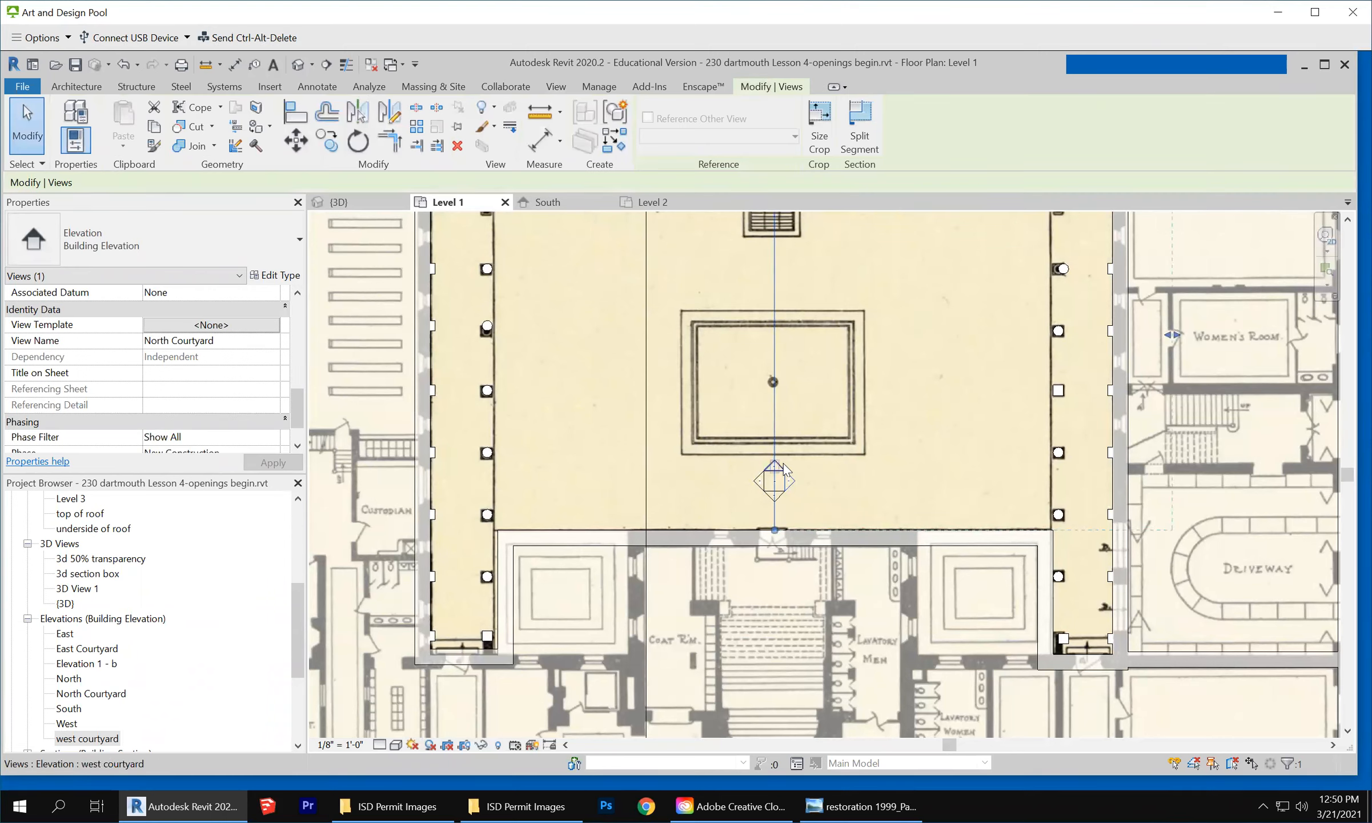
click(784, 468)
click(780, 503)
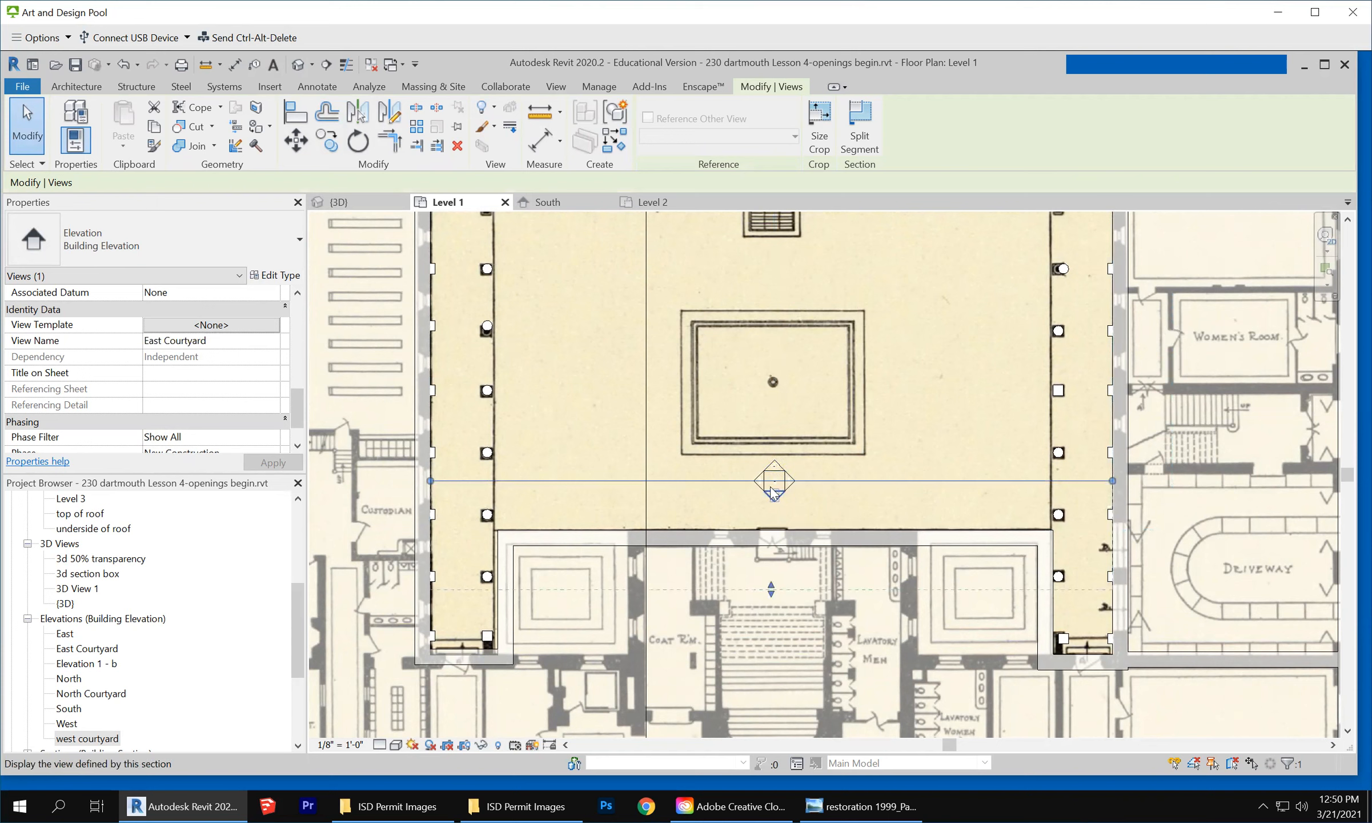
click(765, 486)
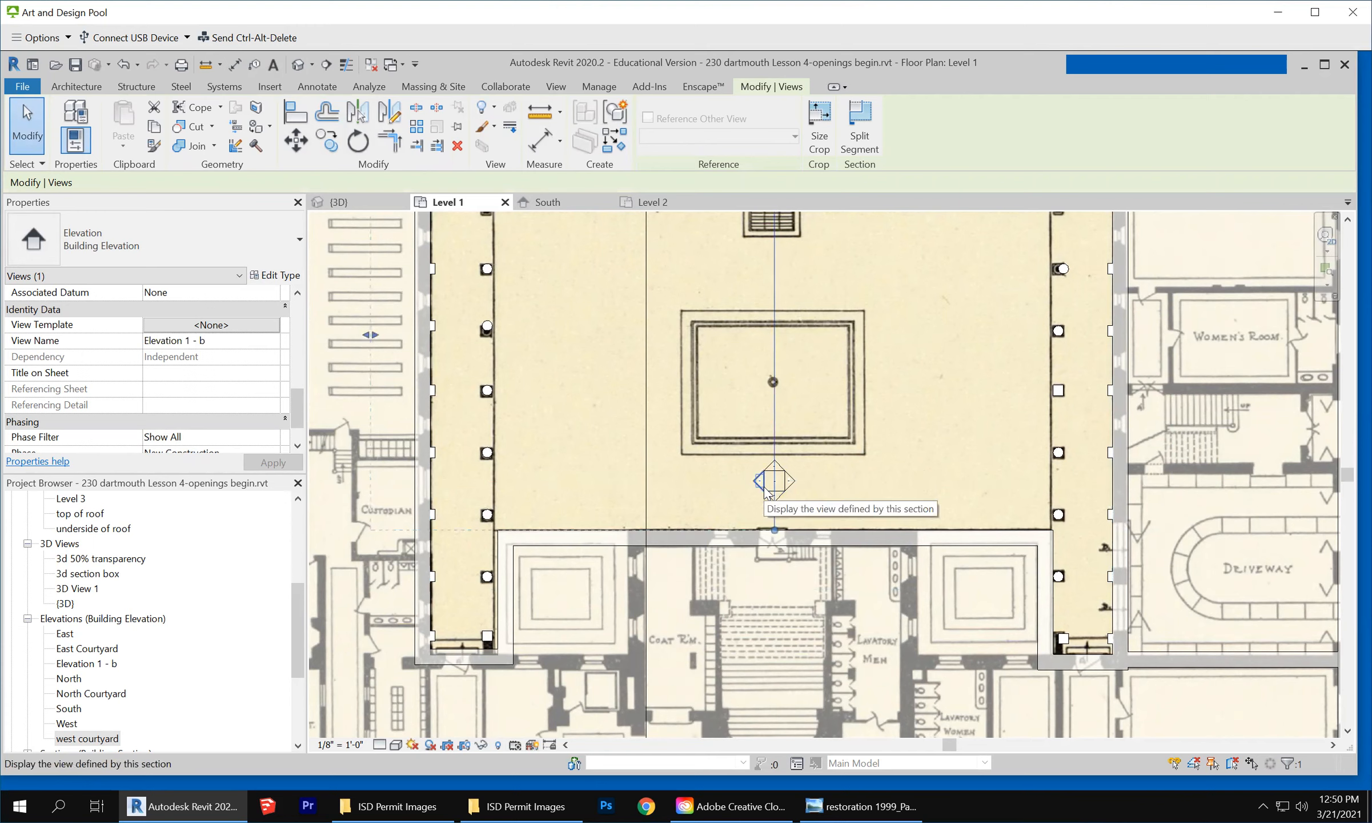
click(88, 666)
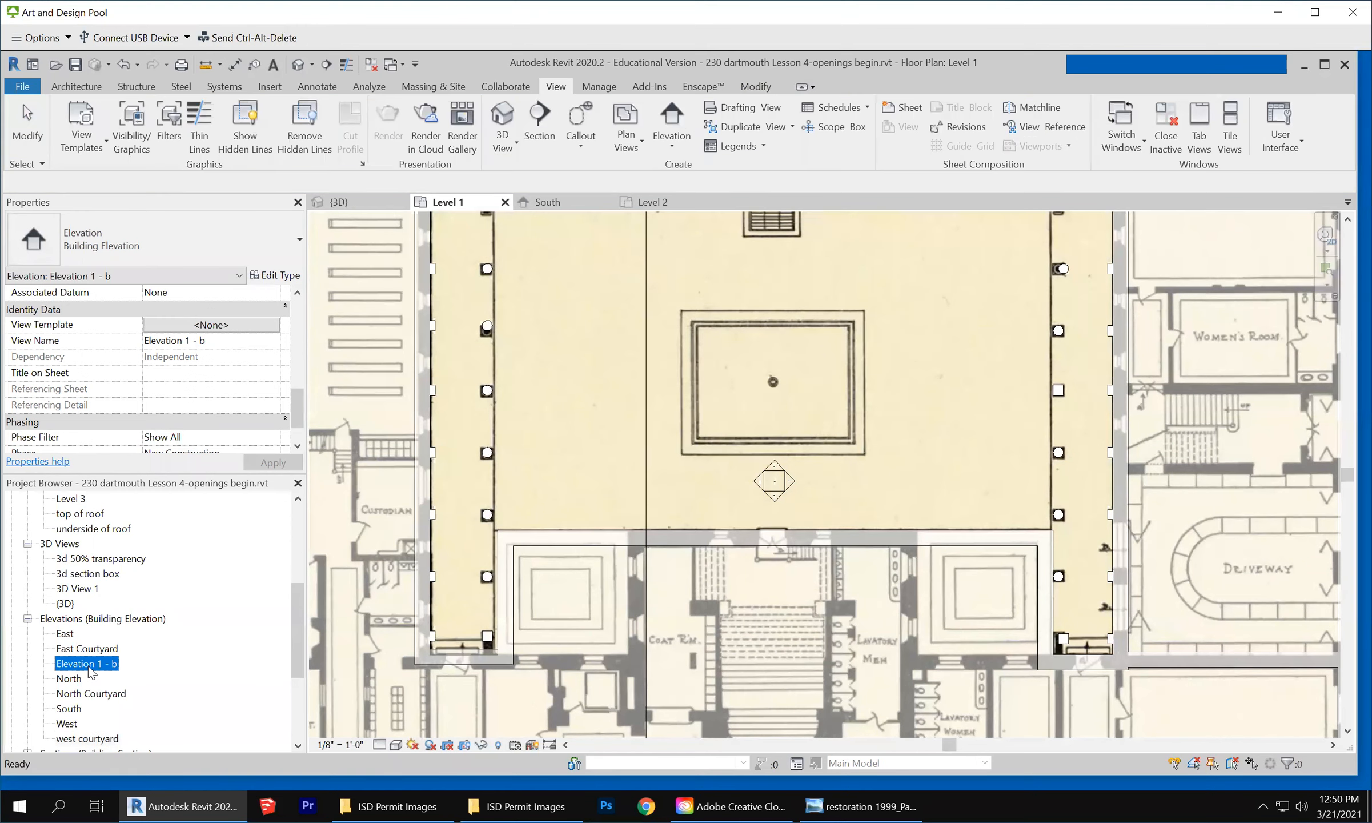
right_click(90, 666)
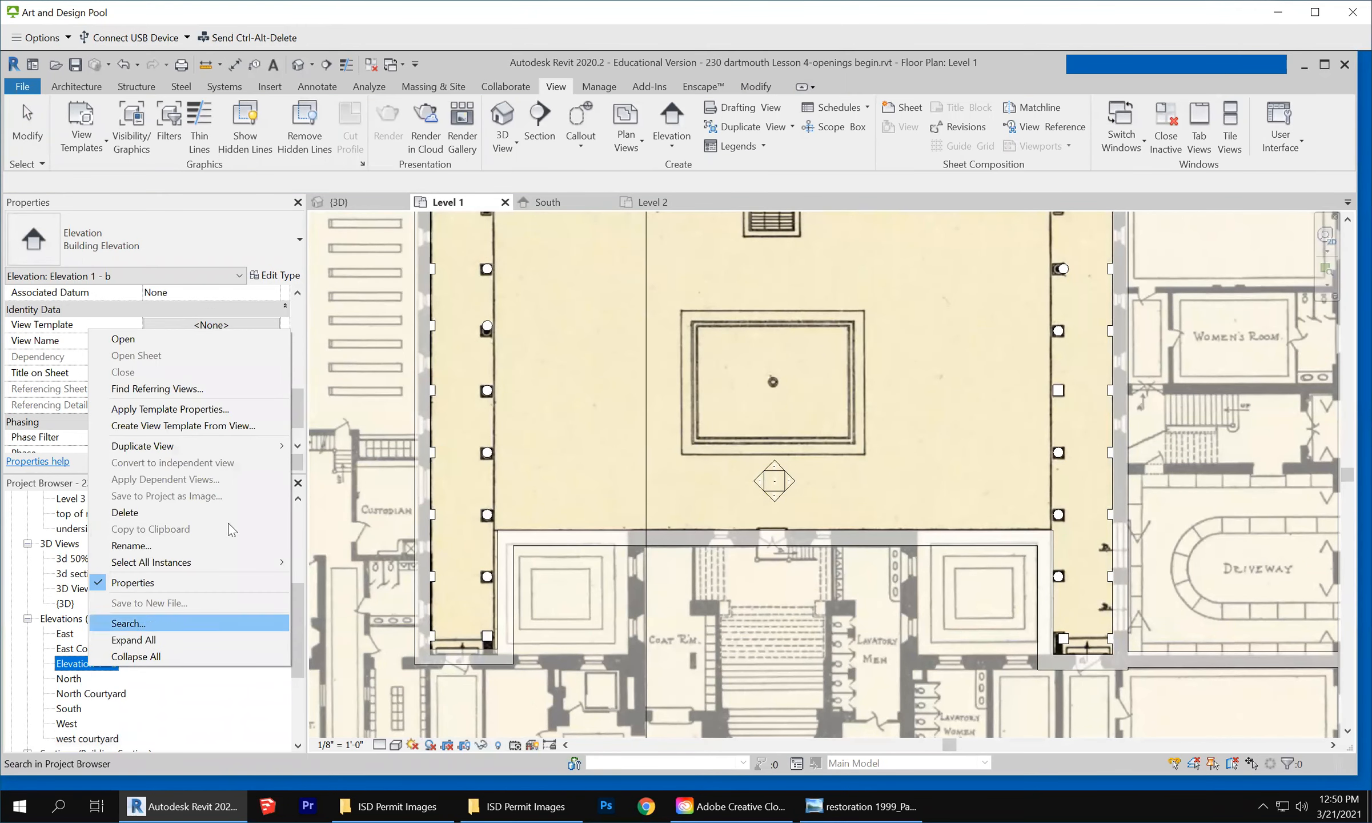
click(188, 546)
text(s)
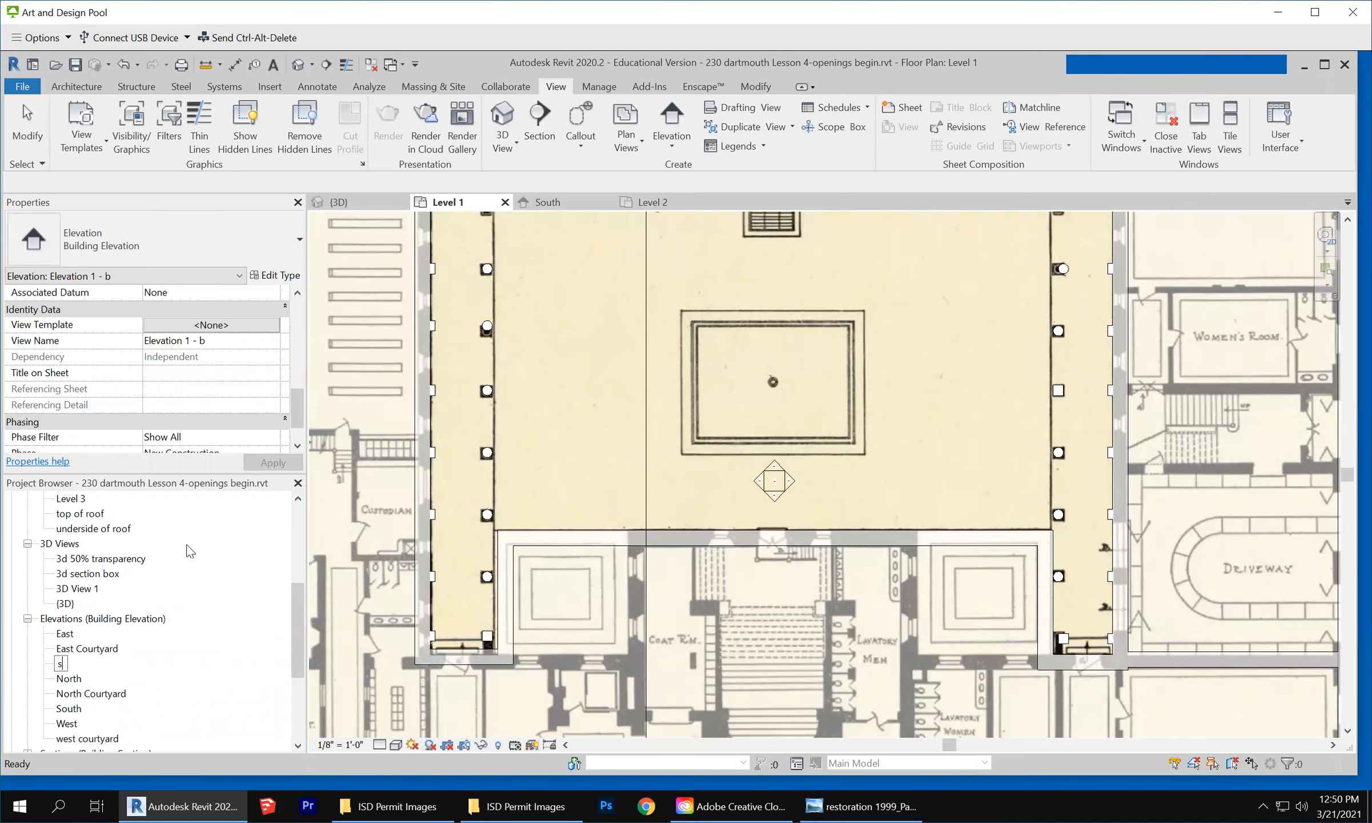
text(outh courtyard)
key(Return)
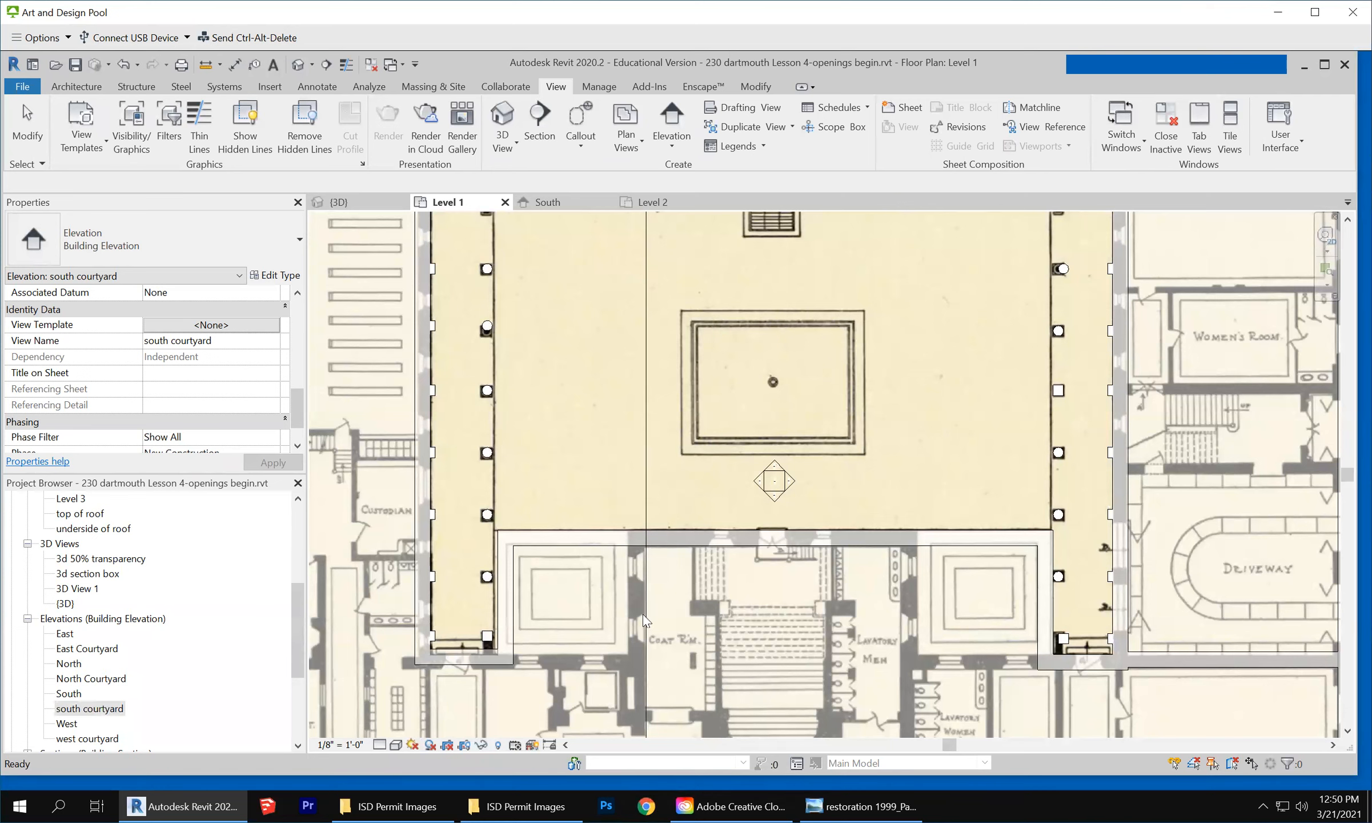
Switch to Chrome and search Google for the library building's street address
click(650, 807)
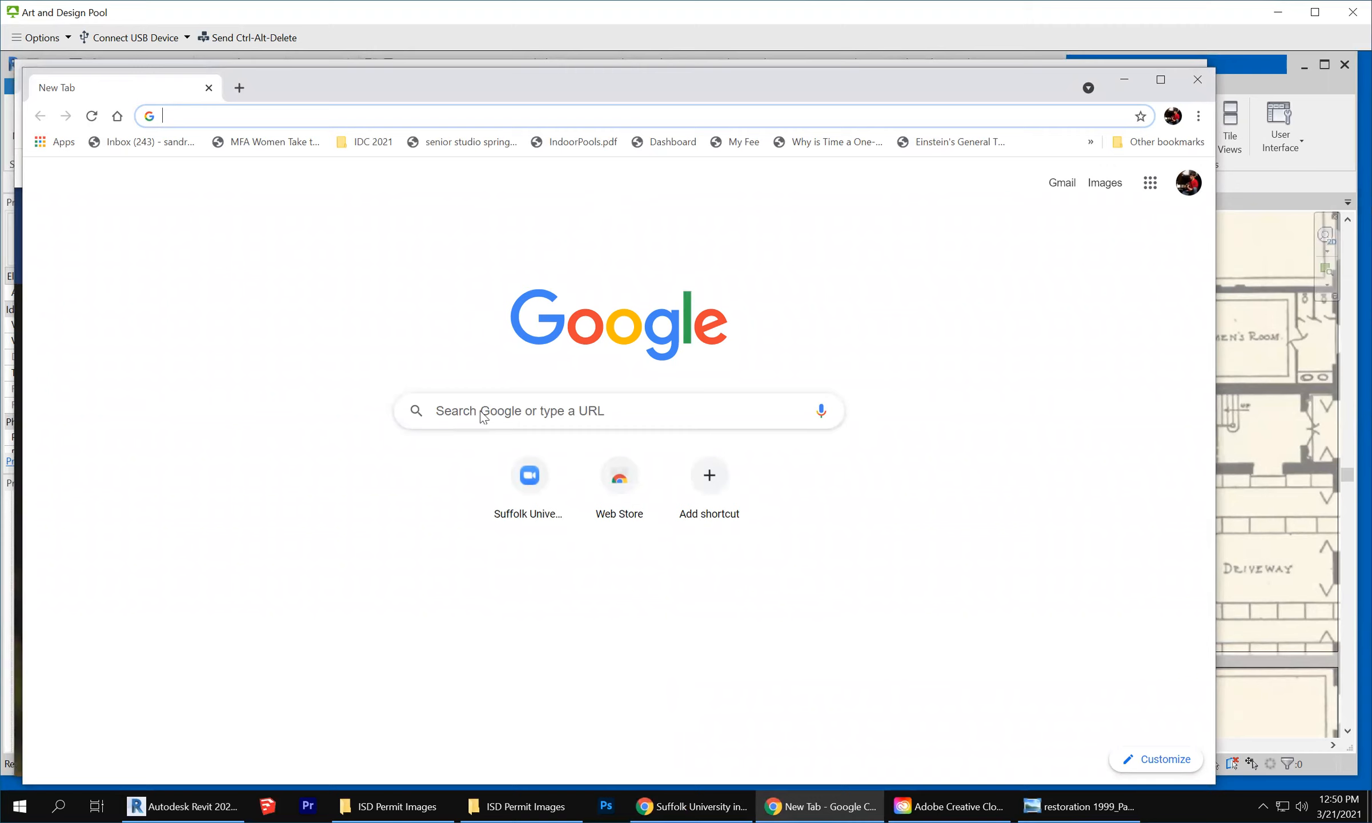
click(562, 414)
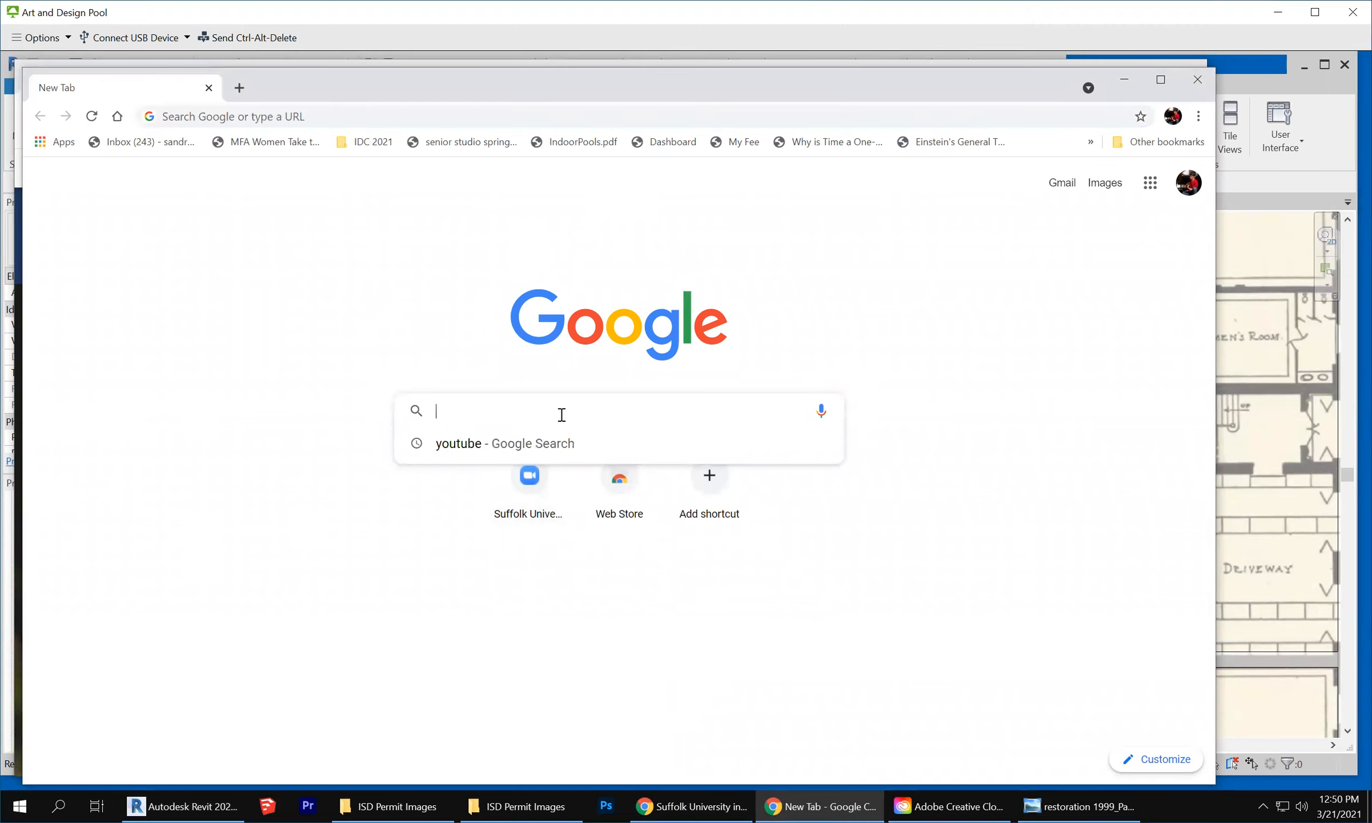
text(230 da)
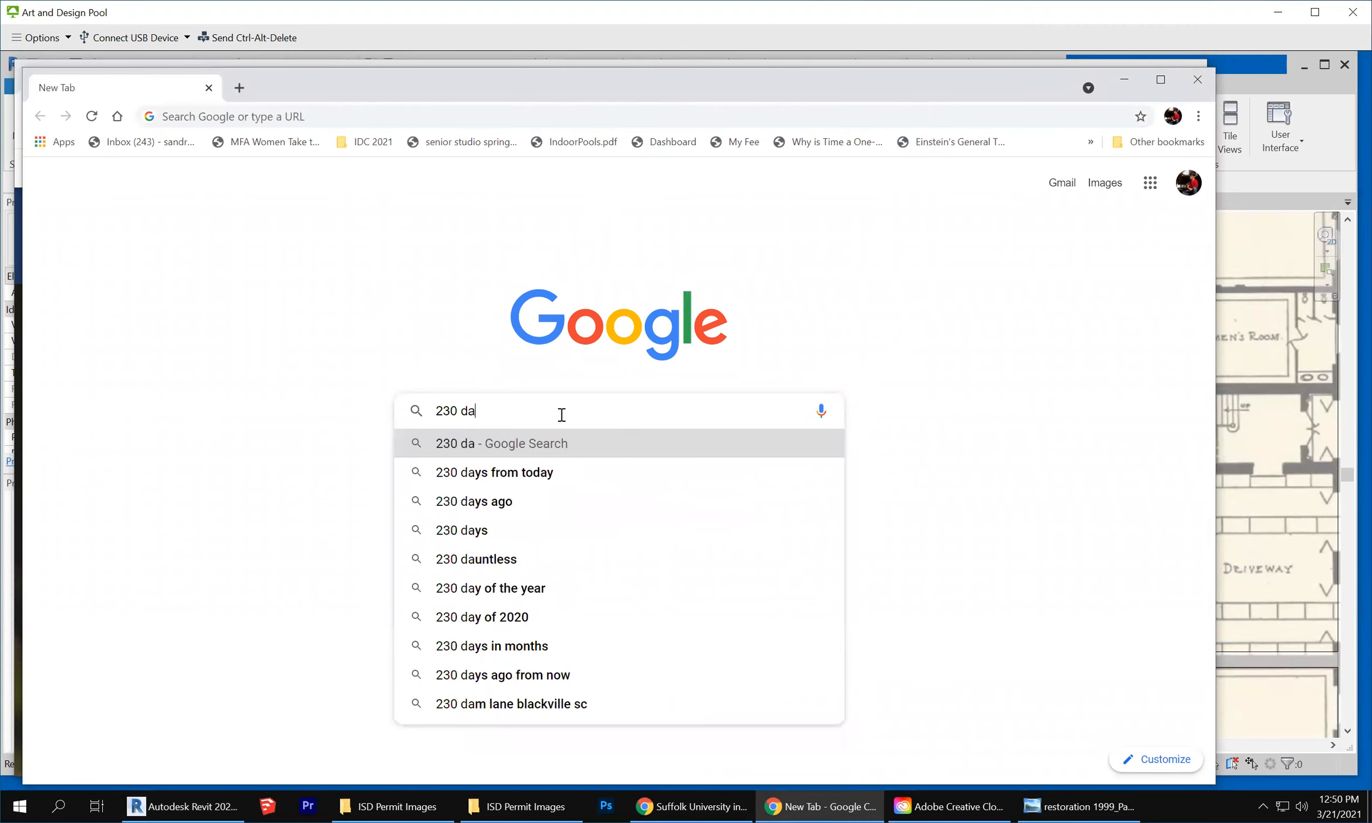
text(rtm)
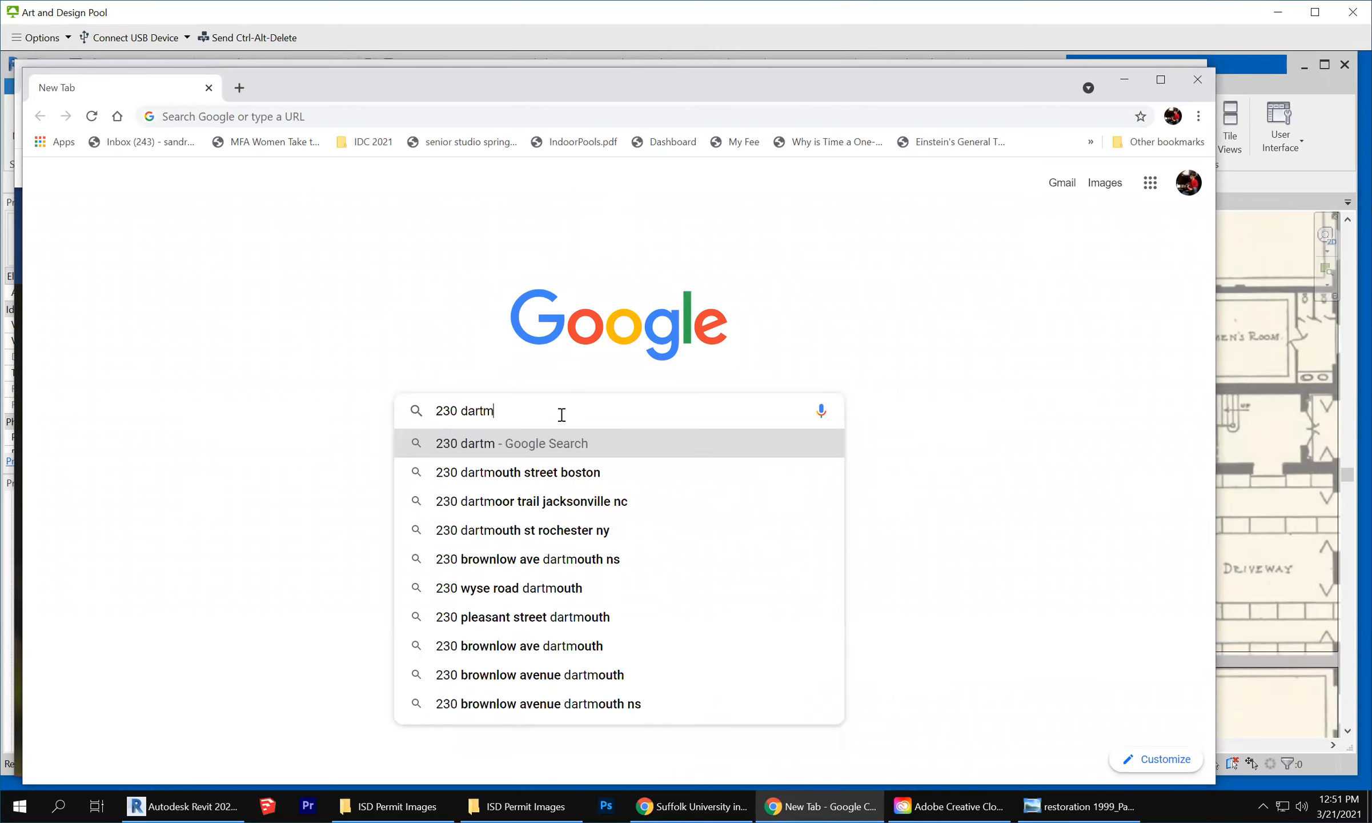
text(outh street boston)
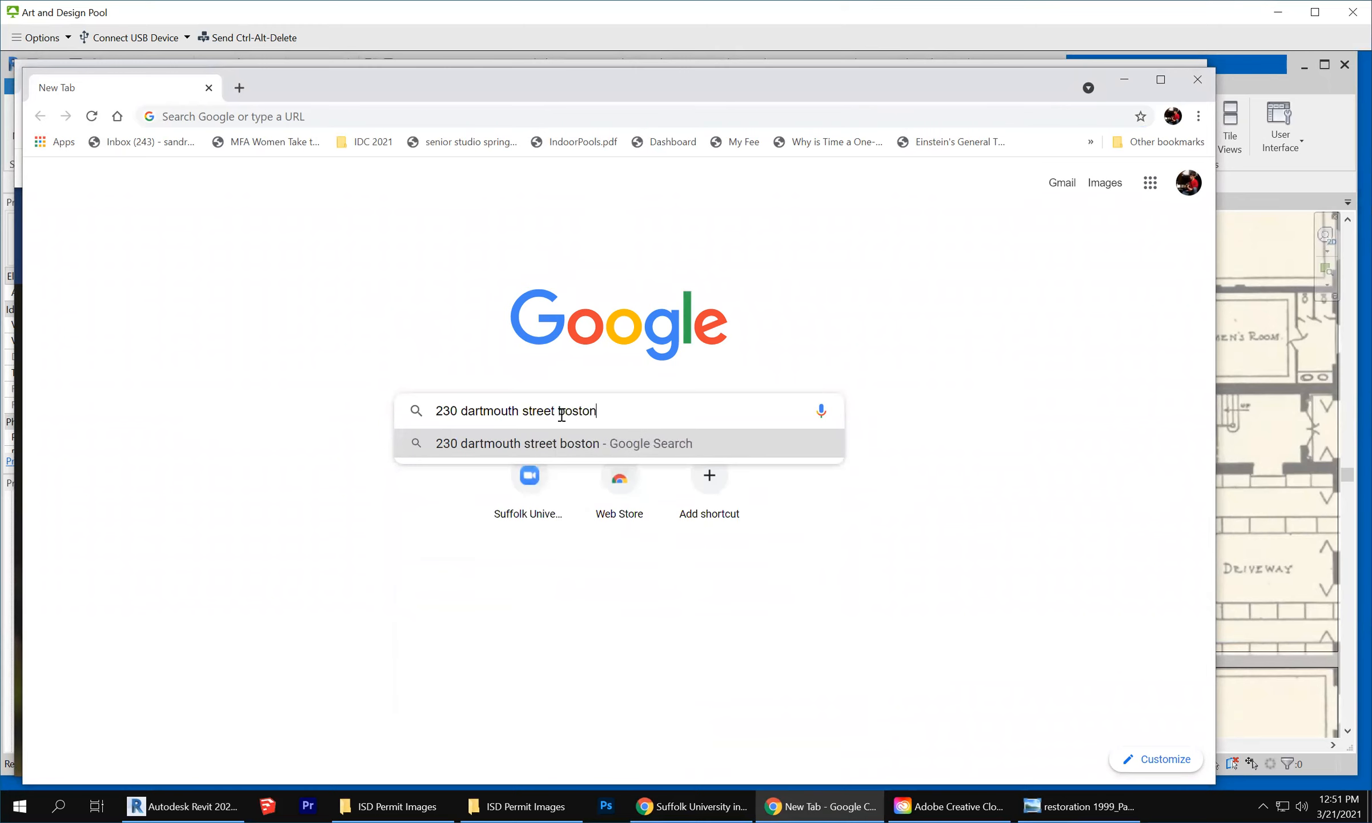
key(Return)
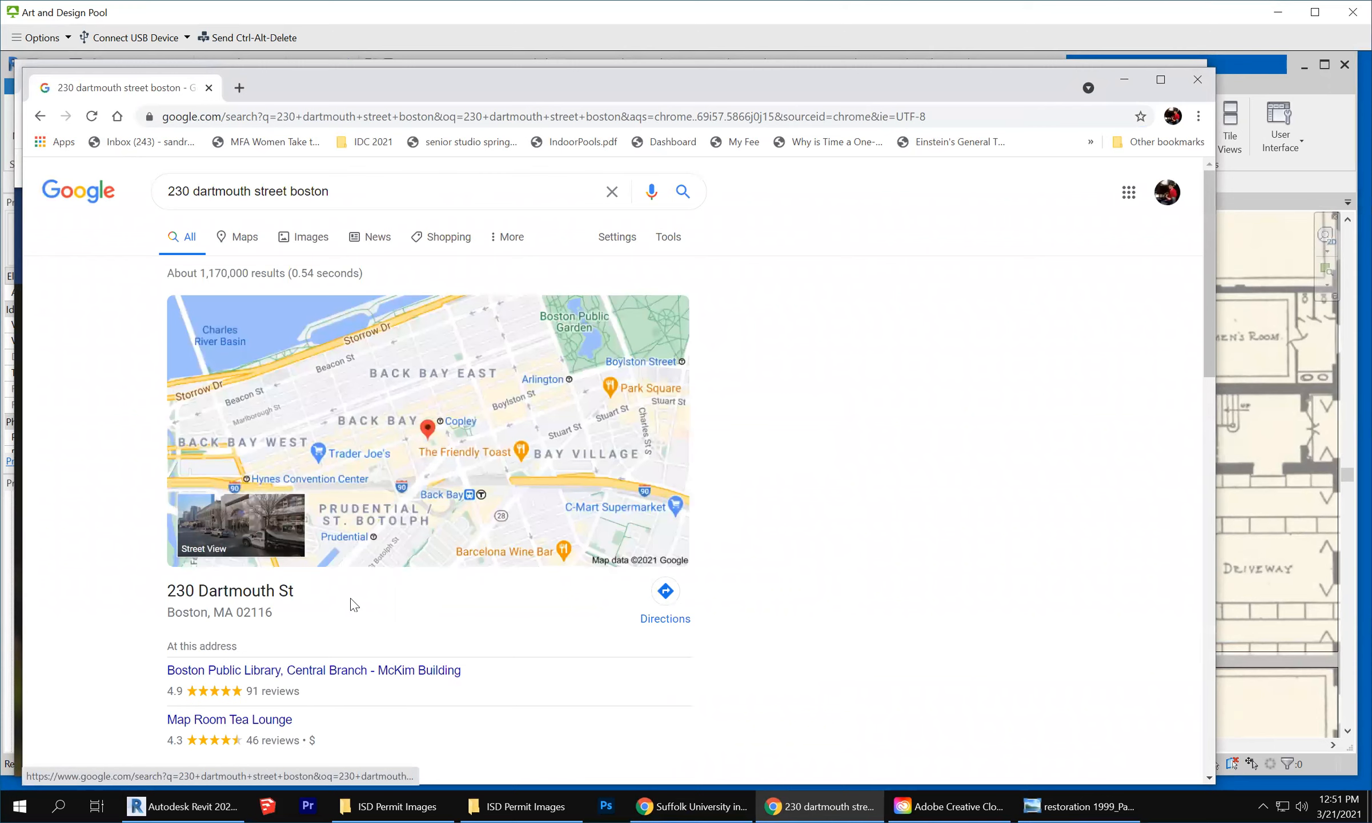
Open the address in Google Maps Street View, show the Boston Public Library photo, and examine the surrounding blocks on the inset map
click(583, 602)
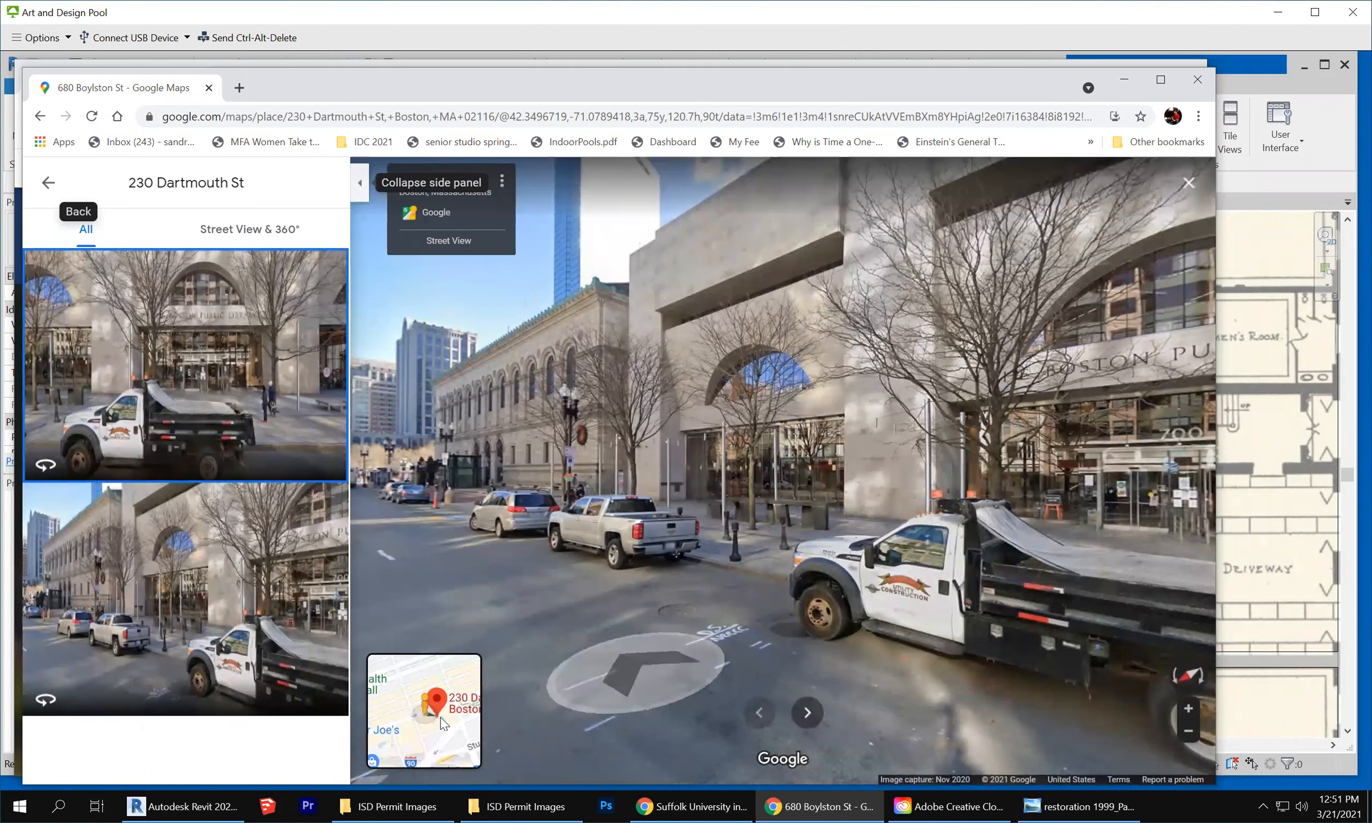
mouse_move(441, 718)
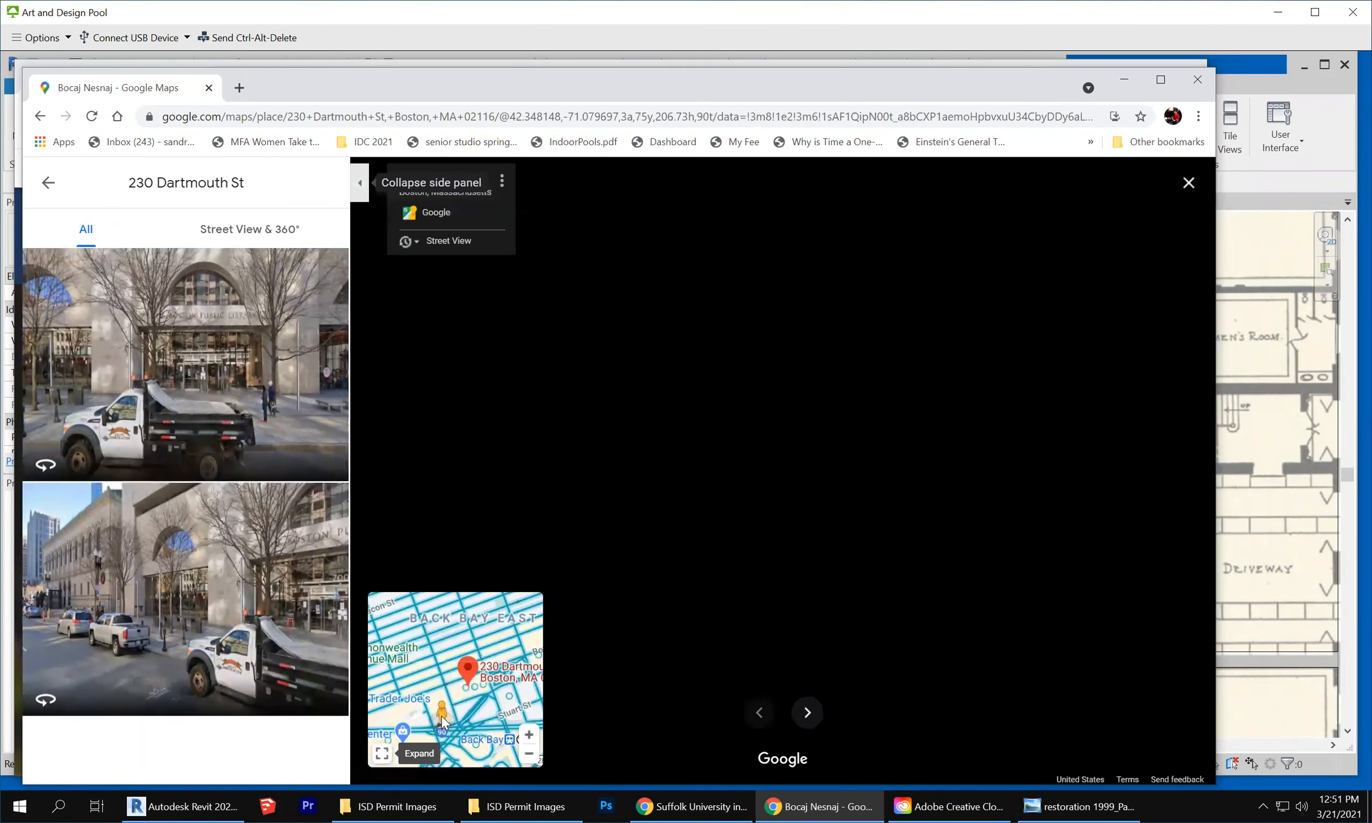
mouse_move(487, 657)
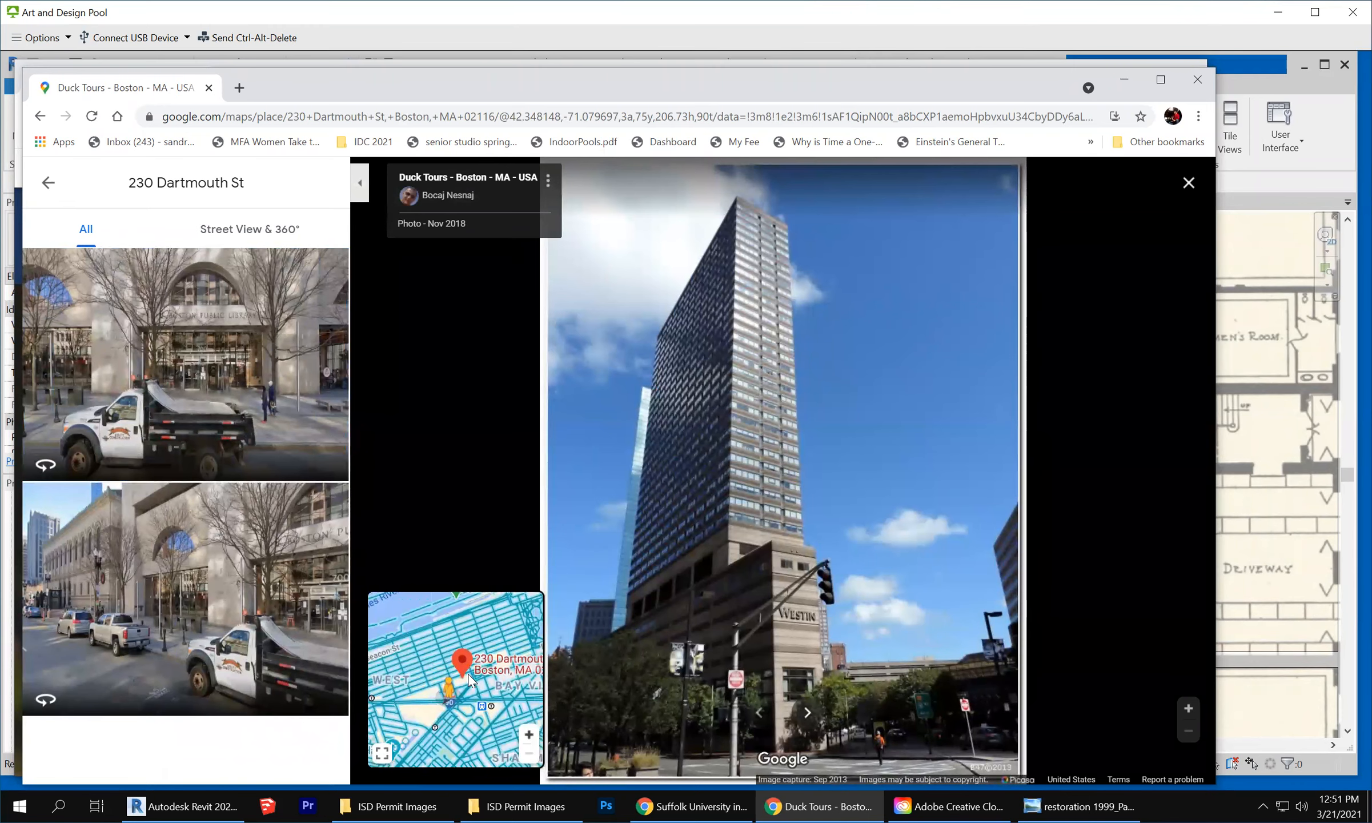
scroll(472, 681, up, 3)
click(487, 689)
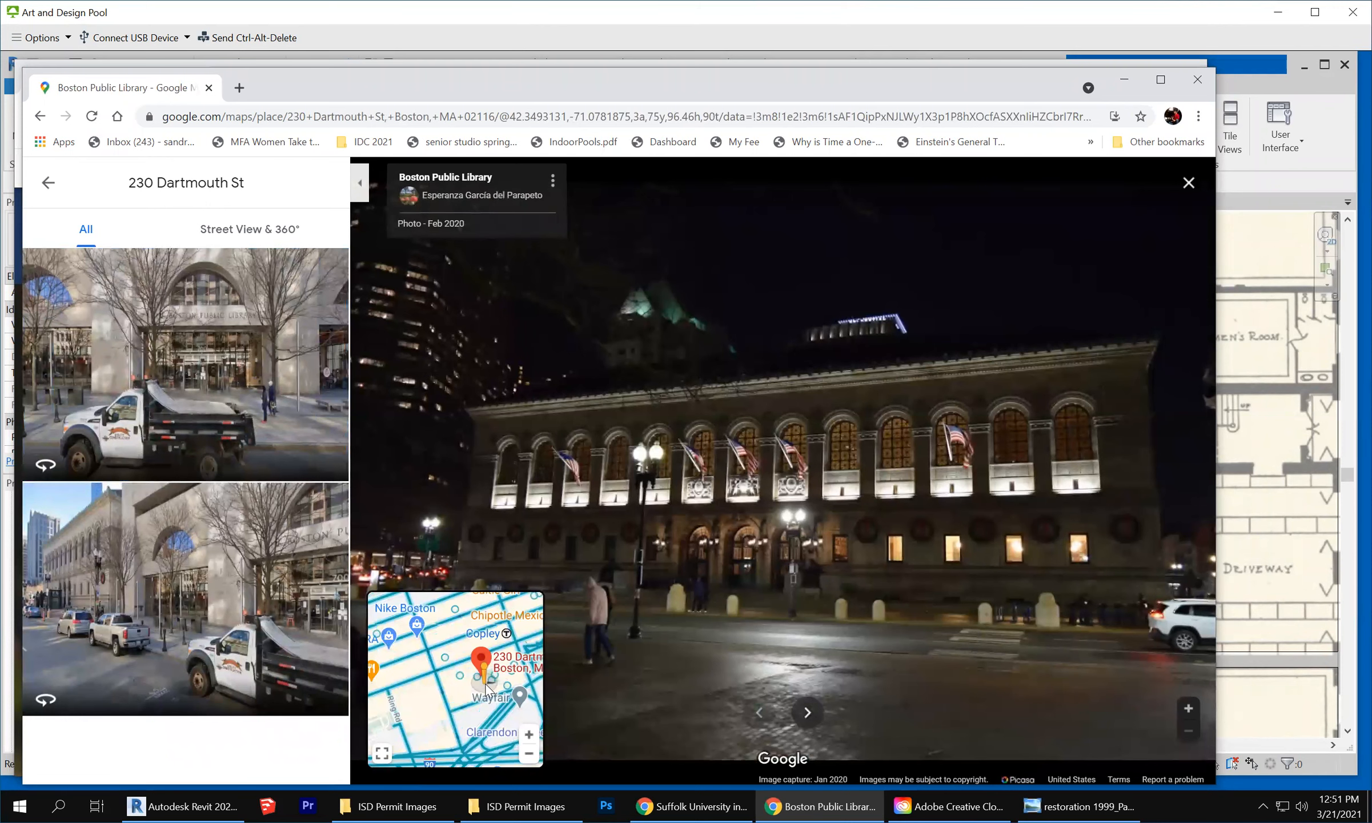
scroll(486, 690, up, 2)
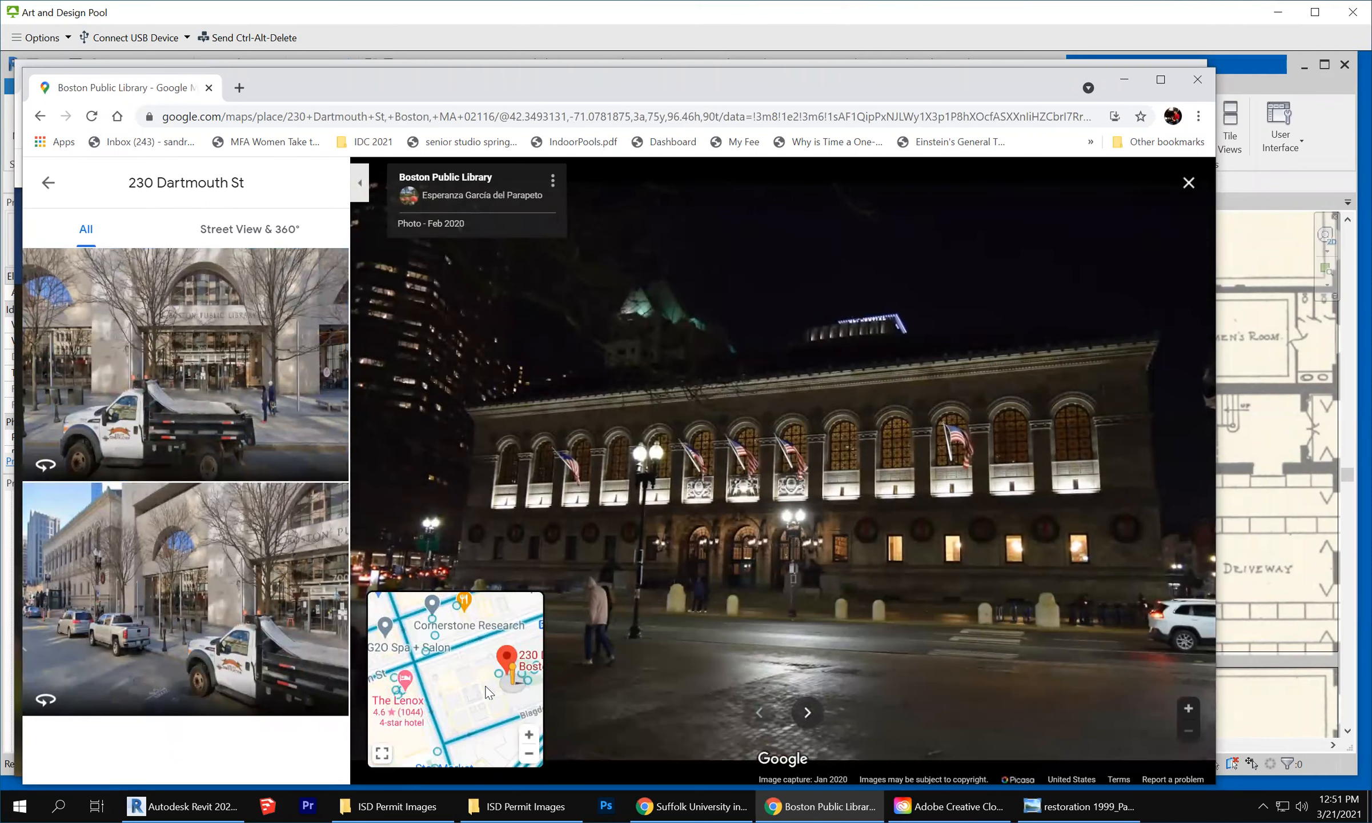
scroll(419, 683, down, 2)
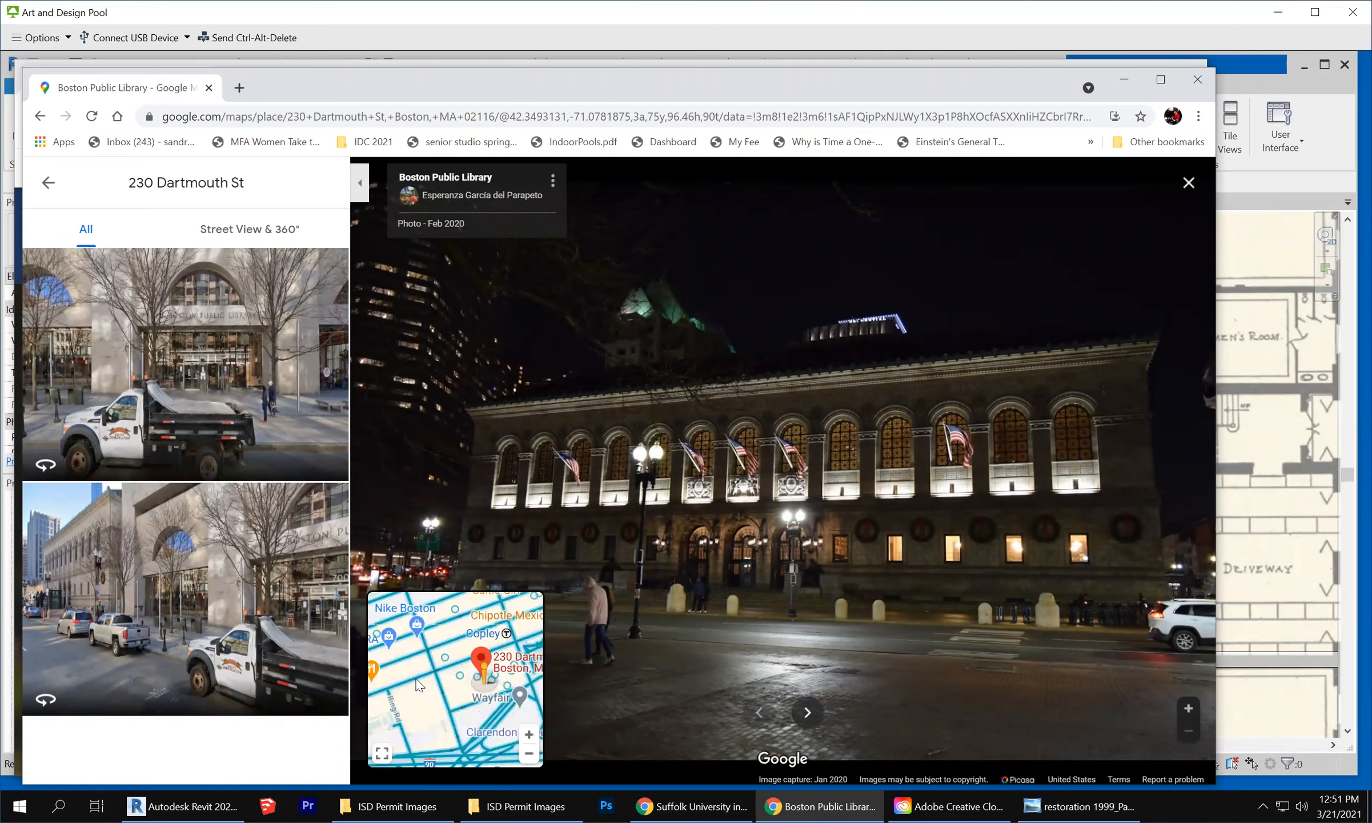
scroll(407, 727, up, 2)
scroll(456, 666, down, 2)
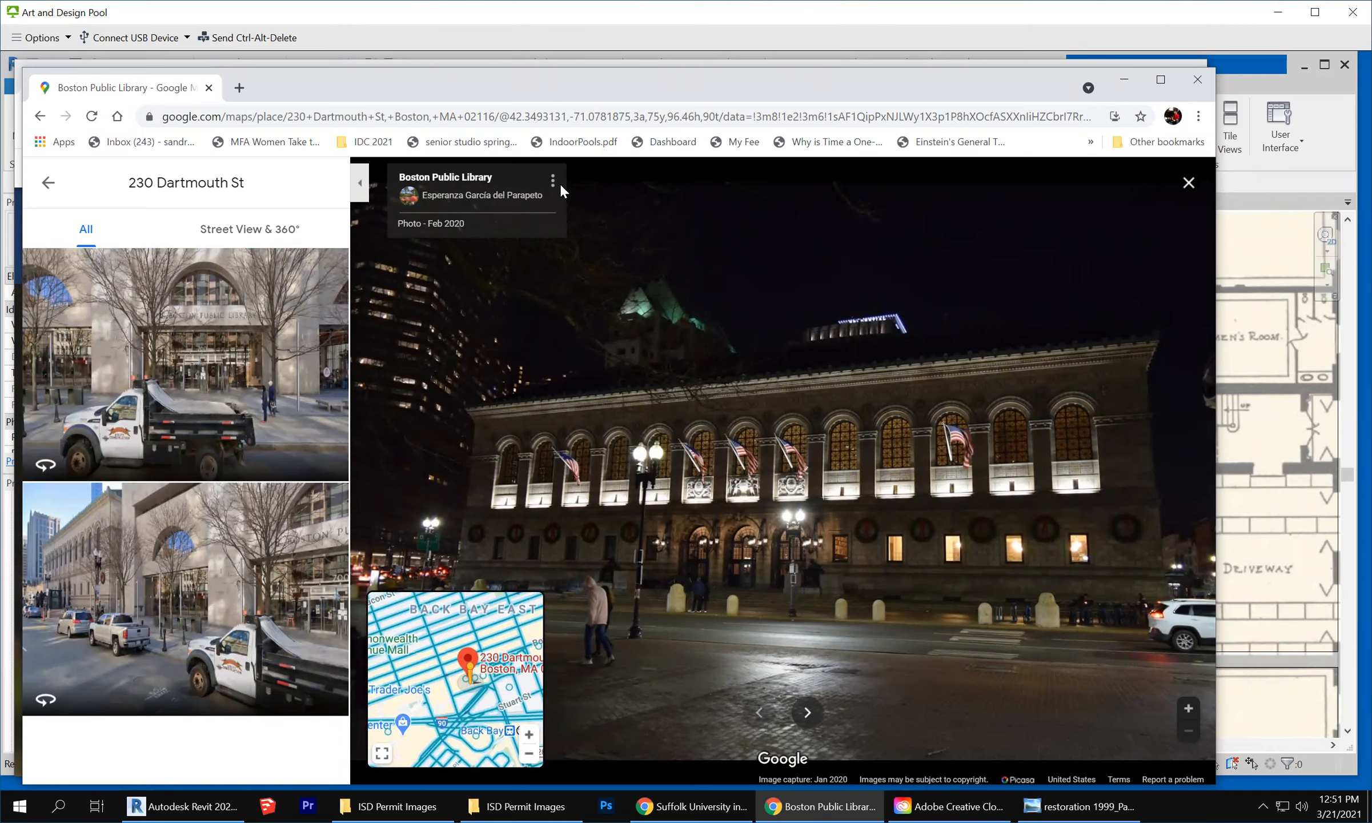
Show the Street View & 360° imagery for the address and inspect the streets around the library on the inset map
click(255, 242)
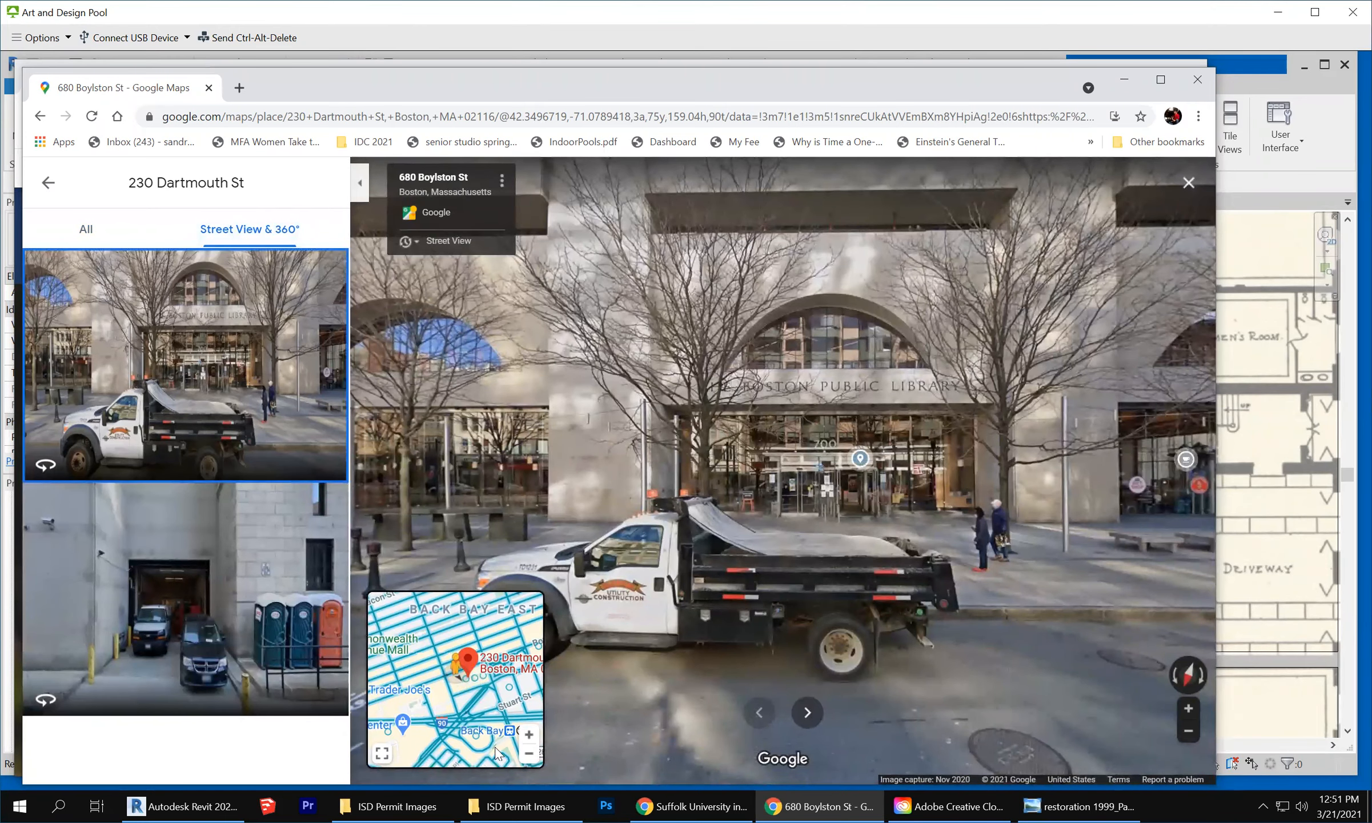
click(526, 734)
click(526, 736)
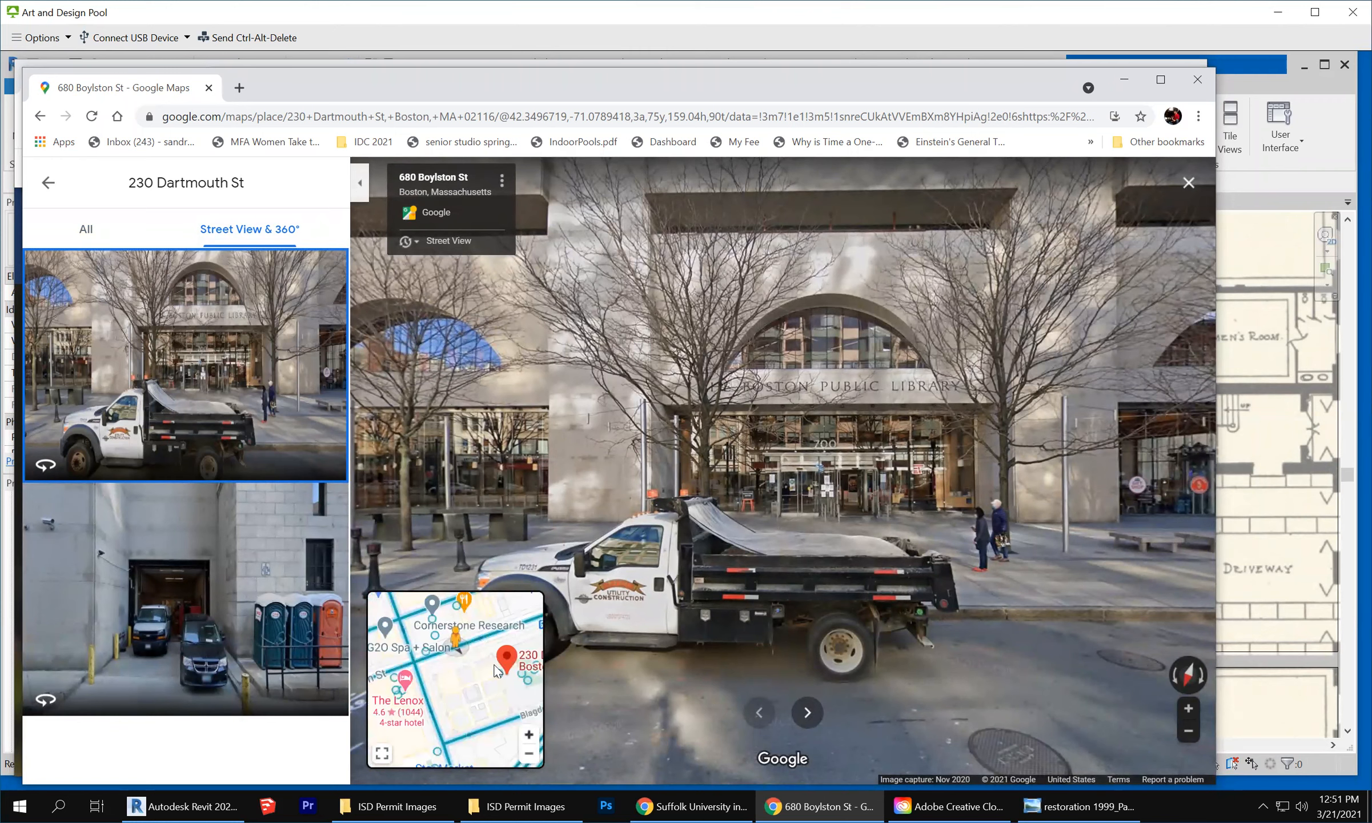
scroll(496, 672, down, 1)
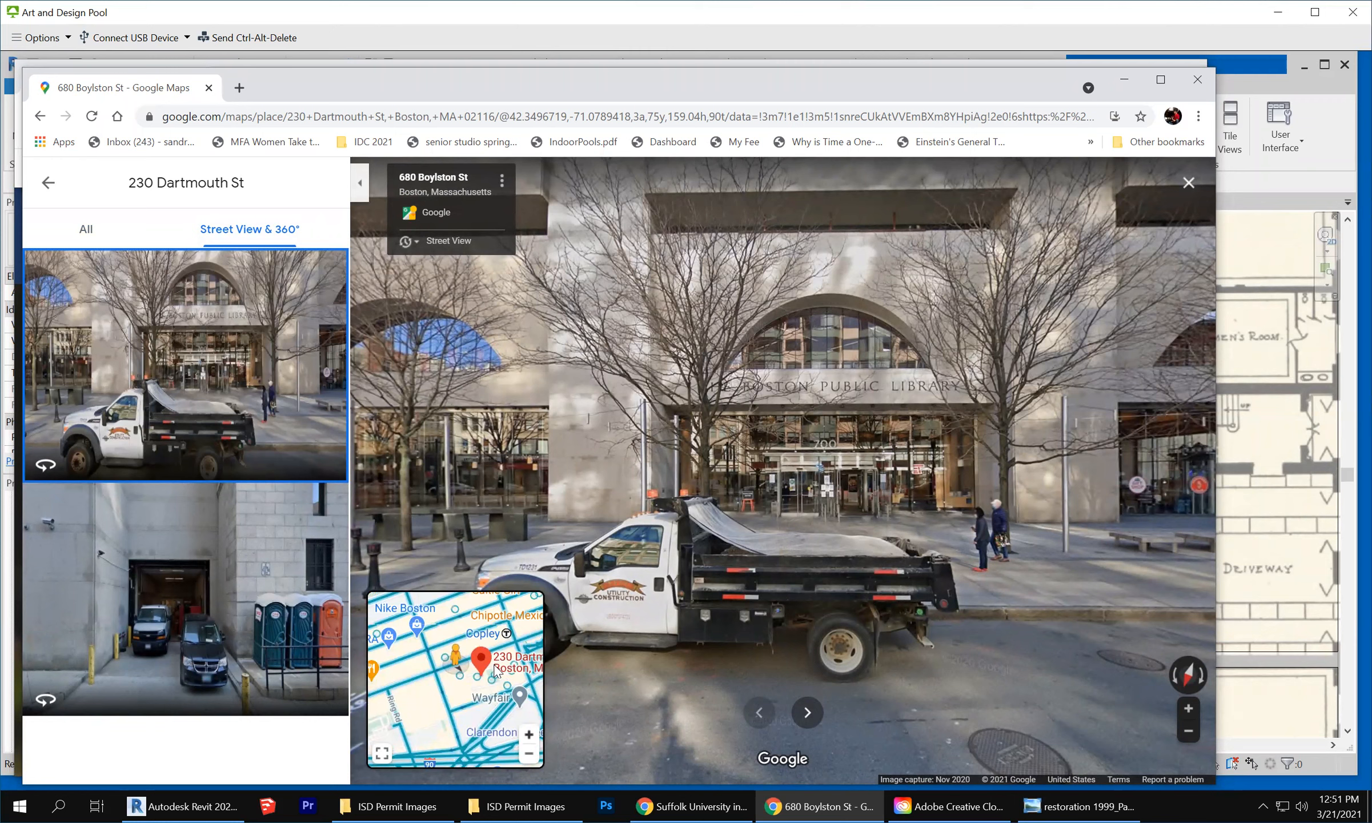
drag(508, 661, 460, 663)
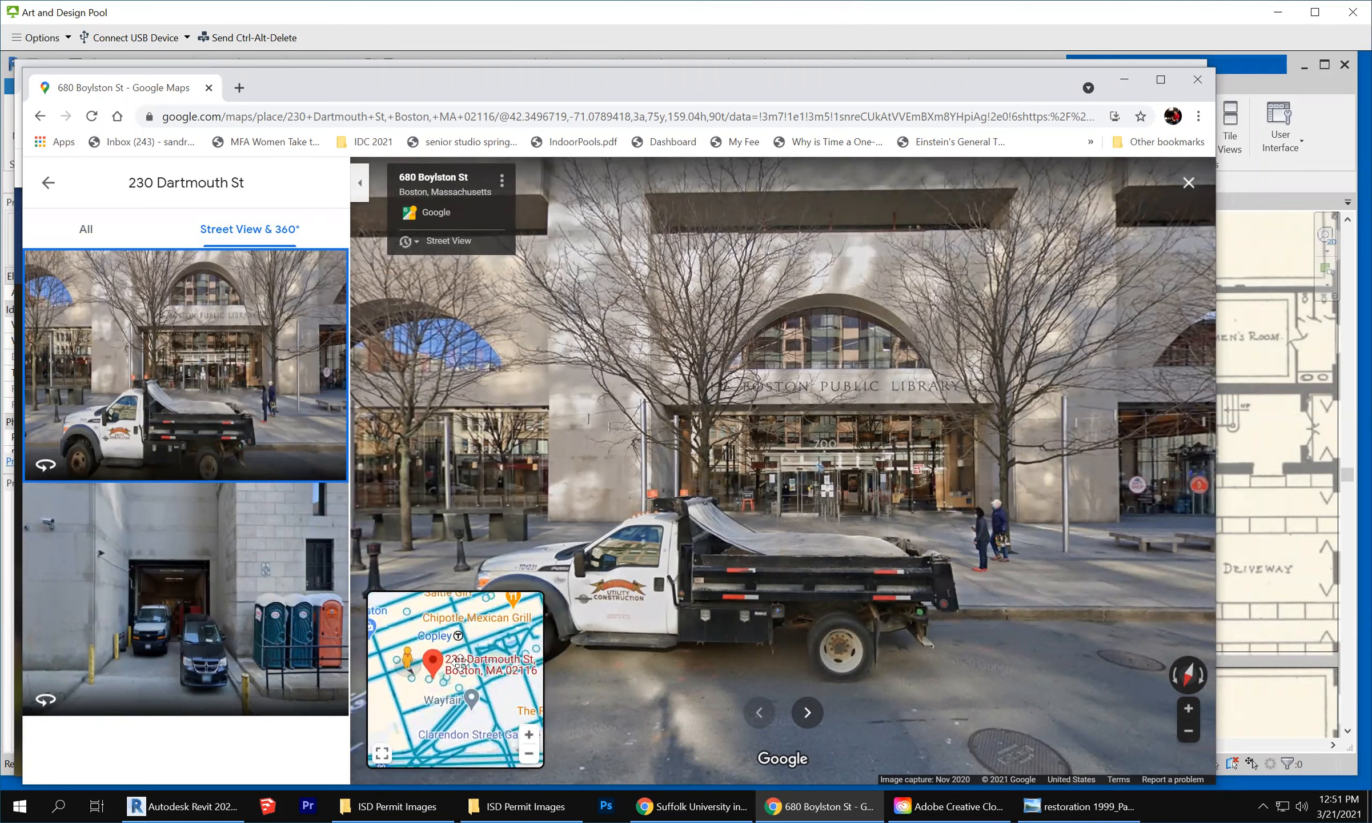
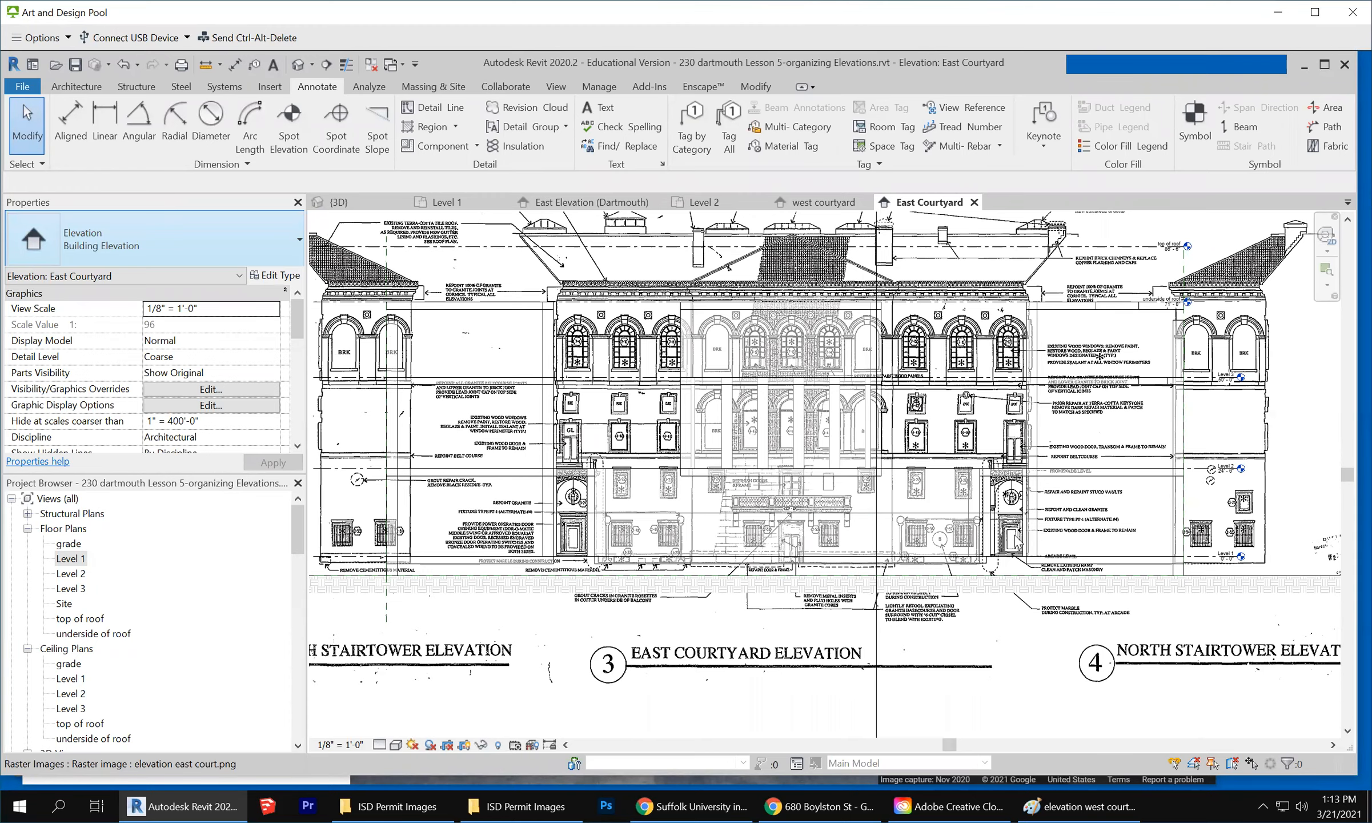
In Revit's East Courtyard view, check the underside of roof, Level 3 and Level 2 floors against the elevation east court.png image
scroll(1016, 545, down, 1)
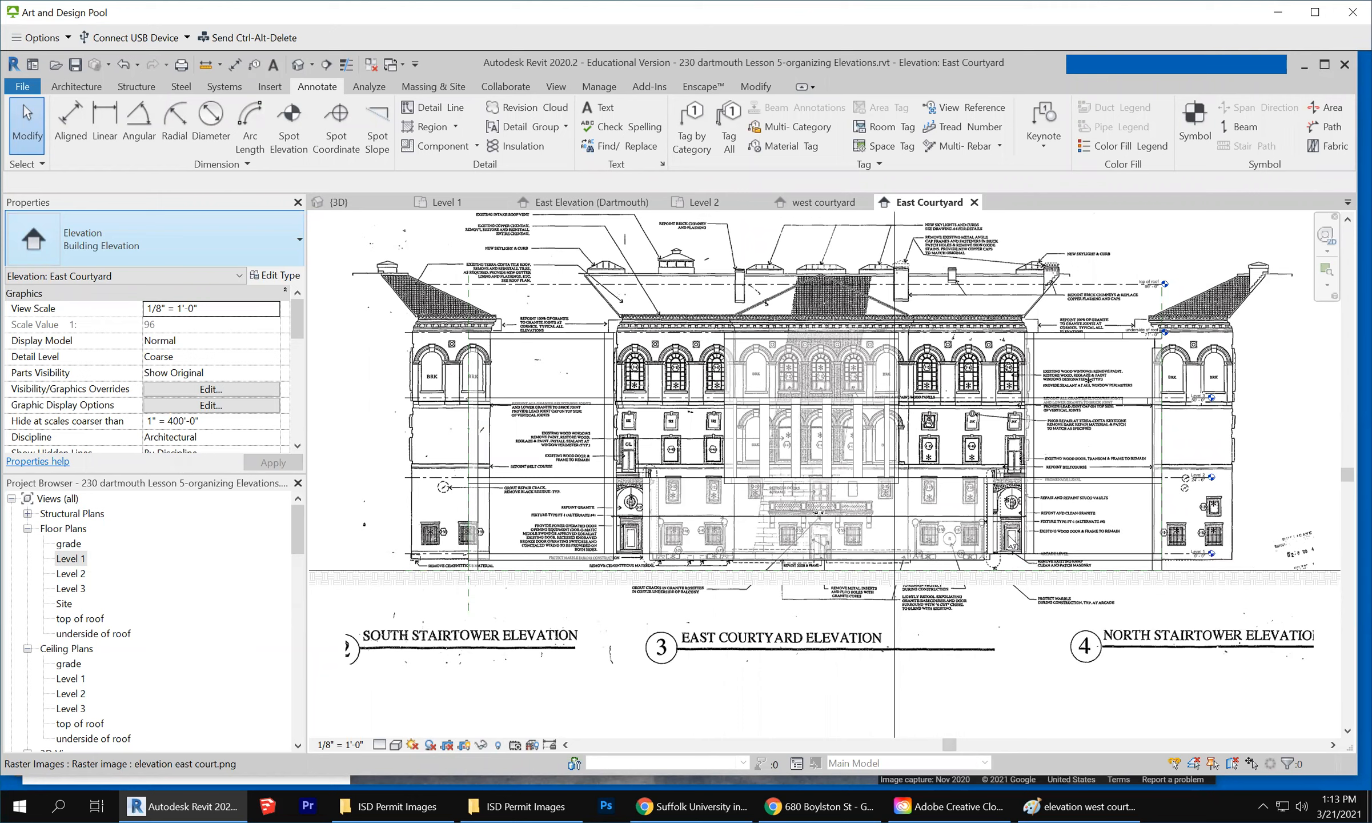
click(1105, 342)
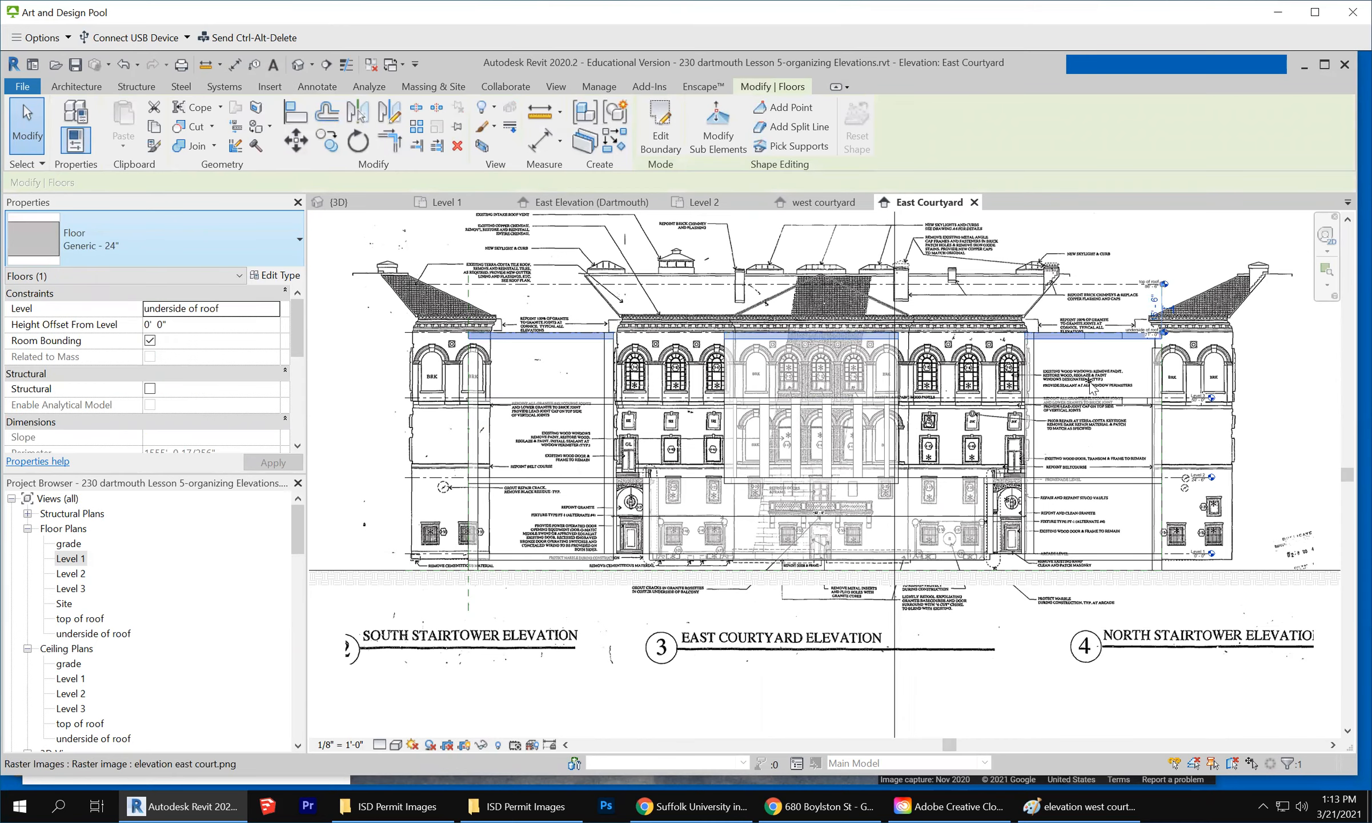
scroll(1092, 389, up, 1)
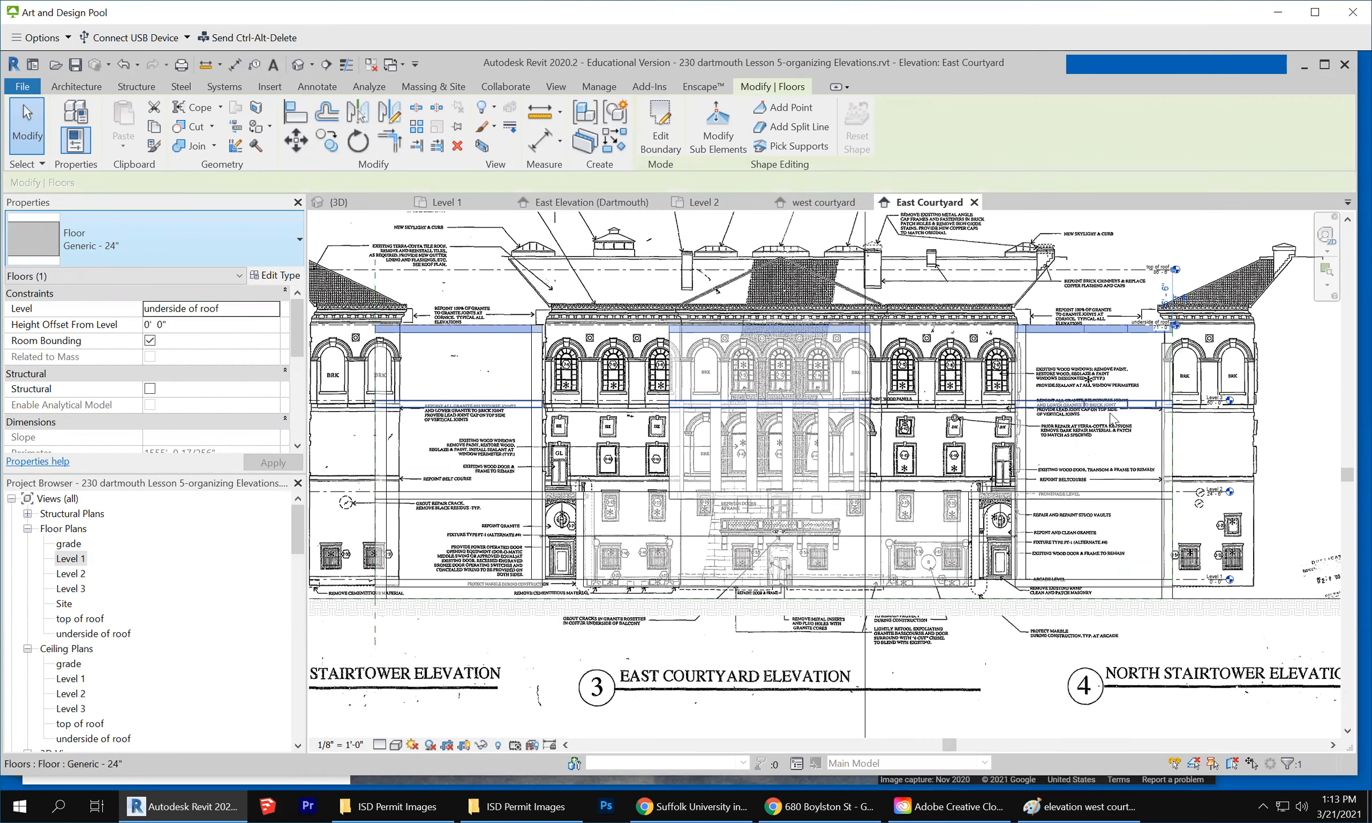
drag(1130, 410, 1129, 407)
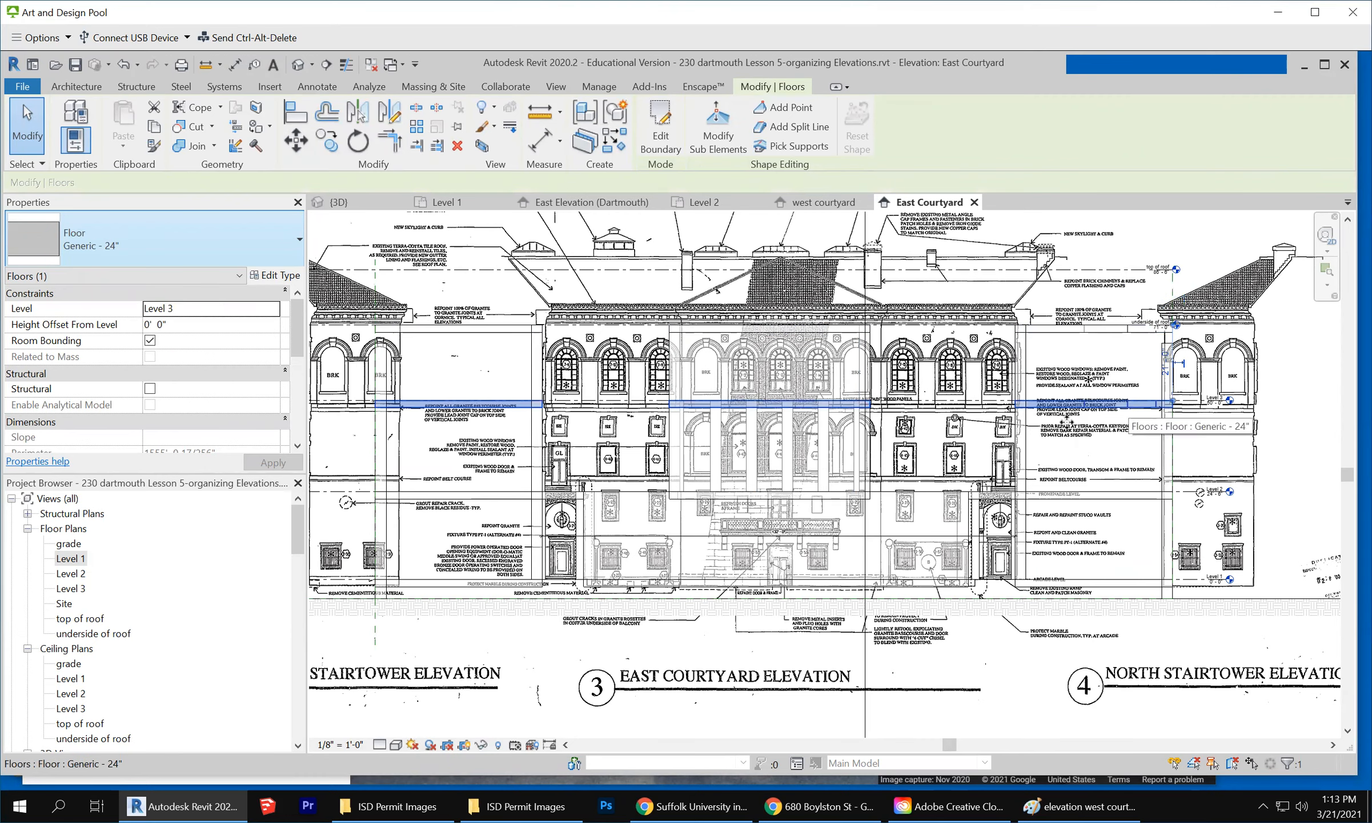
drag(488, 501, 488, 501)
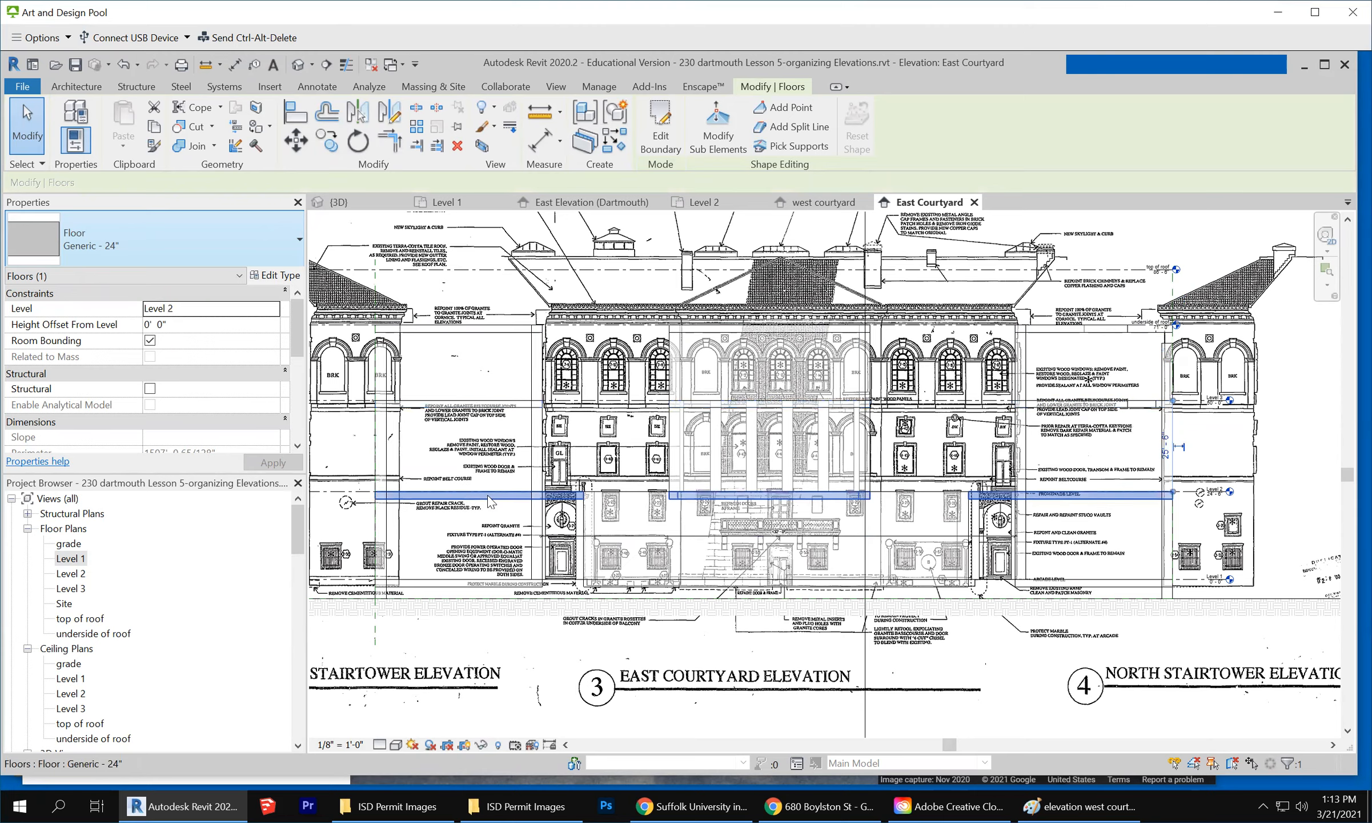
scroll(767, 541, up, 2)
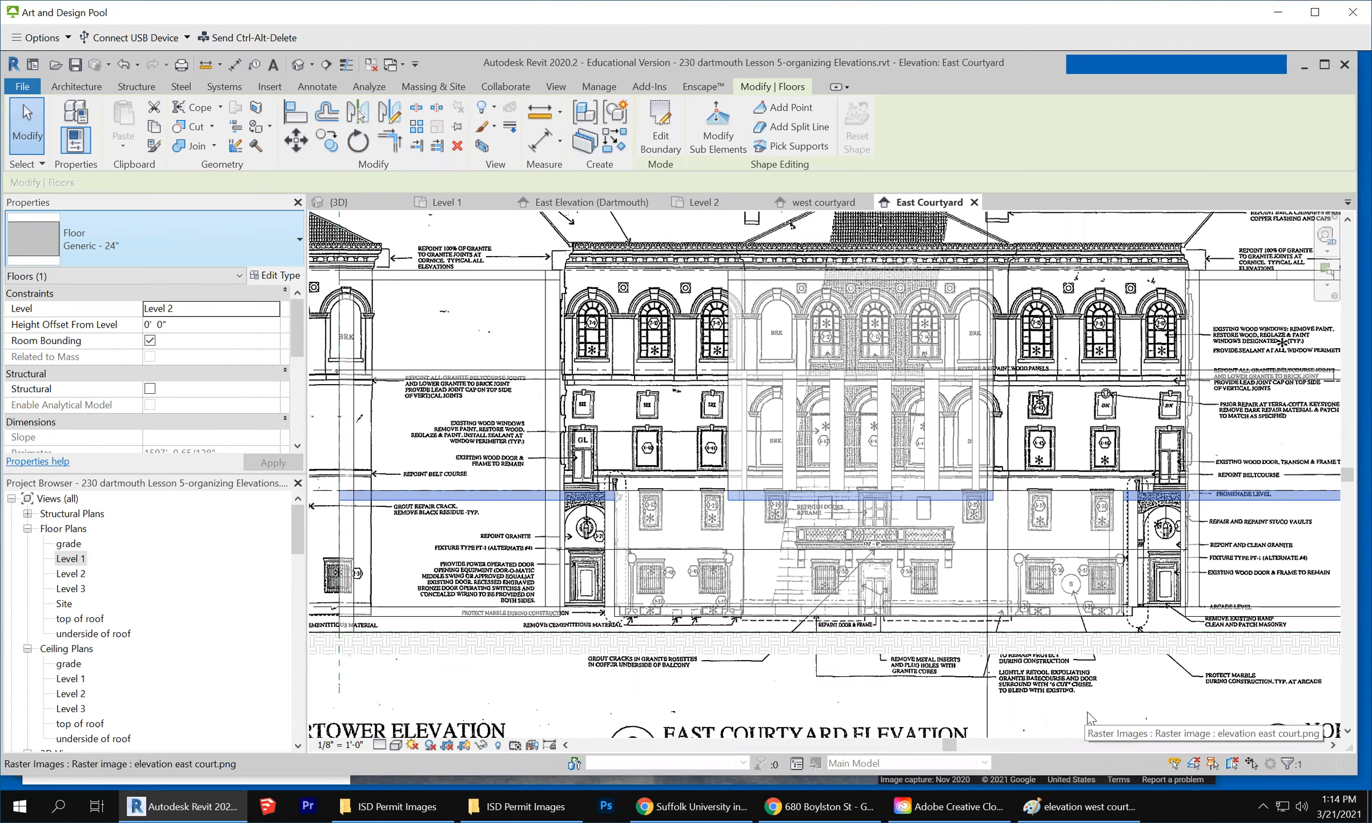
click(1069, 700)
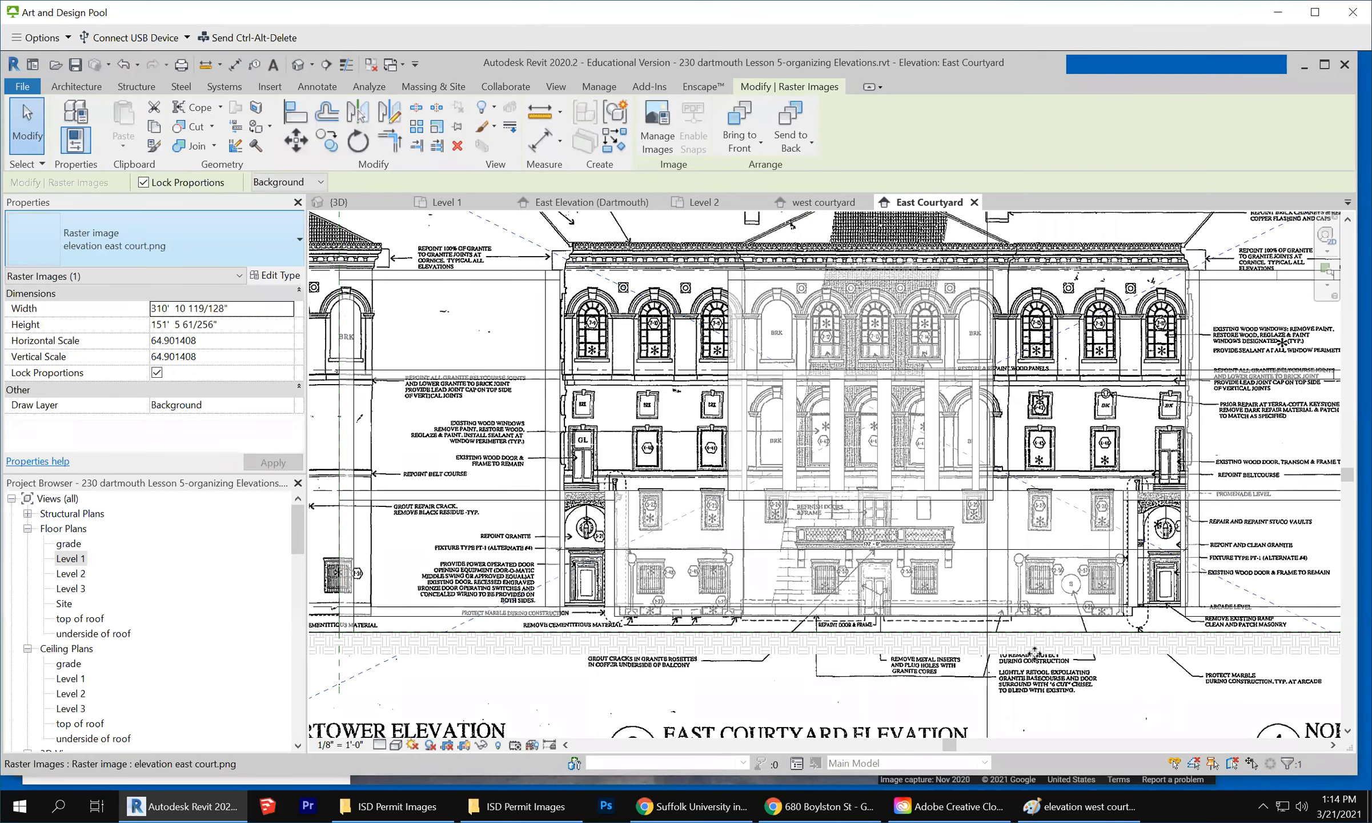
scroll(1035, 651, down, 2)
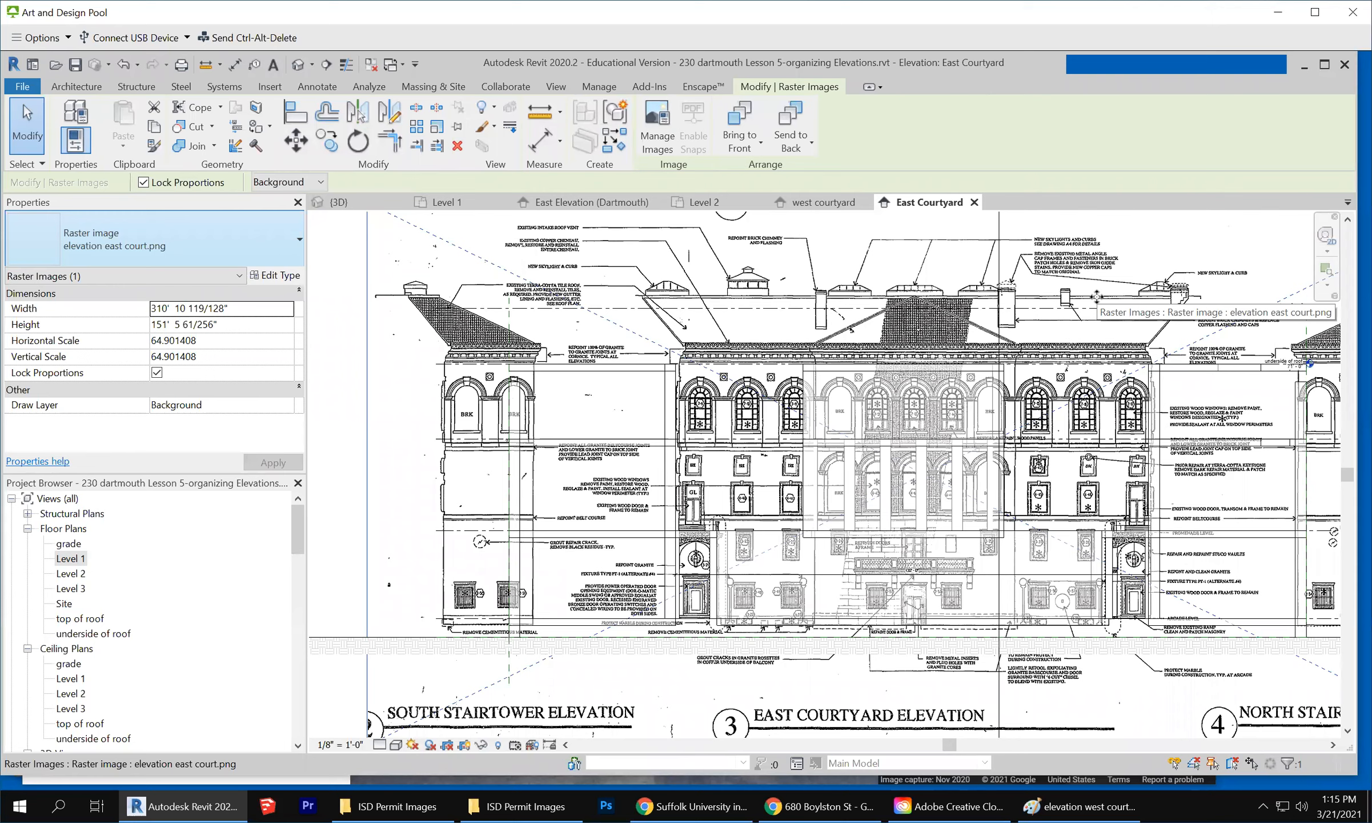
key(Escape)
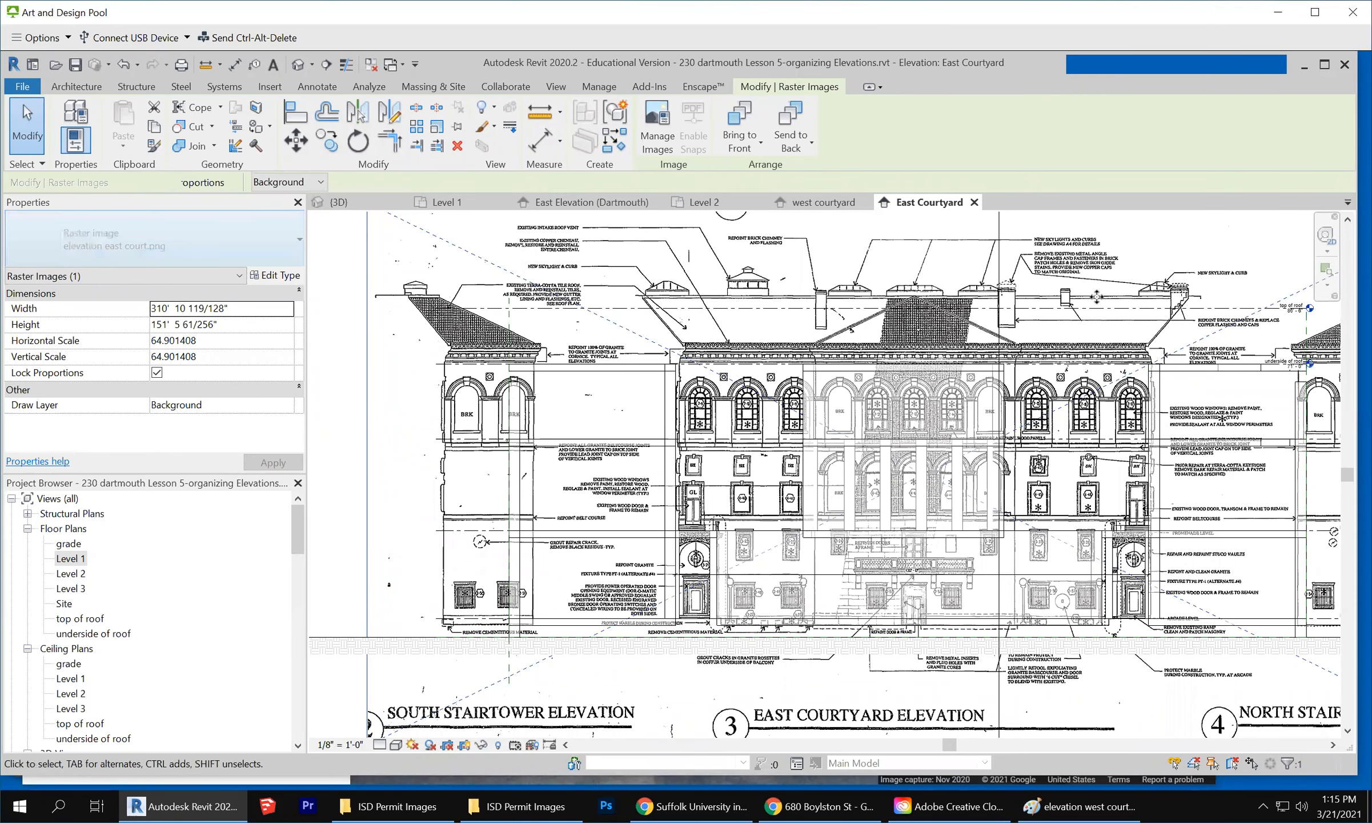
Nudge the elevation east court.png image slightly to the left and check its alignment with the model in the East Courtyard view
key(Left)
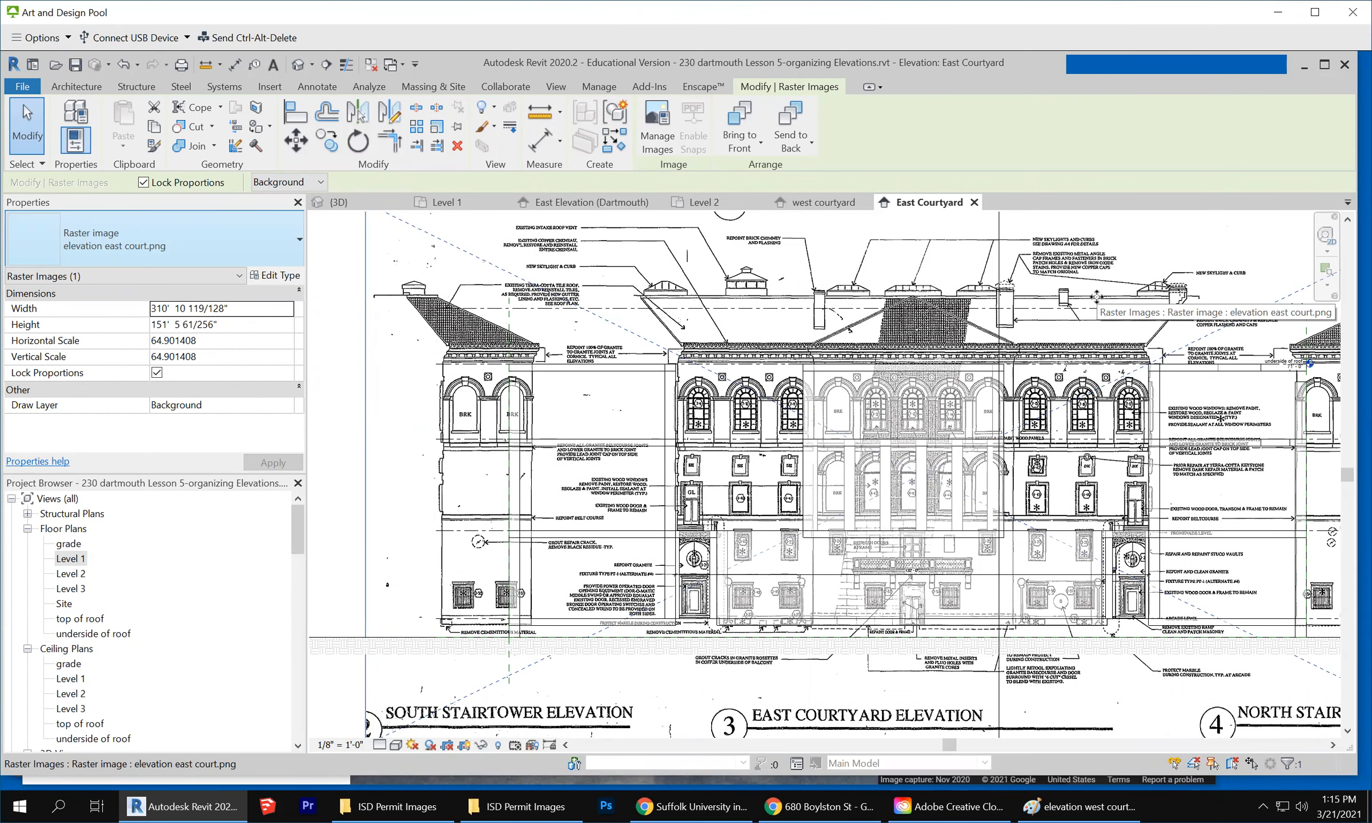
key(Escape)
key(Left)
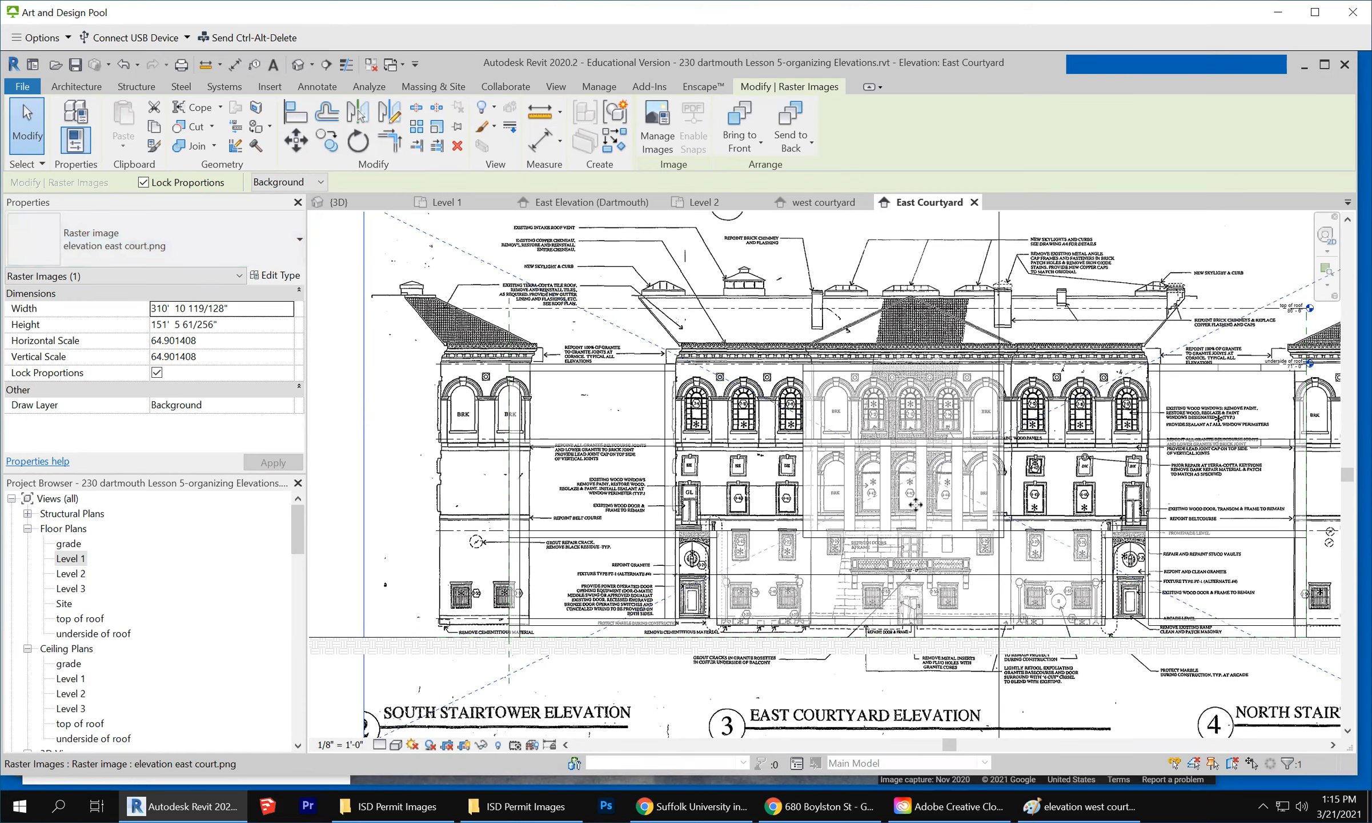
scroll(916, 508, up, 4)
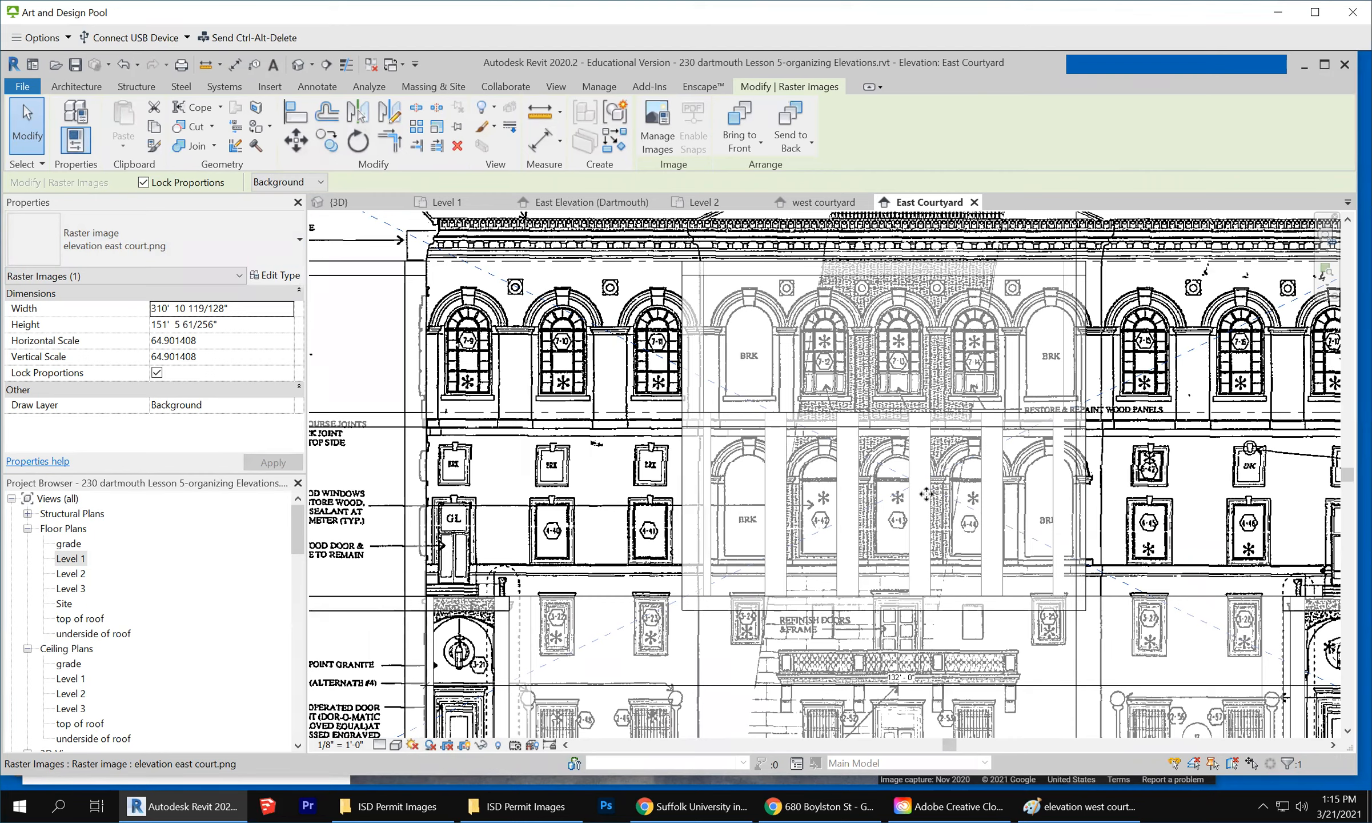
scroll(926, 494, down, 2)
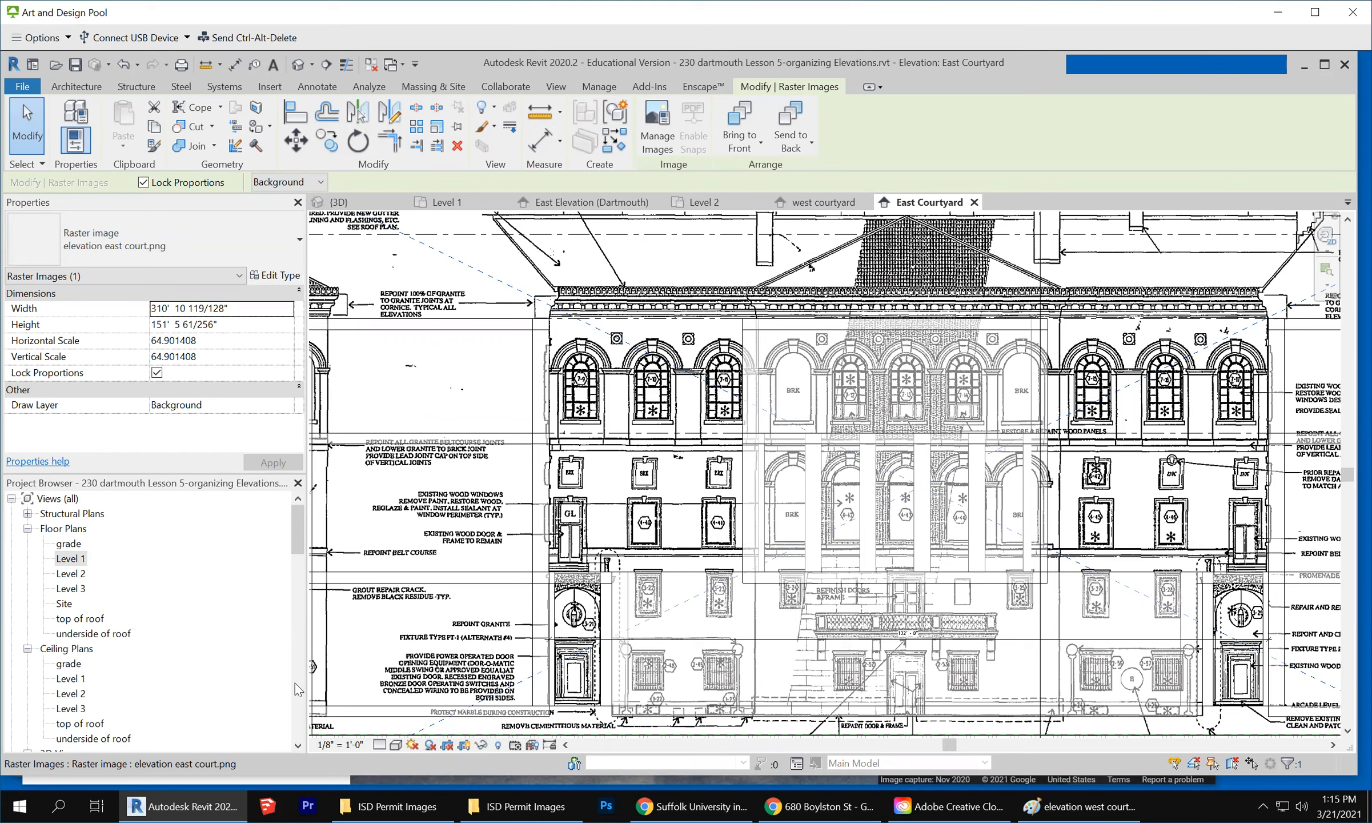
key(Escape)
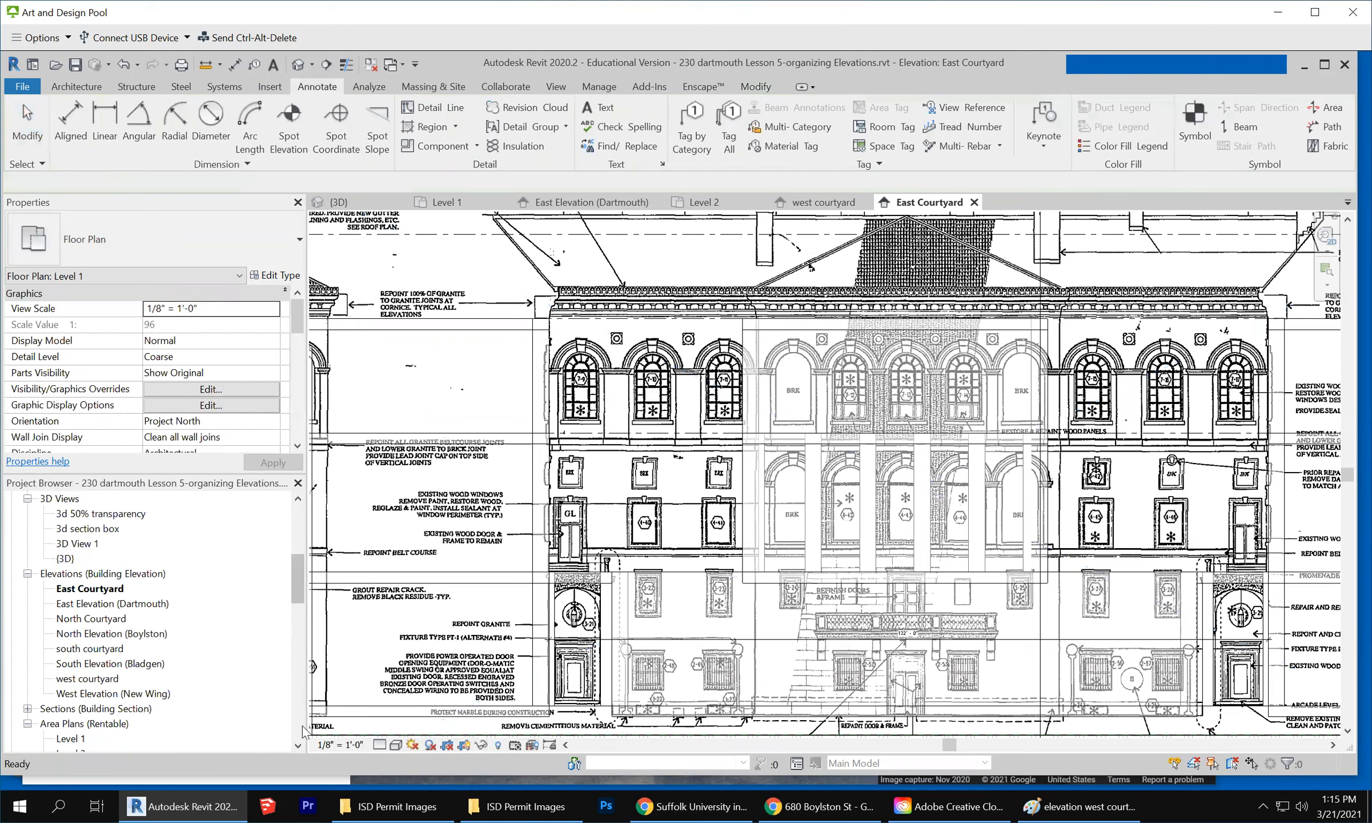
Open the North Courtyard elevation and turn off its view cropping
click(96, 591)
double_click(103, 604)
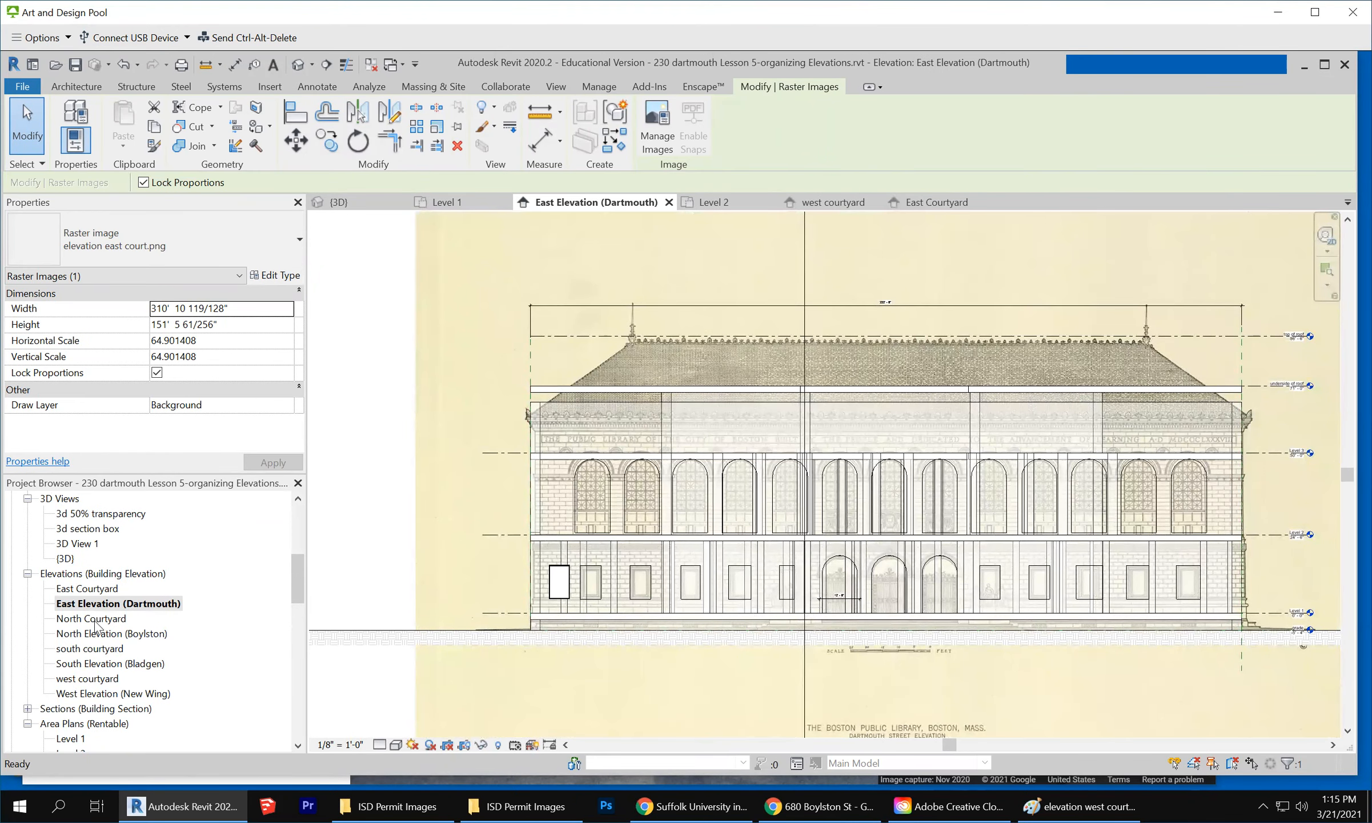
double_click(95, 622)
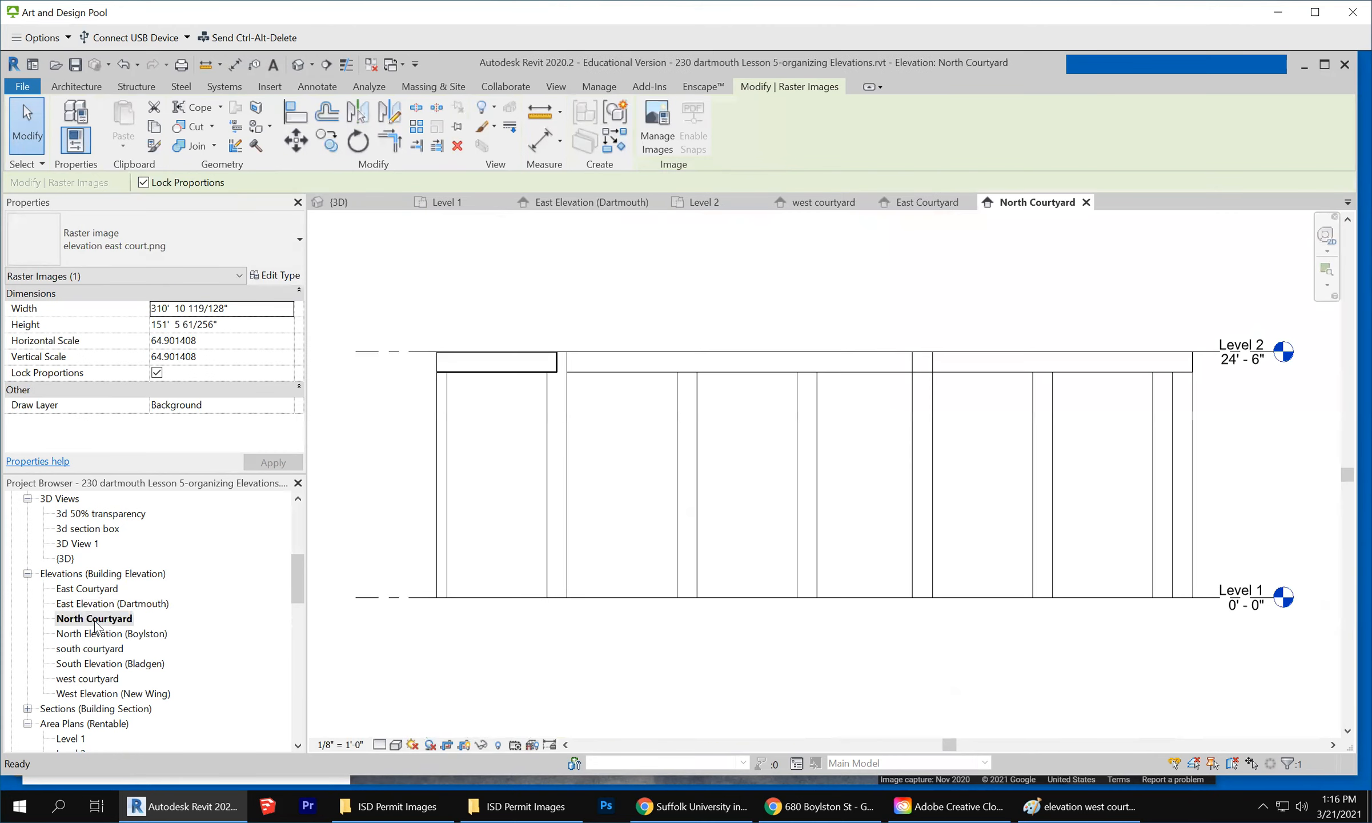
scroll(1028, 575, down, 3)
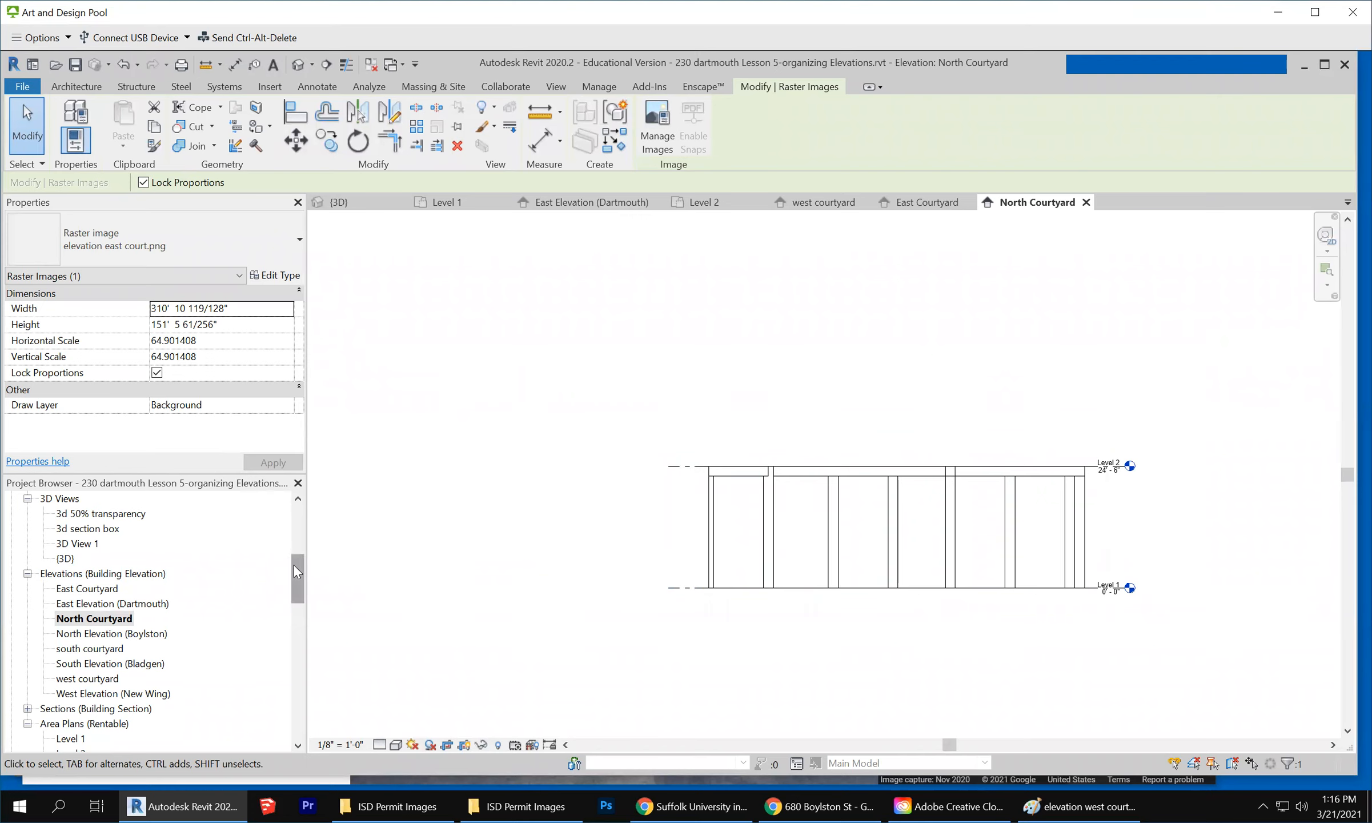
click(414, 419)
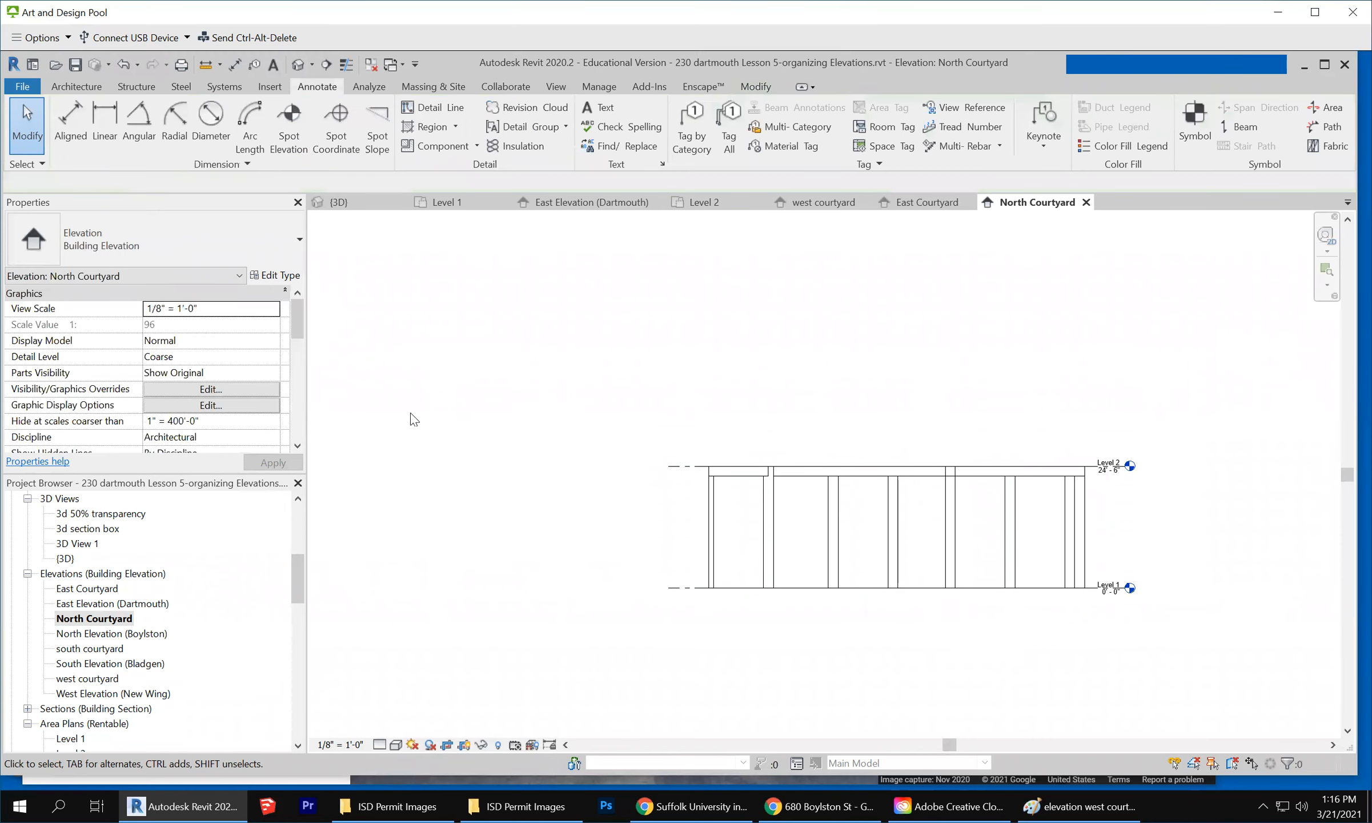
mouse_move(300, 335)
mouse_down()
mouse_move(300, 355)
mouse_move(299, 325)
mouse_move(299, 350)
mouse_move(299, 334)
mouse_move(246, 390)
mouse_move(191, 394)
mouse_up()
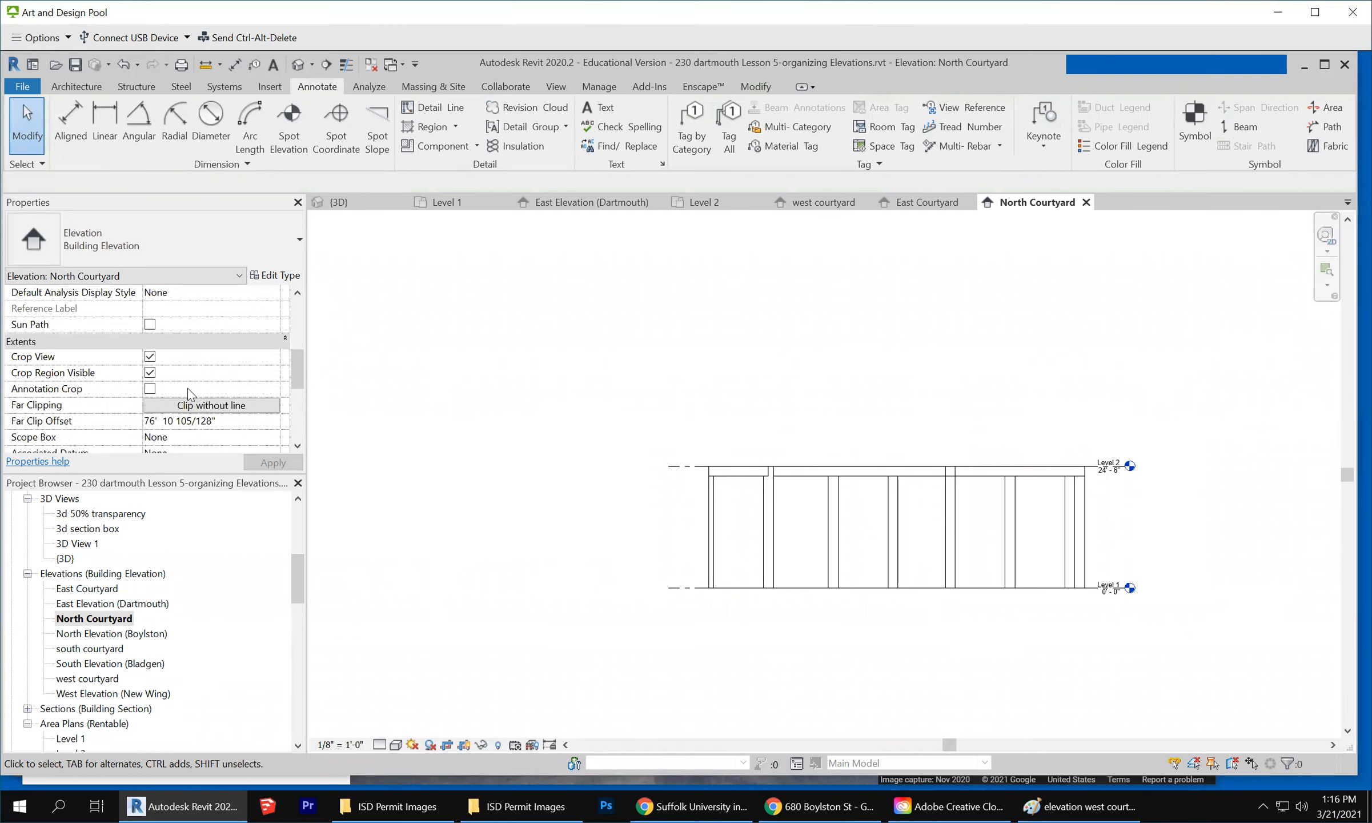
click(150, 356)
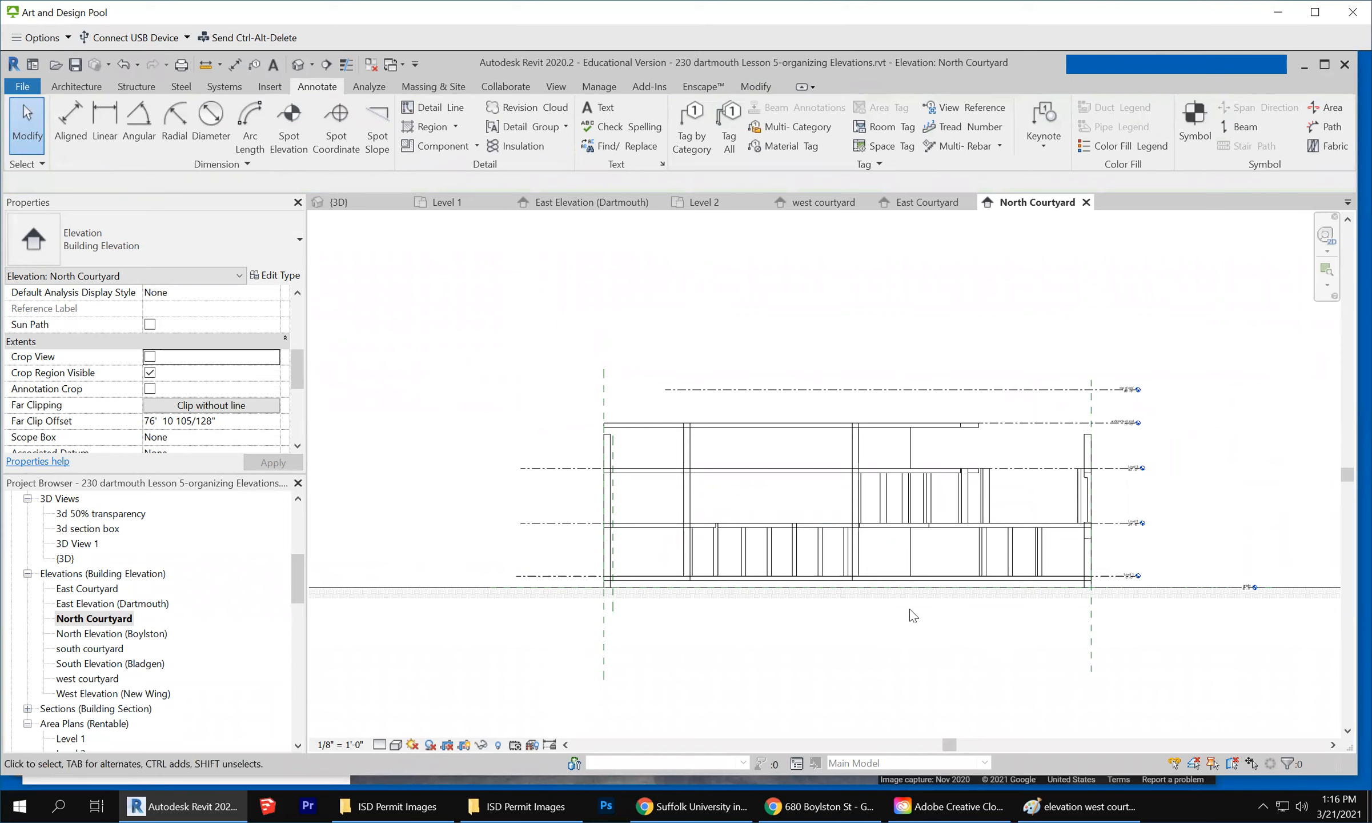
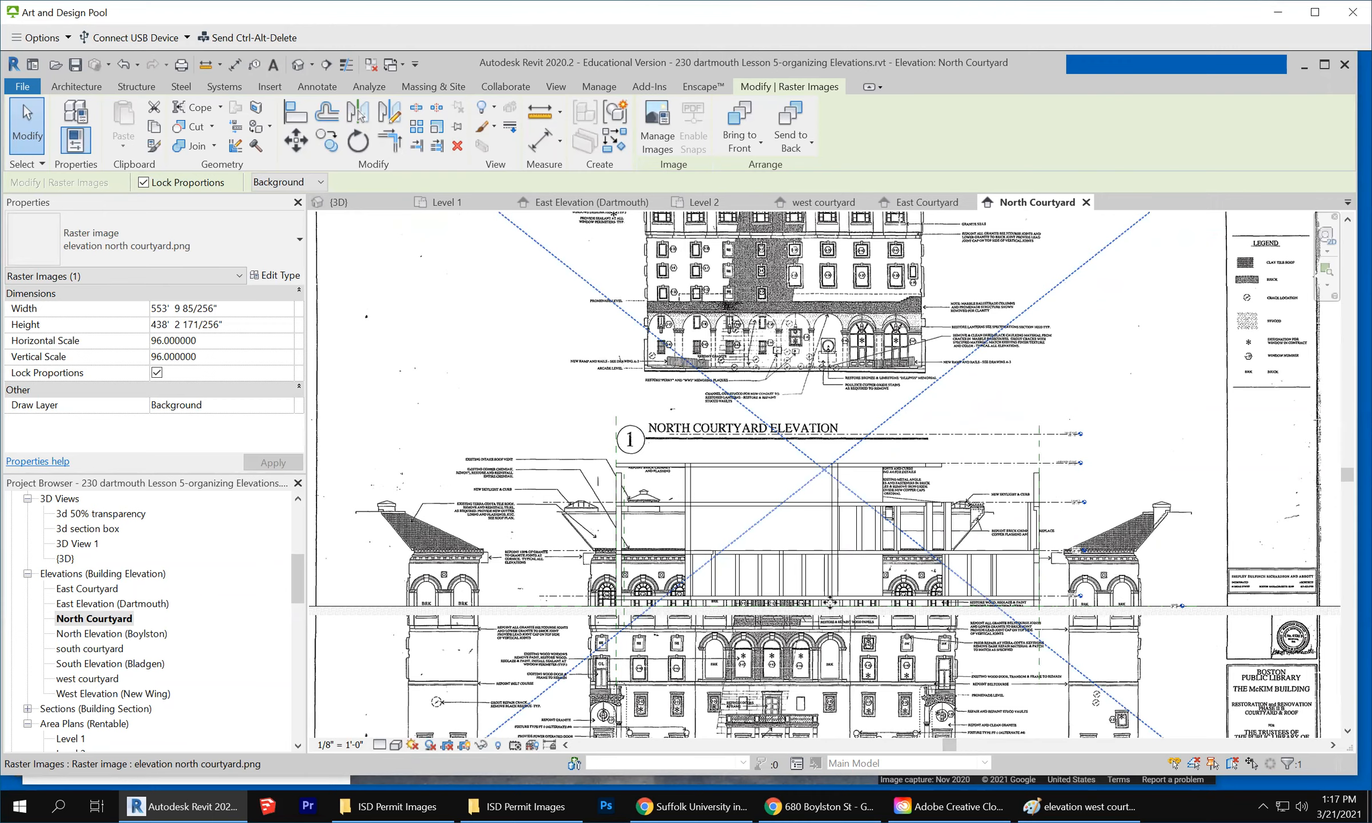
Override the surface transparency of Walls to 50% in the North Courtyard view's visibility graphics
scroll(829, 602, up, 3)
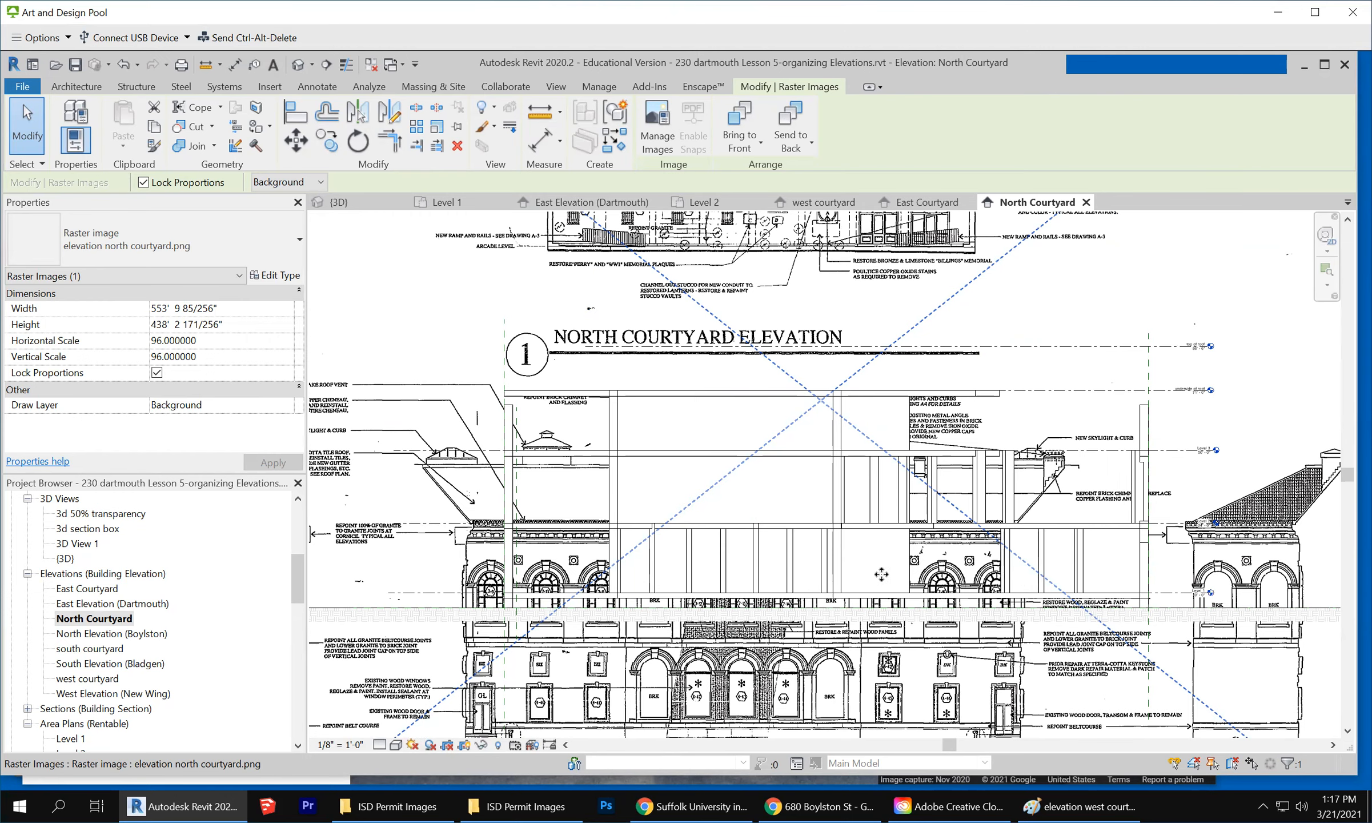
scroll(925, 578, down, 1)
scroll(939, 579, down, 1)
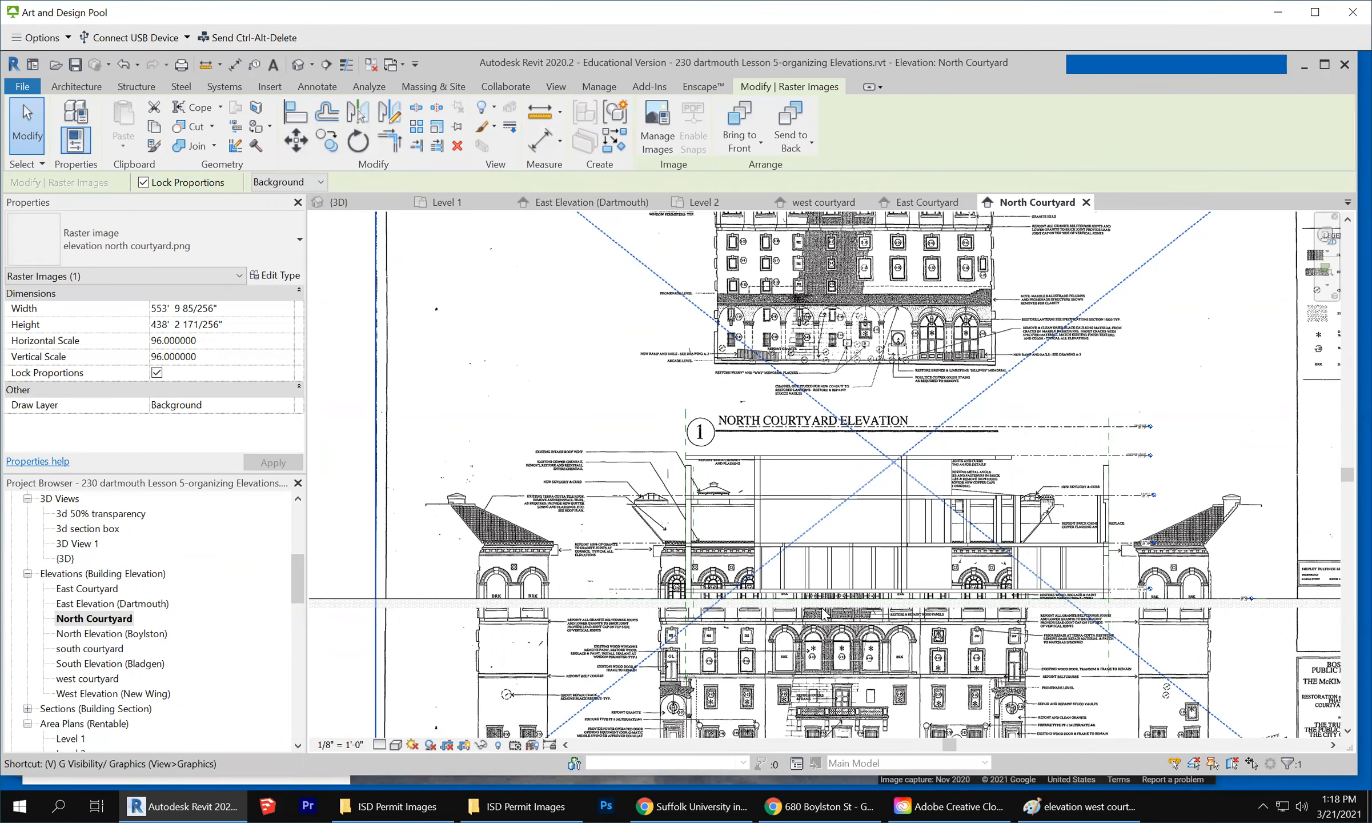
key(v)
key(g)
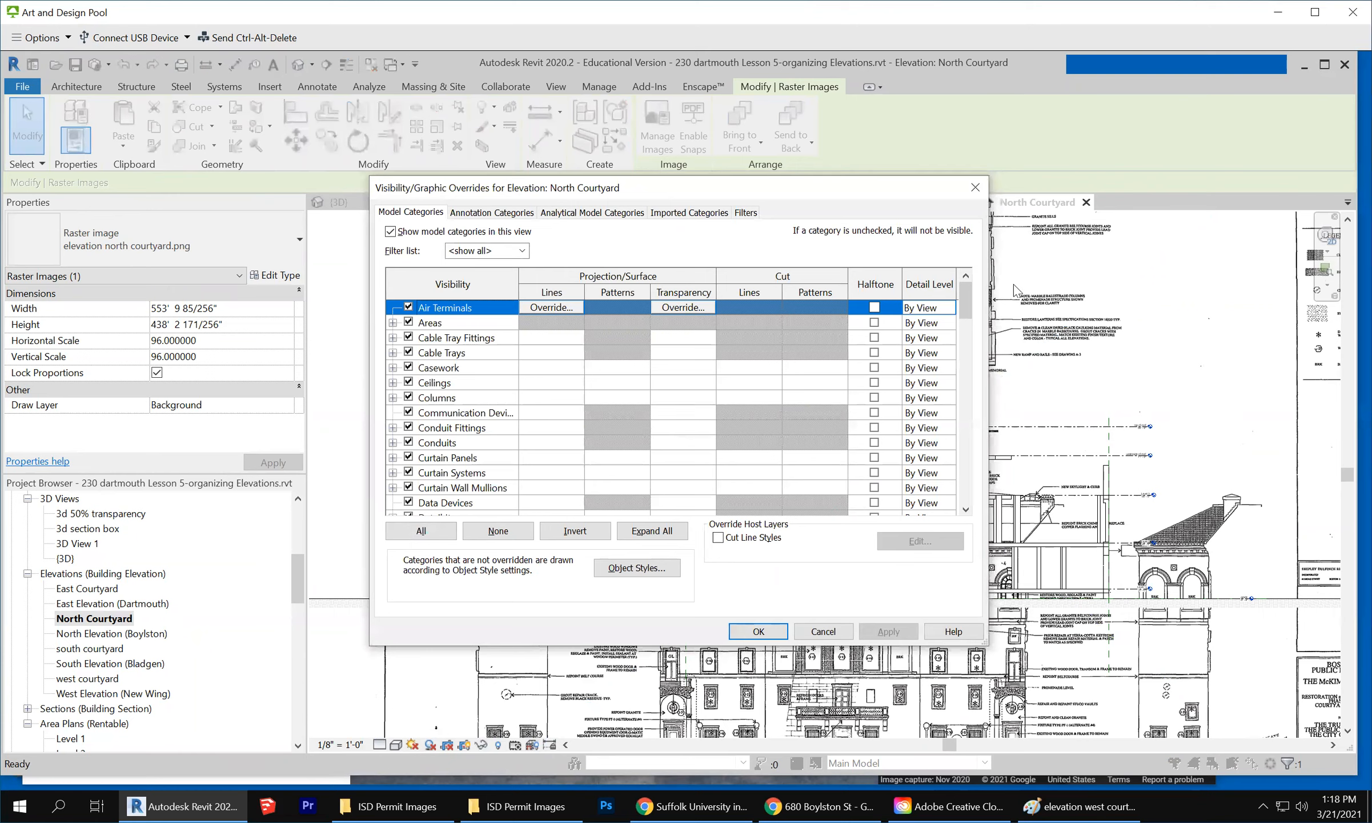
drag(964, 311, 964, 496)
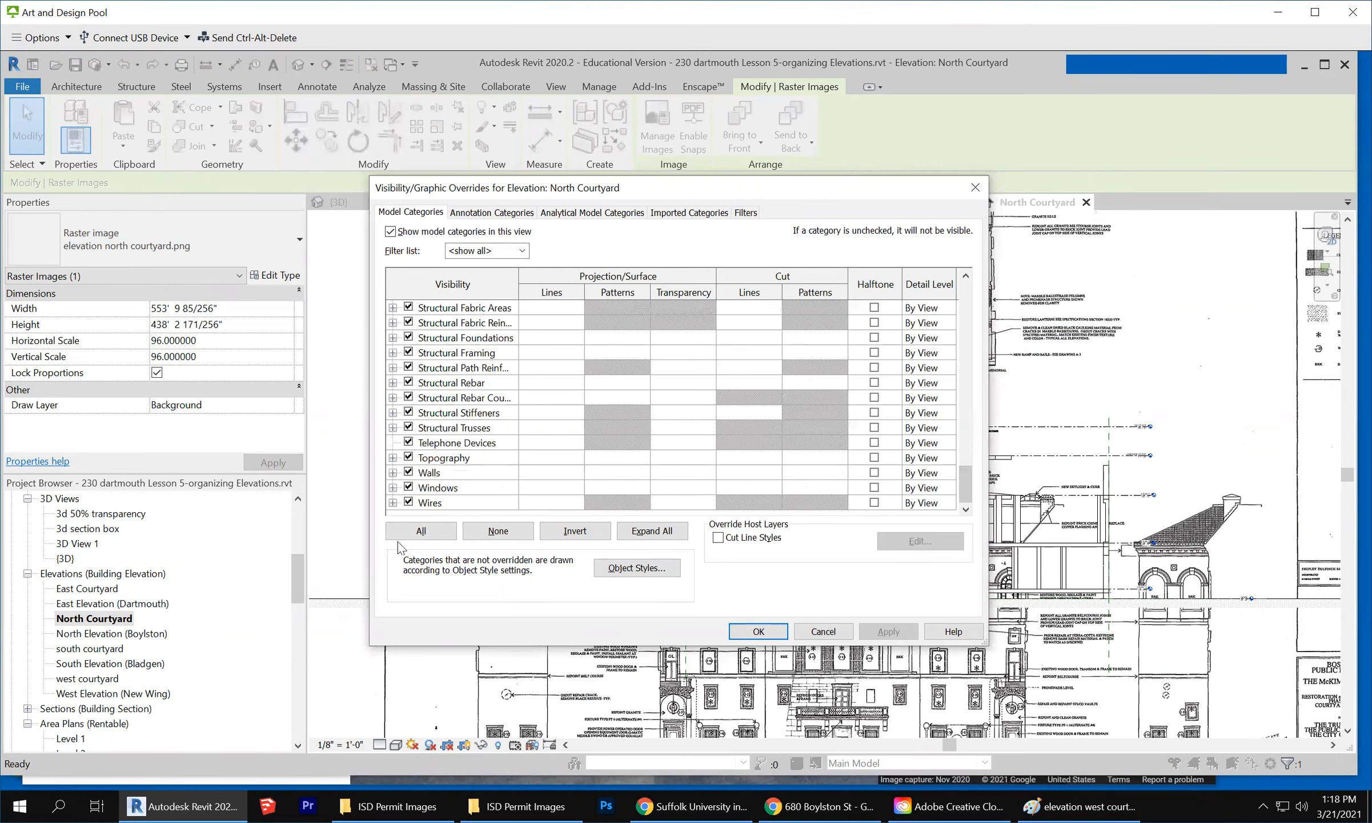
click(688, 474)
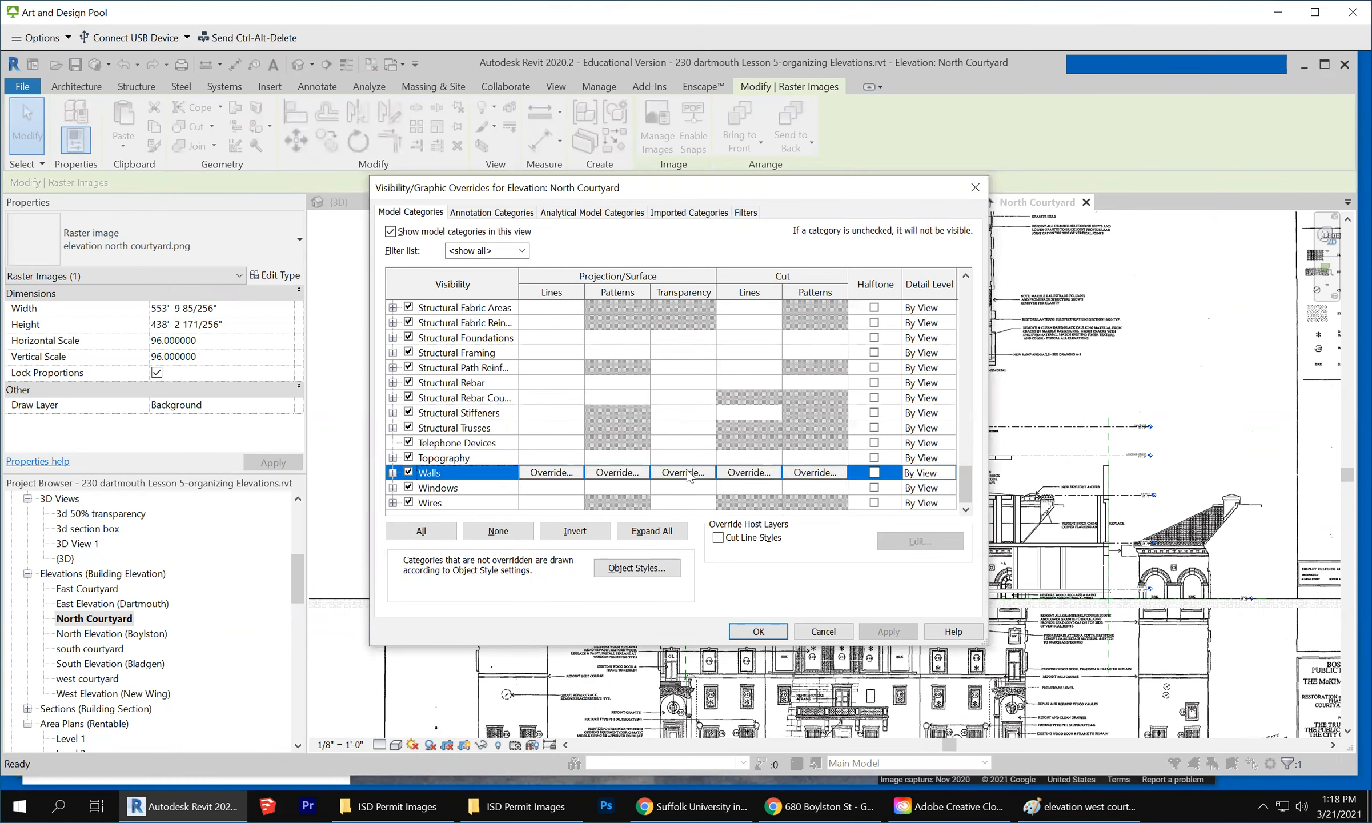
click(688, 474)
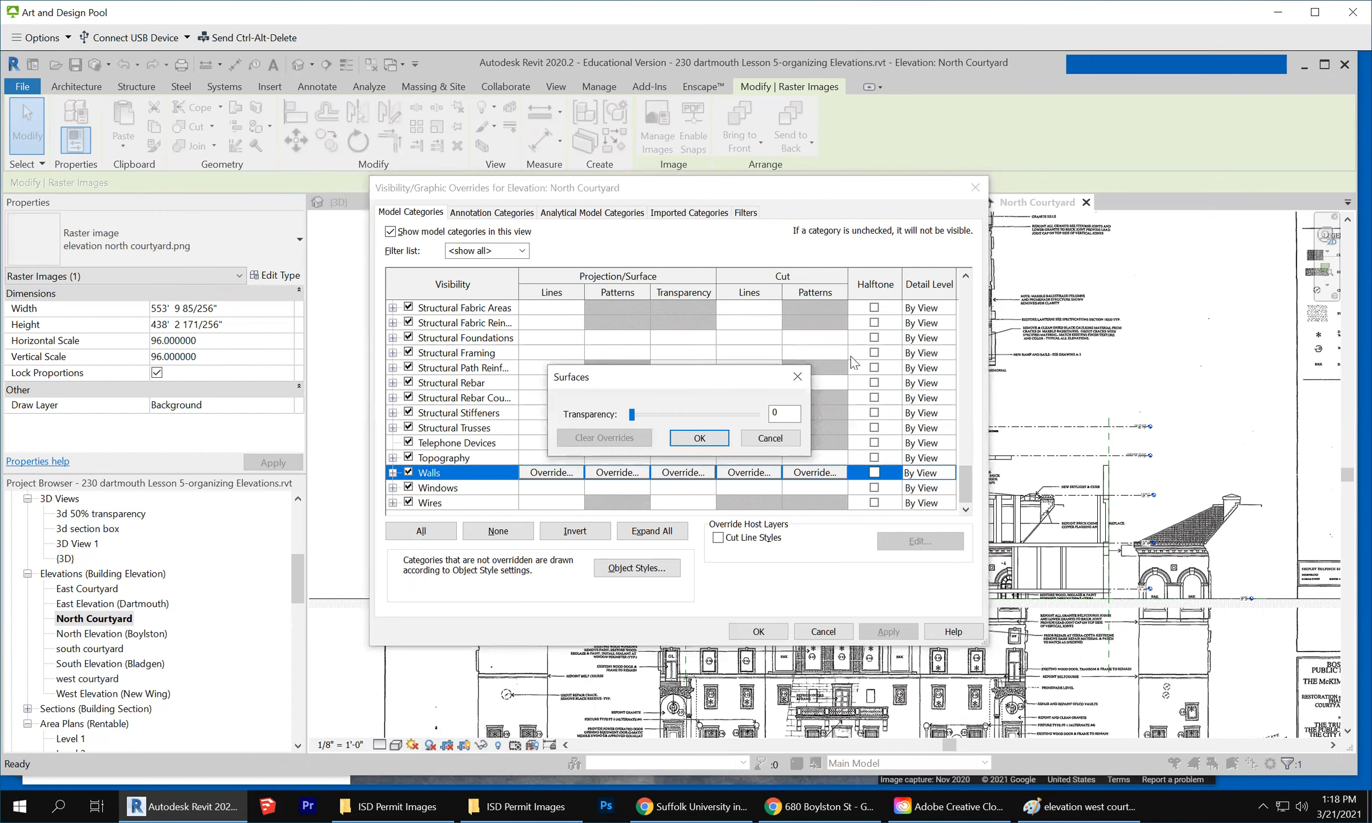
drag(792, 419, 755, 407)
text(50)
key(Return)
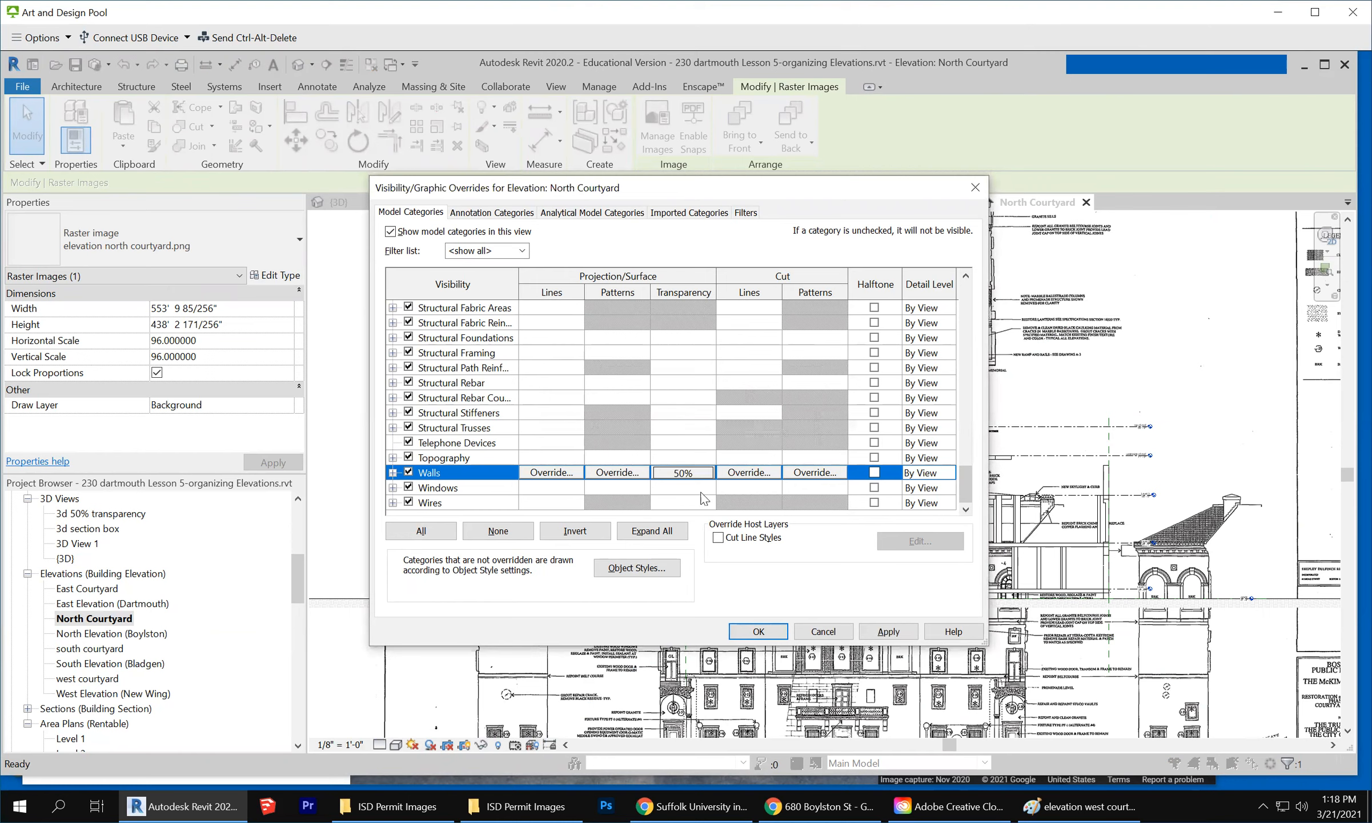
Override the surface transparency of Floors to 50% and apply the North Courtyard view's visibility changes
scroll(688, 379, up, 5)
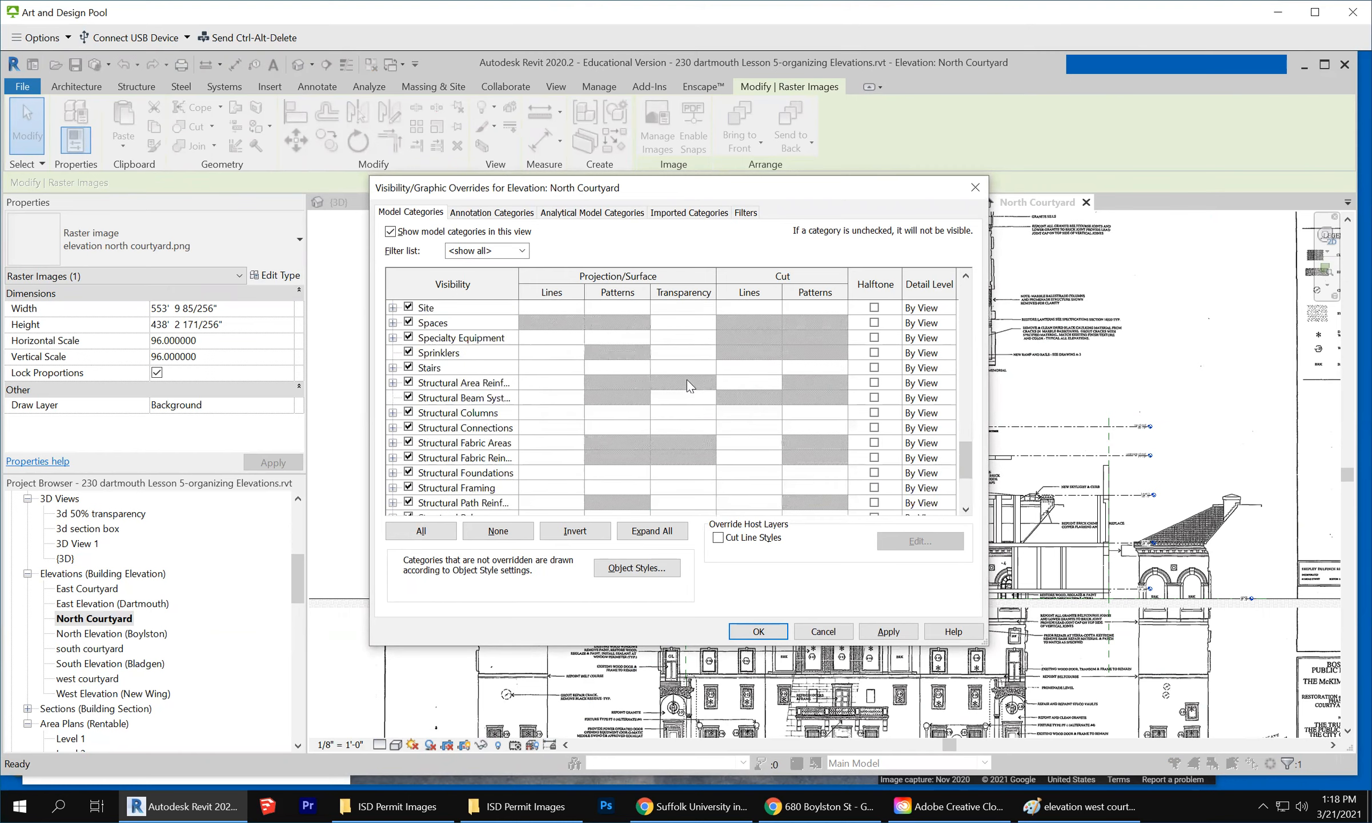
scroll(688, 379, up, 7)
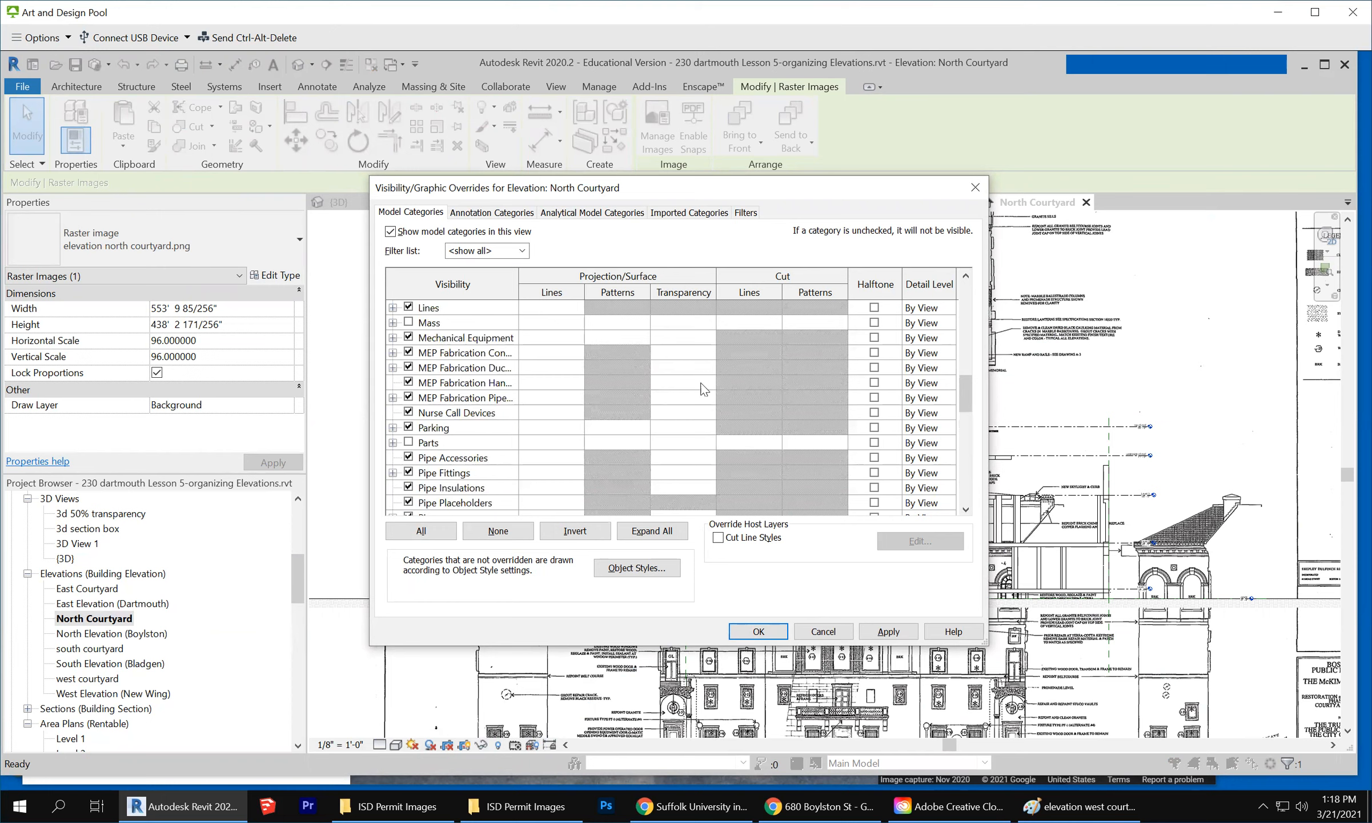
scroll(704, 381, up, 3)
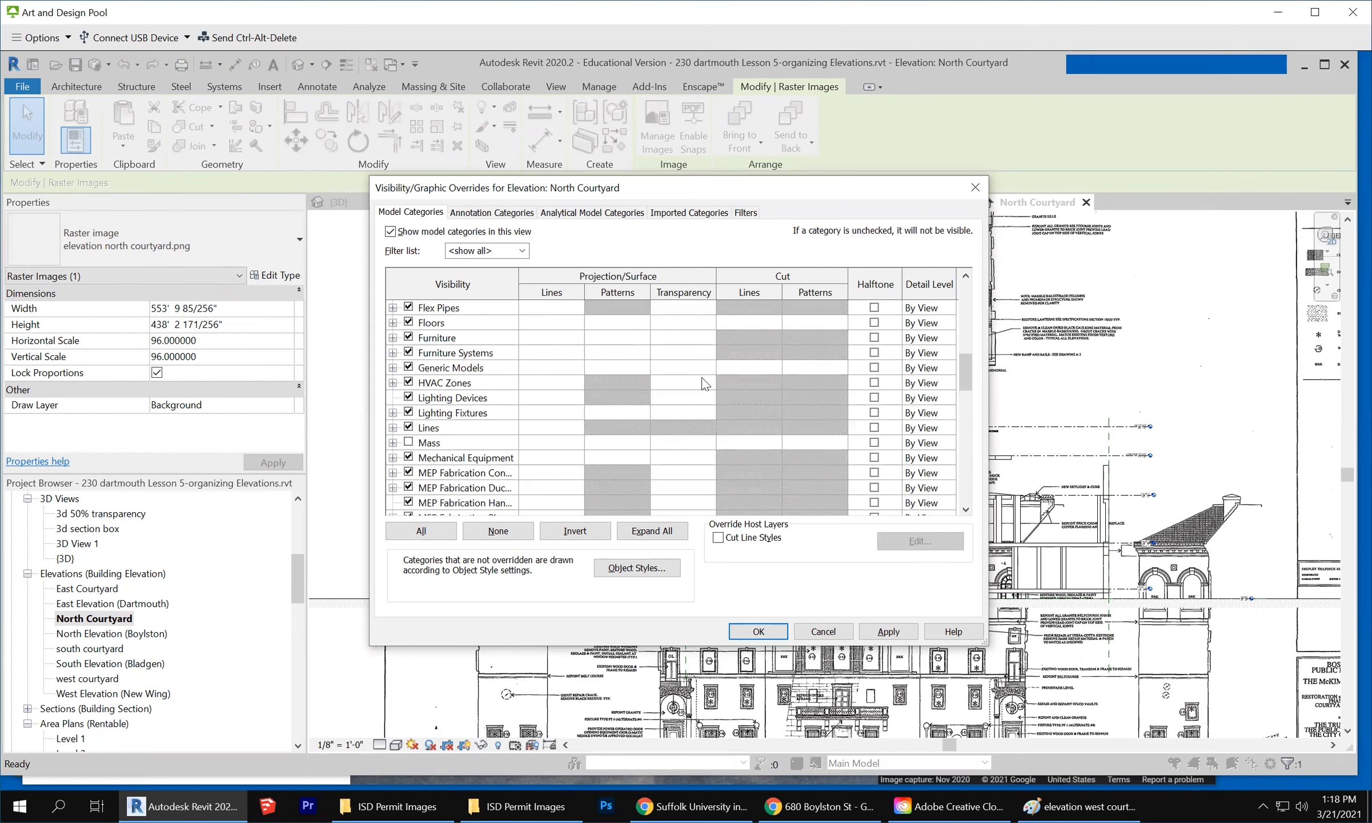
click(702, 323)
click(702, 323)
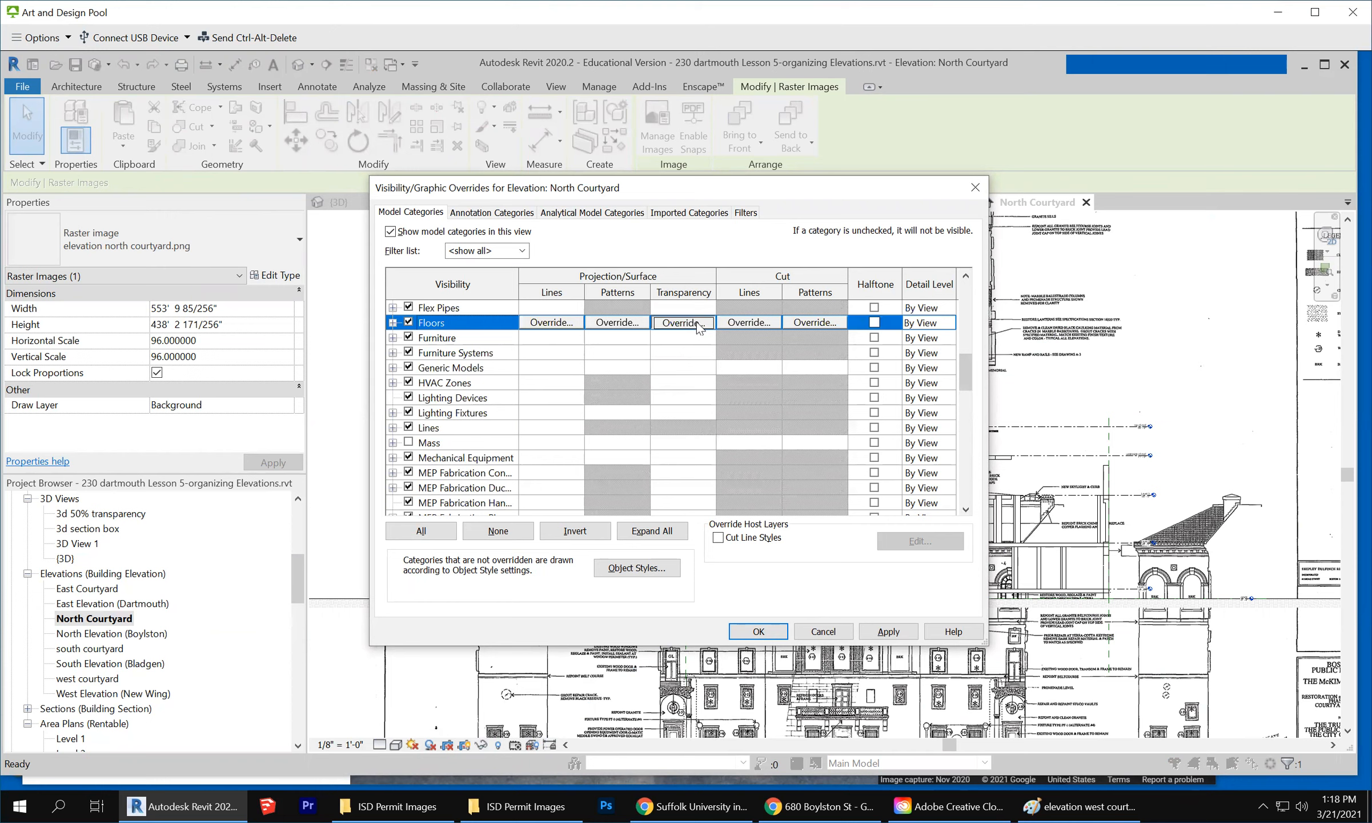
double_click(777, 412)
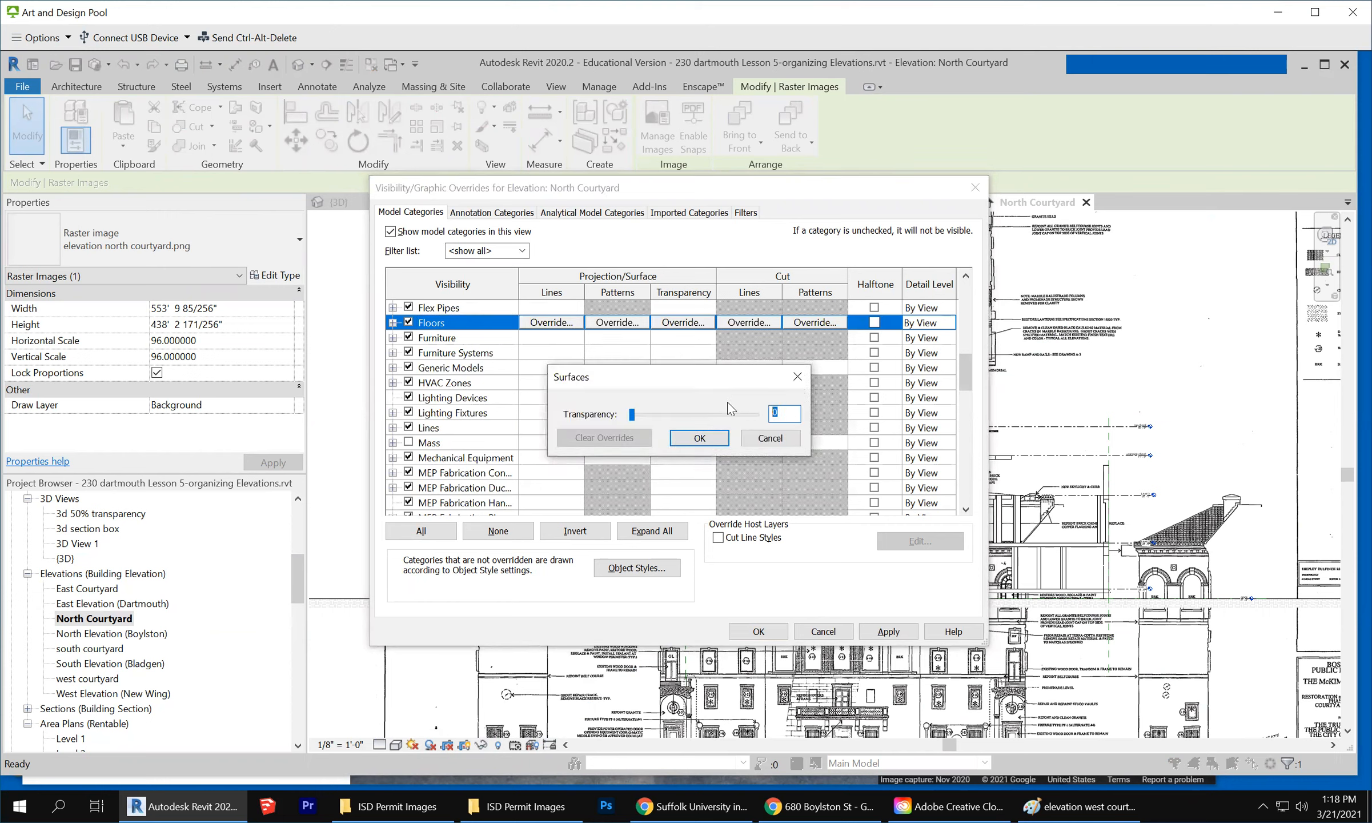
text(50)
key(Return)
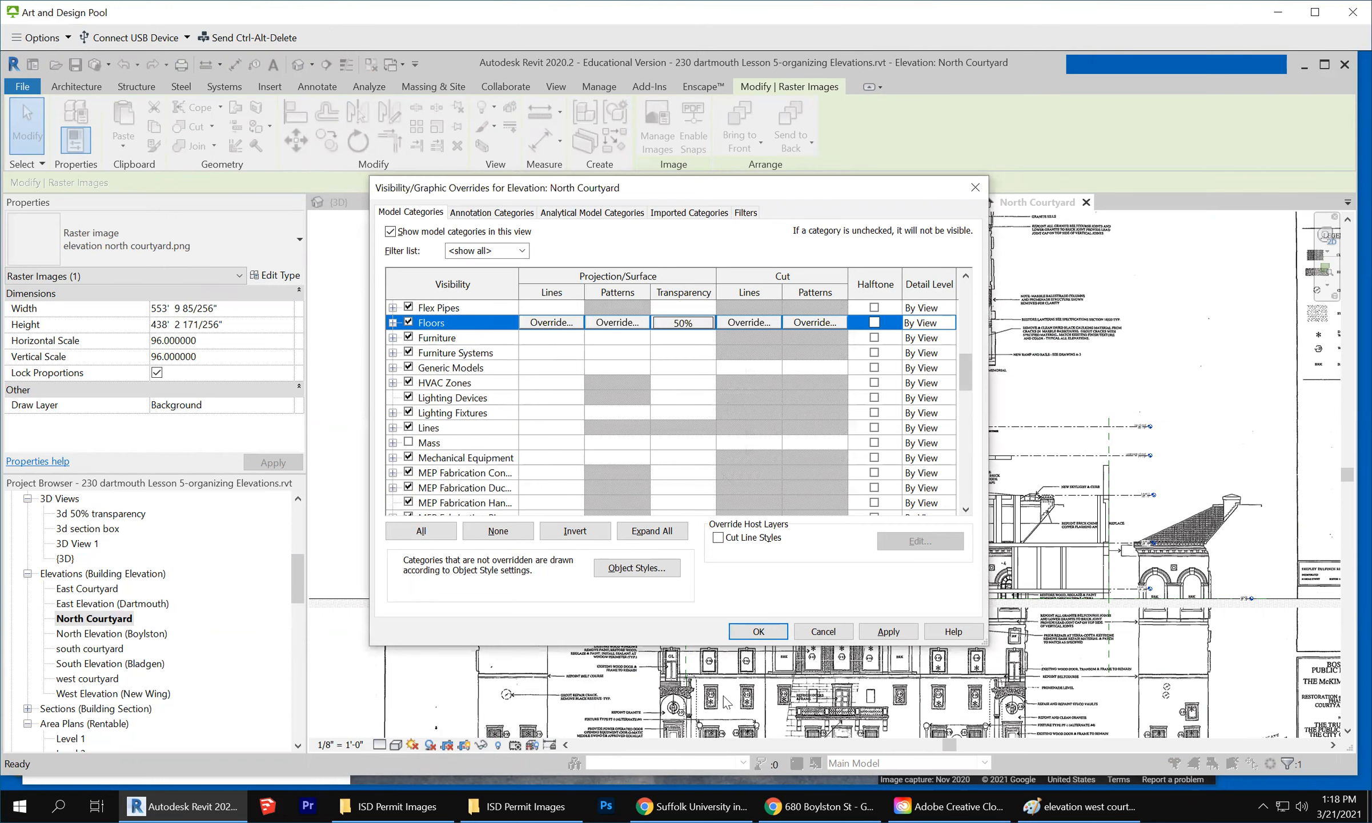
click(779, 632)
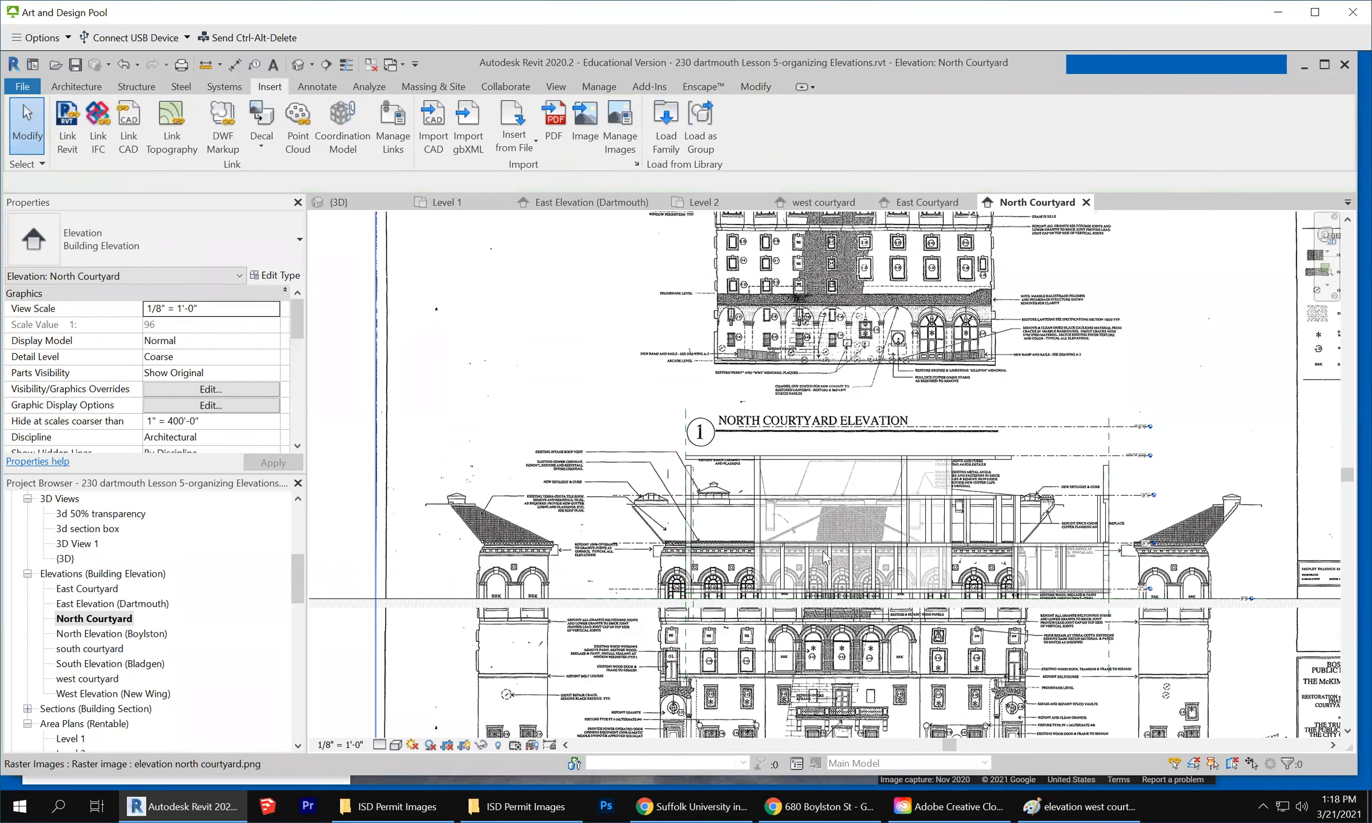
Place an aligned dimension across the courtyard width, between the inner faces of the two side walls, above the model
scroll(824, 558, down, 2)
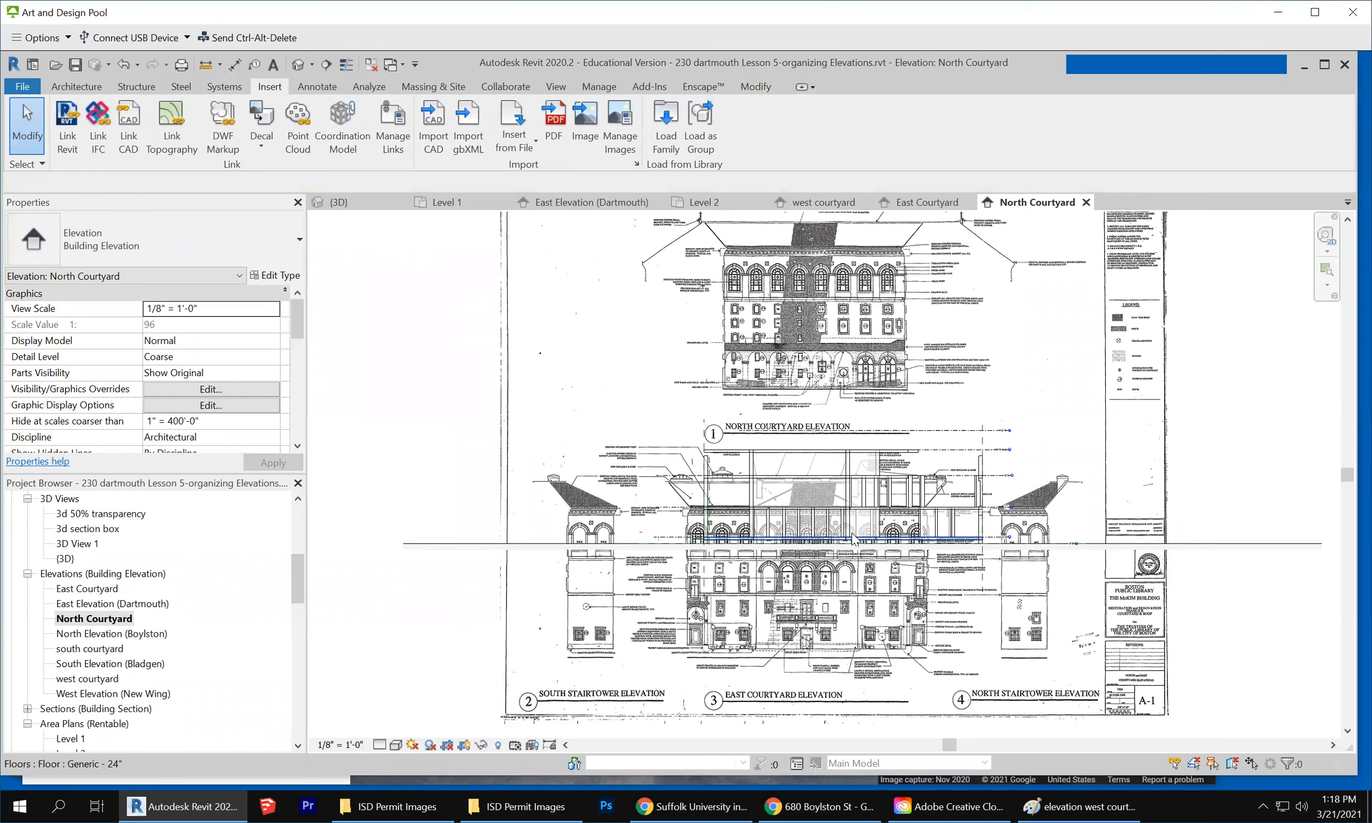
scroll(854, 539, up, 1)
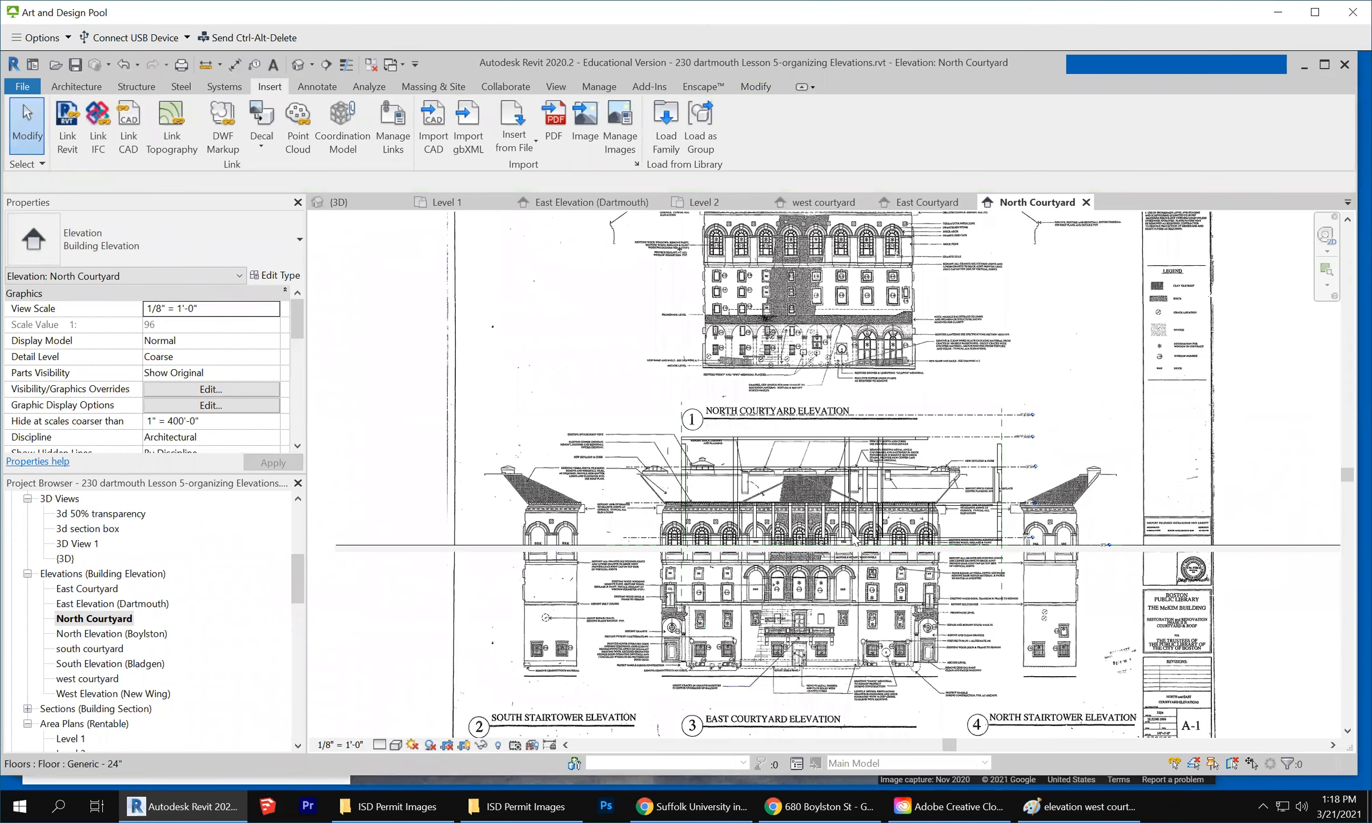
scroll(854, 540, up, 3)
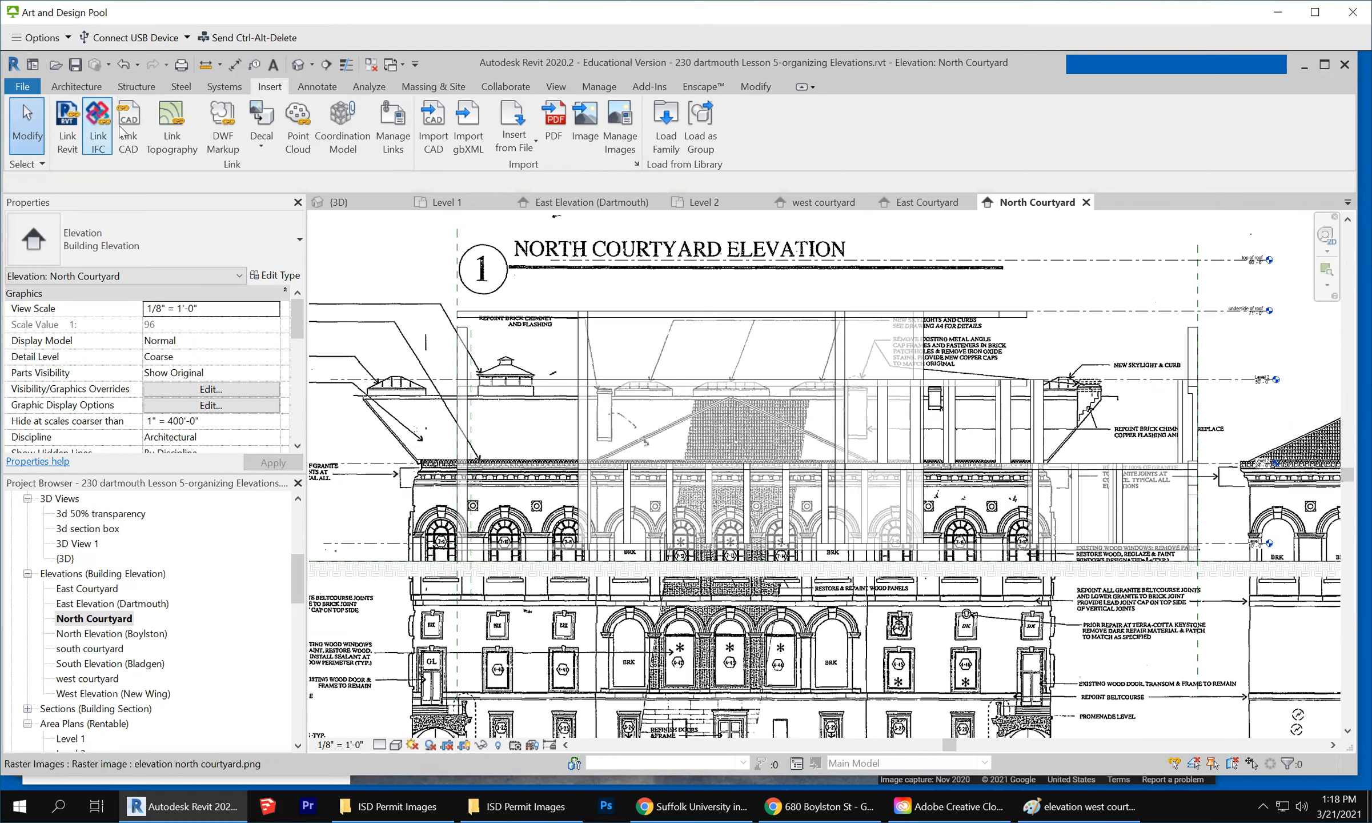
click(317, 87)
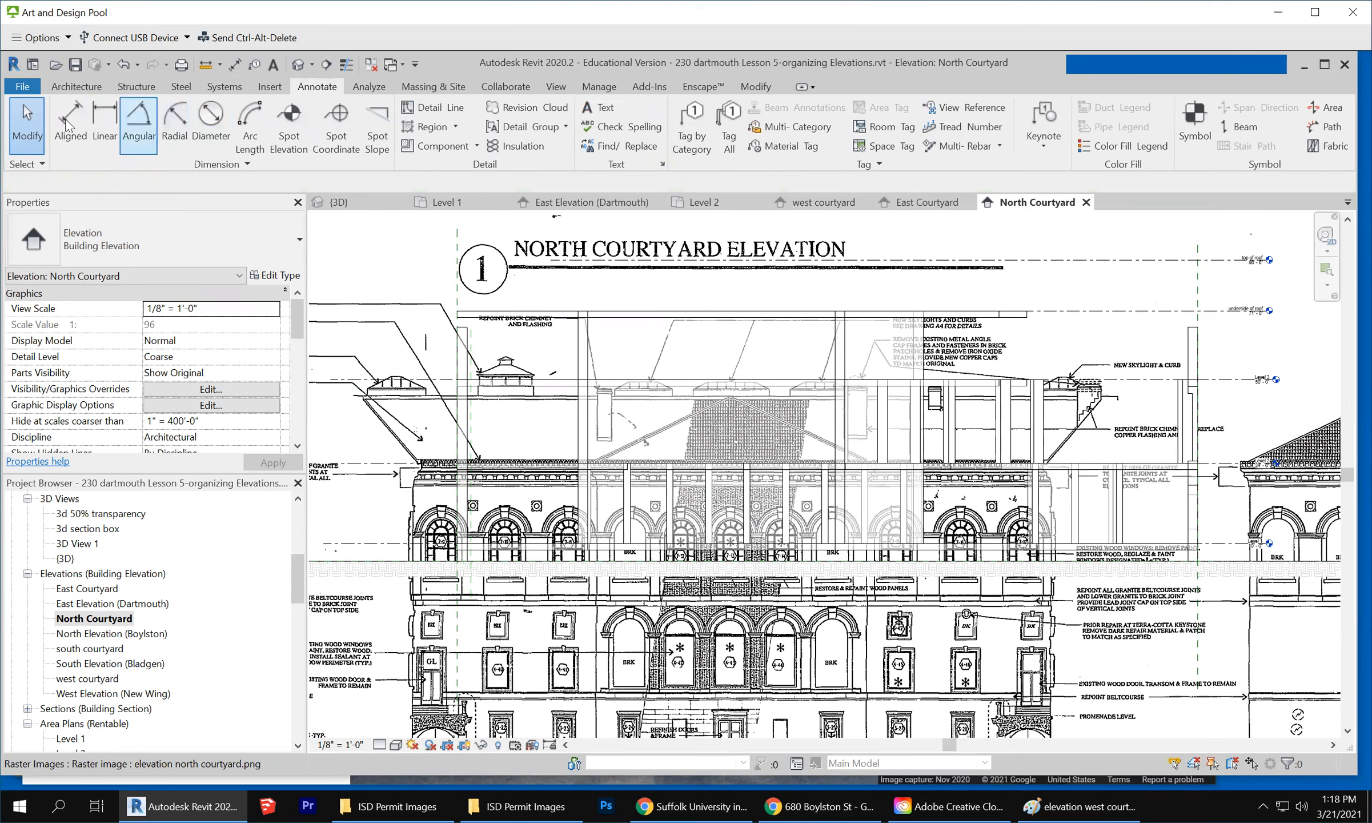
click(72, 124)
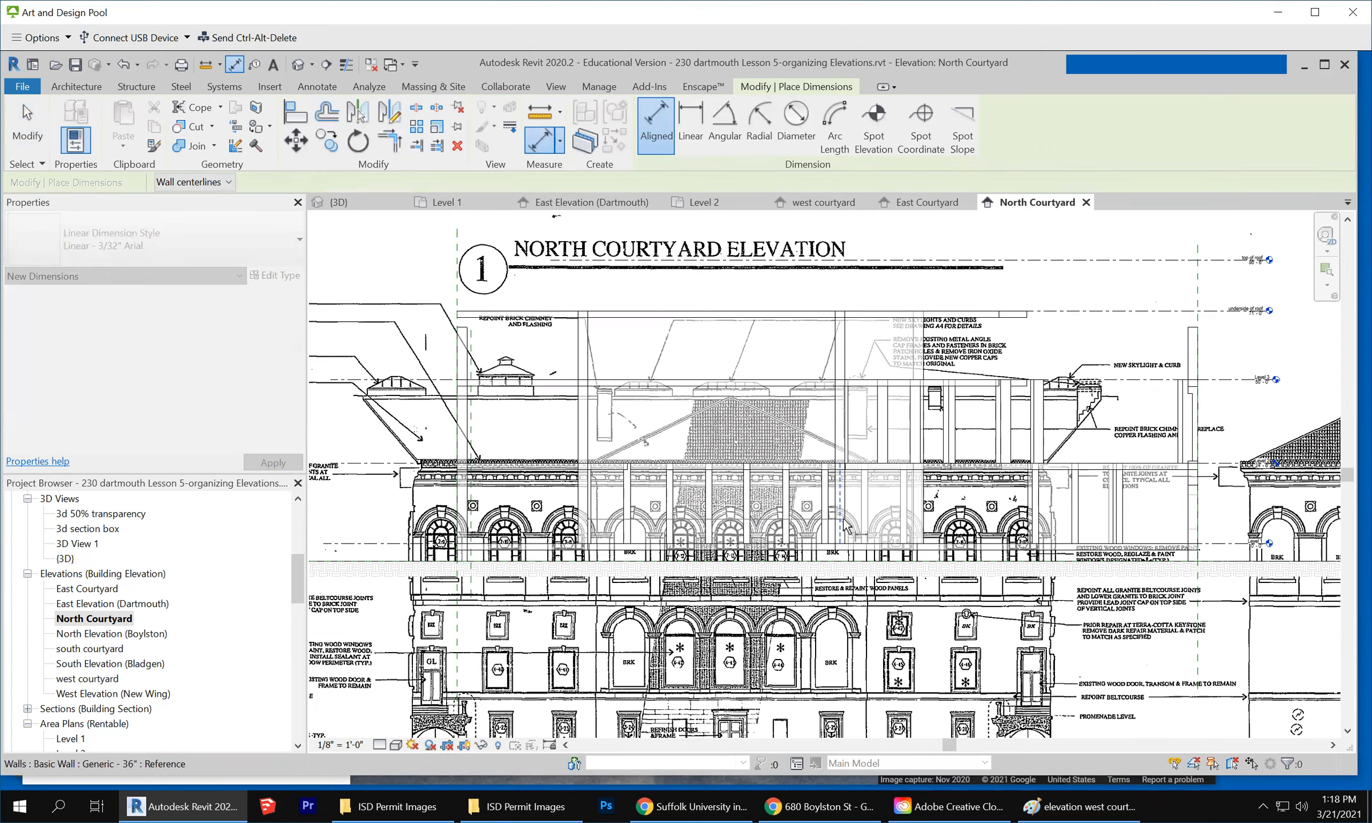
scroll(891, 508, up, 3)
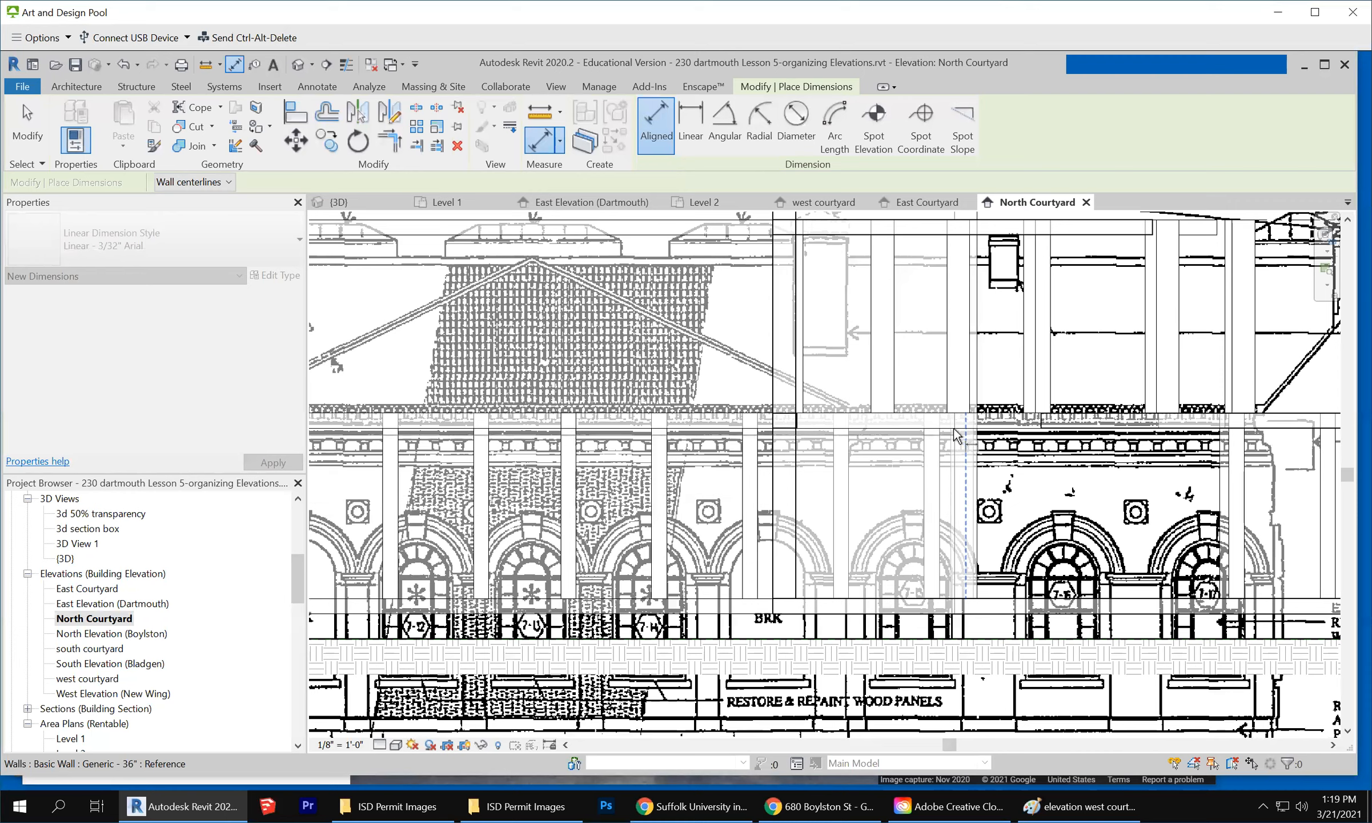
click(953, 568)
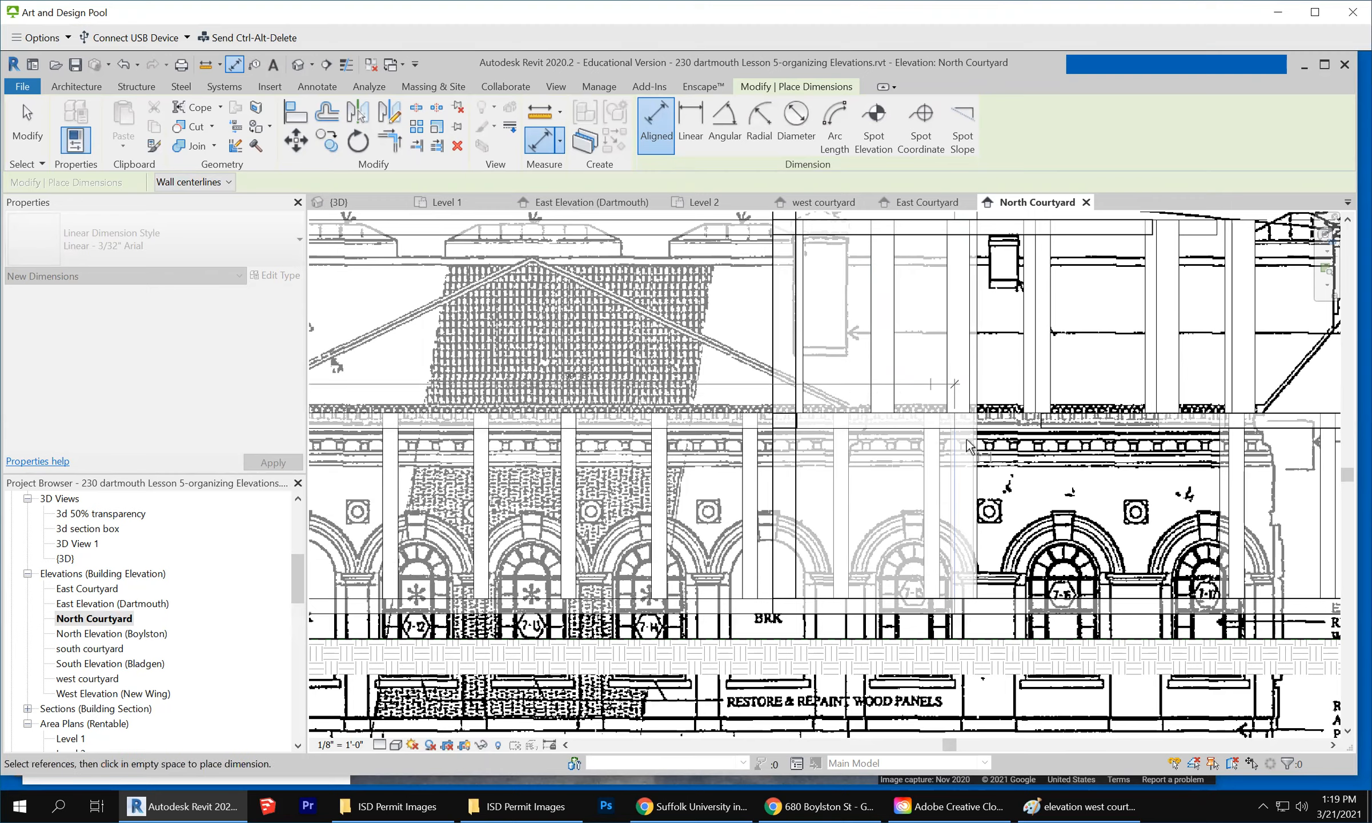
scroll(969, 445, down, 3)
scroll(697, 298, up, 1)
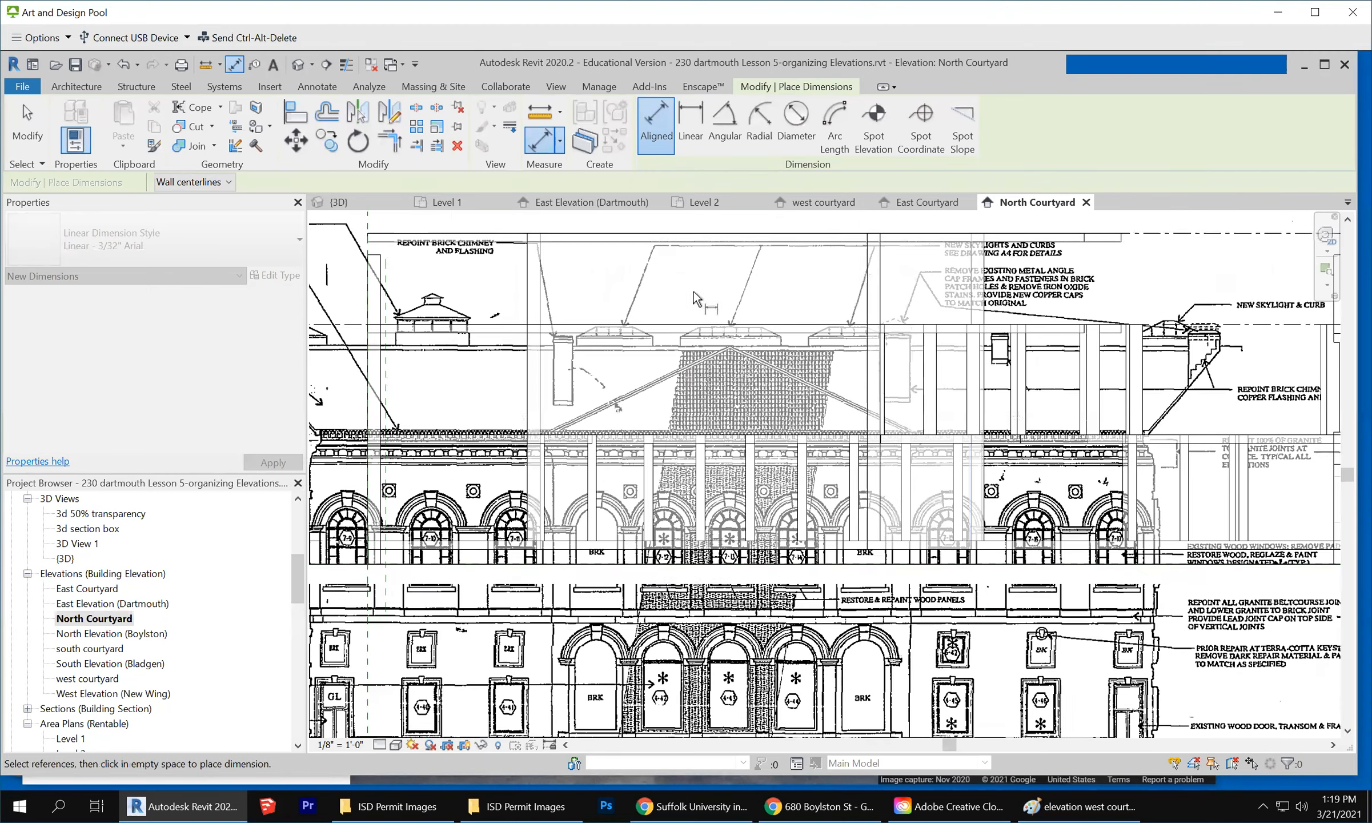
scroll(737, 303, down, 1)
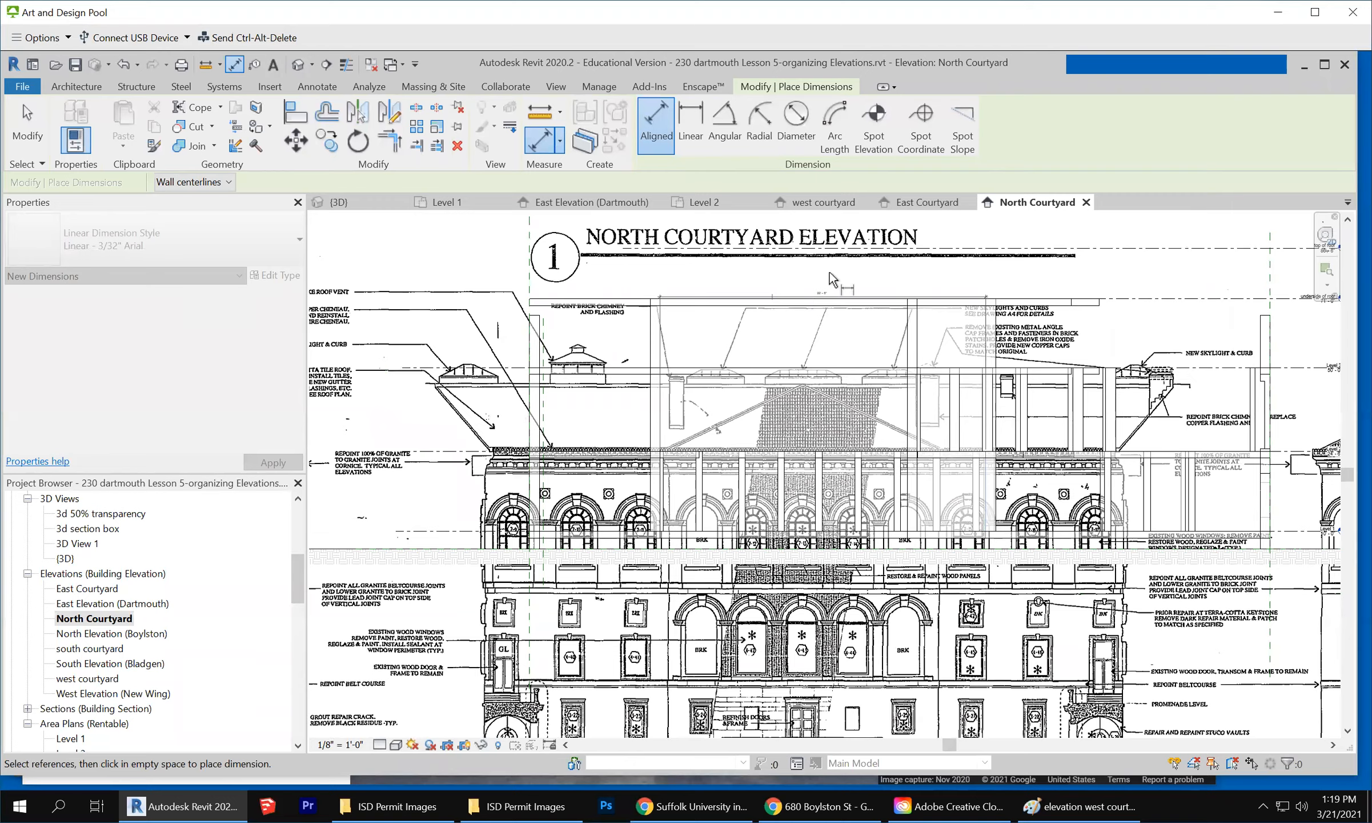
scroll(832, 280, up, 3)
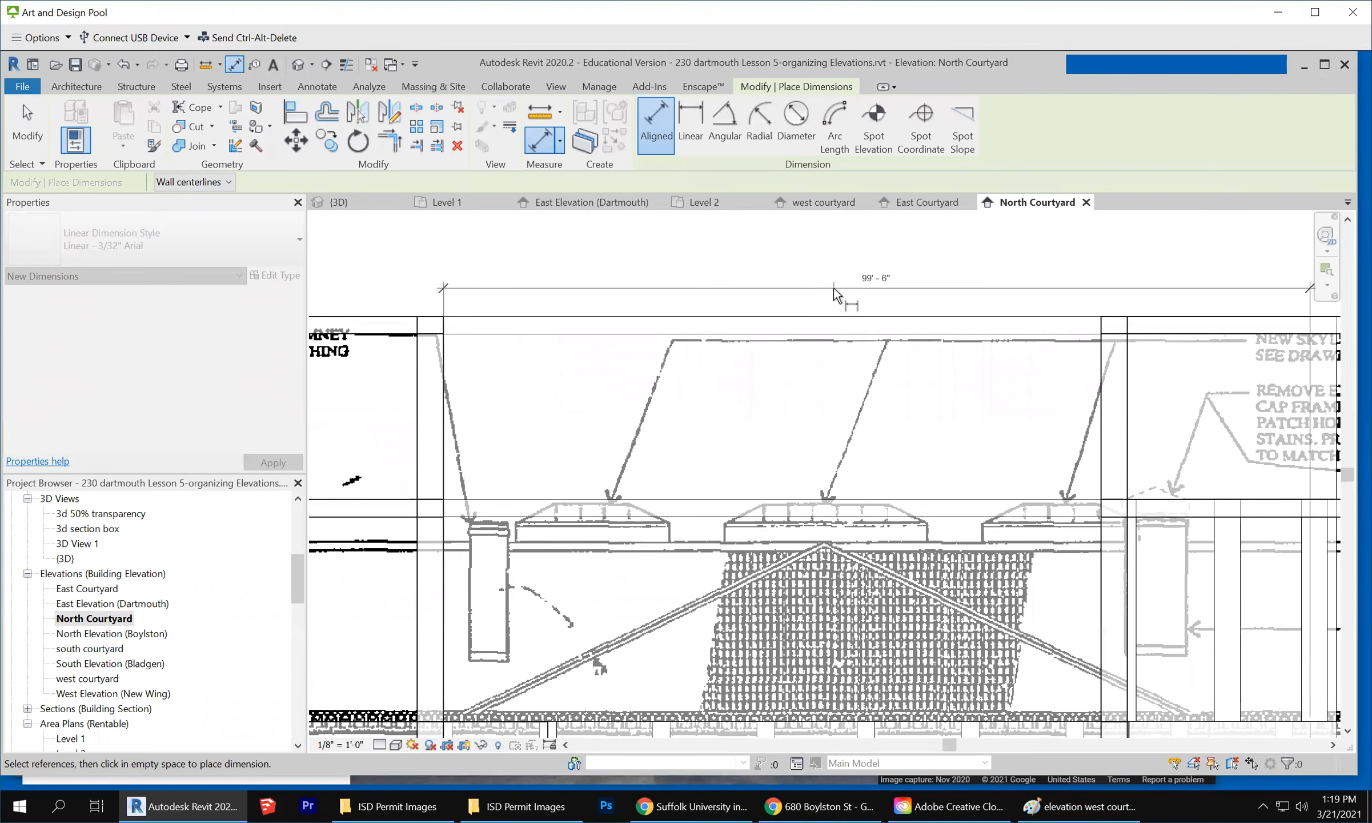
click(834, 288)
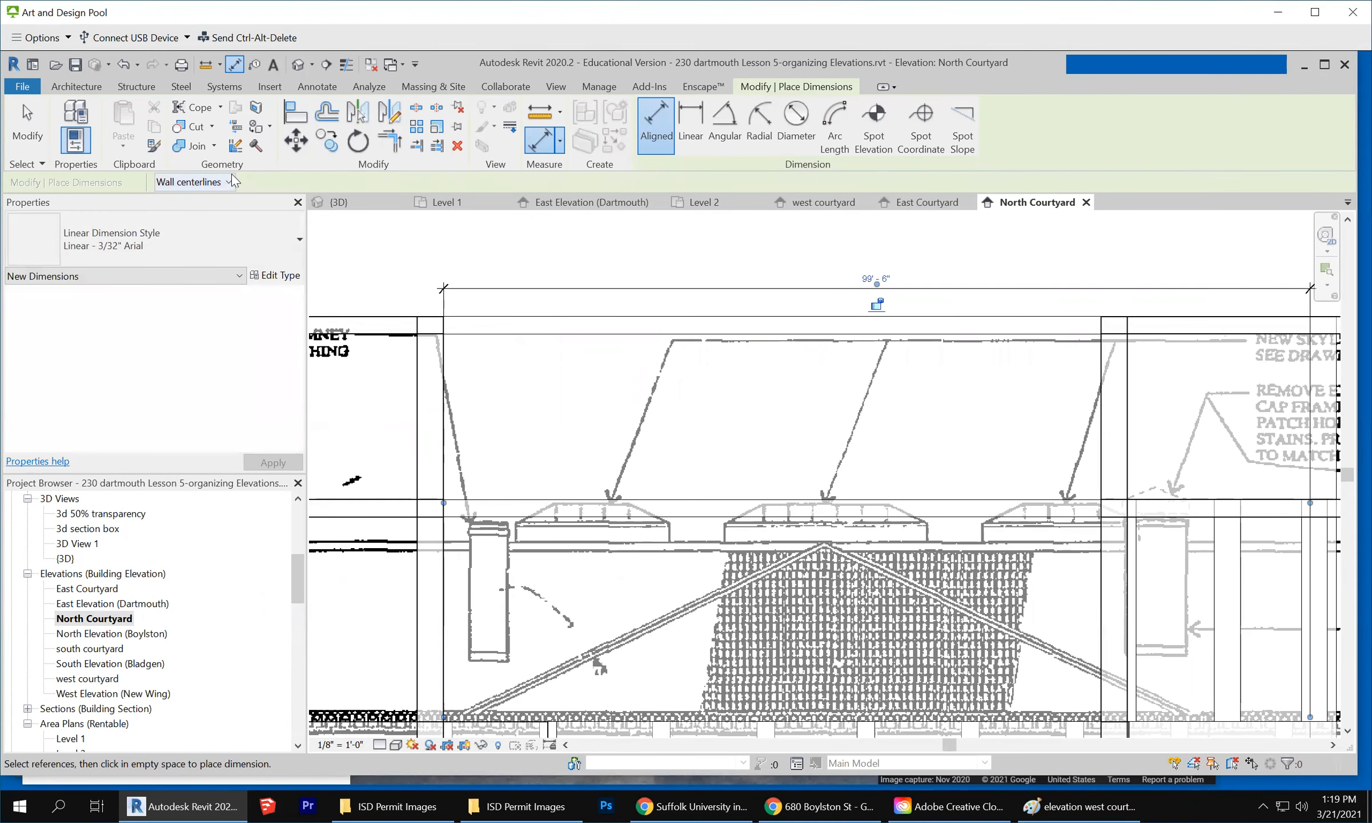
click(27, 126)
Scale the elevation north courtyard.png image graphically from the facade's left edge so the North Courtyard facade spans 99' 6" to its right edge
scroll(835, 431, down, 1)
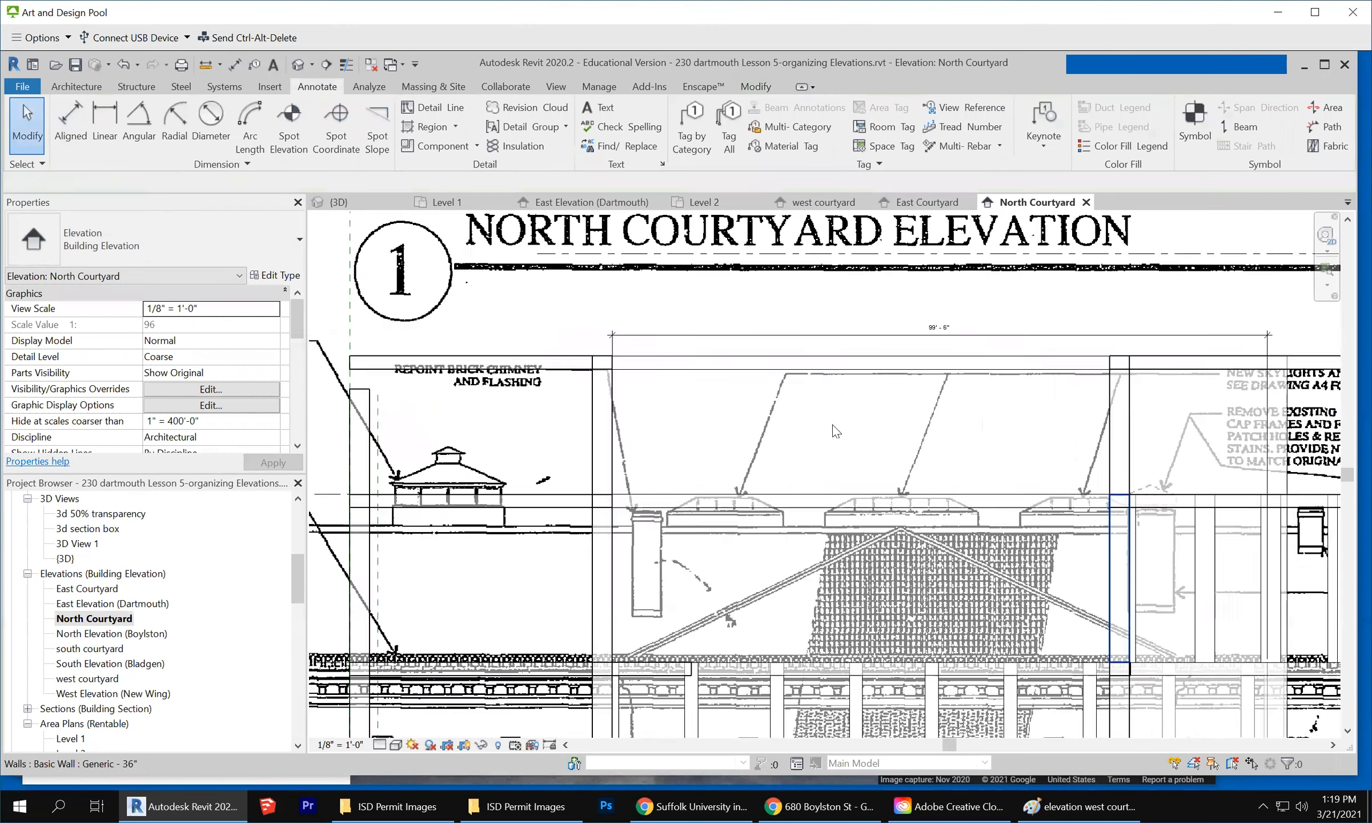
scroll(835, 431, down, 2)
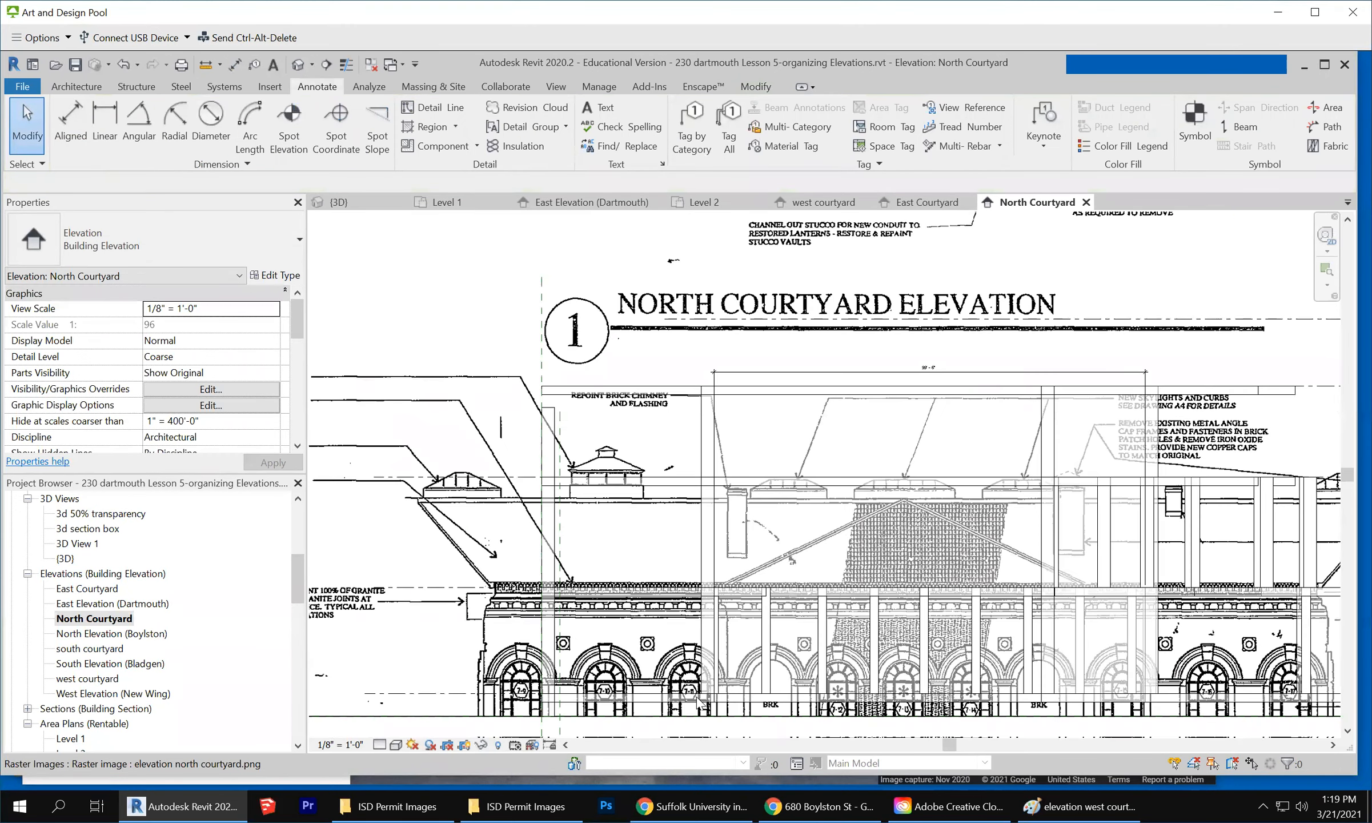
scroll(700, 704, down, 1)
scroll(832, 309, down, 1)
click(791, 403)
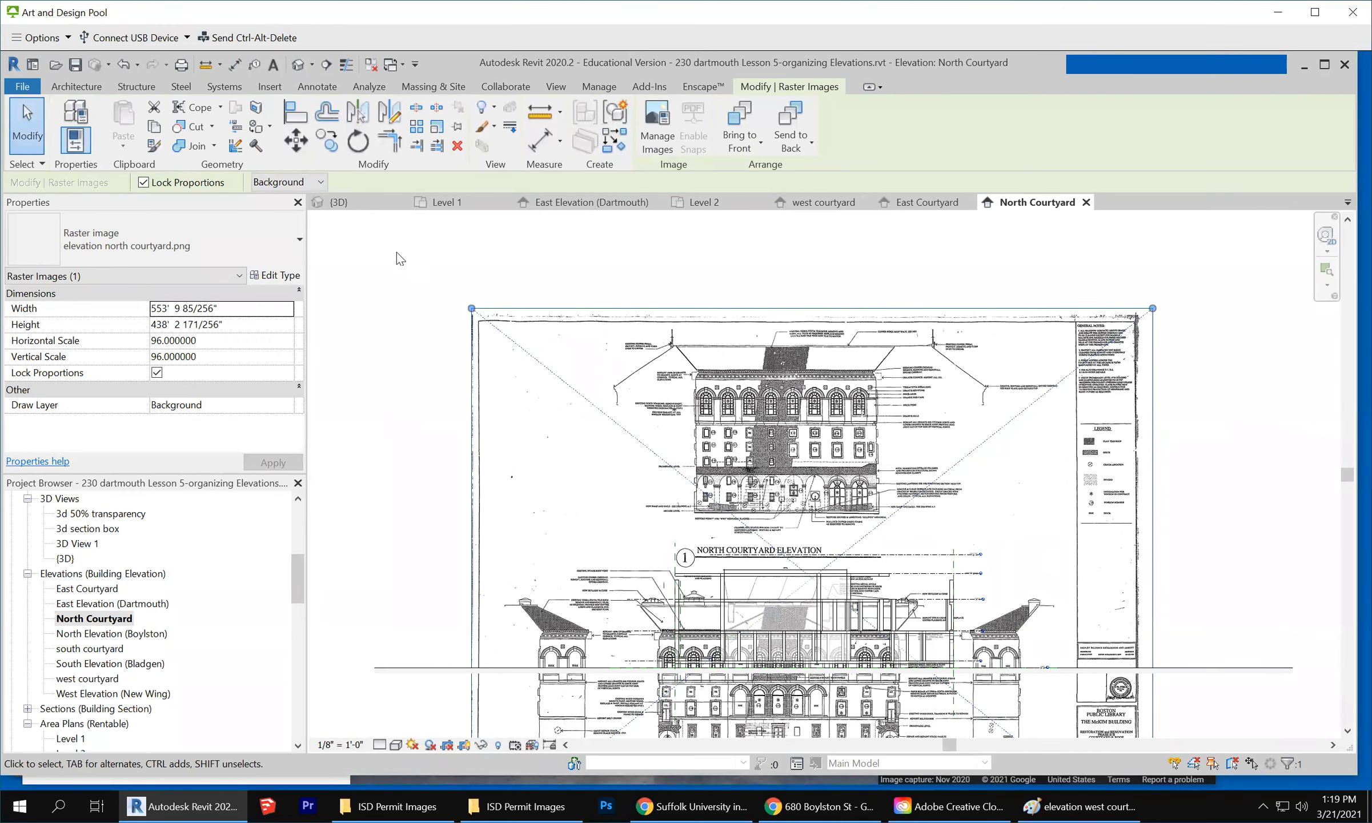
click(437, 129)
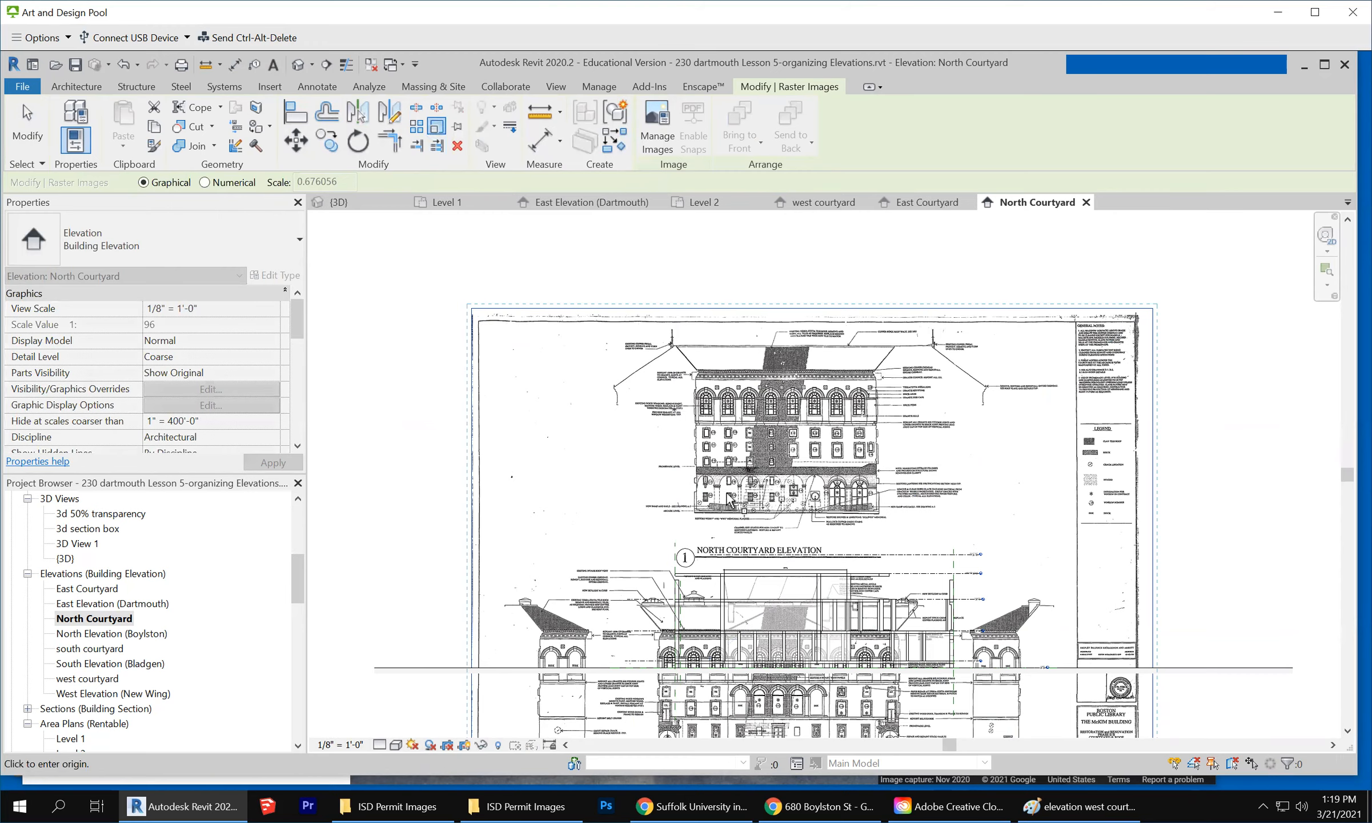
scroll(657, 482, up, 5)
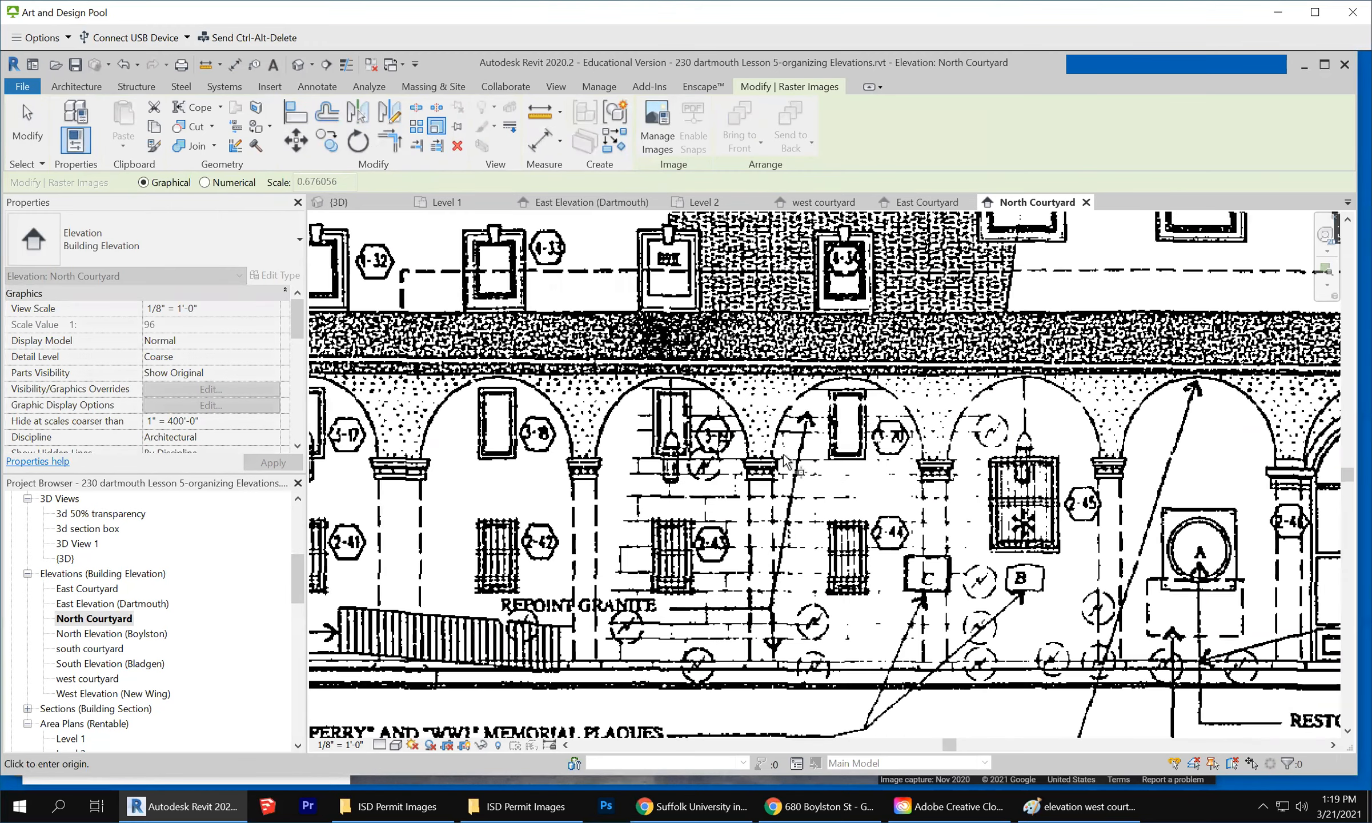
scroll(786, 460, down, 2)
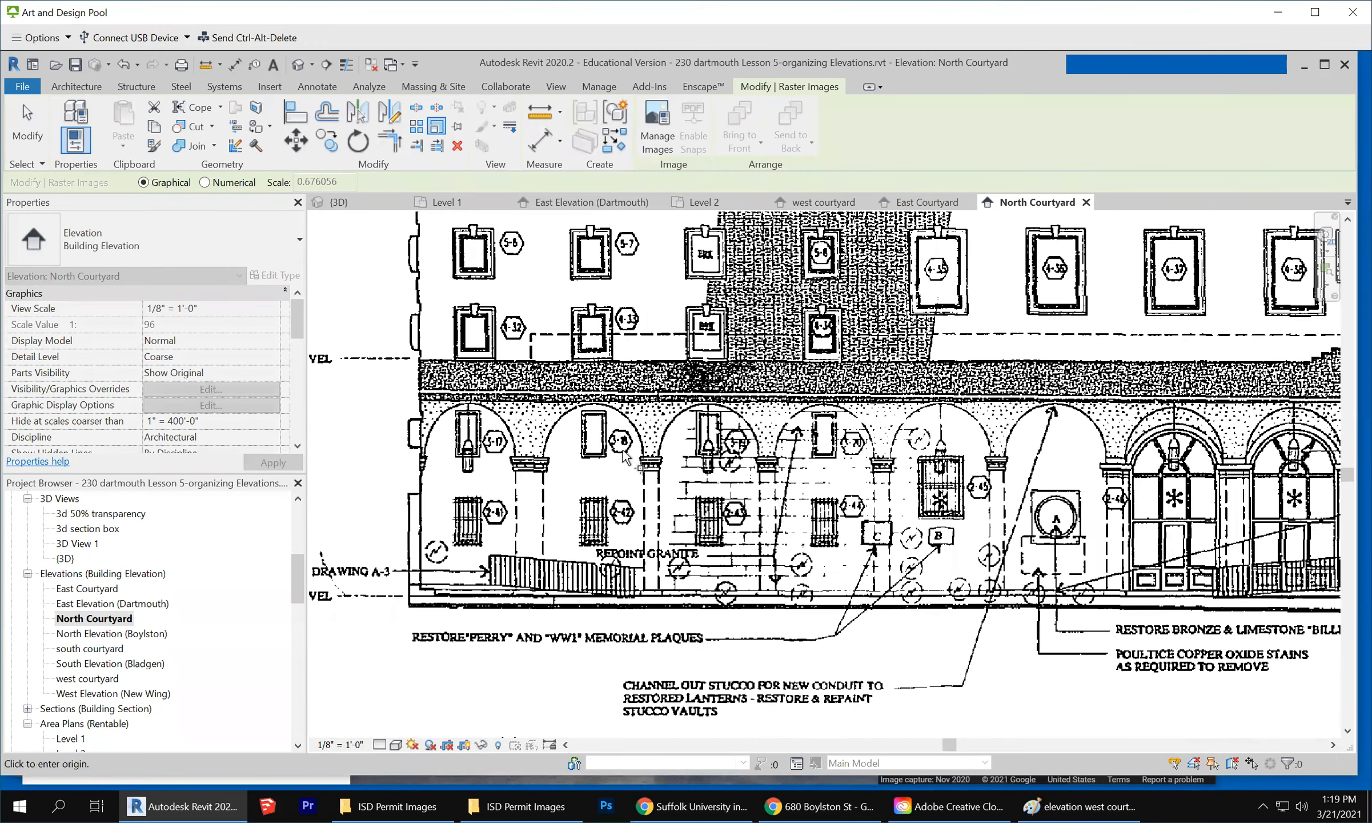
click(423, 512)
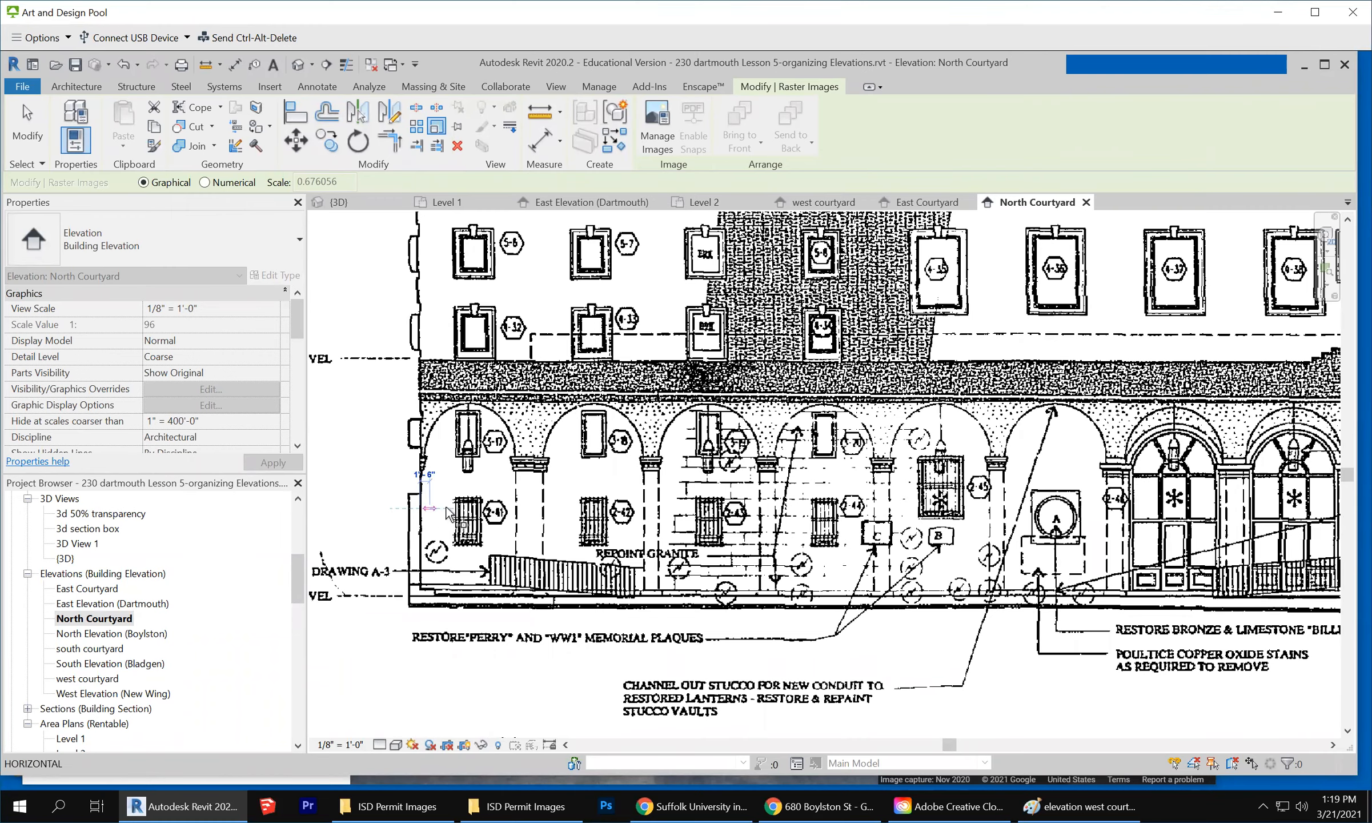
scroll(559, 461, down, 1)
scroll(501, 498, down, 1)
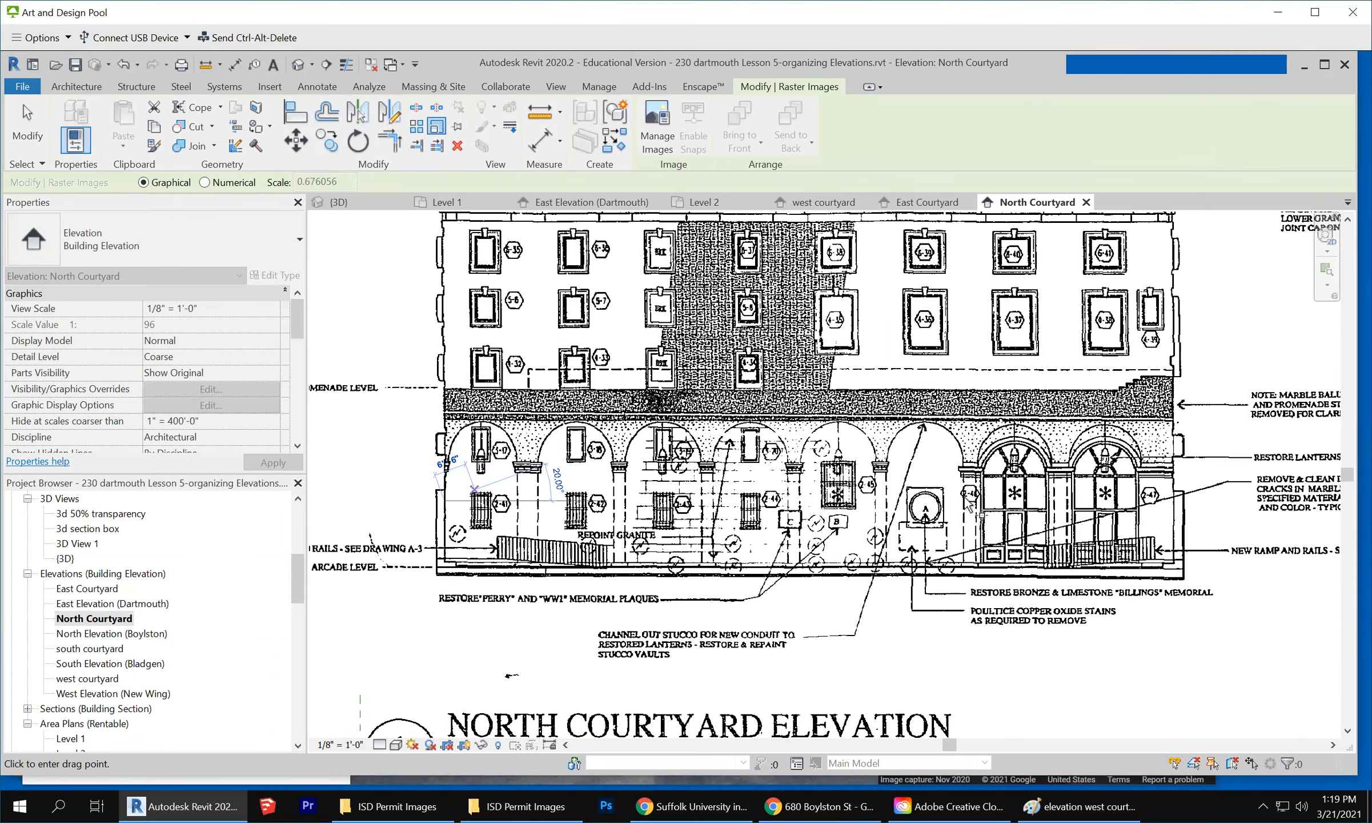
scroll(1037, 497, down, 1)
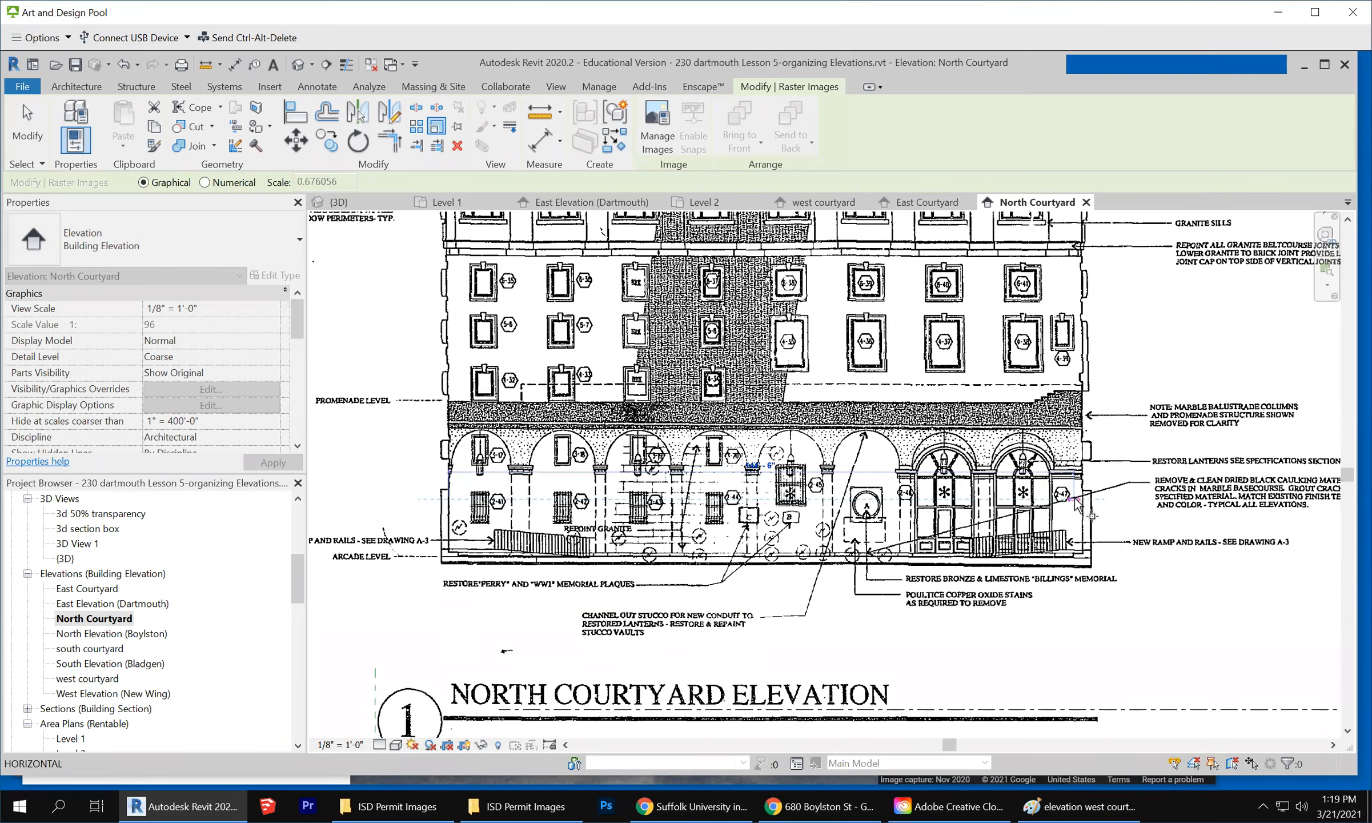
scroll(1077, 503, up, 2)
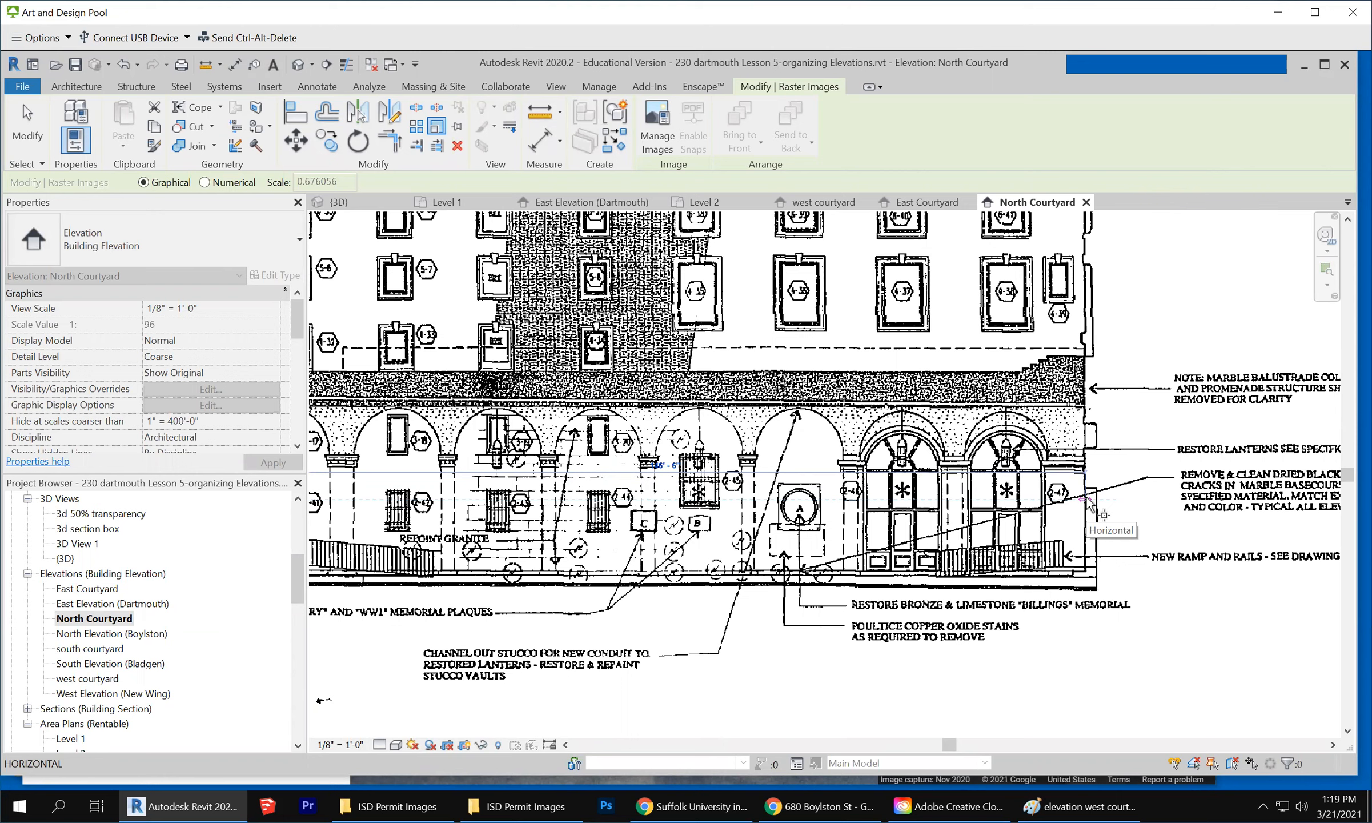
click(1085, 499)
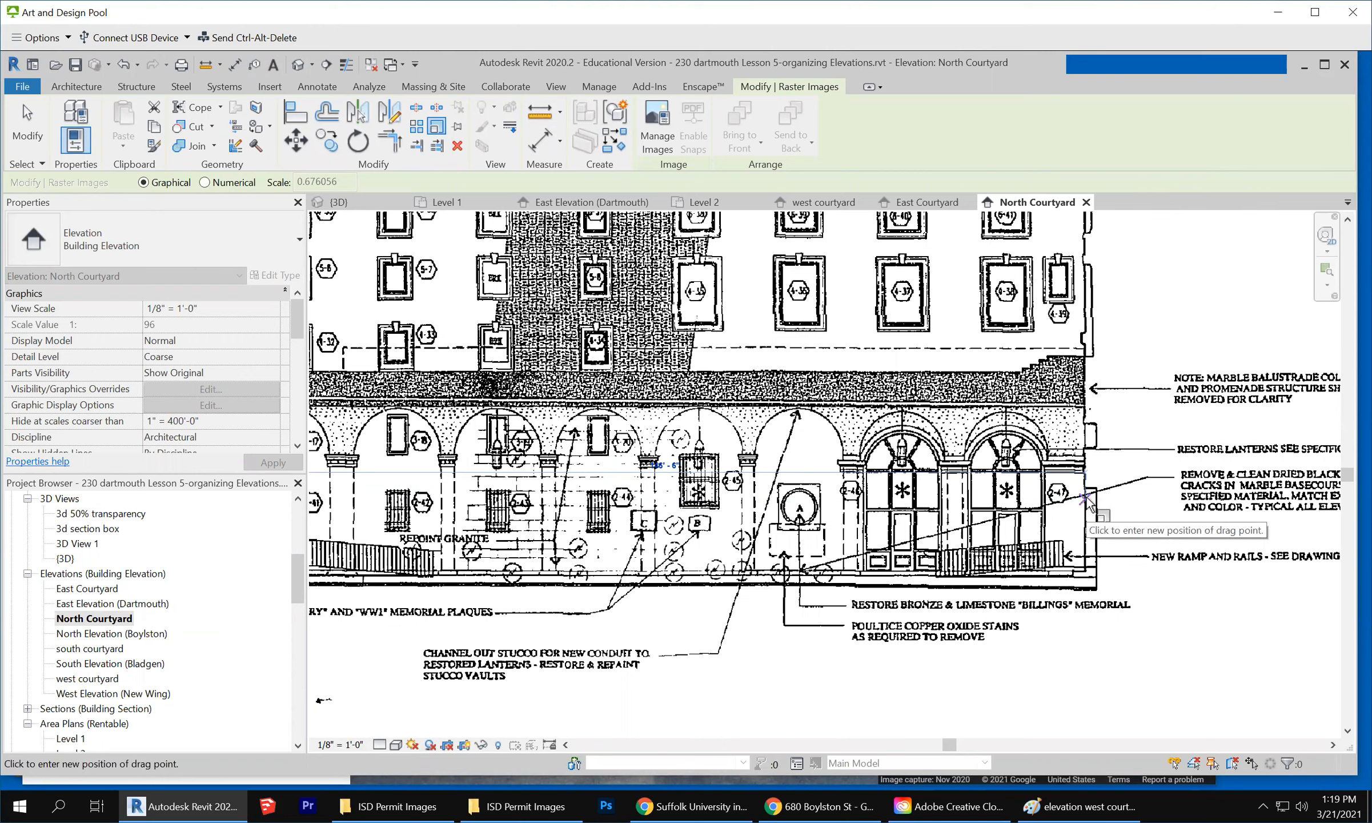
text(99 6)
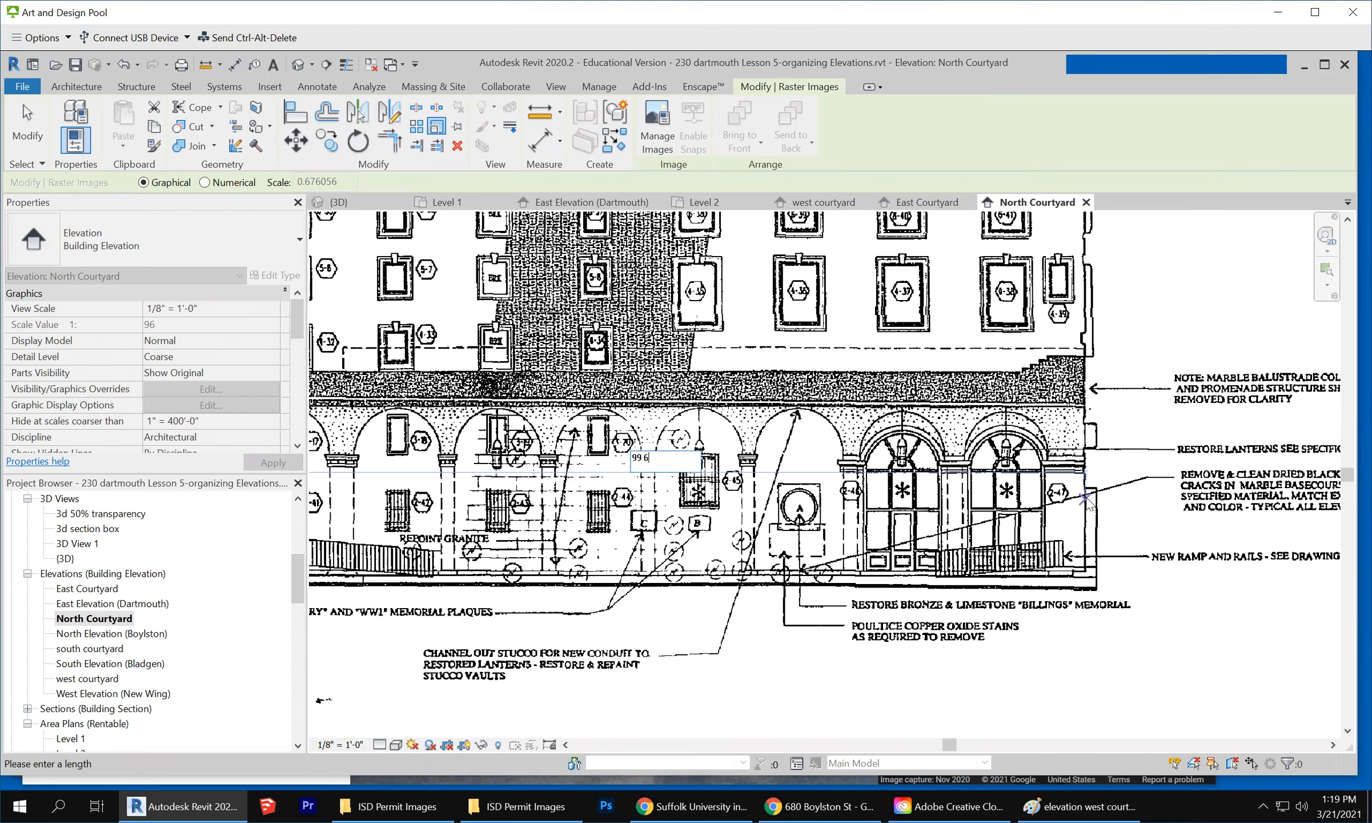
key(Return)
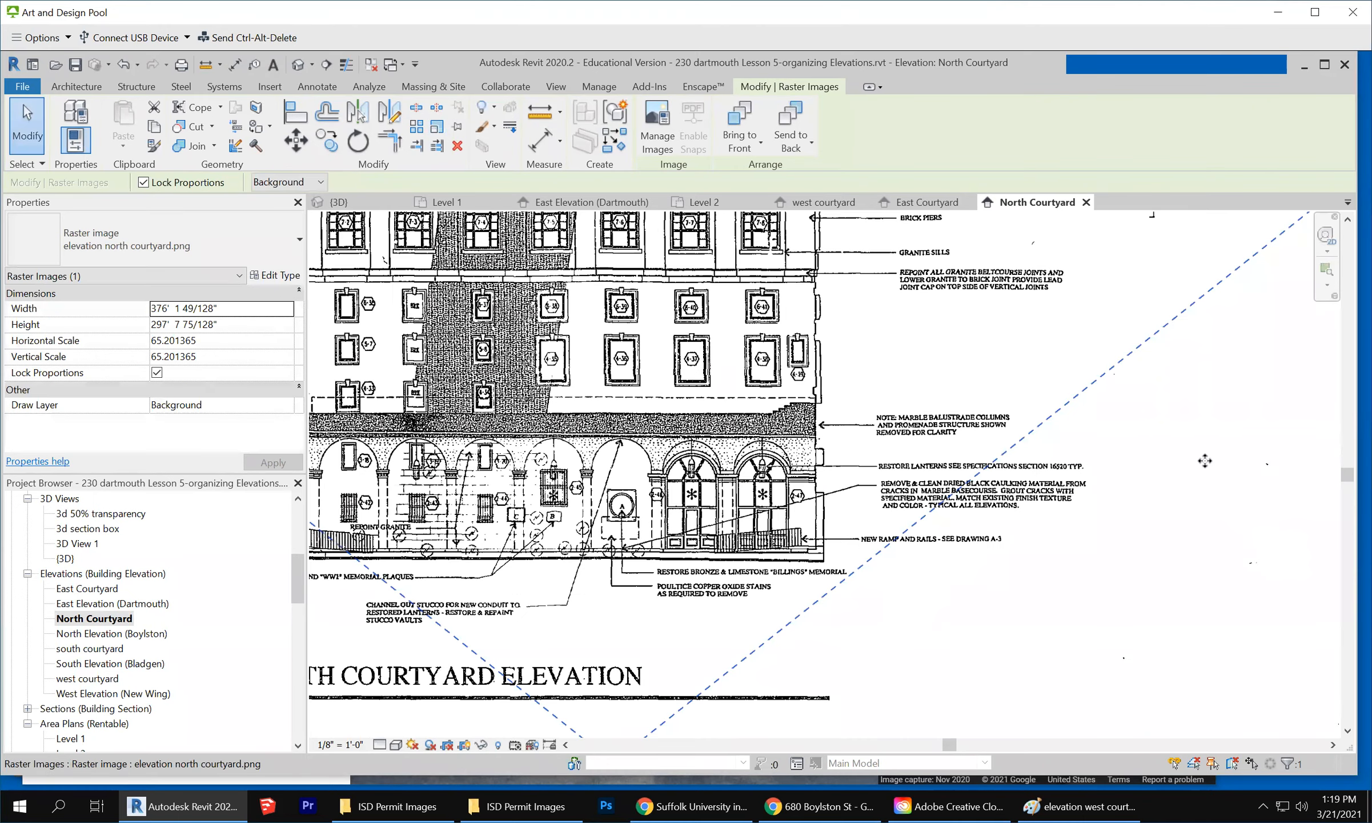
Move the scaled elevation north courtyard.png image down until its North Courtyard drawing lies over the model's courtyard walls
scroll(1210, 478, down, 3)
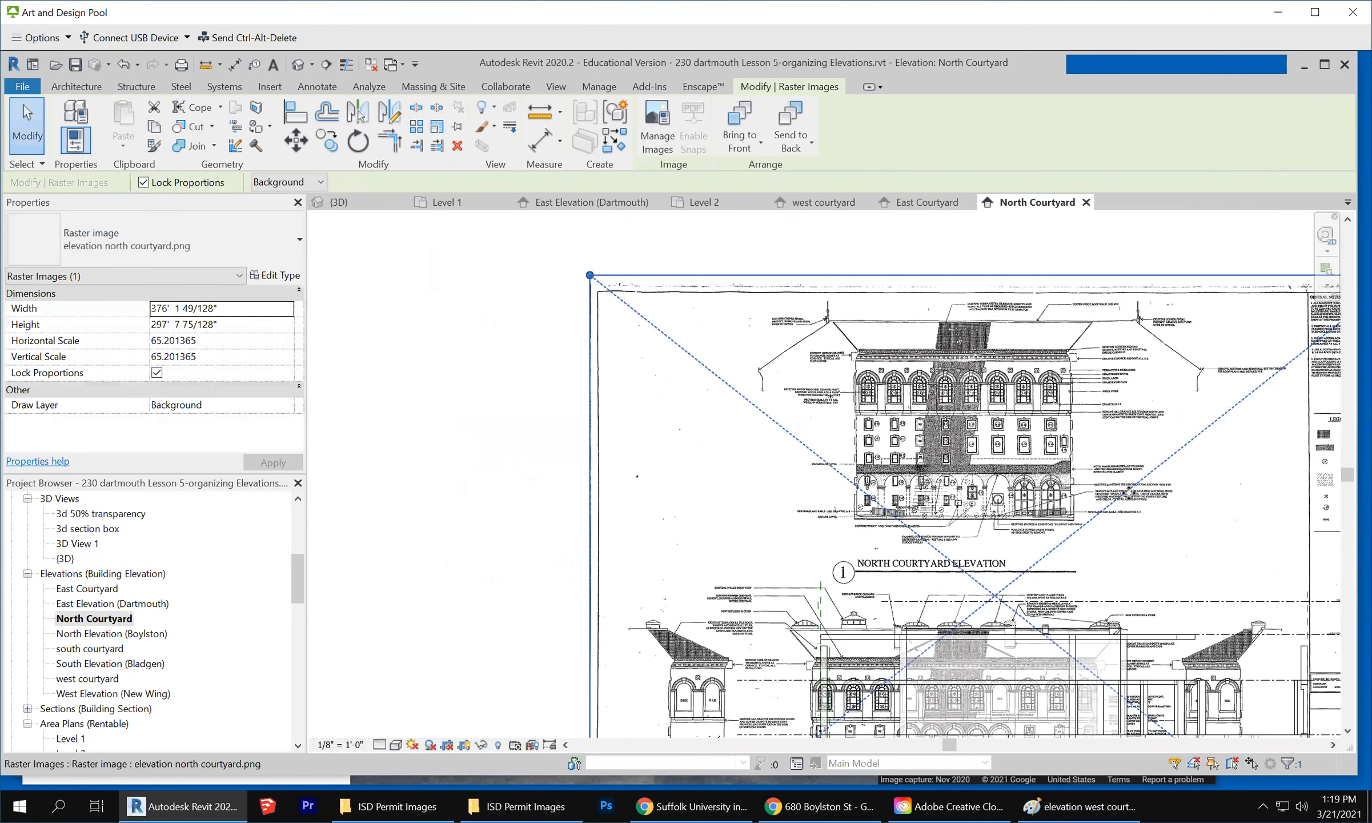
scroll(721, 495, down, 2)
click(552, 438)
drag(976, 530, 995, 644)
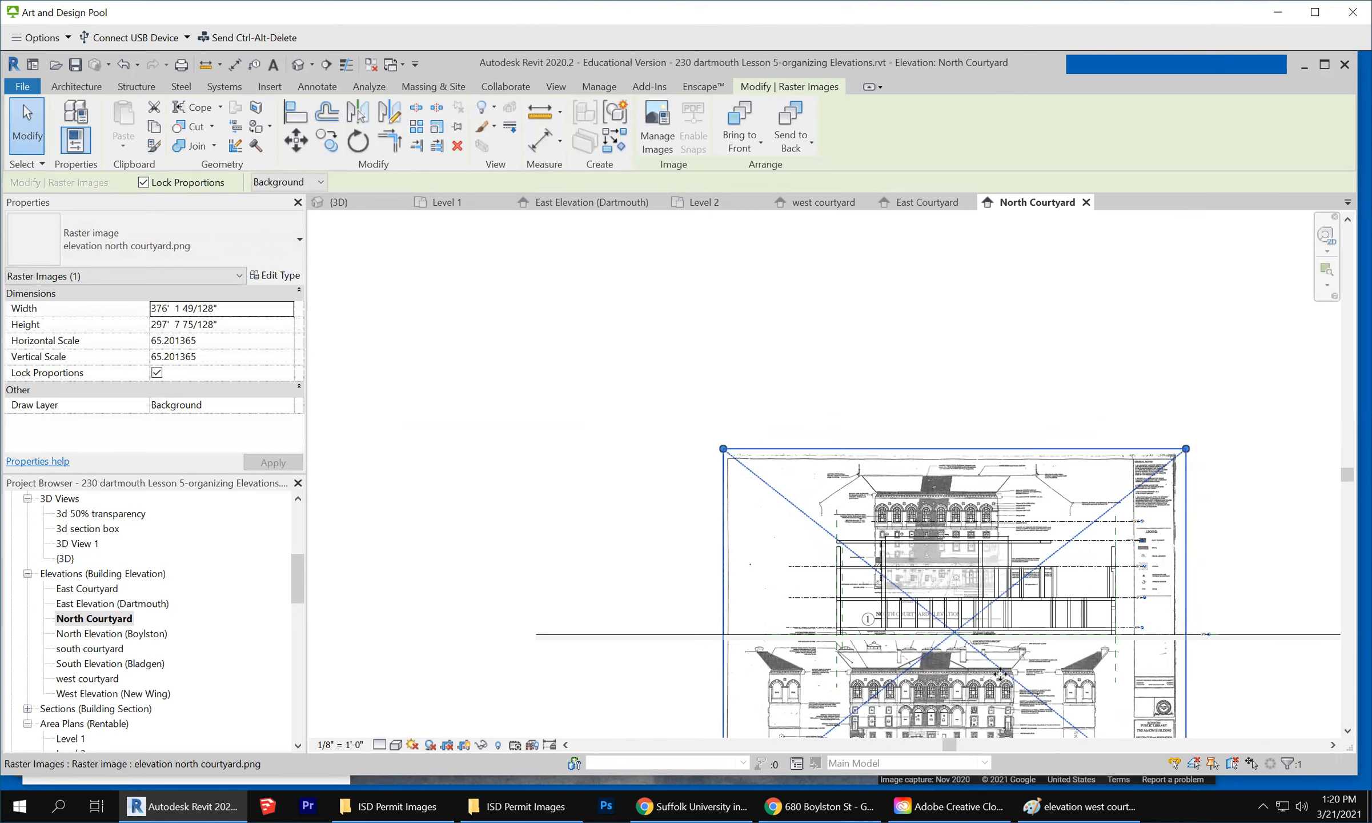
scroll(988, 671, up, 4)
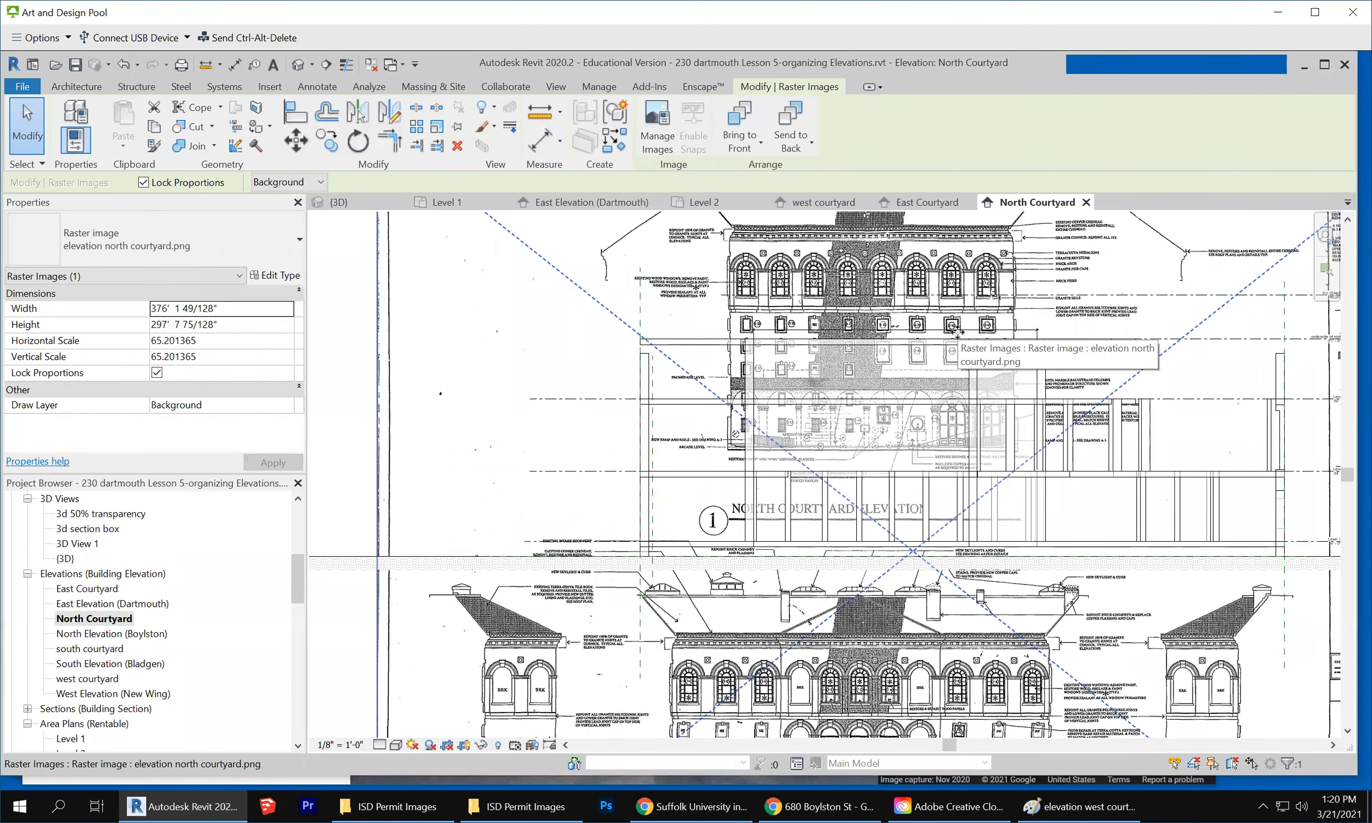
key(Down)
key(shift+Down)
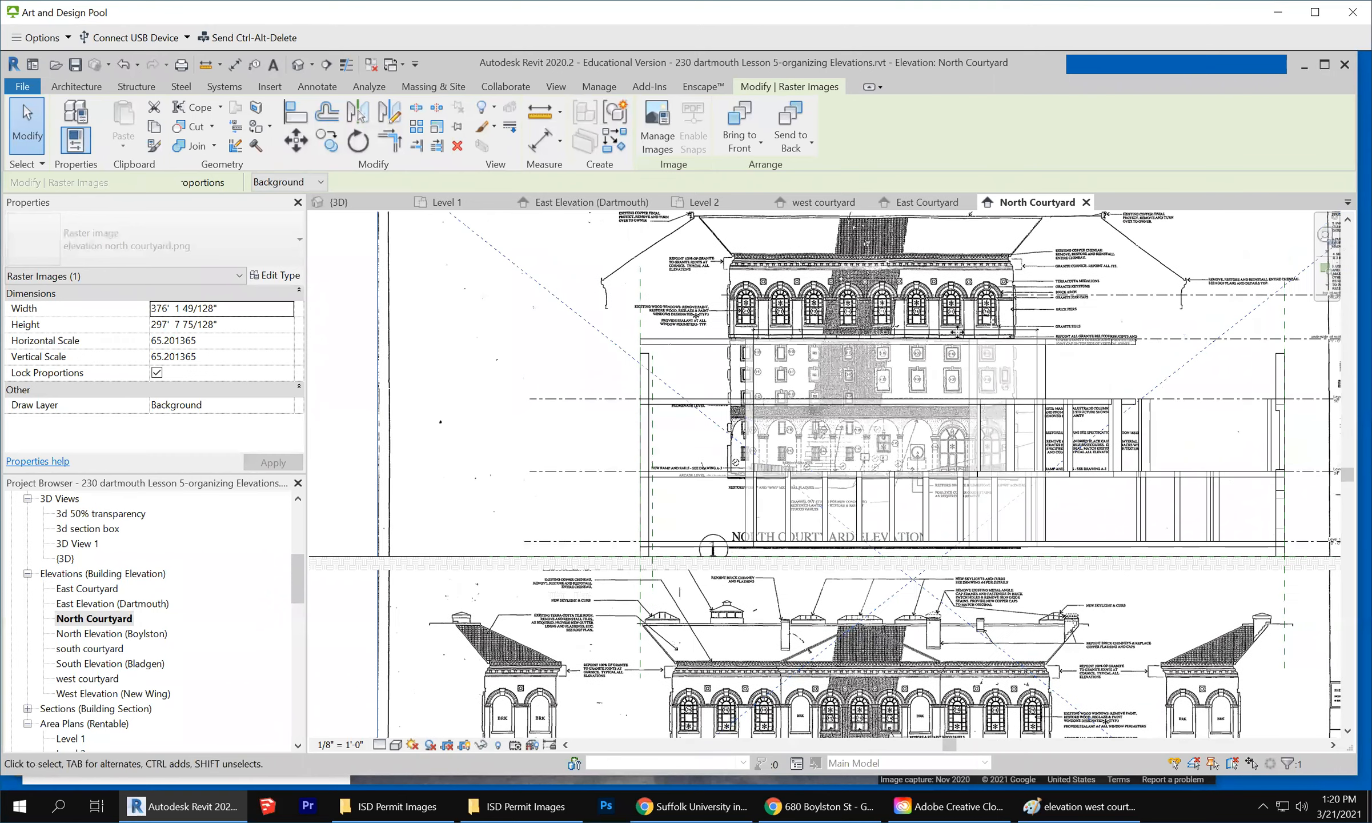
key(shift+Down)
key(shift+Down)
key(shift+Down)
key(shift+Down)
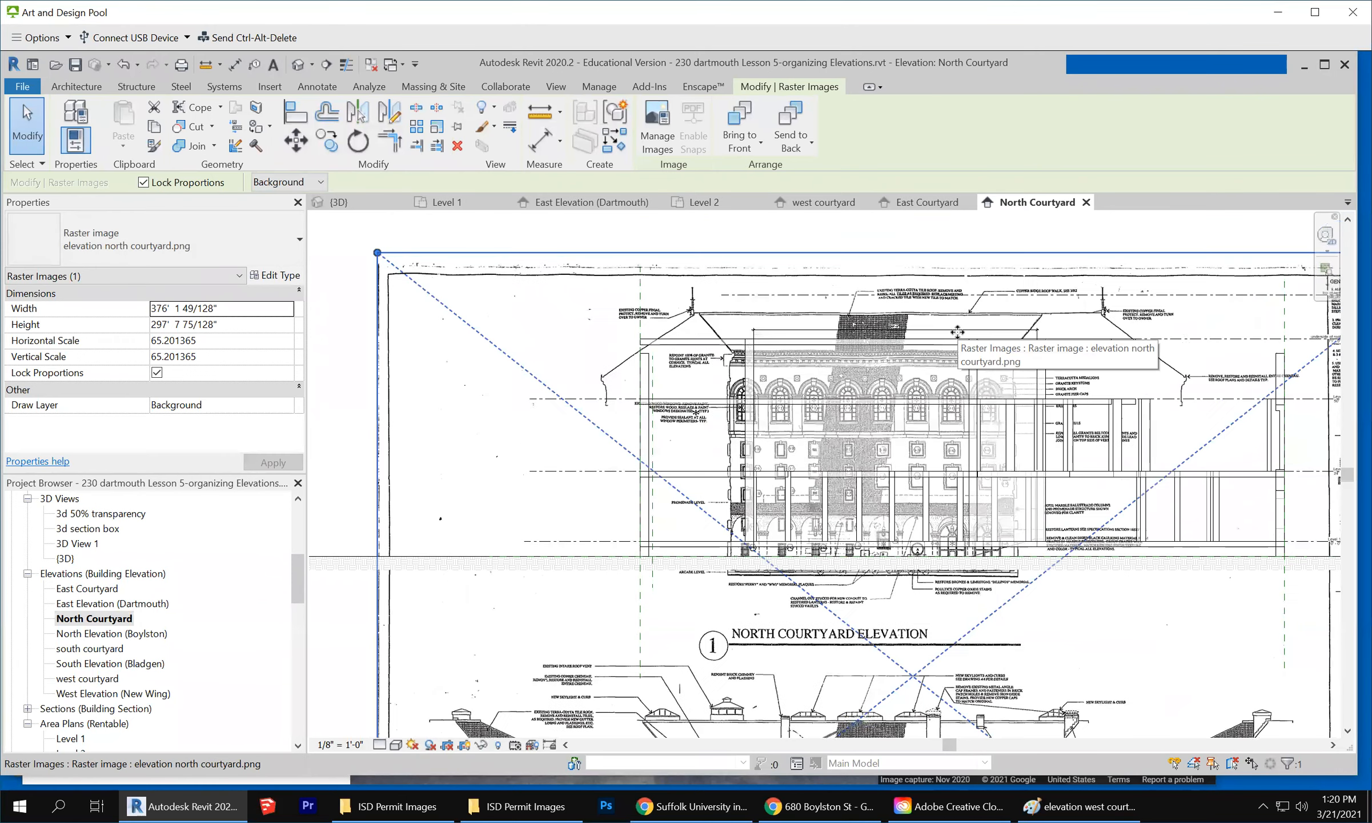
Nudge the elevation north courtyard.png image up to line up the facade's floors with the model's levels
key(Up)
key(Up)
key(Up)
key(Up)
key(Up)
key(Up)
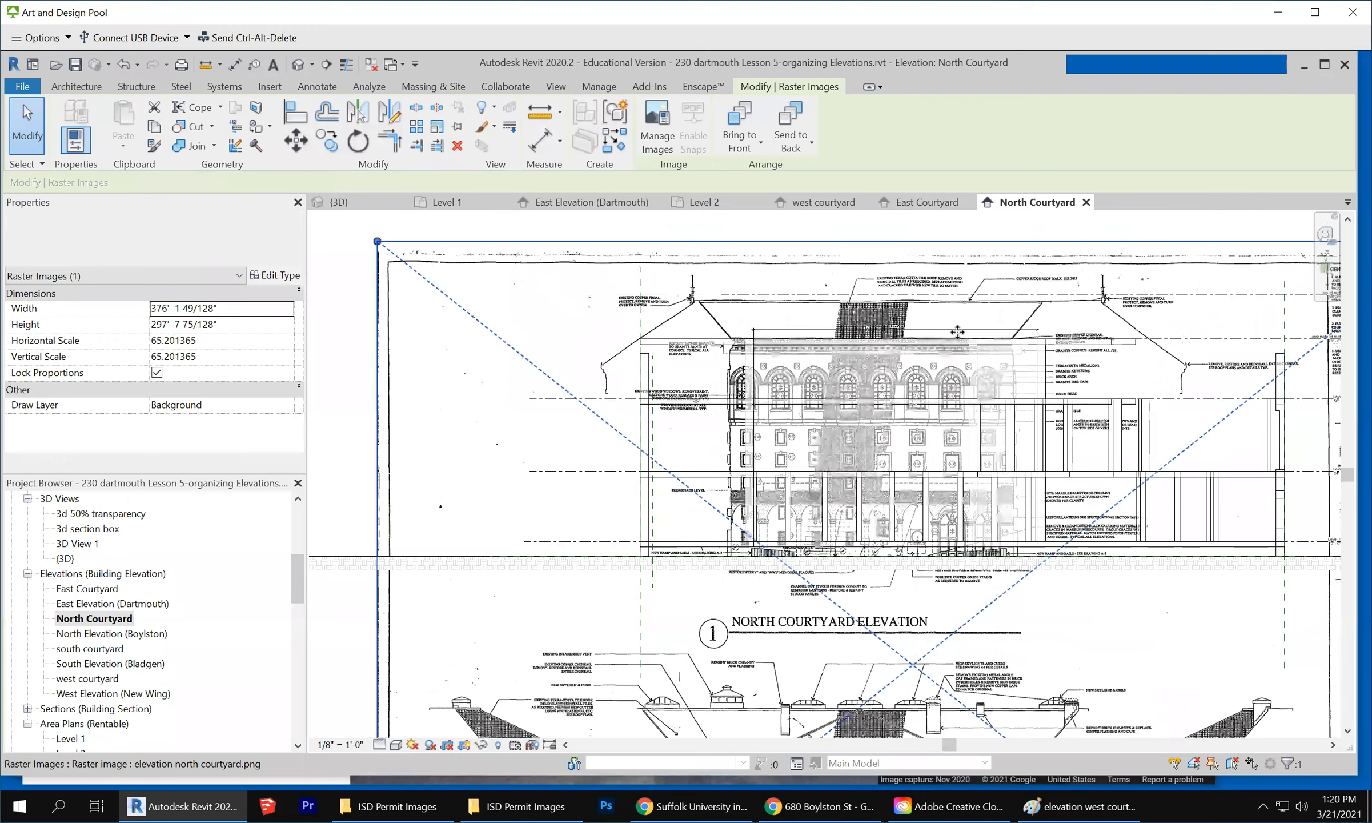
key(Up)
key(Up)
key(Up)
key(Up)
key(Up)
key(Up)
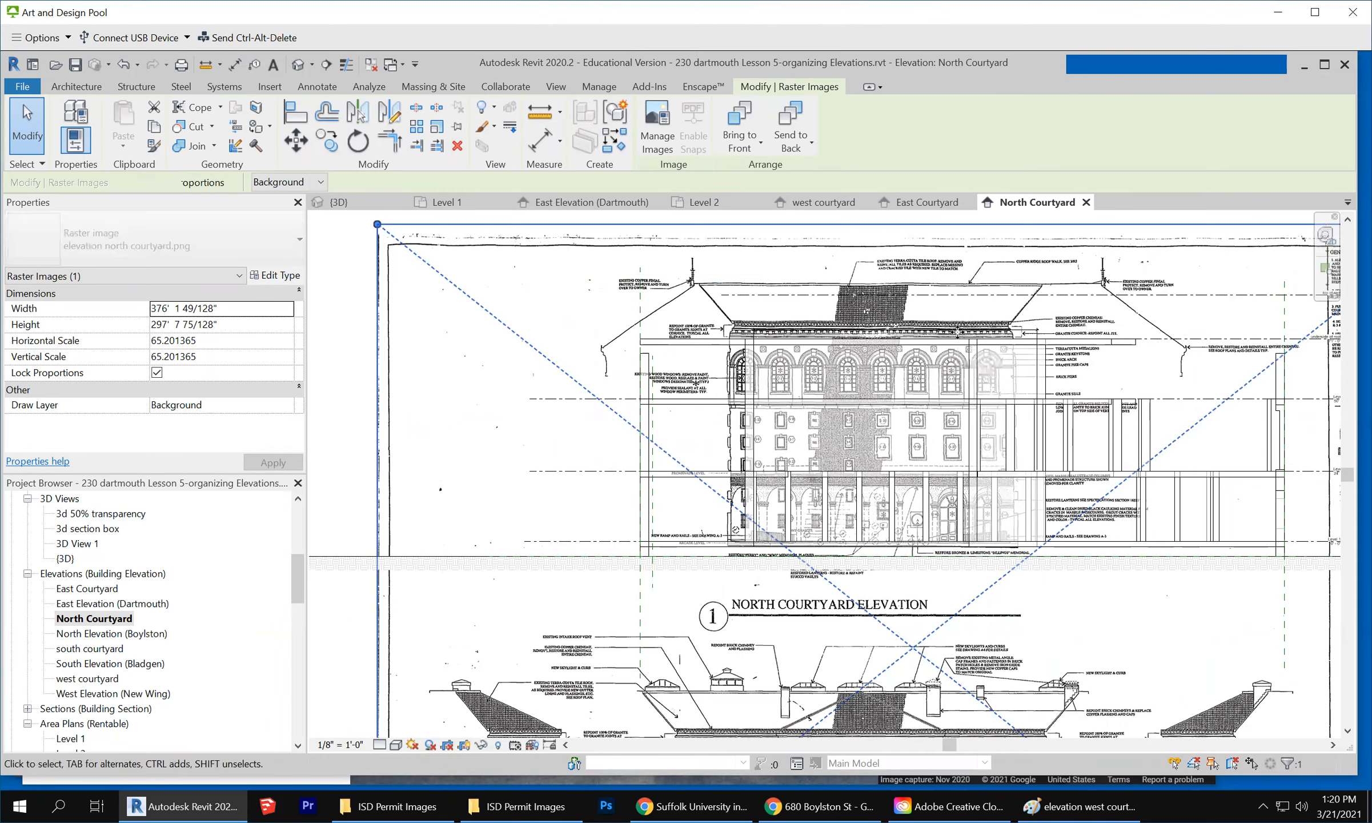
Nudge the elevation north courtyard.png image right until the facade fits between the courtyard side walls, and check its alignment at the arcade
key(Right)
key(Right)
key(Right)
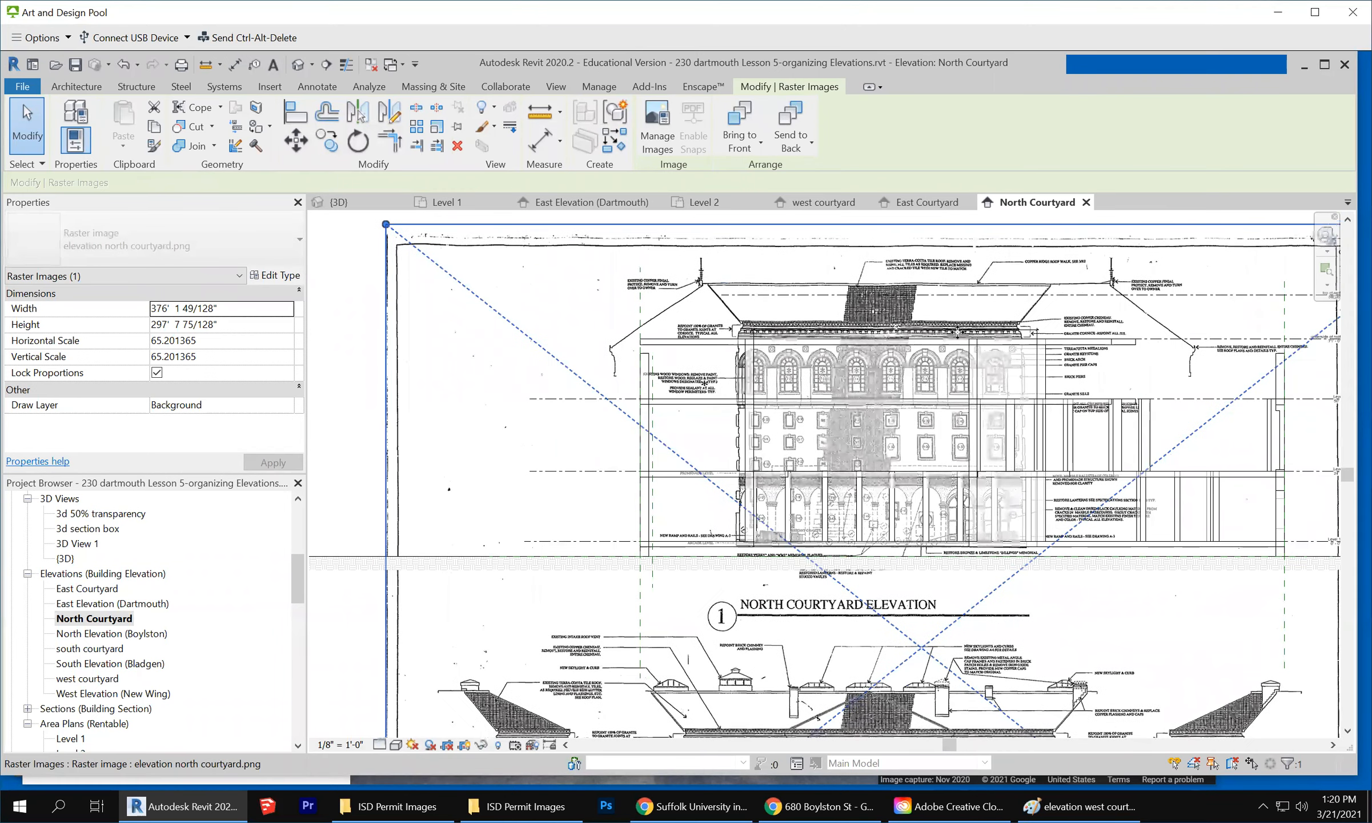
key(Right)
key(Right)
key(Right)
key(Right)
key(Right)
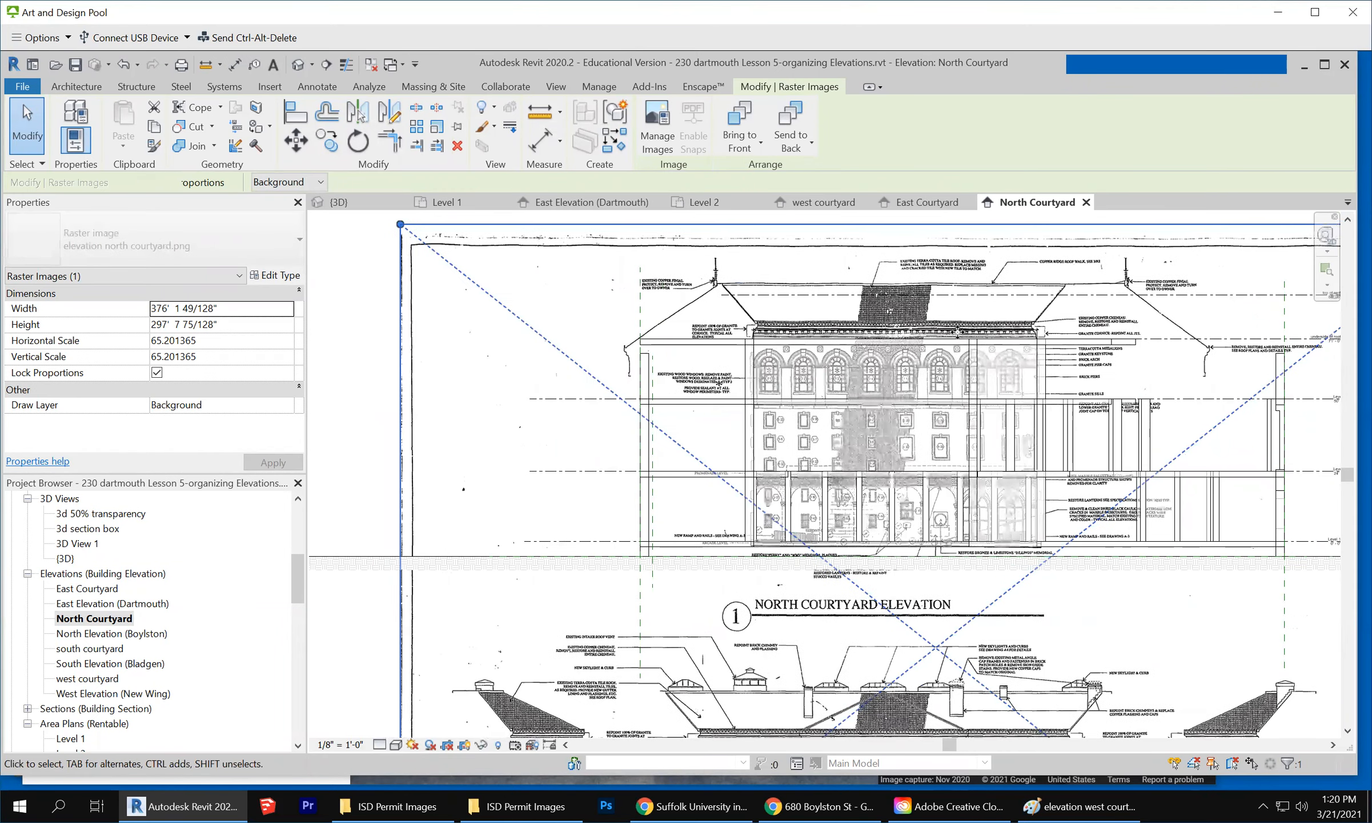
key(Right)
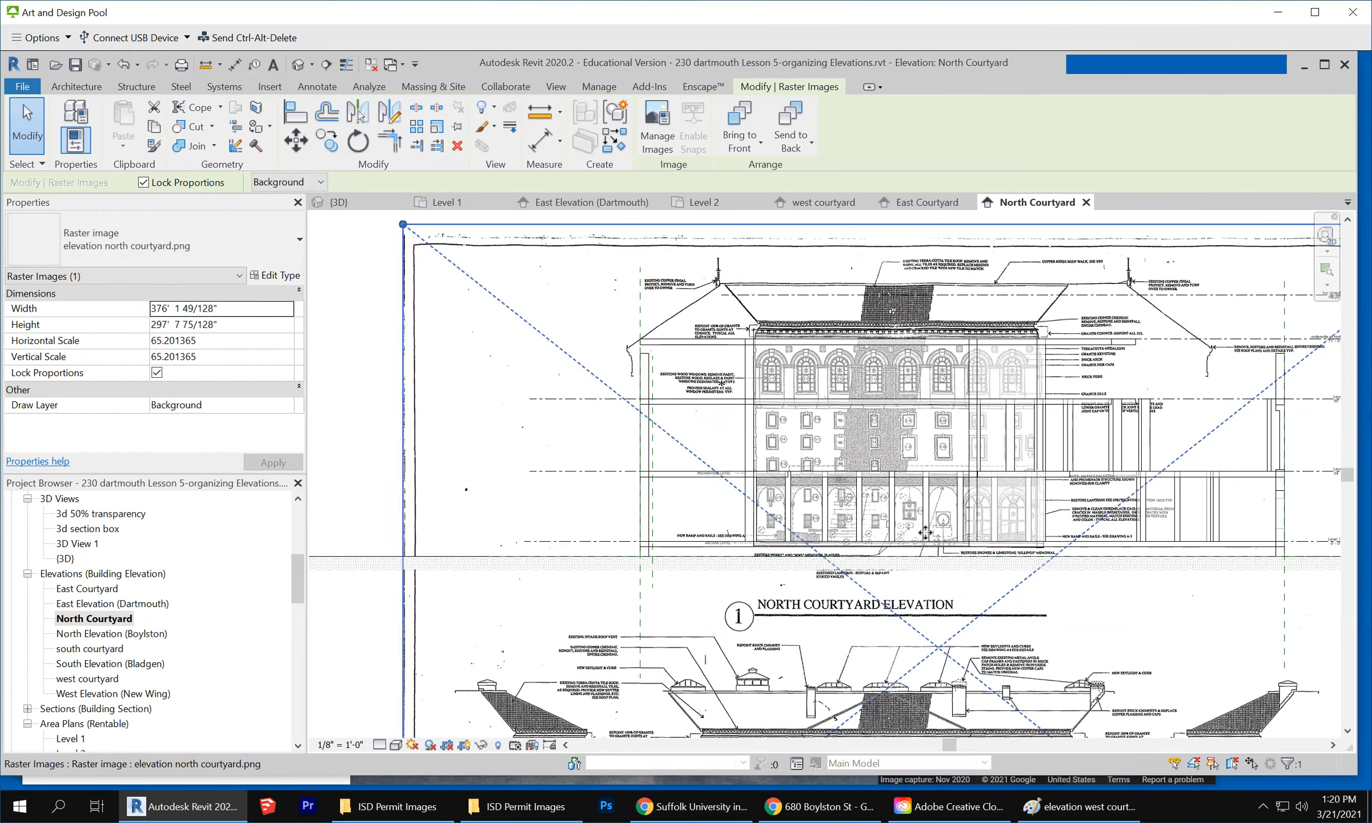
scroll(926, 532, up, 5)
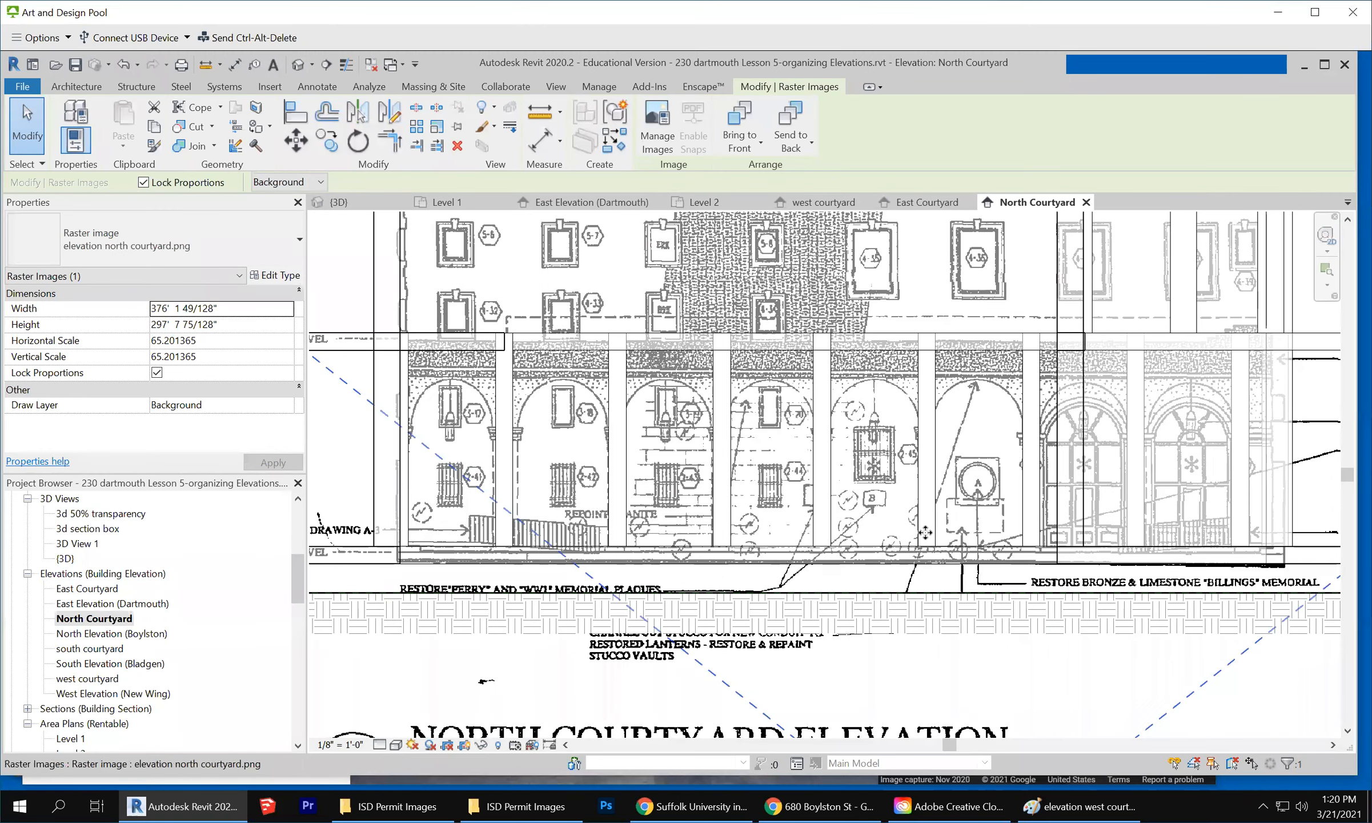
Fine-tune the horizontal position of the elevation north courtyard.png image with small nudges, ending slightly further left against the arcade columns
key(Right)
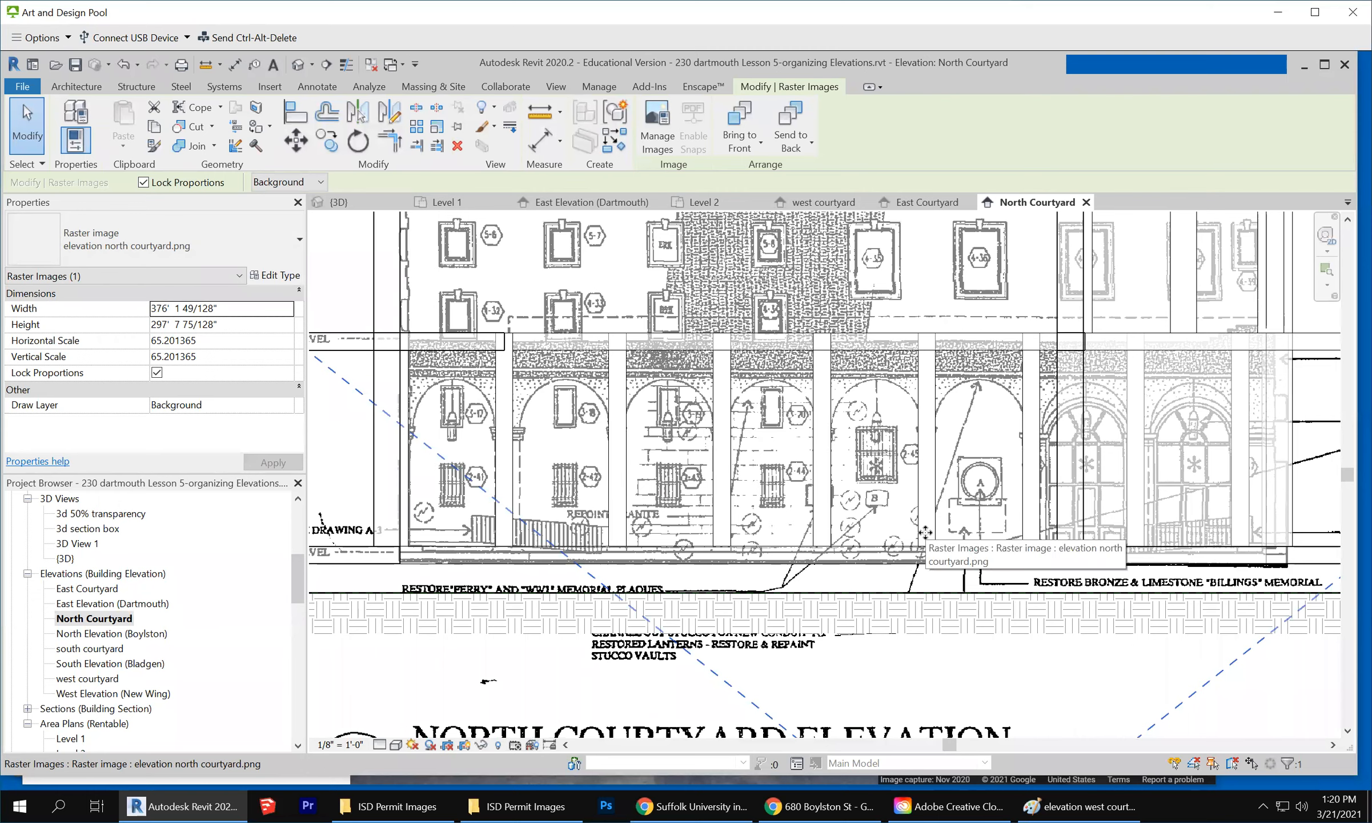
key(Left)
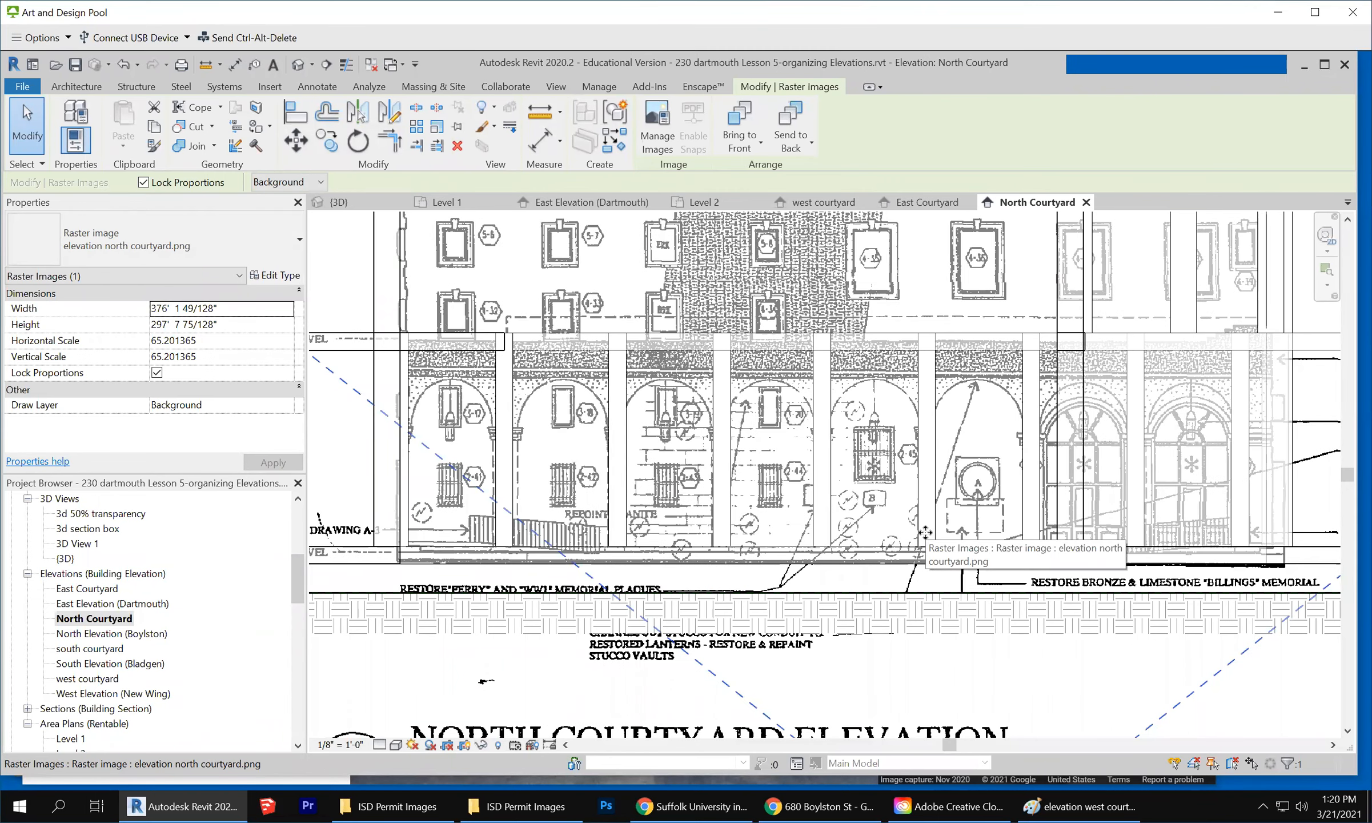
key(Left)
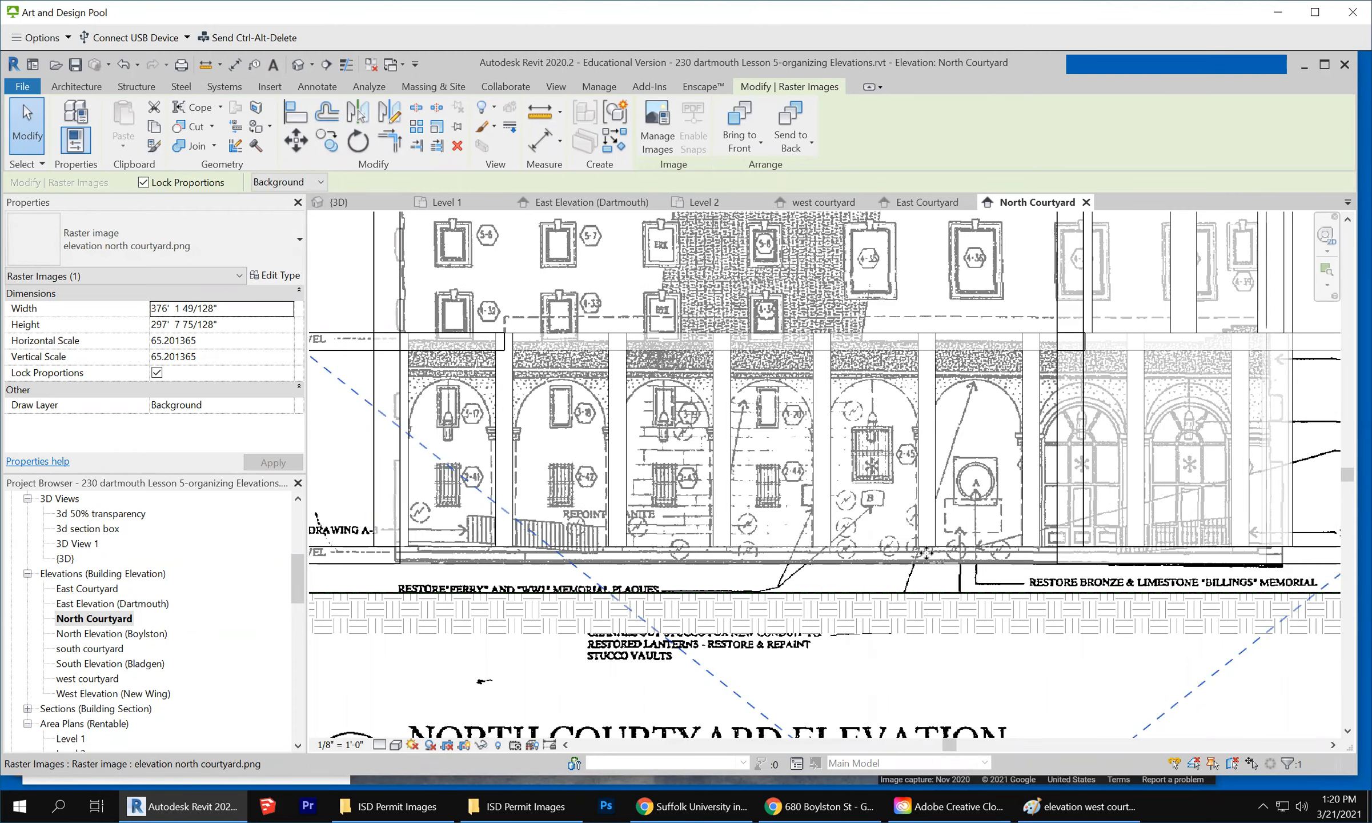
scroll(926, 553, down, 1)
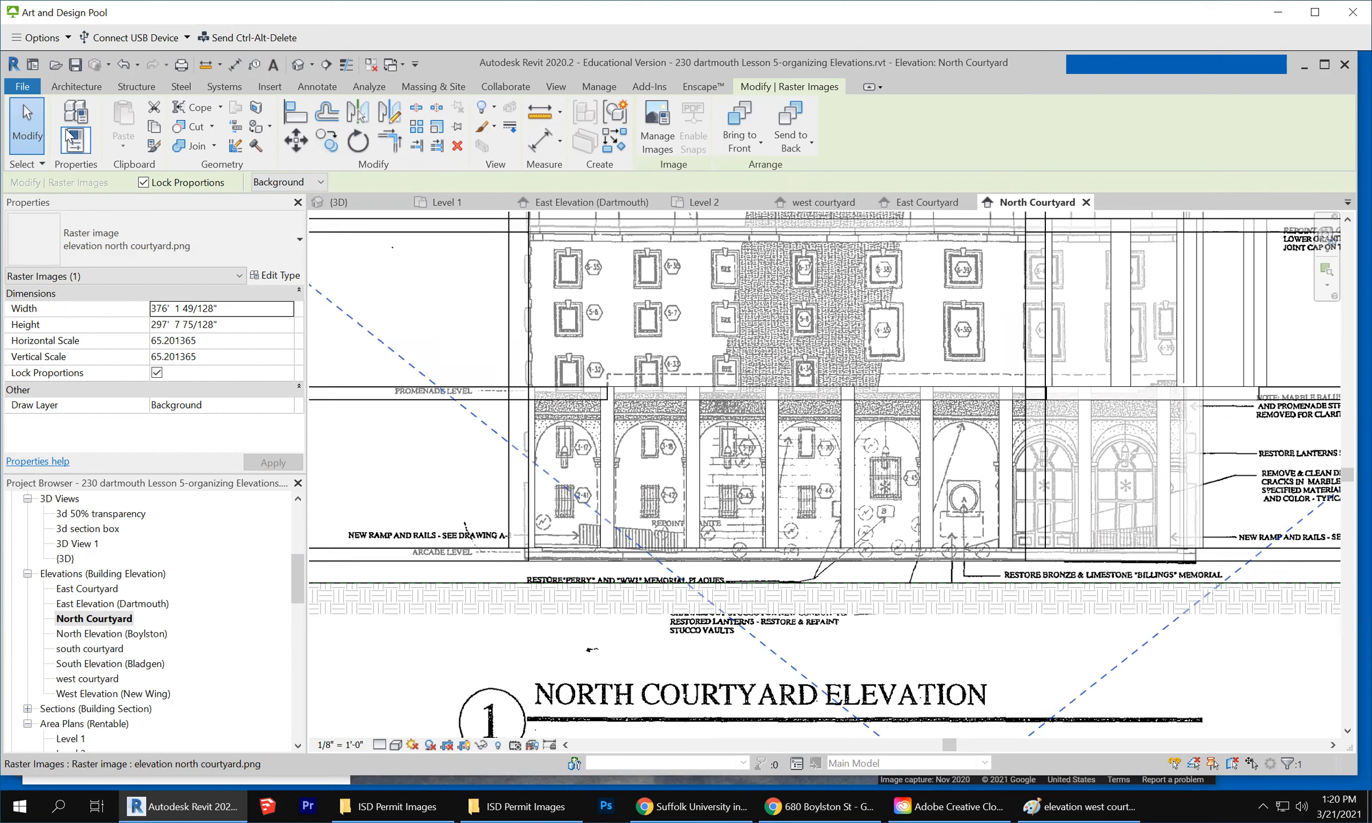
Save the project with the North Courtyard image in its aligned position
click(26, 124)
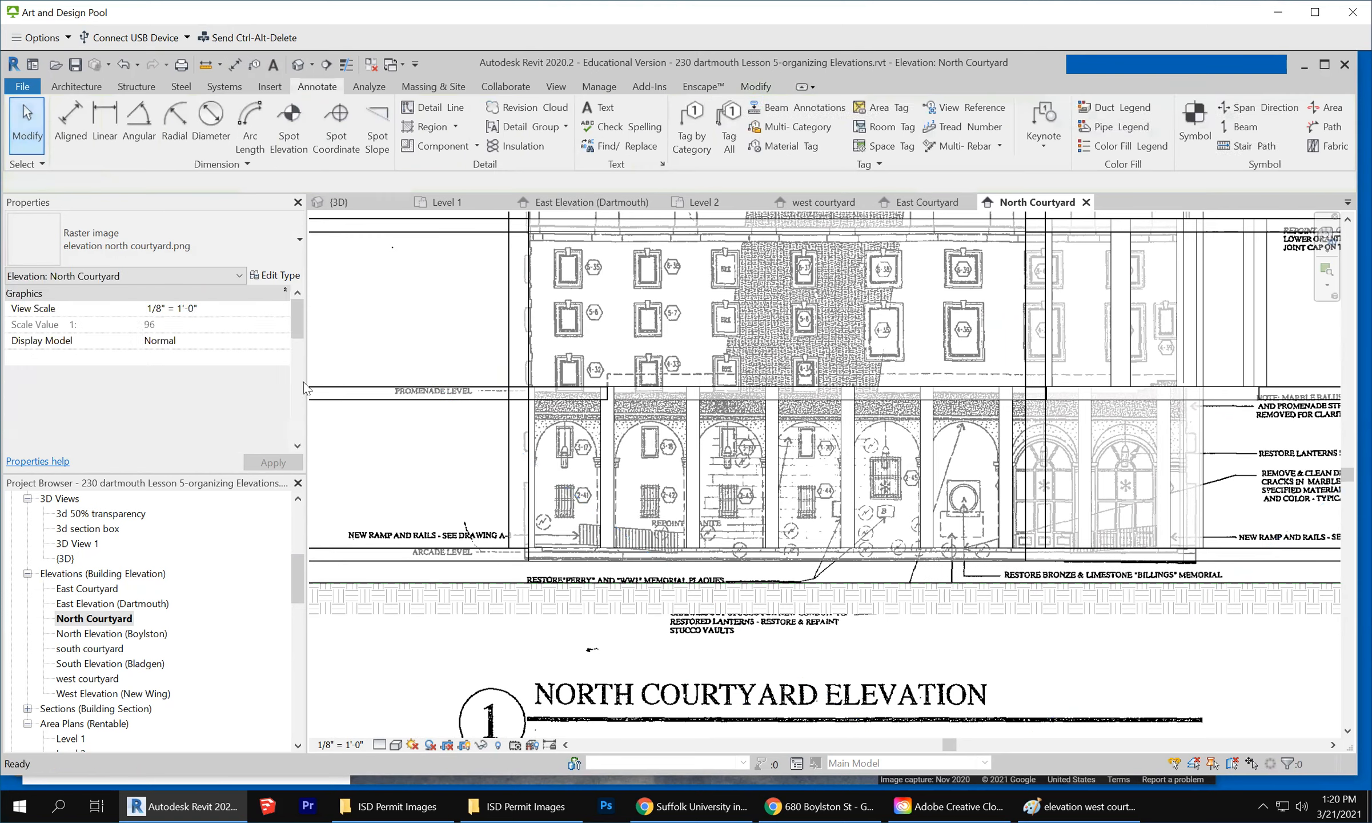
click(508, 467)
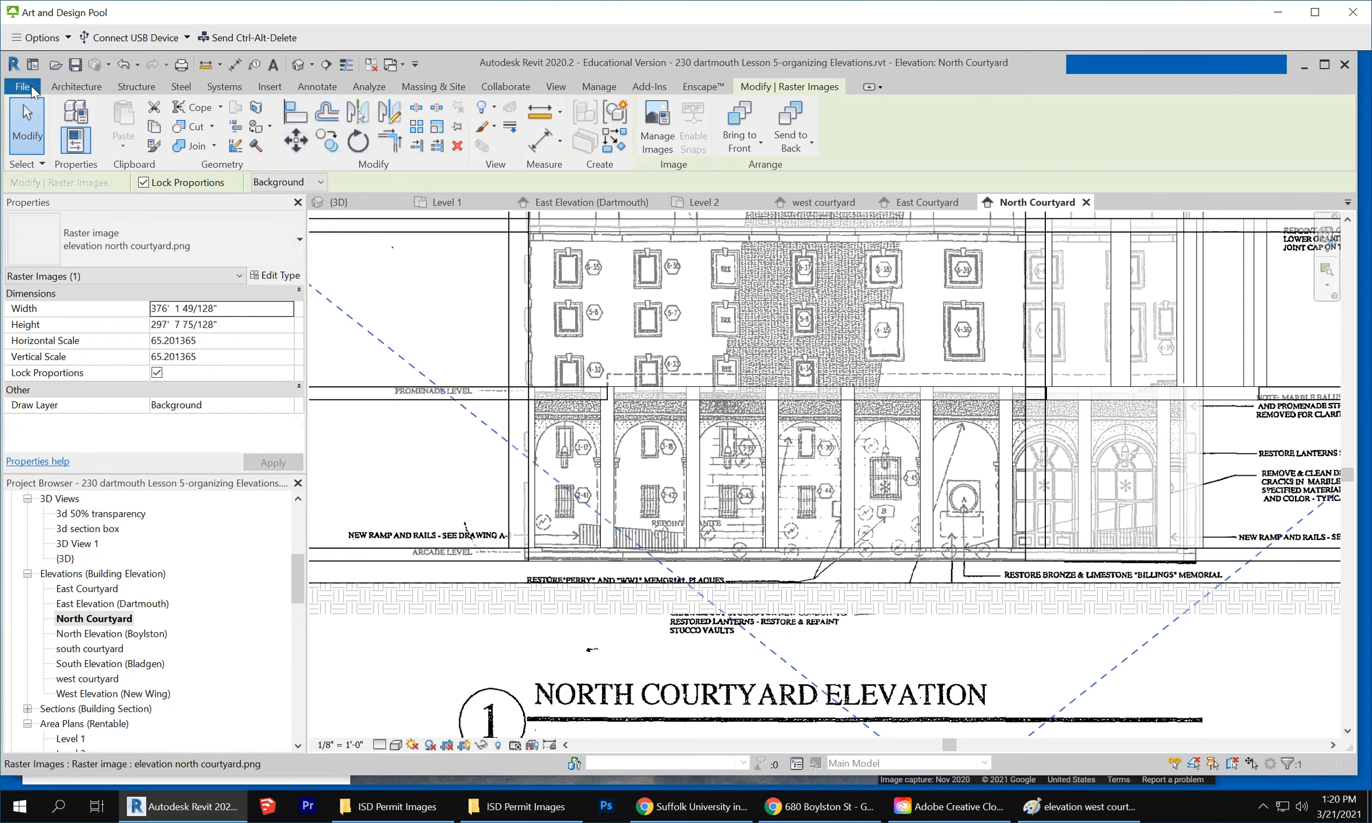
click(23, 87)
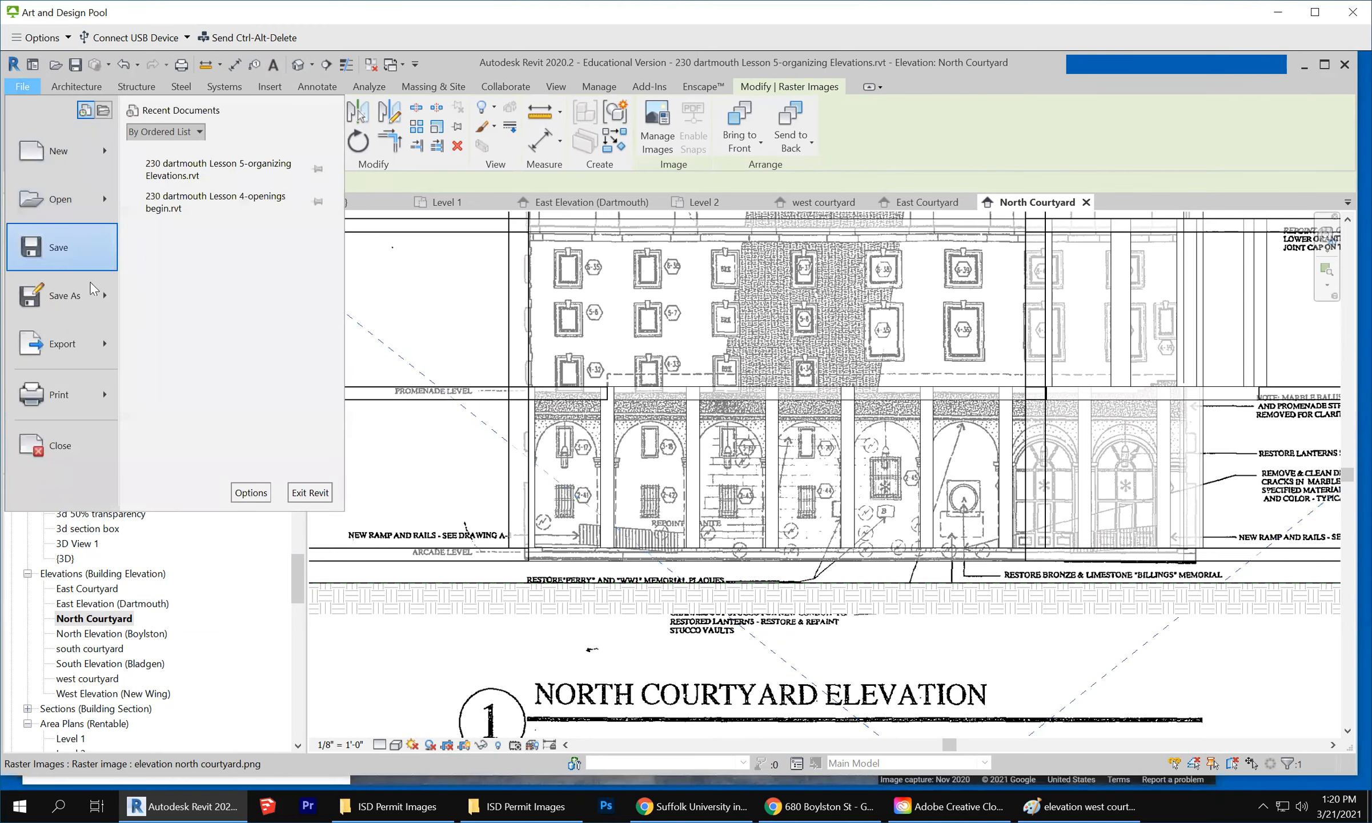
click(57, 245)
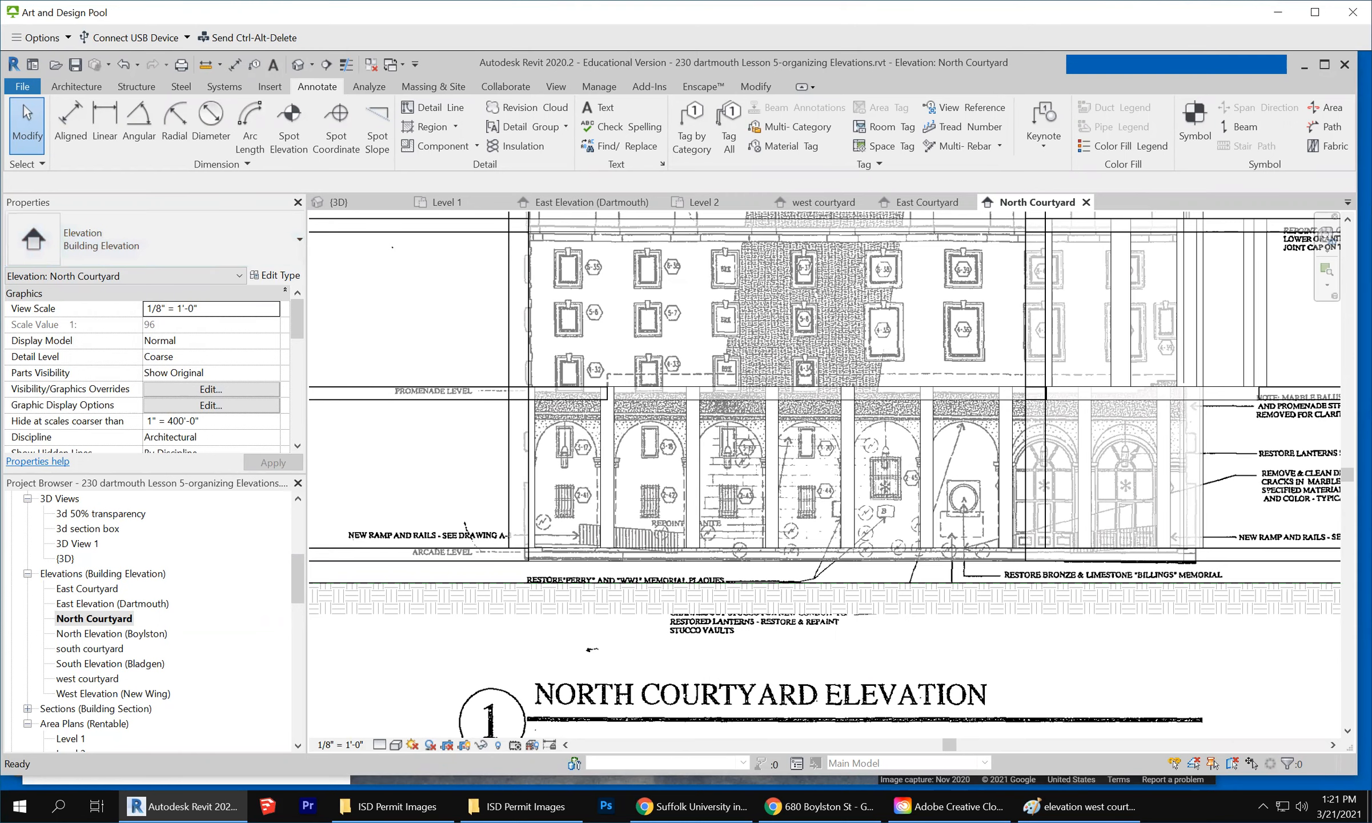
Review the drawings placed in the East Elevation (Dartmouth), East Courtyard and North Courtyard views
double_click(135, 604)
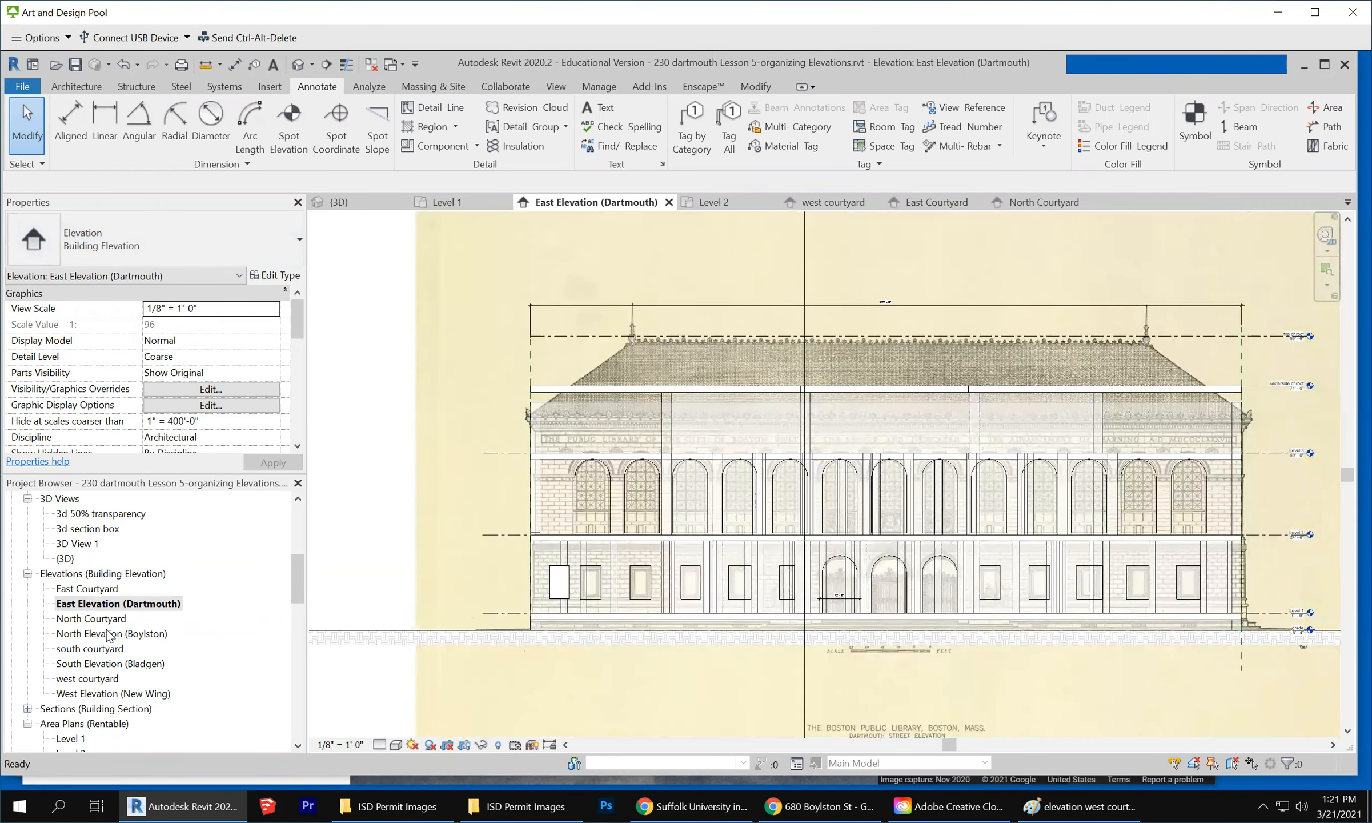
click(94, 593)
double_click(94, 593)
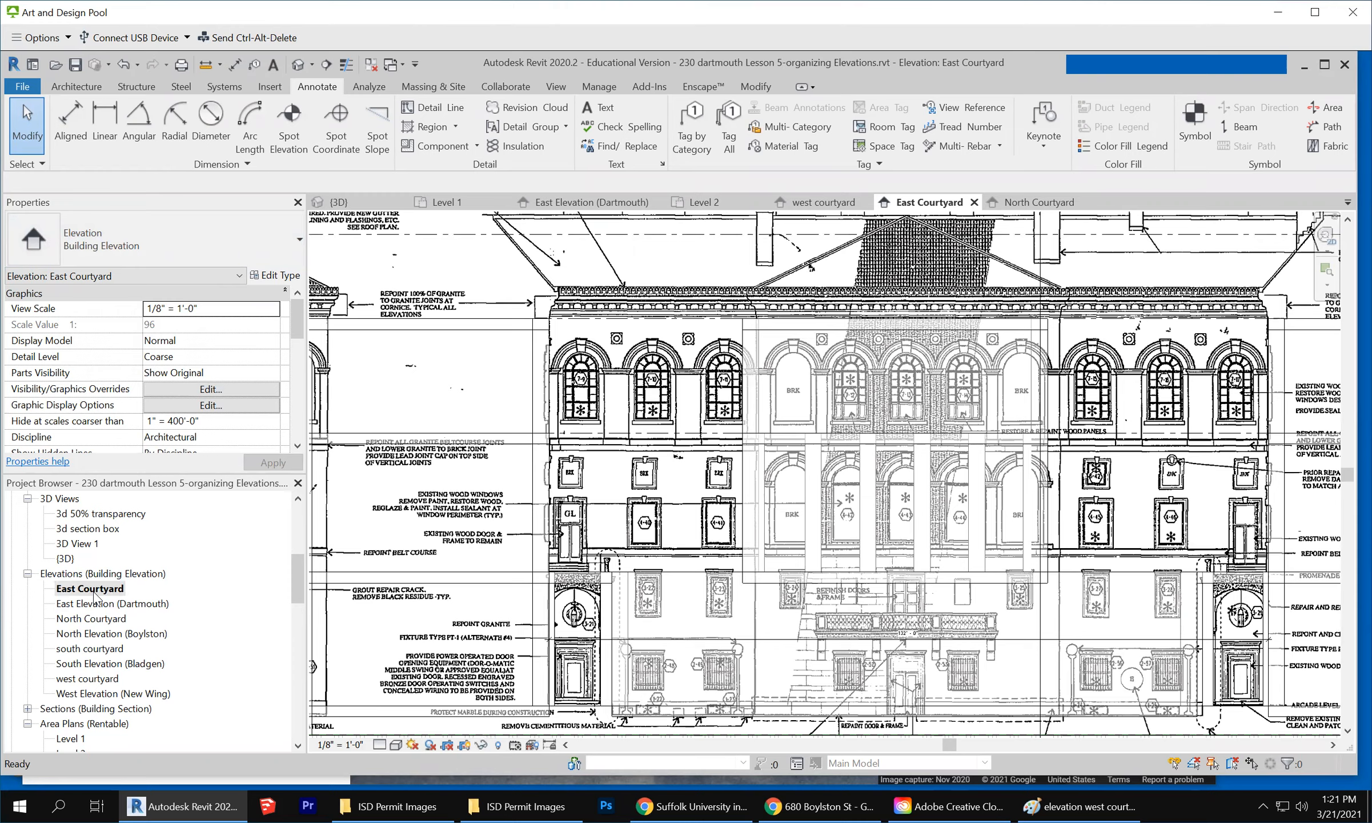
double_click(99, 621)
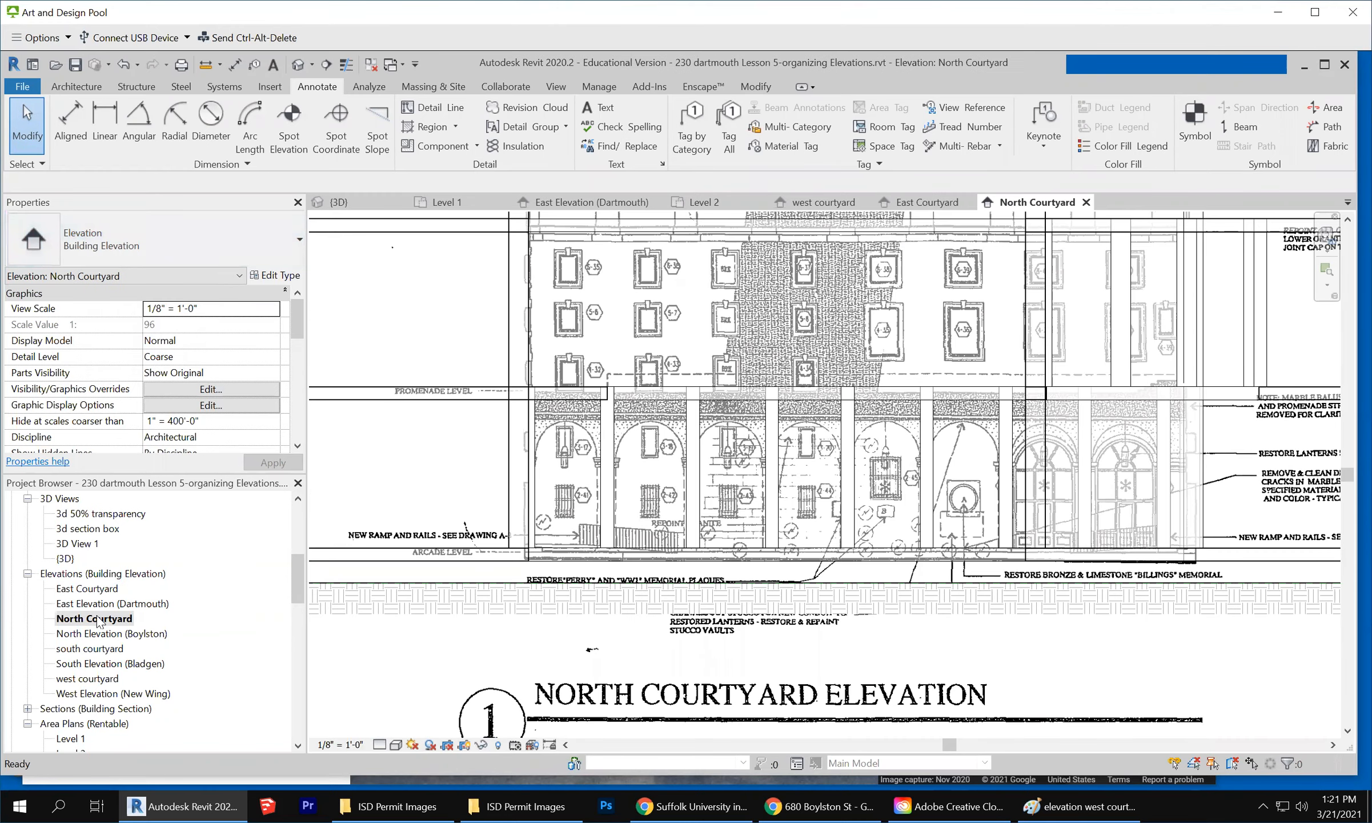
Open the south courtyard elevation and turn off its Crop View so the whole building width shows
double_click(97, 649)
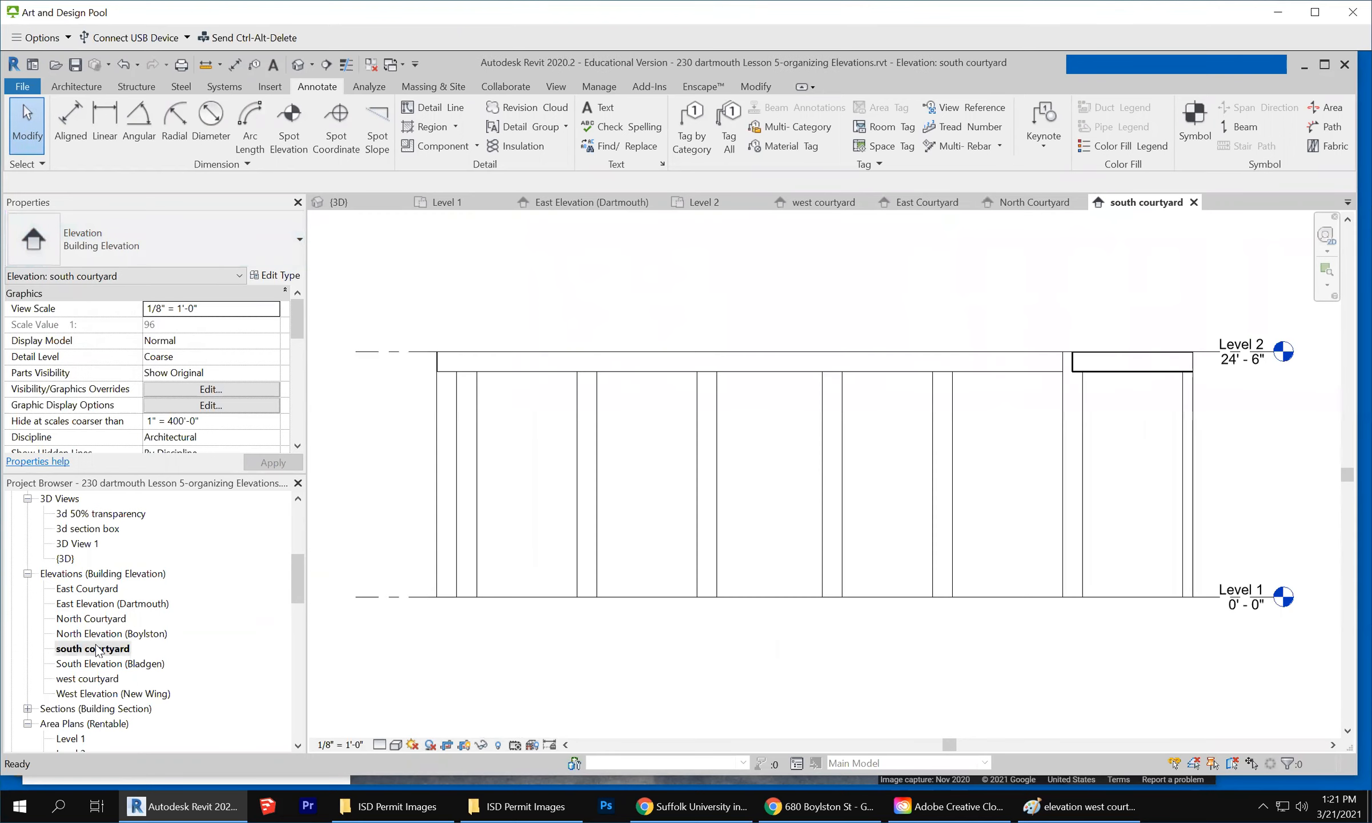
scroll(1121, 647, down, 2)
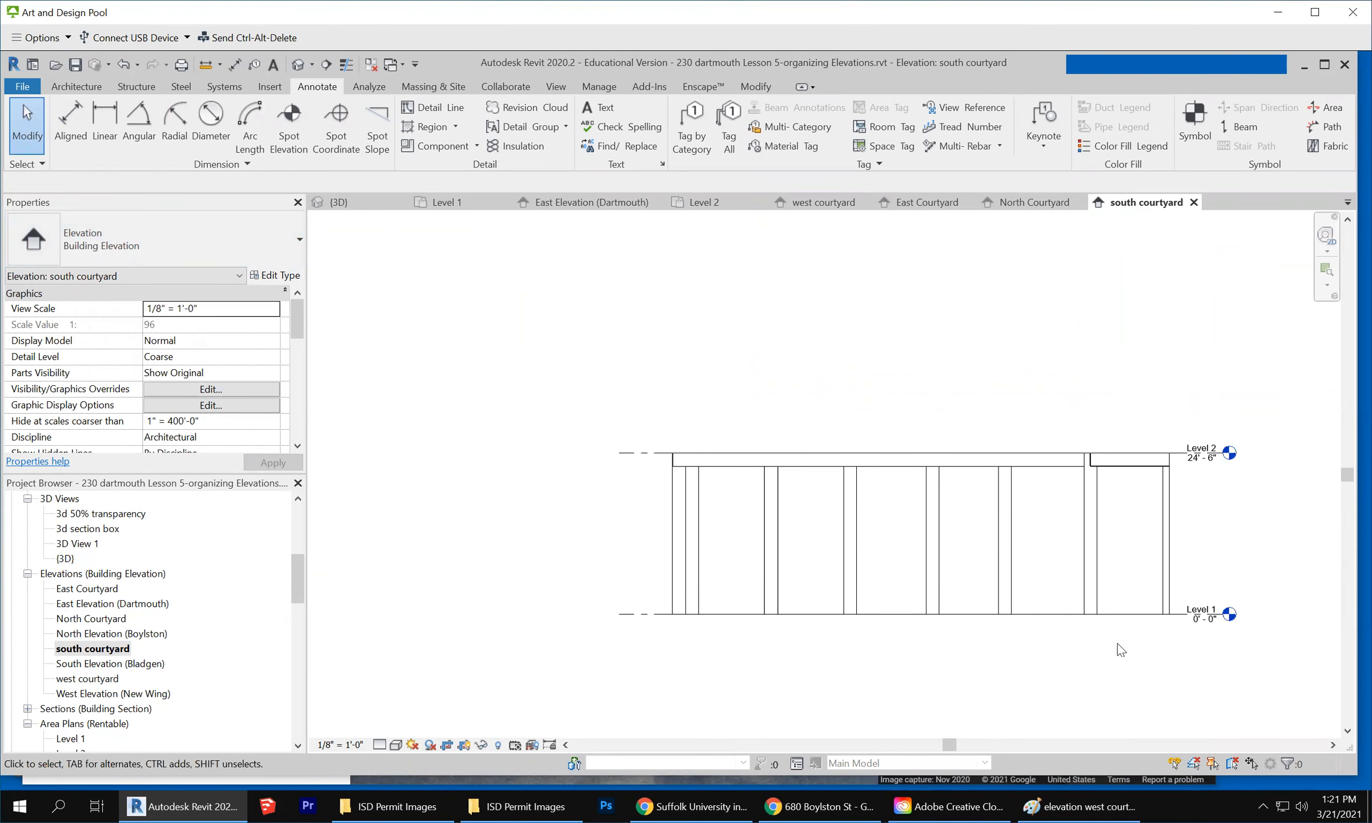
scroll(748, 526, down, 2)
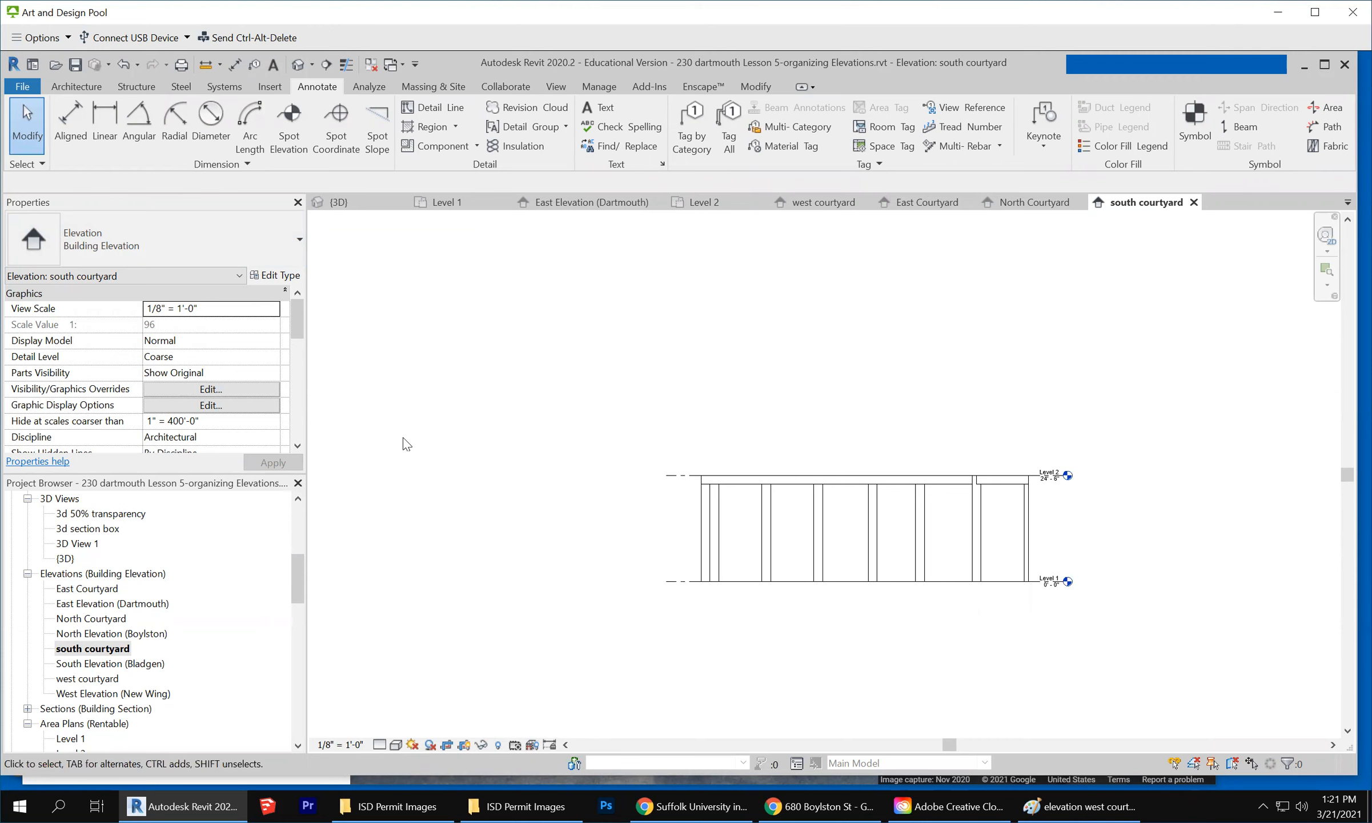
drag(298, 324, 302, 362)
scroll(301, 363, down, 2)
click(151, 340)
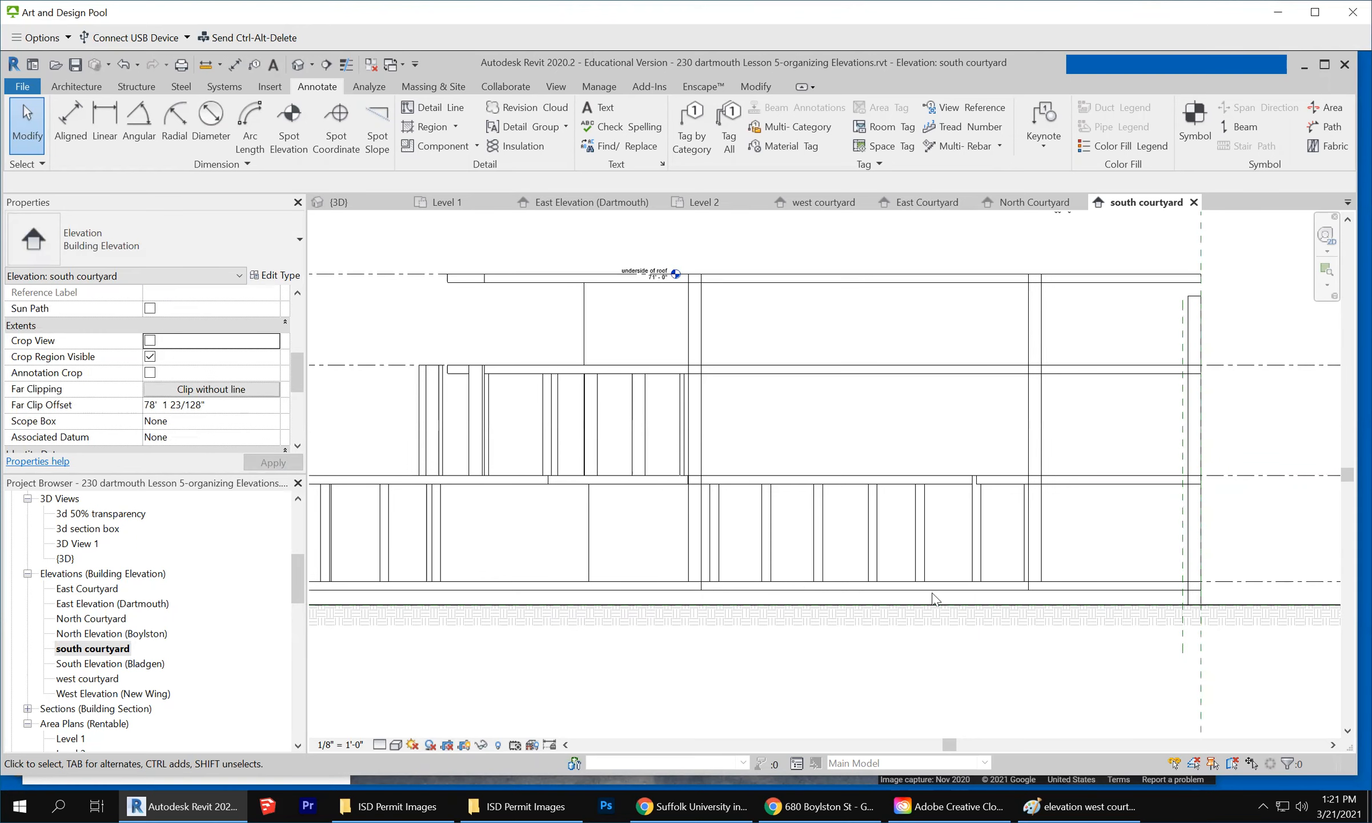
scroll(935, 599, down, 3)
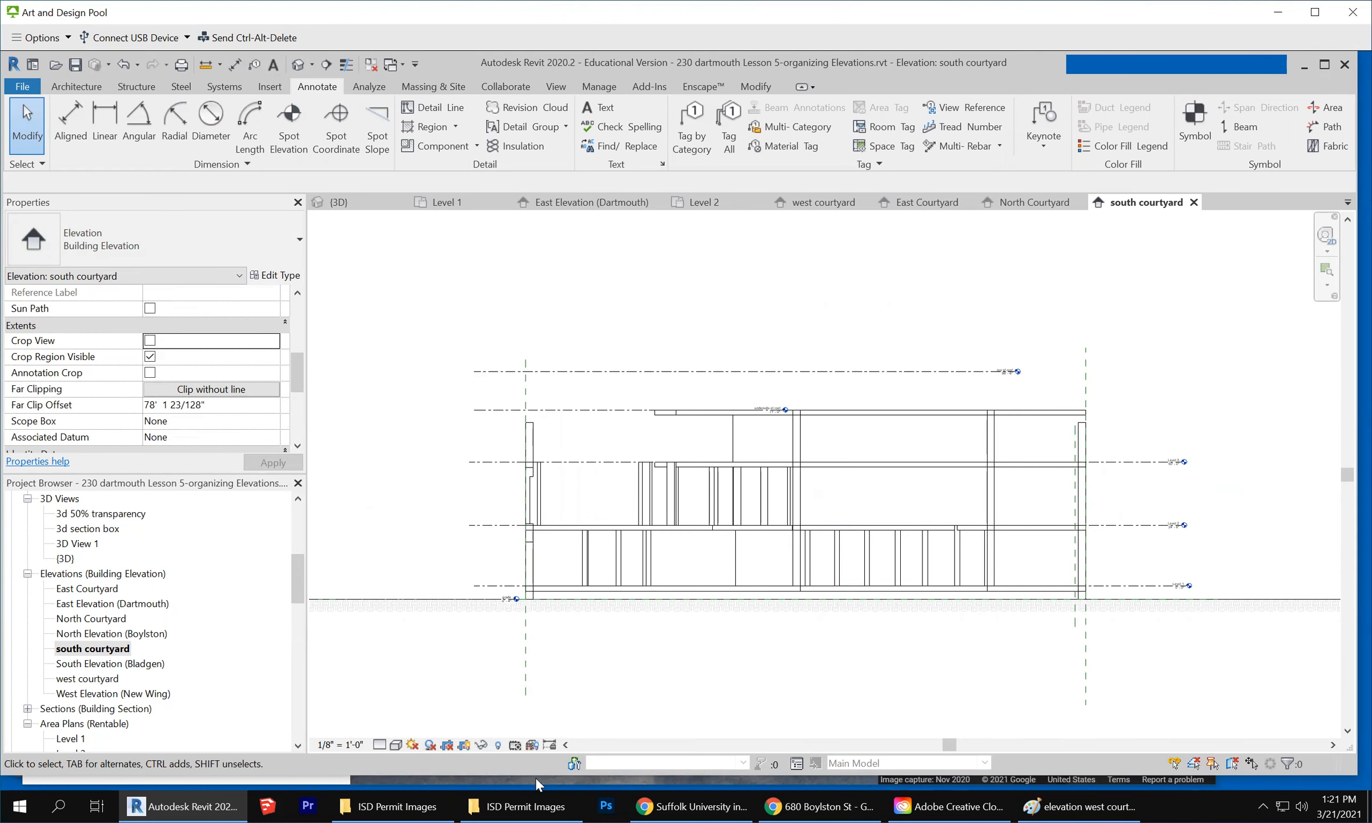
Look up the elevation south court.png file in the ISD Permit Images folder, and return to the south courtyard elevation in Revit
mouse_move(525, 806)
click(534, 754)
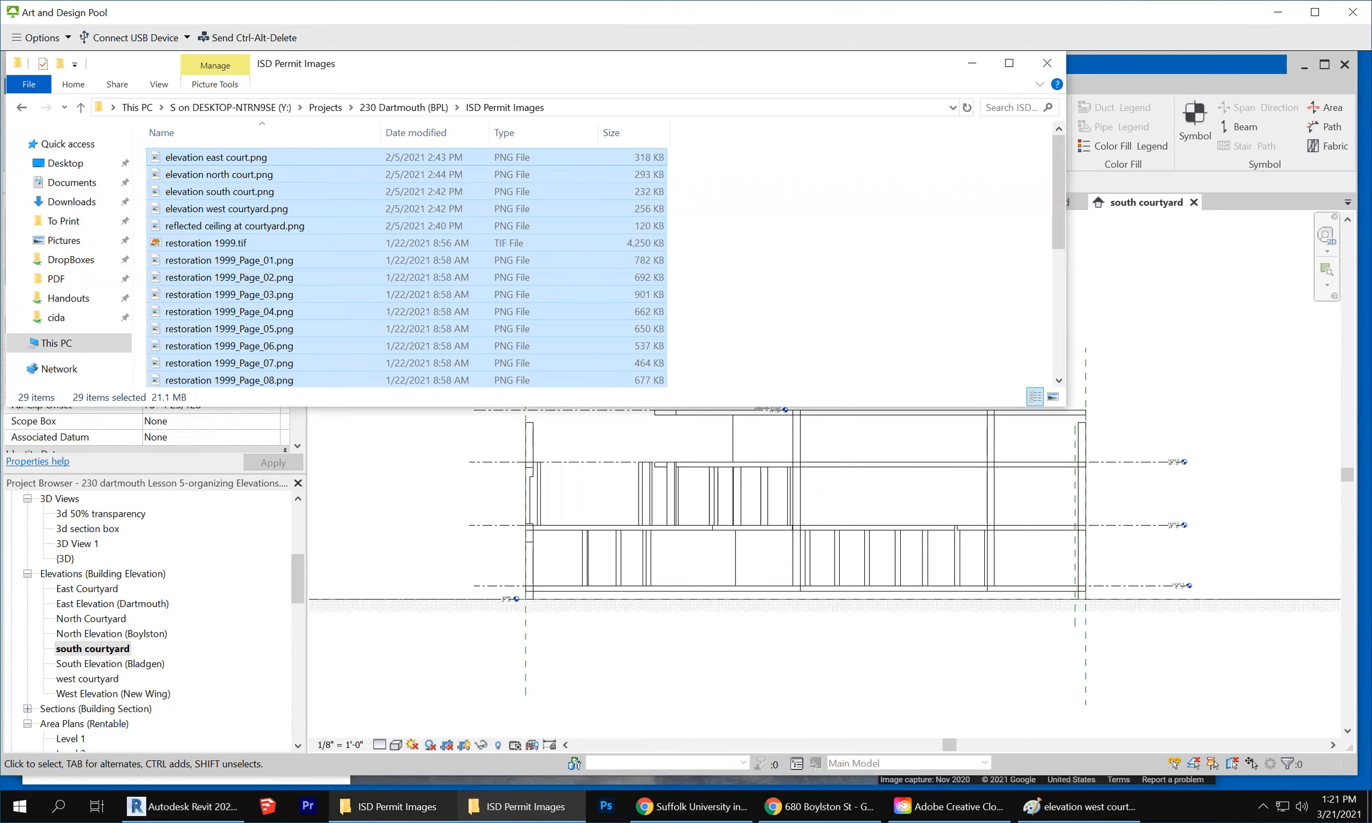
click(525, 806)
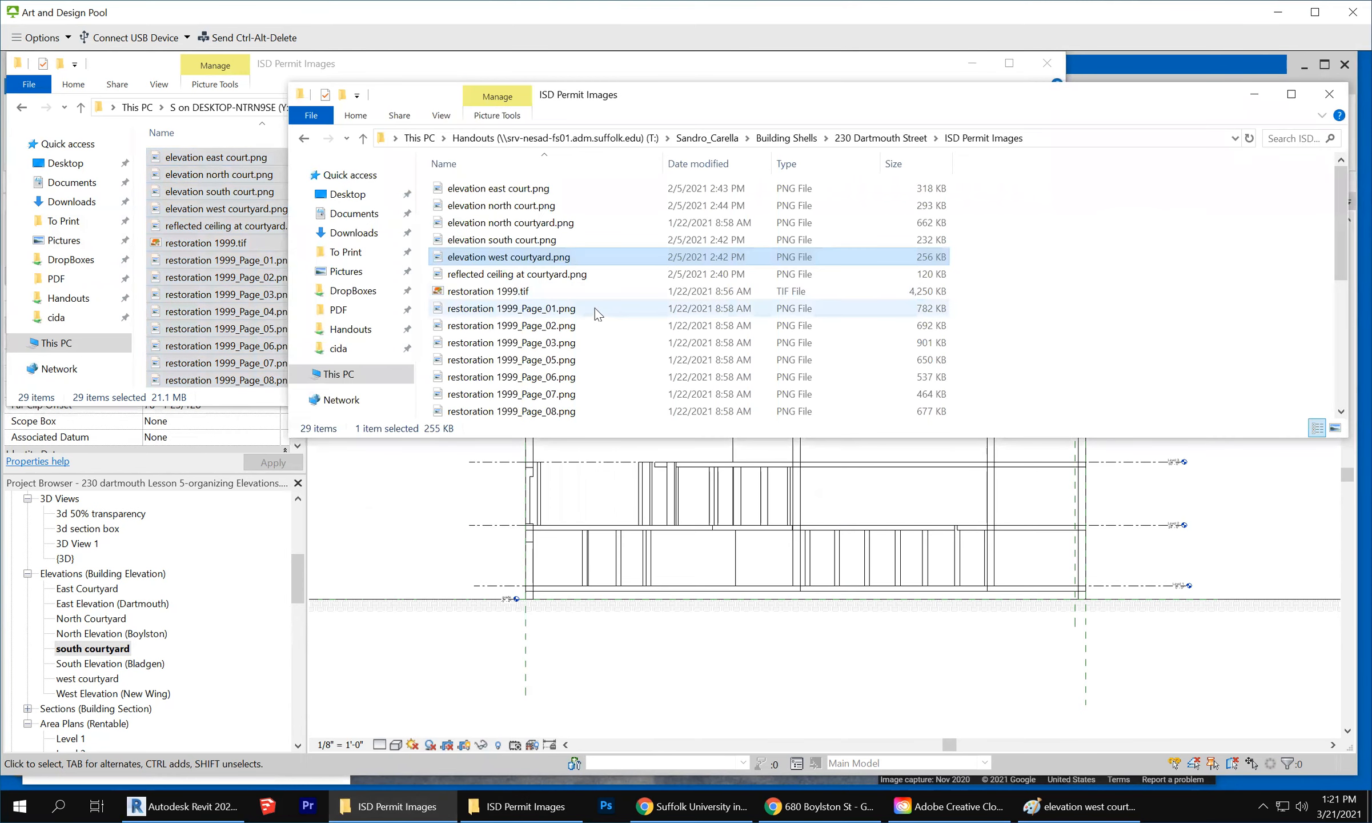
click(524, 246)
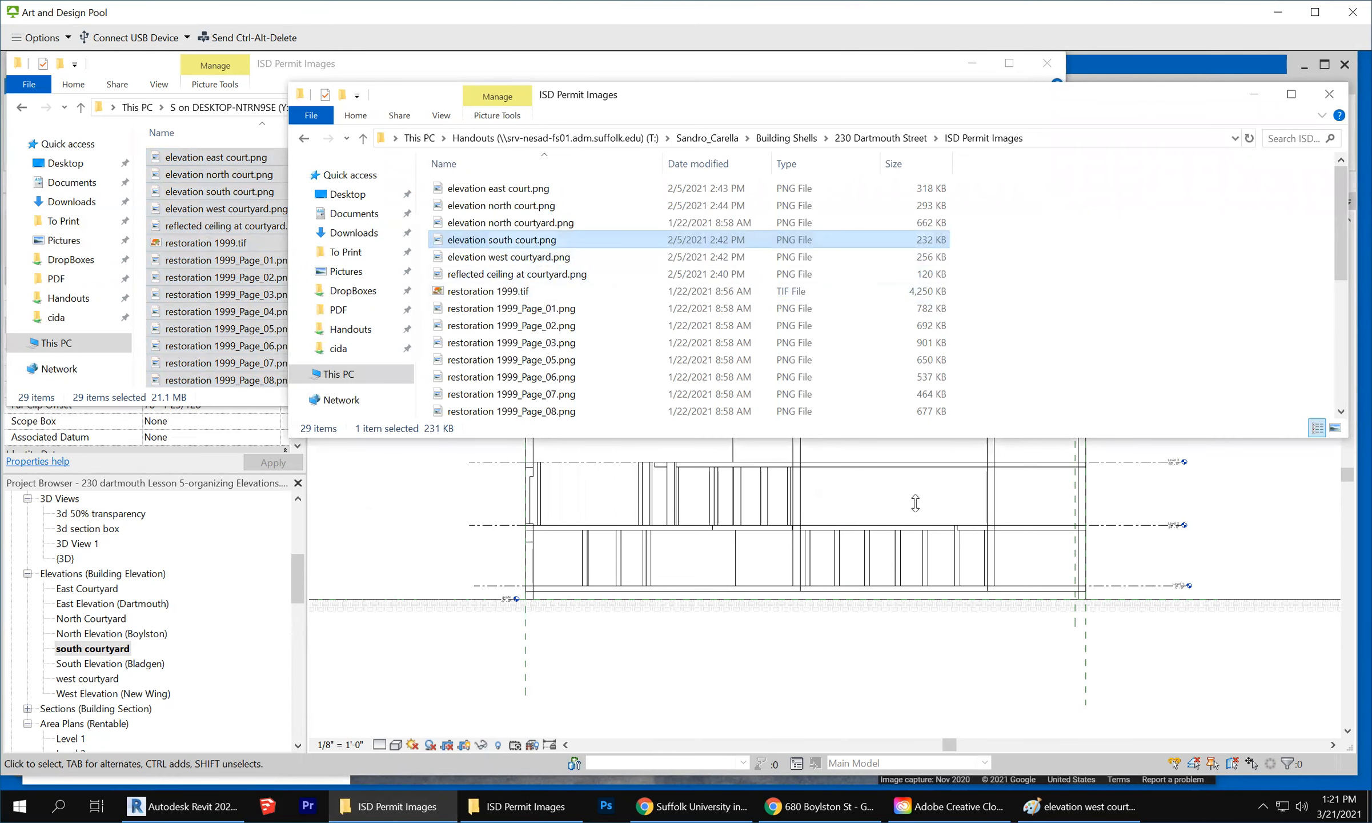
click(853, 657)
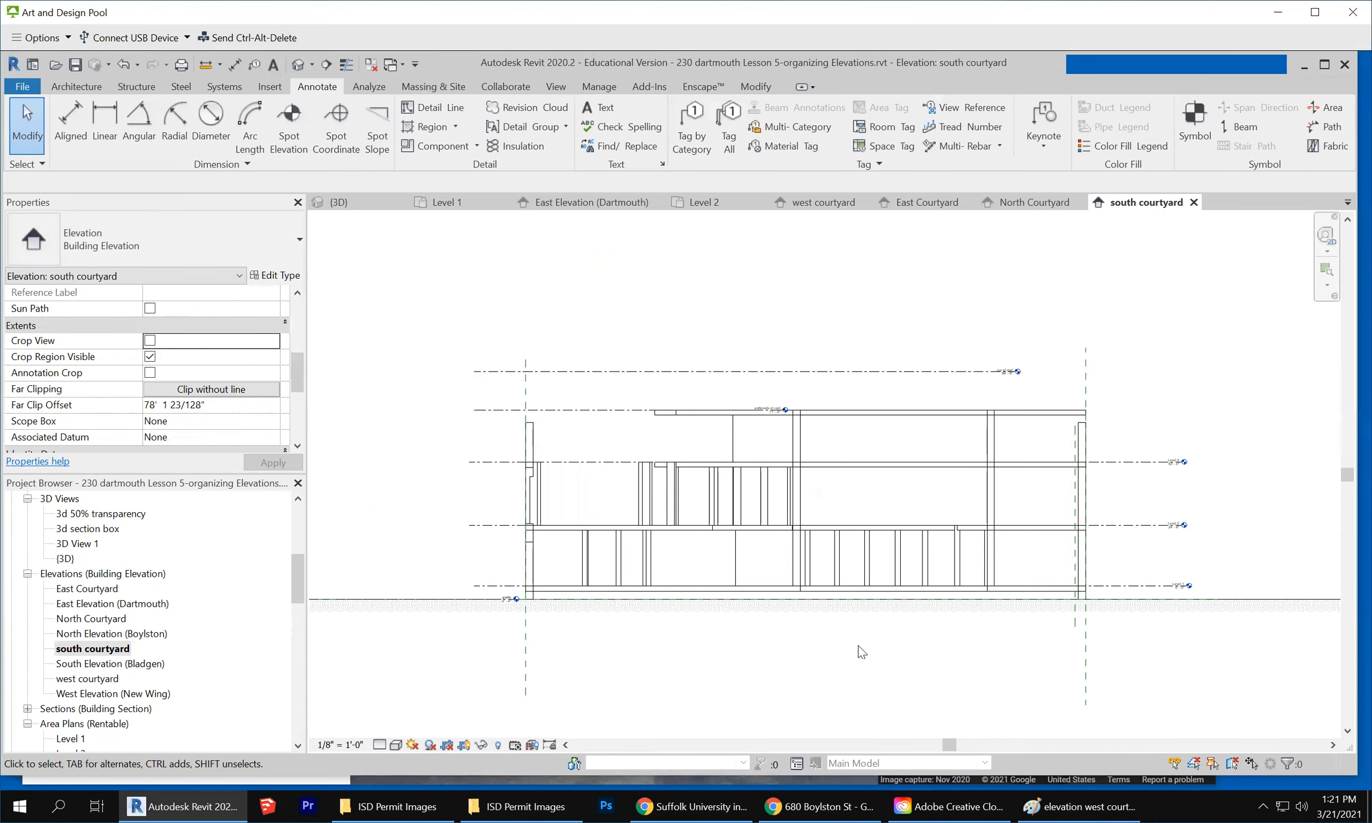
Override the surface transparency of Walls to 50% in the south courtyard elevation's visibility/graphics settings
key(v)
key(g)
scroll(662, 395, down, 2)
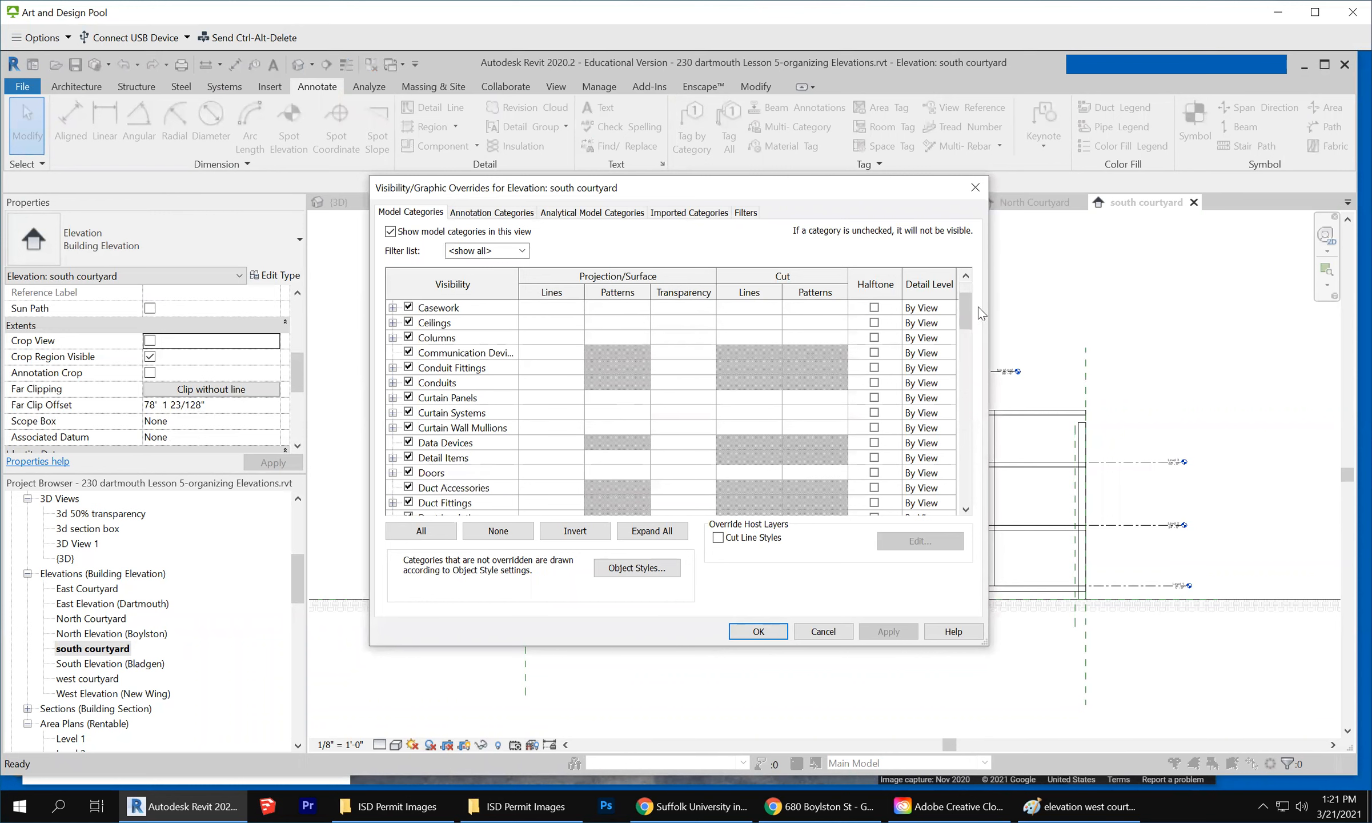
drag(965, 315, 979, 507)
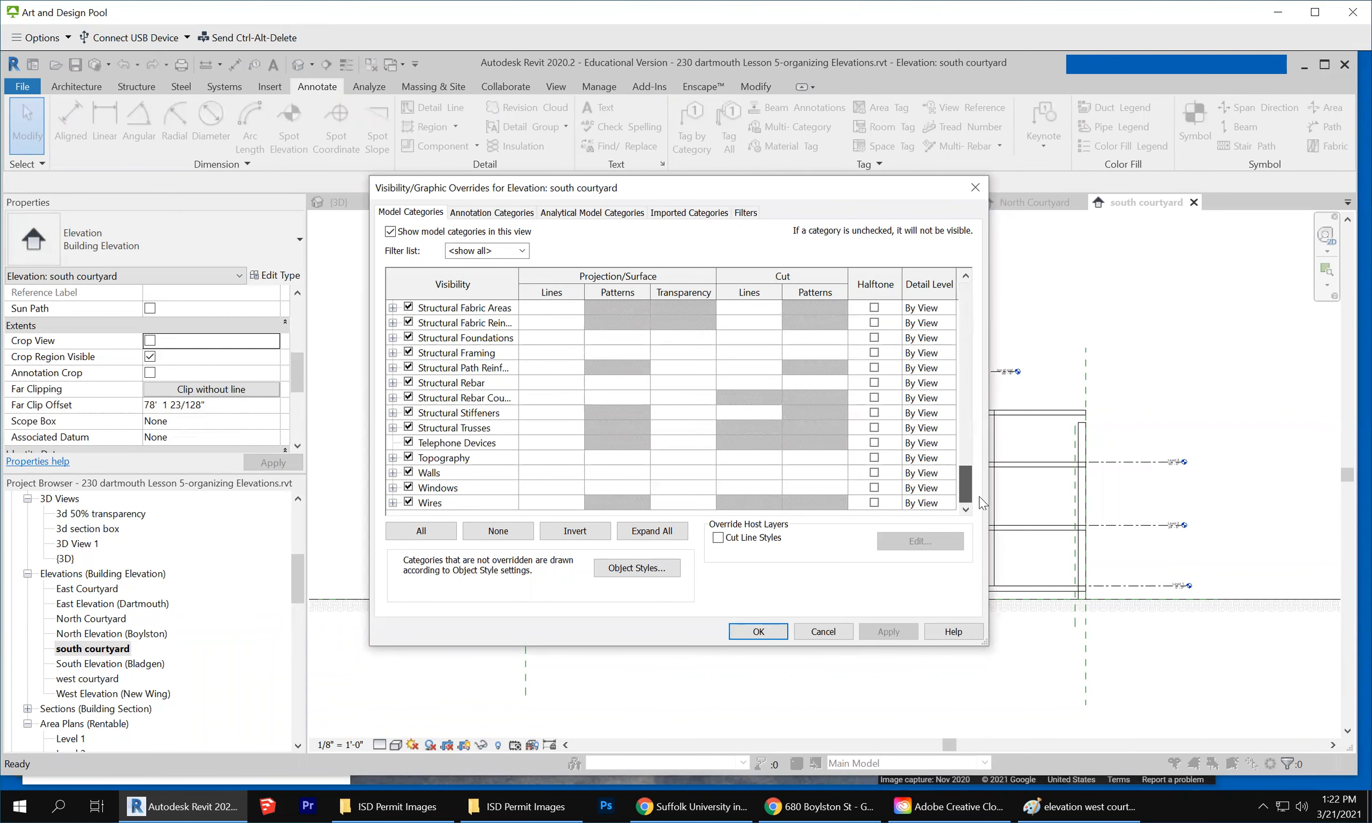
click(692, 476)
click(692, 474)
double_click(776, 414)
text(50)
key(Return)
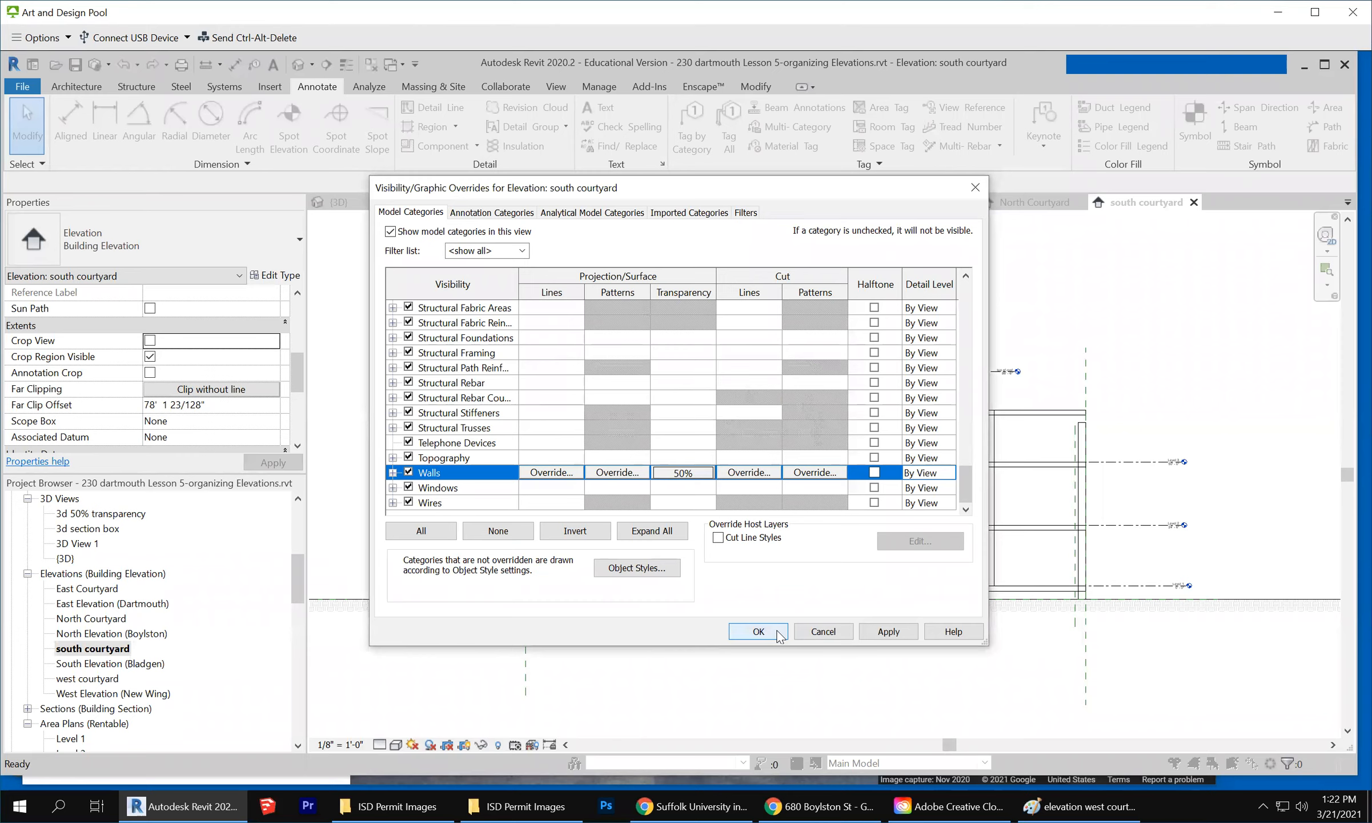
click(758, 631)
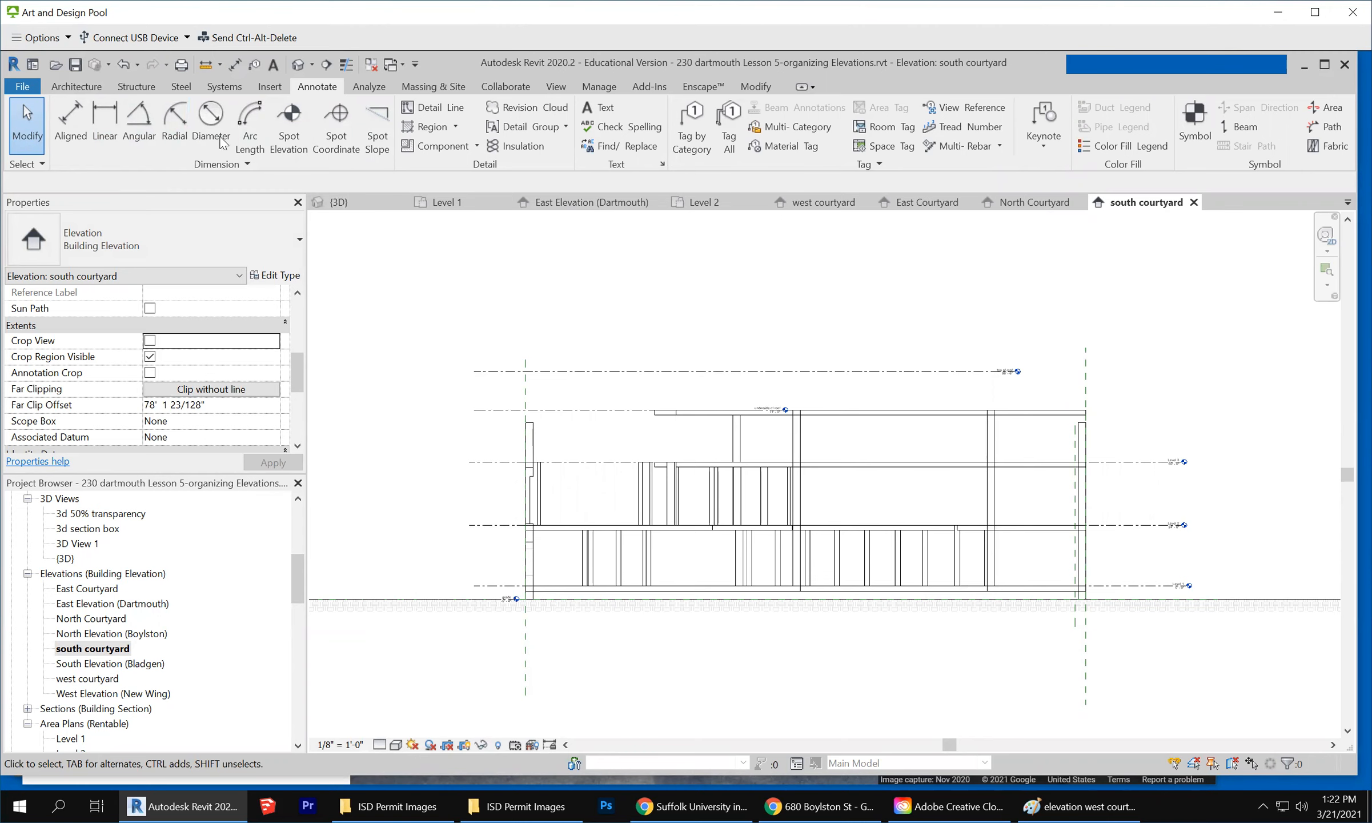
Import the elevation south court.png image from ISD Permit Images and place it over the model in the south courtyard elevation
click(269, 88)
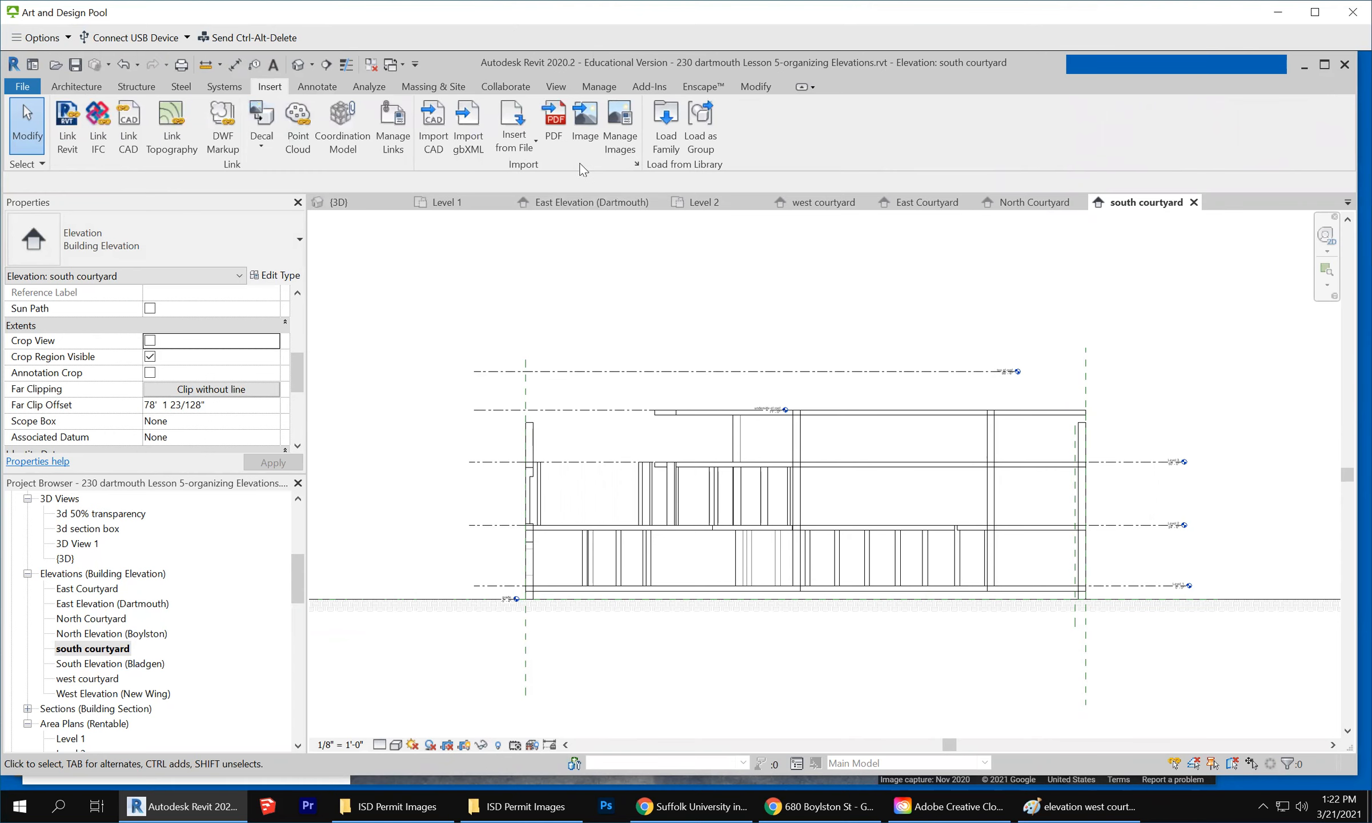
click(584, 123)
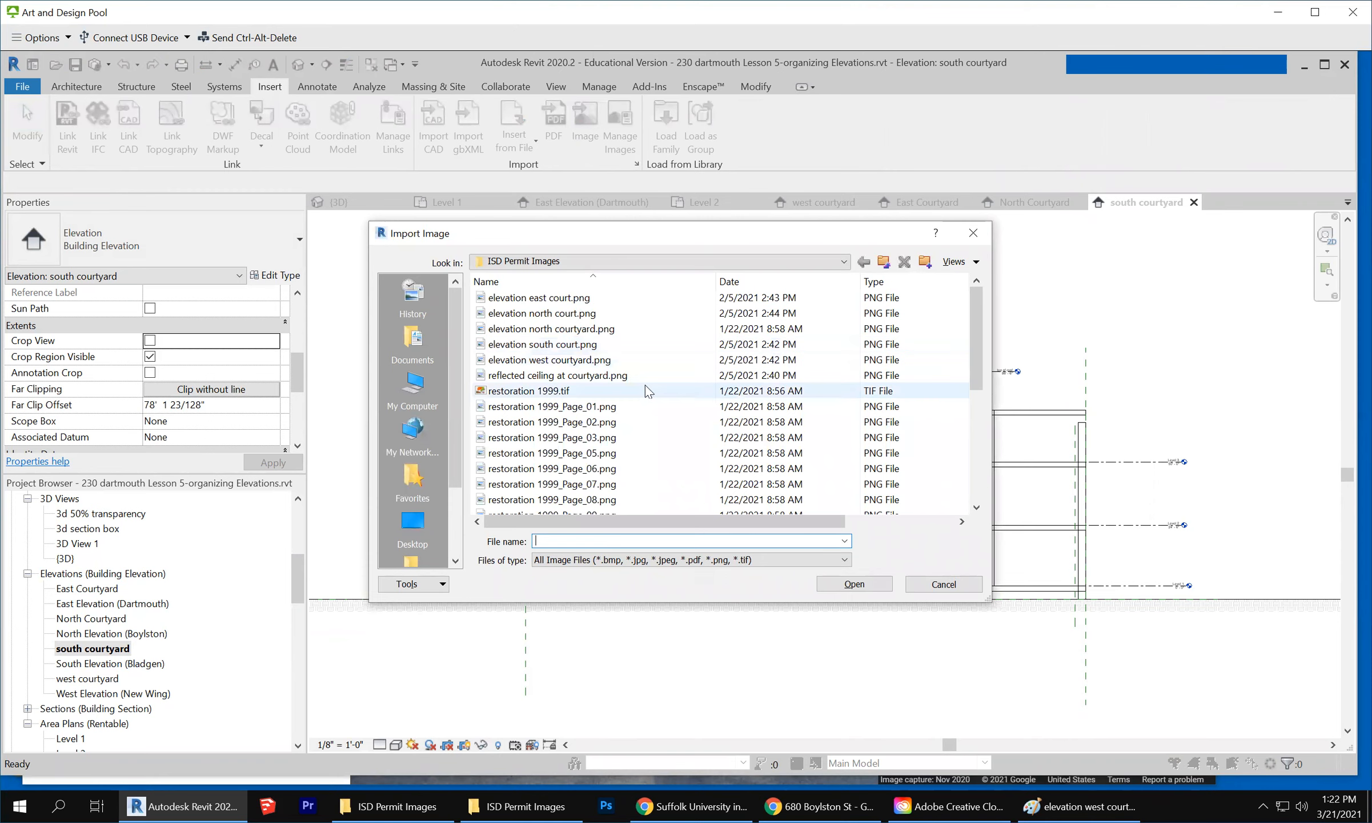
click(594, 344)
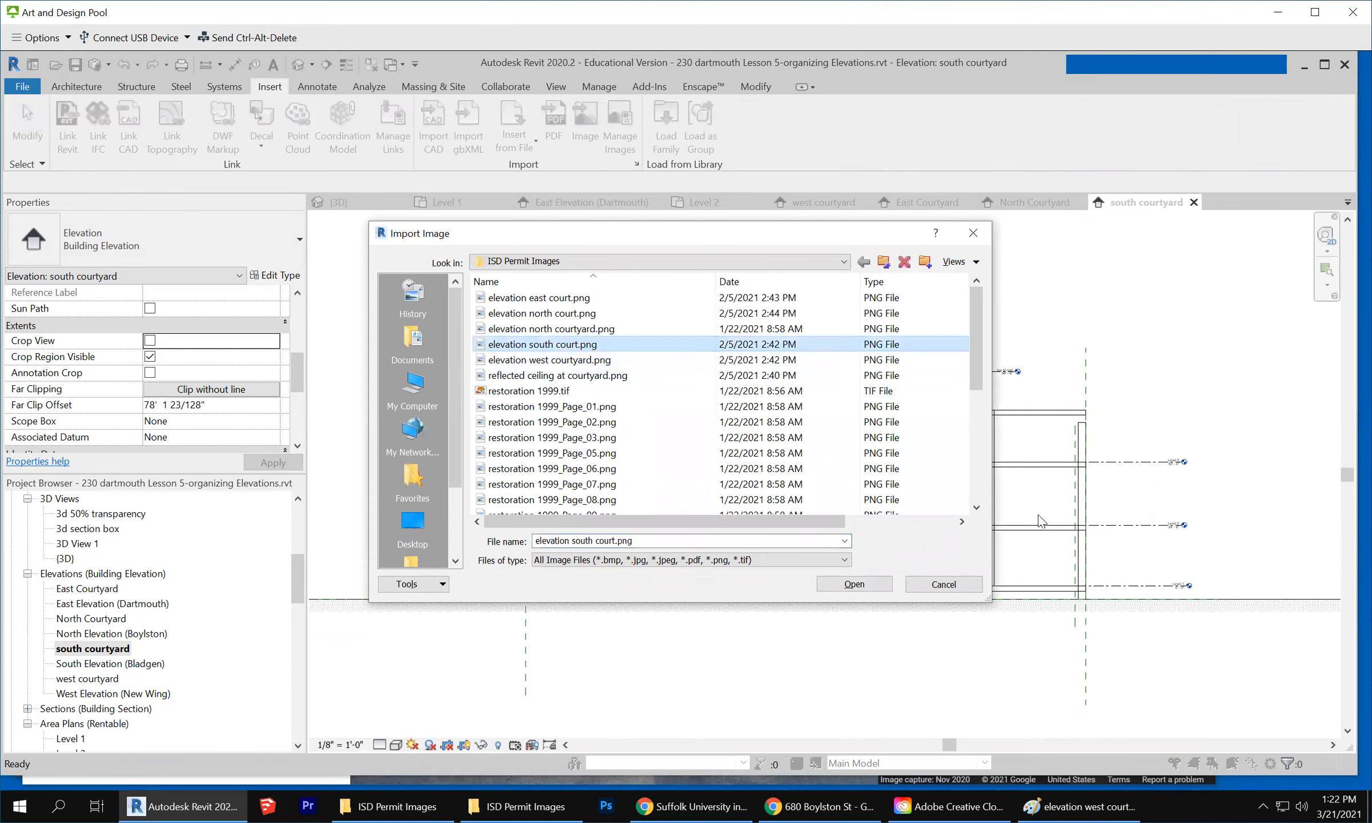
click(856, 584)
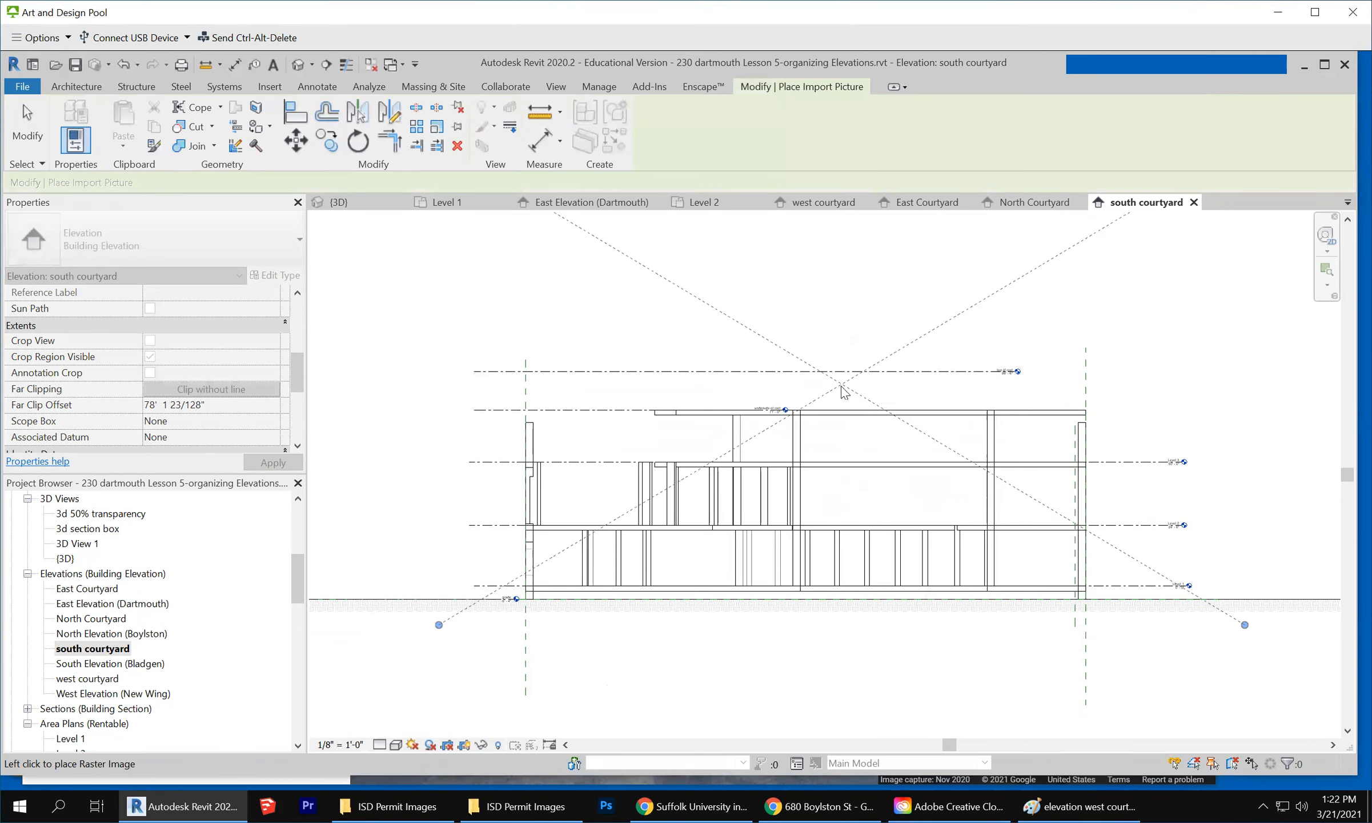
click(876, 343)
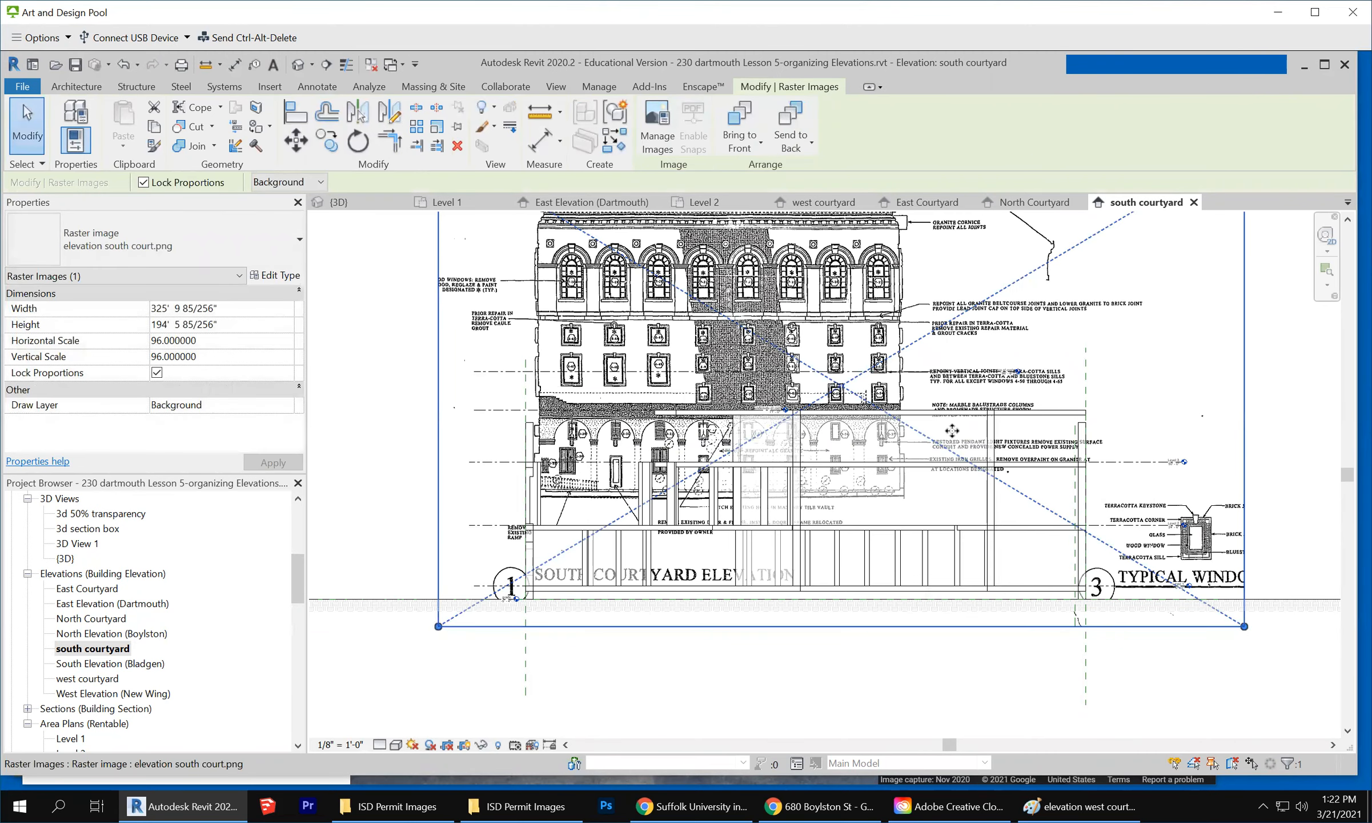
Move the elevation south court.png image up and to the right until its South Courtyard facade sits above the model
scroll(1013, 644, down, 2)
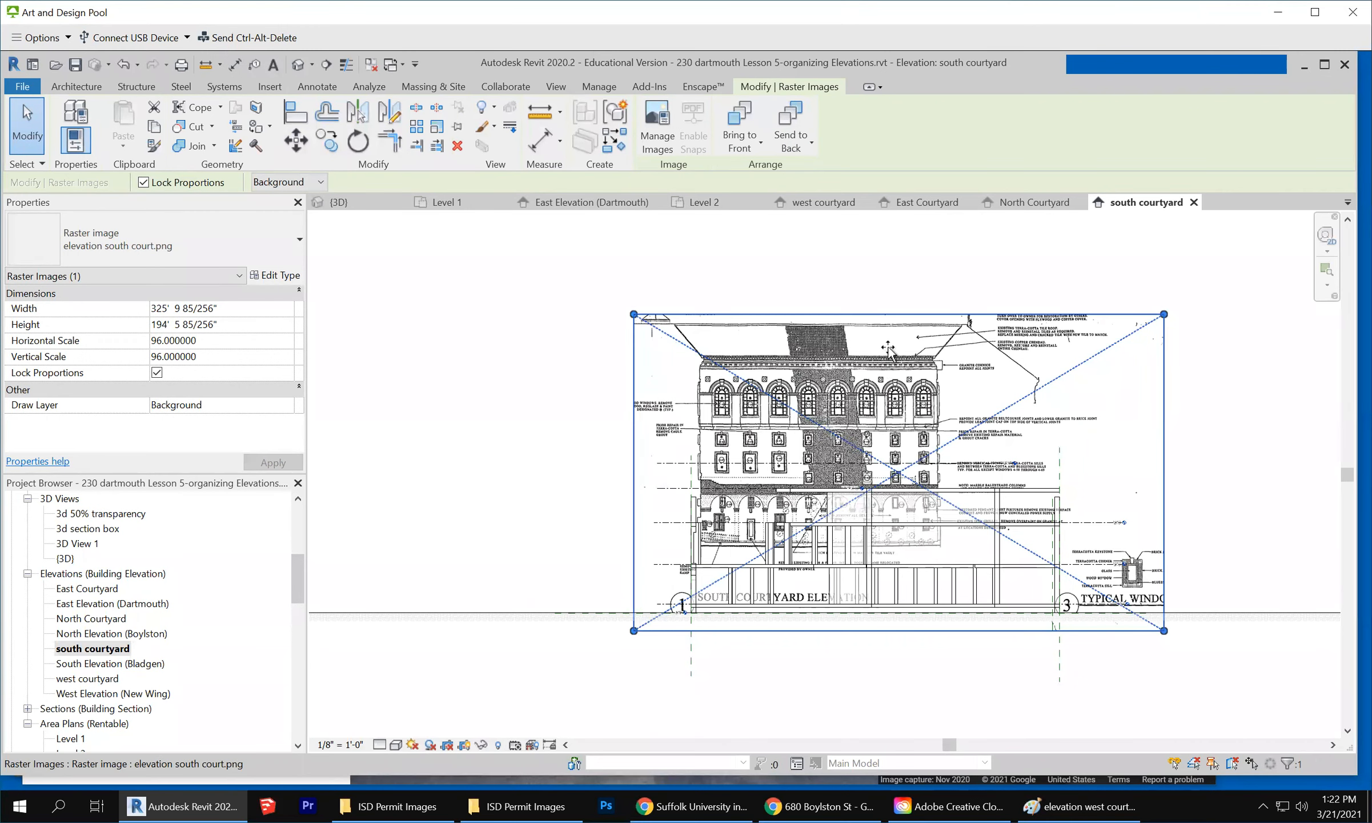
drag(889, 348, 942, 258)
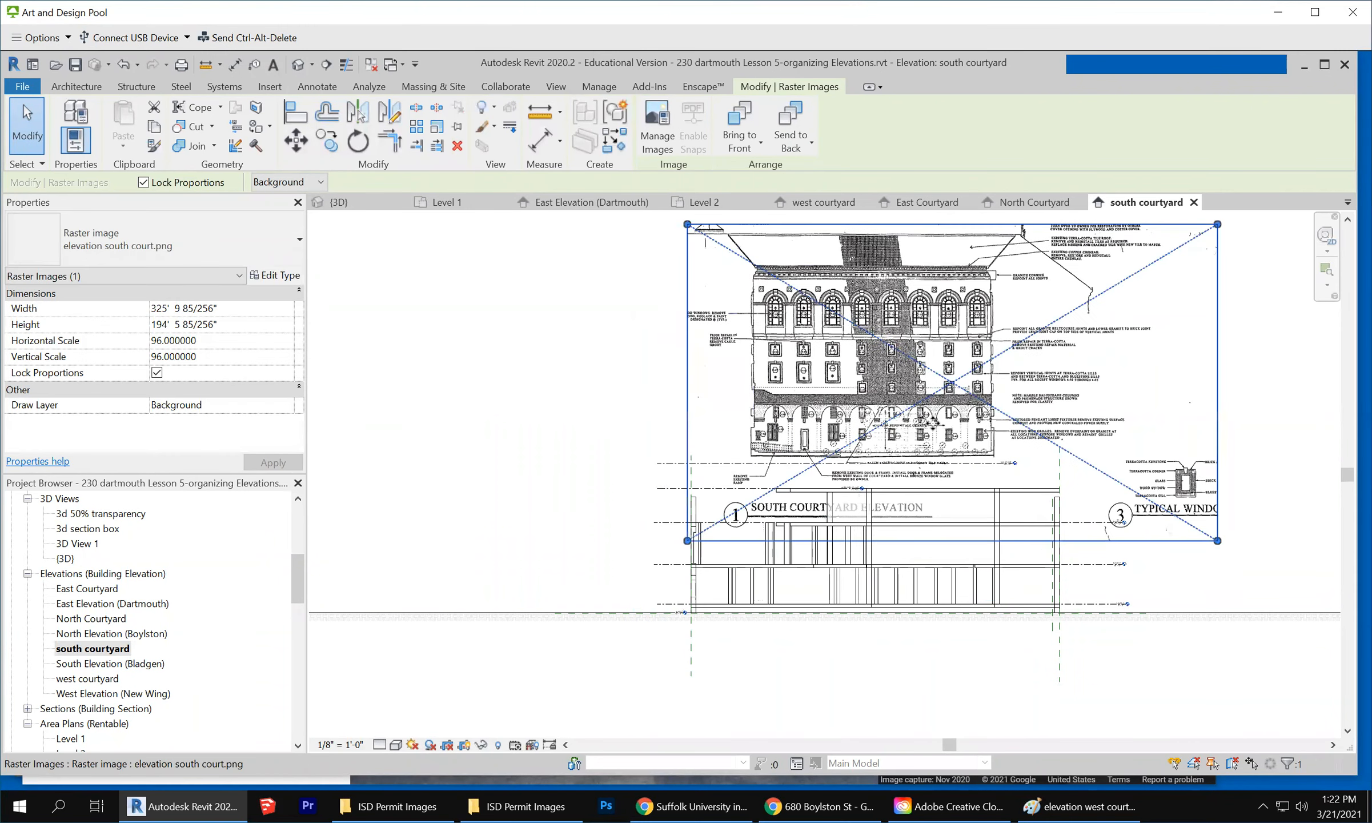
click(624, 415)
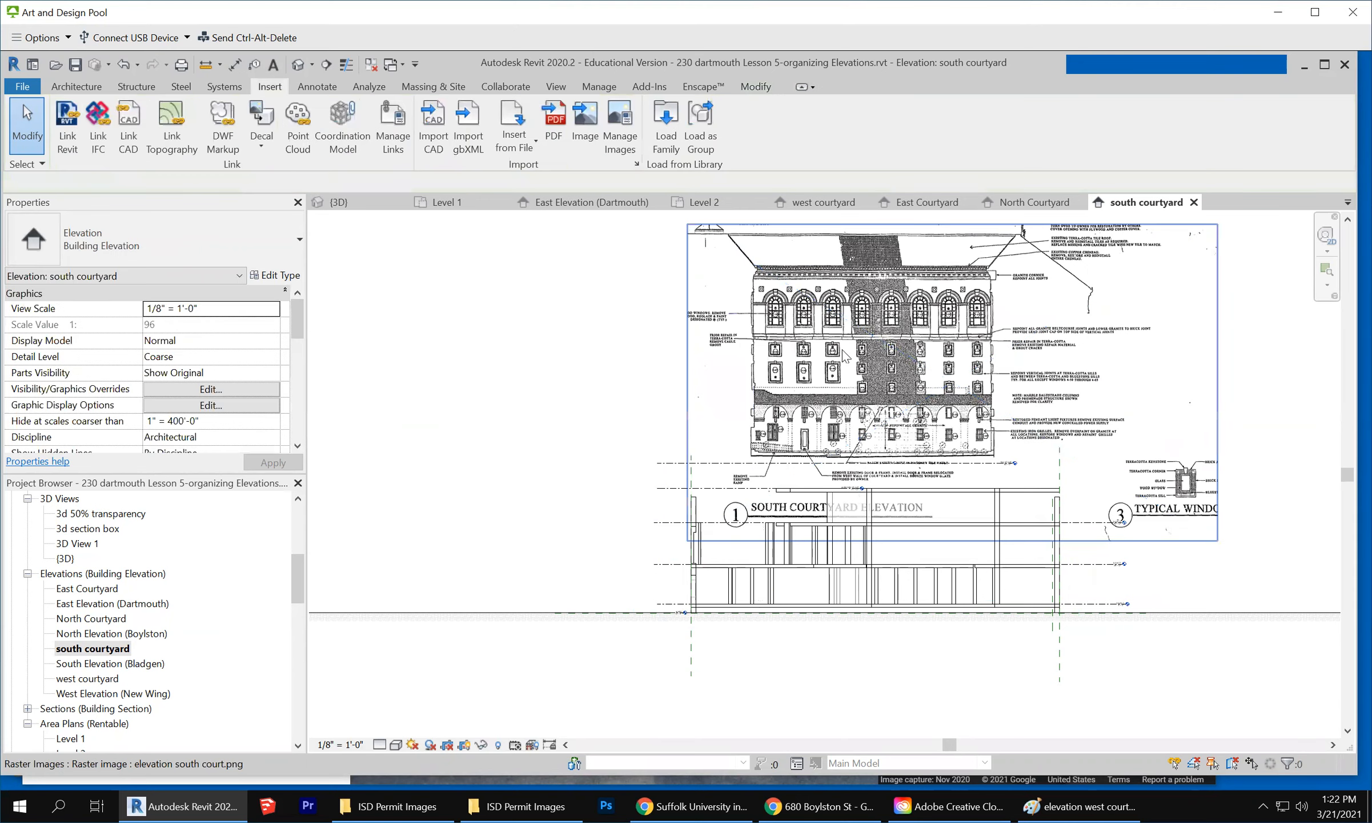
Scale the elevation south court.png image graphically, using the facade's width between its outer wall edges at the arcade as reference, to 99' 6"
scroll(834, 380, up, 3)
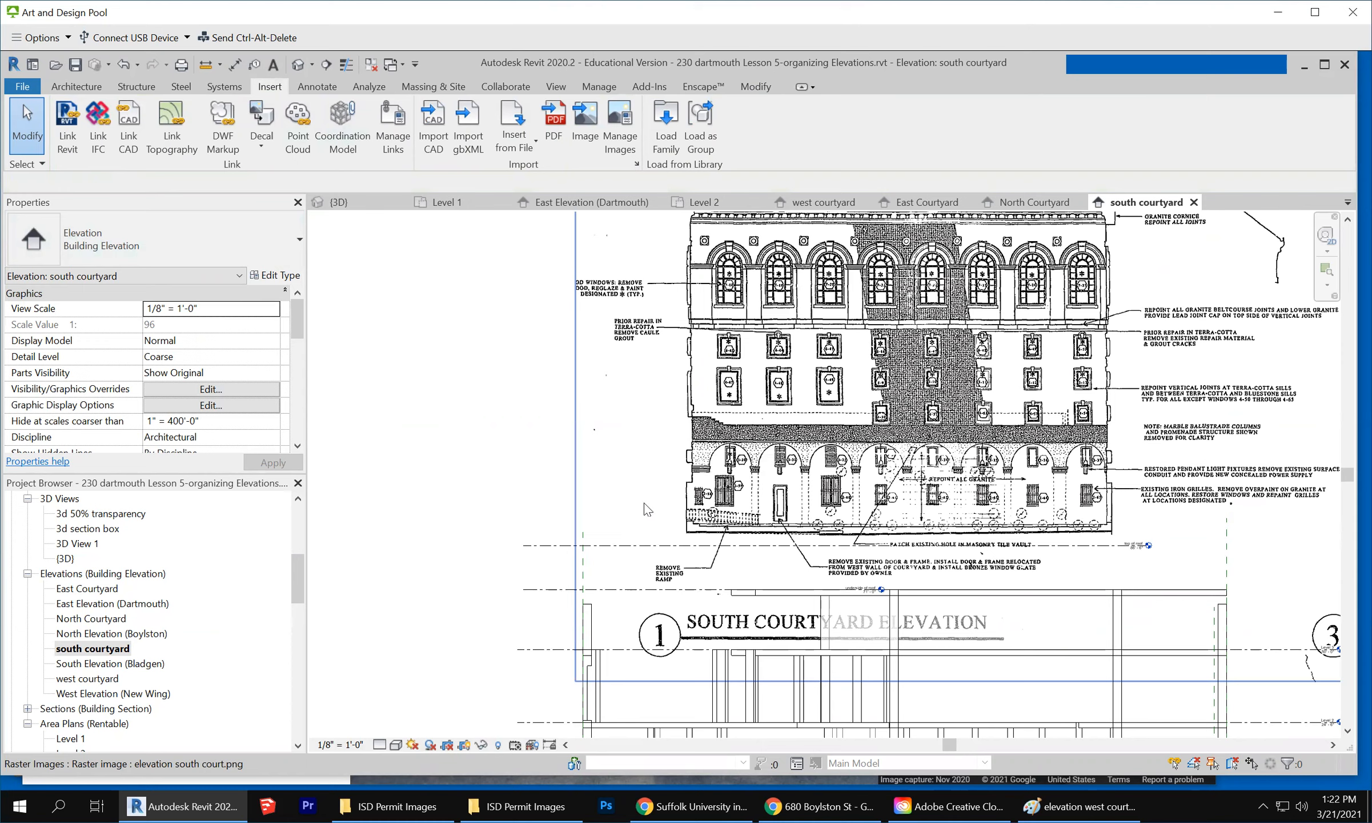
click(765, 353)
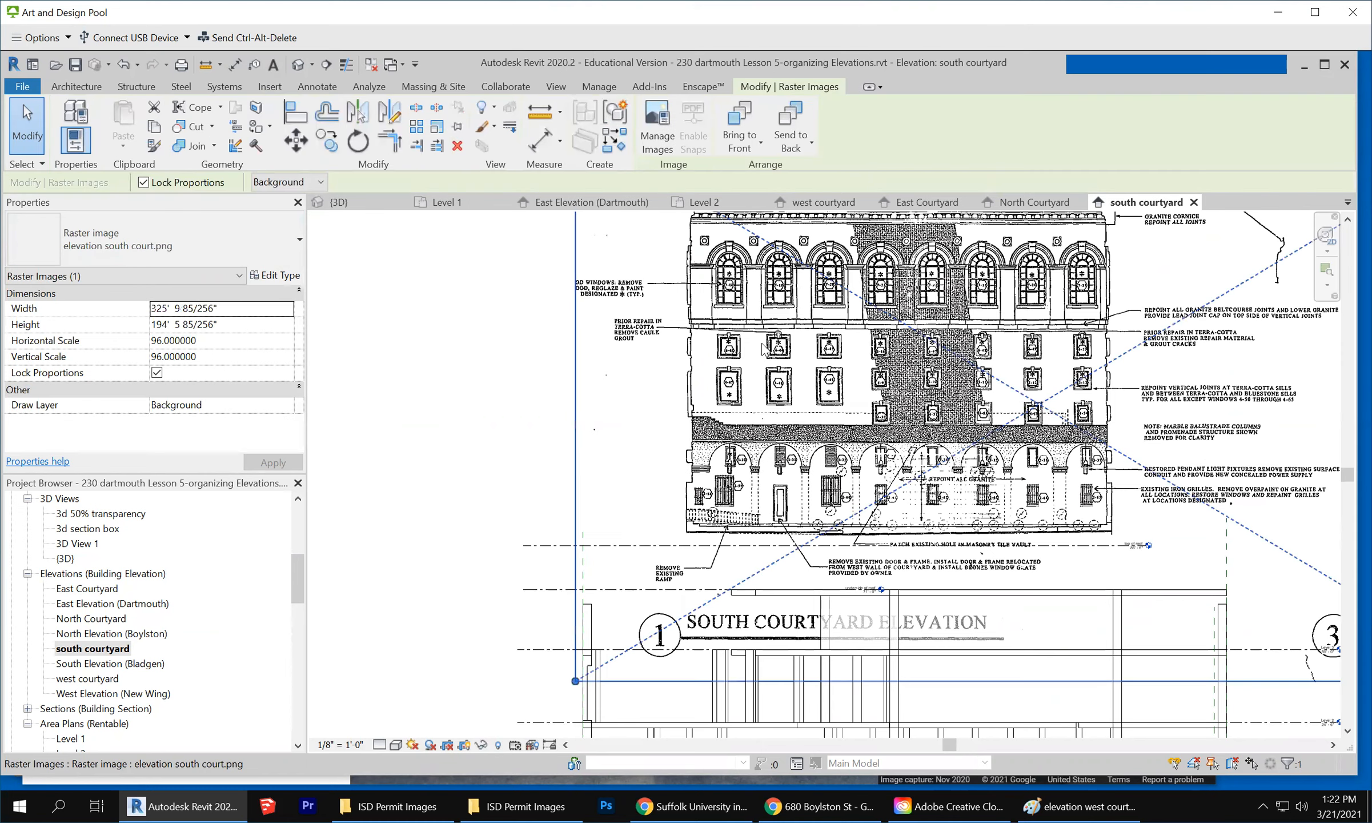
click(435, 129)
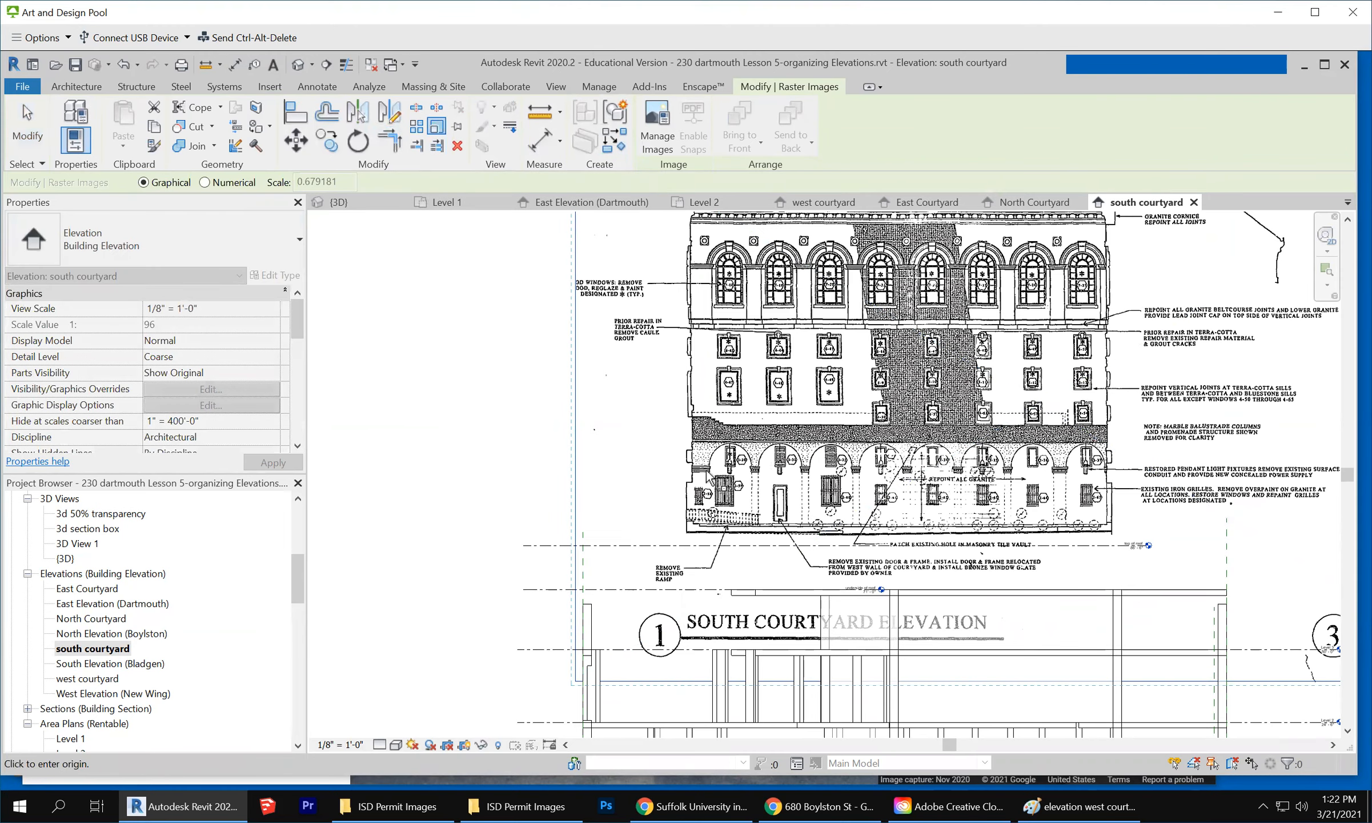
scroll(702, 485, up, 3)
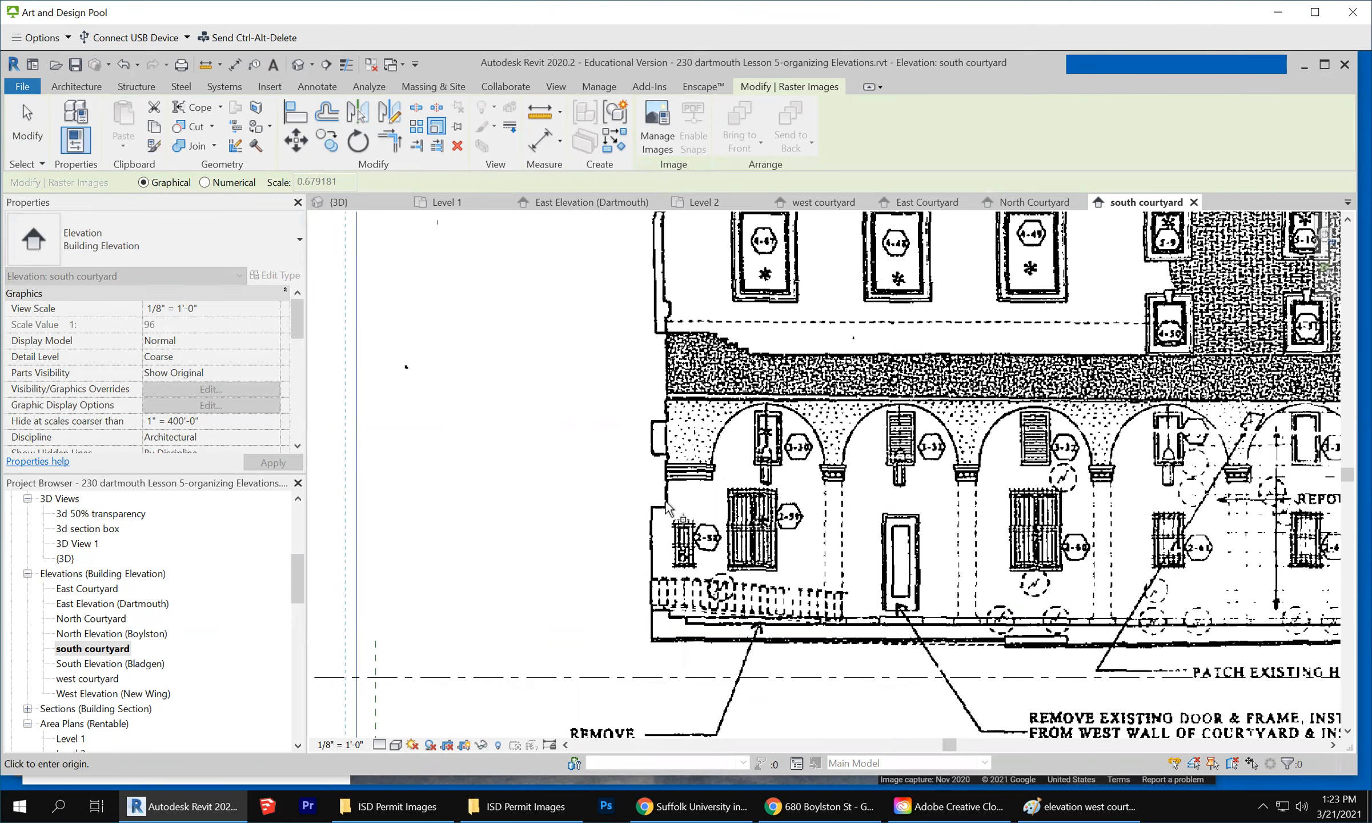
click(662, 494)
scroll(657, 483, down, 1)
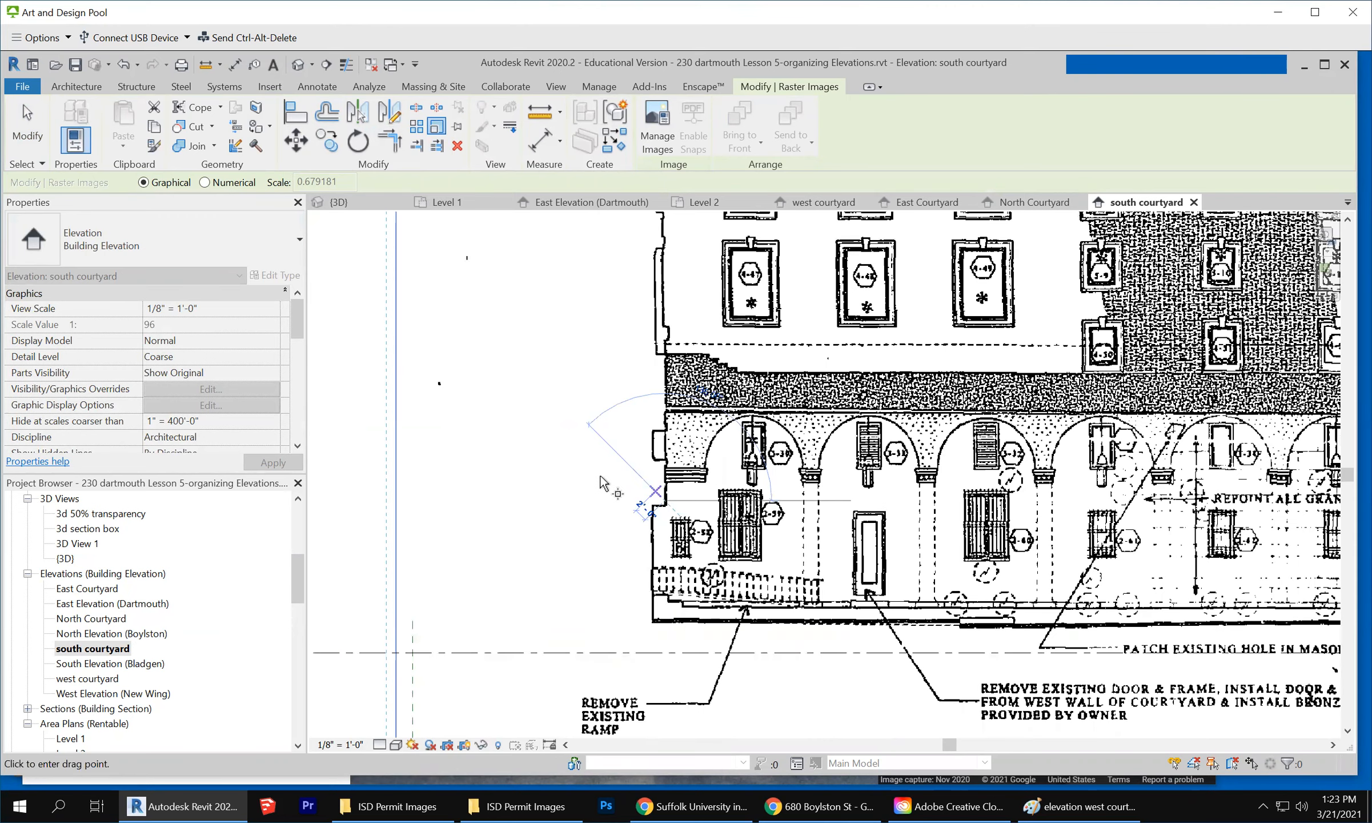
scroll(966, 460, down, 3)
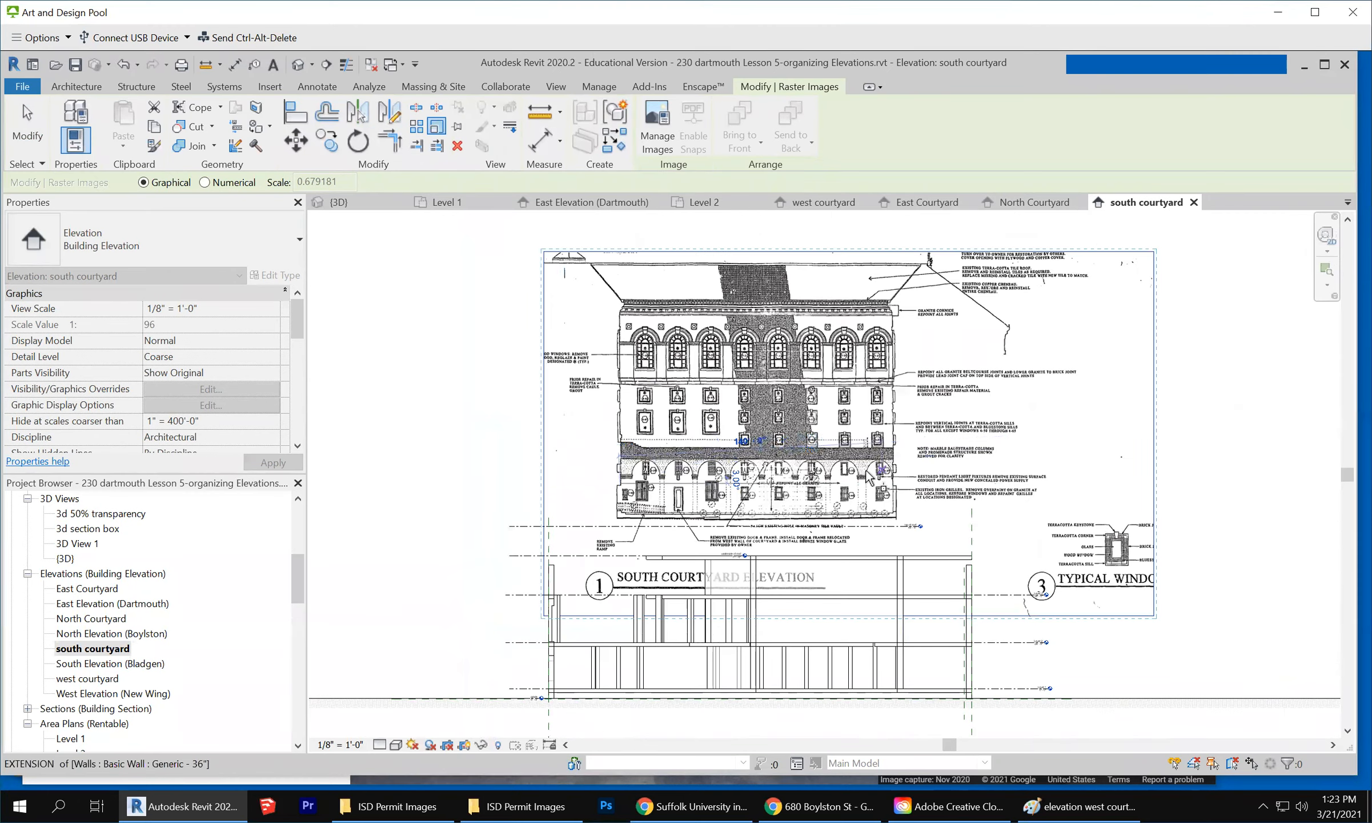
scroll(874, 477, up, 3)
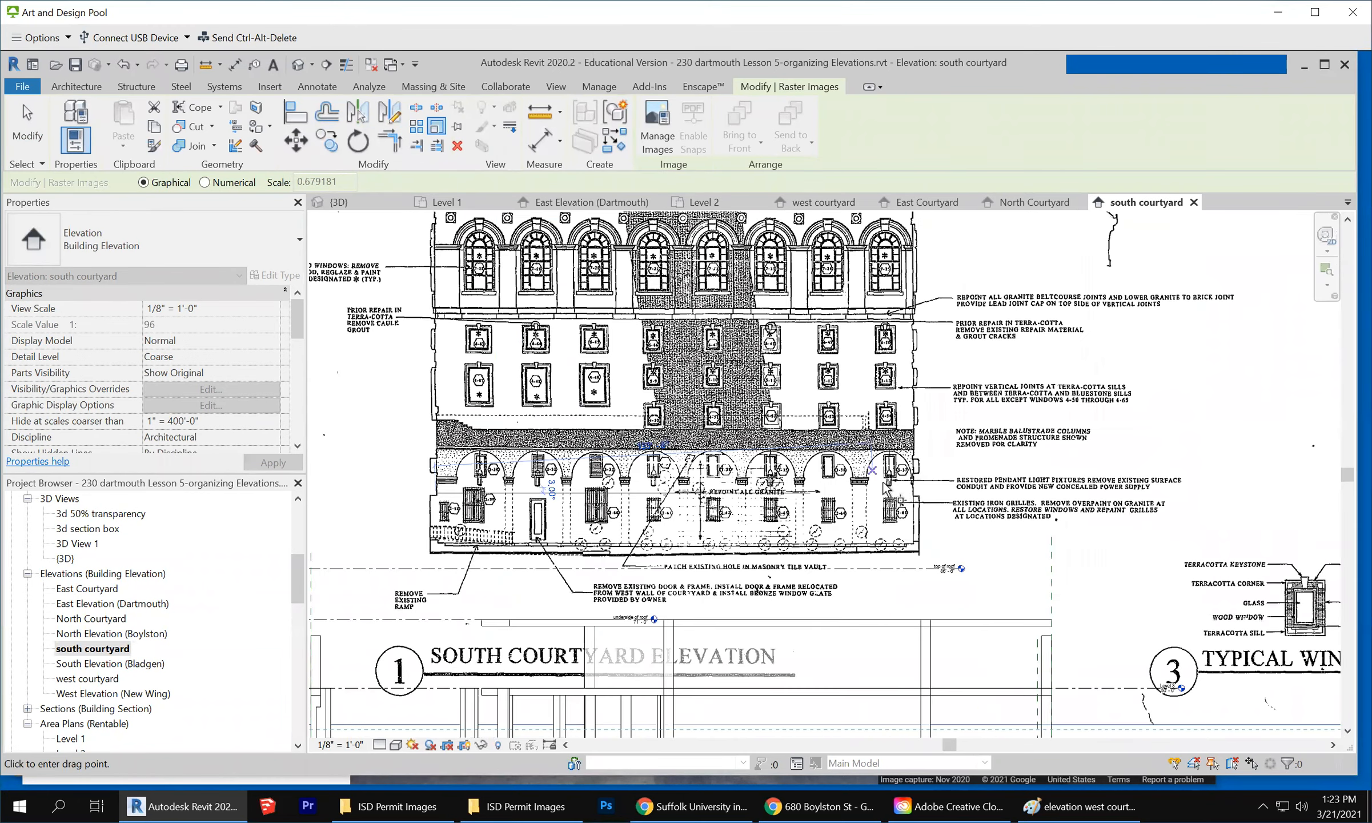
scroll(899, 484, up, 2)
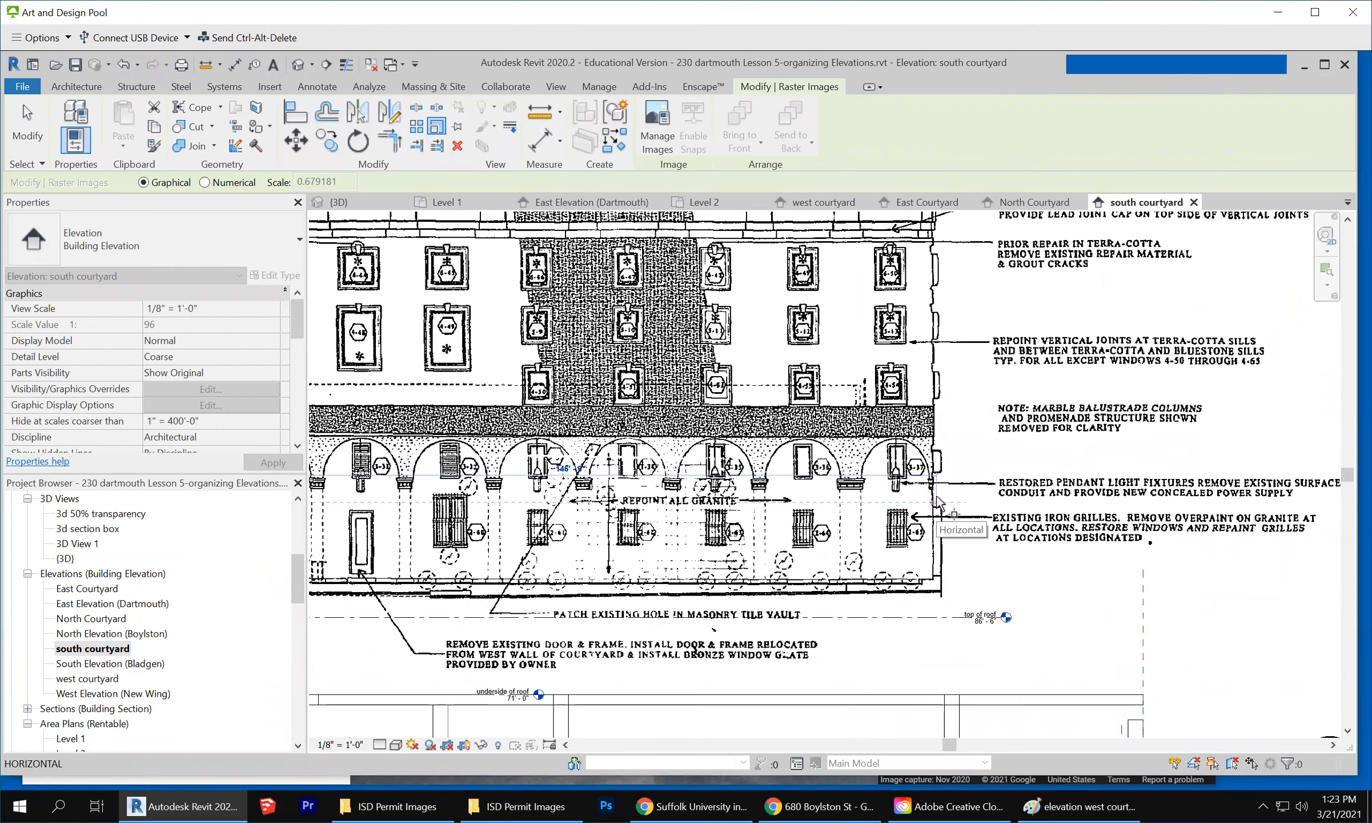
click(935, 502)
text(99)
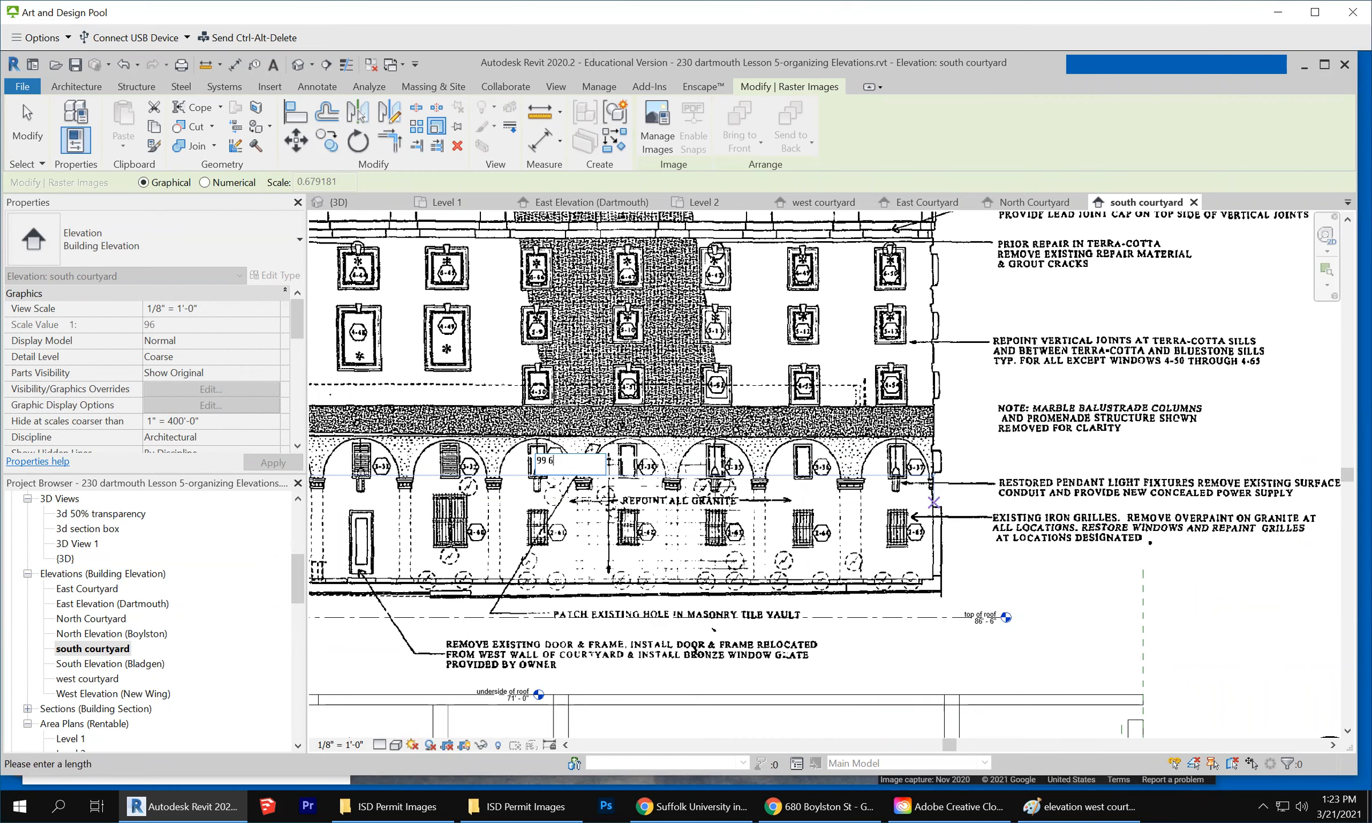
text( 6)
key(Return)
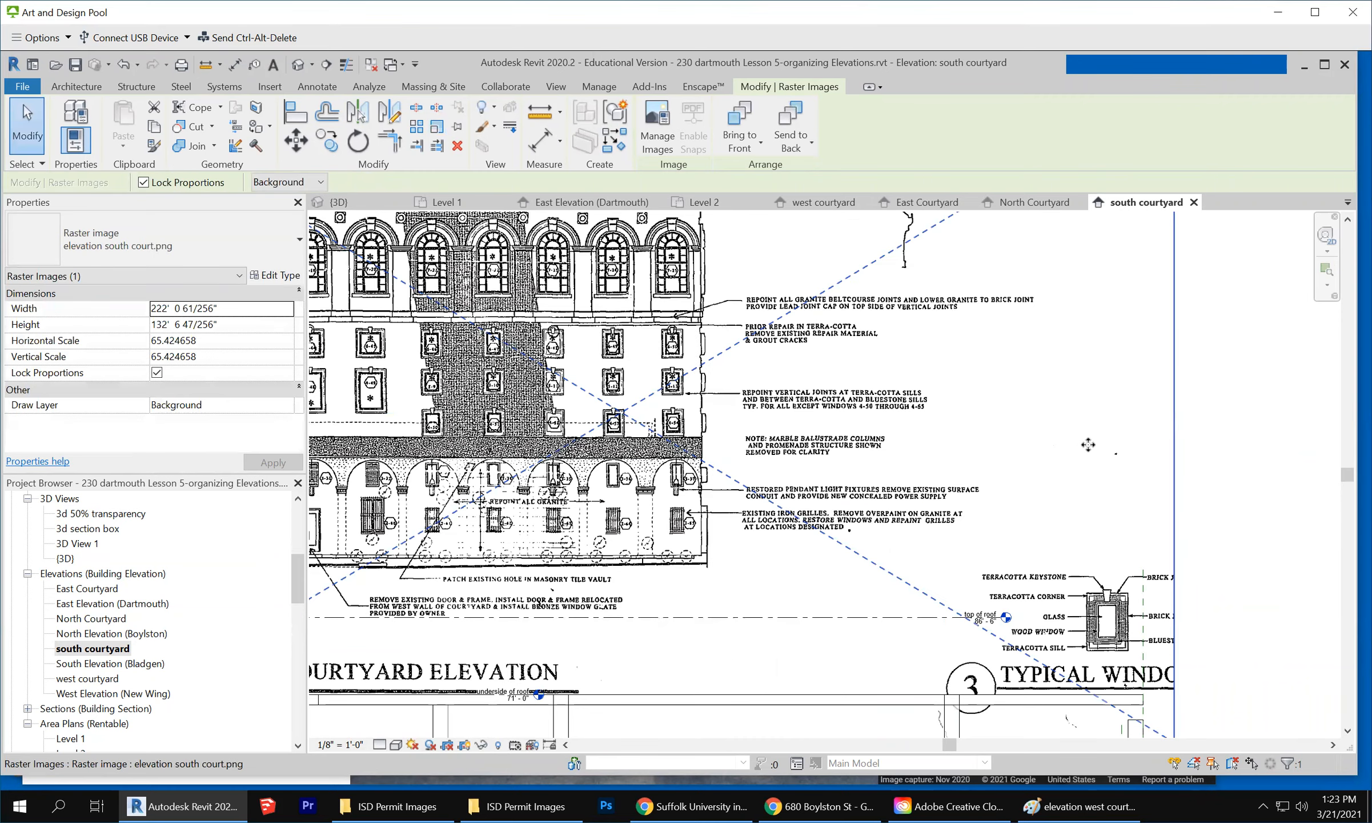
Move the scaled south courtyard image down and right over the model, matching its floor levels and courtyard bays
scroll(1089, 445, down, 5)
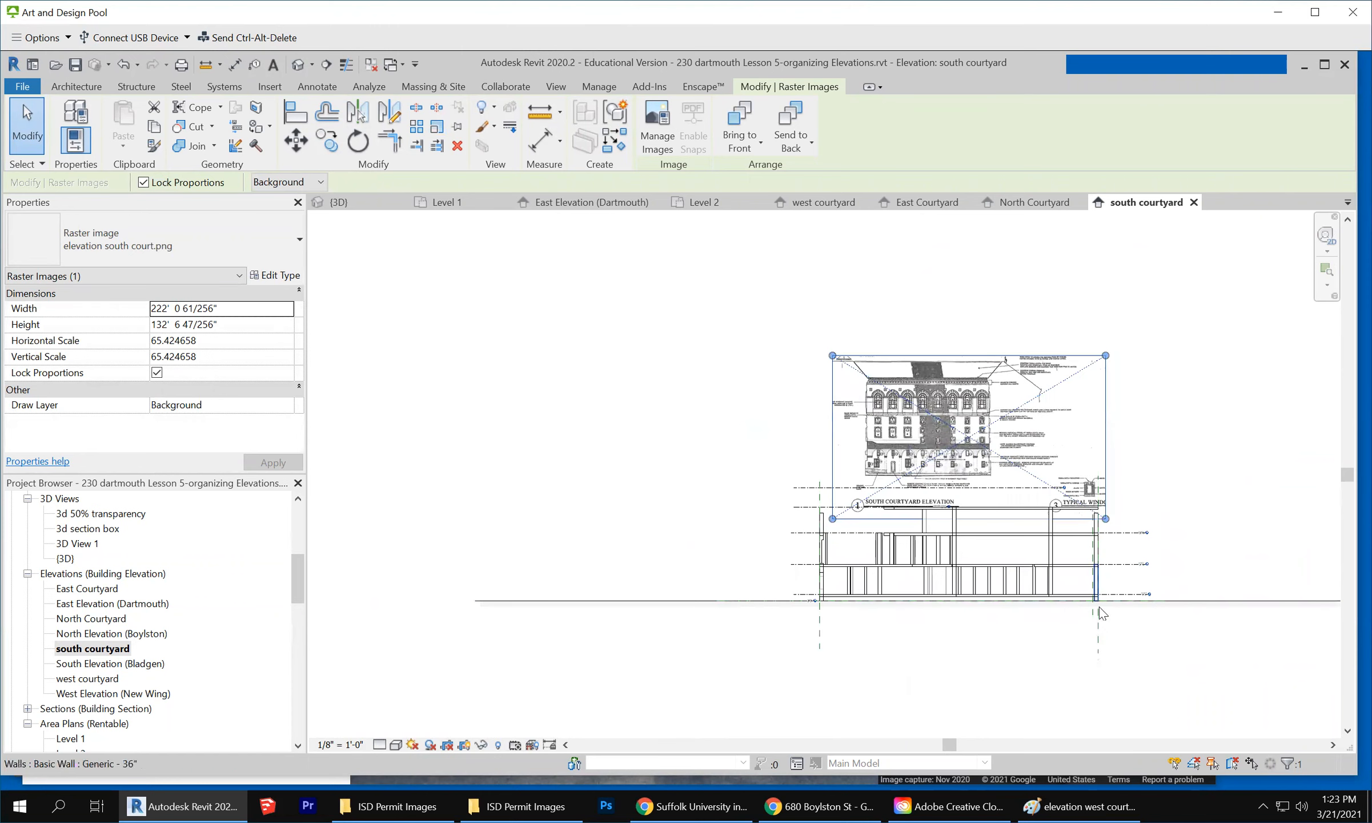
click(1021, 652)
drag(966, 401, 985, 501)
scroll(892, 521, up, 5)
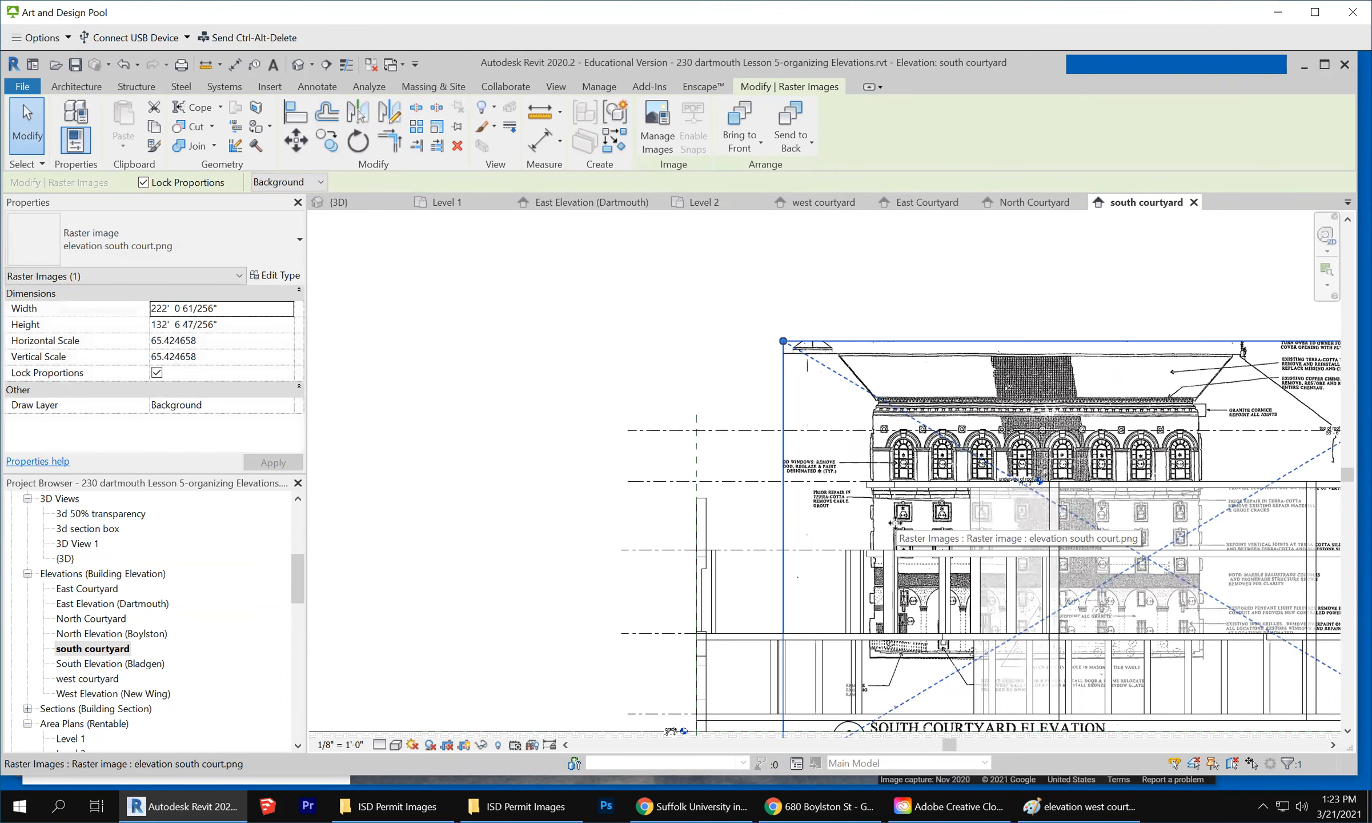
scroll(746, 505, down, 3)
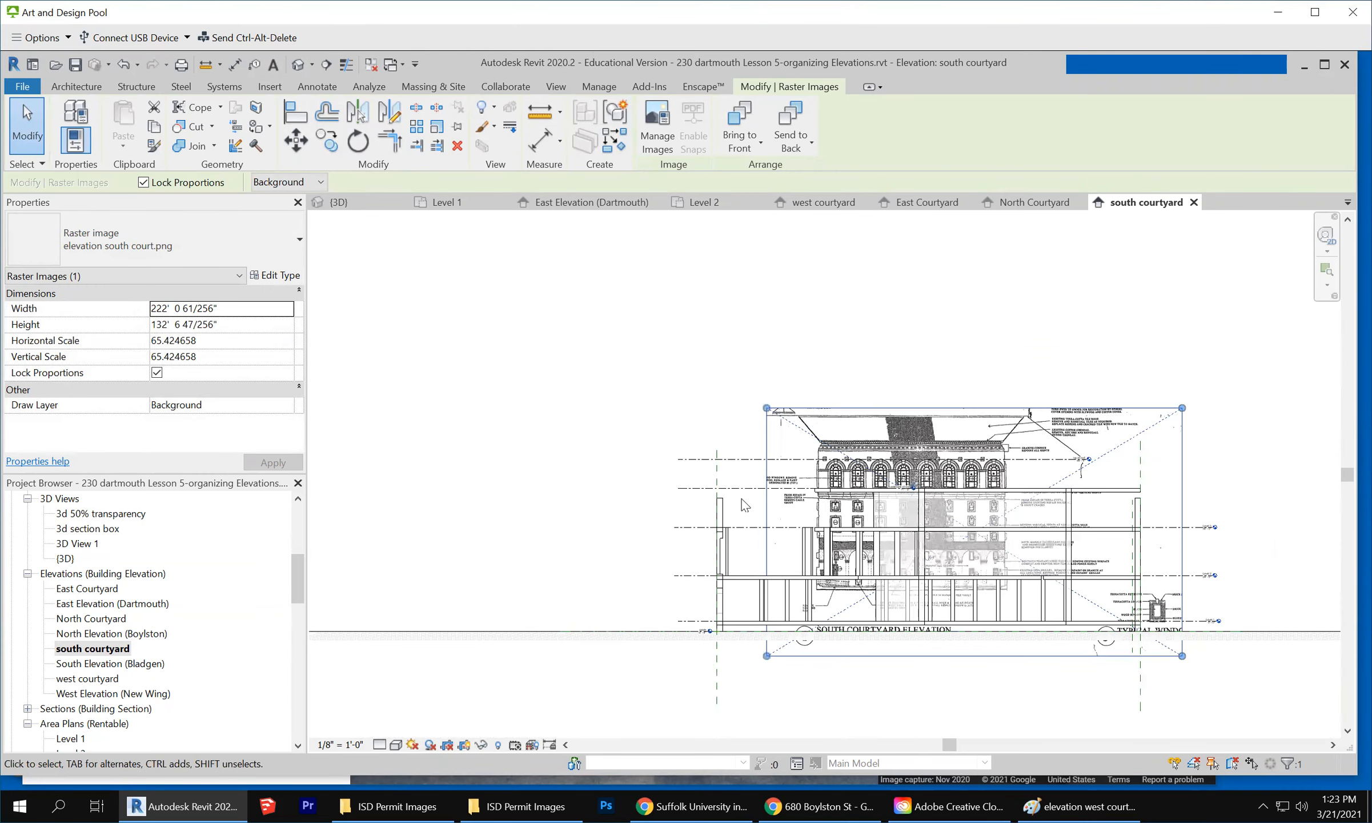
drag(976, 459, 1034, 494)
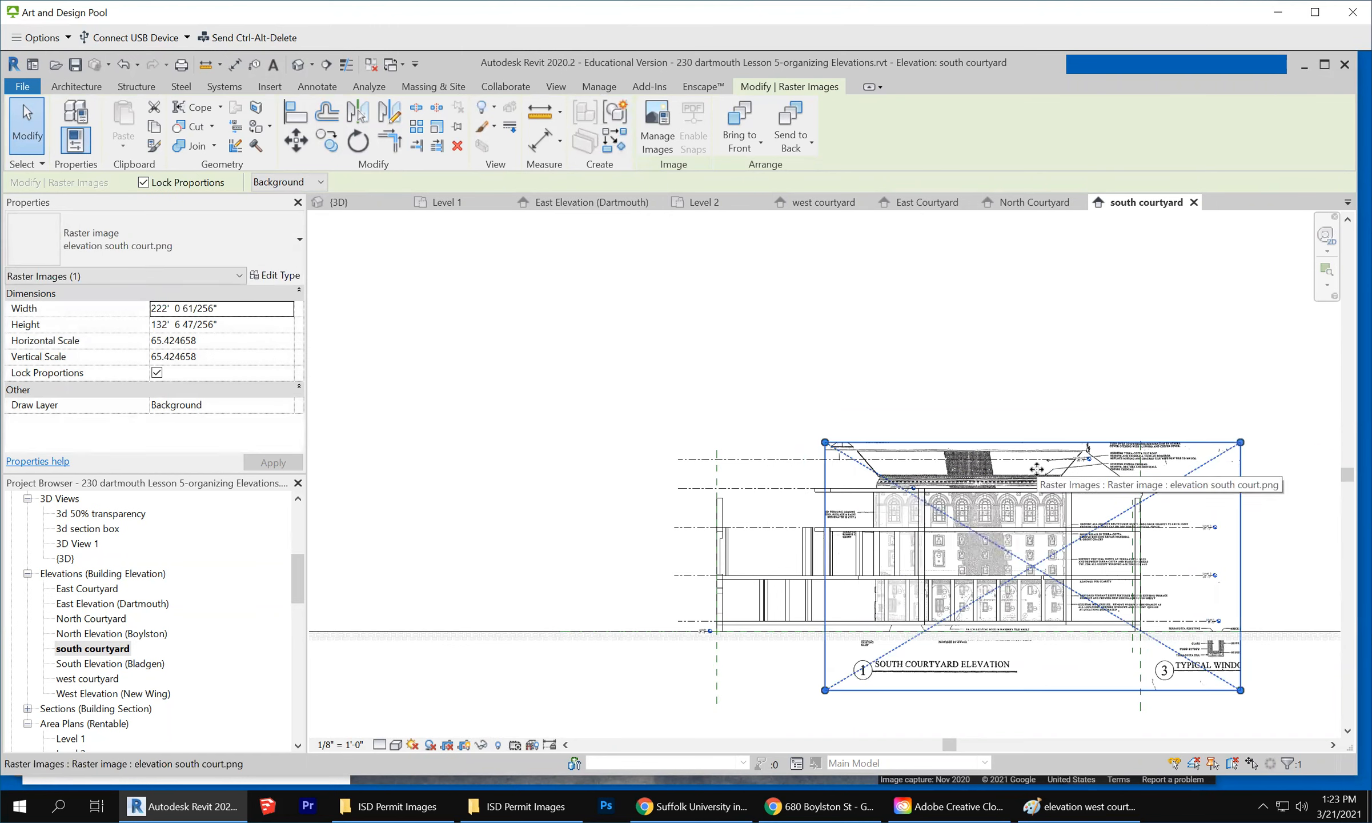
key(Right)
key(Right)
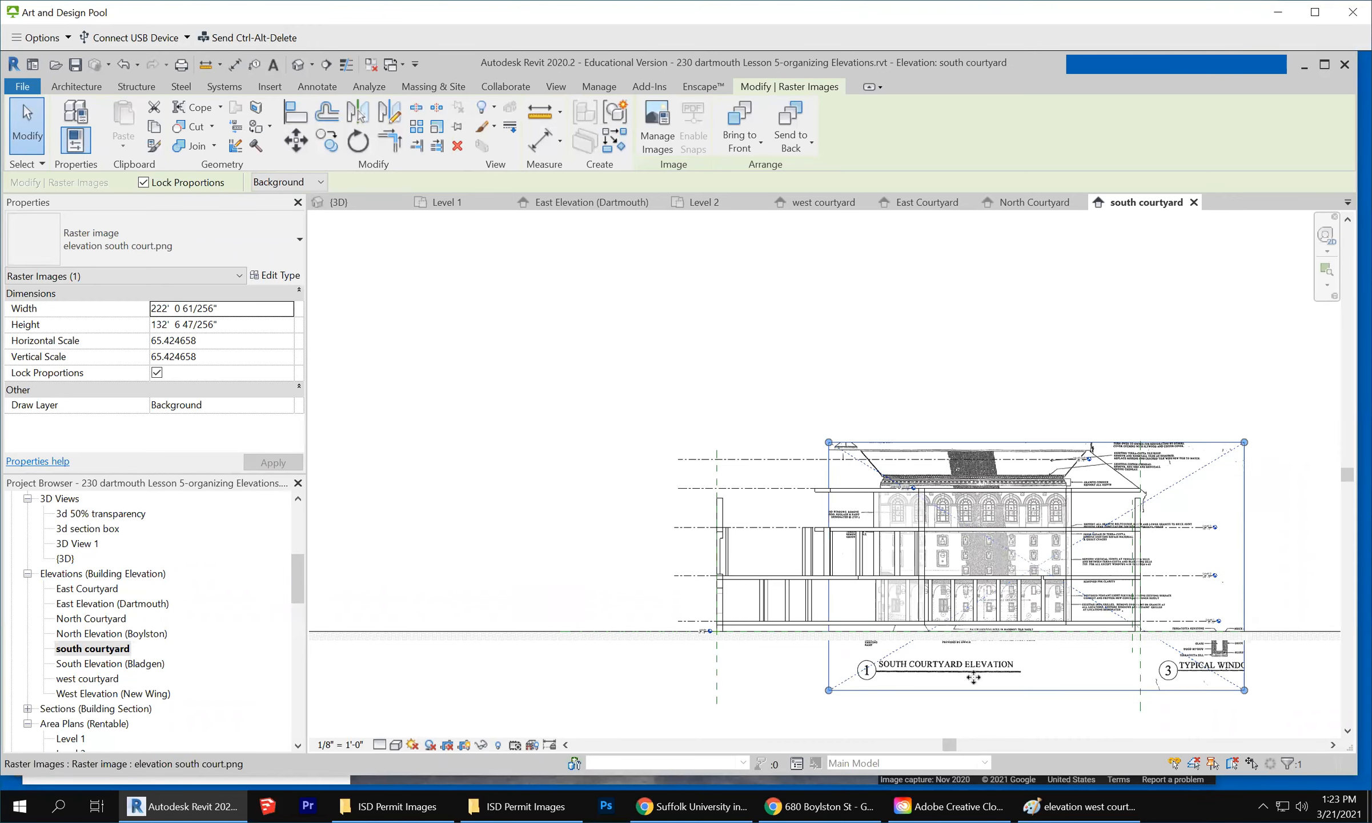
Nudge the south courtyard image slightly left until its ground-floor arches sit between the model's courtyard columns, and deselect it
scroll(989, 637, up, 3)
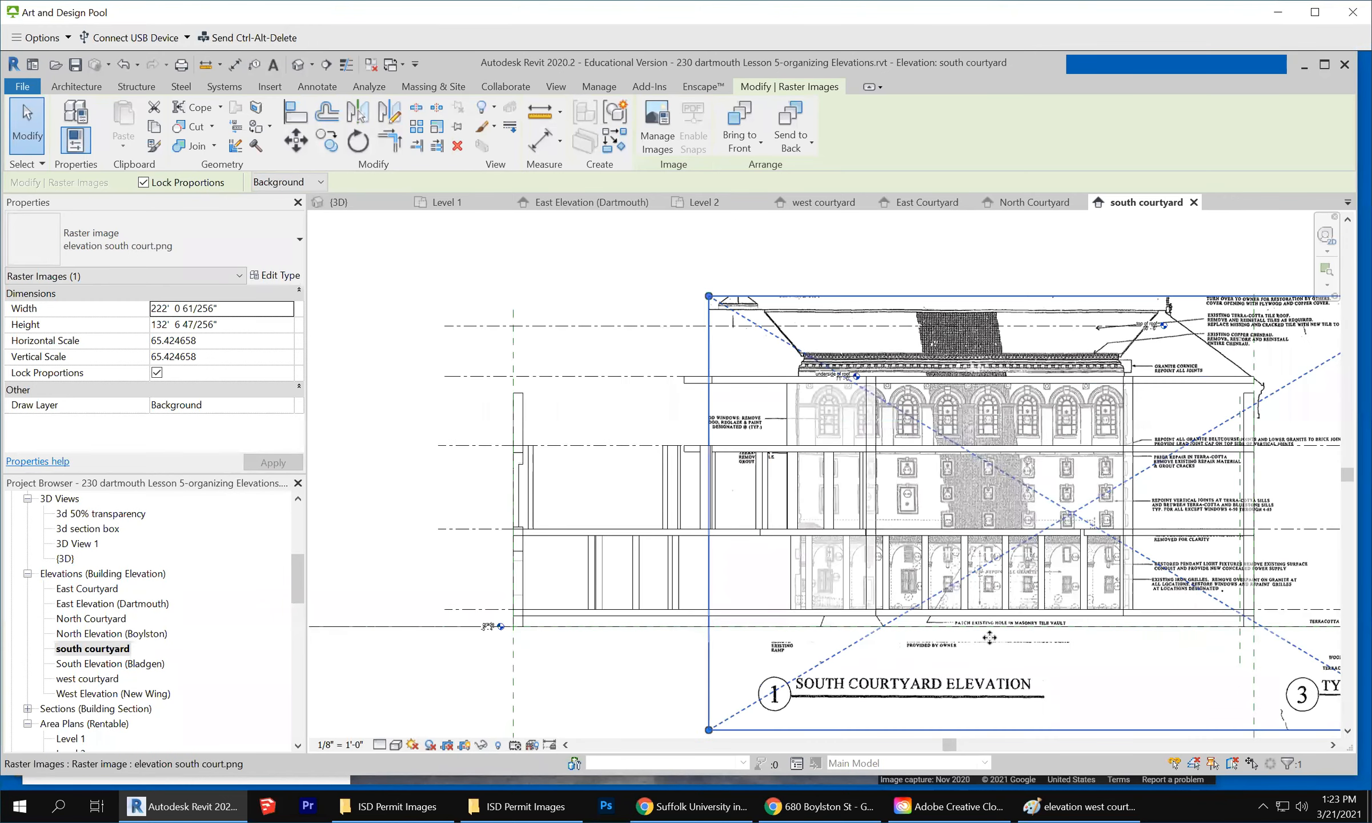
scroll(989, 637, up, 2)
scroll(990, 637, up, 2)
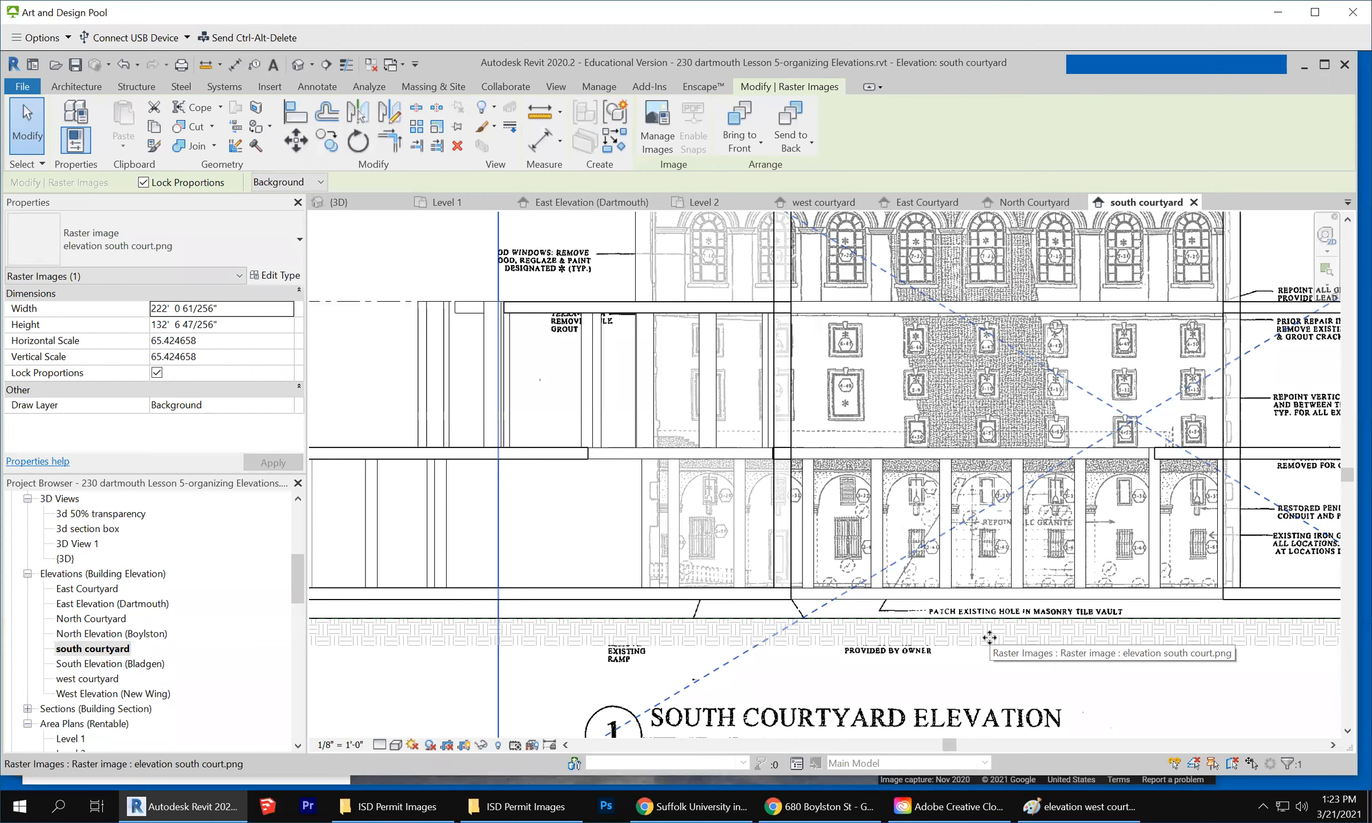
key(Left)
key(Left)
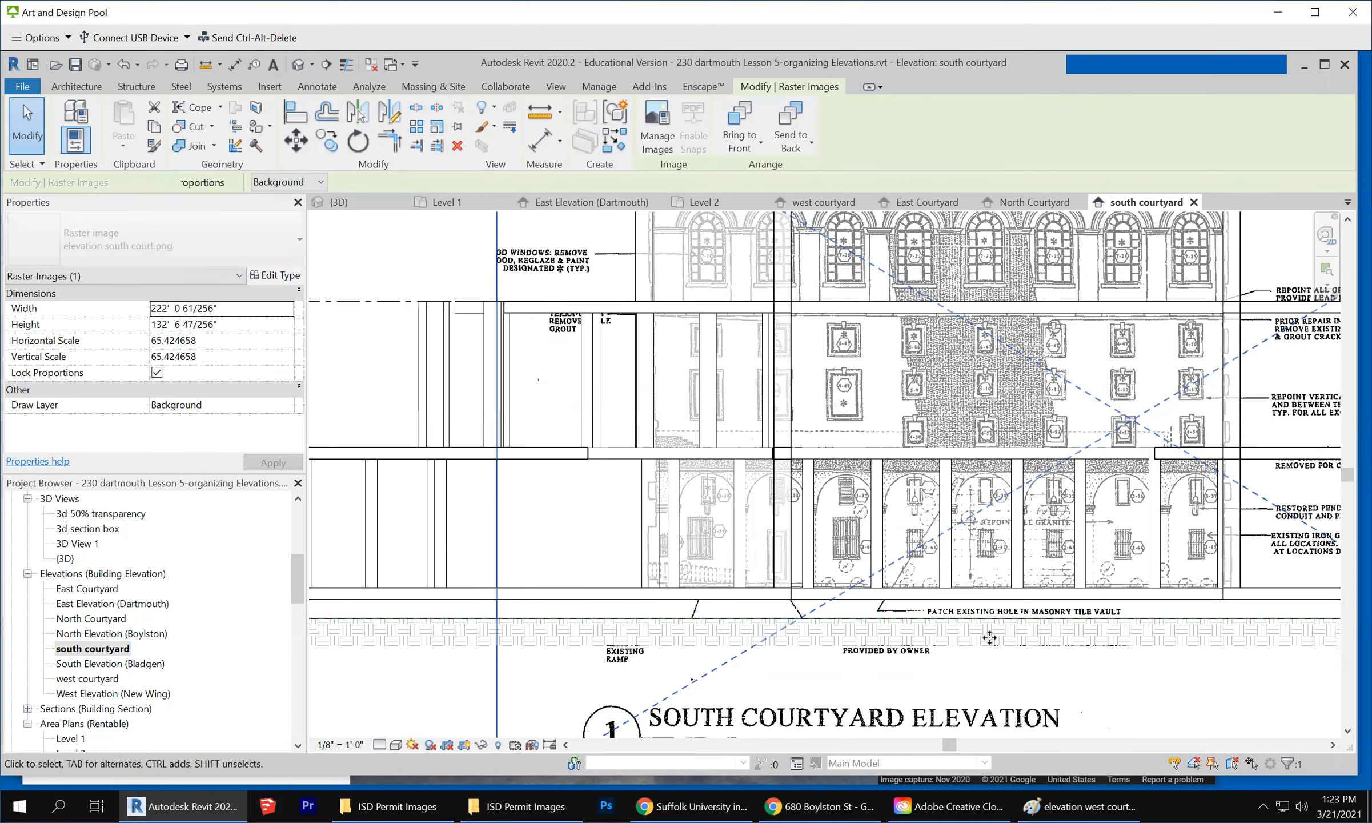
key(Left)
key(Left)
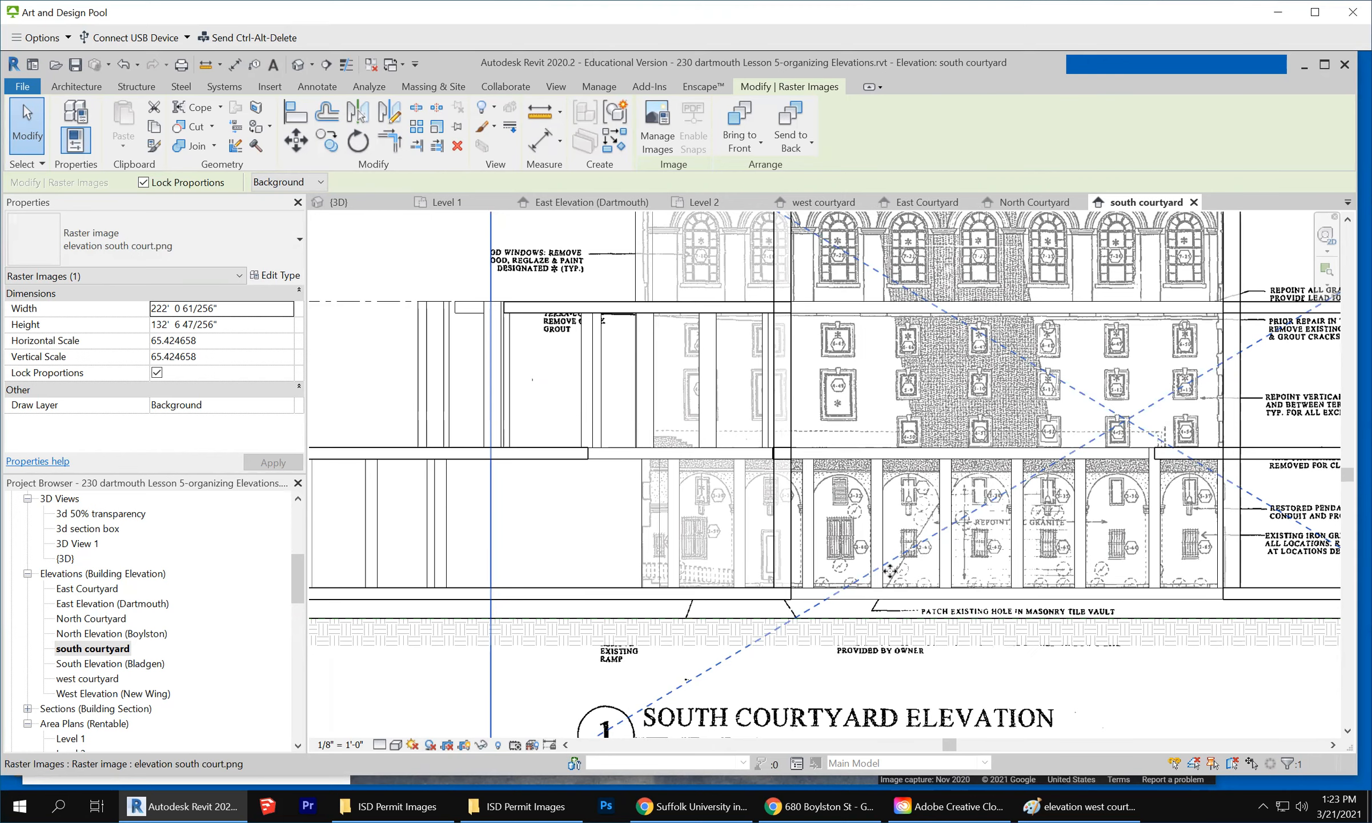
scroll(867, 580, down, 4)
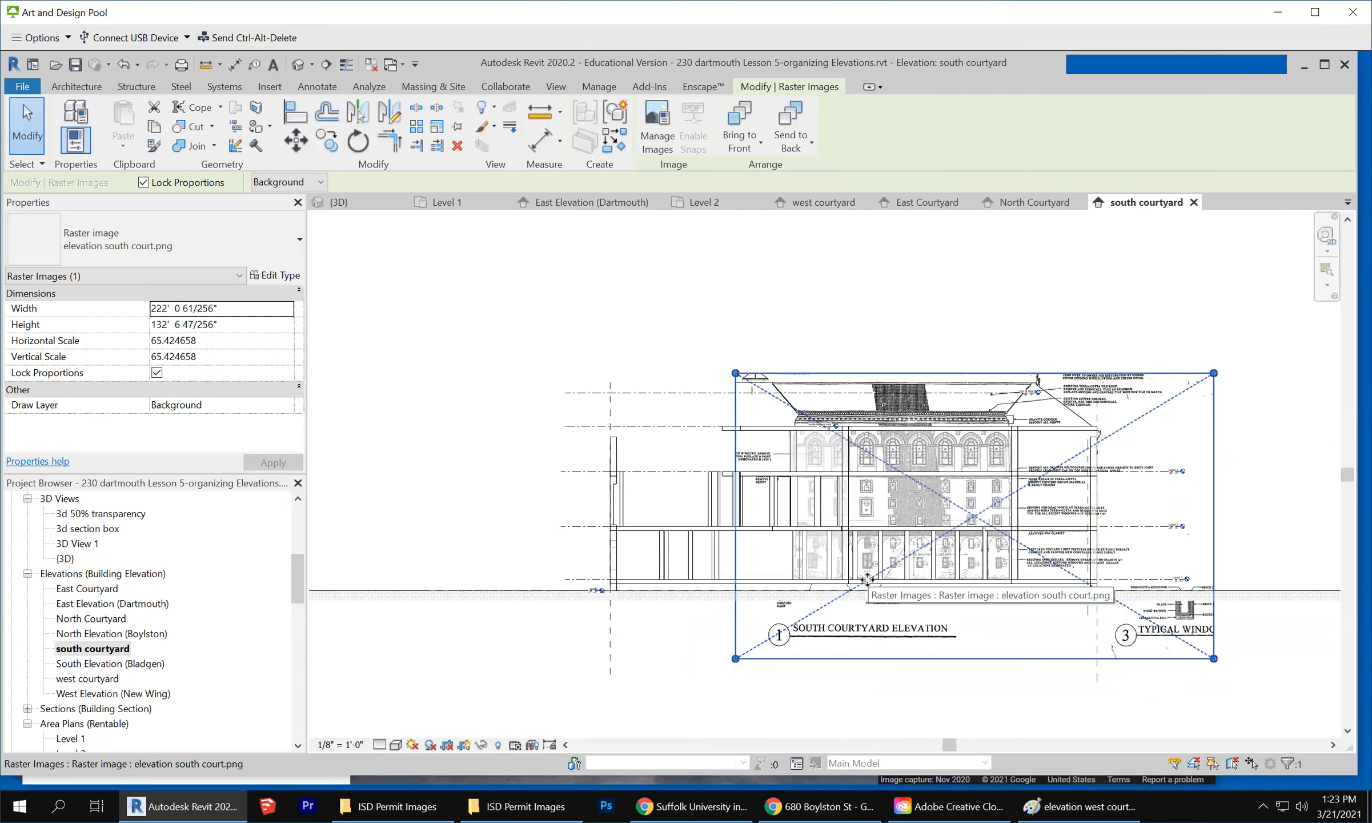
key(Escape)
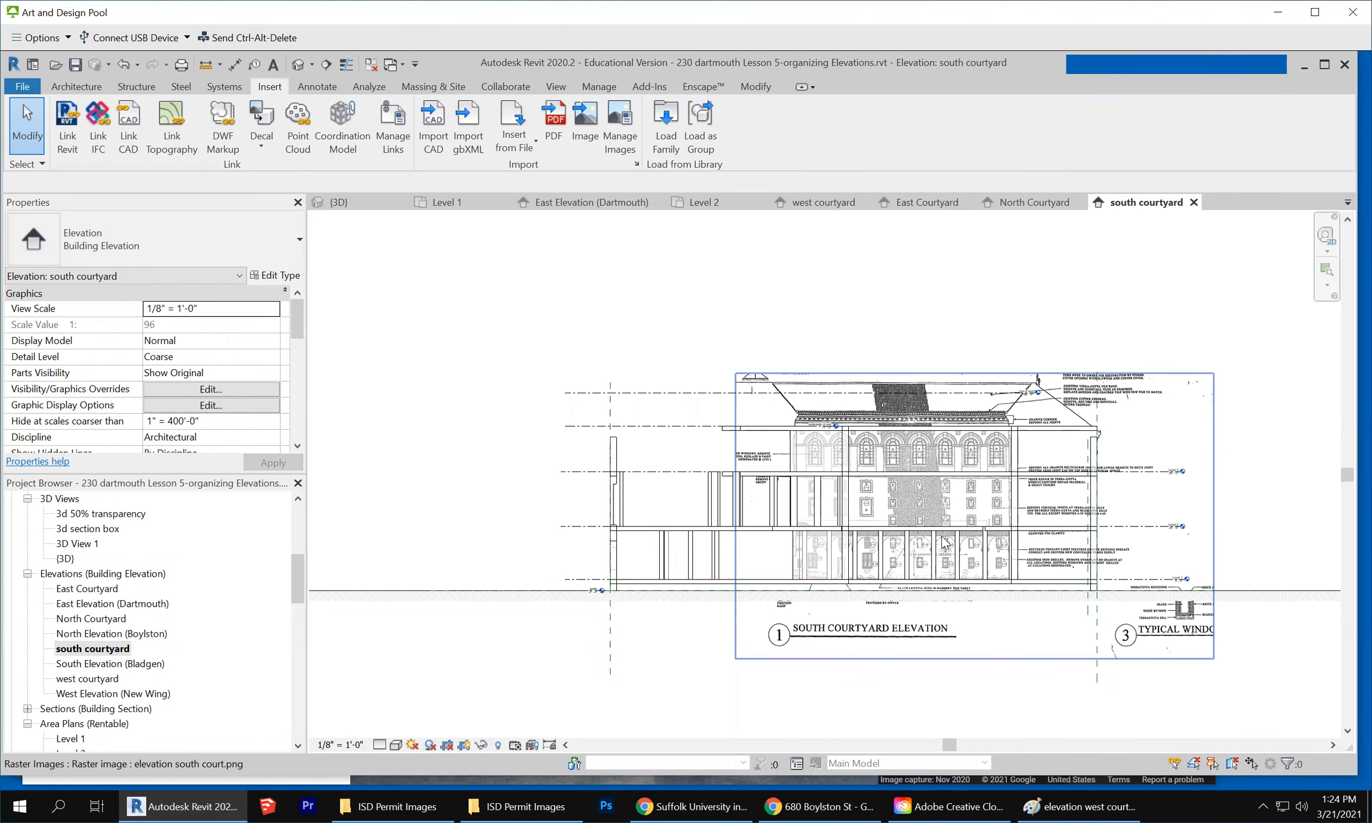
Save the 230 dartmouth Lesson 5-organizing Elevations.rvt project with the aligned south courtyard drawing
scroll(943, 542, up, 5)
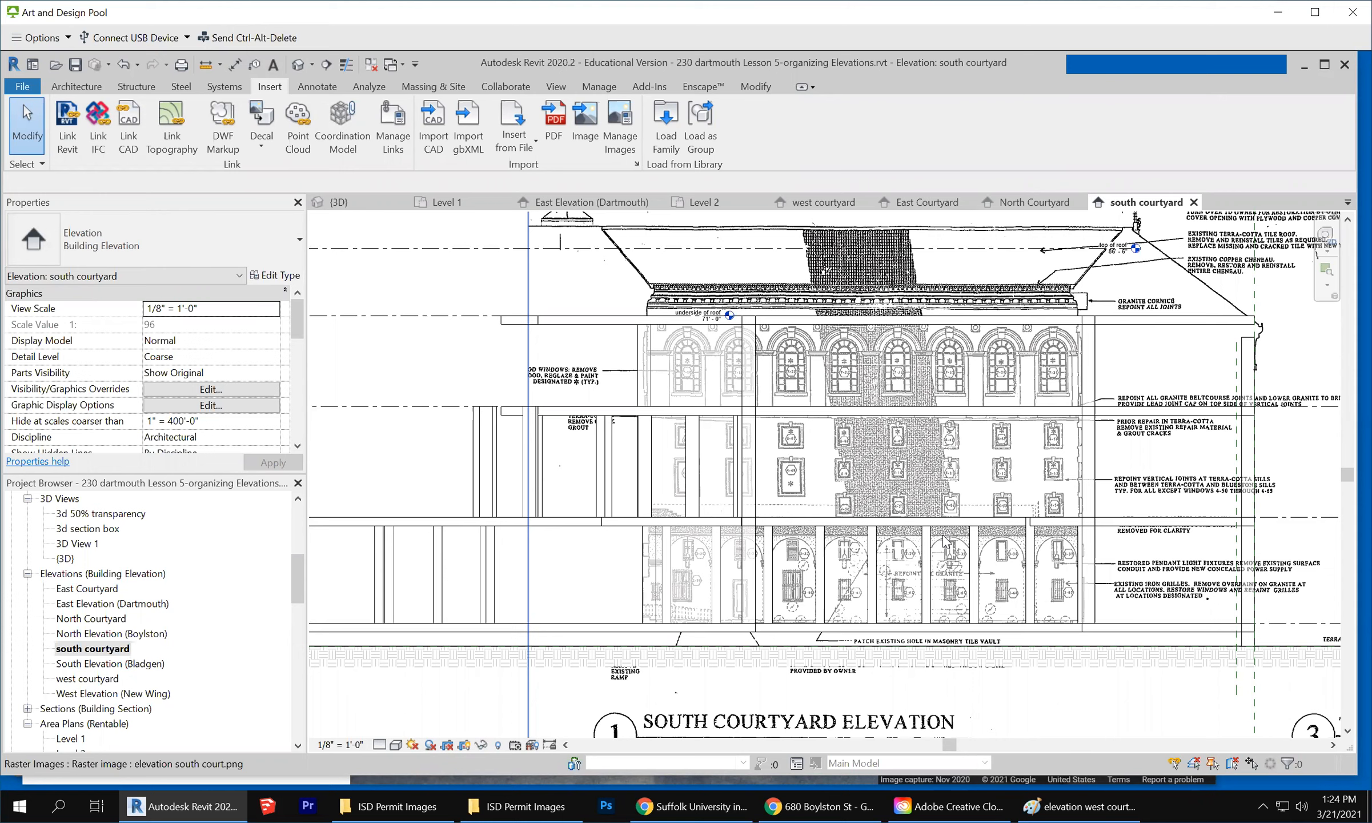
click(25, 87)
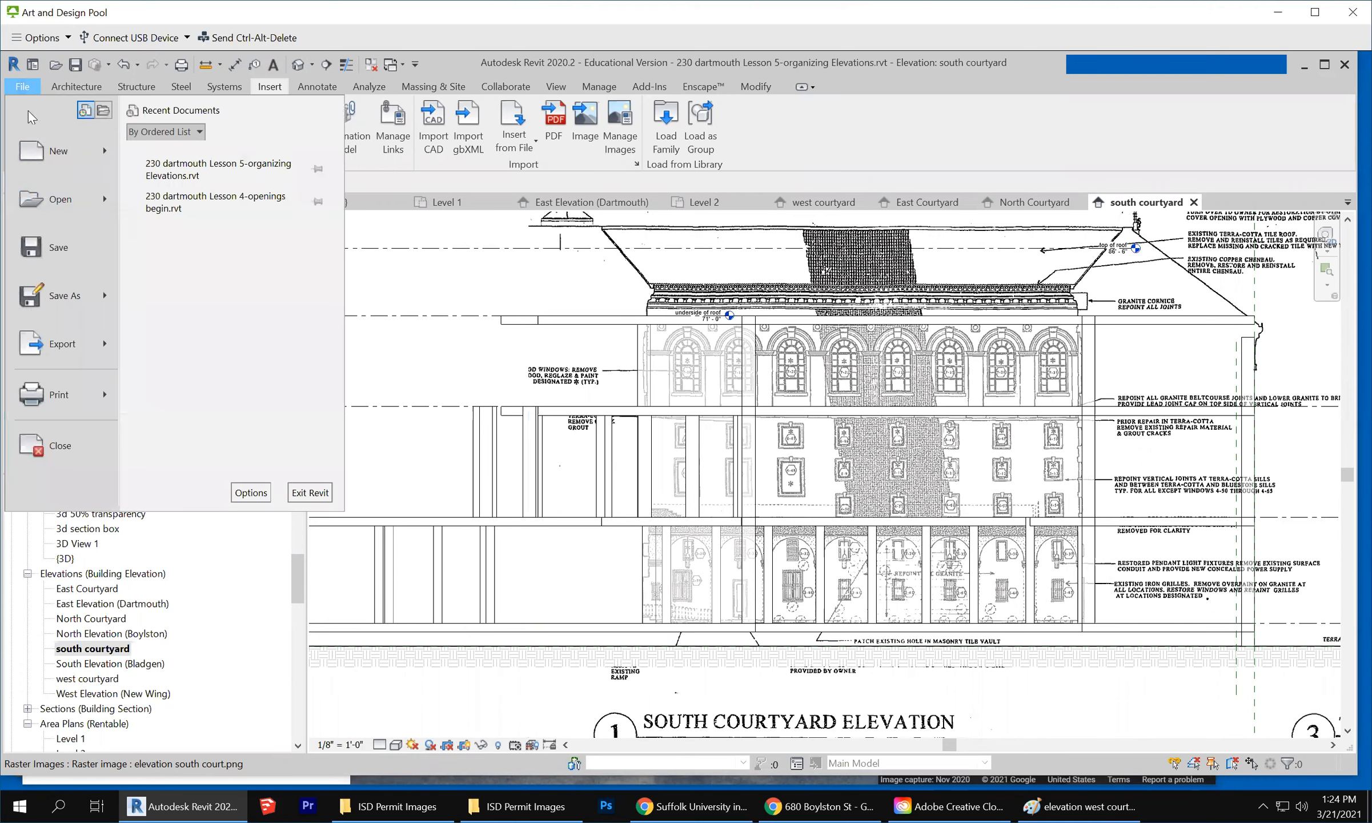
click(60, 249)
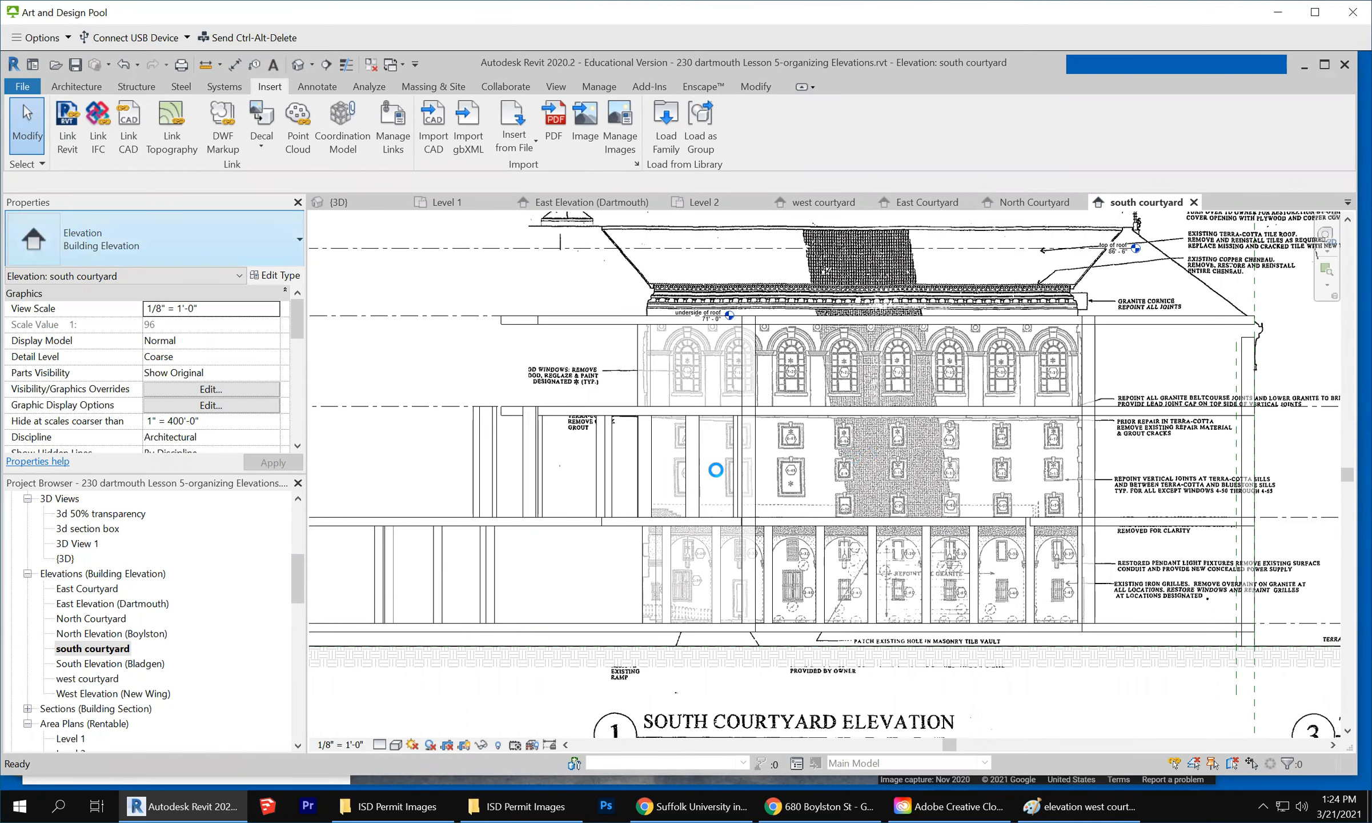